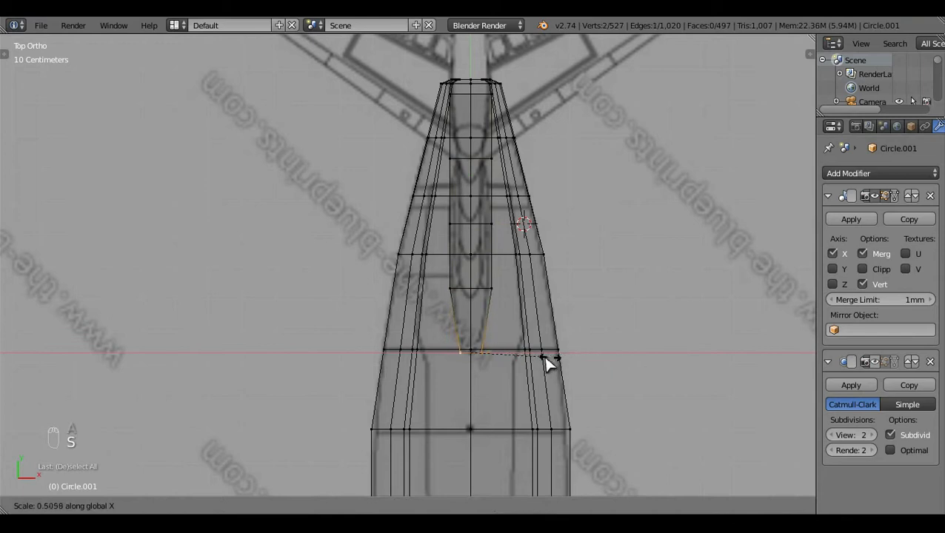
Step: Scale the front end of the fin base strip along X to about 0.5
{"action": "left_click", "coordinate": [542, 363]}
{"action": "key", "text": "a"}
{"action": "key", "text": "z"}
{"action": "middle_click_drag", "start_coordinate": [607, 226], "coordinate": [607, 276], "text": "shift"}
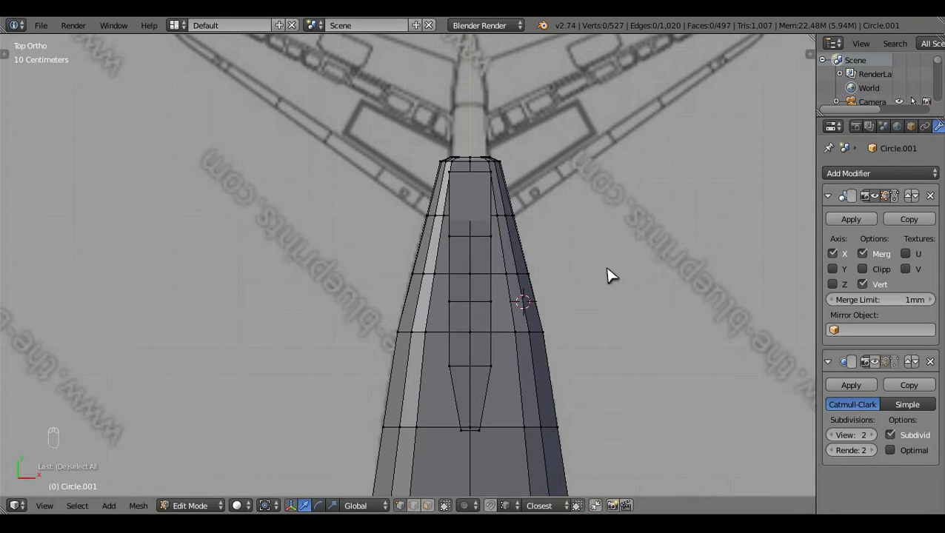
{"action": "key", "text": "z"}
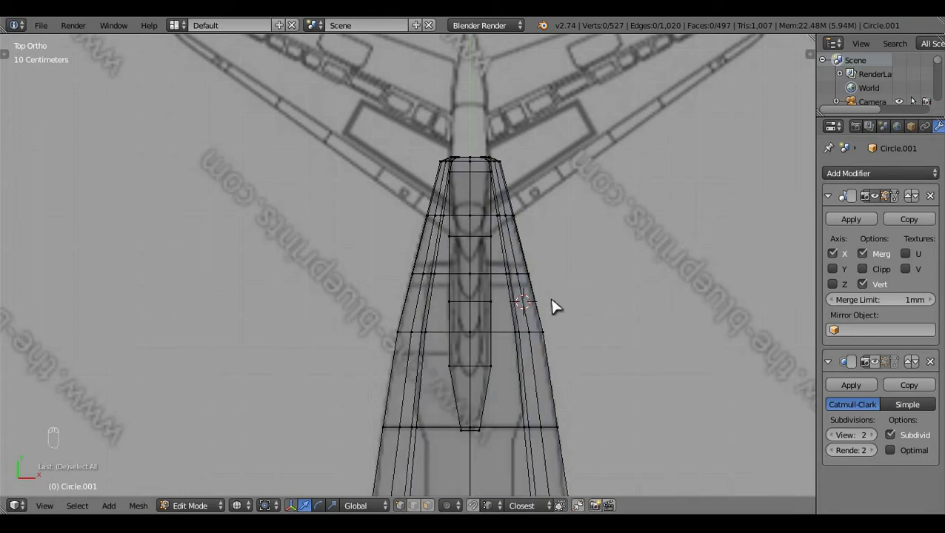
Step: Scale the rear end edge of the fin base strip along X until it is almost a point
{"action": "key", "text": "z"}
{"action": "right_click", "coordinate": [478, 184]}
{"action": "key", "text": "s"}
{"action": "key", "text": "x"}
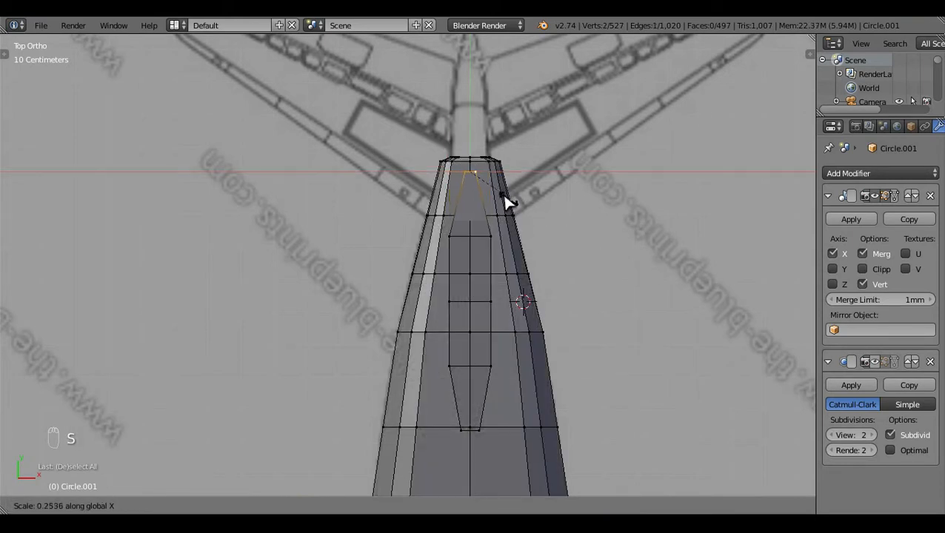
{"action": "left_click", "coordinate": [483, 185]}
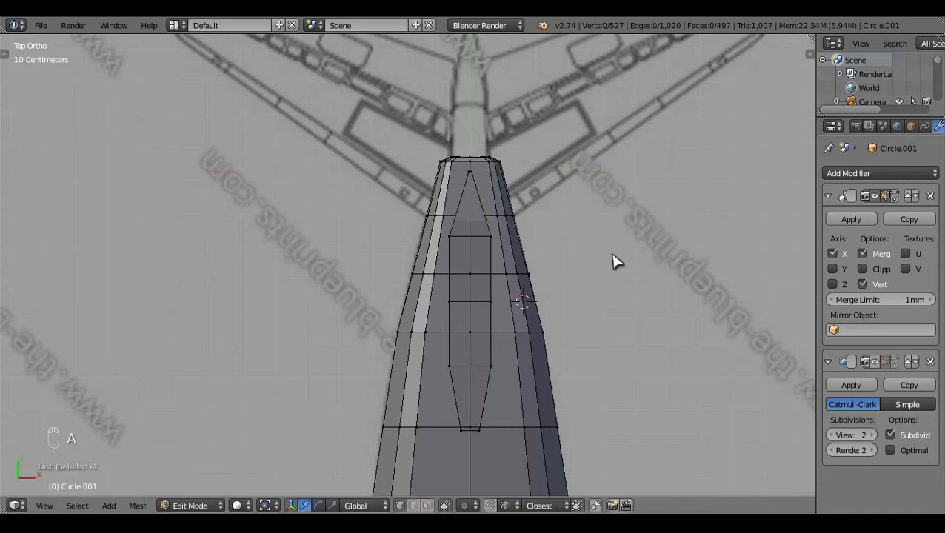
{"action": "key", "text": "a"}
Step: Add a centred loop cut across the rear rectangular segment of the fin base strip
{"action": "scroll", "coordinate": [614, 261], "scroll_direction": "up", "scroll_amount": 2}
{"action": "key", "text": "z"}
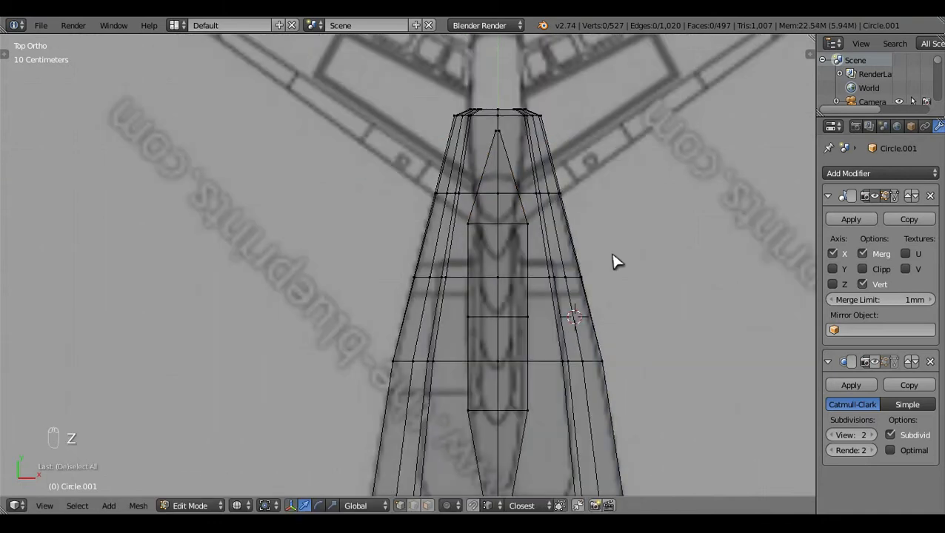
{"action": "key", "text": "ctrl+r"}
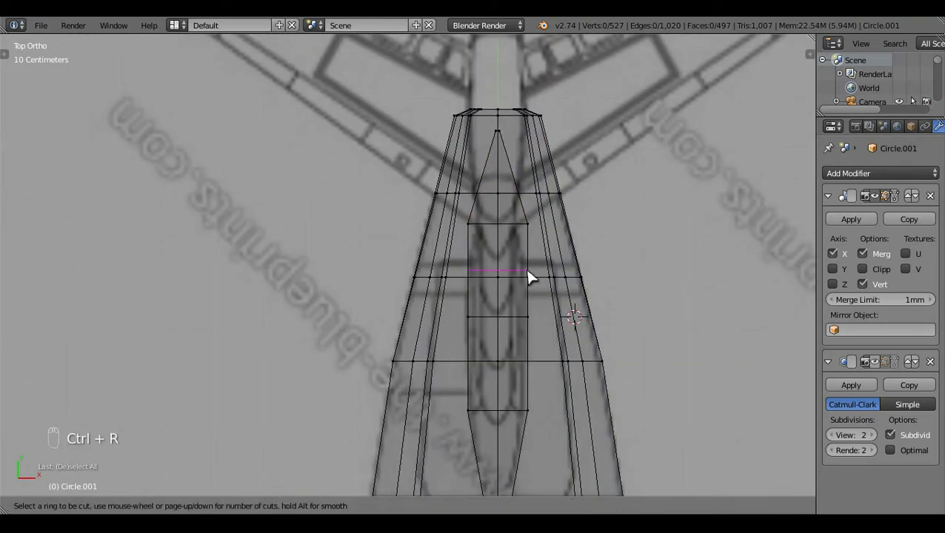
{"action": "left_click", "coordinate": [527, 269]}
{"action": "right_click", "coordinate": [526, 269]}
Step: Scale the cross edge just behind the new loop cut along X to a width nearly matching the narrow rear end
{"action": "key", "text": "z"}
{"action": "right_click", "coordinate": [469, 225]}
{"action": "right_click", "coordinate": [528, 225], "text": "shift"}
{"action": "key", "text": "s"}
{"action": "key", "text": "x"}
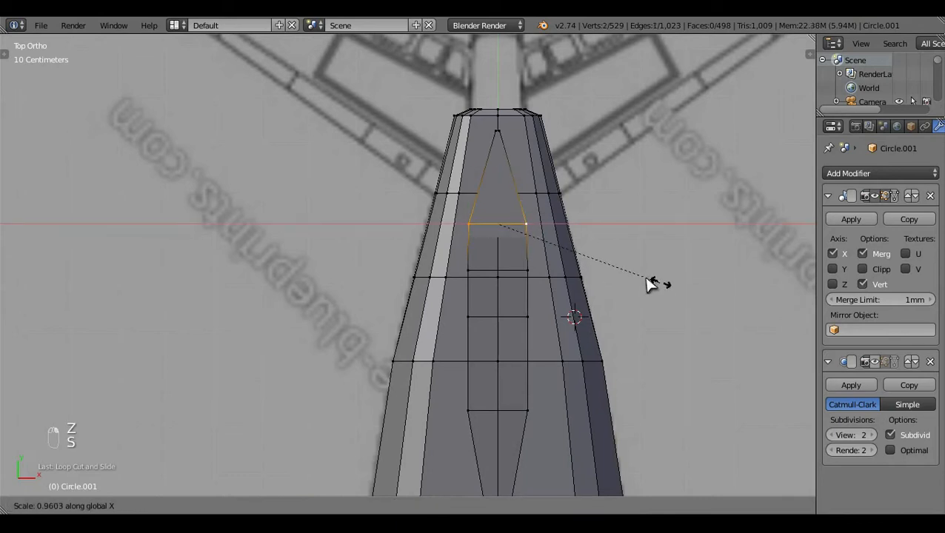
{"action": "left_click", "coordinate": [511, 226]}
{"action": "scroll", "coordinate": [599, 326], "scroll_direction": "up", "scroll_amount": 5}
{"action": "key", "text": "a"}
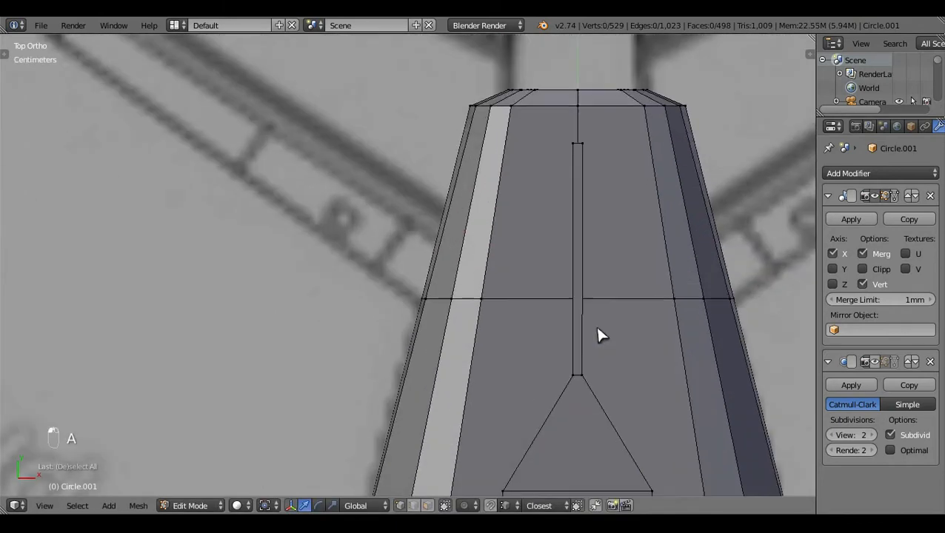
Step: Snap the two vertices at the front of the thin rear section along X to line up with the rear end vertices
{"action": "right_click", "coordinate": [592, 380]}
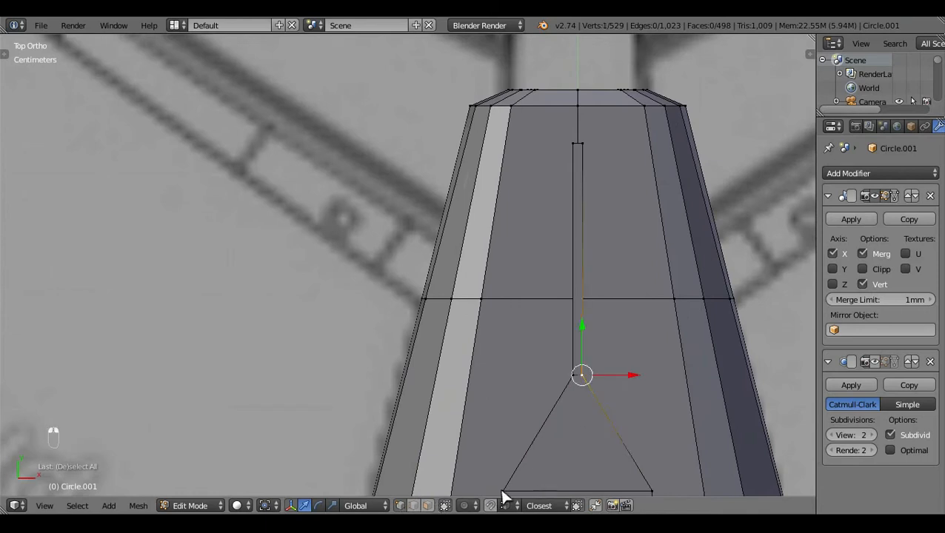
{"action": "left_click_drag", "start_coordinate": [634, 375], "coordinate": [594, 141], "text": "ctrl"}
{"action": "right_click", "coordinate": [571, 382]}
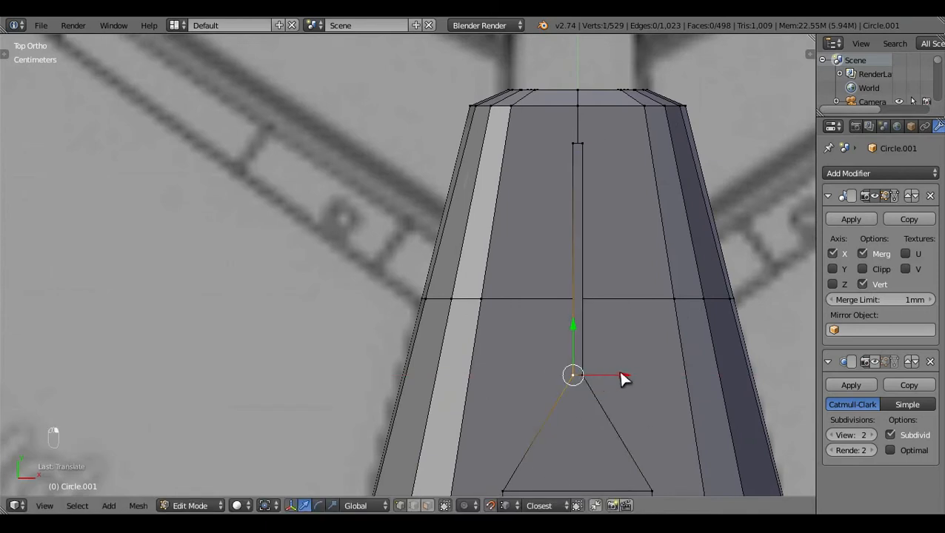
{"action": "left_click_drag", "start_coordinate": [622, 376], "coordinate": [579, 150], "text": "ctrl"}
{"action": "scroll", "coordinate": [612, 329], "scroll_direction": "down", "scroll_amount": 5}
{"action": "key", "text": "a"}
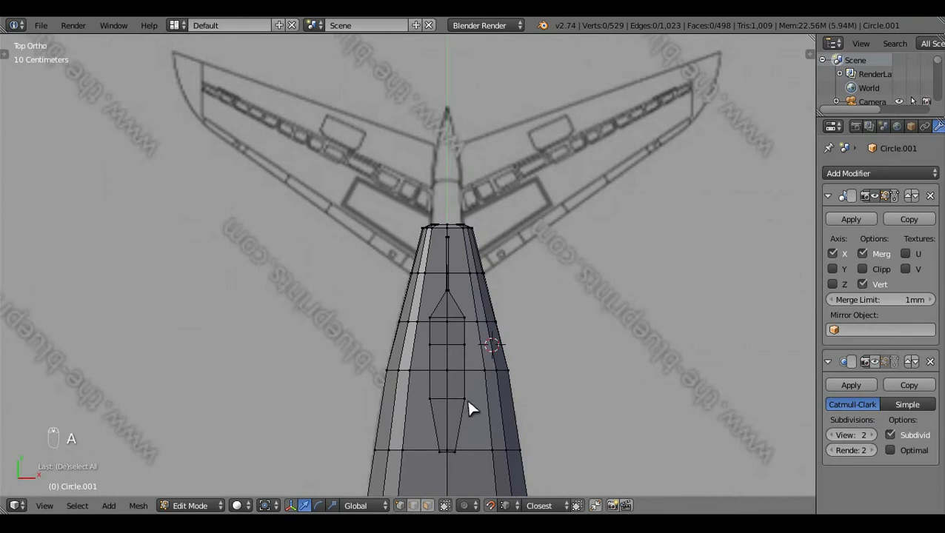
Step: Select the whole linked fin base strip and extrude it upward to the blueprint's fin base line in side view
{"action": "right_click", "coordinate": [468, 403]}
{"action": "key", "text": "ctrl+l"}
{"action": "key", "text": "KP_3"}
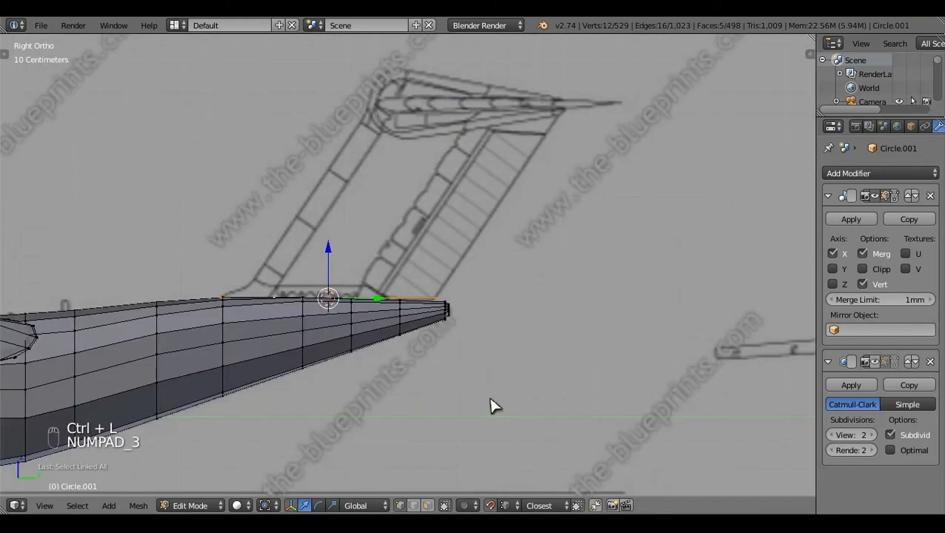
{"action": "scroll", "coordinate": [492, 406], "scroll_direction": "up", "scroll_amount": 3}
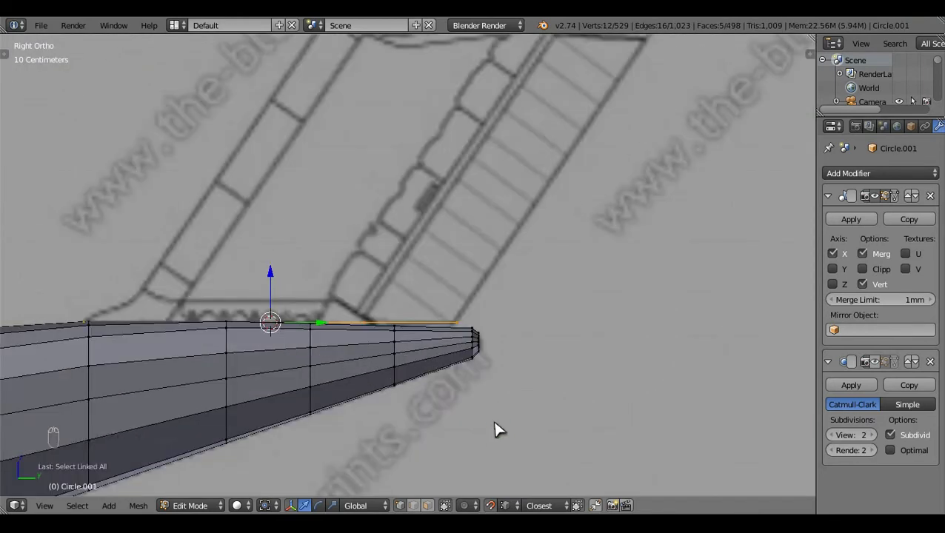
{"action": "middle_click_drag", "start_coordinate": [497, 429], "coordinate": [653, 431], "text": "shift"}
{"action": "key", "text": "e"}
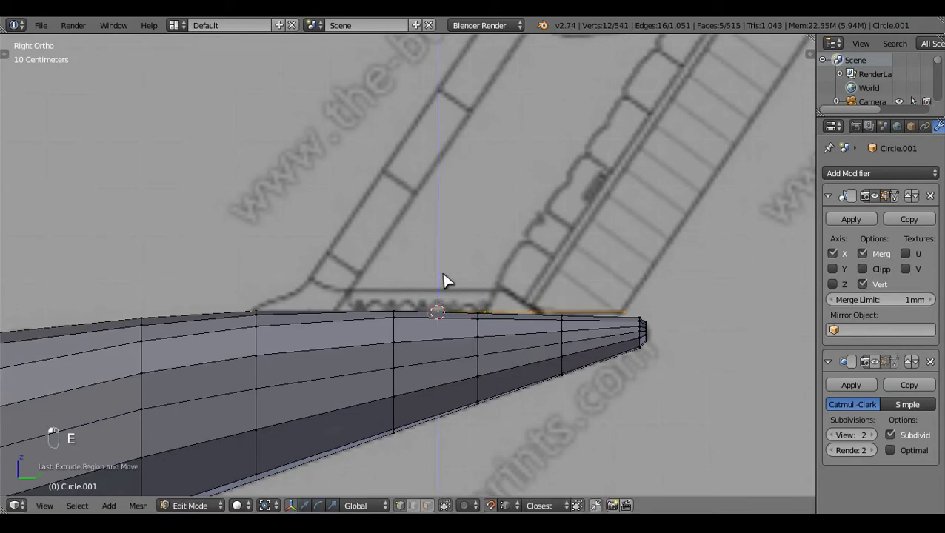
{"action": "left_click", "coordinate": [457, 259]}
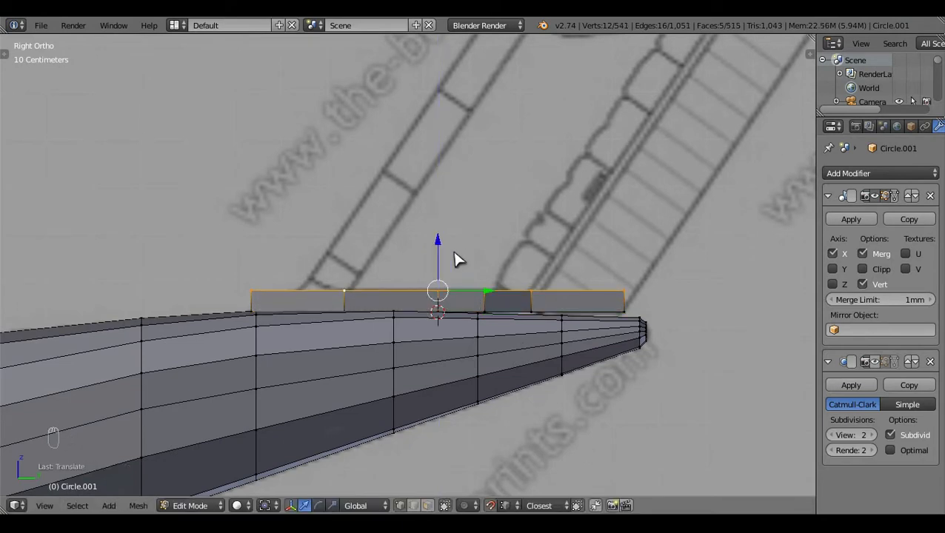
Step: Shift the extruded top outline rearward along Y to follow the fin's slope, and move its front vertices back to the blueprint outline
{"action": "key", "text": "z"}
{"action": "left_click_drag", "start_coordinate": [490, 295], "coordinate": [504, 290]}
{"action": "key", "text": "b"}
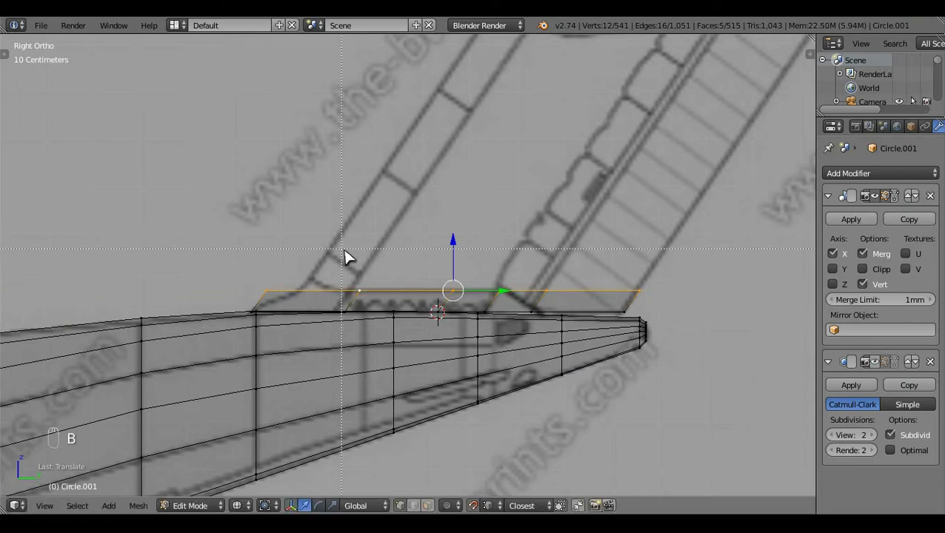
{"action": "middle_click_drag", "start_coordinate": [344, 253], "coordinate": [687, 308]}
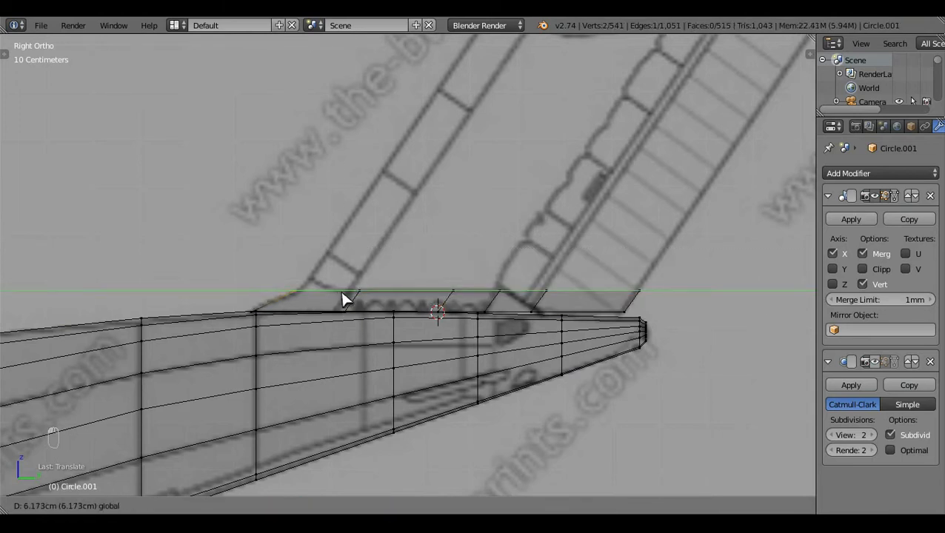
{"action": "key", "text": "a"}
{"action": "key", "text": "z"}
Step: Select the upper side edges of the raised fin base in edge select mode and scale them along X to about 0.55
{"action": "mouse_move", "coordinate": [418, 332]}
{"action": "middle_mouse_down"}
{"action": "mouse_move", "coordinate": [345, 400]}
{"action": "mouse_move", "coordinate": [498, 443]}
{"action": "mouse_move", "coordinate": [349, 428]}
{"action": "middle_mouse_up"}
{"action": "left_click", "coordinate": [415, 506]}
{"action": "right_click", "coordinate": [479, 286]}
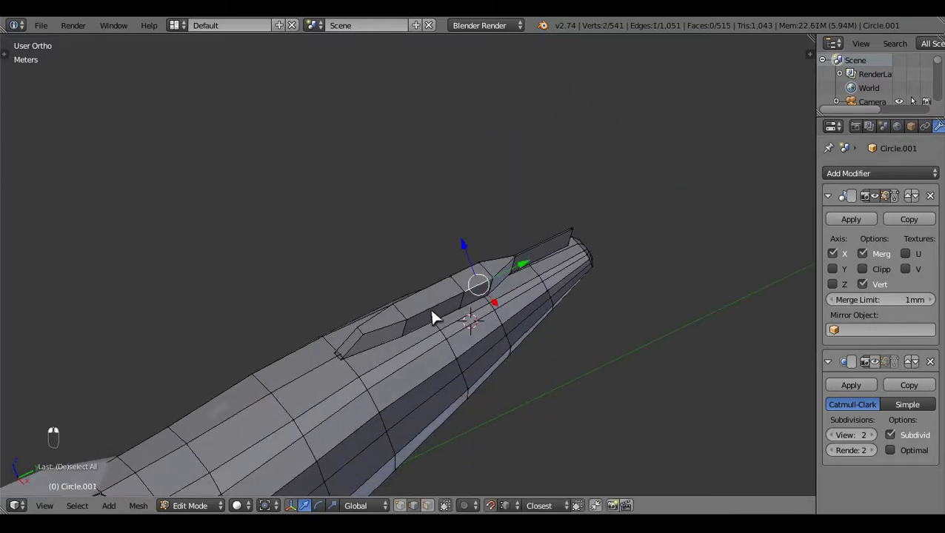
{"action": "right_click", "coordinate": [433, 312], "text": "shift"}
{"action": "right_click", "coordinate": [388, 329], "text": "shift"}
{"action": "middle_click_drag", "start_coordinate": [500, 408], "coordinate": [509, 447]}
{"action": "right_click", "coordinate": [441, 300], "text": "shift"}
{"action": "right_click", "coordinate": [428, 309], "text": "shift"}
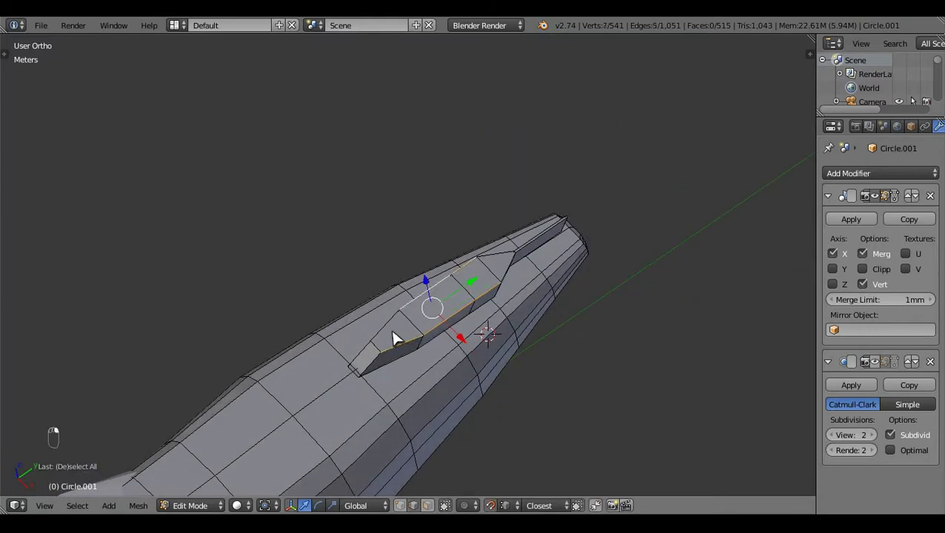
{"action": "right_click", "coordinate": [393, 338], "text": "shift"}
{"action": "key", "text": "KP_7"}
{"action": "key", "text": "z"}
{"action": "scroll", "coordinate": [665, 348], "scroll_direction": "up", "scroll_amount": 3}
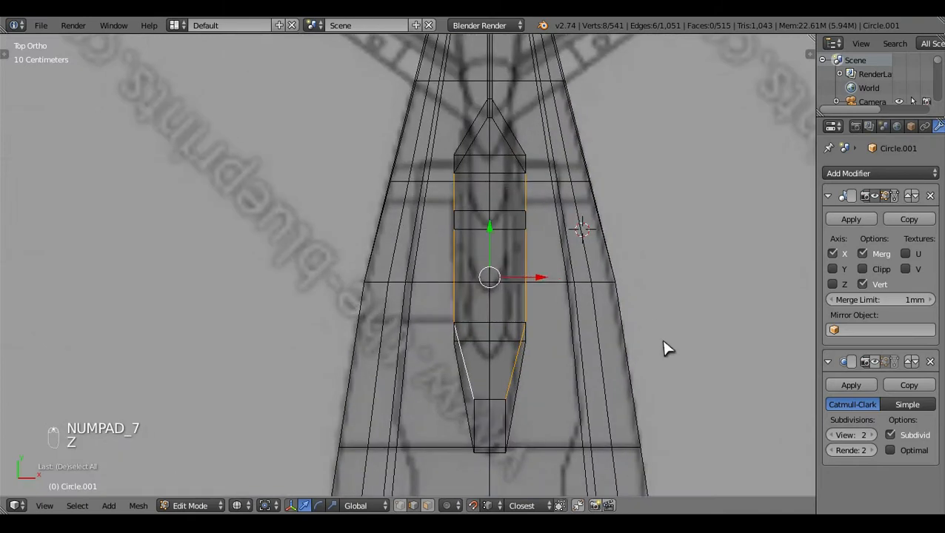
{"action": "key", "text": "s"}
{"action": "key", "text": "ctrl+z"}
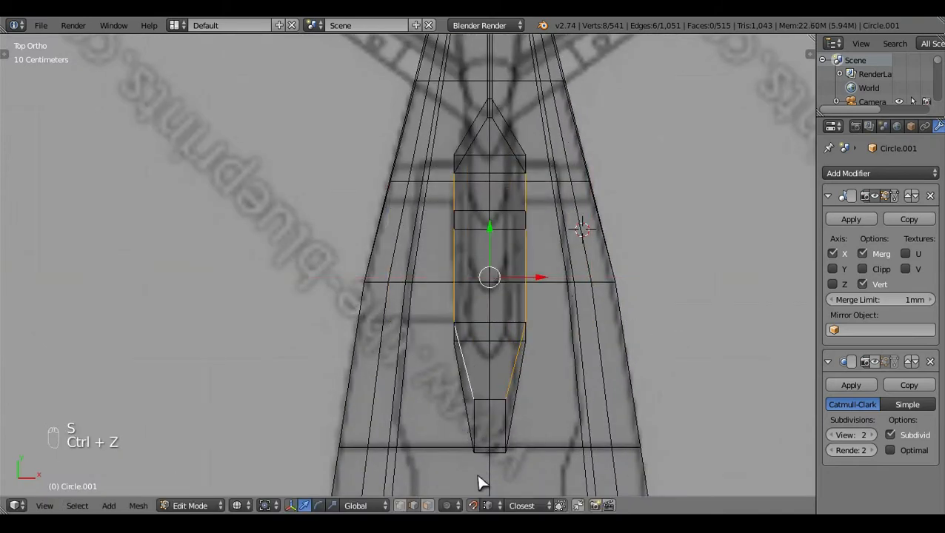
{"action": "key", "text": "s"}
{"action": "key", "text": "x"}
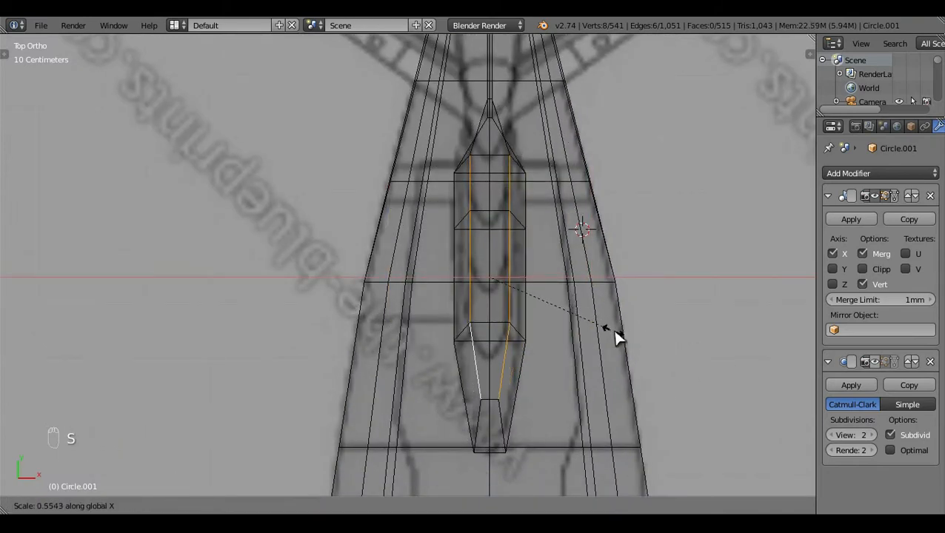
{"action": "left_click", "coordinate": [630, 348]}
{"action": "key", "text": "a"}
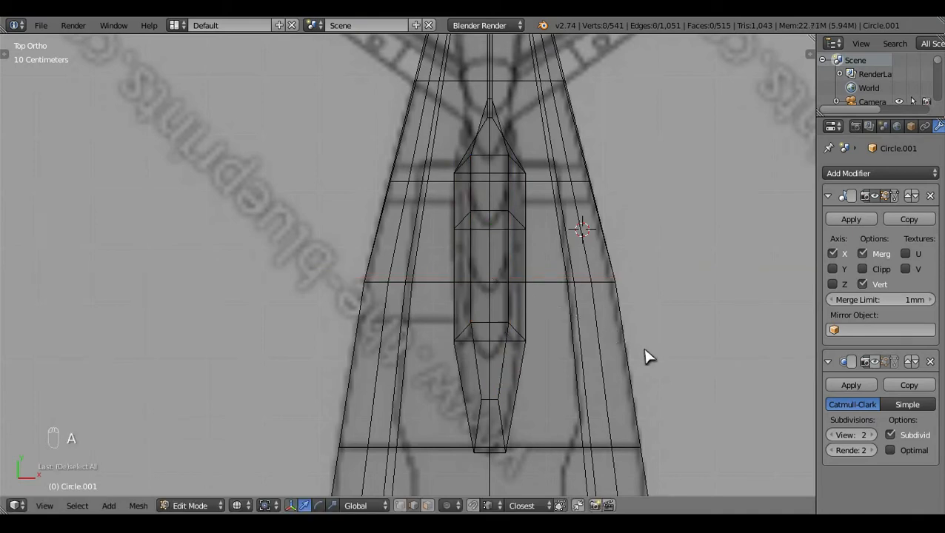
Step: Narrow the front top cross edge of the raised fin base along X
{"action": "key", "text": "z"}
{"action": "mouse_move", "coordinate": [425, 408]}
{"action": "middle_mouse_down"}
{"action": "mouse_move", "coordinate": [173, 243]}
{"action": "mouse_move", "coordinate": [466, 226]}
{"action": "mouse_move", "coordinate": [458, 411]}
{"action": "mouse_move", "coordinate": [396, 408]}
{"action": "mouse_move", "coordinate": [452, 368]}
{"action": "middle_mouse_up"}
{"action": "key", "text": "KP_3"}
{"action": "key", "text": "z"}
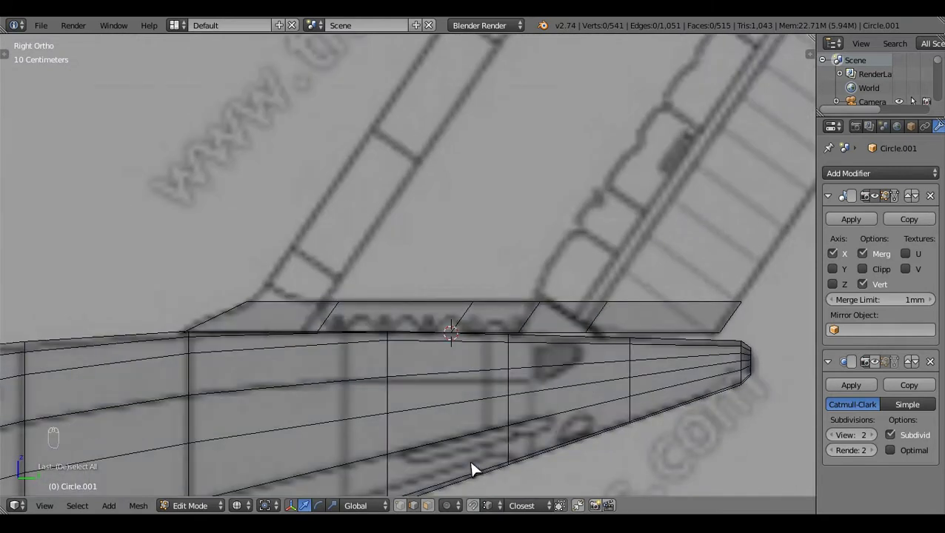
{"action": "scroll", "coordinate": [296, 348], "scroll_direction": "down", "scroll_amount": 1}
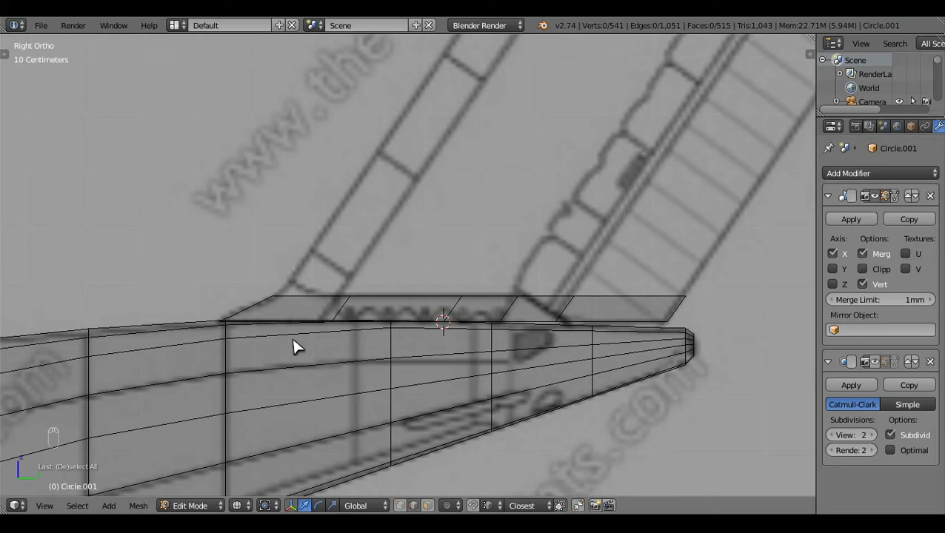
{"action": "scroll", "coordinate": [297, 365], "scroll_direction": "down", "scroll_amount": 1}
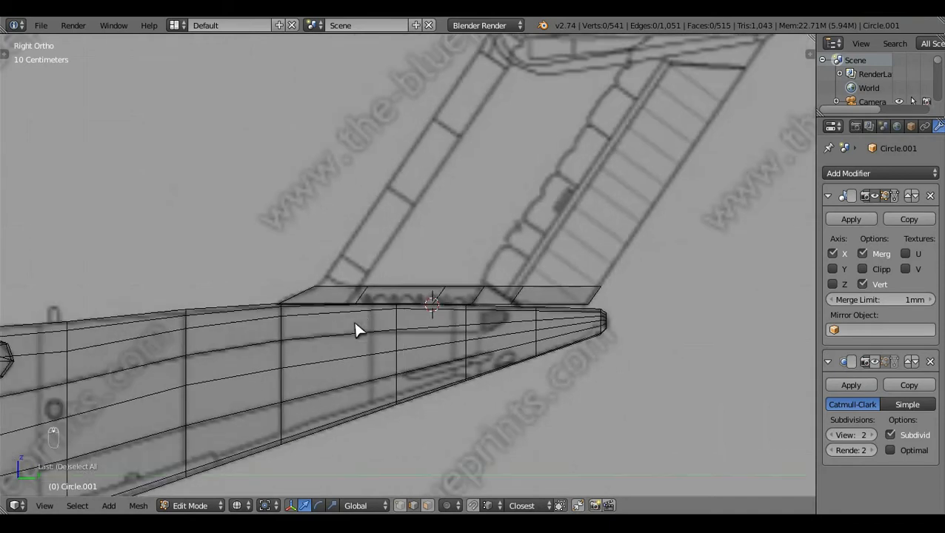
{"action": "key", "text": "z"}
{"action": "mouse_move", "coordinate": [312, 365]}
{"action": "middle_mouse_down"}
{"action": "mouse_move", "coordinate": [528, 400]}
{"action": "mouse_move", "coordinate": [561, 452]}
{"action": "mouse_move", "coordinate": [512, 386]}
{"action": "mouse_move", "coordinate": [487, 394]}
{"action": "middle_mouse_up"}
{"action": "right_click", "coordinate": [463, 350]}
{"action": "key", "text": "s"}
{"action": "key", "text": "x"}
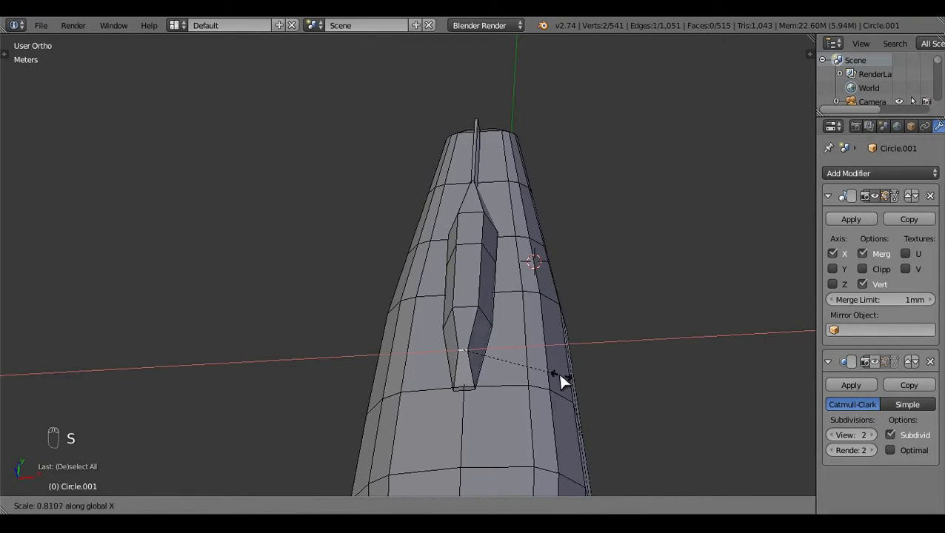
{"action": "left_click", "coordinate": [536, 376]}
{"action": "key", "text": "a"}
Step: Scale the rear top cross edge of the fin base's wide section along X to about 0.72
{"action": "middle_click_drag", "start_coordinate": [534, 377], "coordinate": [532, 441]}
{"action": "key", "text": "KP_7"}
{"action": "key", "text": "z"}
{"action": "scroll", "coordinate": [572, 315], "scroll_direction": "up", "scroll_amount": 1}
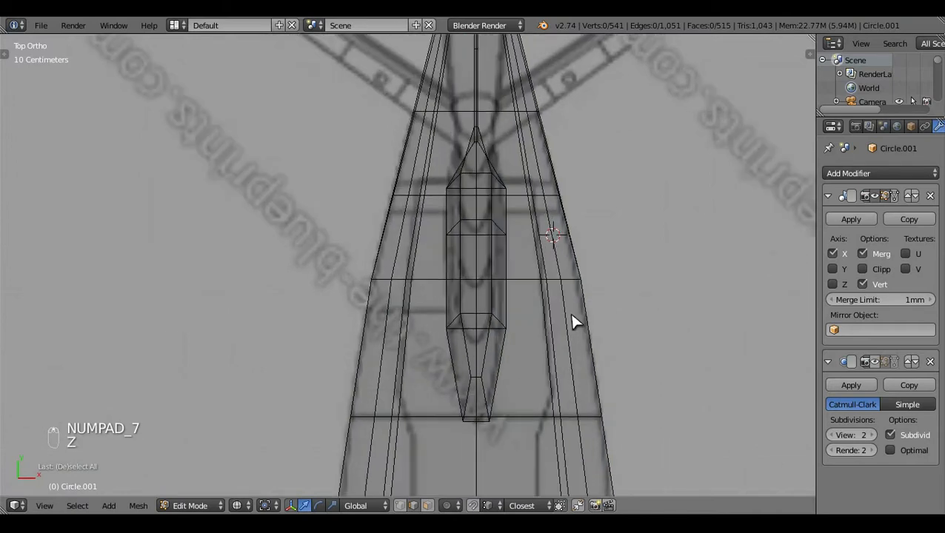
{"action": "middle_click_drag", "start_coordinate": [622, 220], "coordinate": [605, 279], "text": "shift"}
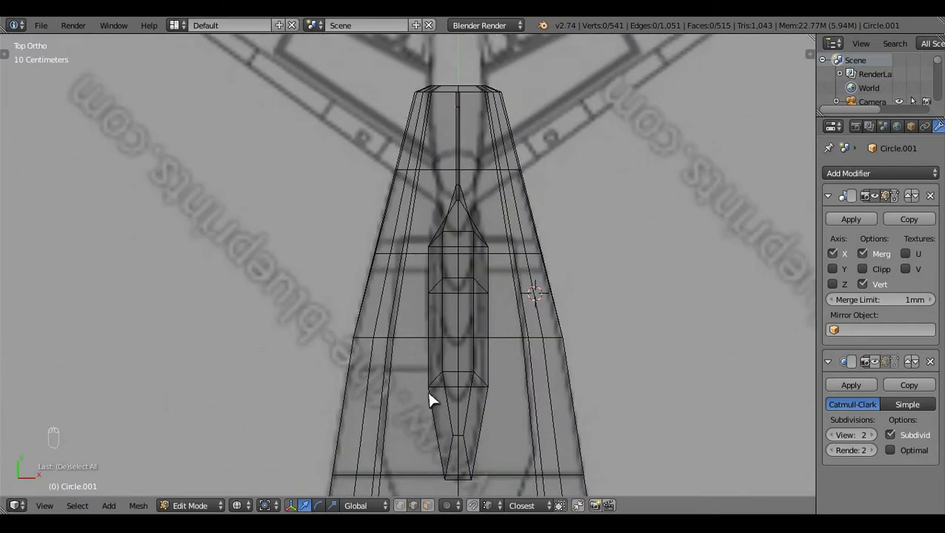
{"action": "right_click", "coordinate": [475, 241]}
{"action": "key", "text": "s"}
{"action": "key", "text": "x"}
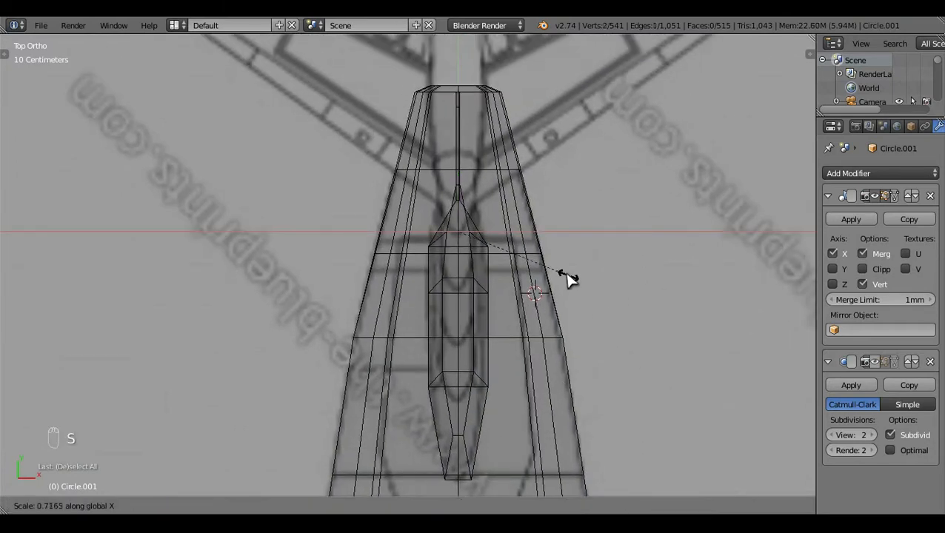
{"action": "left_click", "coordinate": [570, 278]}
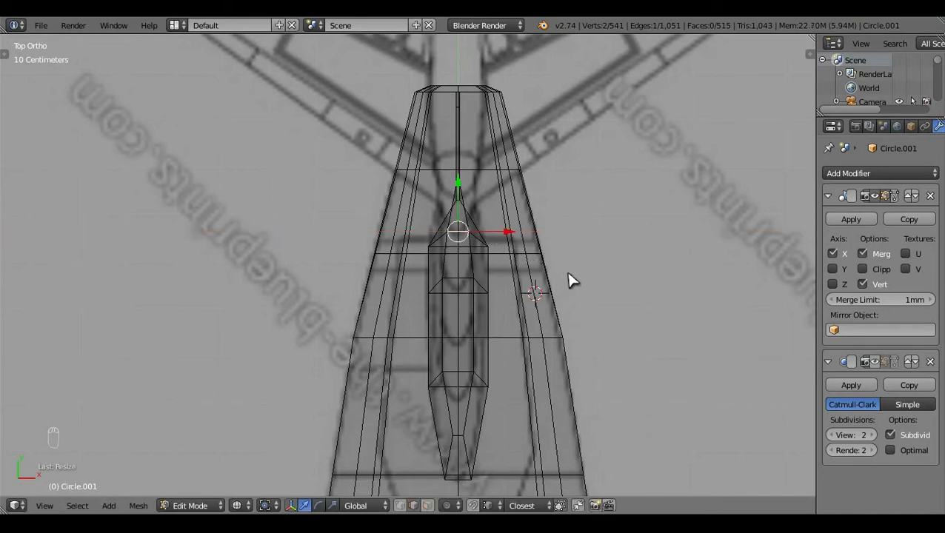
{"action": "key", "text": "a"}
{"action": "key", "text": "z"}
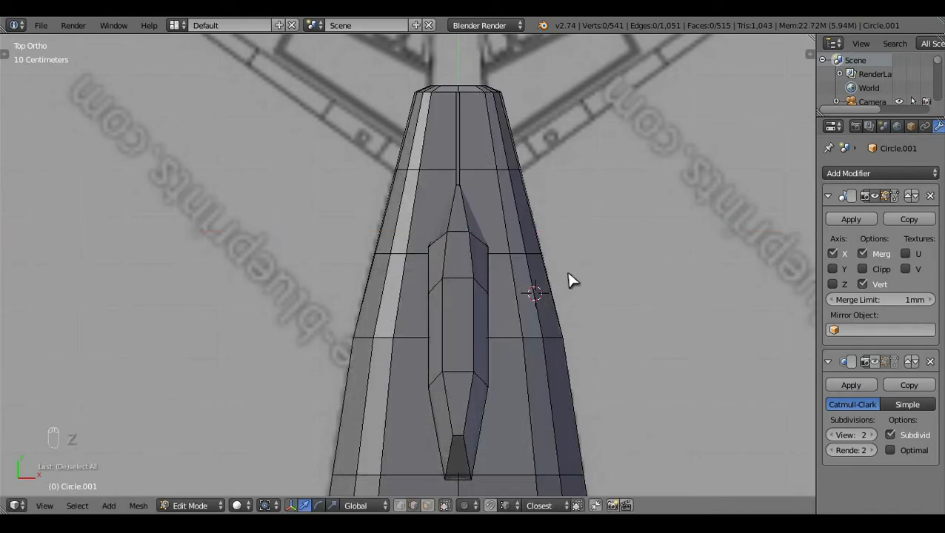
Step: Widen the two short side edges where the fin base meets the thin rear section by scaling them along X
{"action": "middle_click_drag", "start_coordinate": [561, 250], "coordinate": [511, 393], "text": "shift"}
{"action": "scroll", "coordinate": [490, 345], "scroll_direction": "up", "scroll_amount": 1}
{"action": "right_click", "coordinate": [545, 284]}
{"action": "right_click", "coordinate": [479, 238], "text": "shift"}
{"action": "scroll", "coordinate": [581, 292], "scroll_direction": "down", "scroll_amount": 4}
{"action": "key", "text": "KP_7"}
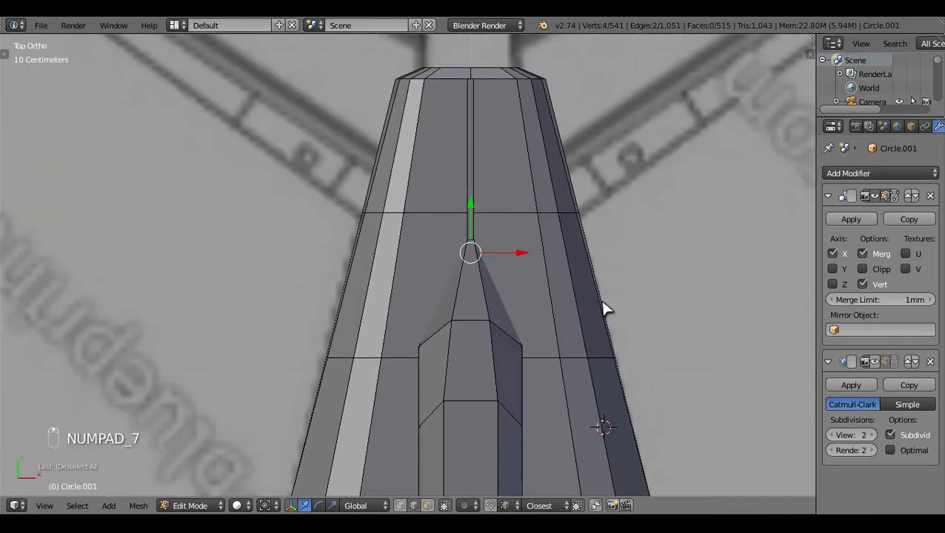
{"action": "key", "text": "z"}
{"action": "key", "text": "s"}
{"action": "key", "text": "x"}
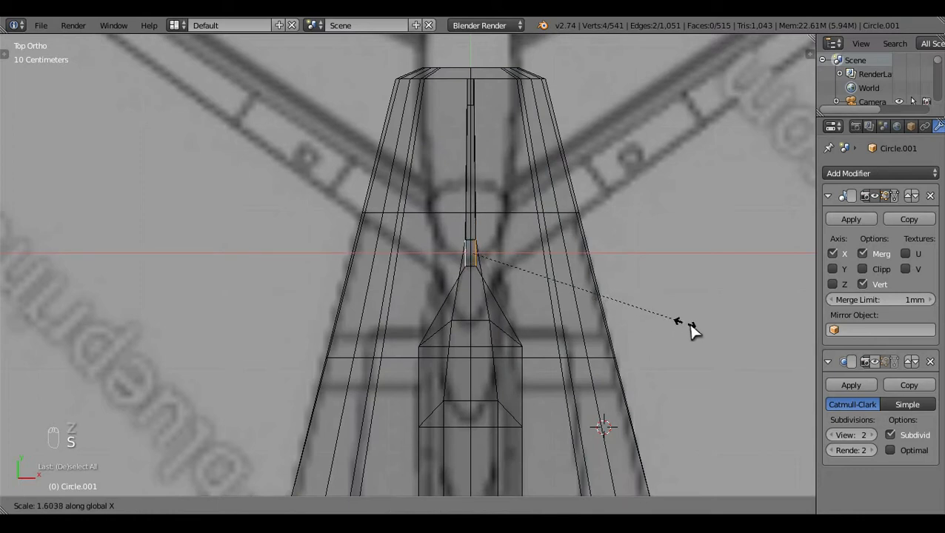
{"action": "left_click", "coordinate": [662, 317]}
{"action": "key", "text": "z"}
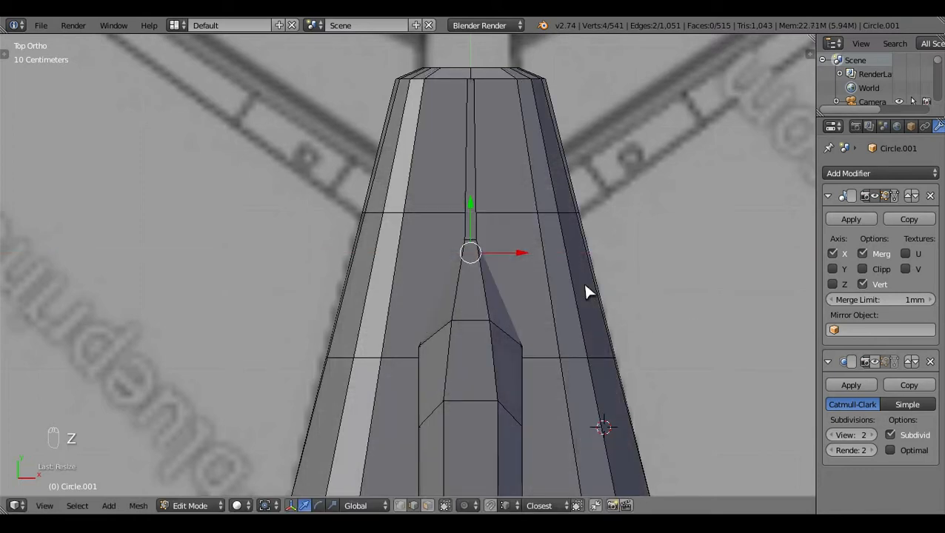
Step: Widen the two short side edges beside the thin rear section further, scaling them along X to about 1.84
{"action": "key", "text": "a"}
{"action": "key", "text": "z"}
{"action": "key", "text": "ctrl+z"}
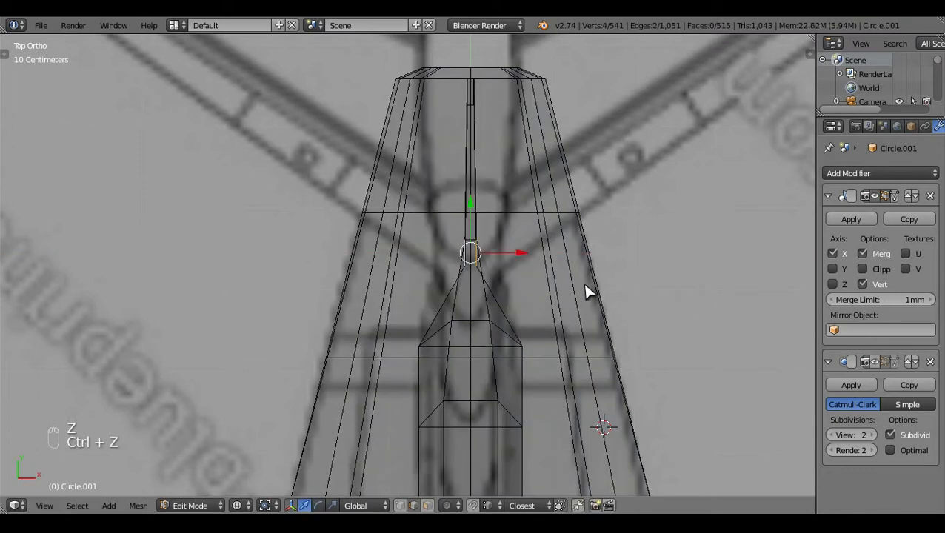
{"action": "key", "text": "z"}
{"action": "key", "text": "s"}
{"action": "key", "text": "x"}
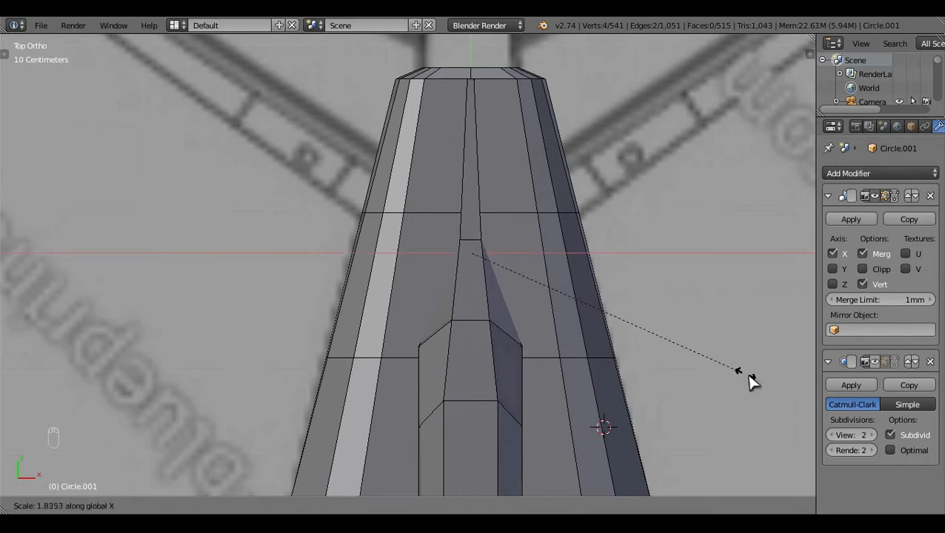
{"action": "left_click", "coordinate": [770, 397]}
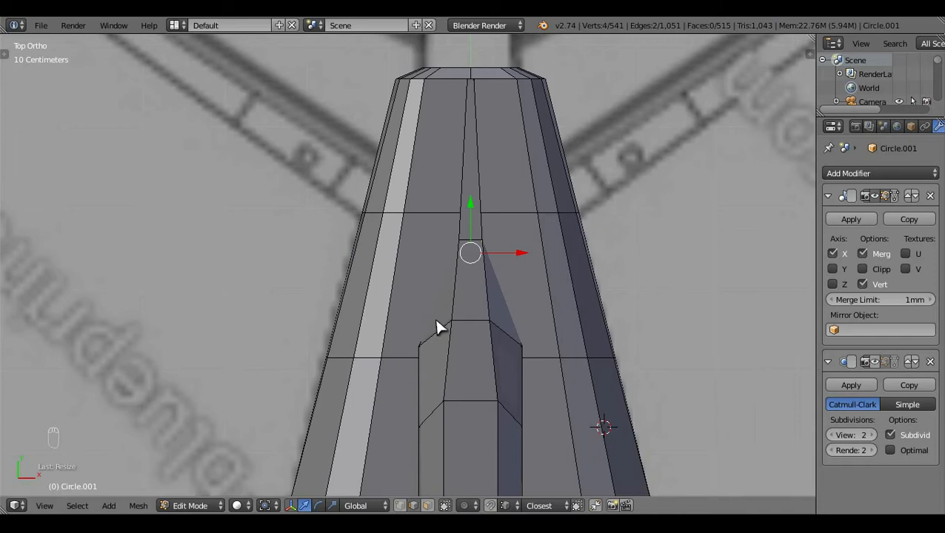
Step: Scale the rear top cross edge of the fin base's wide section along X to about 1.07
{"action": "right_click", "coordinate": [480, 324]}
{"action": "key", "text": "s"}
{"action": "key", "text": "x"}
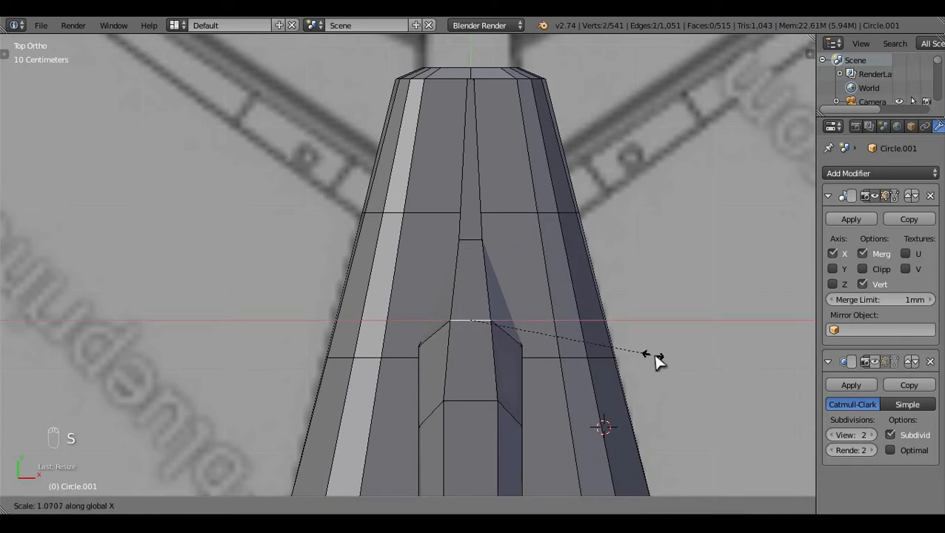
{"action": "left_click", "coordinate": [647, 354]}
{"action": "key", "text": "a"}
Step: Select the edge loop where the fin base meets the thin rear section and scale it along X to about 1.04
{"action": "middle_click_drag", "start_coordinate": [600, 327], "coordinate": [593, 308]}
{"action": "right_click", "coordinate": [427, 252], "text": "alt"}
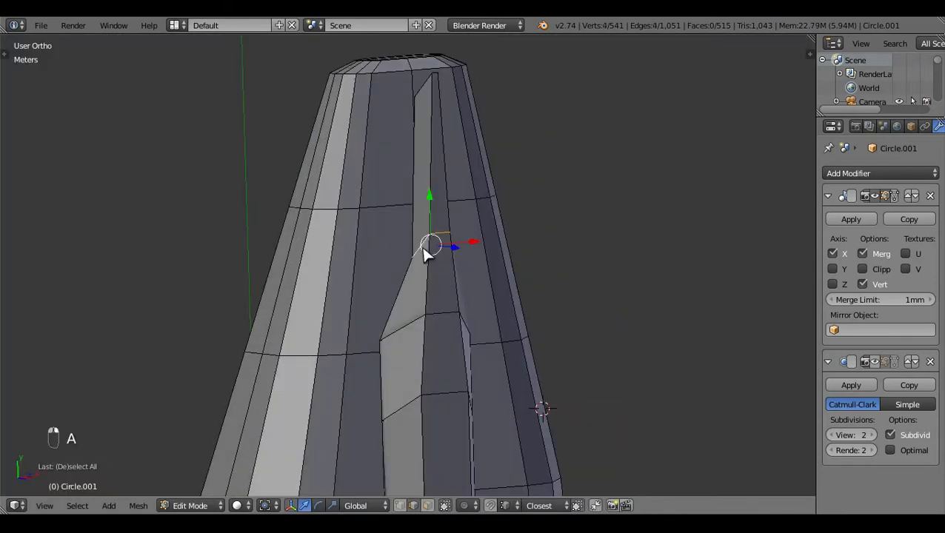
{"action": "key", "text": "KP_7"}
{"action": "key", "text": "s"}
{"action": "key", "text": "x"}
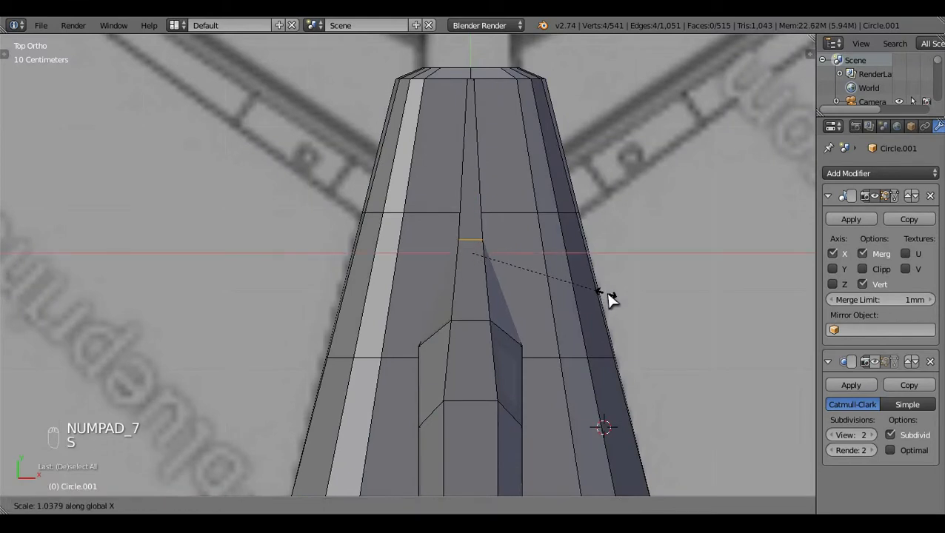
{"action": "left_click", "coordinate": [608, 300]}
Step: Select the full strip of top faces along the fin base and extrude it vertically to the blueprint's tailplane height
{"action": "scroll", "coordinate": [428, 377], "scroll_direction": "down", "scroll_amount": 6}
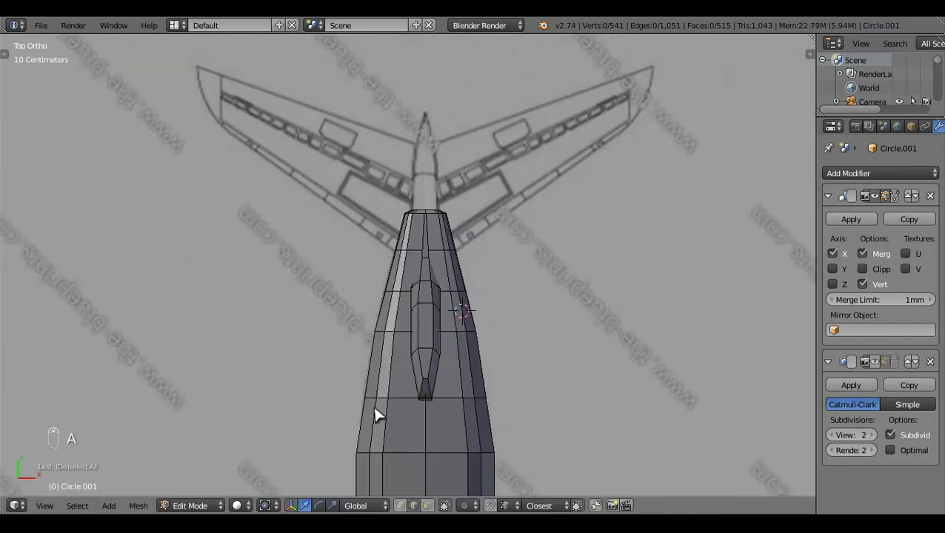
{"action": "key", "text": "a"}
{"action": "middle_click_drag", "start_coordinate": [376, 416], "coordinate": [539, 431]}
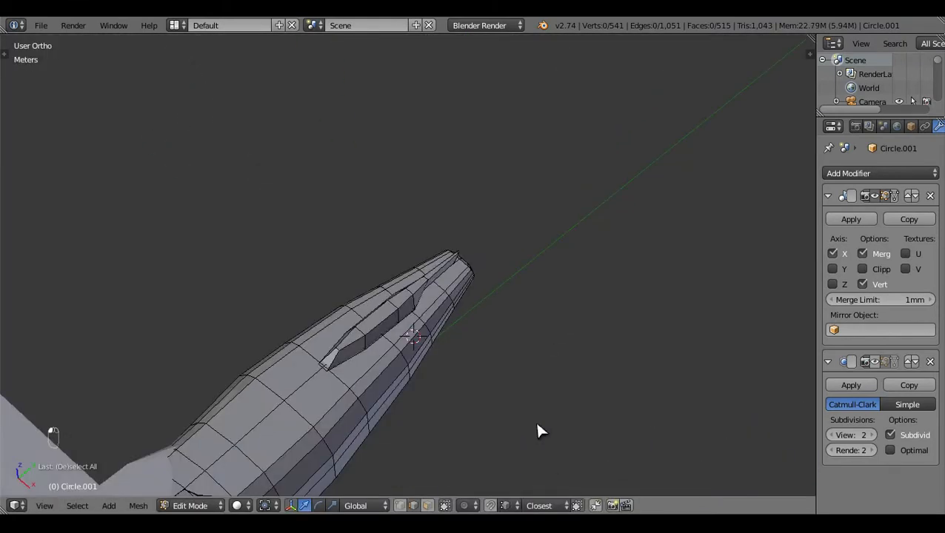
{"action": "left_click", "coordinate": [430, 506]}
{"action": "right_click", "coordinate": [350, 344]}
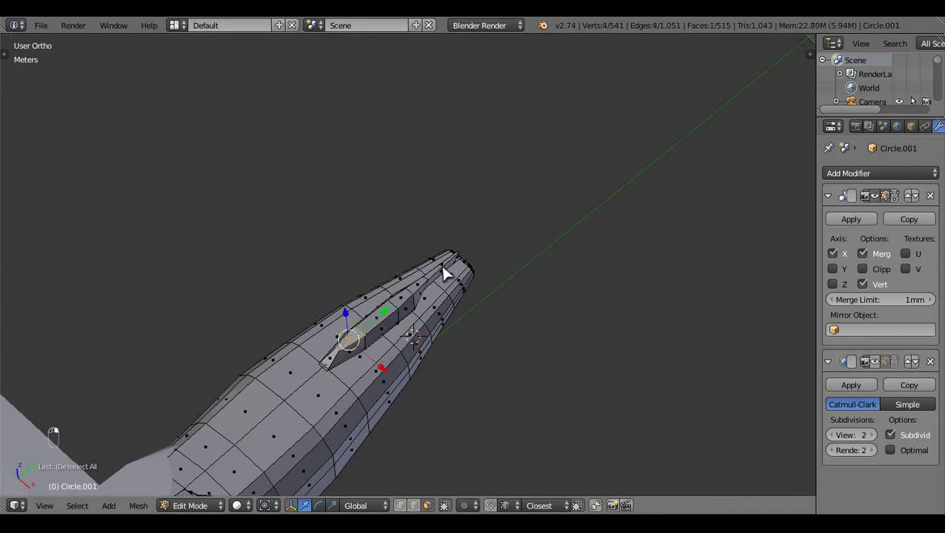
{"action": "right_click", "coordinate": [442, 266], "text": "ctrl"}
{"action": "key", "text": "KP_3"}
{"action": "scroll", "coordinate": [482, 370], "scroll_direction": "up", "scroll_amount": 5}
{"action": "scroll", "coordinate": [482, 370], "scroll_direction": "down", "scroll_amount": 3}
{"action": "middle_click_drag", "start_coordinate": [554, 320], "coordinate": [574, 424], "text": "shift"}
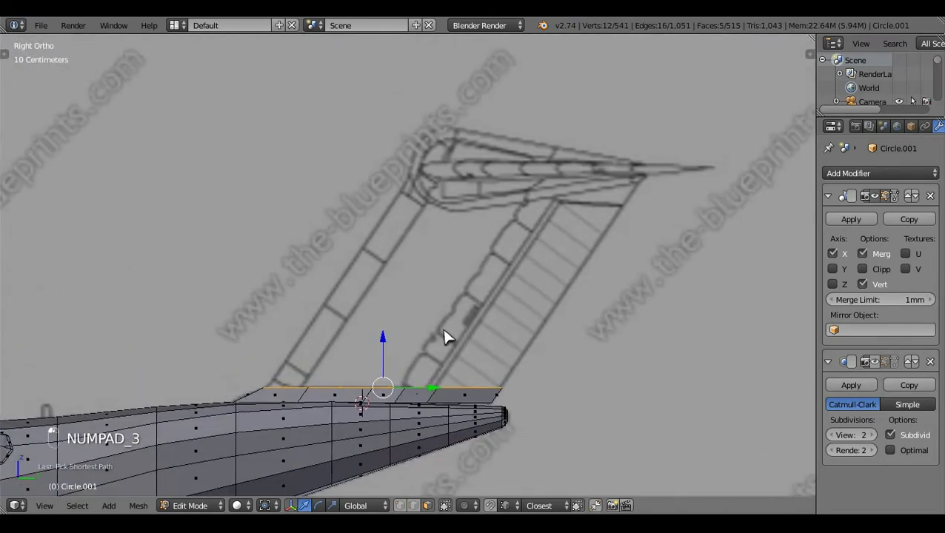
{"action": "key", "text": "e"}
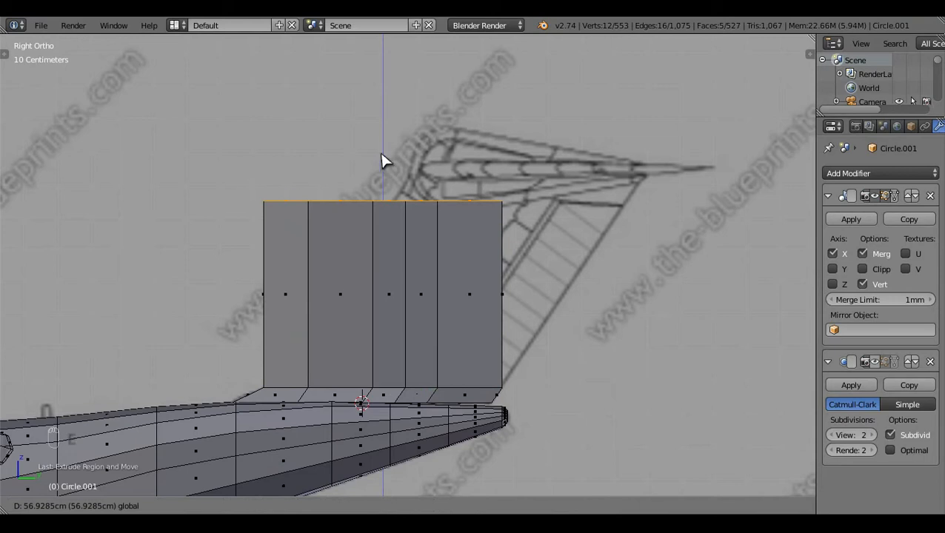
{"action": "left_click", "coordinate": [388, 131]}
Step: Move the extruded top faces rearward along Y so the fin follows the swept outline in the side blueprint
{"action": "key", "text": "z"}
{"action": "left_click_drag", "start_coordinate": [444, 174], "coordinate": [584, 184]}
{"action": "key", "text": "a"}
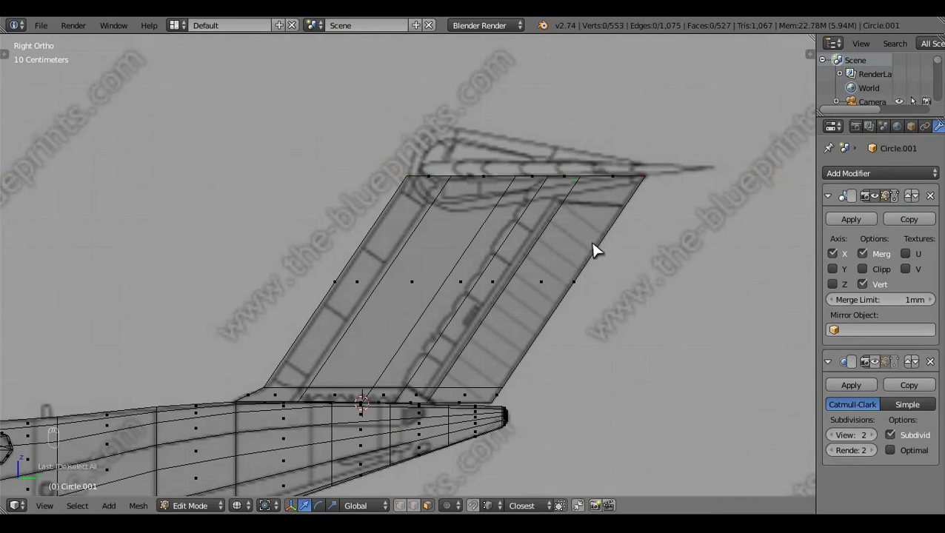
{"action": "key", "text": "a"}
{"action": "key", "text": "a"}
Step: Examine the swept fin in object mode from a free angle and against the top and side blueprints
{"action": "scroll", "coordinate": [595, 249], "scroll_direction": "down", "scroll_amount": 2}
{"action": "key", "text": "z"}
{"action": "mouse_move", "coordinate": [306, 264]}
{"action": "middle_mouse_down"}
{"action": "mouse_move", "coordinate": [613, 325]}
{"action": "mouse_move", "coordinate": [523, 310]}
{"action": "mouse_move", "coordinate": [266, 350]}
{"action": "mouse_move", "coordinate": [264, 358]}
{"action": "mouse_move", "coordinate": [351, 342]}
{"action": "mouse_move", "coordinate": [223, 376]}
{"action": "mouse_move", "coordinate": [236, 416]}
{"action": "mouse_move", "coordinate": [270, 392]}
{"action": "mouse_move", "coordinate": [274, 261]}
{"action": "mouse_move", "coordinate": [346, 291]}
{"action": "mouse_move", "coordinate": [340, 344]}
{"action": "mouse_move", "coordinate": [442, 309]}
{"action": "middle_mouse_up"}
{"action": "key", "text": "Tab"}
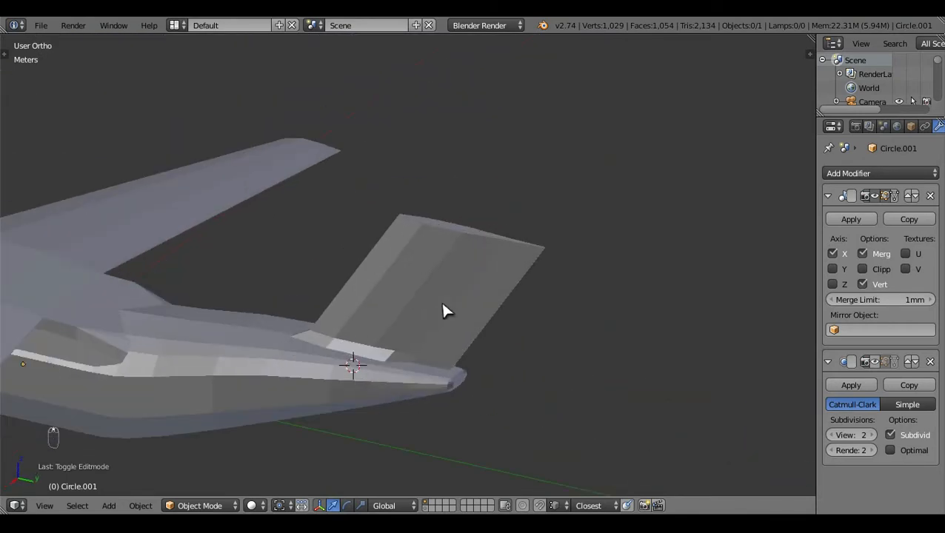
{"action": "key", "text": "KP_7"}
{"action": "key", "text": "z"}
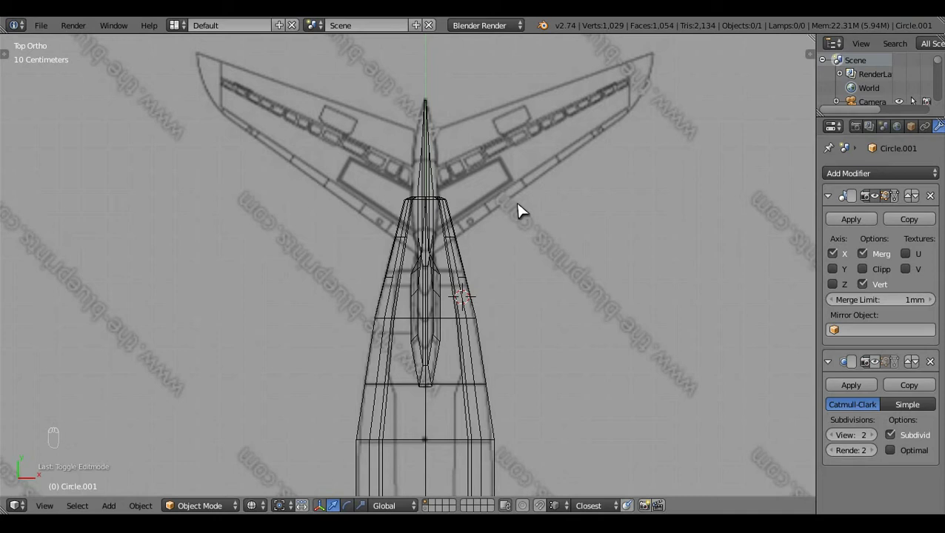
{"action": "key", "text": "KP_3"}
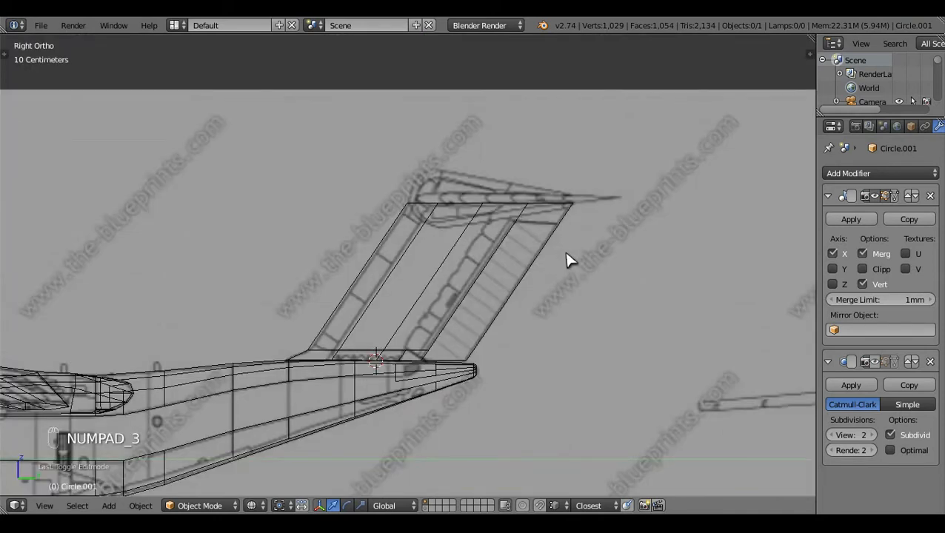
{"action": "scroll", "coordinate": [565, 261], "scroll_direction": "up", "scroll_amount": 4}
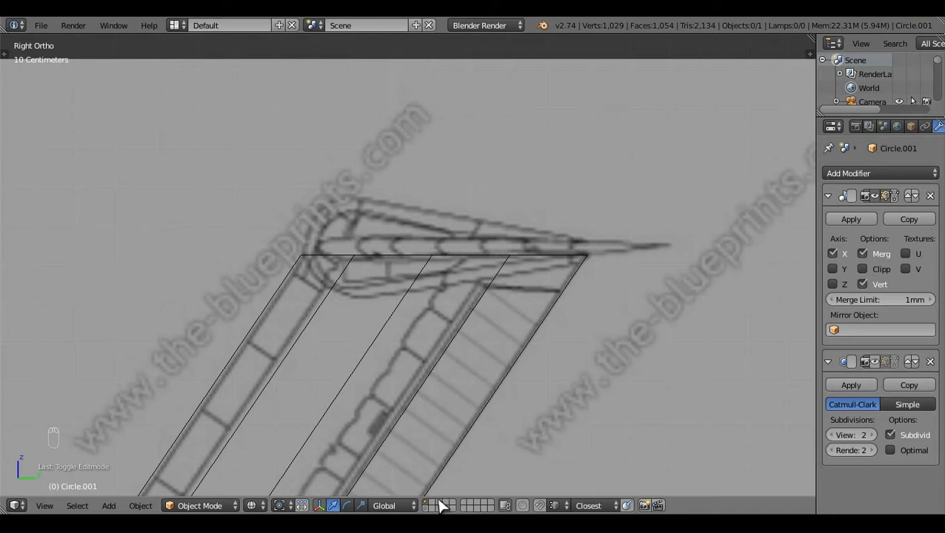
{"action": "scroll", "coordinate": [398, 342], "scroll_direction": "down", "scroll_amount": 3}
Step: Add one centred horizontal loop cut across the middle of the swept fin
{"action": "key", "text": "Tab"}
{"action": "key", "text": "ctrl+r"}
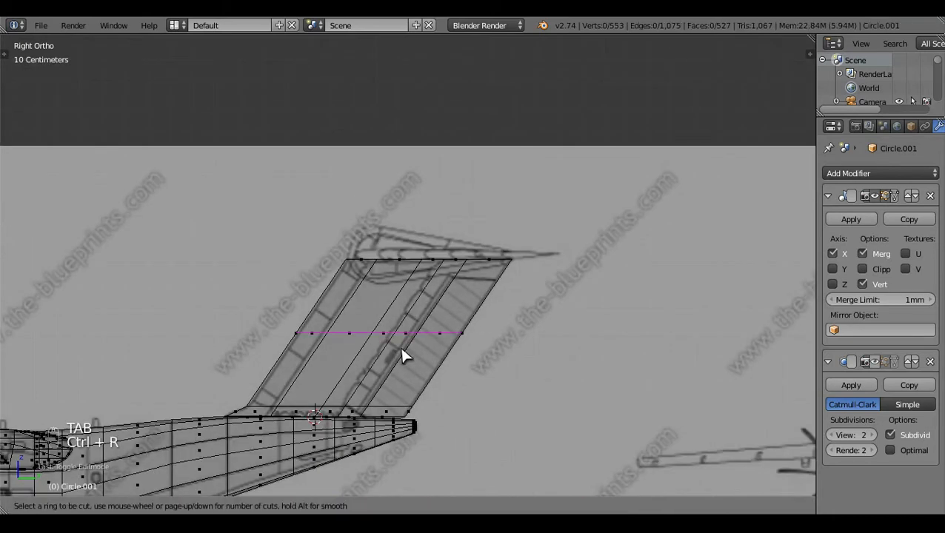
{"action": "left_click", "coordinate": [404, 354]}
{"action": "right_click", "coordinate": [404, 354]}
{"action": "key", "text": "a"}
Step: Select the faces of the fin's upper half and knife-cut through them along the lower outline of the tailplane fairing
{"action": "left_click", "coordinate": [401, 506]}
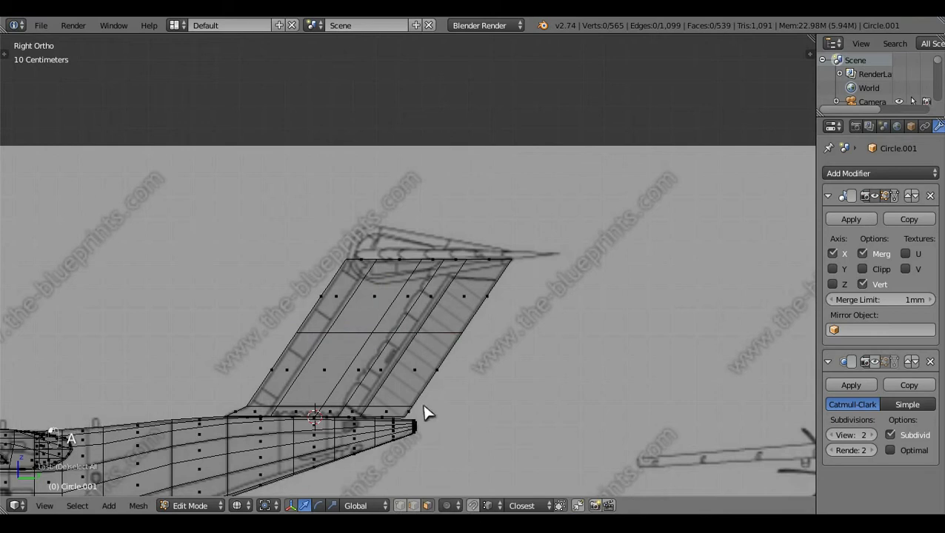
{"action": "key", "text": "b"}
{"action": "left_click_drag", "start_coordinate": [291, 293], "coordinate": [525, 311]}
{"action": "scroll", "coordinate": [468, 327], "scroll_direction": "up", "scroll_amount": 2}
{"action": "key", "text": "t"}
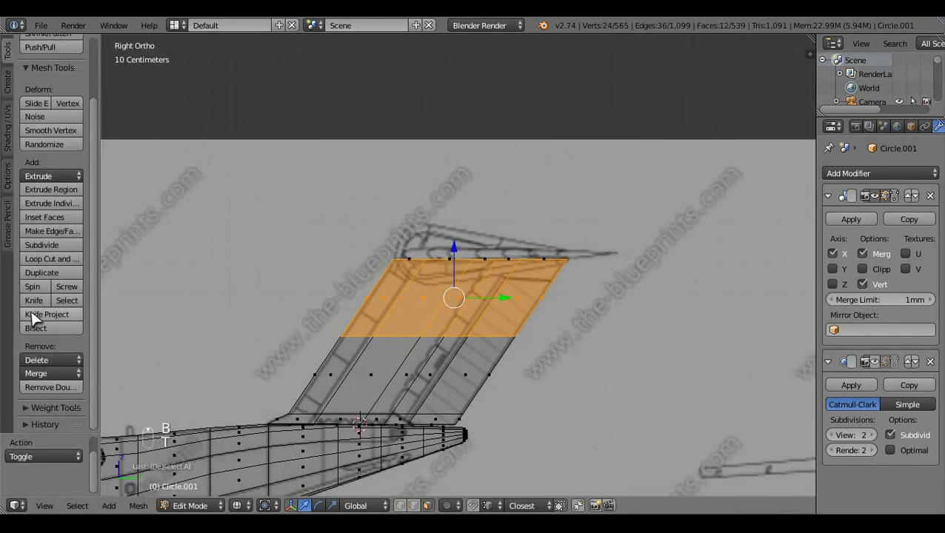
{"action": "left_click", "coordinate": [34, 300]}
{"action": "scroll", "coordinate": [399, 295], "scroll_direction": "up", "scroll_amount": 2}
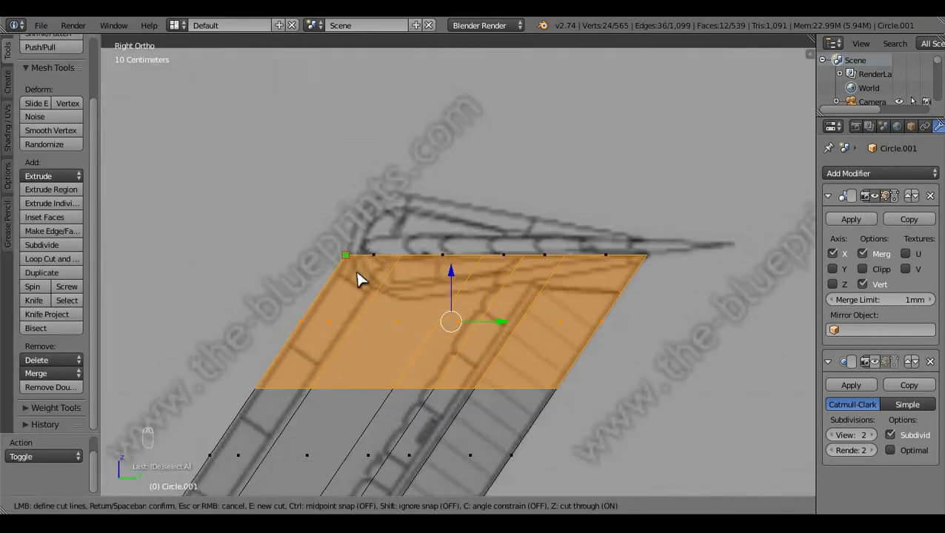
{"action": "left_click", "coordinate": [357, 280]}
{"action": "left_click", "coordinate": [377, 292]}
{"action": "left_click", "coordinate": [408, 303]}
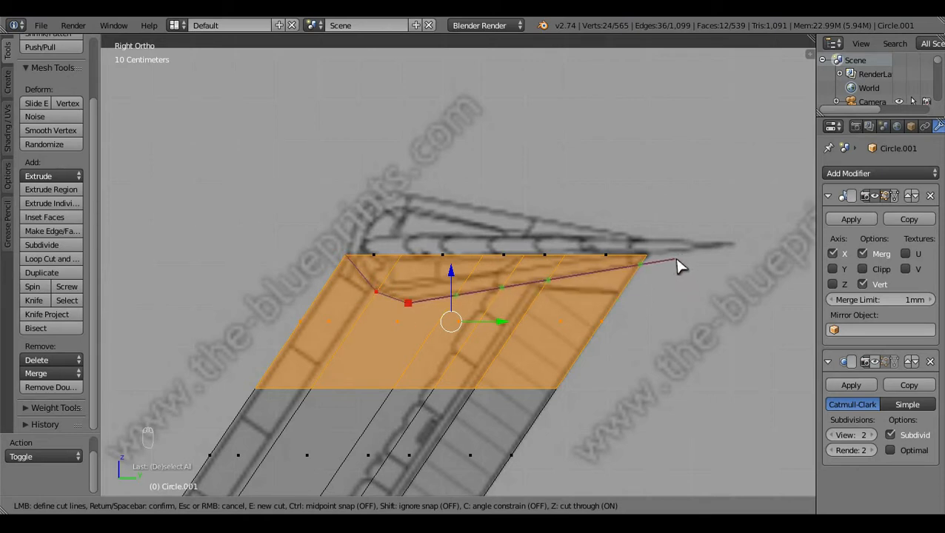
{"action": "left_click", "coordinate": [681, 267]}
{"action": "key", "text": "Return"}
{"action": "key", "text": "t"}
{"action": "scroll", "coordinate": [492, 318], "scroll_direction": "down", "scroll_amount": 4}
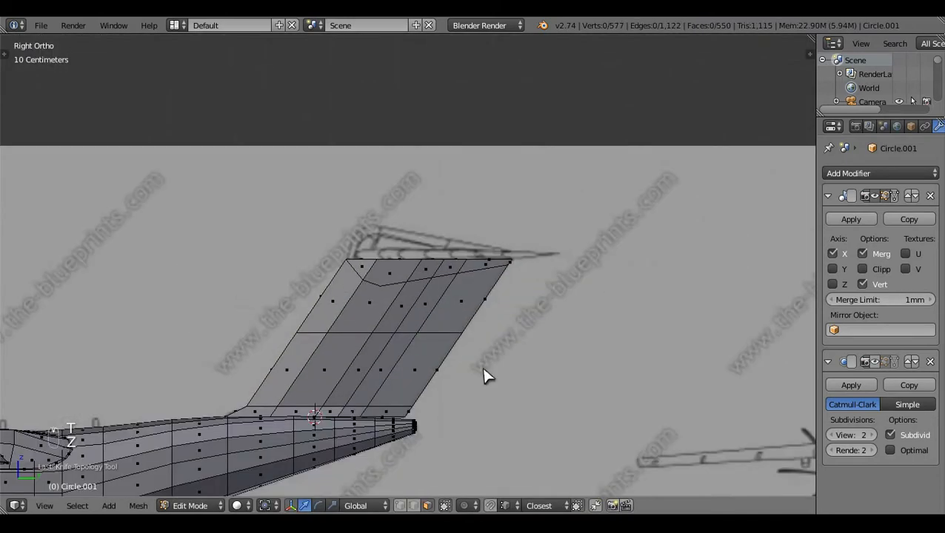
Step: Select the side faces above the knife cut on both sides of the fin, extrude them and scale along X to about 1.2
{"action": "middle_click_drag", "start_coordinate": [530, 401], "coordinate": [440, 357]}
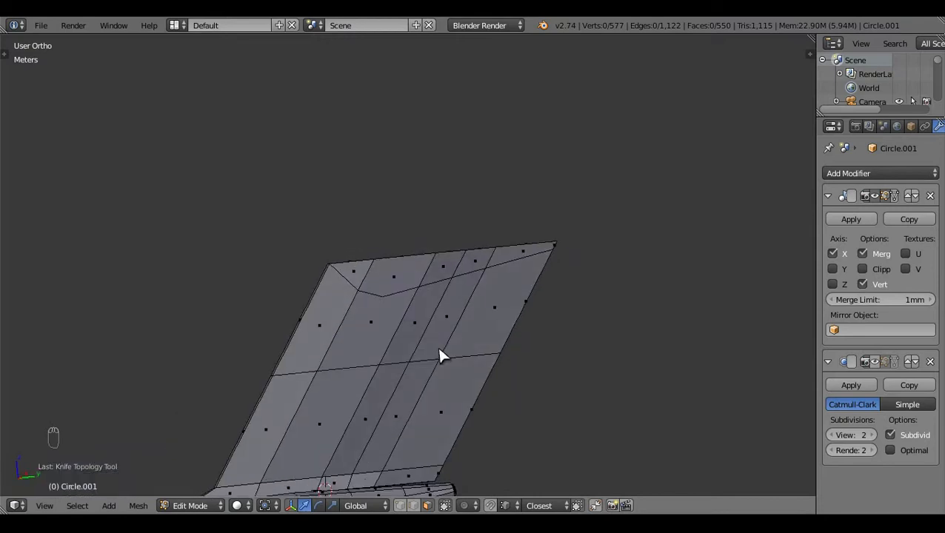
{"action": "right_click", "coordinate": [508, 250], "text": "ctrl"}
{"action": "middle_click_drag", "start_coordinate": [508, 251], "coordinate": [457, 282]}
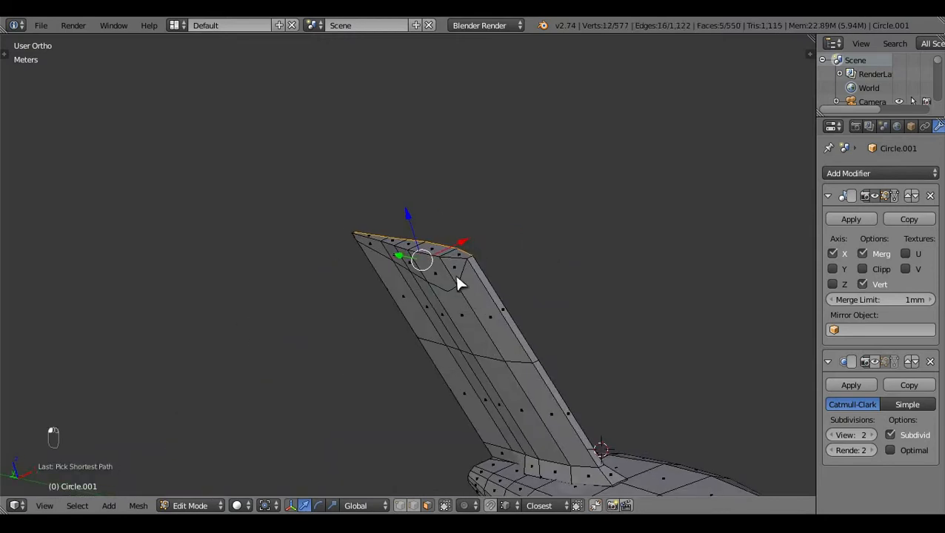
{"action": "right_click", "coordinate": [373, 254], "text": "ctrl"}
{"action": "key", "text": "KP_7"}
{"action": "key", "text": "z"}
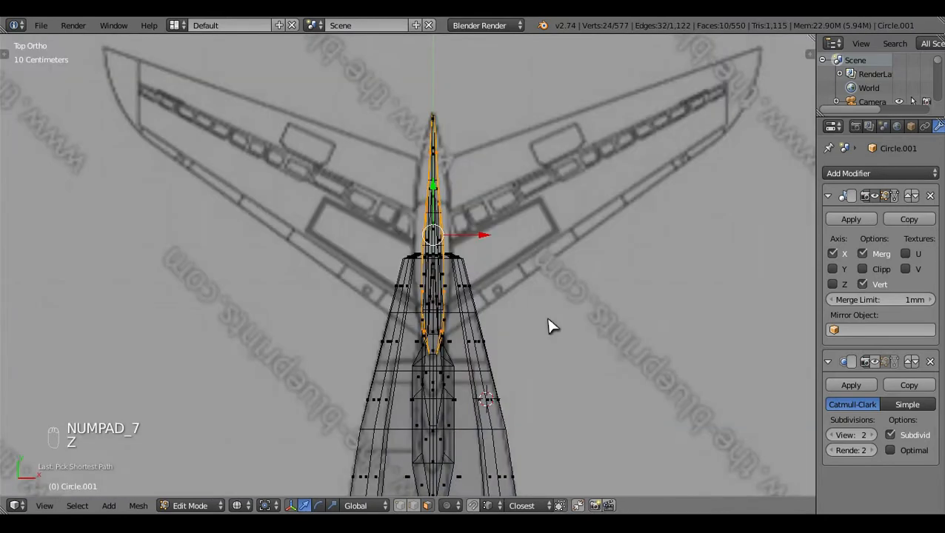
{"action": "key", "text": "e"}
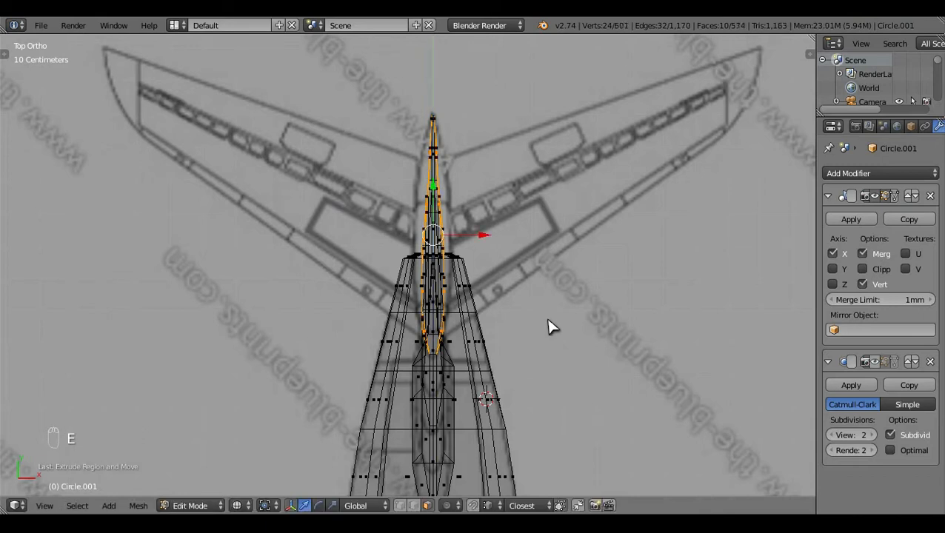
{"action": "key", "text": "s"}
{"action": "key", "text": "x"}
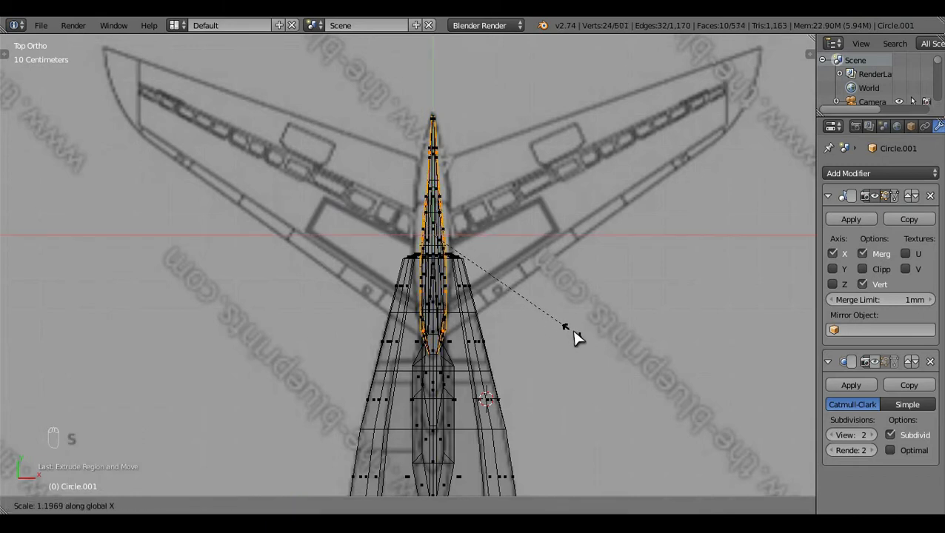
{"action": "left_click", "coordinate": [574, 331]}
Step: Deselect the frontmost extruded side faces and scale the remaining ones along X
{"action": "key", "text": "c"}
{"action": "middle_click", "coordinate": [430, 355]}
{"action": "right_click", "coordinate": [436, 351]}
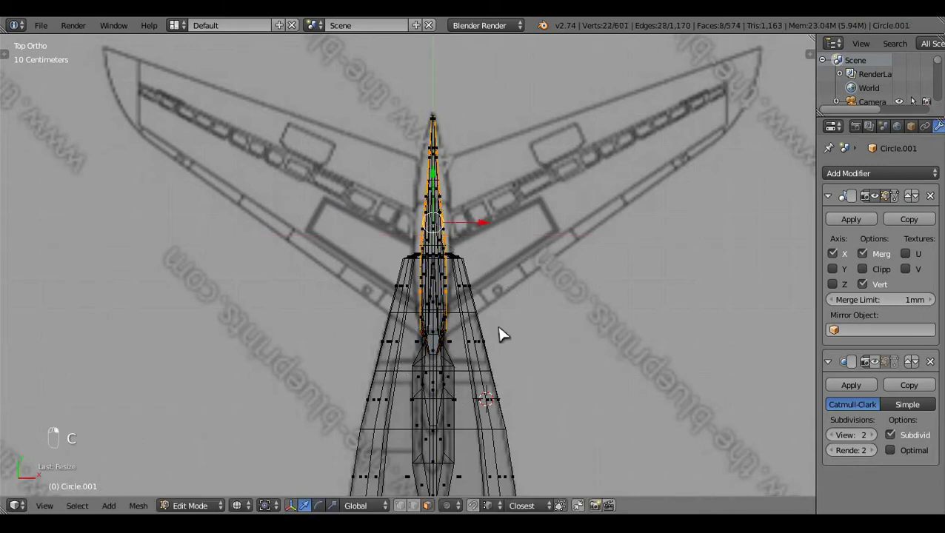
{"action": "key", "text": "s"}
{"action": "right_click", "coordinate": [517, 336]}
Step: Deselect the next side faces toward the front and scale the remaining six along X to about 1.11
{"action": "key", "text": "c"}
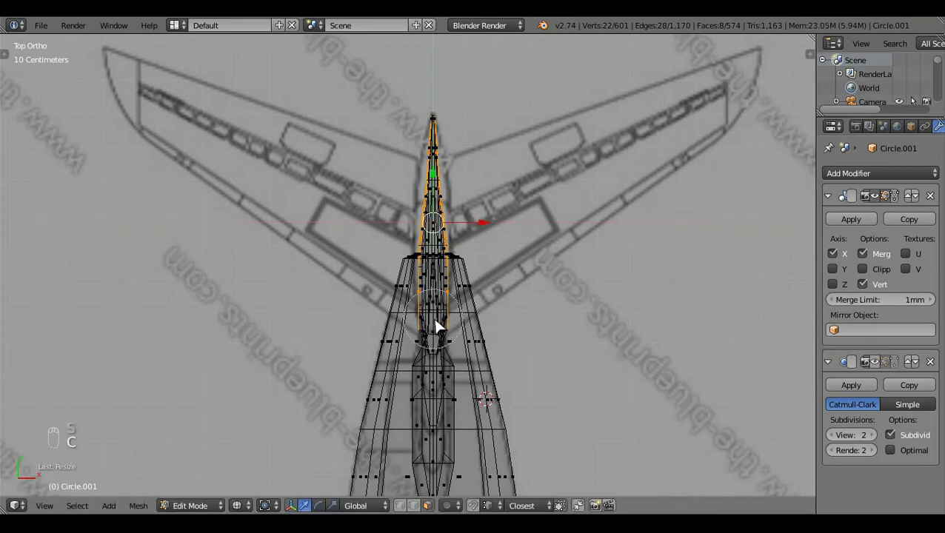
{"action": "middle_click", "coordinate": [433, 307]}
{"action": "right_click", "coordinate": [433, 306]}
{"action": "middle_click_drag", "start_coordinate": [510, 277], "coordinate": [517, 337], "text": "shift"}
{"action": "scroll", "coordinate": [517, 338], "scroll_direction": "up", "scroll_amount": 3}
{"action": "scroll", "coordinate": [540, 355], "scroll_direction": "down", "scroll_amount": 1}
{"action": "key", "text": "s"}
{"action": "key", "text": "x"}
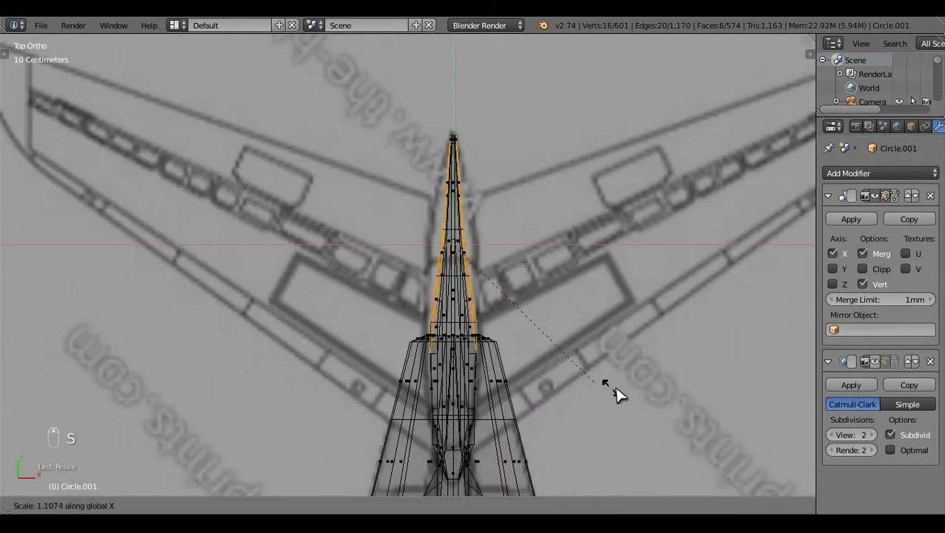
{"action": "left_click", "coordinate": [620, 395]}
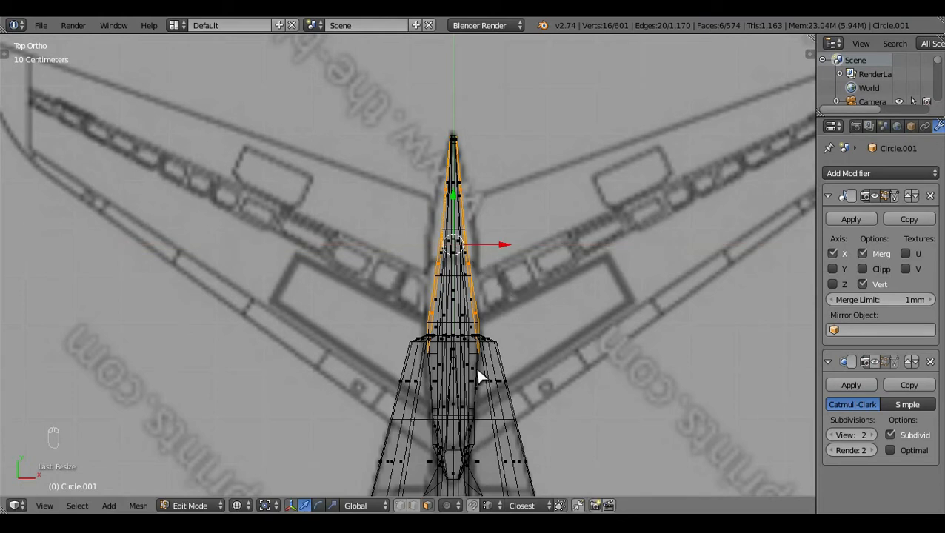
Step: Reduce the selection to the rear four fairing side faces and scale them along X to about 1.23
{"action": "middle_click", "coordinate": [435, 342]}
{"action": "right_click", "coordinate": [474, 337]}
{"action": "key", "text": "s"}
{"action": "key", "text": "x"}
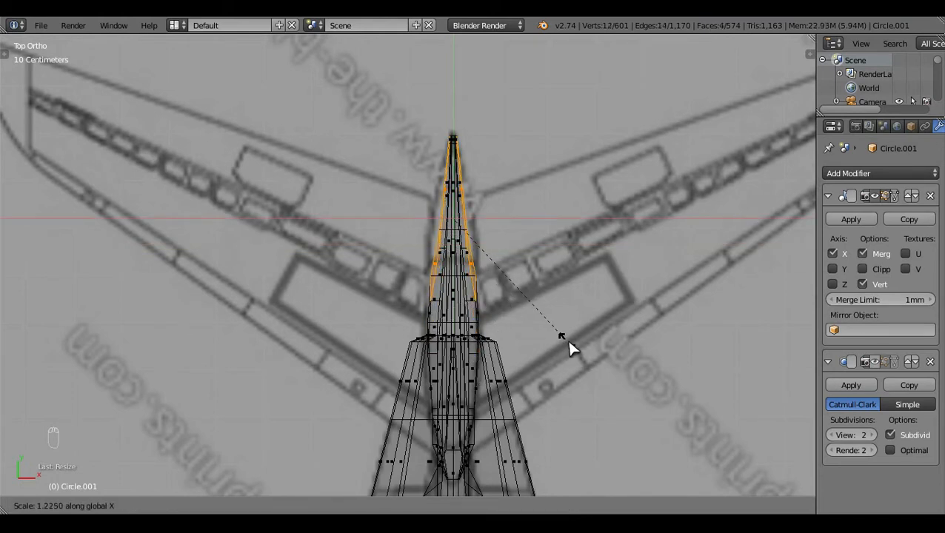
{"action": "left_click", "coordinate": [578, 346]}
Step: Keep only the rearmost pair of fairing side faces selected, scale them along X to about 1.43, and restore solid shading
{"action": "key", "text": "c"}
{"action": "middle_click", "coordinate": [429, 289]}
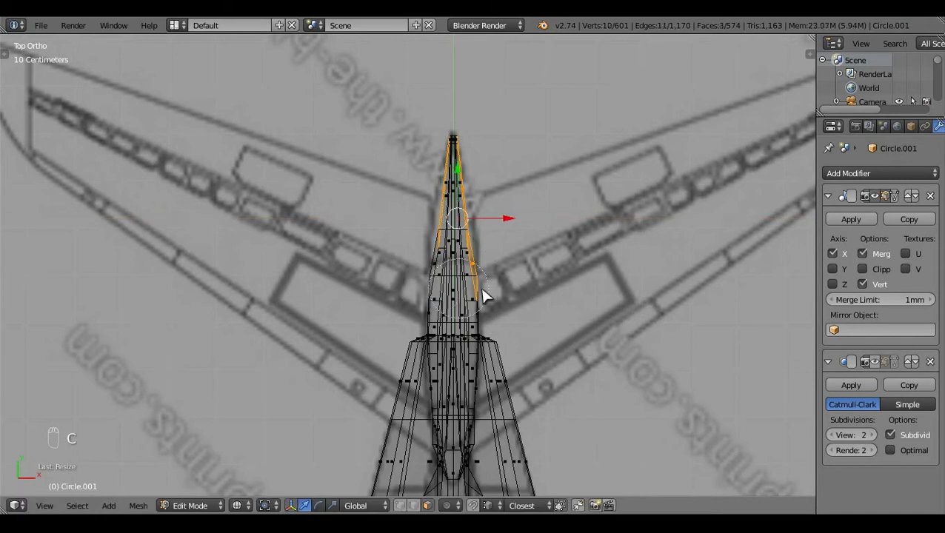
{"action": "middle_click", "coordinate": [482, 293]}
{"action": "right_click", "coordinate": [485, 288]}
{"action": "middle_click_drag", "start_coordinate": [535, 300], "coordinate": [527, 366], "text": "shift"}
{"action": "key", "text": "s"}
{"action": "key", "text": "x"}
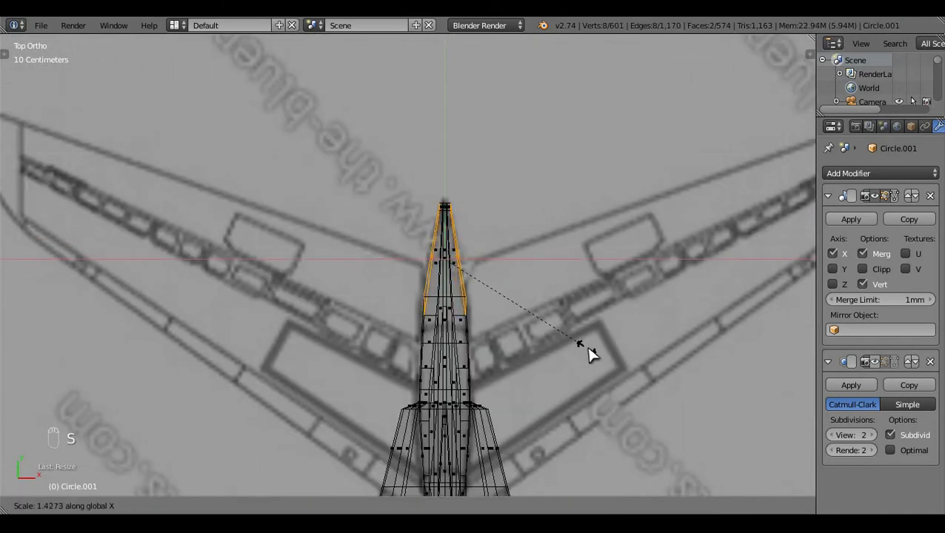
{"action": "left_click", "coordinate": [585, 357]}
{"action": "key", "text": "a"}
{"action": "key", "text": "z"}
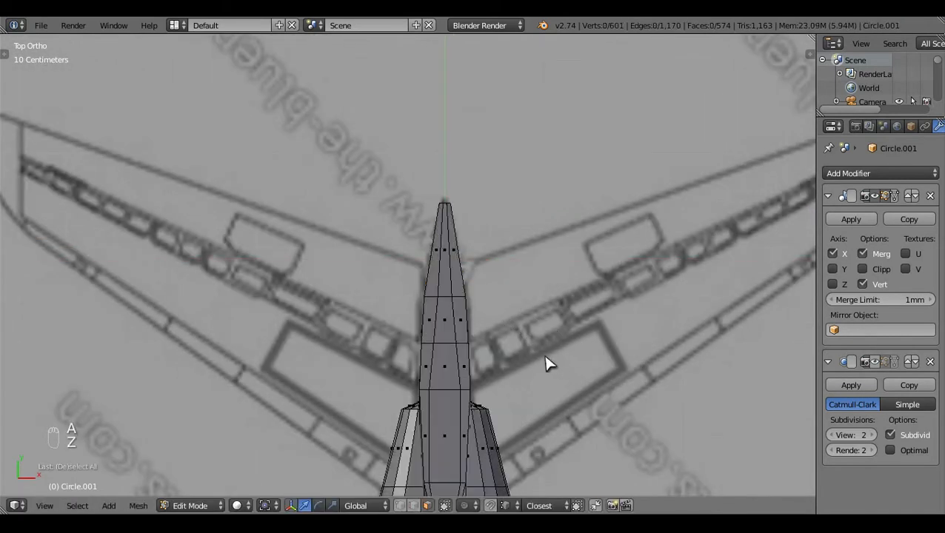
Step: Select the matching pair of side edges on the fairing's middle section and scale them along X to about 1.03
{"action": "middle_click_drag", "start_coordinate": [546, 363], "coordinate": [444, 351]}
{"action": "right_click", "coordinate": [446, 364]}
{"action": "right_click", "coordinate": [444, 350], "text": "shift"}
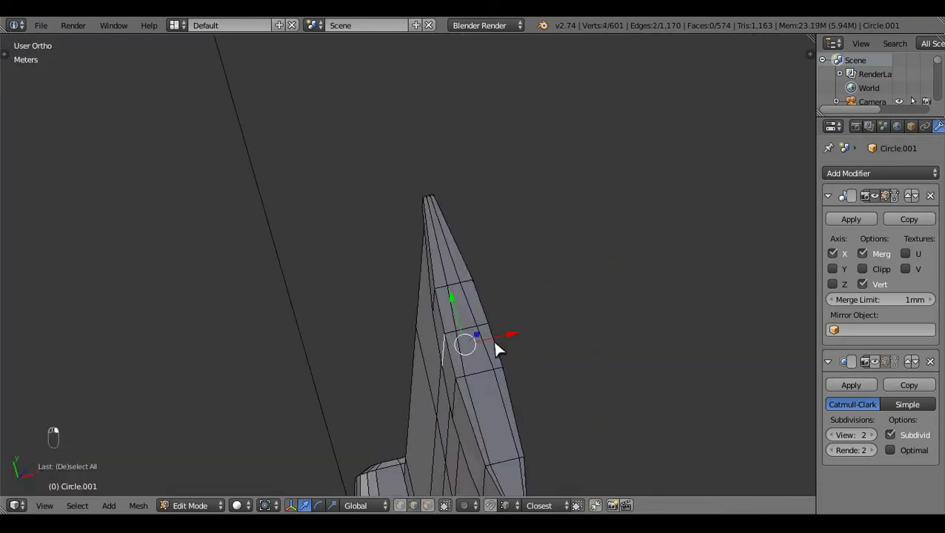
{"action": "key", "text": "KP_7"}
{"action": "key", "text": "z"}
{"action": "scroll", "coordinate": [586, 377], "scroll_direction": "up", "scroll_amount": 3}
{"action": "key", "text": "s"}
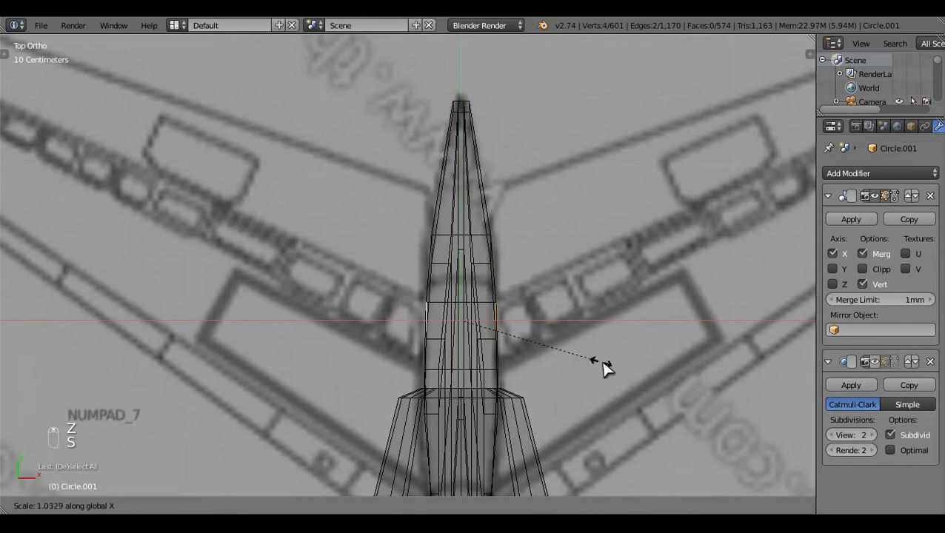
{"action": "left_click", "coordinate": [603, 369]}
{"action": "key", "text": "a"}
{"action": "key", "text": "z"}
Step: Inspect the fin and fairing in Object Mode from an angle and against the side blueprint
{"action": "key", "text": "Tab"}
{"action": "scroll", "coordinate": [548, 359], "scroll_direction": "down", "scroll_amount": 6}
{"action": "middle_click_drag", "start_coordinate": [417, 443], "coordinate": [144, 249]}
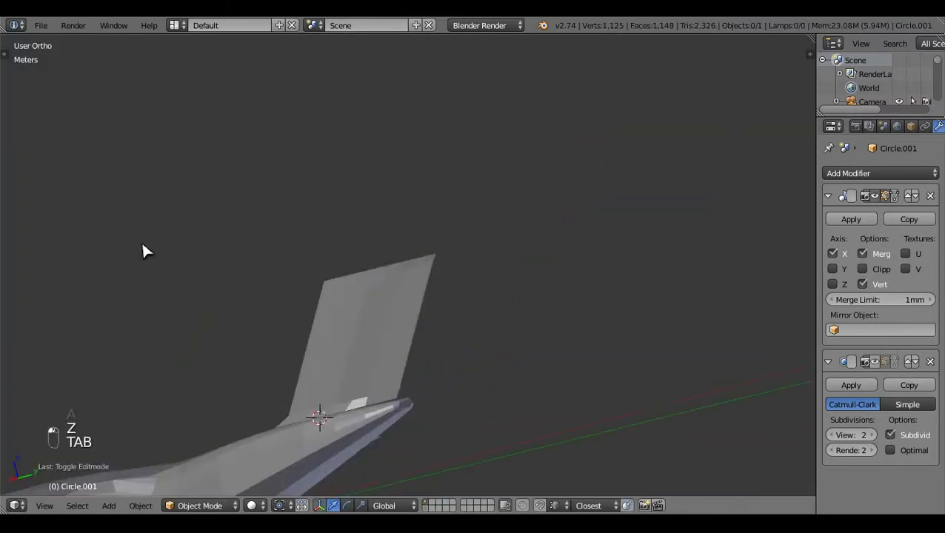
{"action": "mouse_move", "coordinate": [474, 403]}
{"action": "middle_mouse_down"}
{"action": "mouse_move", "coordinate": [393, 207]}
{"action": "mouse_move", "coordinate": [597, 283]}
{"action": "mouse_move", "coordinate": [492, 374]}
{"action": "mouse_move", "coordinate": [390, 371]}
{"action": "mouse_move", "coordinate": [413, 426]}
{"action": "middle_mouse_up"}
{"action": "key", "text": "KP_3"}
{"action": "key", "text": "z"}
{"action": "scroll", "coordinate": [504, 385], "scroll_direction": "up", "scroll_amount": 2}
{"action": "key", "text": "z"}
Step: Select all faces on top of the fairing and extrude them upward, shifting them slightly rearward to follow the side blueprint
{"action": "key", "text": "Tab"}
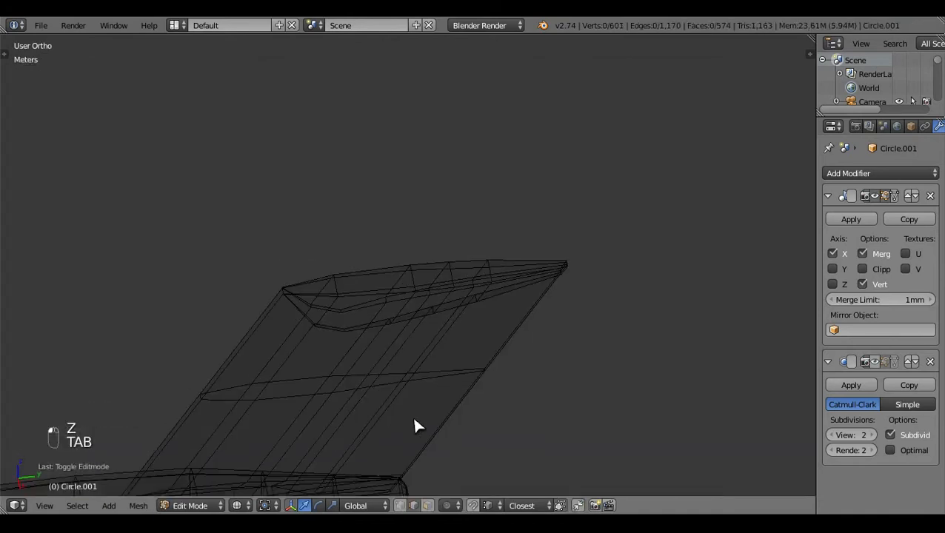
{"action": "key", "text": "z"}
{"action": "right_click", "coordinate": [311, 287]}
{"action": "scroll", "coordinate": [628, 266], "scroll_direction": "up", "scroll_amount": 2}
{"action": "right_click", "coordinate": [572, 269], "text": "ctrl"}
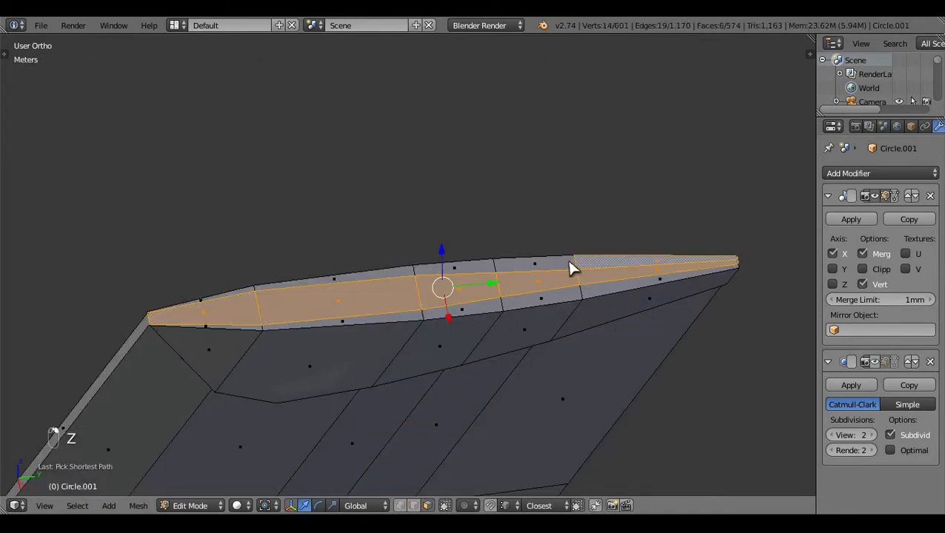
{"action": "right_click", "coordinate": [237, 299], "text": "ctrl"}
{"action": "right_click", "coordinate": [666, 285], "text": "ctrl"}
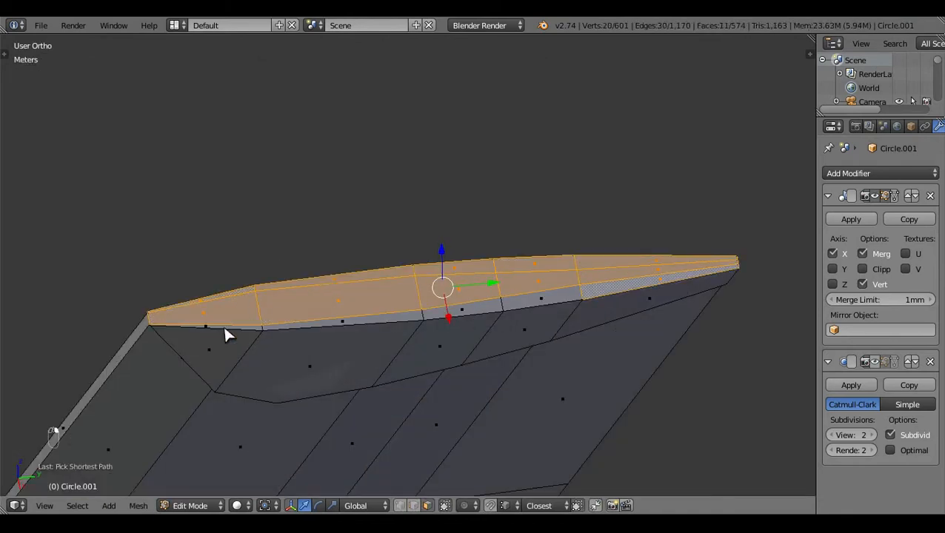
{"action": "key", "text": "KP_3"}
{"action": "key", "text": "z"}
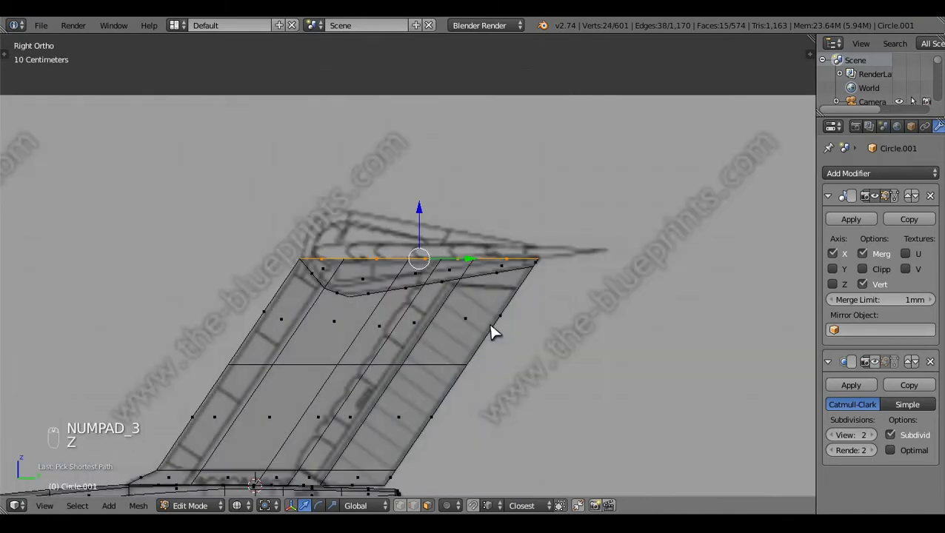
{"action": "key", "text": "e"}
{"action": "left_click", "coordinate": [506, 373]}
{"action": "left_click_drag", "start_coordinate": [420, 222], "coordinate": [427, 216]}
{"action": "left_click_drag", "start_coordinate": [469, 252], "coordinate": [487, 237]}
{"action": "scroll", "coordinate": [561, 296], "scroll_direction": "up", "scroll_amount": 3}
Step: Deselect the rearmost row of extruded top faces and raise the remaining ones along Z to the blueprint outline
{"action": "key", "text": "x"}
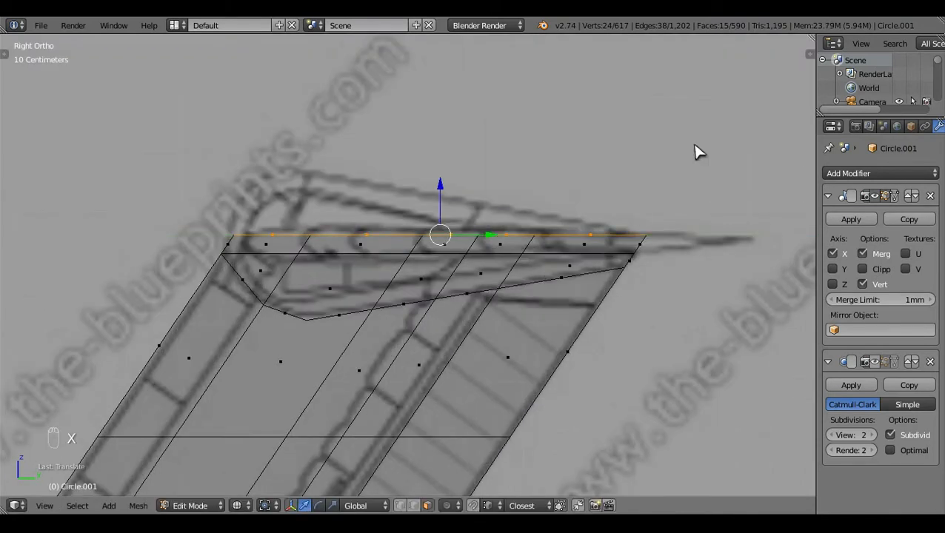
{"action": "key", "text": "c"}
{"action": "middle_click", "coordinate": [610, 243]}
{"action": "right_click", "coordinate": [610, 243]}
{"action": "left_click_drag", "start_coordinate": [383, 186], "coordinate": [371, 161]}
Step: Deselect the next rear row of top faces, then raise the remaining nine and shift them rearward along Y
{"action": "key", "text": "x"}
{"action": "middle_click", "coordinate": [539, 195]}
{"action": "right_click", "coordinate": [539, 195]}
{"action": "left_click_drag", "start_coordinate": [419, 205], "coordinate": [430, 205]}
{"action": "left_click_drag", "start_coordinate": [379, 176], "coordinate": [378, 160]}
{"action": "left_click_drag", "start_coordinate": [430, 206], "coordinate": [431, 206]}
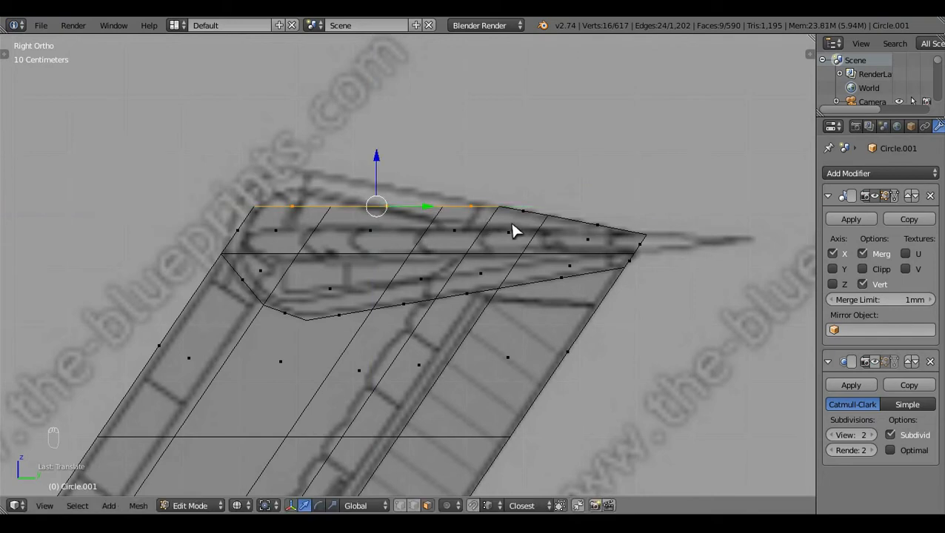
Step: Reduce the selection to the front six top faces, raise them along Z and nudge them rearward
{"action": "key", "text": "c"}
{"action": "middle_click", "coordinate": [496, 197]}
{"action": "right_click", "coordinate": [487, 194]}
{"action": "left_click_drag", "start_coordinate": [351, 163], "coordinate": [354, 158]}
{"action": "left_click_drag", "start_coordinate": [400, 203], "coordinate": [406, 207]}
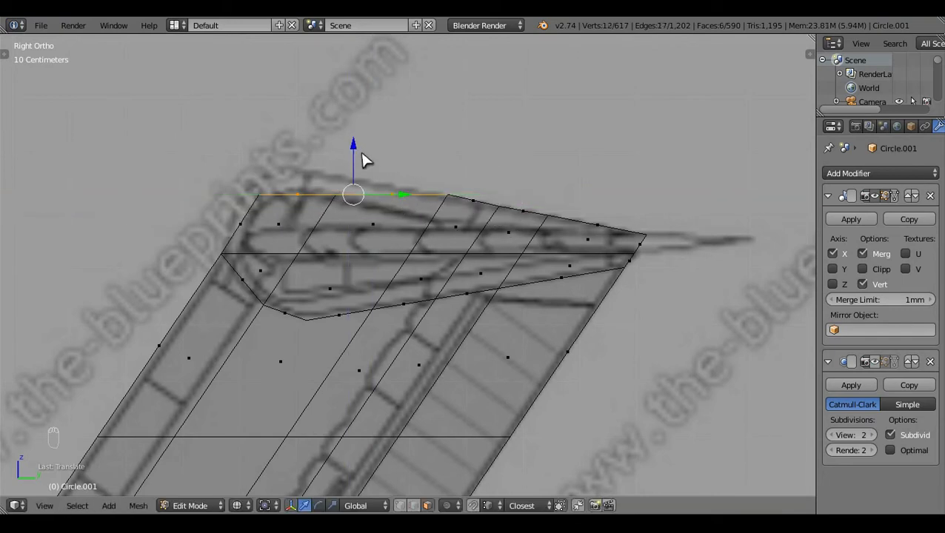
{"action": "left_click_drag", "start_coordinate": [363, 158], "coordinate": [358, 151]}
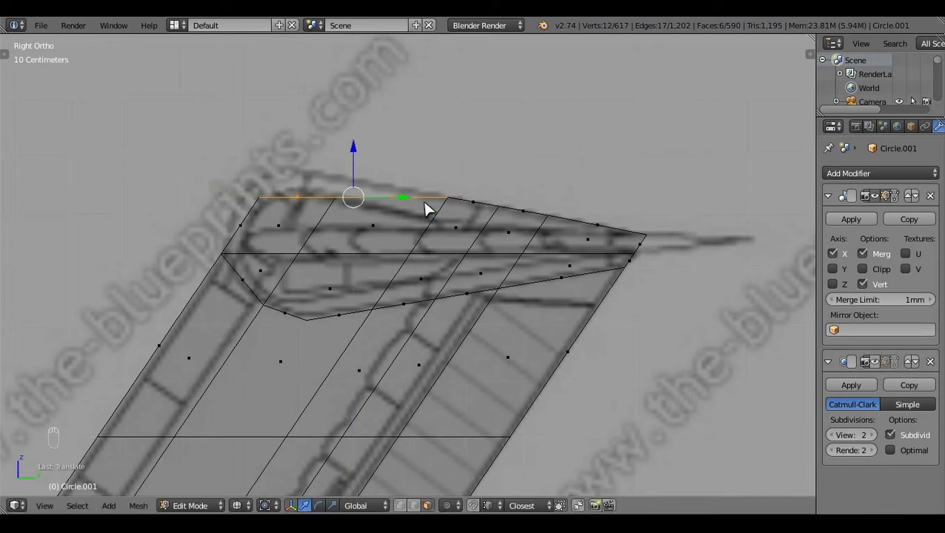
Step: Keep only the front three top faces selected and adjust their height and Y position to the blueprint outline
{"action": "key", "text": "c"}
{"action": "middle_click", "coordinate": [410, 189]}
{"action": "right_click", "coordinate": [410, 188]}
{"action": "middle_click_drag", "start_coordinate": [360, 254], "coordinate": [456, 285], "text": "shift"}
{"action": "left_click_drag", "start_coordinate": [394, 184], "coordinate": [394, 161]}
{"action": "left_click_drag", "start_coordinate": [443, 206], "coordinate": [441, 205]}
{"action": "mouse_move", "coordinate": [396, 161]}
{"action": "left_mouse_down"}
{"action": "mouse_move", "coordinate": [355, 157]}
{"action": "mouse_move", "coordinate": [375, 154]}
{"action": "left_mouse_up"}
Step: Switch to vertex selection, align the fairing's front top vertices with the blueprint outline, and restore solid shading
{"action": "key", "text": "c"}
{"action": "middle_click", "coordinate": [415, 200]}
{"action": "right_click", "coordinate": [419, 199]}
{"action": "left_click", "coordinate": [401, 502]}
{"action": "key", "text": "c"}
{"action": "left_click", "coordinate": [357, 226]}
{"action": "right_click", "coordinate": [357, 226]}
{"action": "key", "text": "a"}
{"action": "key", "text": "z"}
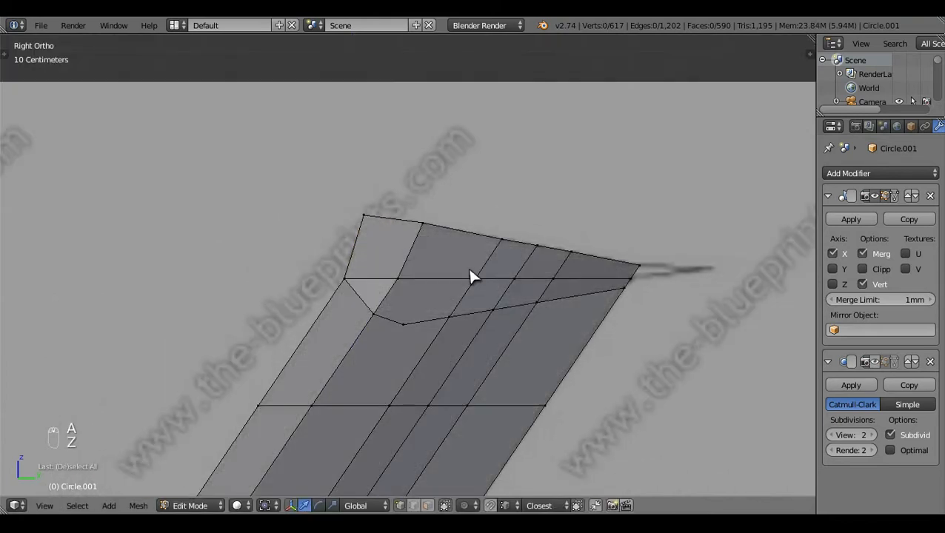
Step: Add a centred loop cut around the upper extruded section of the fairing
{"action": "key", "text": "Tab"}
{"action": "middle_click_drag", "start_coordinate": [473, 274], "coordinate": [337, 334]}
{"action": "key", "text": "KP_3"}
{"action": "key", "text": "z"}
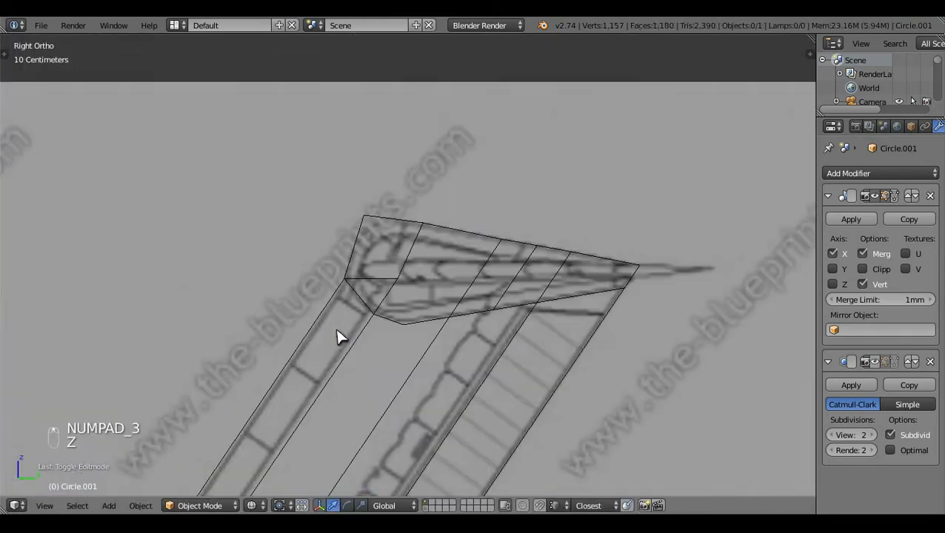
{"action": "key", "text": "Tab"}
{"action": "key", "text": "ctrl+r"}
{"action": "left_click", "coordinate": [403, 254]}
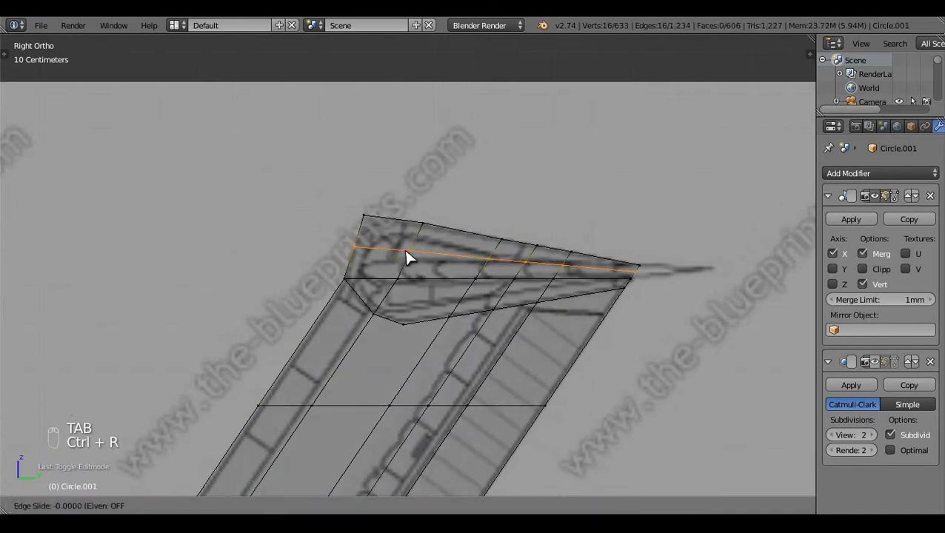
{"action": "right_click", "coordinate": [403, 256]}
{"action": "key", "text": "a"}
Step: Move the fairing's front top vertices rearward along Y by about 2.7 cm
{"action": "scroll", "coordinate": [399, 257], "scroll_direction": "up", "scroll_amount": 3}
{"action": "right_click", "coordinate": [331, 172]}
{"action": "key", "text": "g"}
{"action": "key", "text": "y"}
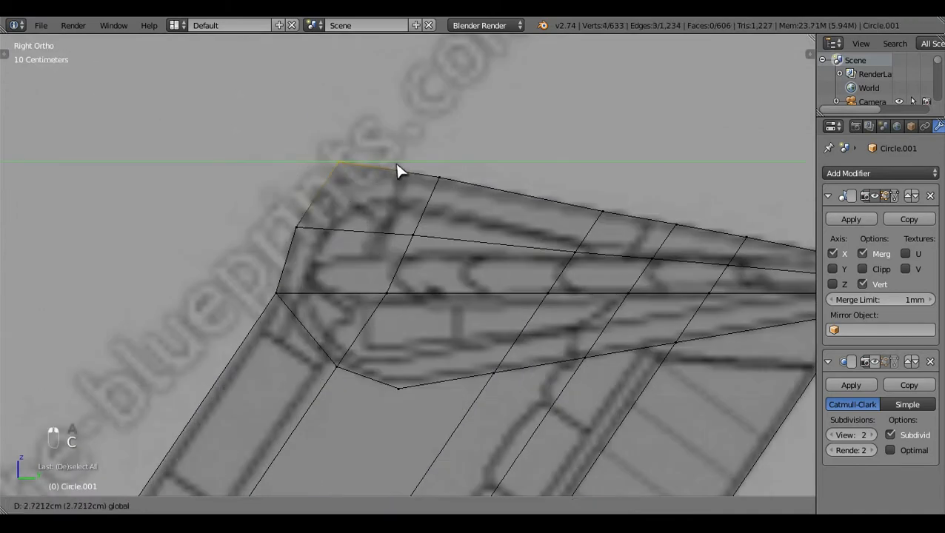
{"action": "left_click", "coordinate": [398, 173]}
Step: Enable the Subdivision Surface modifier's viewport display and compare the smoothed fairing with the side blueprint
{"action": "scroll", "coordinate": [468, 282], "scroll_direction": "down", "scroll_amount": 6}
{"action": "key", "text": "Tab"}
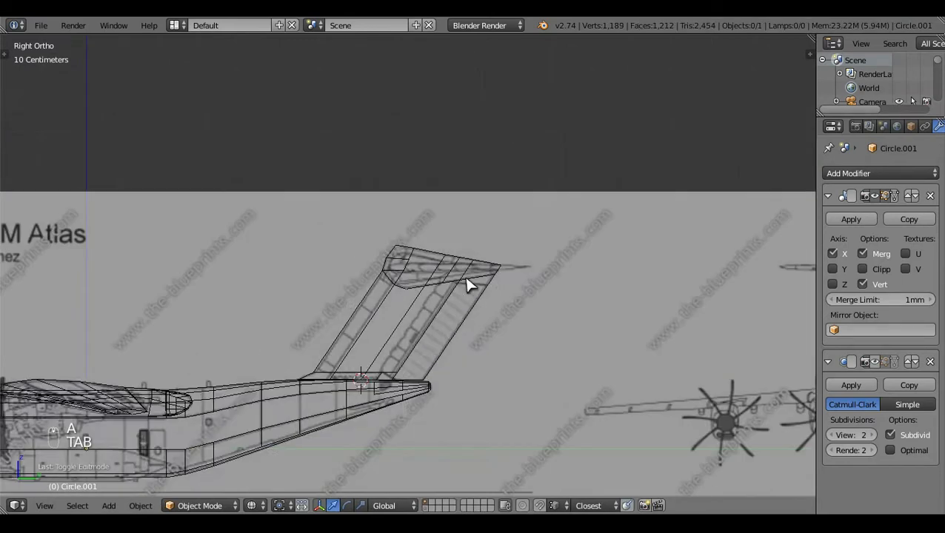
{"action": "key", "text": "z"}
{"action": "left_click", "coordinate": [875, 362]}
{"action": "scroll", "coordinate": [627, 319], "scroll_direction": "up", "scroll_amount": 4}
{"action": "key", "text": "z"}
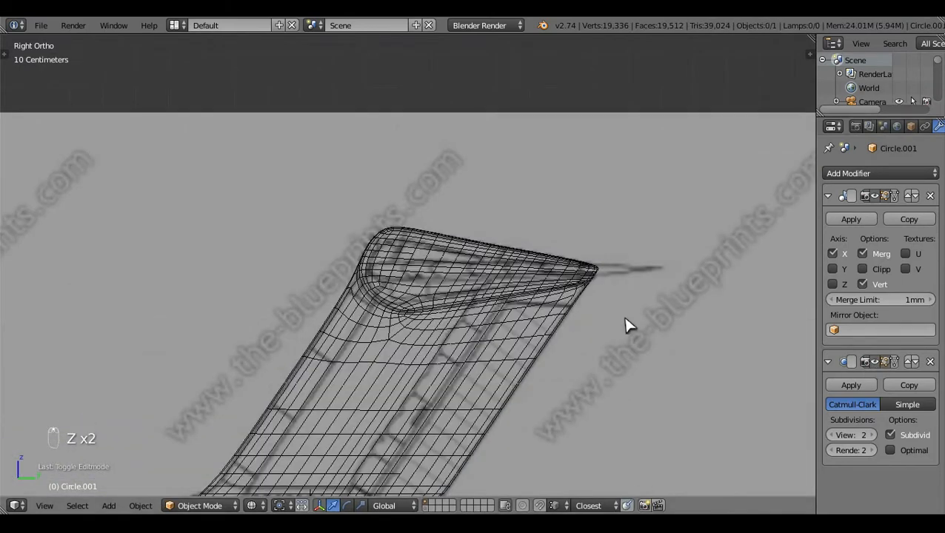
{"action": "key", "text": "z"}
{"action": "middle_click_drag", "start_coordinate": [627, 320], "coordinate": [454, 286]}
Step: Select the front vertical edges on both sides of the fairing and edge-slide them rearward by about 0.15
{"action": "key", "text": "Tab"}
{"action": "middle_click_drag", "start_coordinate": [508, 251], "coordinate": [450, 250]}
{"action": "right_click", "coordinate": [382, 360], "text": "ctrl"}
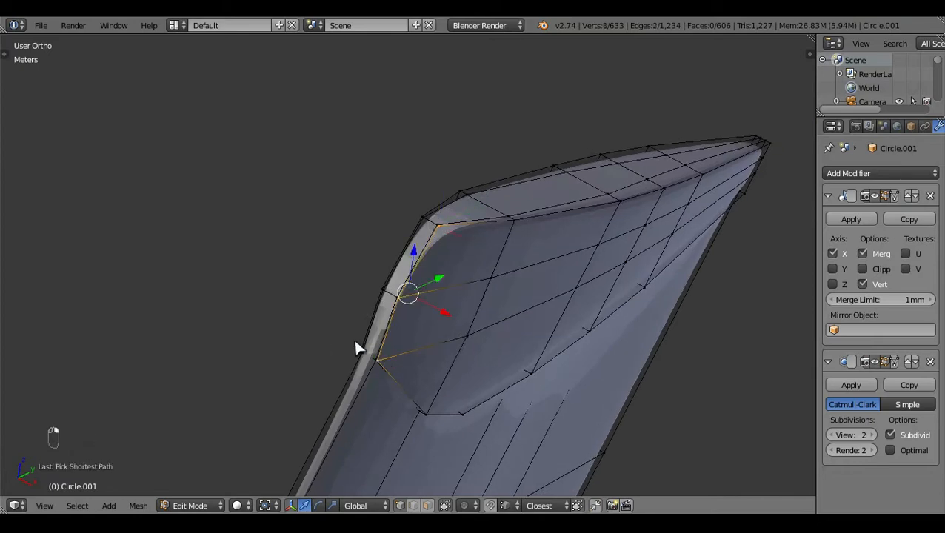
{"action": "middle_click_drag", "start_coordinate": [354, 337], "coordinate": [513, 217]}
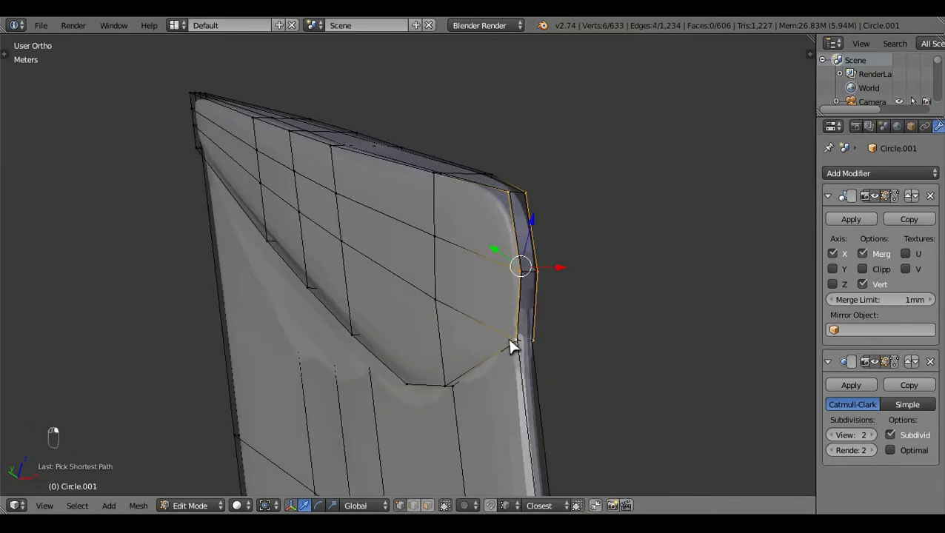
{"action": "key", "text": "KP_3"}
{"action": "key", "text": "z"}
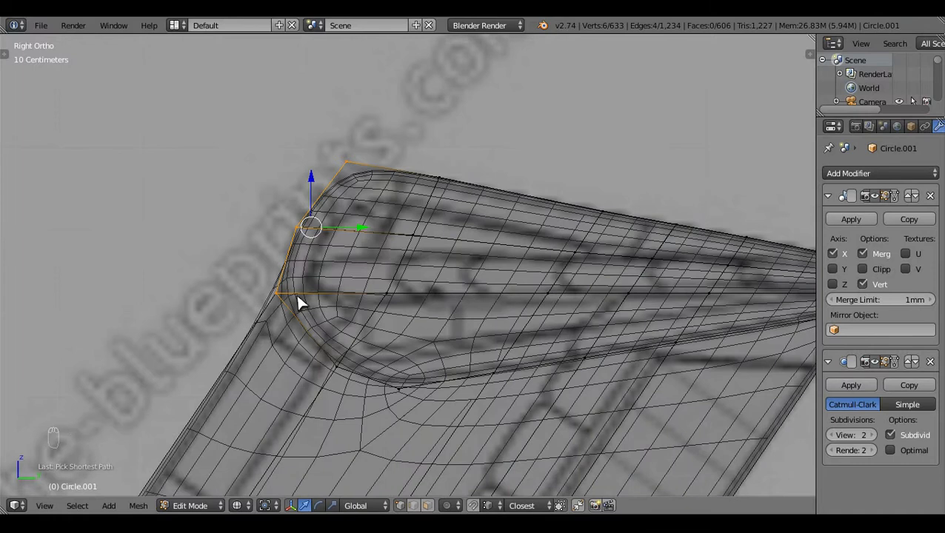
{"action": "key", "text": "g"}
{"action": "key", "text": "g"}
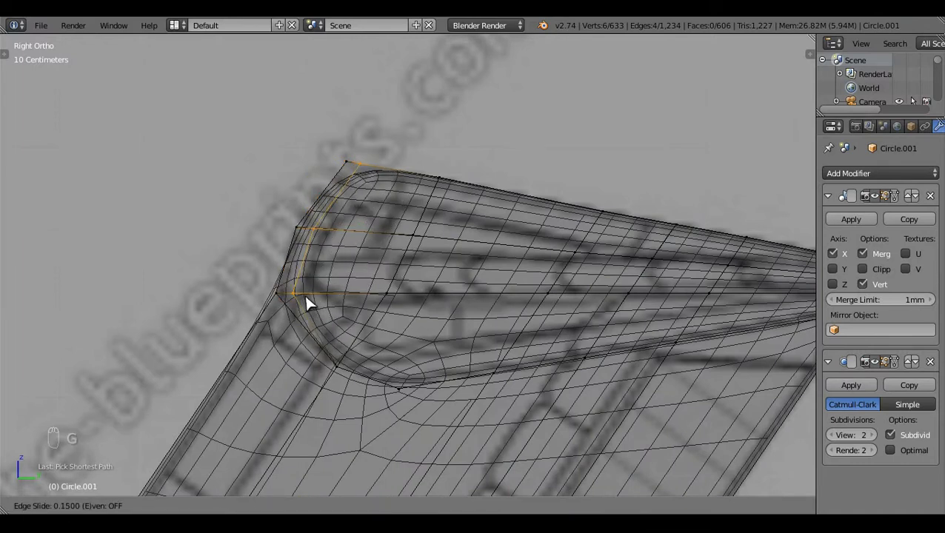
{"action": "left_click", "coordinate": [305, 294]}
{"action": "scroll", "coordinate": [415, 329], "scroll_direction": "down", "scroll_amount": 3}
{"action": "key", "text": "z"}
{"action": "key", "text": "Tab"}
{"action": "mouse_move", "coordinate": [329, 324]}
{"action": "middle_mouse_down"}
{"action": "mouse_move", "coordinate": [567, 344]}
{"action": "mouse_move", "coordinate": [662, 262]}
{"action": "mouse_move", "coordinate": [428, 276]}
{"action": "mouse_move", "coordinate": [328, 344]}
{"action": "mouse_move", "coordinate": [361, 387]}
{"action": "mouse_move", "coordinate": [332, 404]}
{"action": "mouse_move", "coordinate": [559, 301]}
{"action": "middle_mouse_up"}
Step: In the top view, select the four corner vertices of the fairing's front top face and narrow them along X
{"action": "key", "text": "Tab"}
{"action": "middle_click_drag", "start_coordinate": [614, 346], "coordinate": [607, 421]}
{"action": "key", "text": "KP_7"}
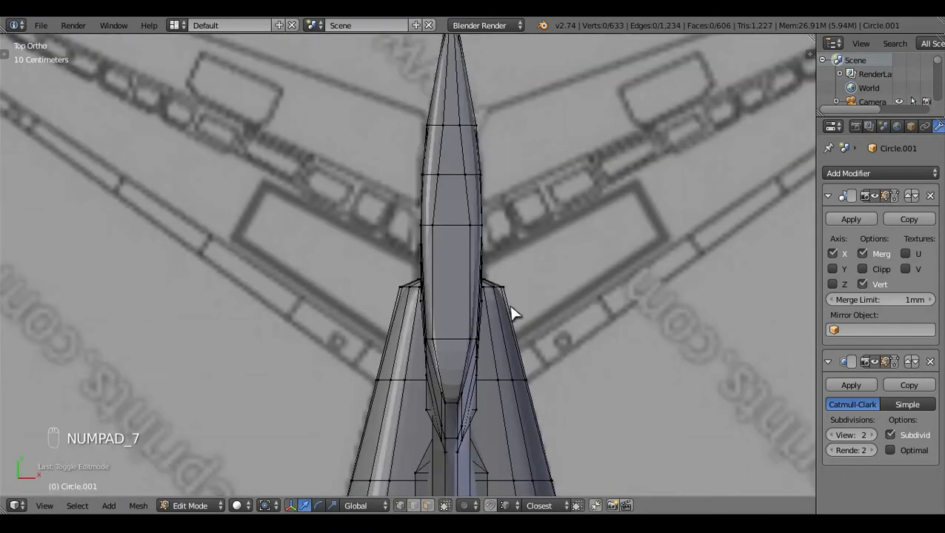
{"action": "right_click", "coordinate": [437, 296]}
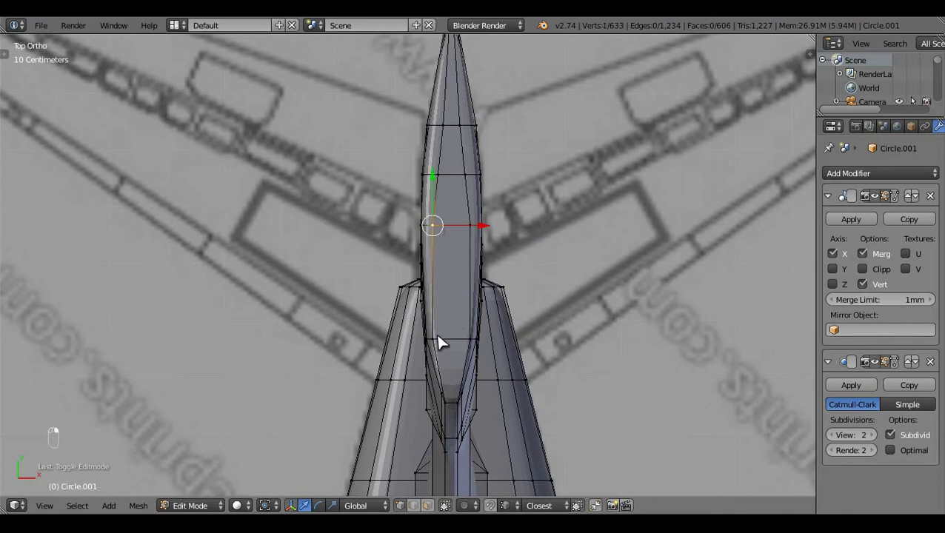
{"action": "right_click", "coordinate": [468, 337], "text": "shift"}
{"action": "key", "text": "s"}
{"action": "key", "text": "x"}
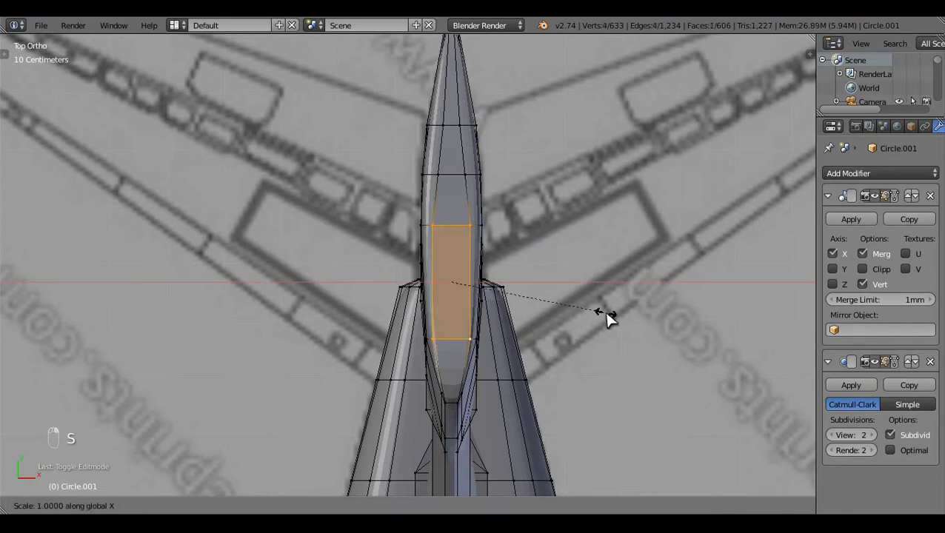
{"action": "left_click", "coordinate": [580, 323]}
{"action": "key", "text": "a"}
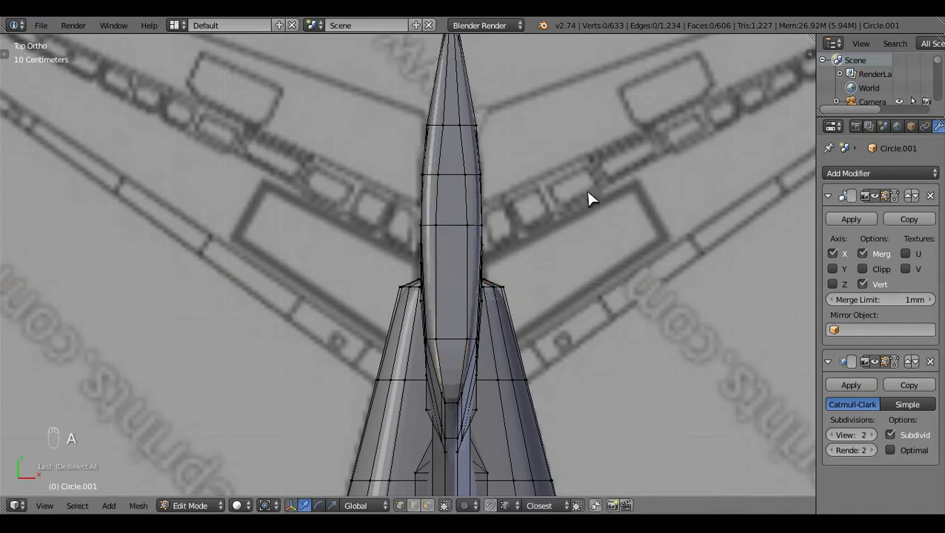
Step: Select the six vertices bounding the two front top faces and scale them along X to about 0.87, with slight further narrowing
{"action": "middle_click_drag", "start_coordinate": [468, 142], "coordinate": [464, 215], "text": "shift"}
{"action": "right_click", "coordinate": [463, 411], "text": "ctrl"}
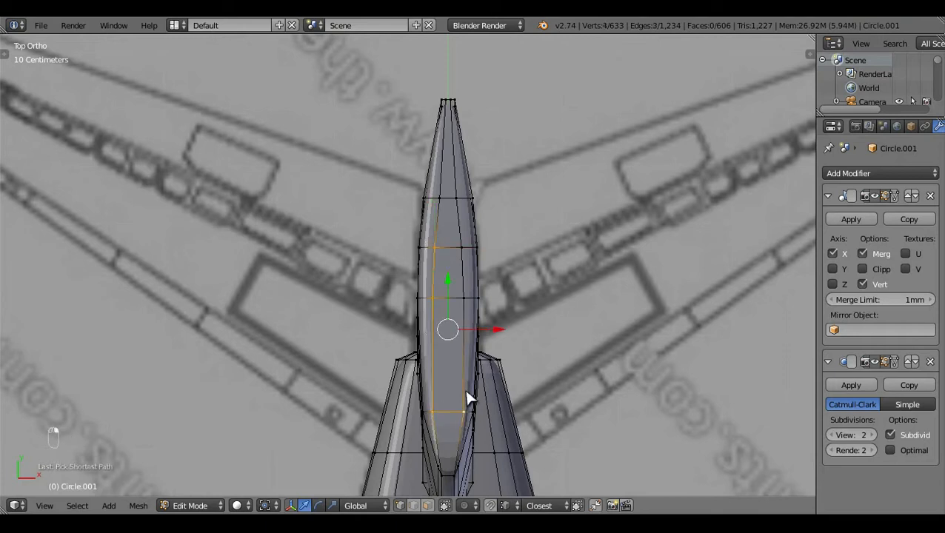
{"action": "right_click", "coordinate": [466, 252], "text": "ctrl"}
{"action": "key", "text": "s"}
{"action": "key", "text": "x"}
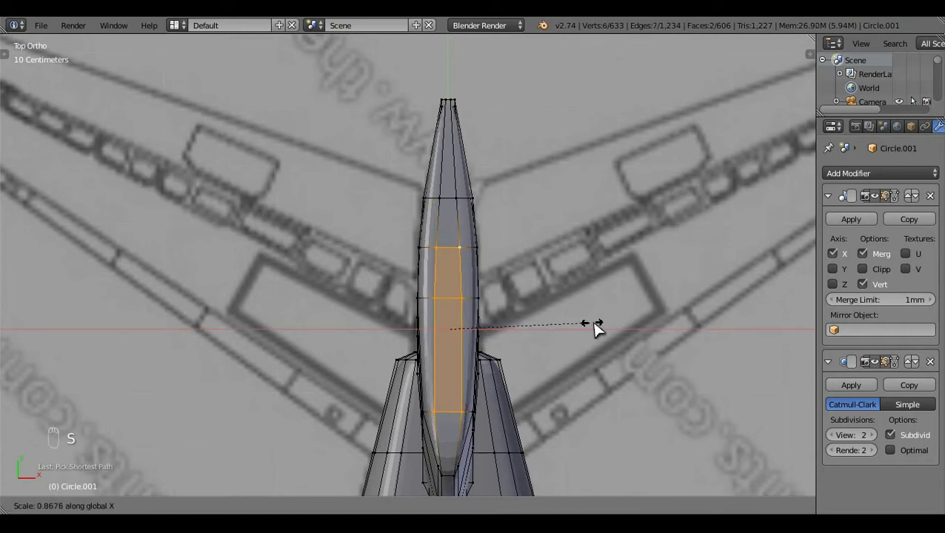
{"action": "left_click", "coordinate": [599, 331]}
{"action": "key", "text": "s"}
{"action": "left_click", "coordinate": [594, 323]}
{"action": "key", "text": "s"}
{"action": "key", "text": "x"}
{"action": "left_click", "coordinate": [588, 323]}
{"action": "key", "text": "s"}
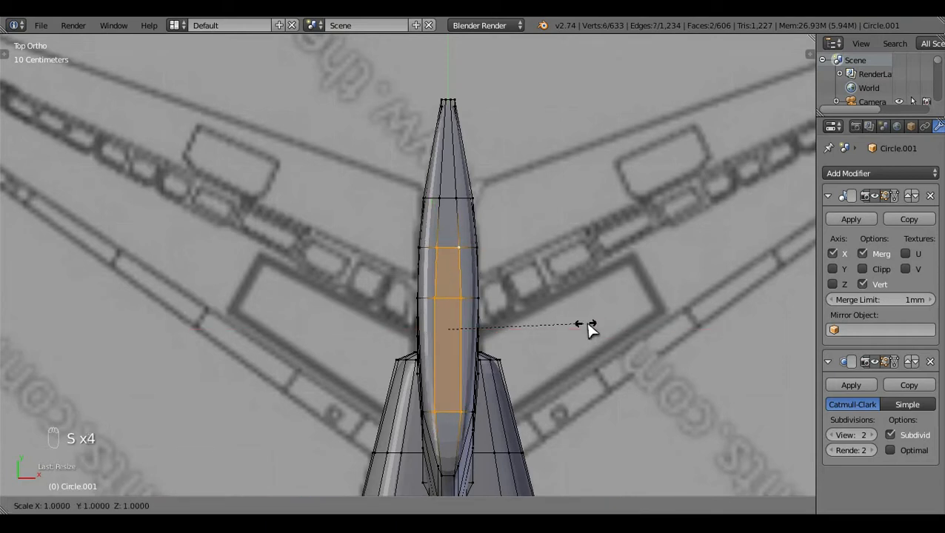
{"action": "left_click", "coordinate": [588, 323]}
Step: Check the smoothed fairing, hide the Subdivision Surface preview, and place the 3D cursor at the tailplane root in the side view
{"action": "key", "text": "a"}
{"action": "key", "text": "Tab"}
{"action": "scroll", "coordinate": [411, 380], "scroll_direction": "down", "scroll_amount": 3}
{"action": "middle_click_drag", "start_coordinate": [411, 380], "coordinate": [544, 274]}
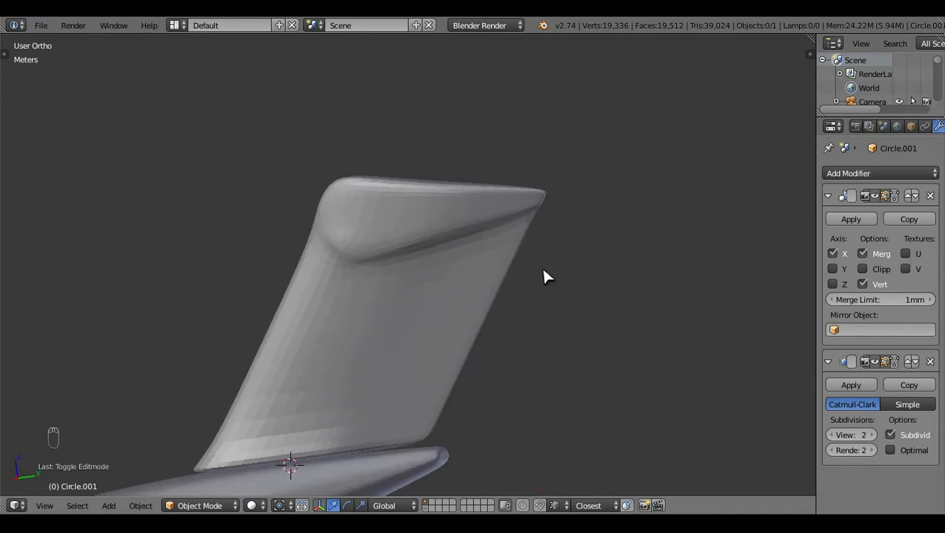
{"action": "key", "text": "KP_3"}
{"action": "key", "text": "z"}
{"action": "scroll", "coordinate": [585, 311], "scroll_direction": "up", "scroll_amount": 3}
{"action": "left_click", "coordinate": [875, 361]}
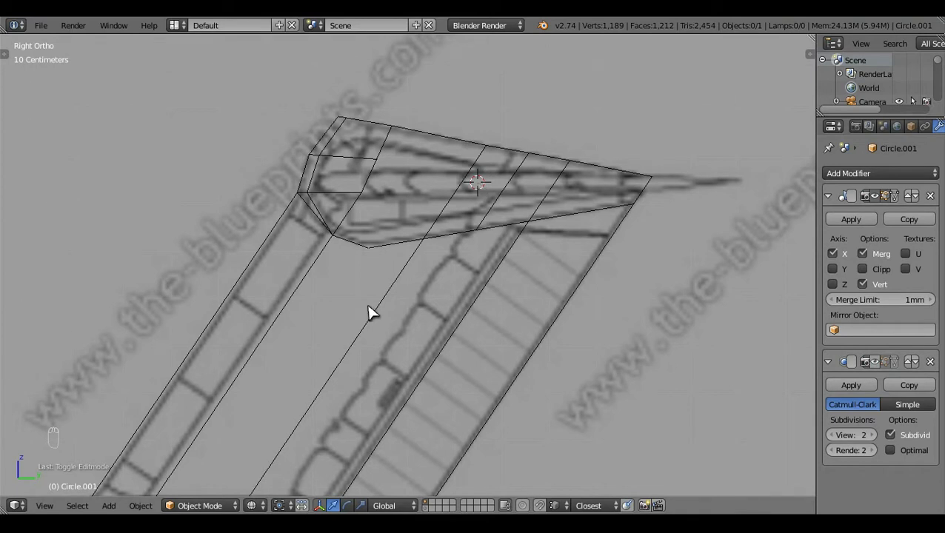
Step: Add a plane to the mesh at the 3D cursor and rotate it 90 degrees about Y
{"action": "key", "text": "Tab"}
{"action": "left_click", "coordinate": [109, 506]}
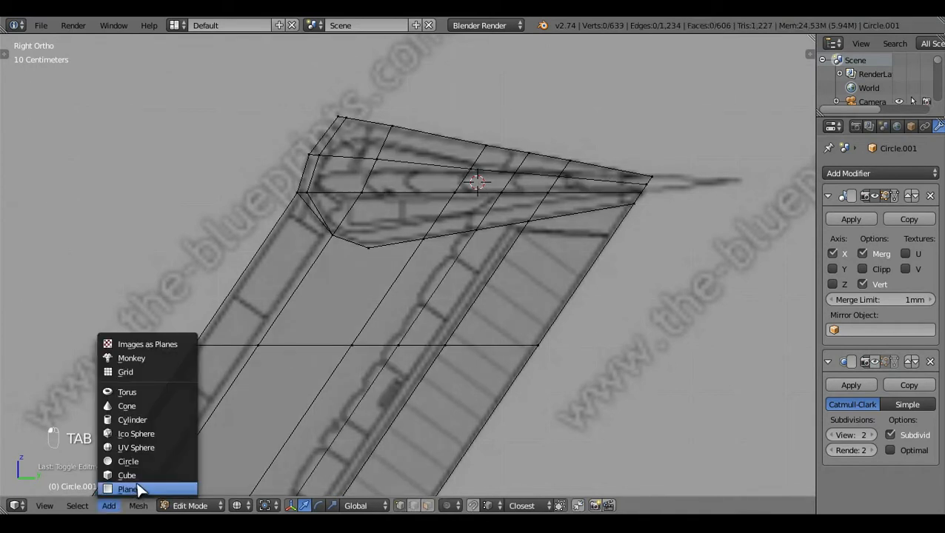
{"action": "left_click", "coordinate": [139, 489]}
{"action": "type", "text": "ry90"}
{"action": "key", "text": "Return"}
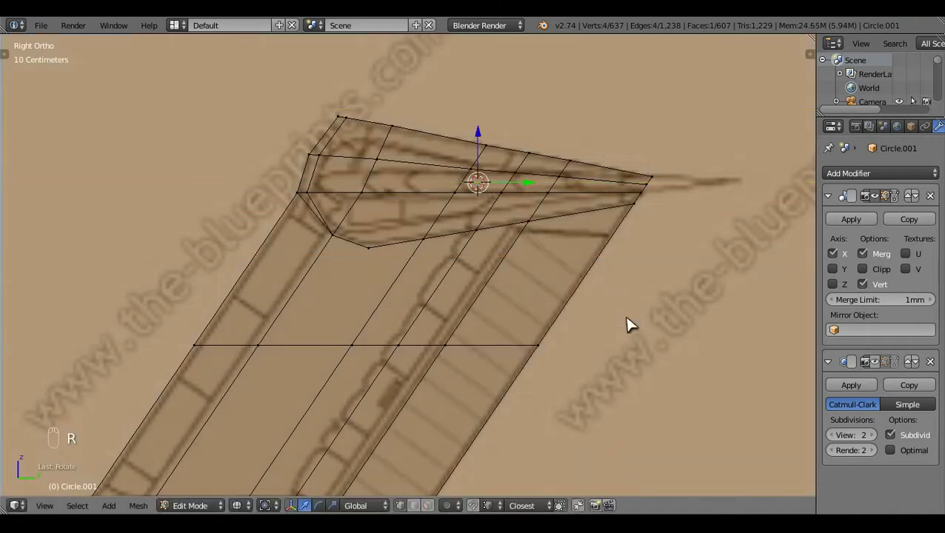
Step: Scale the new plane down along Z and Y to fit the tailplane root section within the fairing
{"action": "key", "text": "s"}
{"action": "key", "text": "z"}
{"action": "left_click", "coordinate": [512, 241]}
{"action": "key", "text": "s"}
{"action": "key", "text": "z"}
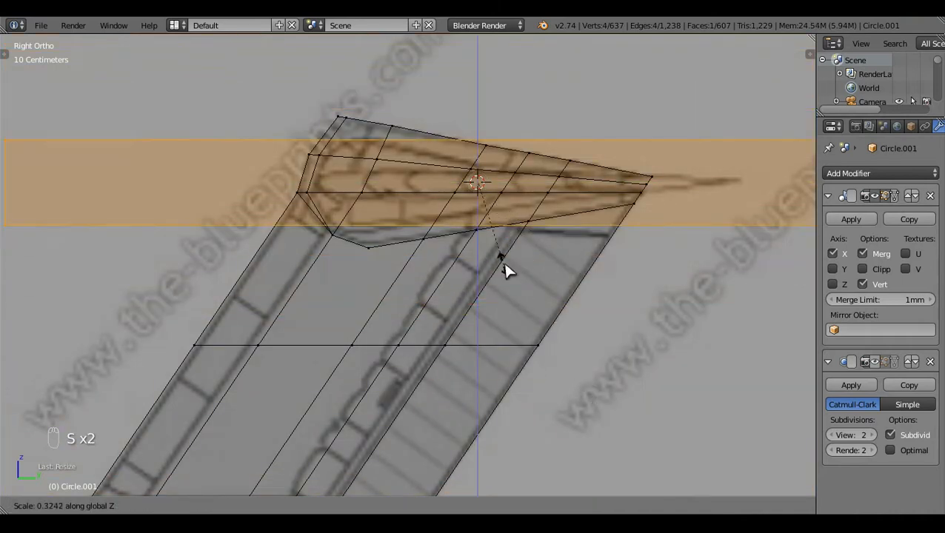
{"action": "left_click", "coordinate": [480, 215]}
{"action": "key", "text": "s"}
{"action": "key", "text": "y"}
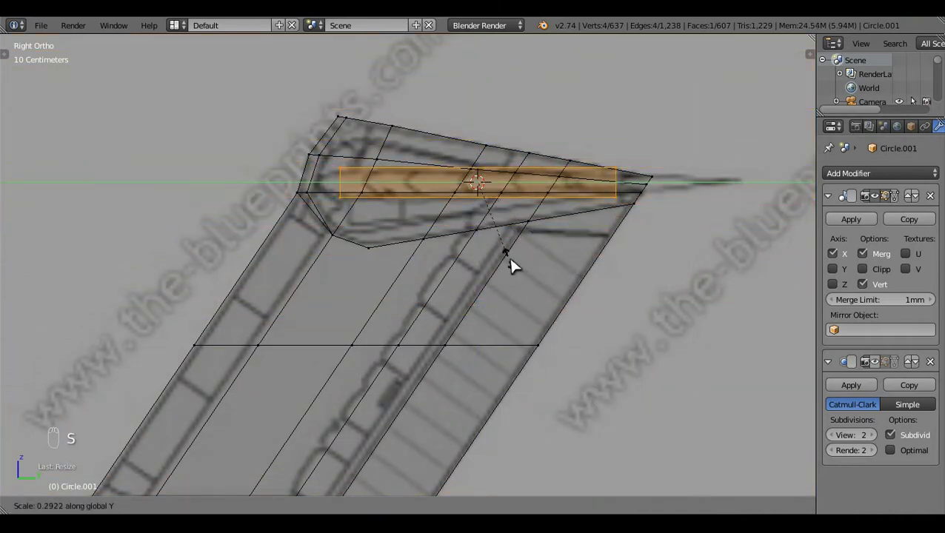
{"action": "left_click", "coordinate": [535, 264]}
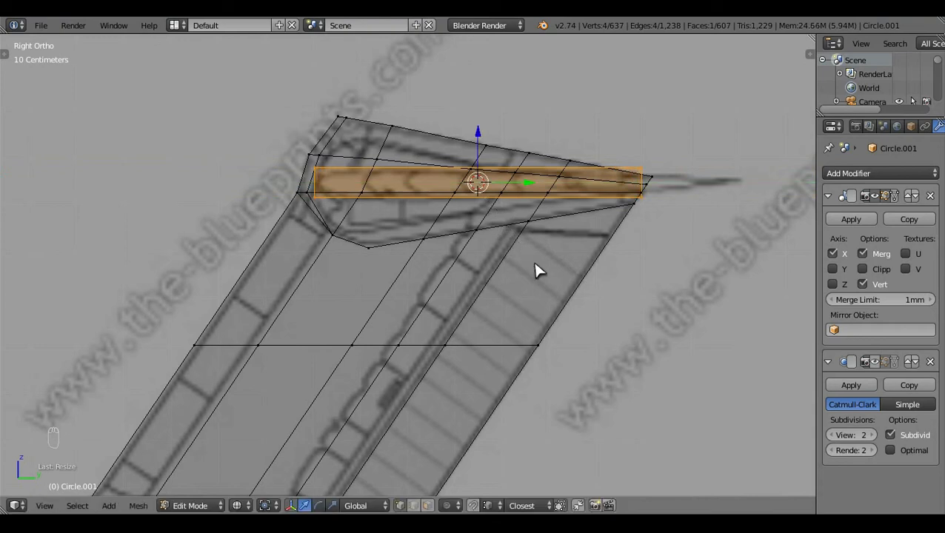
Step: Lower the tailplane root plane slightly along Z and divide it along its length with three evenly spaced loop cuts
{"action": "key", "text": "g"}
{"action": "key", "text": "z"}
{"action": "left_click", "coordinate": [480, 149]}
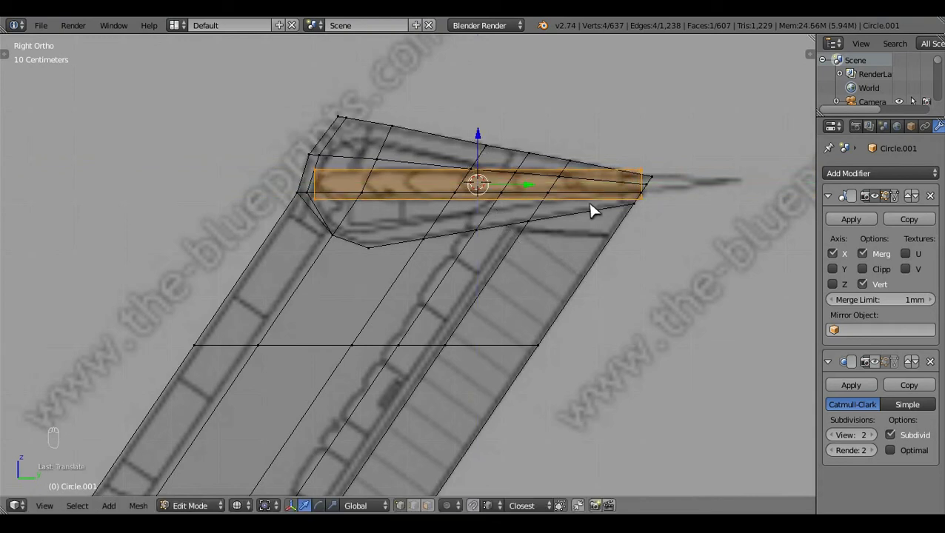
{"action": "key", "text": "a"}
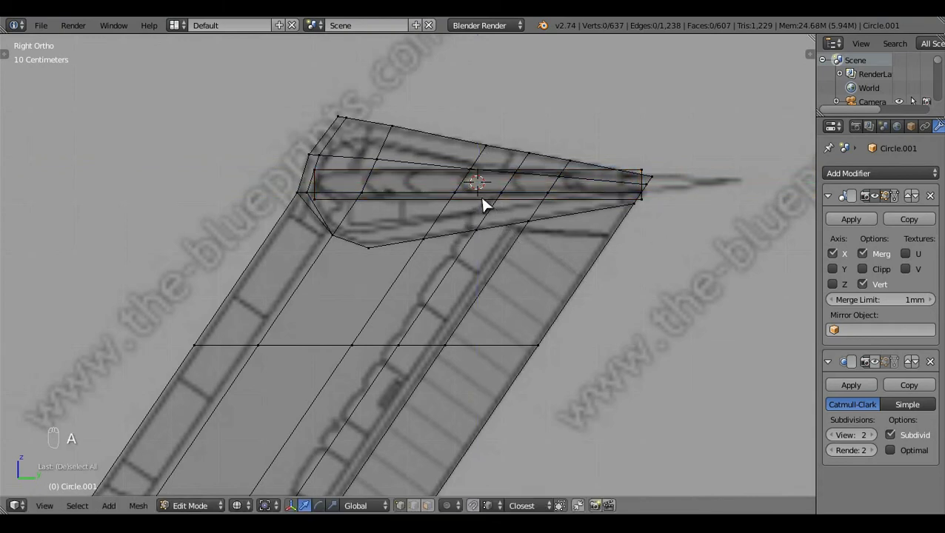
{"action": "key", "text": "z"}
{"action": "mouse_move", "coordinate": [483, 204]}
{"action": "middle_mouse_down"}
{"action": "mouse_move", "coordinate": [420, 308]}
{"action": "mouse_move", "coordinate": [546, 221]}
{"action": "middle_mouse_up"}
{"action": "key", "text": "ctrl+r"}
{"action": "type", "text": "3"}
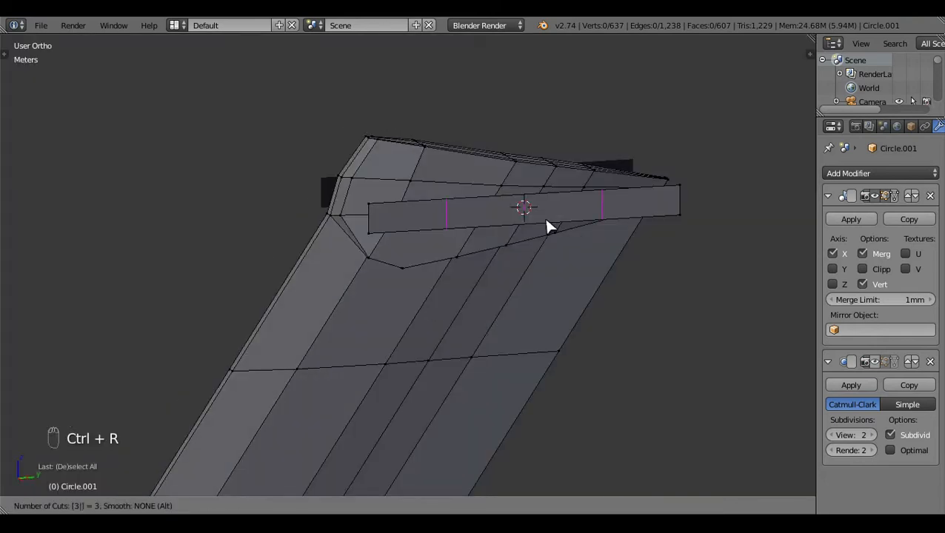
{"action": "left_click", "coordinate": [546, 218]}
Step: Select the whole divided plane and move it along X until it sits just inside the side of the fairing
{"action": "key", "text": "ctrl+l"}
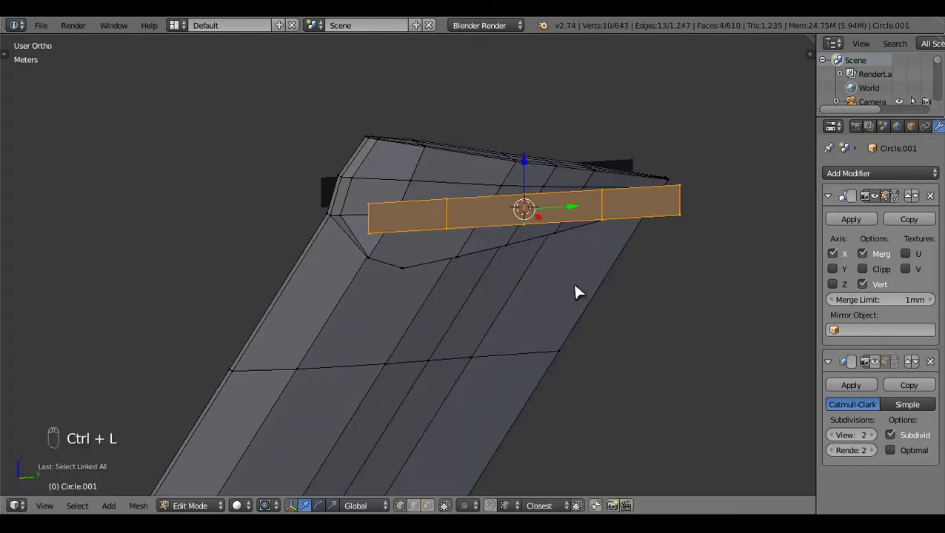
{"action": "key", "text": "KP_1"}
{"action": "key", "text": "z"}
{"action": "key", "text": "g"}
{"action": "key", "text": "x"}
{"action": "left_click", "coordinate": [540, 246]}
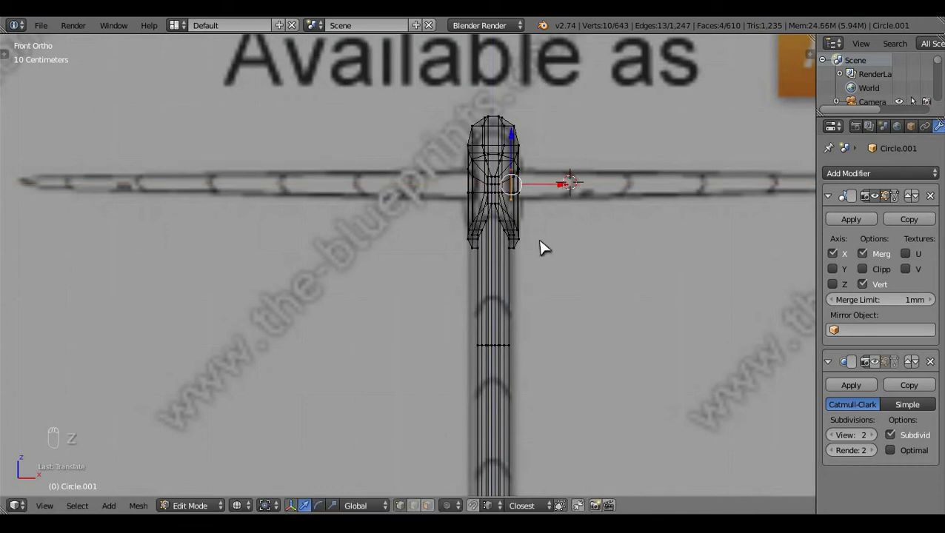
Step: Select the plane's two rearmost vertices in the side view and scale them down along Z to form a thin trailing edge
{"action": "key", "text": "KP_3"}
{"action": "key", "text": "b"}
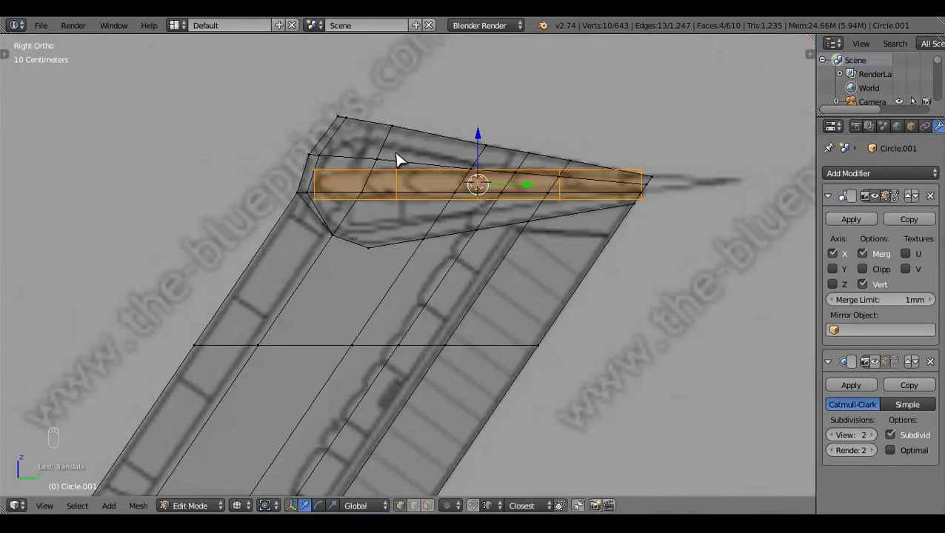
{"action": "middle_click_drag", "start_coordinate": [306, 142], "coordinate": [597, 264]}
{"action": "key", "text": "s"}
{"action": "key", "text": "z"}
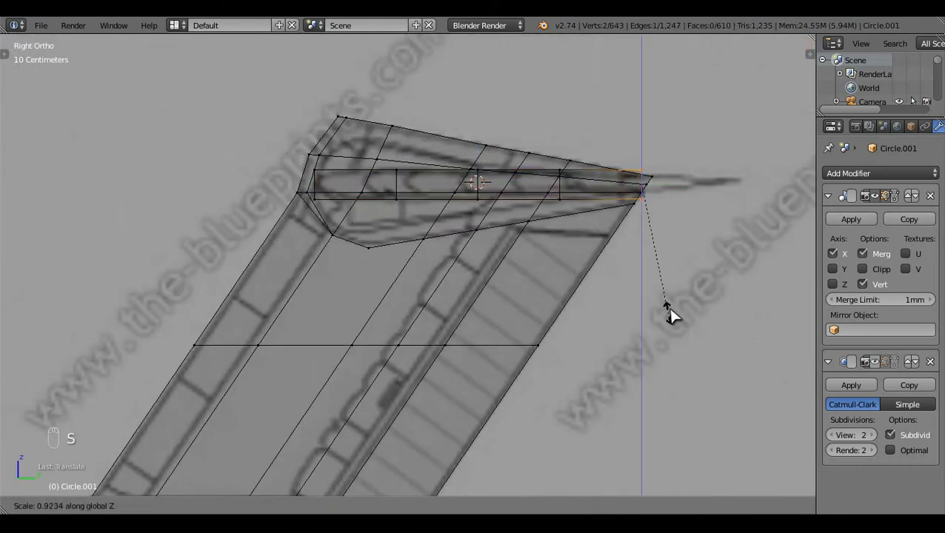
{"action": "left_click", "coordinate": [658, 212]}
Step: Select the vertex pair just ahead of the trailing edge and scale it down slightly along Z to smooth the taper
{"action": "key", "text": "a"}
{"action": "right_click", "coordinate": [557, 168]}
{"action": "right_click", "coordinate": [566, 198], "text": "shift"}
{"action": "key", "text": "s"}
{"action": "key", "text": "z"}
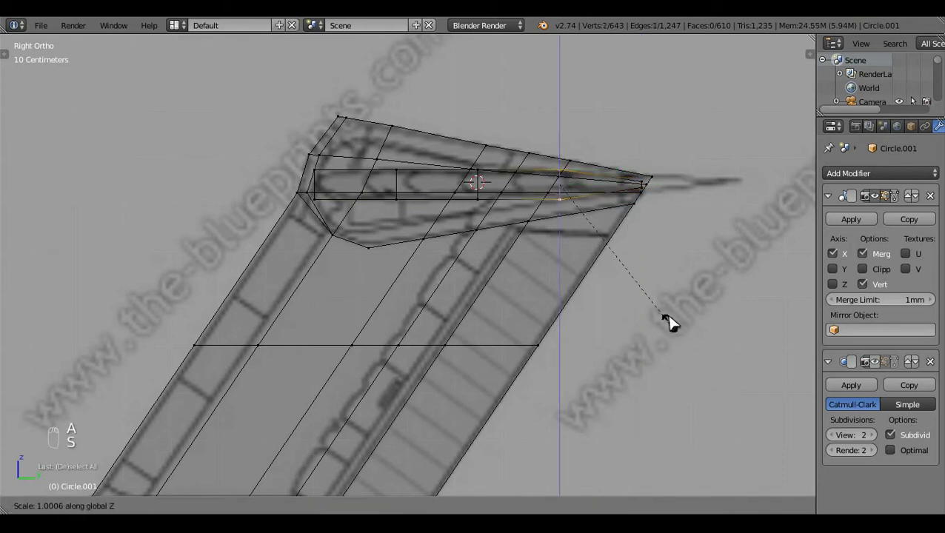
{"action": "left_click", "coordinate": [658, 284]}
Step: Add one centred loop cut across the frontmost section of the root profile
{"action": "key", "text": "a"}
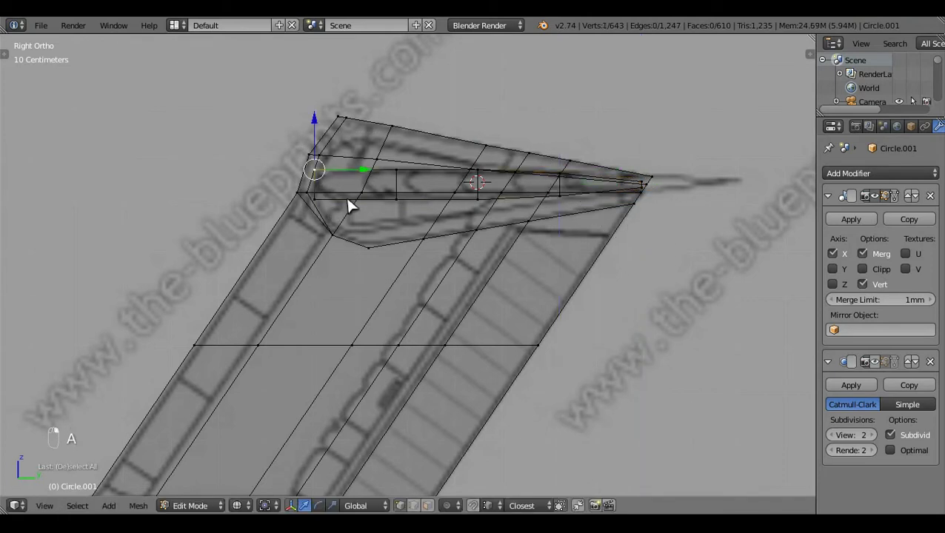
{"action": "key", "text": "a"}
{"action": "key", "text": "ctrl+r"}
{"action": "left_click", "coordinate": [348, 199]}
{"action": "left_click", "coordinate": [347, 199]}
Step: Select the two leading-edge vertices and scale them down along Z to narrow the nose of the profile
{"action": "key", "text": "a"}
{"action": "right_click", "coordinate": [314, 172]}
{"action": "right_click", "coordinate": [318, 198], "text": "shift"}
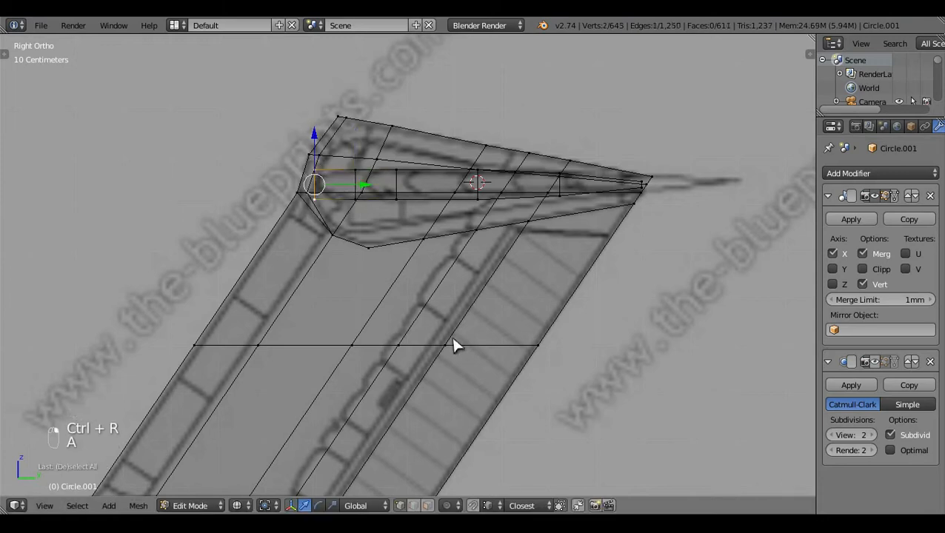
{"action": "key", "text": "s"}
{"action": "key", "text": "z"}
{"action": "left_click", "coordinate": [380, 261]}
Step: Select the whole root profile and shift it along X in the front view, deeper inside the fairing toward the fin's centreline
{"action": "key", "text": "a"}
{"action": "scroll", "coordinate": [445, 279], "scroll_direction": "down", "scroll_amount": 4}
{"action": "key", "text": "z"}
{"action": "mouse_move", "coordinate": [444, 278]}
{"action": "middle_mouse_down"}
{"action": "mouse_move", "coordinate": [440, 325]}
{"action": "mouse_move", "coordinate": [334, 360]}
{"action": "mouse_move", "coordinate": [256, 336]}
{"action": "mouse_move", "coordinate": [462, 351]}
{"action": "middle_mouse_up"}
{"action": "scroll", "coordinate": [462, 352], "scroll_direction": "up", "scroll_amount": 3}
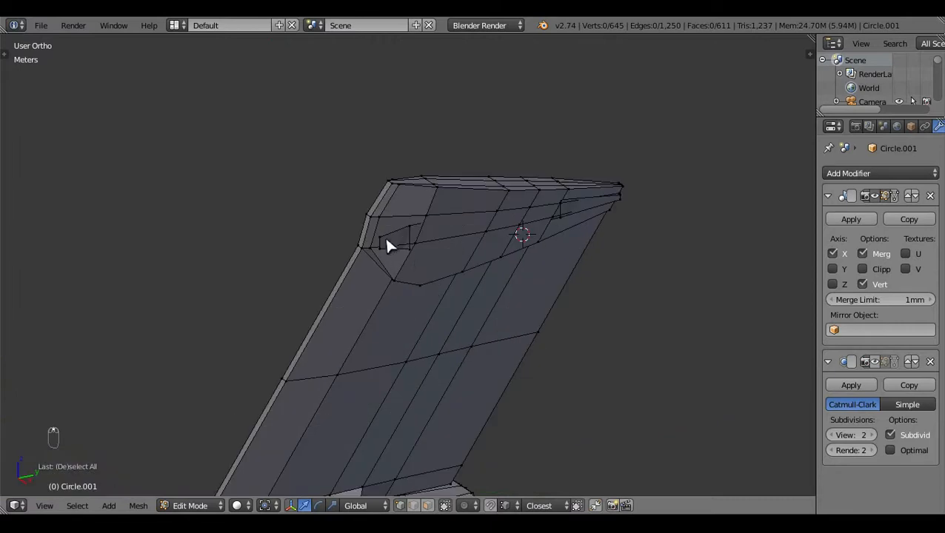
{"action": "right_click", "coordinate": [384, 238]}
{"action": "key", "text": "ctrl+l"}
{"action": "key", "text": "KP_1"}
{"action": "left_click_drag", "start_coordinate": [642, 126], "coordinate": [618, 128]}
{"action": "scroll", "coordinate": [634, 236], "scroll_direction": "down", "scroll_amount": 4}
{"action": "key", "text": "z"}
{"action": "scroll", "coordinate": [601, 289], "scroll_direction": "down", "scroll_amount": 4}
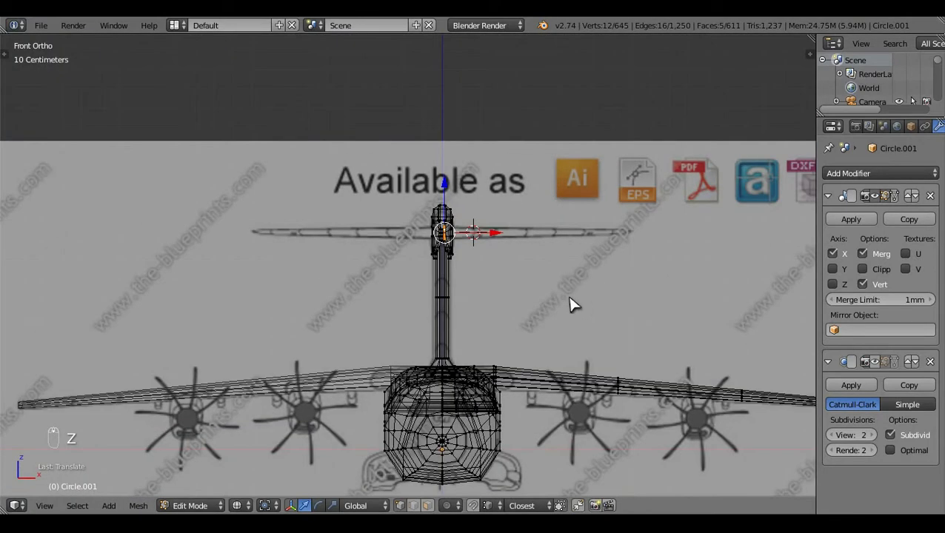
Step: Select the profile's trailing-edge vertices and edge-slide them forward by 0.8 to match the root chord in the top blueprint
{"action": "key", "text": "KP_7"}
{"action": "scroll", "coordinate": [518, 326], "scroll_direction": "up", "scroll_amount": 5}
{"action": "middle_click_drag", "start_coordinate": [491, 343], "coordinate": [543, 319], "text": "shift"}
{"action": "scroll", "coordinate": [486, 245], "scroll_direction": "up", "scroll_amount": 3}
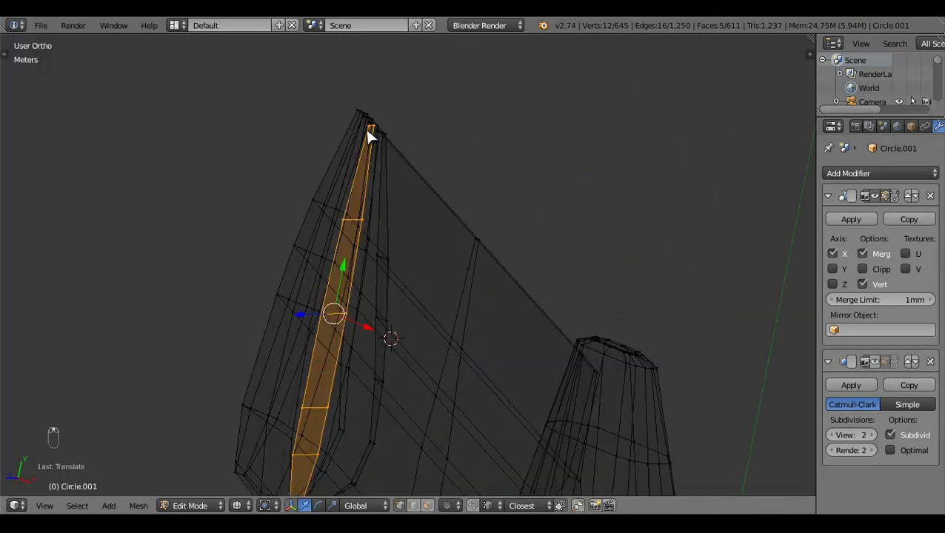
{"action": "scroll", "coordinate": [385, 229], "scroll_direction": "down", "scroll_amount": 4}
{"action": "key", "text": "b"}
{"action": "middle_click_drag", "start_coordinate": [316, 227], "coordinate": [421, 391]}
{"action": "scroll", "coordinate": [424, 249], "scroll_direction": "up", "scroll_amount": 2}
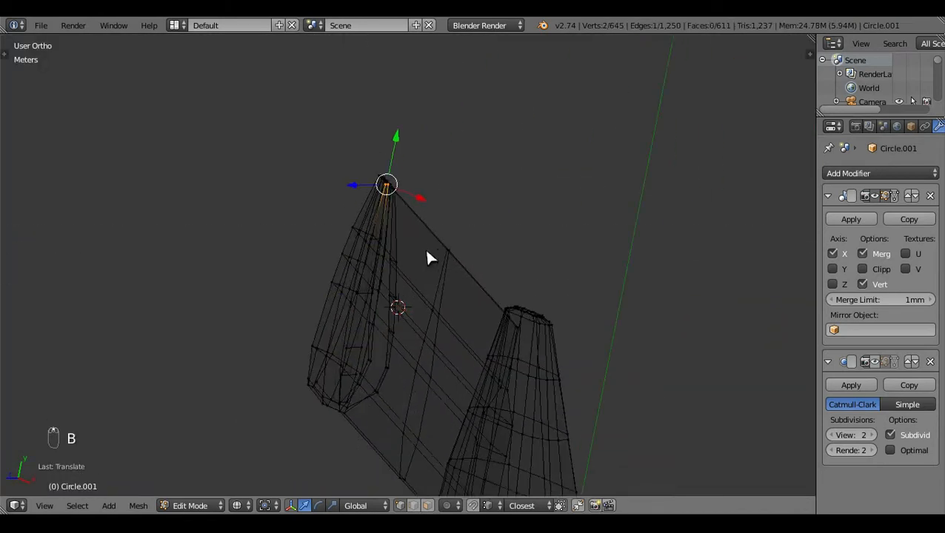
{"action": "key", "text": "KP_7"}
{"action": "scroll", "coordinate": [493, 207], "scroll_direction": "up", "scroll_amount": 2}
{"action": "key", "text": "g"}
{"action": "key", "text": "g"}
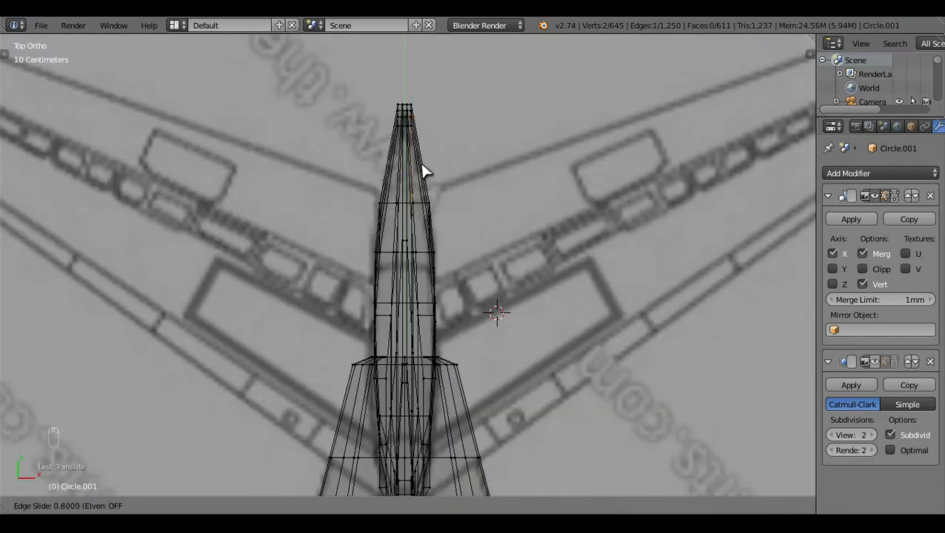
{"action": "left_click", "coordinate": [424, 172]}
Step: Select the shortened profile's trailing-edge vertices in the side view and scale them along Z to about 0.27
{"action": "scroll", "coordinate": [444, 199], "scroll_direction": "down", "scroll_amount": 3}
{"action": "key", "text": "ctrl+l"}
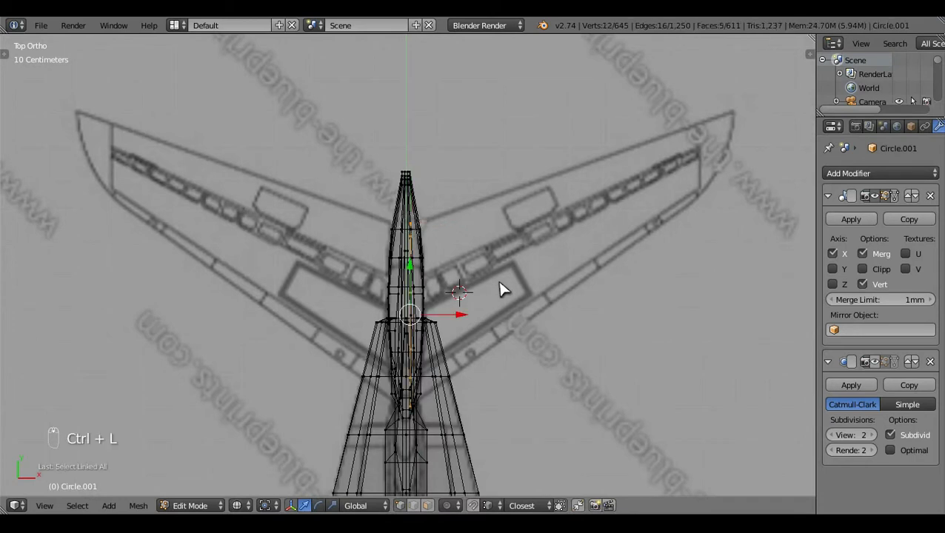
{"action": "key", "text": "KP_3"}
{"action": "scroll", "coordinate": [433, 249], "scroll_direction": "down", "scroll_amount": 3}
{"action": "key", "text": "b"}
{"action": "middle_click_drag", "start_coordinate": [217, 147], "coordinate": [456, 322]}
{"action": "scroll", "coordinate": [456, 322], "scroll_direction": "up", "scroll_amount": 2}
{"action": "key", "text": "s"}
{"action": "key", "text": "ctrl+z"}
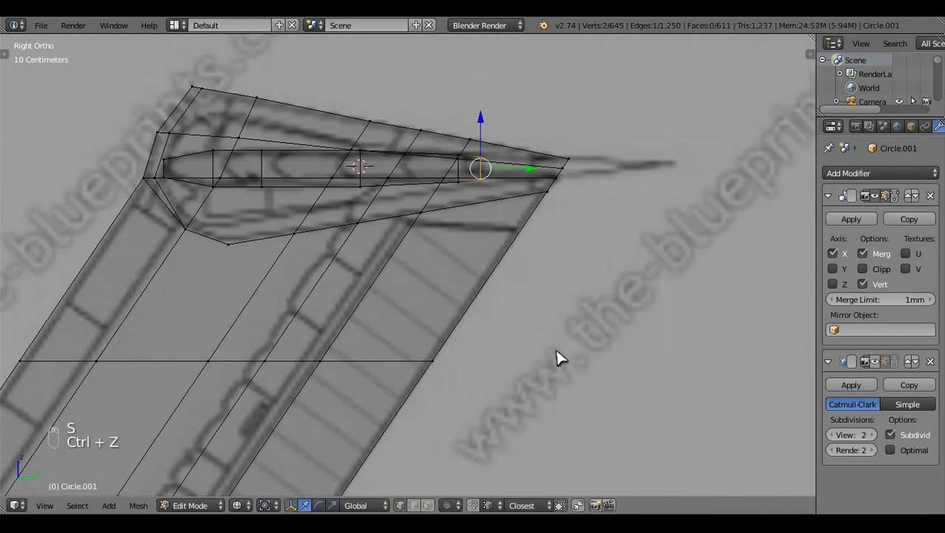
{"action": "key", "text": "s"}
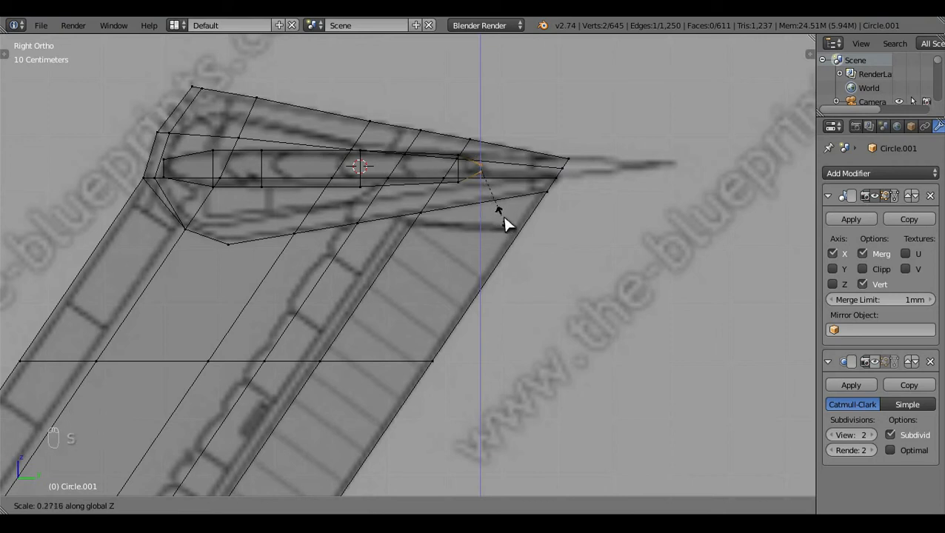
{"action": "left_click", "coordinate": [504, 217]}
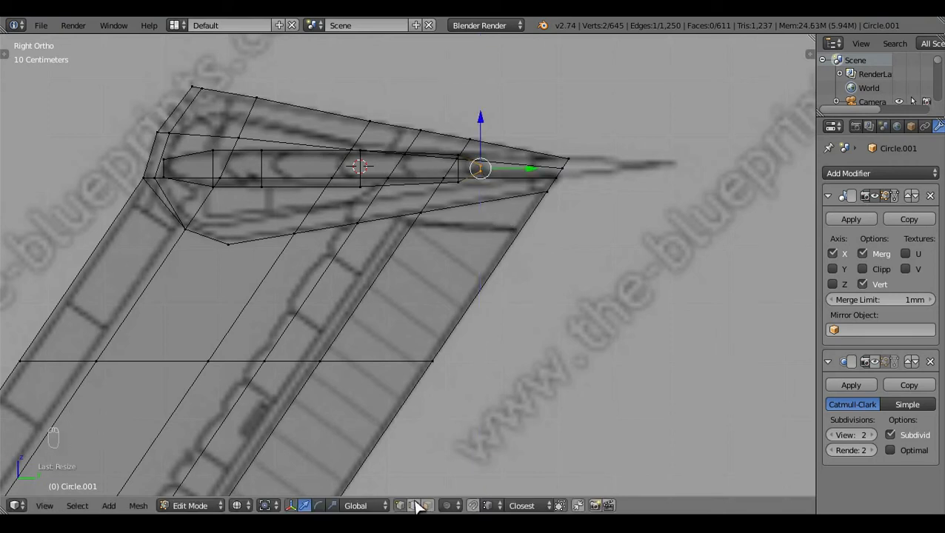
Step: Slide the edge ahead of the trailing edge forward along the profile and scale it down along Z to even the taper
{"action": "left_click_drag", "start_coordinate": [480, 168], "coordinate": [460, 173]}
{"action": "key", "text": "g"}
{"action": "key", "text": "g"}
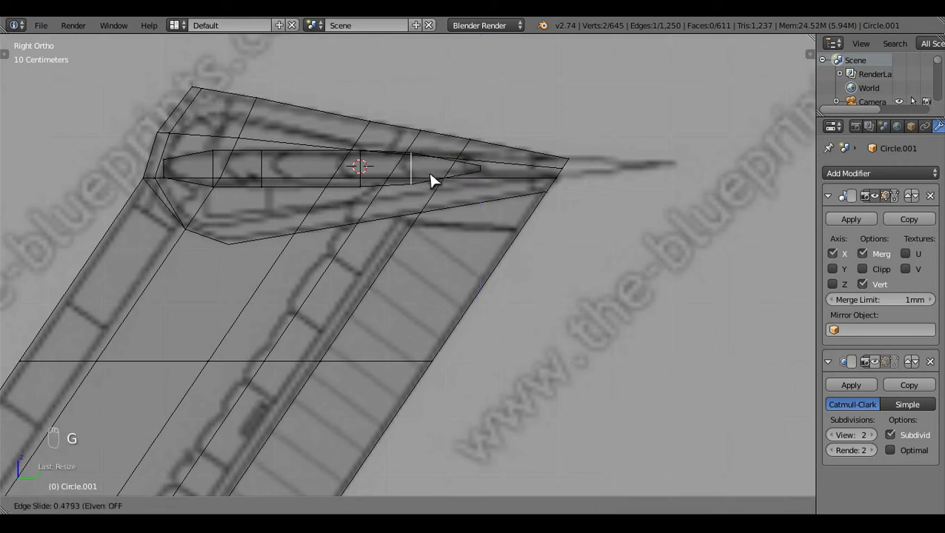
{"action": "left_click", "coordinate": [441, 181]}
{"action": "key", "text": "s"}
{"action": "key", "text": "z"}
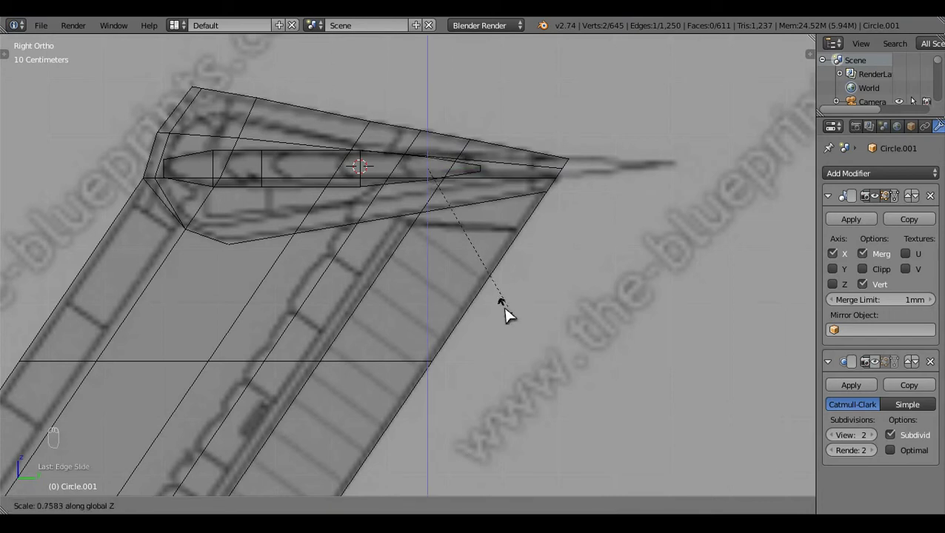
{"action": "left_click", "coordinate": [501, 296]}
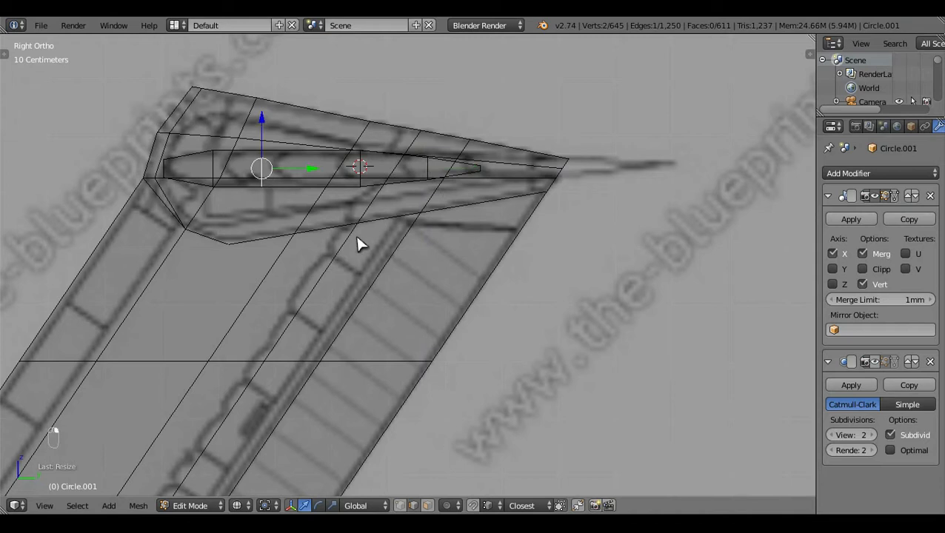
Step: Slide the profile's third edge from the nose slightly backward and scale it along Z to about 1.07
{"action": "right_click", "coordinate": [363, 171]}
{"action": "right_click", "coordinate": [263, 174]}
{"action": "key", "text": "g"}
{"action": "key", "text": "g"}
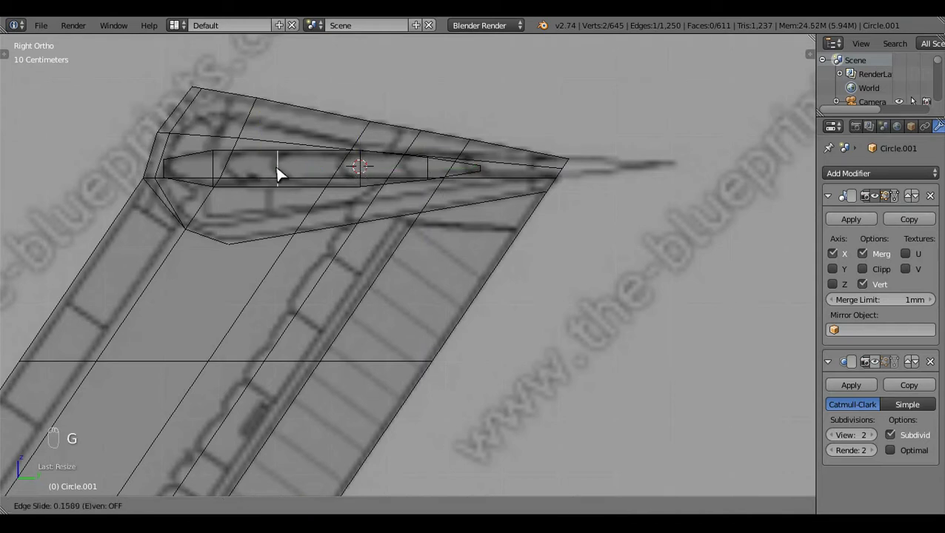
{"action": "left_click", "coordinate": [285, 174]}
{"action": "key", "text": "s"}
{"action": "key", "text": "z"}
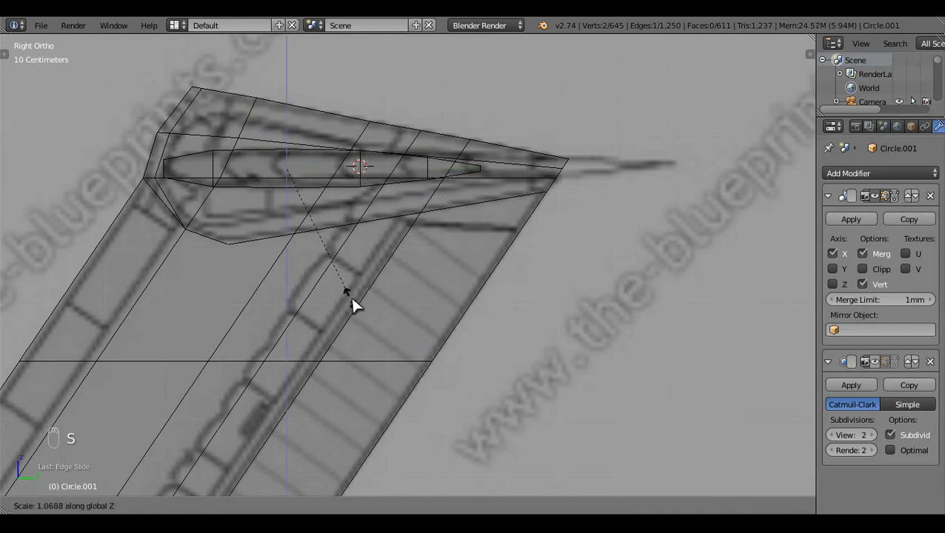
{"action": "left_click", "coordinate": [354, 300]}
Step: Select the whole root profile and extrude it outward along X in the top view toward the tailplane's tip
{"action": "key", "text": "a"}
{"action": "scroll", "coordinate": [413, 296], "scroll_direction": "down", "scroll_amount": 3}
{"action": "middle_click_drag", "start_coordinate": [415, 297], "coordinate": [386, 362]}
{"action": "key", "text": "ctrl+z"}
{"action": "key", "text": "ctrl+l"}
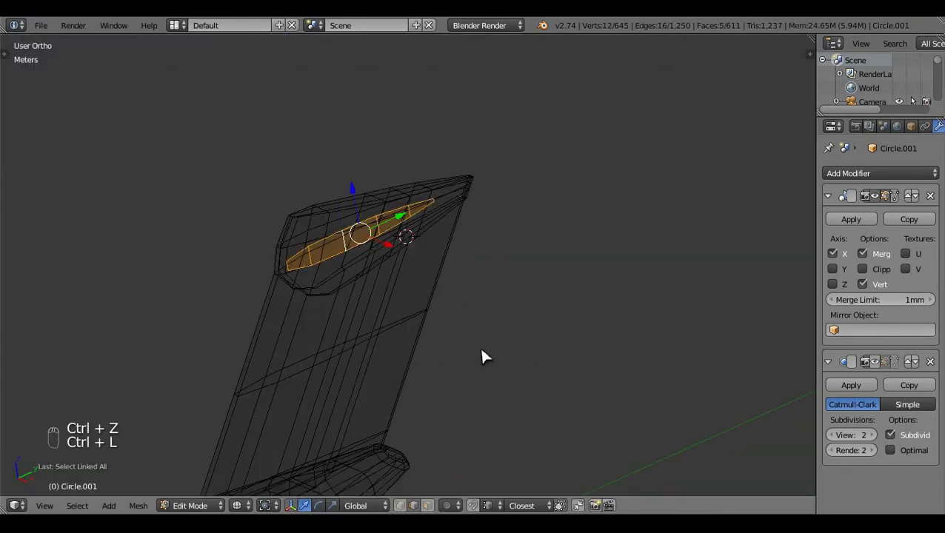
{"action": "key", "text": "KP_7"}
{"action": "key", "text": "e"}
{"action": "left_click", "coordinate": [761, 374]}
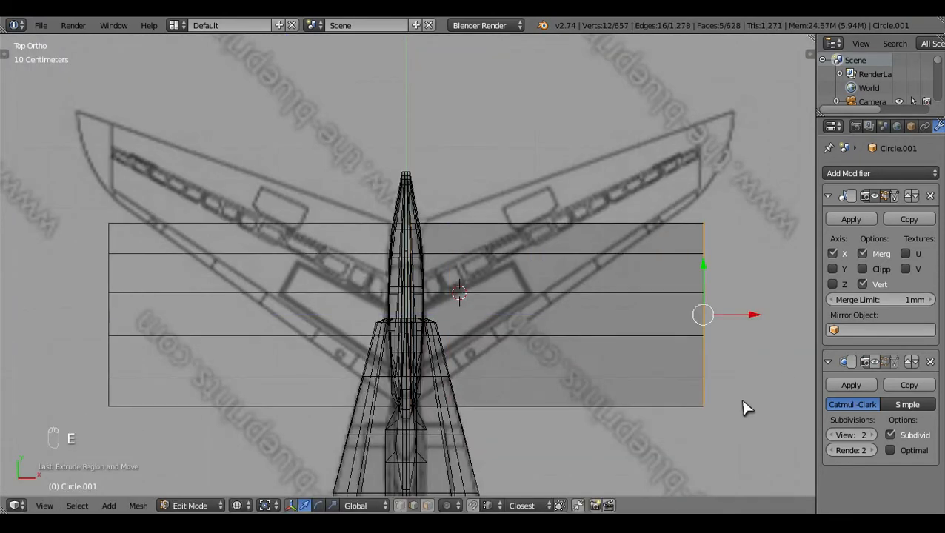
Step: Move the extruded tip section outward along X and backward along Y to line up with the blueprint's swept tip
{"action": "middle_click_drag", "start_coordinate": [743, 403], "coordinate": [513, 417], "text": "shift"}
{"action": "left_click_drag", "start_coordinate": [522, 336], "coordinate": [559, 348]}
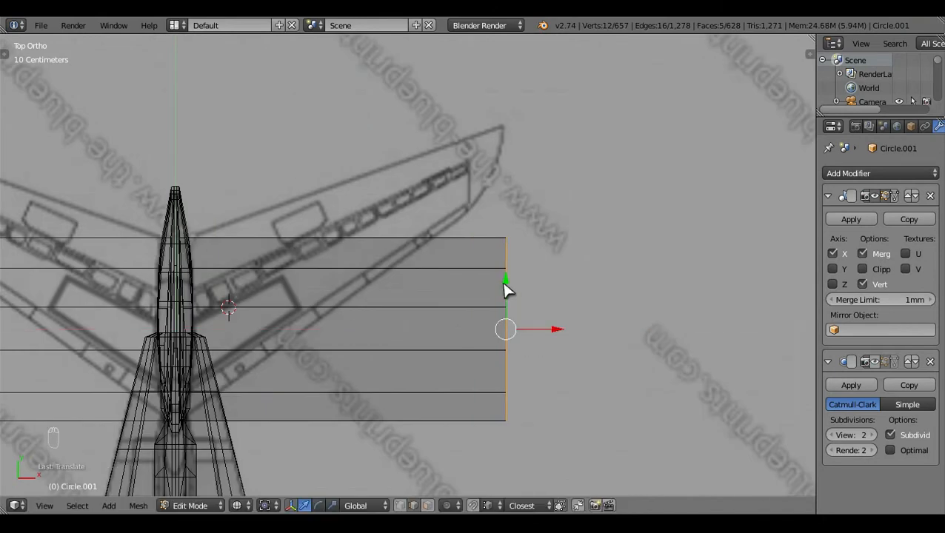
{"action": "left_click_drag", "start_coordinate": [506, 289], "coordinate": [537, 171]}
Step: Make the tip's trailing edge the pivot and scale the tip section down to match the blueprint's tip chord
{"action": "key", "text": "z"}
{"action": "middle_click_drag", "start_coordinate": [507, 385], "coordinate": [472, 259]}
{"action": "scroll", "coordinate": [471, 259], "scroll_direction": "up", "scroll_amount": 3}
{"action": "middle_click_drag", "start_coordinate": [592, 153], "coordinate": [578, 236]}
{"action": "scroll", "coordinate": [578, 236], "scroll_direction": "up", "scroll_amount": 3}
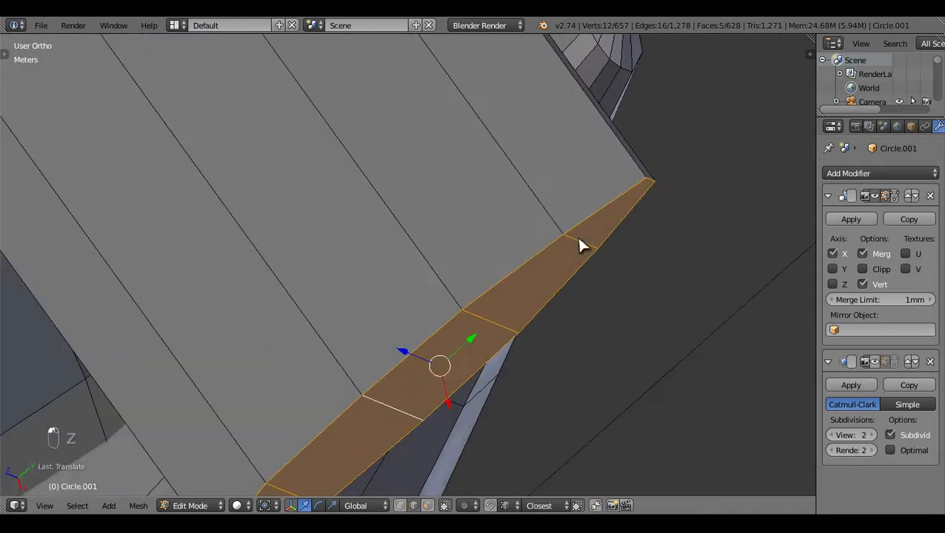
{"action": "scroll", "coordinate": [648, 200], "scroll_direction": "down", "scroll_amount": 4}
{"action": "key", "text": "KP_7"}
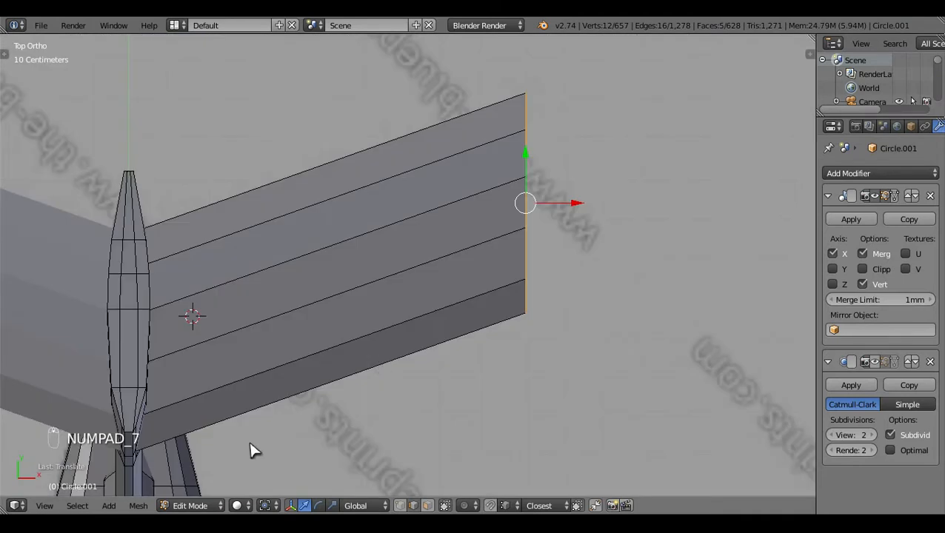
{"action": "left_click", "coordinate": [265, 506]}
{"action": "left_click", "coordinate": [337, 428]}
{"action": "key", "text": "z"}
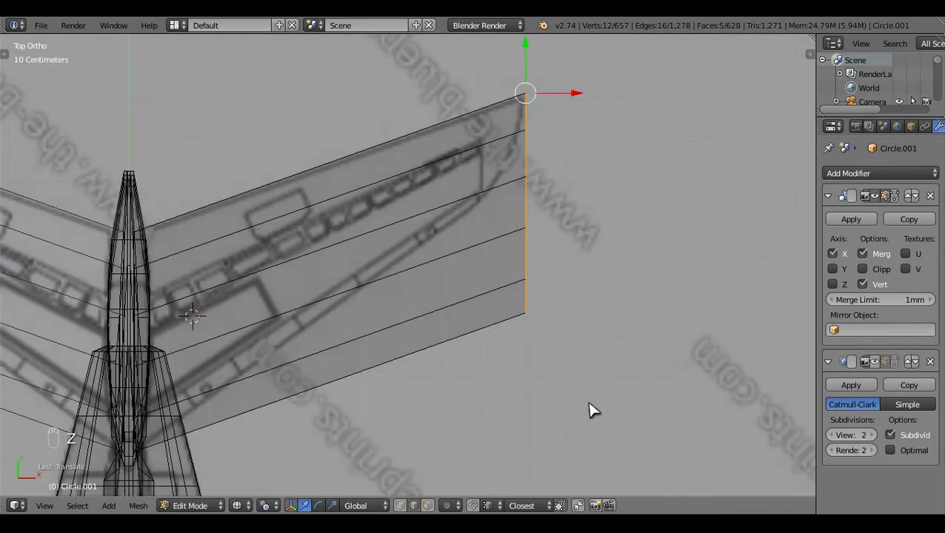
{"action": "key", "text": "s"}
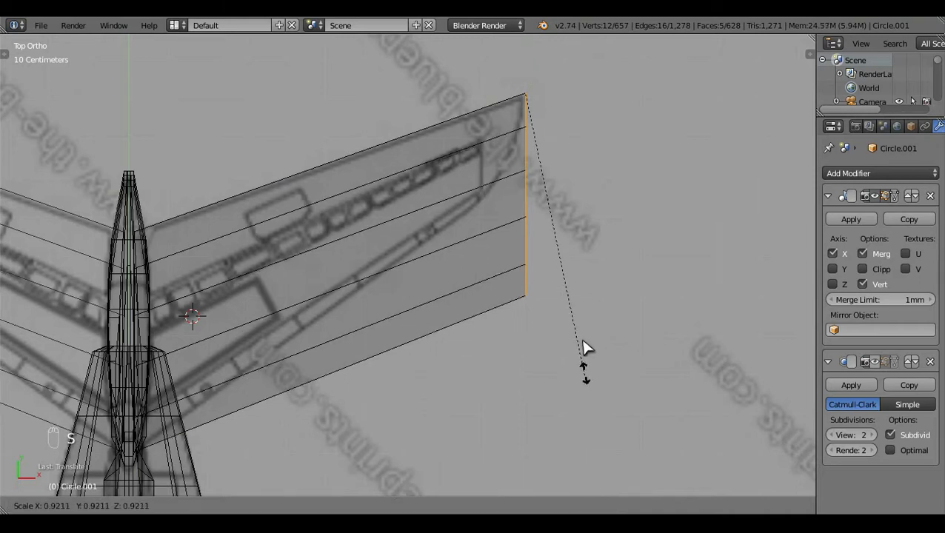
{"action": "left_click", "coordinate": [531, 206]}
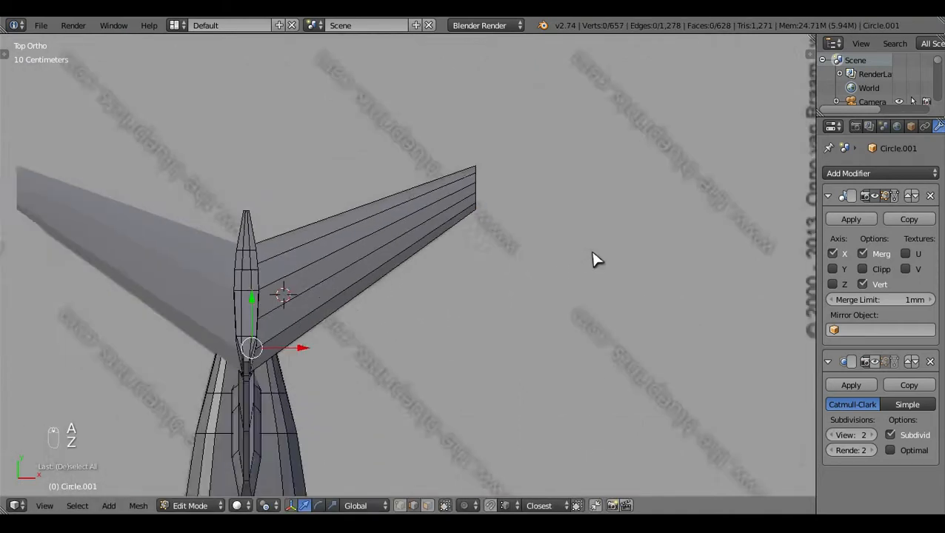
Step: Examine the tapered tailplane in Object Mode from an angle and return to Edit Mode with nothing selected
{"action": "scroll", "coordinate": [598, 260], "scroll_direction": "down", "scroll_amount": 1}
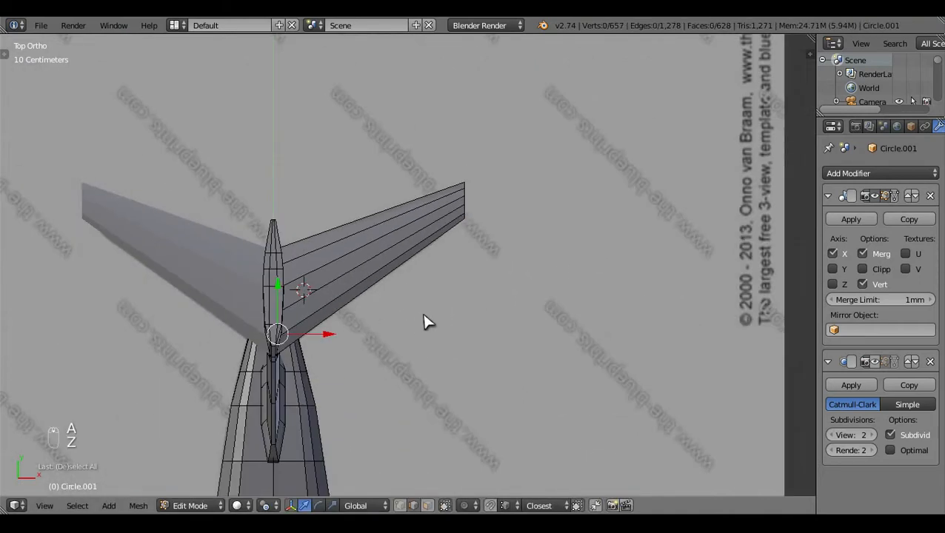
{"action": "key", "text": "Tab"}
{"action": "middle_click_drag", "start_coordinate": [424, 319], "coordinate": [394, 286]}
{"action": "key", "text": "Tab"}
{"action": "key", "text": "a"}
{"action": "key", "text": "a"}
{"action": "key", "text": "a"}
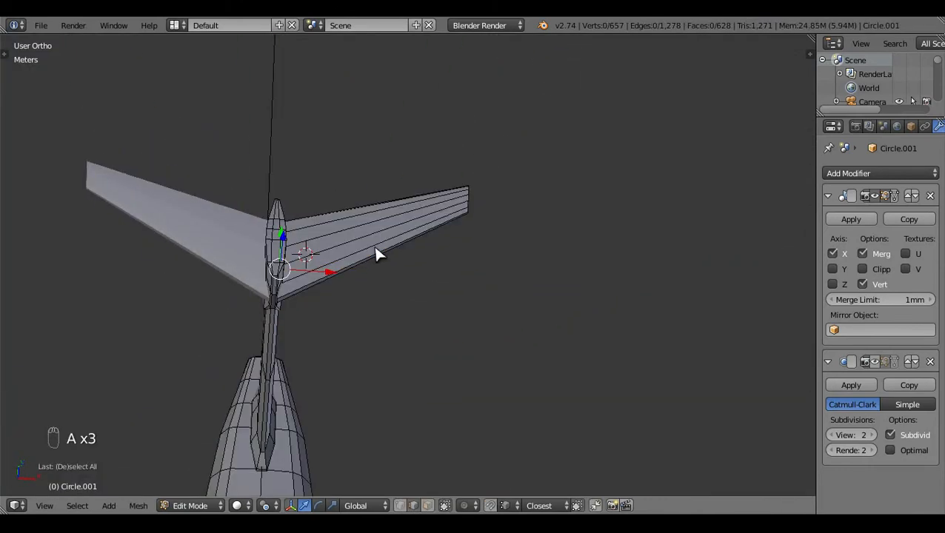
Step: Add two evenly spaced loop cuts across the tailplane's span without sliding them
{"action": "key", "text": "ctrl+r"}
{"action": "scroll", "coordinate": [375, 247], "scroll_direction": "up", "scroll_amount": 1}
{"action": "left_click", "coordinate": [375, 248]}
{"action": "right_click", "coordinate": [375, 248]}
{"action": "key", "text": "a"}
{"action": "scroll", "coordinate": [462, 274], "scroll_direction": "up", "scroll_amount": 3}
{"action": "key", "text": "KP_7"}
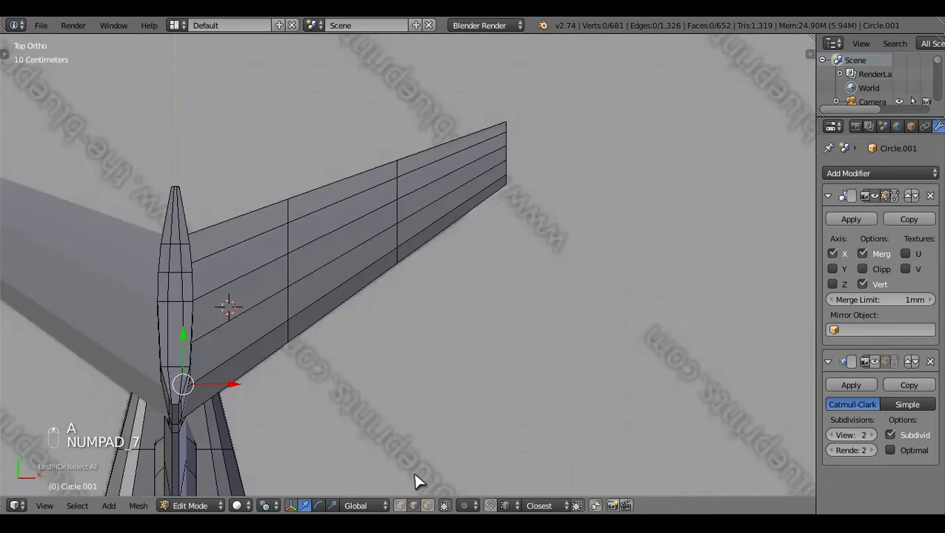
Step: Change the pivot point mode and show the tailplane in wireframe over the blueprint
{"action": "left_click", "coordinate": [265, 506]}
{"action": "left_click", "coordinate": [311, 499]}
{"action": "key", "text": "z"}
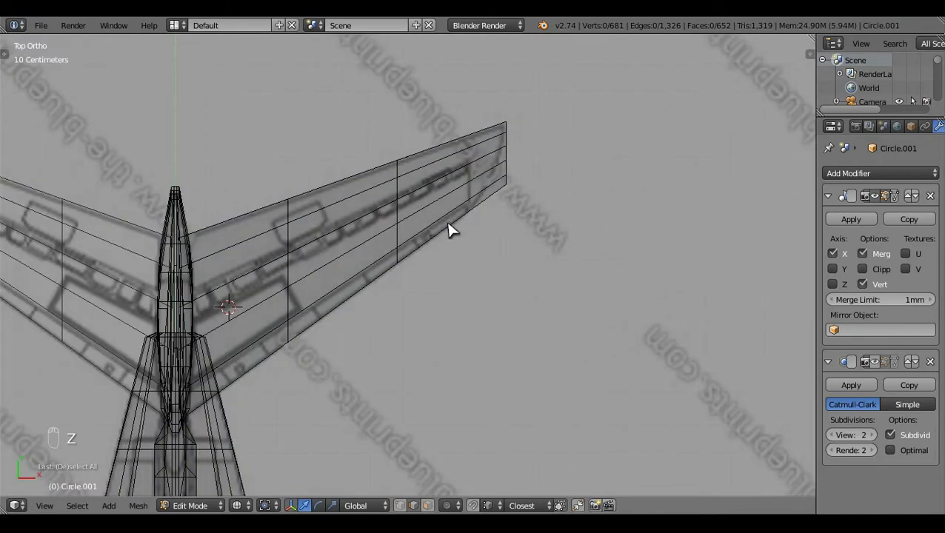
{"action": "key", "text": "ctrl+r"}
{"action": "left_click", "coordinate": [455, 231]}
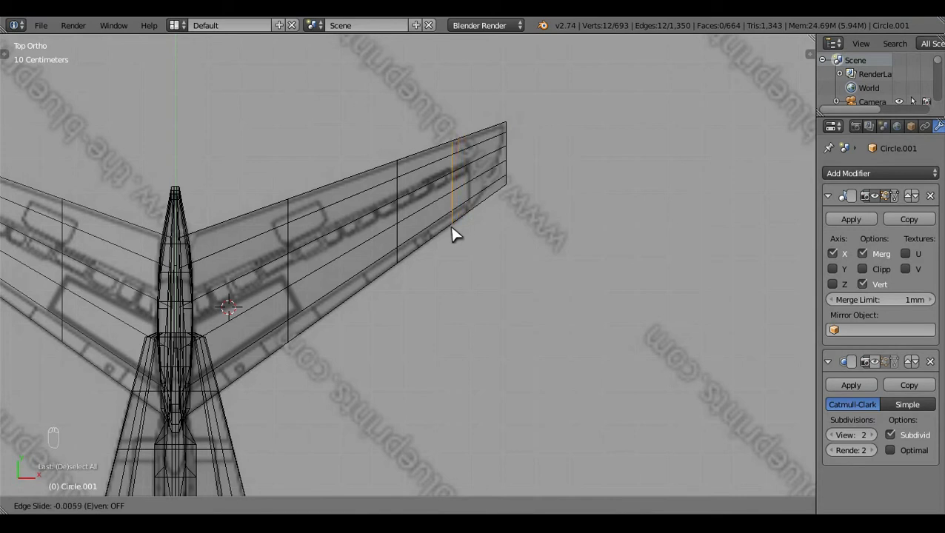
{"action": "left_click", "coordinate": [452, 227]}
{"action": "key", "text": "ctrl+z"}
Step: Add one centred loop cut across the tailplane's outermost section without sliding it, leaving nothing selected
{"action": "key", "text": "ctrl+r"}
{"action": "double_click", "coordinate": [453, 228]}
{"action": "key", "text": "a"}
Step: Try to slide the vertices at the tailplane tip's leading-edge corner inward along their edges
{"action": "middle_click_drag", "start_coordinate": [509, 277], "coordinate": [494, 337], "text": "shift"}
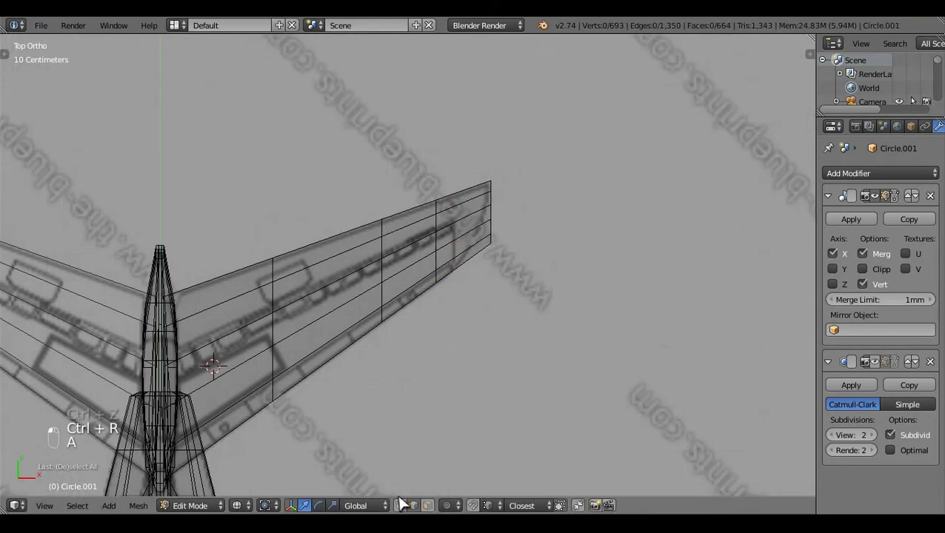
{"action": "scroll", "coordinate": [485, 280], "scroll_direction": "up", "scroll_amount": 3}
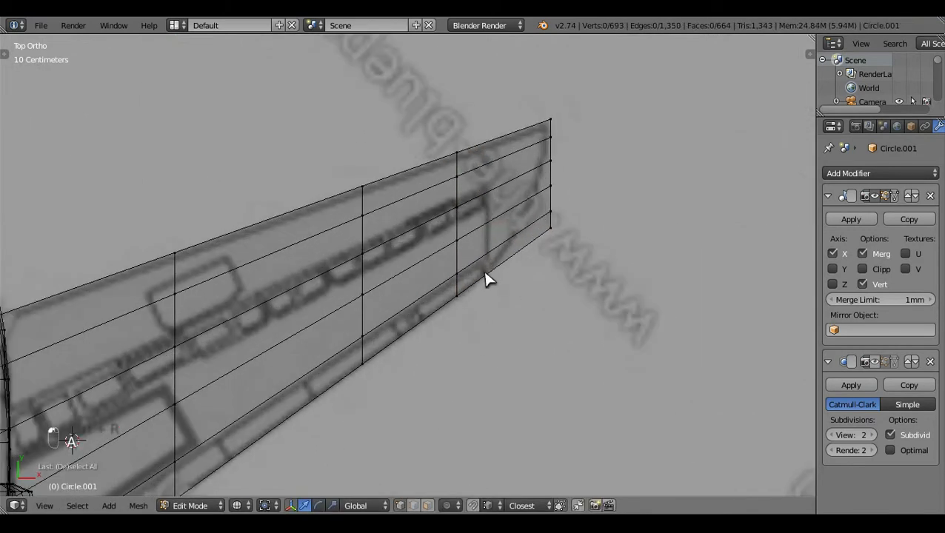
{"action": "left_click", "coordinate": [560, 224]}
{"action": "right_click", "coordinate": [556, 248]}
{"action": "key", "text": "g"}
{"action": "key", "text": "g"}
{"action": "left_click", "coordinate": [547, 275]}
{"action": "key", "text": "ctrl+z"}
{"action": "scroll", "coordinate": [586, 252], "scroll_direction": "up", "scroll_amount": 2}
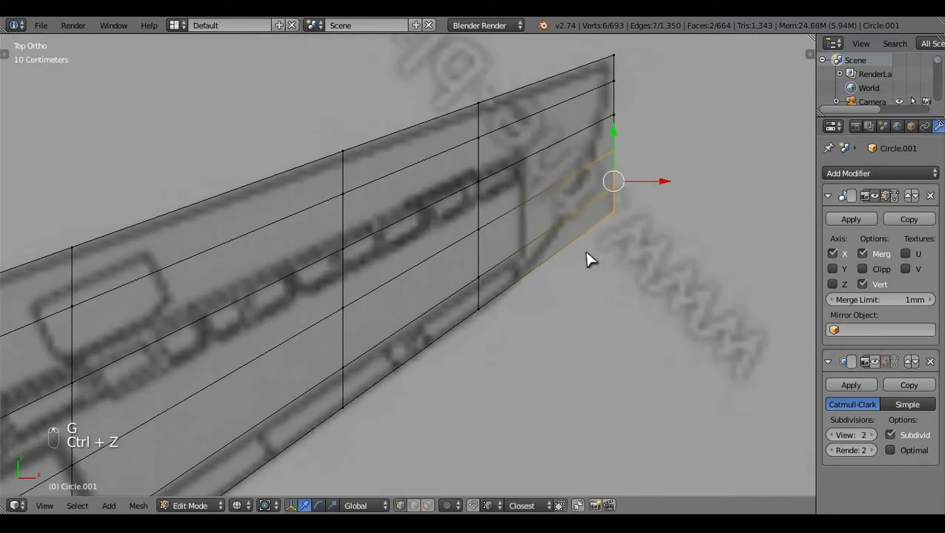
{"action": "key", "text": "a"}
Step: Slide the tip's outermost leading-edge corner vertices inward along the leading edge to the start of the blueprint's curved tip
{"action": "key", "text": "c"}
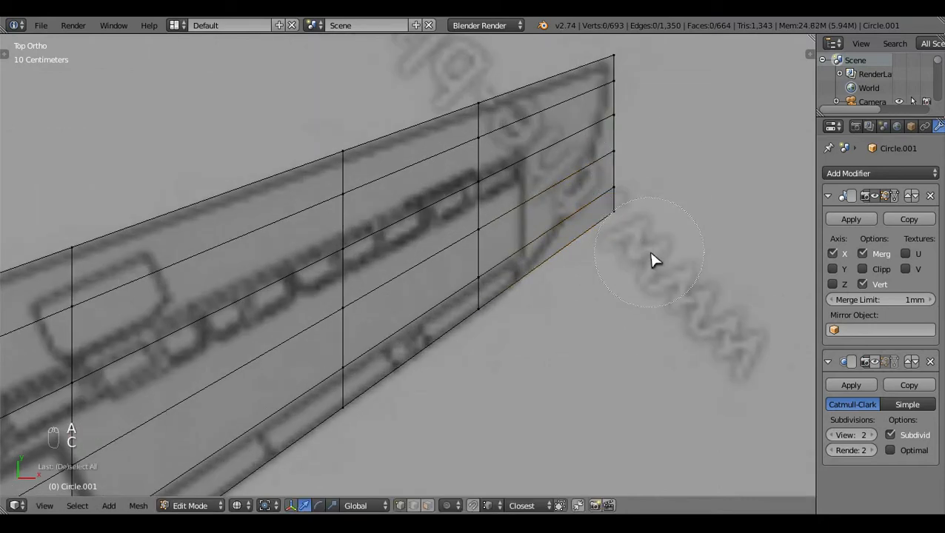
{"action": "key", "text": "g"}
{"action": "key", "text": "g"}
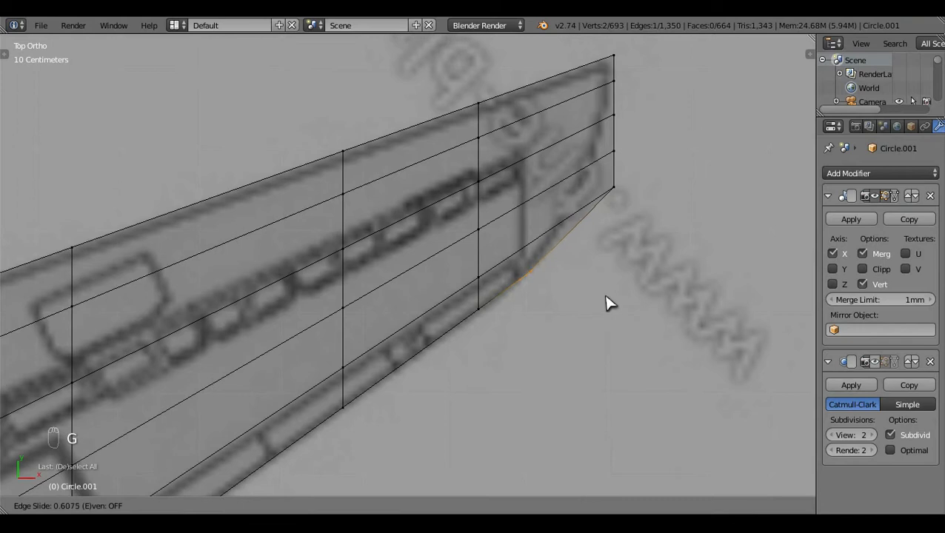
{"action": "left_click", "coordinate": [607, 303]}
Step: Try to slide the next pair of tip vertices inward along their edges to continue the blueprint's curve
{"action": "key", "text": "a"}
{"action": "key", "text": "c"}
{"action": "left_click", "coordinate": [614, 190]}
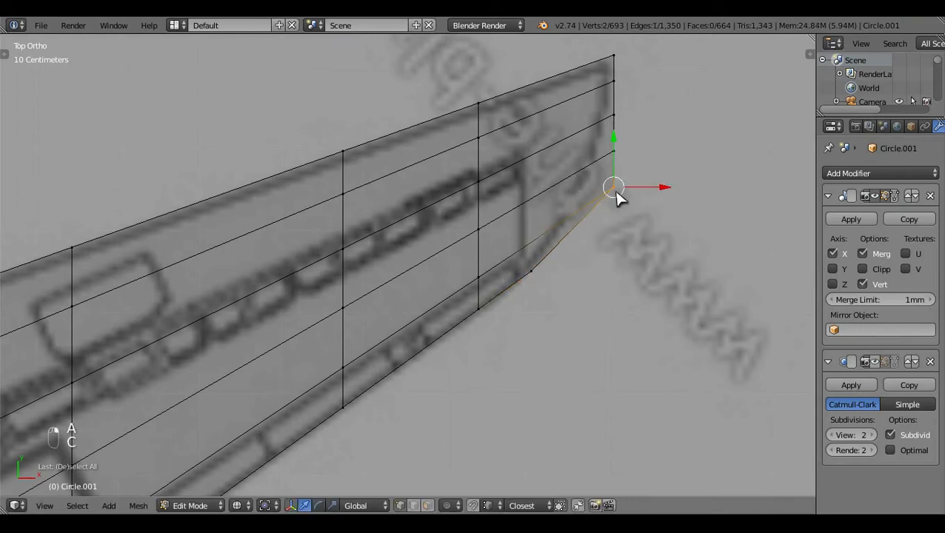
{"action": "right_click", "coordinate": [612, 191]}
{"action": "key", "text": "g"}
{"action": "key", "text": "g"}
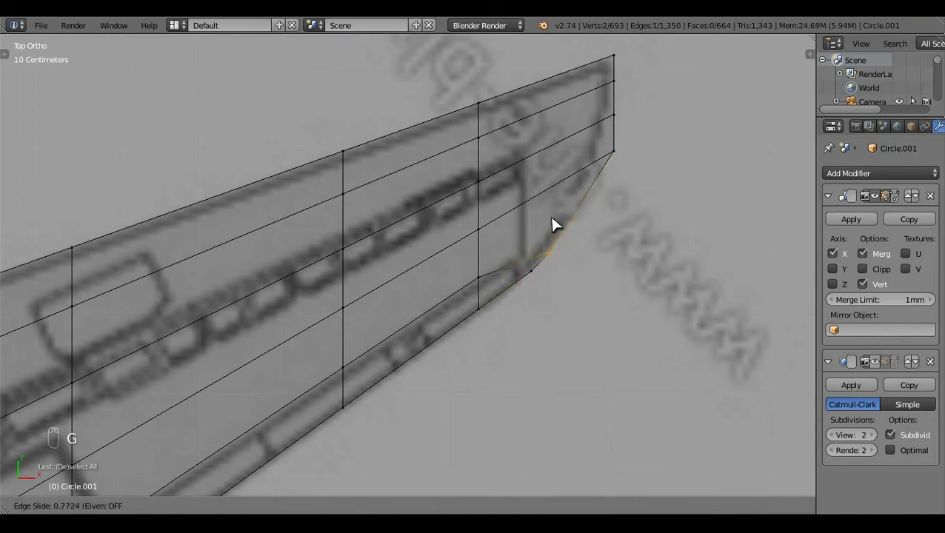
{"action": "left_click", "coordinate": [630, 241]}
{"action": "key", "text": "ctrl+z"}
{"action": "key", "text": "a"}
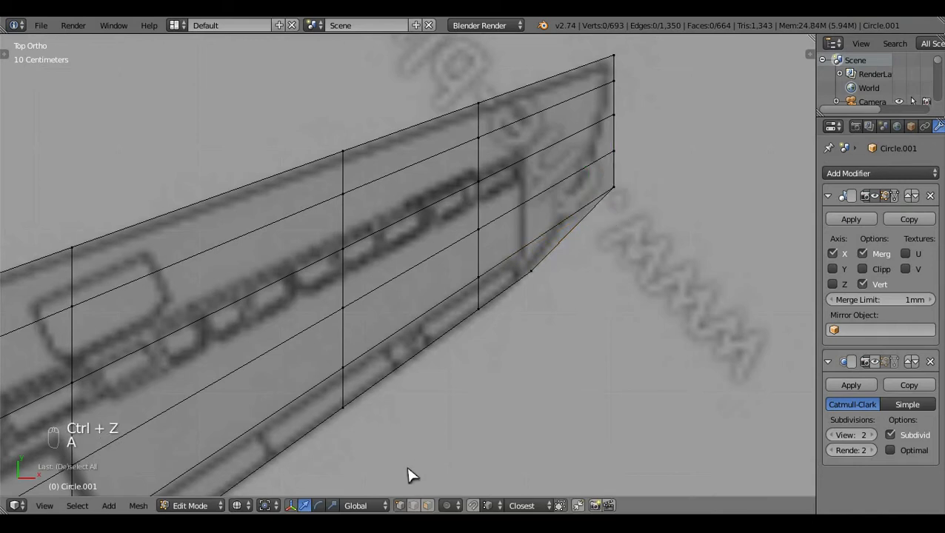
Step: Select the faces of the tailplane's tip section and knife-cut the blueprint's curved tip outline through the selected faces
{"action": "left_click", "coordinate": [427, 505]}
{"action": "scroll", "coordinate": [544, 263], "scroll_direction": "down", "scroll_amount": 1}
{"action": "key", "text": "z"}
{"action": "key", "text": "z"}
{"action": "key", "text": "c"}
{"action": "left_click_drag", "start_coordinate": [539, 246], "coordinate": [549, 145]}
{"action": "right_click", "coordinate": [592, 237]}
{"action": "middle_click_drag", "start_coordinate": [619, 287], "coordinate": [648, 347], "text": "shift"}
{"action": "key", "text": "t"}
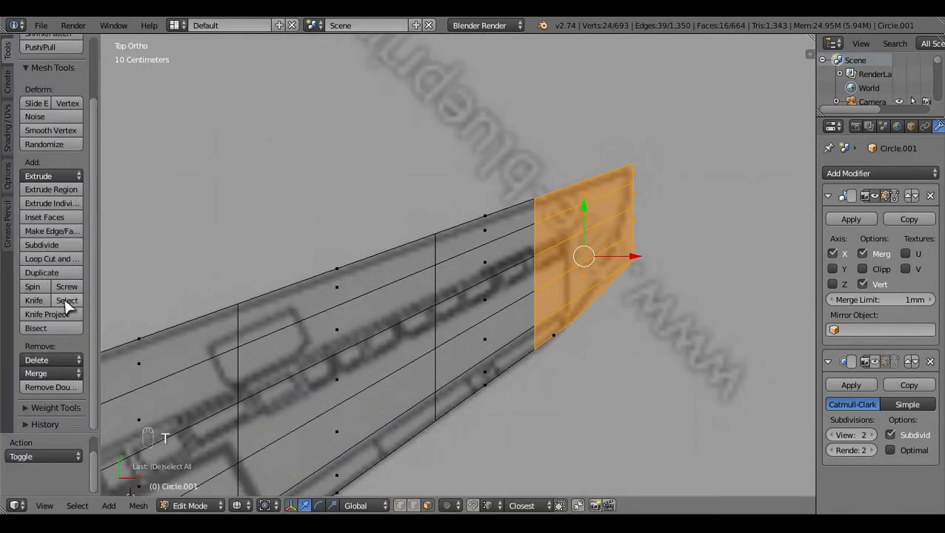
{"action": "left_click", "coordinate": [65, 300]}
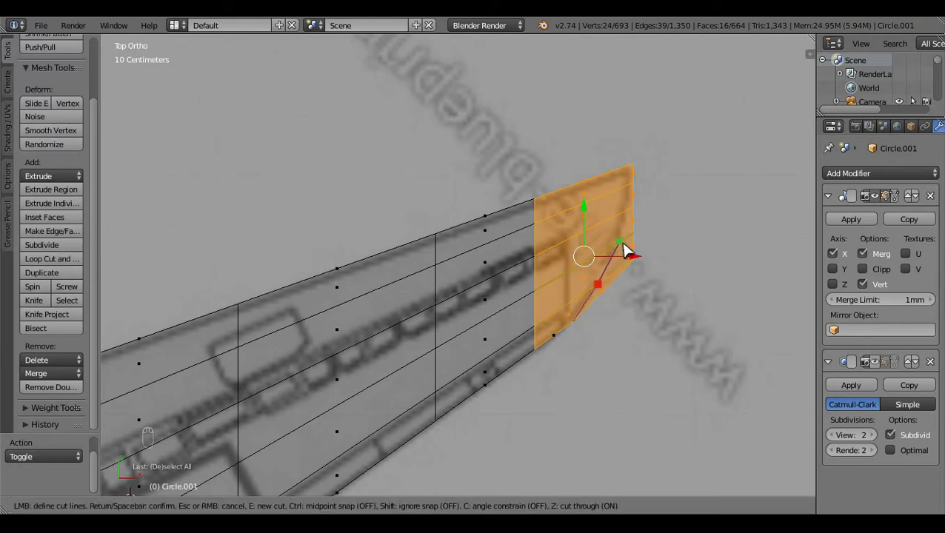
{"action": "middle_click_drag", "start_coordinate": [626, 252], "coordinate": [646, 250]}
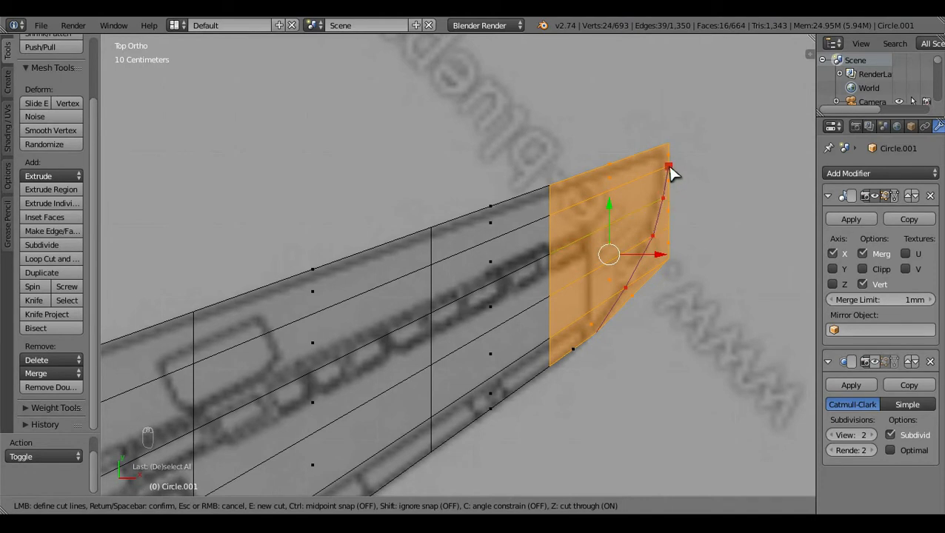
{"action": "key", "text": "Return"}
{"action": "key", "text": "t"}
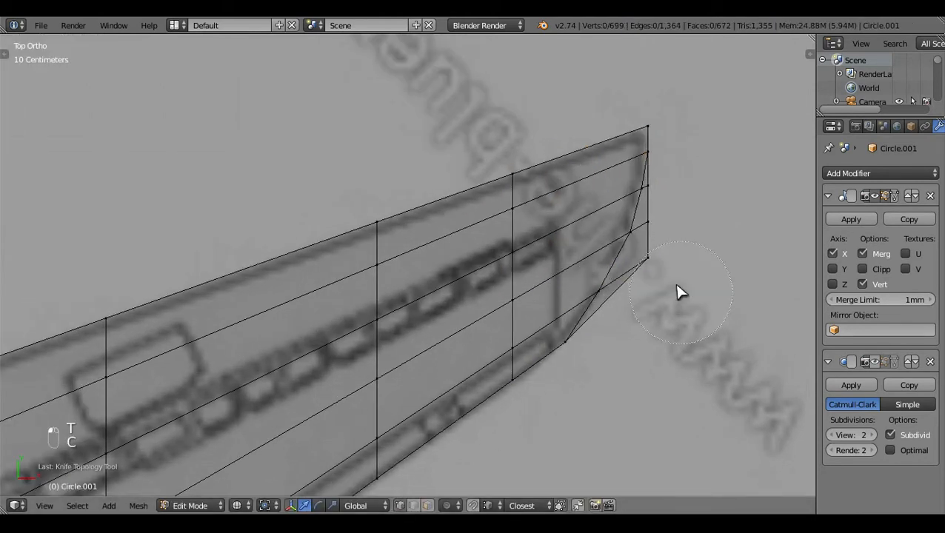
Step: Delete the tip geometry lying outside the curved knife cut
{"action": "left_click_drag", "start_coordinate": [681, 292], "coordinate": [702, 211]}
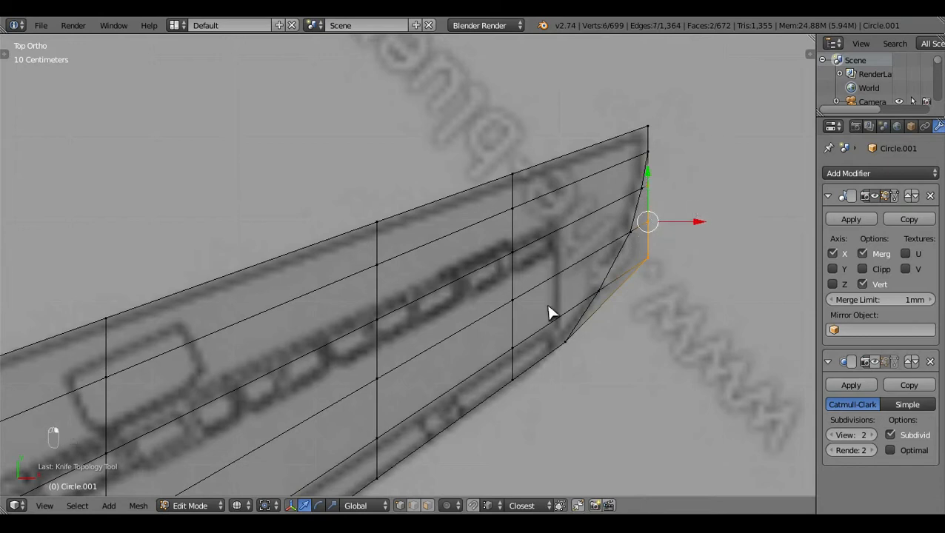
{"action": "key", "text": "x"}
{"action": "left_click", "coordinate": [525, 212]}
Step: Close the open curved tip with faces between its upper and lower edges and clear the selection
{"action": "scroll", "coordinate": [508, 384], "scroll_direction": "down", "scroll_amount": 3}
{"action": "key", "text": "z"}
{"action": "middle_click_drag", "start_coordinate": [415, 386], "coordinate": [274, 234]}
{"action": "scroll", "coordinate": [659, 284], "scroll_direction": "up", "scroll_amount": 1}
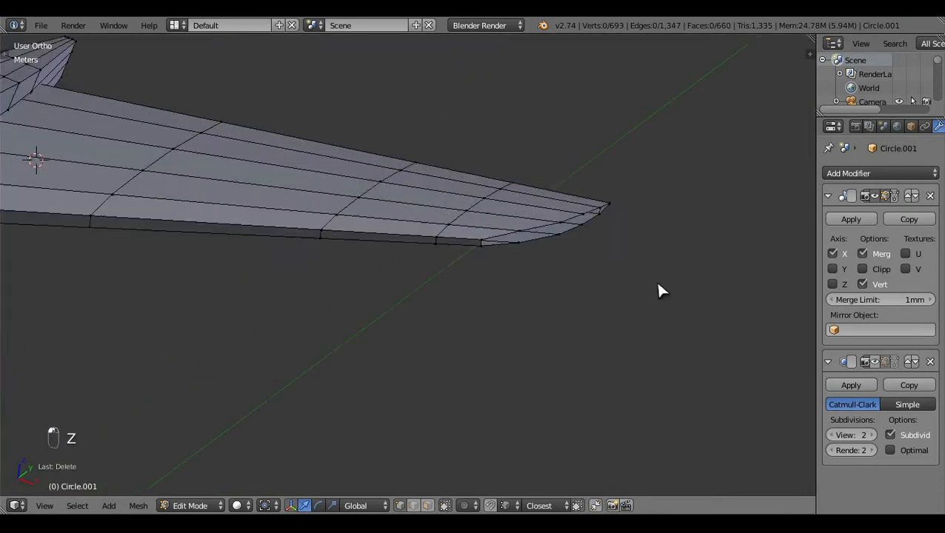
{"action": "middle_click_drag", "start_coordinate": [658, 290], "coordinate": [463, 370]}
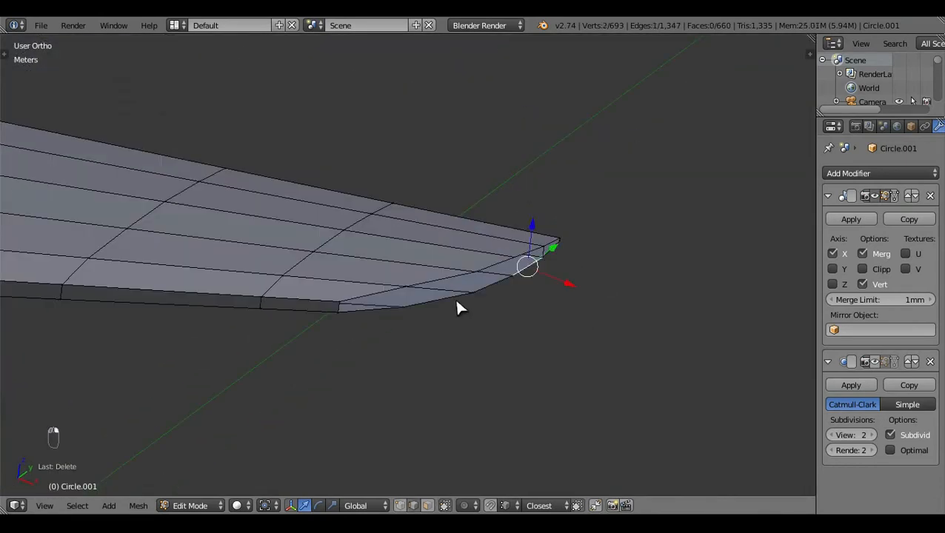
{"action": "right_click", "coordinate": [385, 295], "text": "ctrl"}
{"action": "key", "text": "shift+q"}
{"action": "key", "text": "a"}
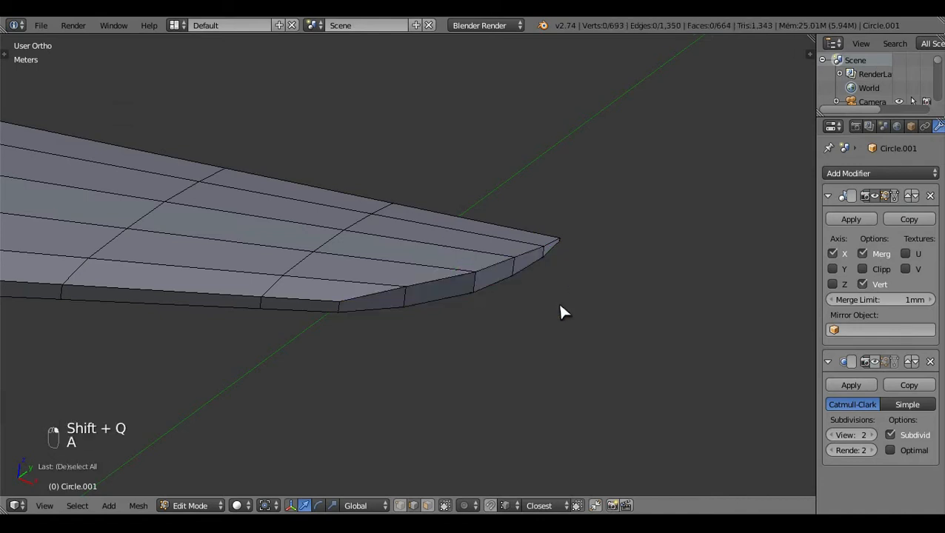
Step: Add a loop cut to the tailplane's inner section and slide it close to the root at the fin fairing
{"action": "mouse_move", "coordinate": [561, 312]}
{"action": "middle_mouse_down"}
{"action": "mouse_move", "coordinate": [466, 363]}
{"action": "mouse_move", "coordinate": [584, 286]}
{"action": "mouse_move", "coordinate": [513, 333]}
{"action": "mouse_move", "coordinate": [563, 366]}
{"action": "mouse_move", "coordinate": [595, 311]}
{"action": "mouse_move", "coordinate": [408, 371]}
{"action": "mouse_move", "coordinate": [397, 443]}
{"action": "mouse_move", "coordinate": [466, 418]}
{"action": "mouse_move", "coordinate": [401, 392]}
{"action": "mouse_move", "coordinate": [308, 387]}
{"action": "mouse_move", "coordinate": [438, 222]}
{"action": "middle_mouse_up"}
{"action": "key", "text": "Tab"}
{"action": "key", "text": "Tab"}
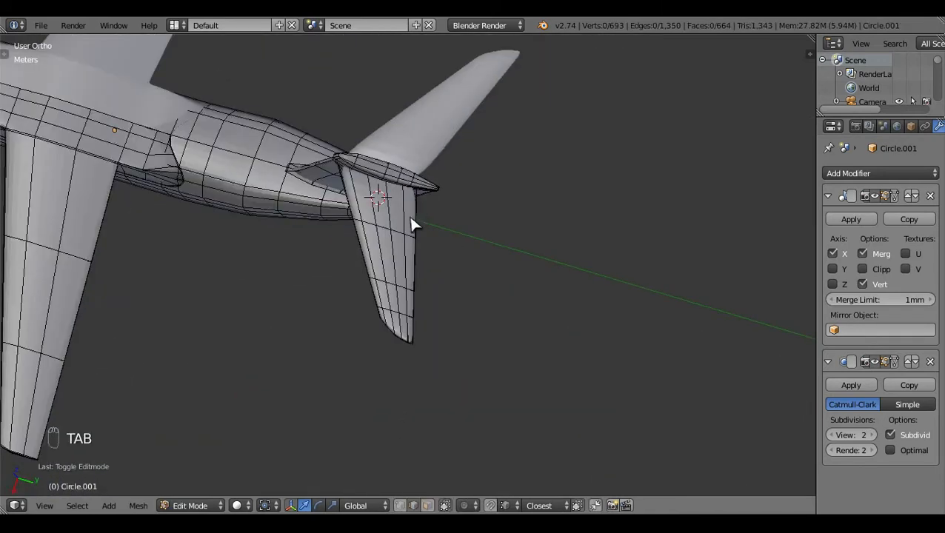
{"action": "key", "text": "ctrl+r"}
{"action": "left_click", "coordinate": [416, 221]}
{"action": "left_click", "coordinate": [428, 191]}
{"action": "key", "text": "a"}
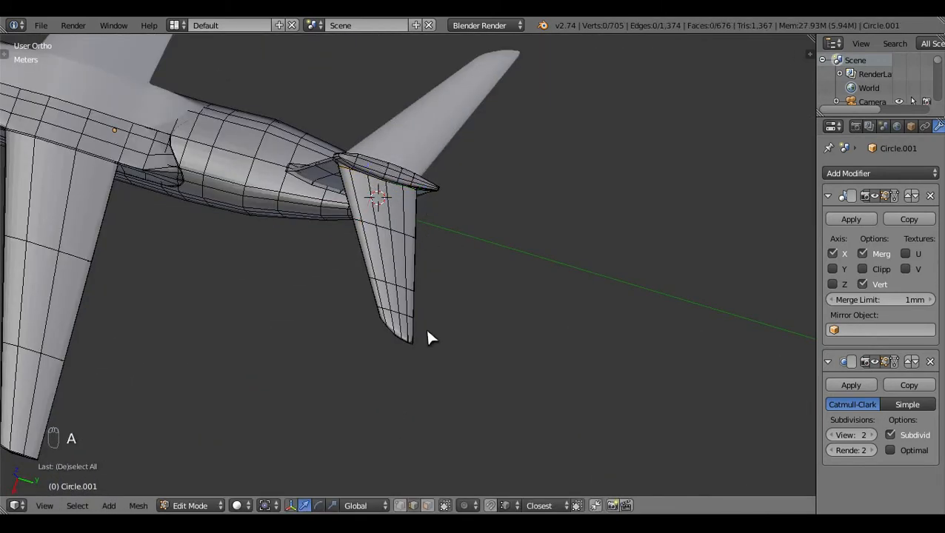
Step: Try a loop cut across the curved tip section, slid toward the tip's outer edge
{"action": "middle_click_drag", "start_coordinate": [425, 327], "coordinate": [427, 241], "text": "shift"}
{"action": "scroll", "coordinate": [434, 223], "scroll_direction": "up", "scroll_amount": 5}
{"action": "key", "text": "ctrl+r"}
{"action": "left_click", "coordinate": [433, 225]}
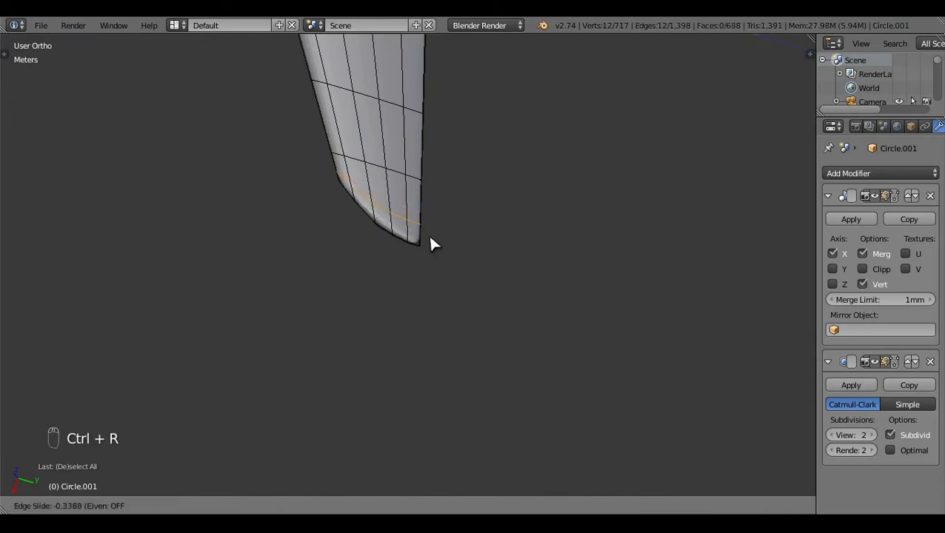
{"action": "left_click", "coordinate": [430, 235]}
Step: Examine the smoothed tip from above in Object Mode and undo the tip loop cut in Edit Mode
{"action": "key", "text": "z"}
{"action": "key", "text": "z"}
{"action": "key", "text": "Tab"}
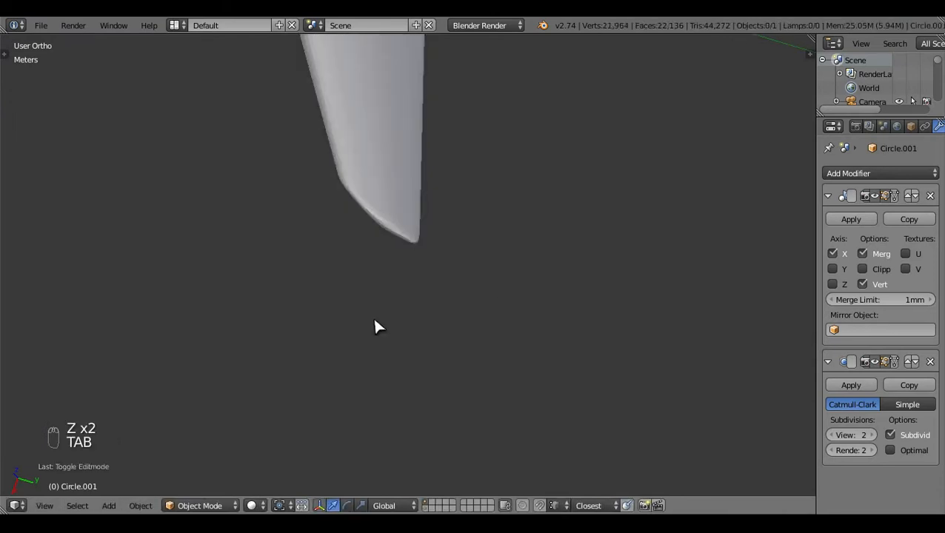
{"action": "key", "text": "KP_6"}
{"action": "key", "text": "KP_7"}
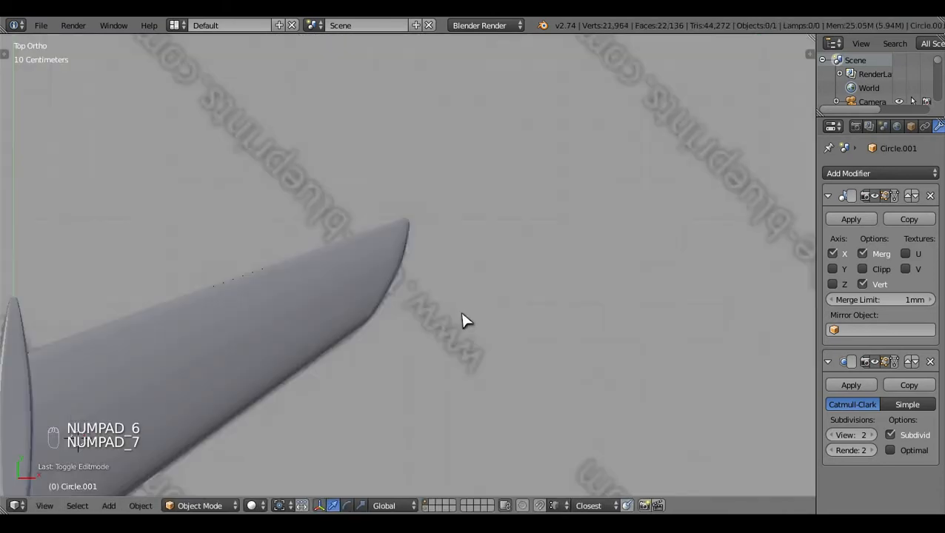
{"action": "key", "text": "Tab"}
{"action": "scroll", "coordinate": [530, 334], "scroll_direction": "up", "scroll_amount": 3}
{"action": "key", "text": "z"}
{"action": "key", "text": "ctrl+z"}
{"action": "key", "text": "ctrl+z"}
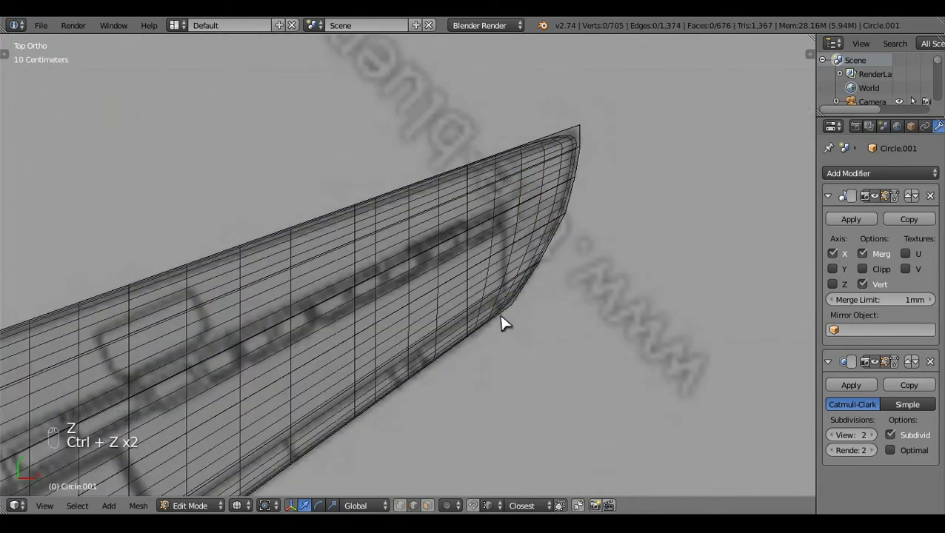
Step: Add a loop cut across the tip section and slide it to follow the blueprint's curved tip
{"action": "key", "text": "ctrl+r"}
{"action": "left_click", "coordinate": [502, 322]}
{"action": "left_click", "coordinate": [521, 348]}
{"action": "key", "text": "a"}
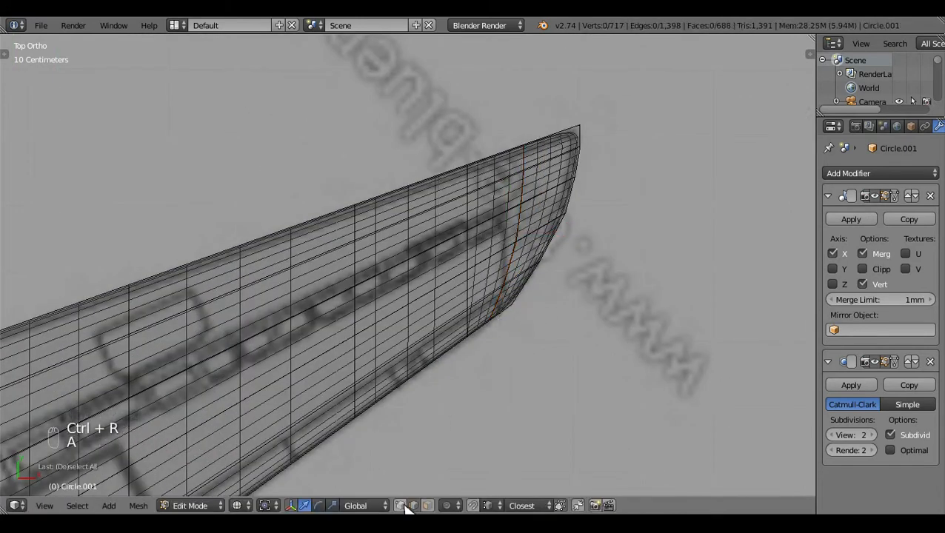
{"action": "key", "text": "z"}
{"action": "key", "text": "z"}
Step: Select the new tip loop without its leading-edge vertices and slide the remaining ones outward
{"action": "left_click", "coordinate": [514, 271], "text": "alt"}
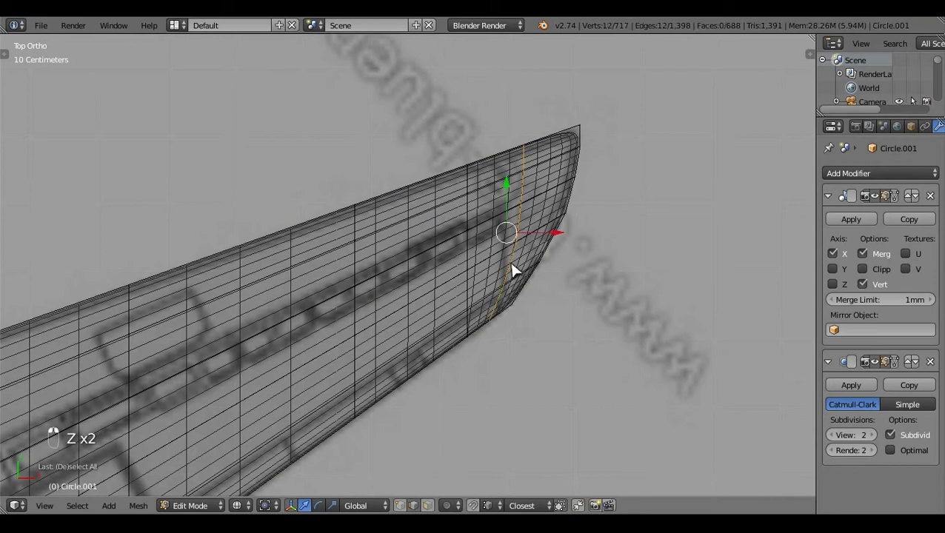
{"action": "left_click", "coordinate": [399, 504]}
{"action": "key", "text": "c"}
{"action": "middle_click", "coordinate": [498, 365]}
{"action": "right_click", "coordinate": [512, 280]}
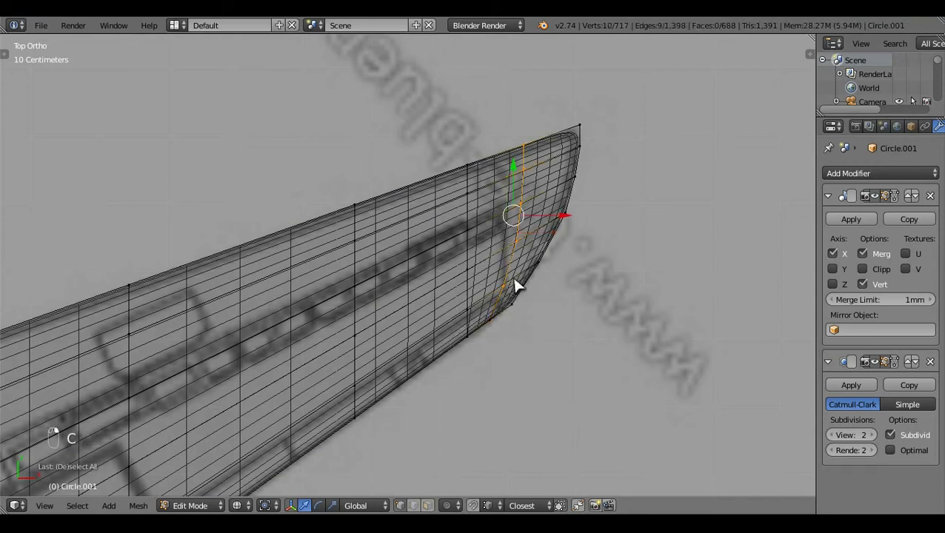
{"action": "key", "text": "g"}
{"action": "key", "text": "g"}
{"action": "left_click", "coordinate": [533, 314]}
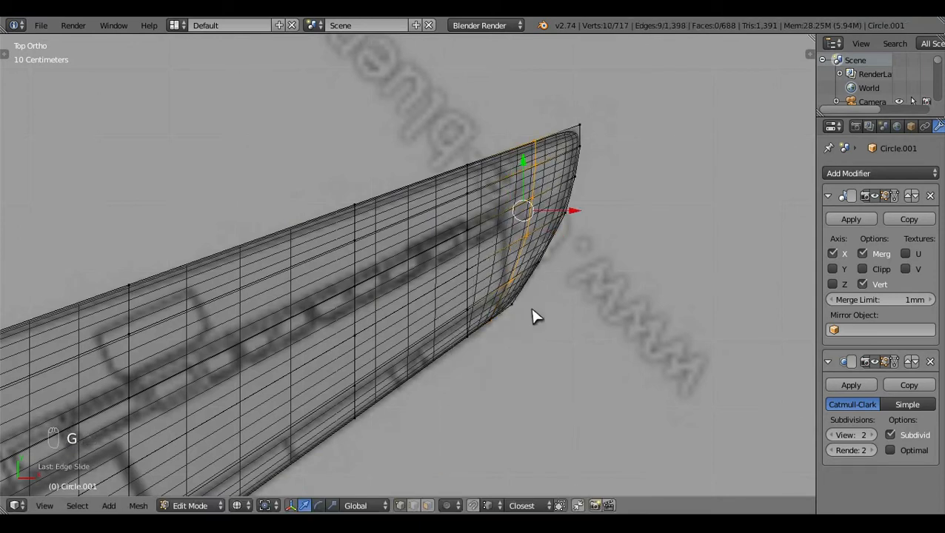
Step: Progressively slide the tip loop's remaining vertices closer to the curved outer edge, leaving the forward ones in place
{"action": "key", "text": "g"}
{"action": "key", "text": "g"}
{"action": "left_click", "coordinate": [546, 249]}
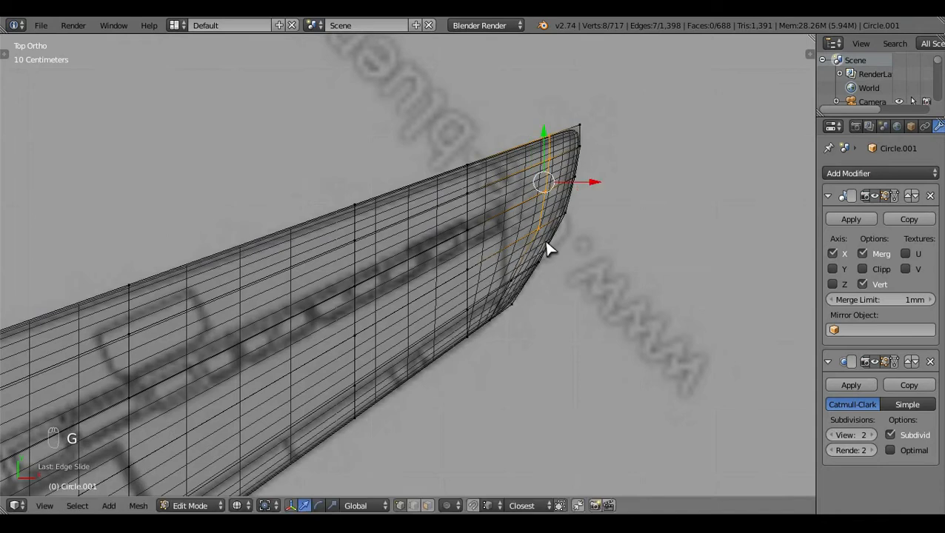
{"action": "middle_click_drag", "start_coordinate": [593, 230], "coordinate": [485, 266], "text": "shift"}
{"action": "key", "text": "g"}
{"action": "key", "text": "g"}
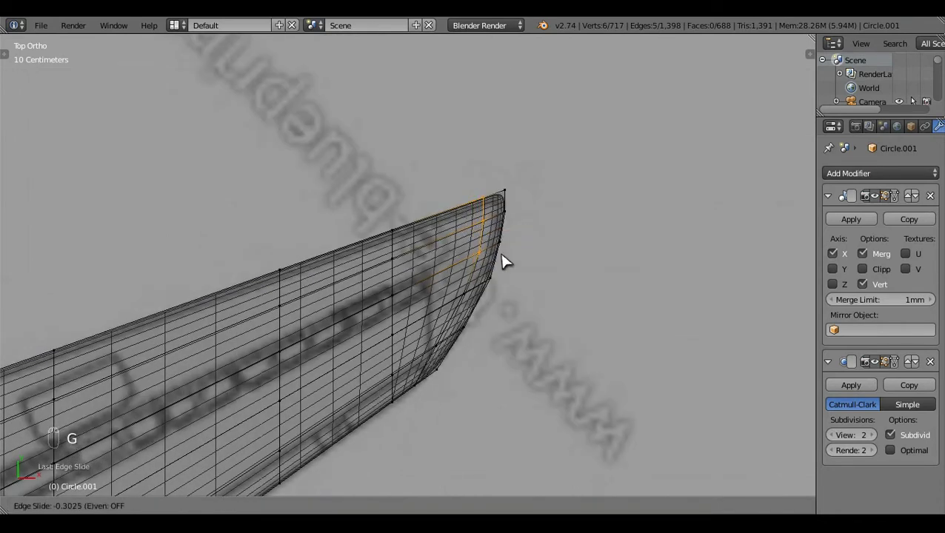
{"action": "left_click", "coordinate": [518, 306]}
Step: Slide the tip loop's rear vertices outward in stages, ending with the trailing-edge pair close to the tip corner
{"action": "right_click", "coordinate": [506, 239], "text": "alt"}
{"action": "key", "text": "g"}
{"action": "key", "text": "g"}
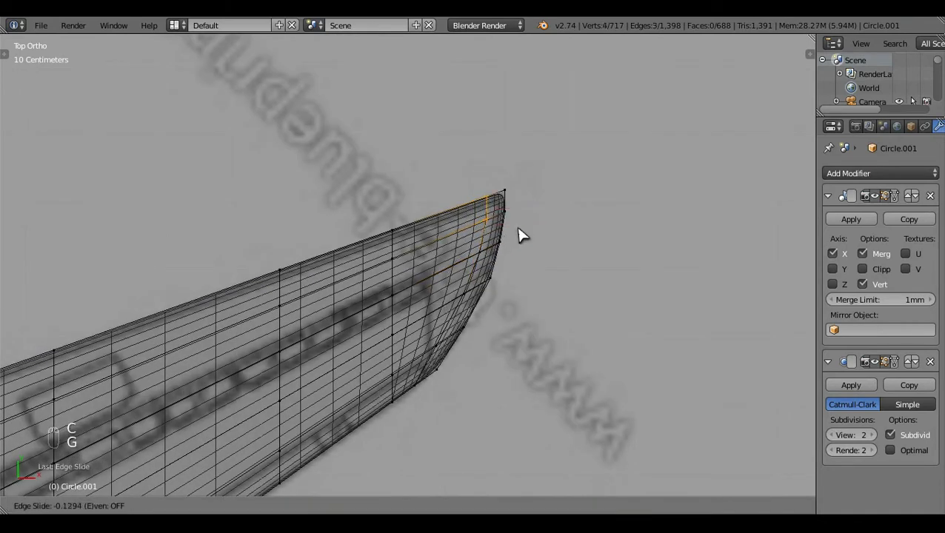
{"action": "left_click", "coordinate": [530, 235]}
{"action": "right_click", "coordinate": [508, 222]}
{"action": "key", "text": "g"}
{"action": "key", "text": "g"}
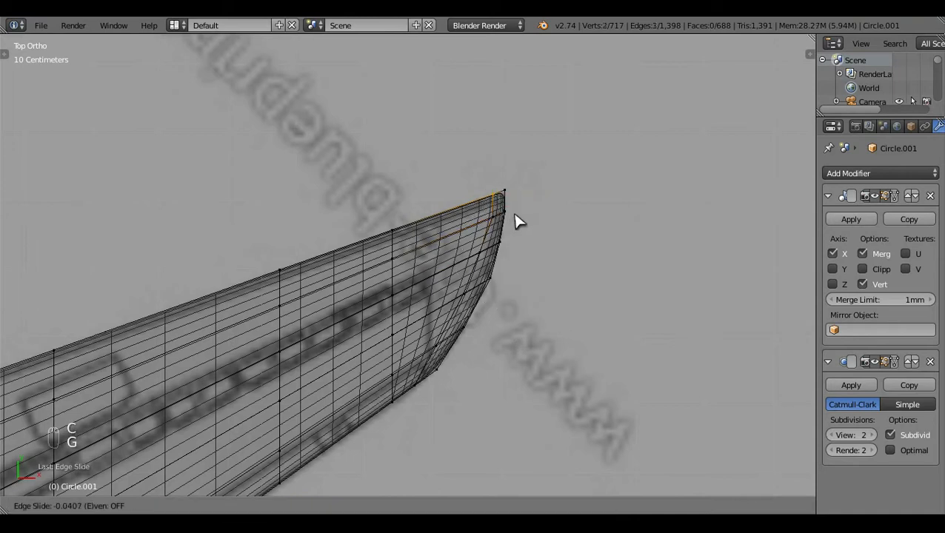
{"action": "left_click", "coordinate": [546, 214]}
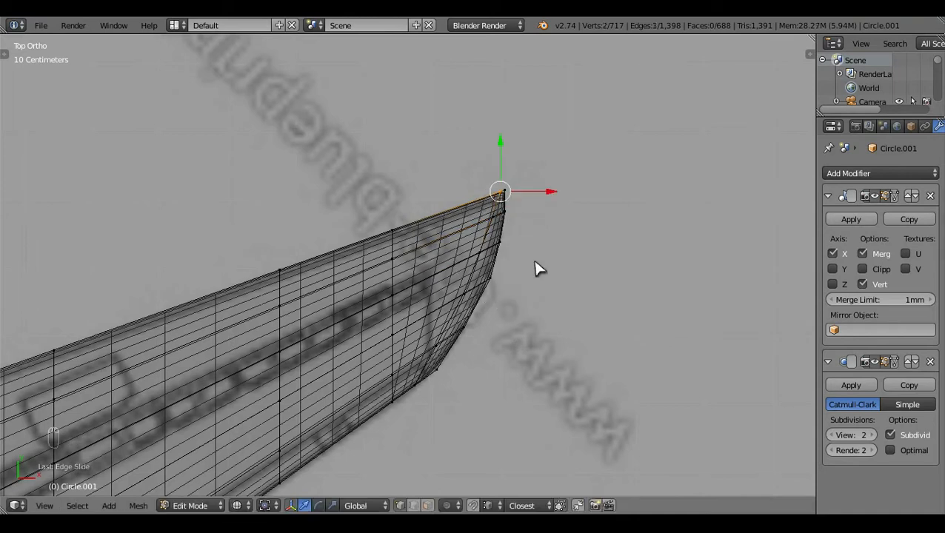
Step: Slide the tip loop's vertex pair third from the tailplane's trailing edge slightly outward toward the curved tip
{"action": "key", "text": "z"}
{"action": "scroll", "coordinate": [539, 270], "scroll_direction": "up", "scroll_amount": 2}
{"action": "key", "text": "z"}
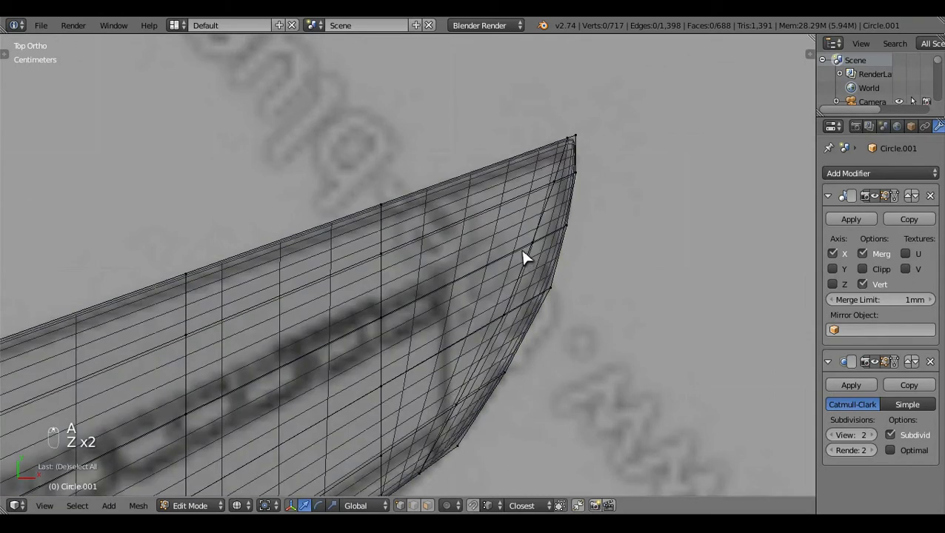
{"action": "key", "text": "c"}
{"action": "key", "text": "Escape"}
{"action": "key", "text": "g"}
{"action": "key", "text": "g"}
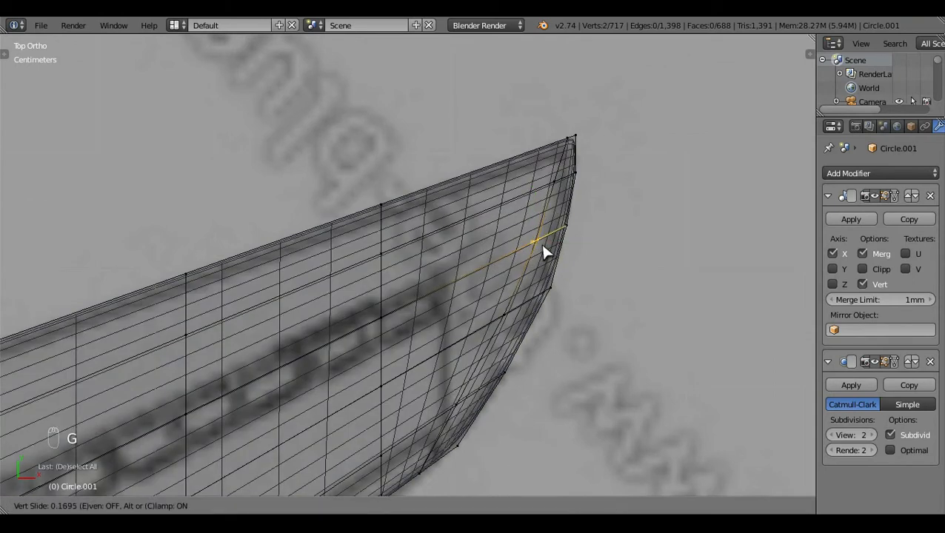
{"action": "left_click", "coordinate": [543, 253]}
{"action": "key", "text": "a"}
{"action": "key", "text": "z"}
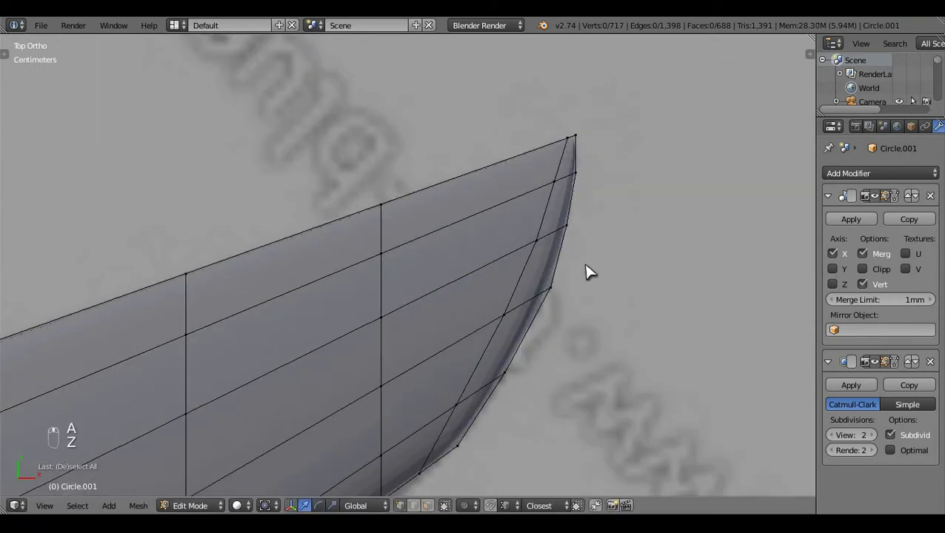
Step: Slide the tip loop's forward vertex pair near the tailplane's leading edge slightly outward toward the curved tip
{"action": "key", "text": "z"}
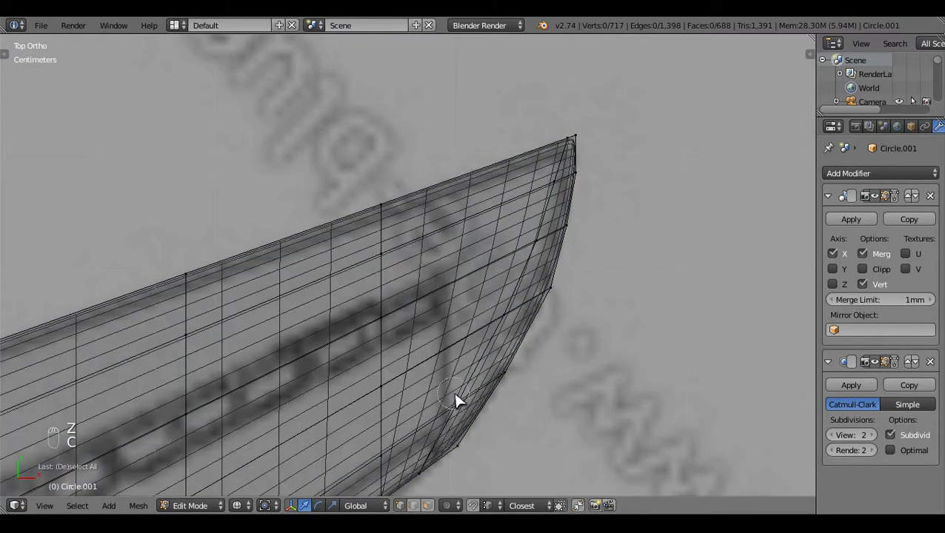
{"action": "left_click", "coordinate": [455, 397]}
{"action": "key", "text": "Escape"}
{"action": "key", "text": "z"}
{"action": "key", "text": "g"}
{"action": "key", "text": "g"}
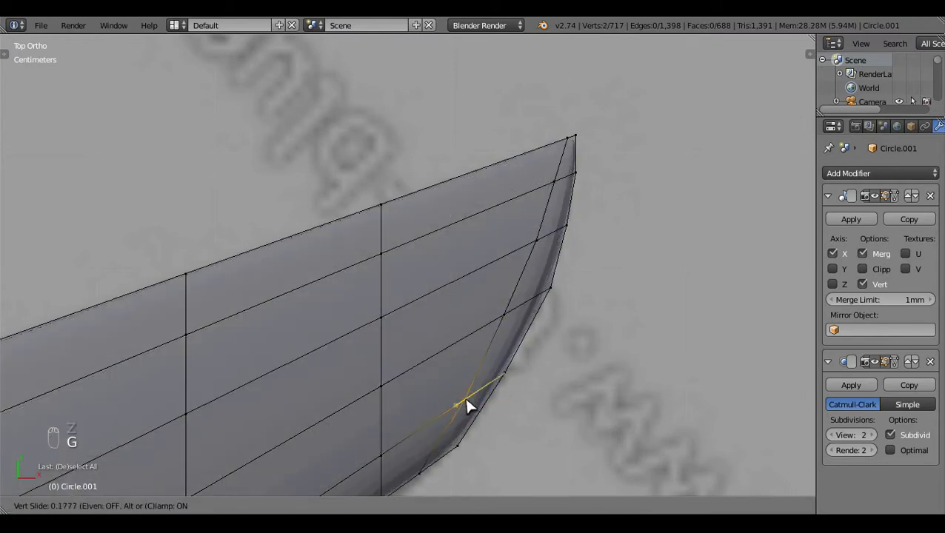
{"action": "left_click", "coordinate": [465, 406]}
{"action": "key", "text": "a"}
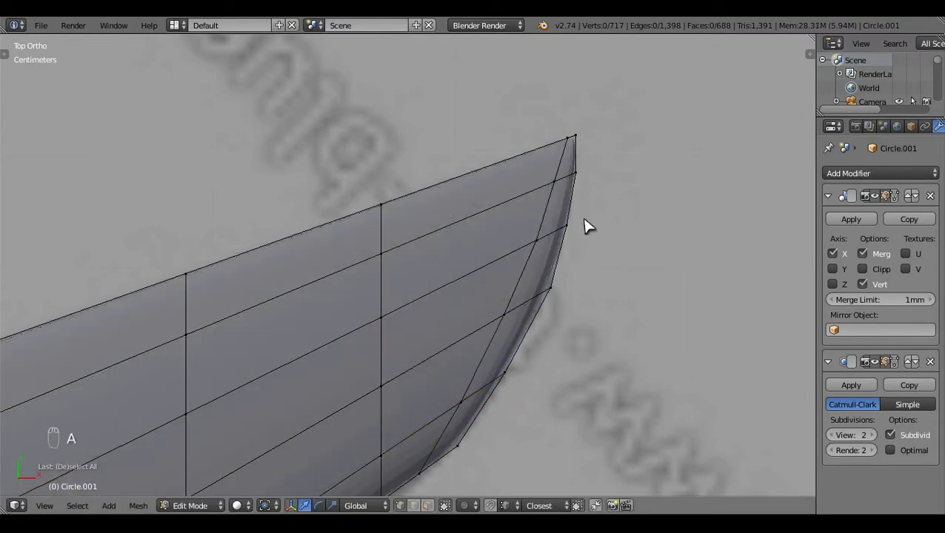
Step: Slide the tip loop's vertex pair next to the trailing edge slightly outward to even out the tip curve
{"action": "key", "text": "z"}
{"action": "left_click", "coordinate": [553, 181]}
{"action": "key", "text": "Escape"}
{"action": "key", "text": "g"}
{"action": "key", "text": "g"}
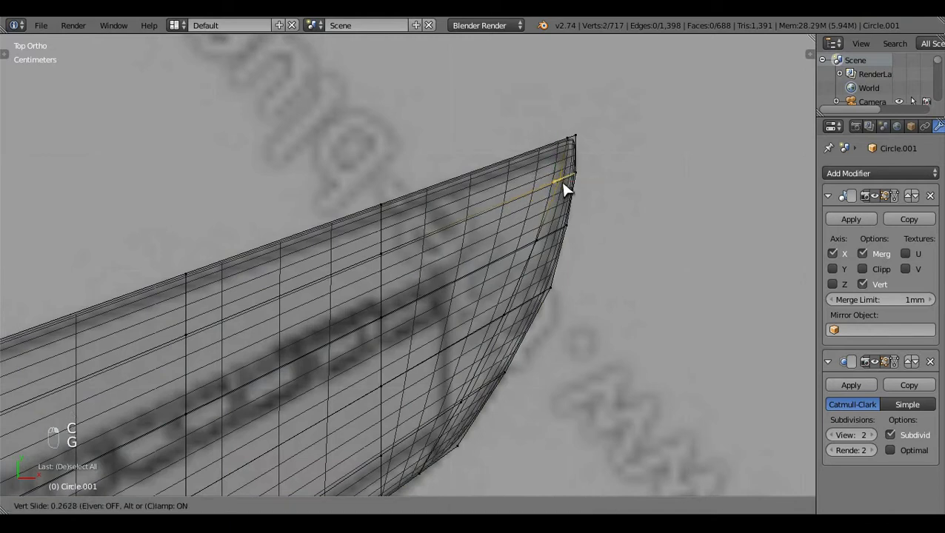
{"action": "left_click", "coordinate": [559, 180]}
{"action": "key", "text": "a"}
{"action": "key", "text": "z"}
{"action": "scroll", "coordinate": [553, 298], "scroll_direction": "down", "scroll_amount": 3}
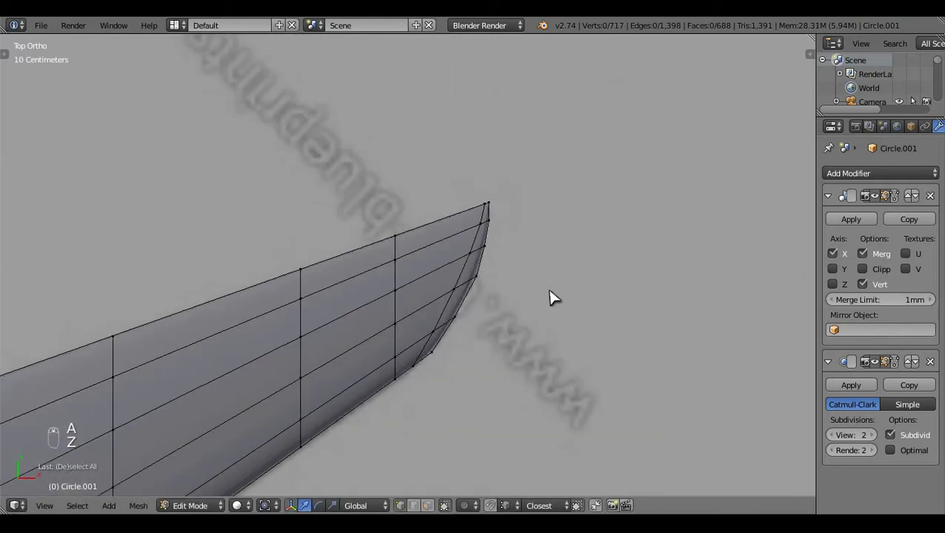
Step: Add a loop cut around the fin's base, midway across the narrow band just above the fuselage
{"action": "key", "text": "Tab"}
{"action": "scroll", "coordinate": [552, 297], "scroll_direction": "down", "scroll_amount": 5}
{"action": "middle_click_drag", "start_coordinate": [393, 371], "coordinate": [536, 296]}
{"action": "scroll", "coordinate": [482, 314], "scroll_direction": "up", "scroll_amount": 4}
{"action": "key", "text": "KP_3"}
{"action": "key", "text": "Tab"}
{"action": "key", "text": "ctrl+r"}
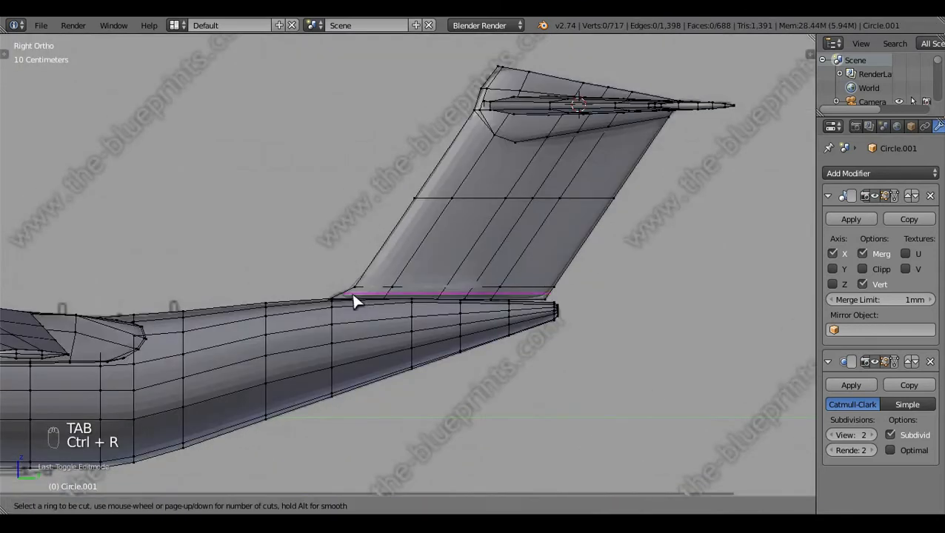
{"action": "left_click", "coordinate": [353, 300]}
{"action": "key", "text": "z"}
{"action": "key", "text": "z"}
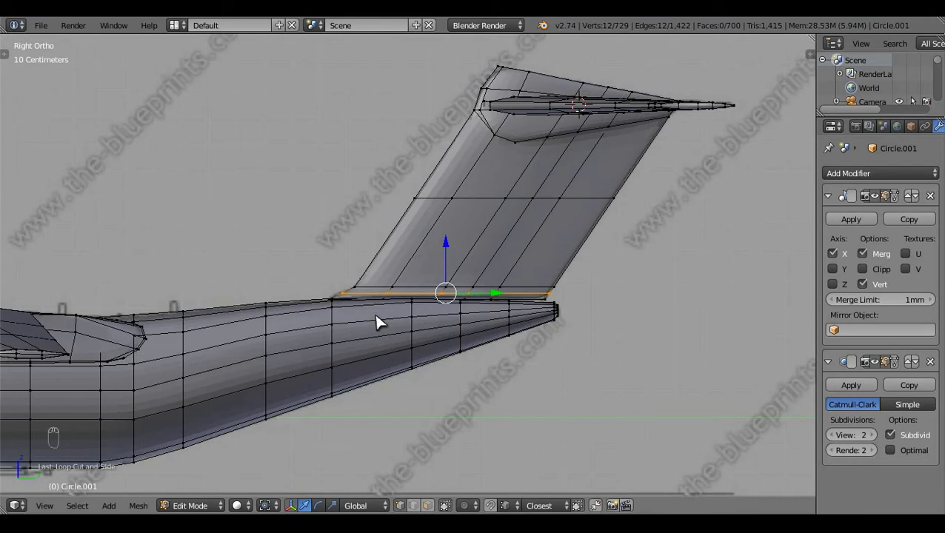
{"action": "key", "text": "a"}
Step: Select the front edge of the new fin-base loop and widen it along the X axis
{"action": "middle_click_drag", "start_coordinate": [380, 323], "coordinate": [453, 395]}
{"action": "scroll", "coordinate": [586, 349], "scroll_direction": "up", "scroll_amount": 5}
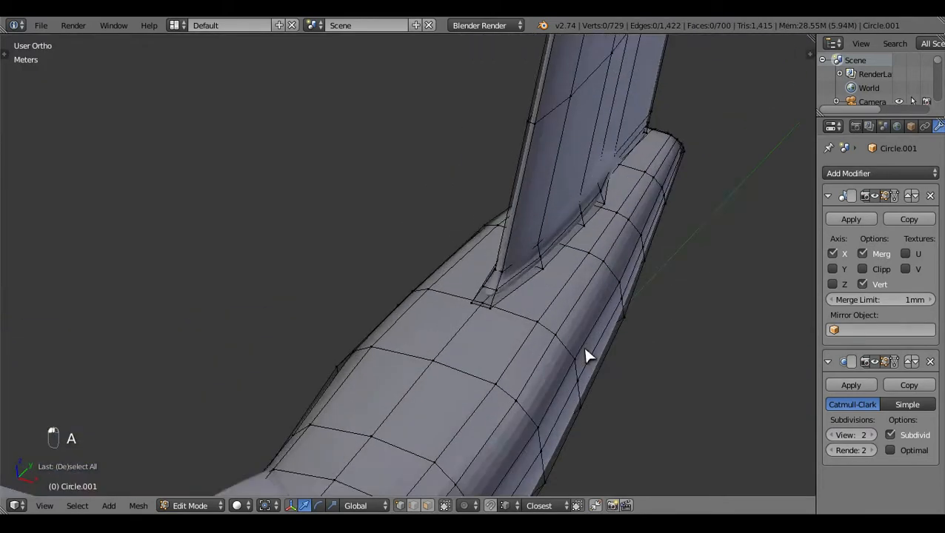
{"action": "right_click", "coordinate": [607, 328]}
{"action": "key", "text": "KP_7"}
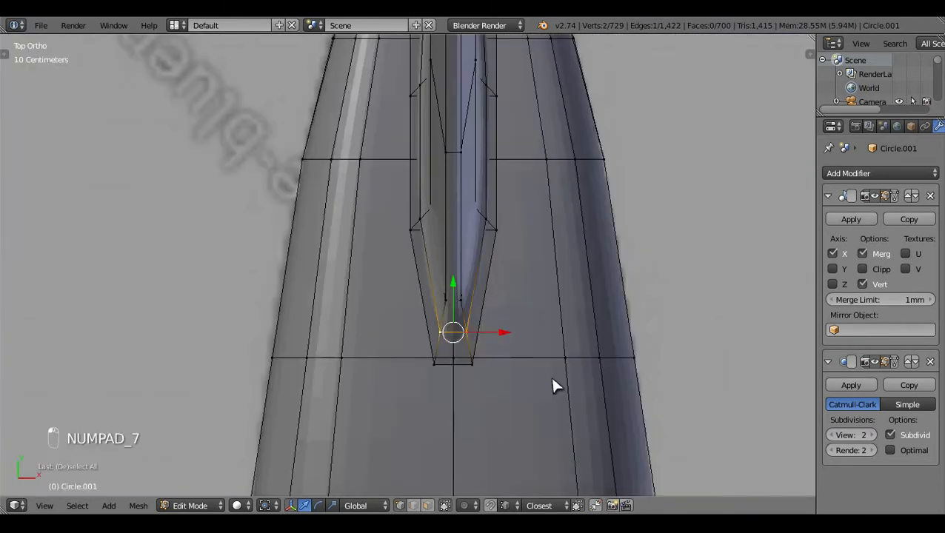
{"action": "key", "text": "s"}
{"action": "key", "text": "x"}
{"action": "left_click", "coordinate": [571, 390]}
{"action": "key", "text": "a"}
{"action": "middle_click_drag", "start_coordinate": [566, 388], "coordinate": [383, 234]}
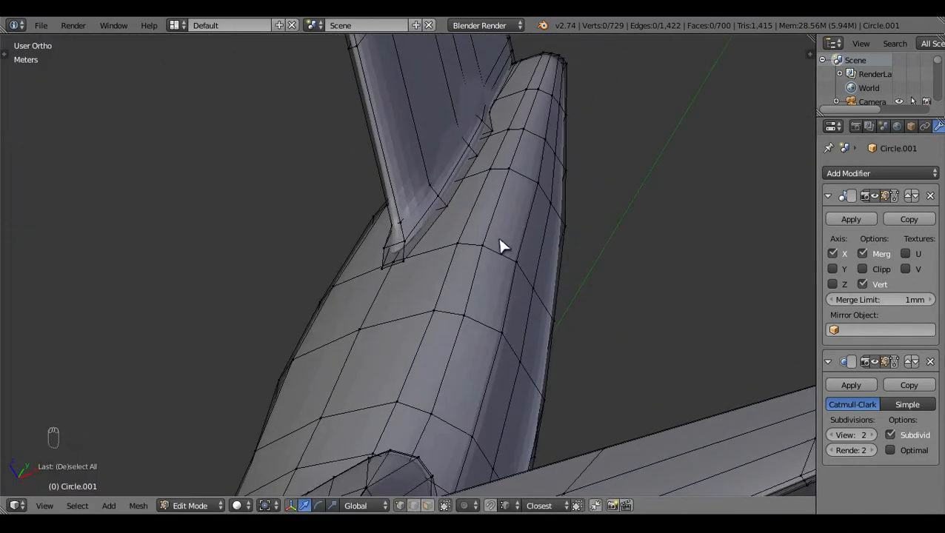
{"action": "middle_click_drag", "start_coordinate": [582, 266], "coordinate": [485, 378]}
{"action": "key", "text": "KP_3"}
{"action": "scroll", "coordinate": [460, 338], "scroll_direction": "up", "scroll_amount": 2}
{"action": "key", "text": "c"}
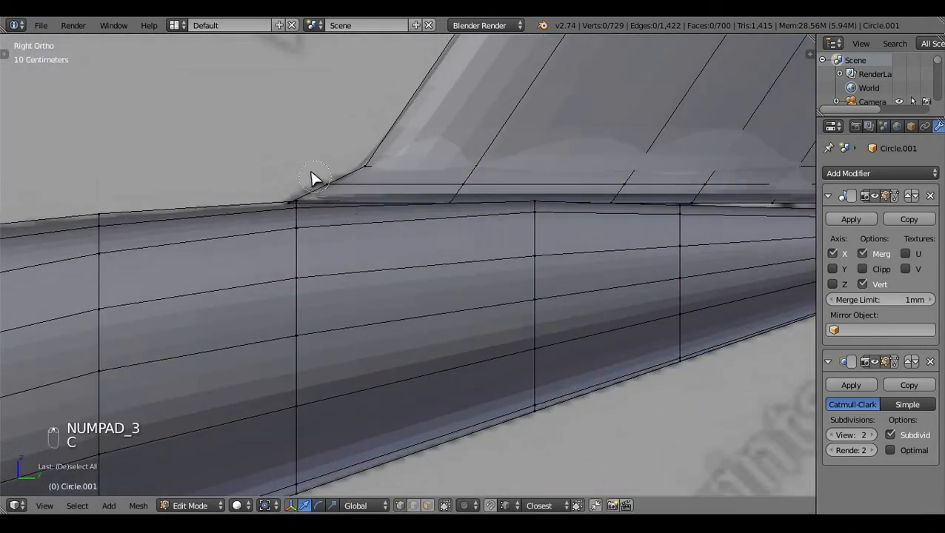
{"action": "left_click", "coordinate": [326, 183]}
{"action": "key", "text": "z"}
{"action": "key", "text": "a"}
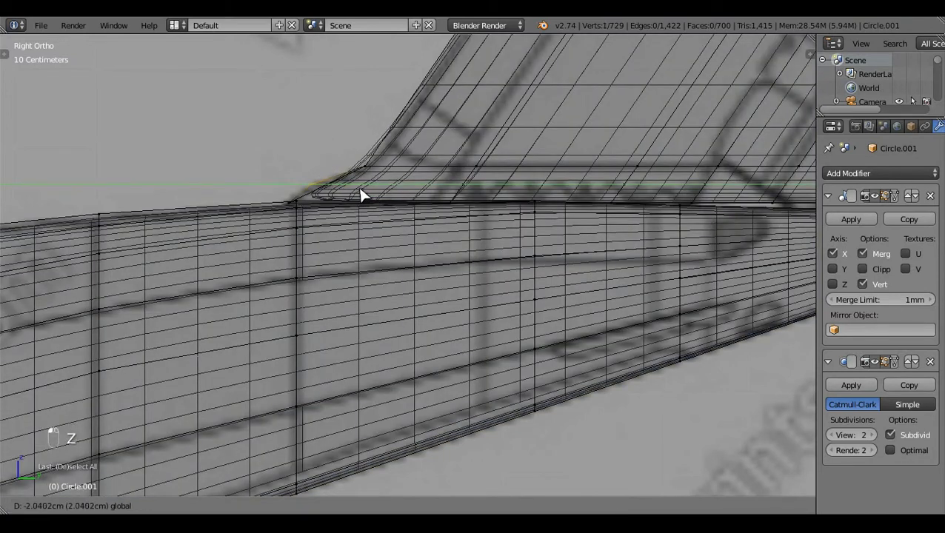
{"action": "key", "text": "z"}
{"action": "key", "text": "ctrl+z"}
{"action": "key", "text": "ctrl+z"}
Step: Shift the front of the fin-base loop along the Y axis to follow the blueprint's fin fillet
{"action": "key", "text": "z"}
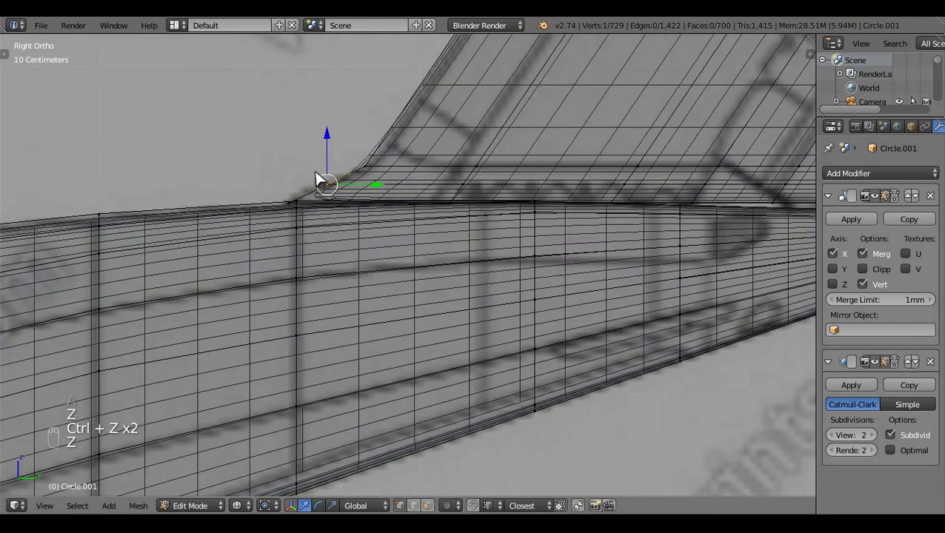
{"action": "mouse_move", "coordinate": [332, 186]}
{"action": "left_mouse_down"}
{"action": "mouse_move", "coordinate": [374, 192]}
{"action": "mouse_move", "coordinate": [356, 185]}
{"action": "left_mouse_up"}
{"action": "key", "text": "a"}
{"action": "key", "text": "z"}
Step: Add another loop cut around the fin base and slide it down against the fuselage to sharpen the joint
{"action": "scroll", "coordinate": [389, 222], "scroll_direction": "down", "scroll_amount": 3}
{"action": "middle_click_drag", "start_coordinate": [389, 224], "coordinate": [487, 293]}
{"action": "scroll", "coordinate": [487, 293], "scroll_direction": "up", "scroll_amount": 4}
{"action": "key", "text": "ctrl+r"}
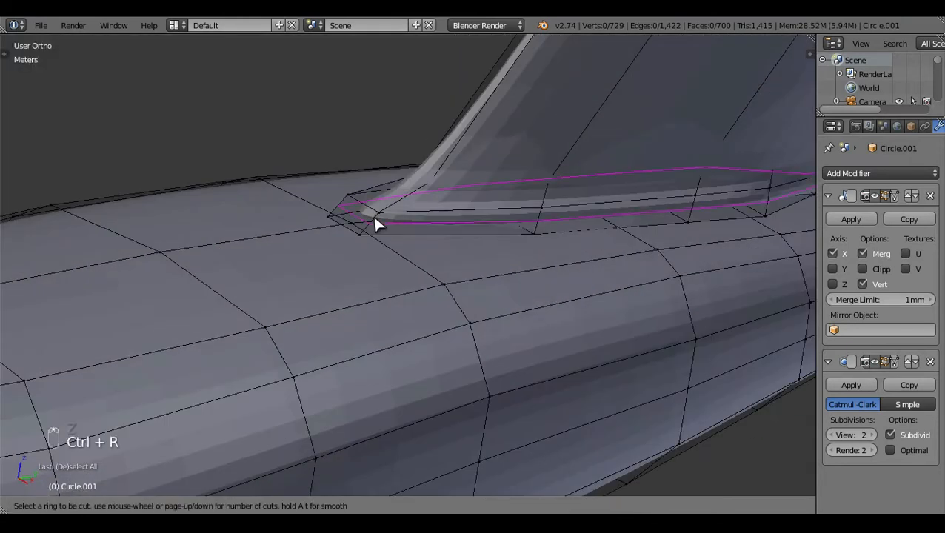
{"action": "left_click", "coordinate": [372, 215]}
{"action": "right_click", "coordinate": [359, 227]}
{"action": "key", "text": "a"}
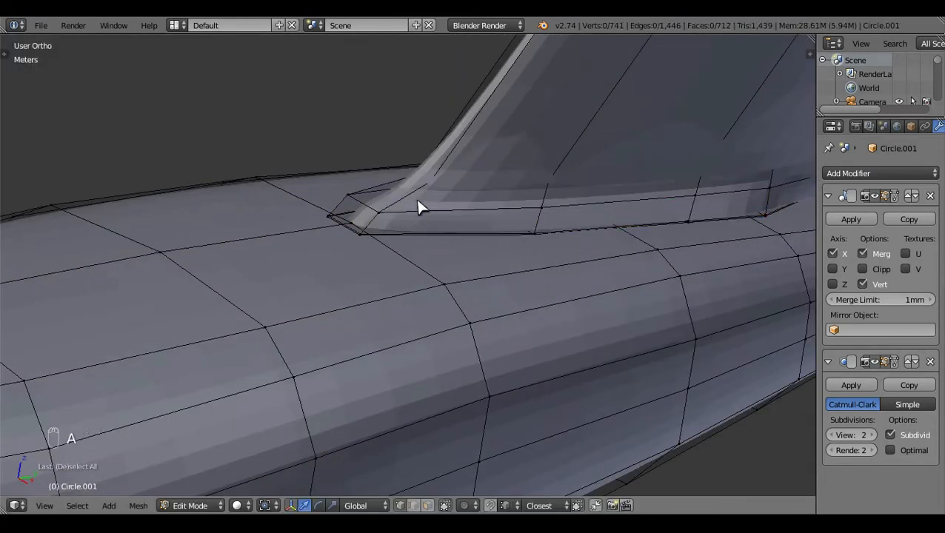
Step: Add a loop cut across the lower fin and slide it down to just above the fin-base fillet
{"action": "key", "text": "KP_3"}
{"action": "key", "text": "ctrl+r"}
{"action": "left_click", "coordinate": [437, 145]}
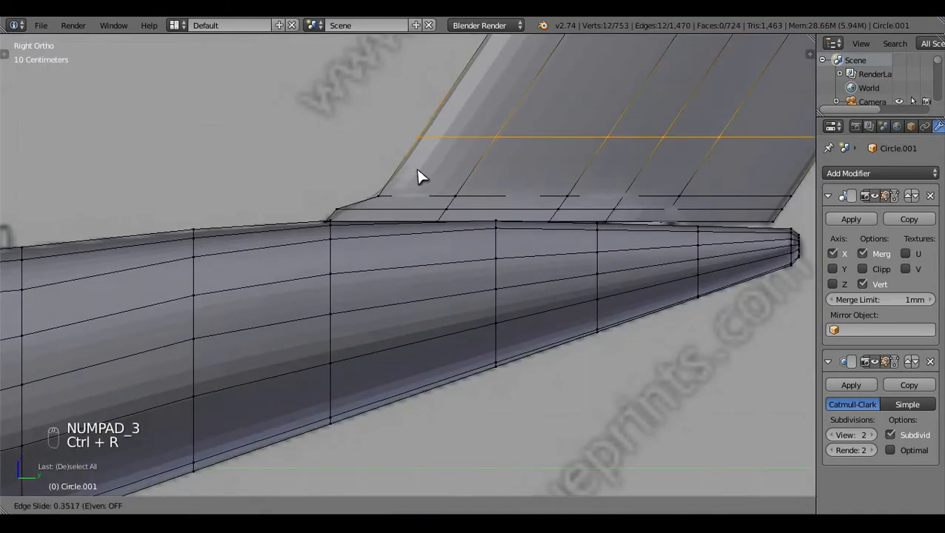
{"action": "left_click", "coordinate": [450, 244]}
{"action": "key", "text": "z"}
{"action": "key", "text": "z"}
{"action": "key", "text": "a"}
{"action": "scroll", "coordinate": [449, 252], "scroll_direction": "down", "scroll_amount": 4}
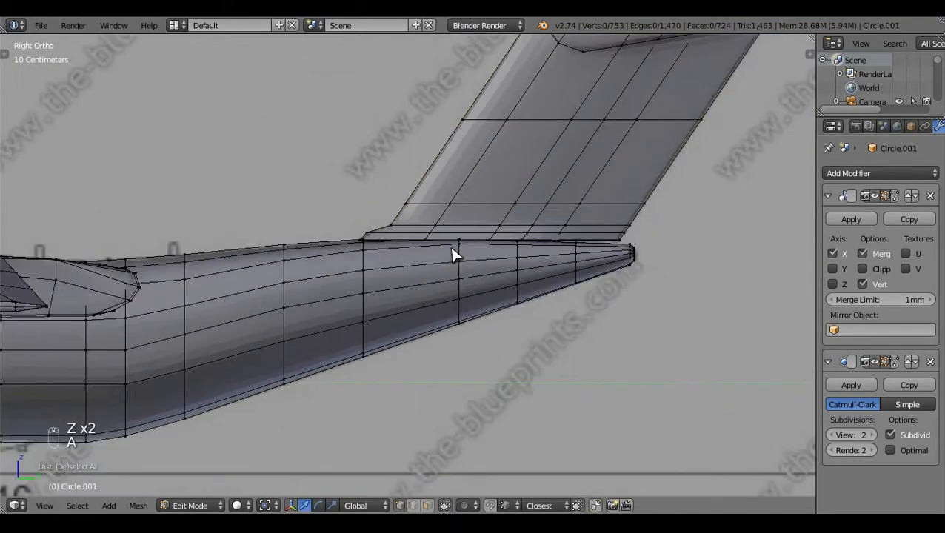
Step: Inspect the smoothed fin base and compare the fin's edge loops with the blueprint's rudder line from the side
{"action": "key", "text": "Tab"}
{"action": "middle_click_drag", "start_coordinate": [356, 347], "coordinate": [369, 375]}
{"action": "scroll", "coordinate": [555, 236], "scroll_direction": "up", "scroll_amount": 5}
{"action": "key", "text": "Tab"}
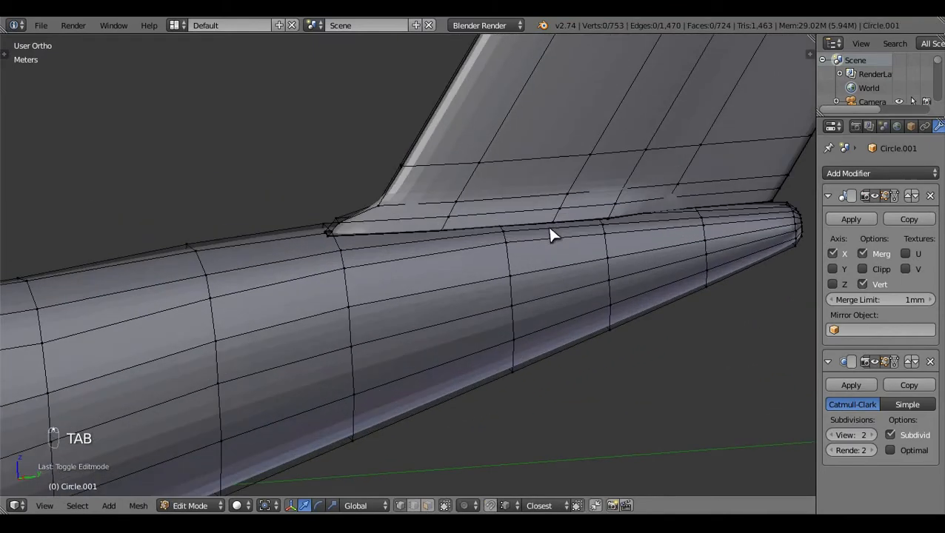
{"action": "key", "text": "KP_3"}
{"action": "key", "text": "z"}
{"action": "scroll", "coordinate": [577, 237], "scroll_direction": "down", "scroll_amount": 5}
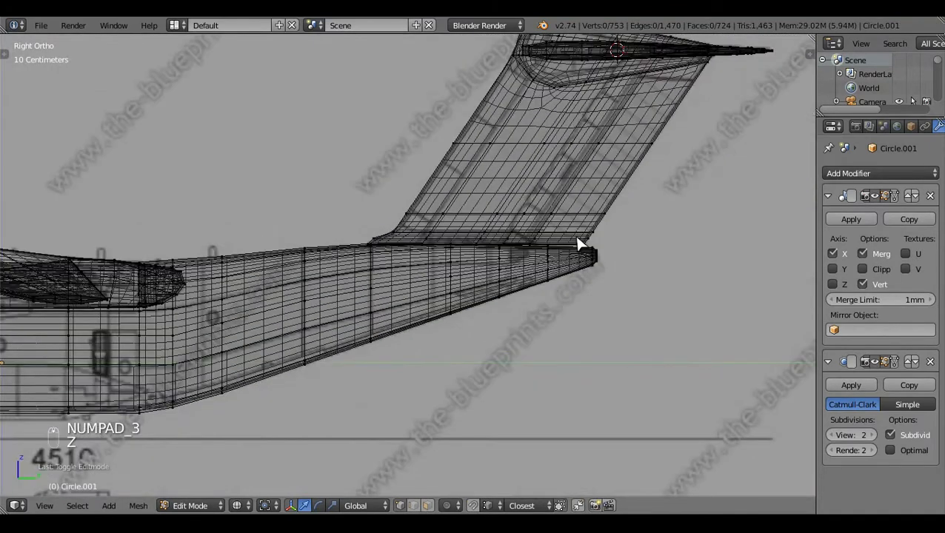
{"action": "middle_click_drag", "start_coordinate": [642, 226], "coordinate": [513, 300], "text": "shift"}
{"action": "scroll", "coordinate": [513, 299], "scroll_direction": "up", "scroll_amount": 4}
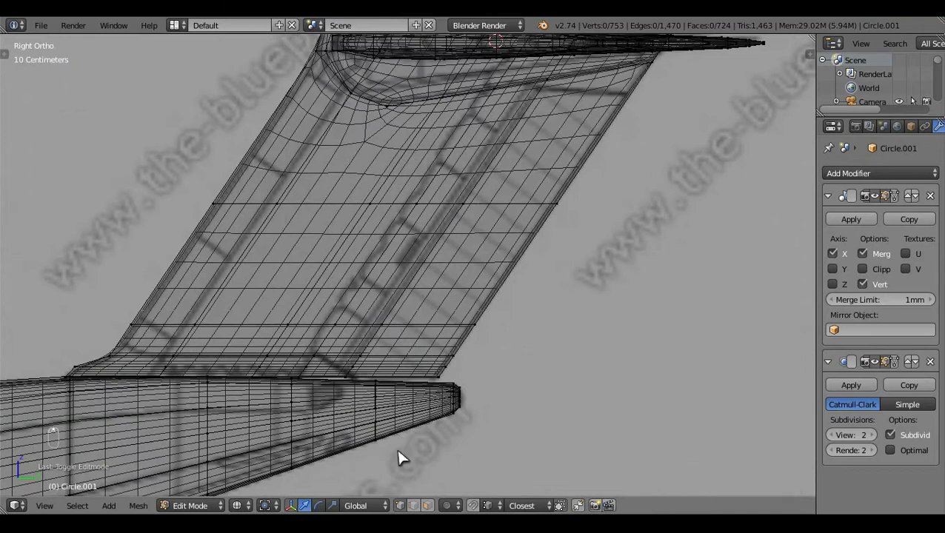
{"action": "right_click", "coordinate": [400, 315], "text": "alt"}
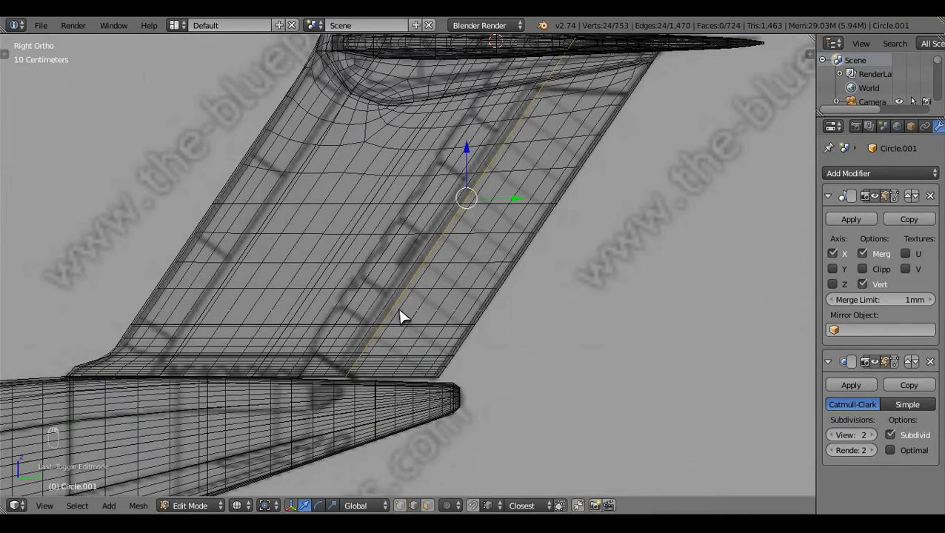
{"action": "key", "text": "a"}
{"action": "key", "text": "z"}
{"action": "scroll", "coordinate": [422, 400], "scroll_direction": "down", "scroll_amount": 6}
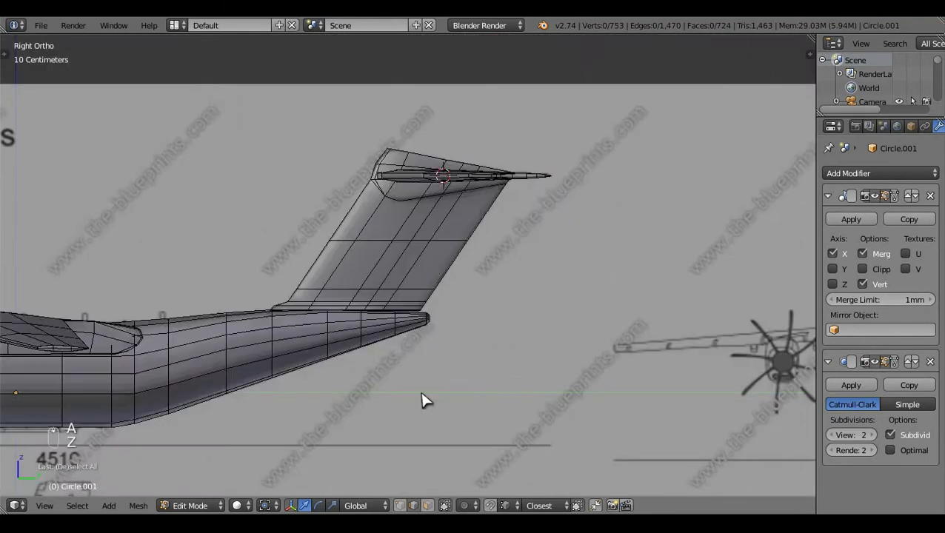
{"action": "middle_click_drag", "start_coordinate": [422, 400], "coordinate": [515, 408], "text": "shift"}
{"action": "scroll", "coordinate": [515, 408], "scroll_direction": "up", "scroll_amount": 3}
{"action": "middle_click_drag", "start_coordinate": [524, 353], "coordinate": [644, 296]}
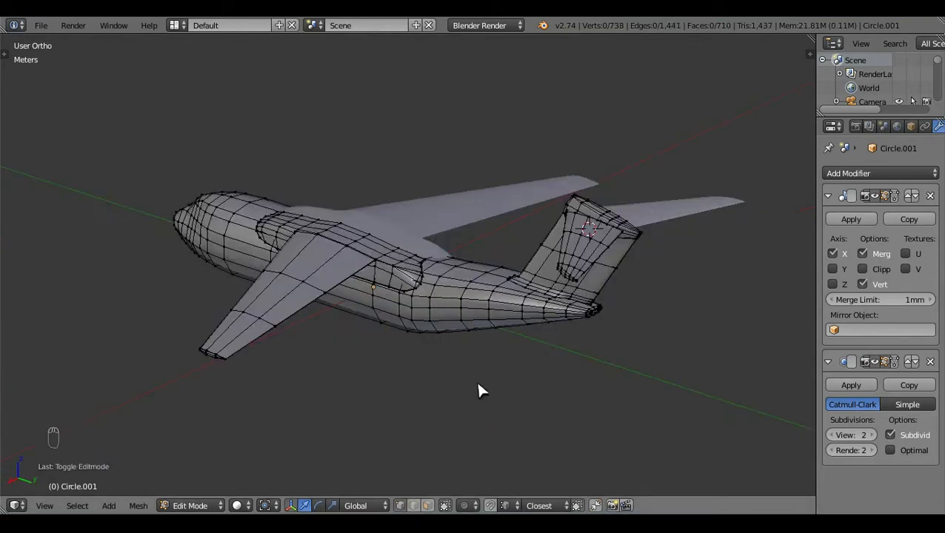
Step: Place the 3D cursor on the lower fuselage near the front propeller blades in side wireframe view and hide the subdivision preview
{"action": "key", "text": "KP_3"}
{"action": "key", "text": "z"}
{"action": "scroll", "coordinate": [502, 351], "scroll_direction": "up", "scroll_amount": 2}
{"action": "scroll", "coordinate": [502, 353], "scroll_direction": "up", "scroll_amount": 2}
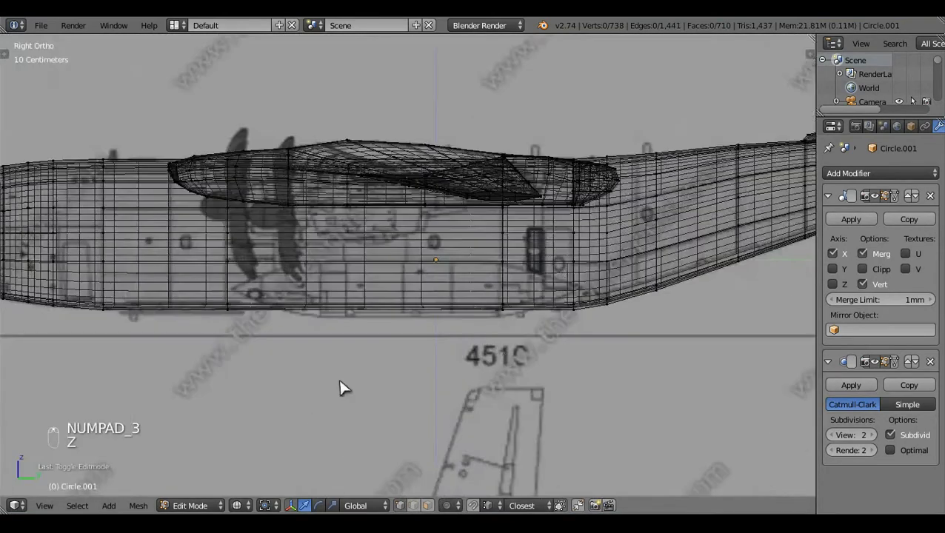
{"action": "middle_click_drag", "start_coordinate": [339, 378], "coordinate": [473, 397], "text": "shift"}
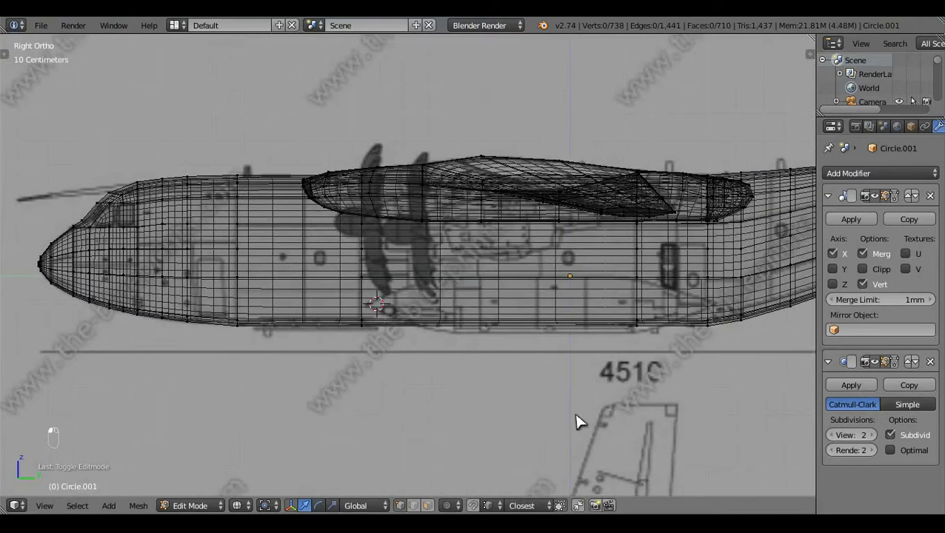
{"action": "left_click", "coordinate": [875, 361]}
Step: Add a plane at the 3D cursor and rotate it 90 degrees about the Y axis
{"action": "left_click", "coordinate": [109, 506]}
{"action": "left_click", "coordinate": [117, 487]}
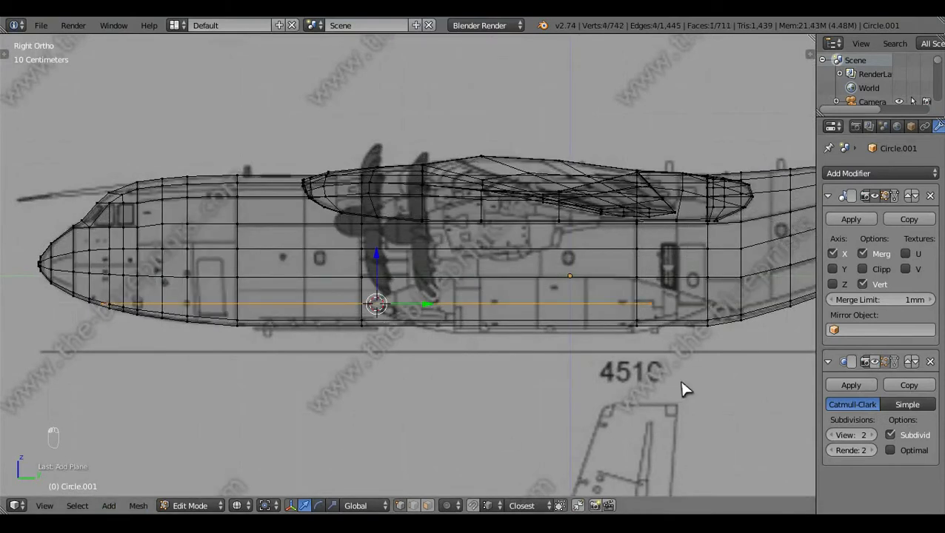
{"action": "type", "text": "ry90"}
{"action": "key", "text": "Return"}
Step: Move the upright plane rearward along Y and shorten it along Y to roughly the blueprint fairing's length
{"action": "key", "text": "g"}
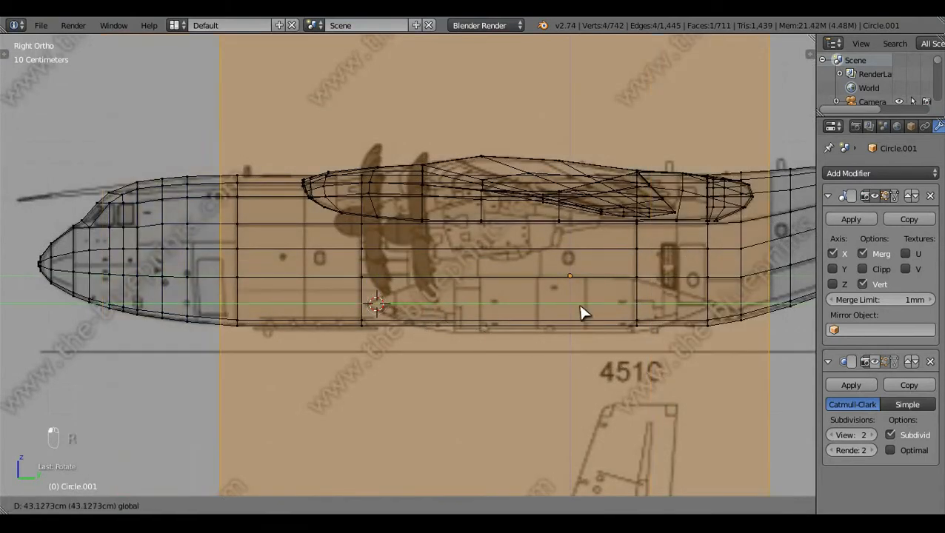
{"action": "left_click", "coordinate": [582, 312]}
{"action": "key", "text": "s"}
{"action": "key", "text": "y"}
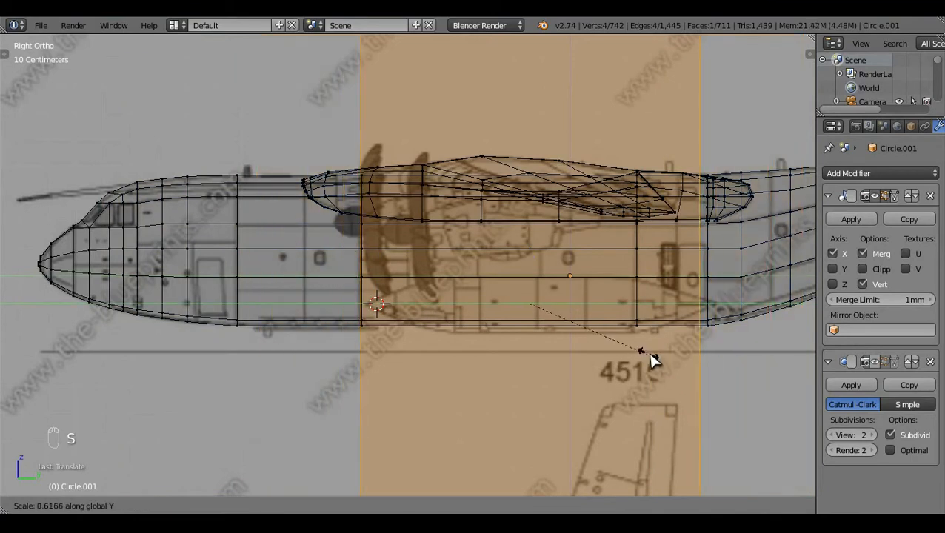
{"action": "left_click", "coordinate": [661, 360]}
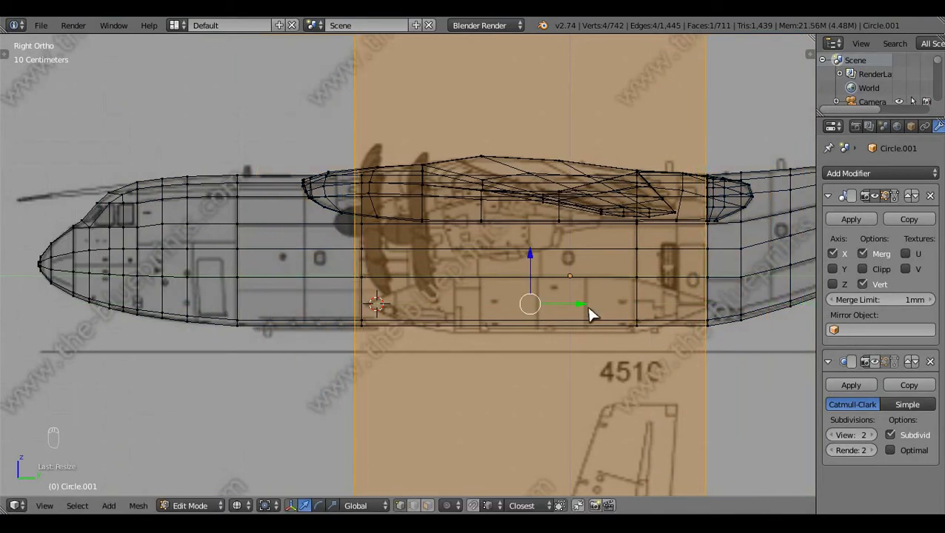
Step: Fine-tune the upright plane's position and length along Y to match the fairing outline on the side blueprint
{"action": "key", "text": "g"}
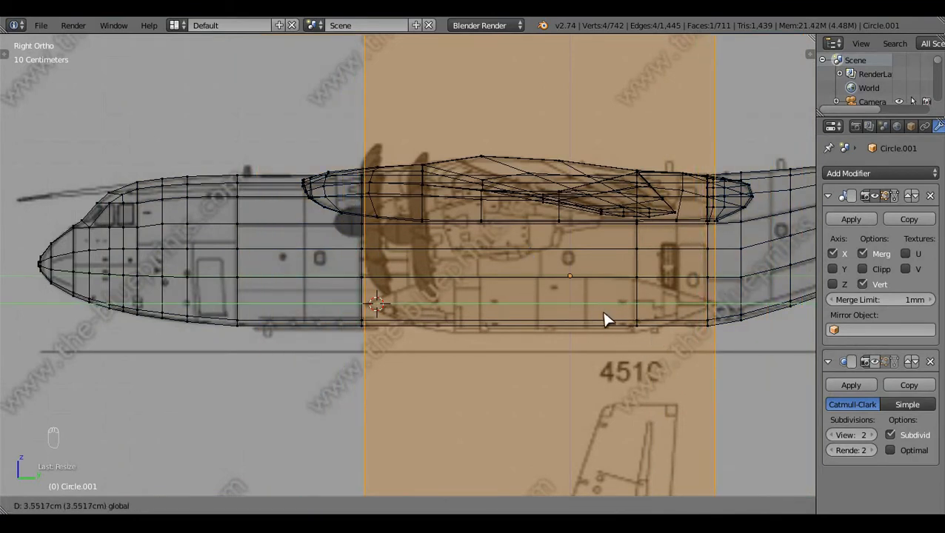
{"action": "left_click", "coordinate": [603, 320]}
{"action": "key", "text": "s"}
{"action": "key", "text": "y"}
{"action": "left_click", "coordinate": [605, 310]}
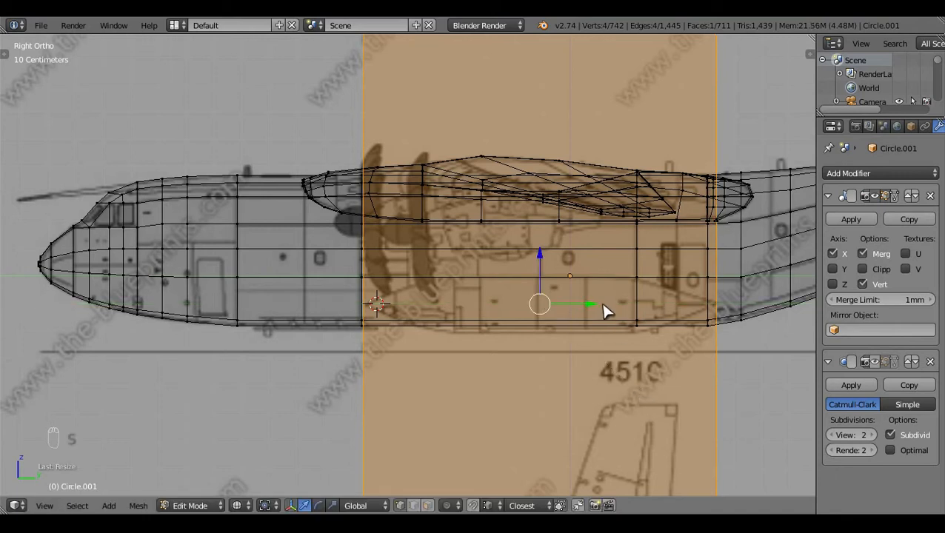
{"action": "key", "text": "g"}
{"action": "left_click", "coordinate": [605, 310]}
Step: Scale the plane along Z to about 0.22 so its height roughly matches the blueprint fairing
{"action": "key", "text": "s"}
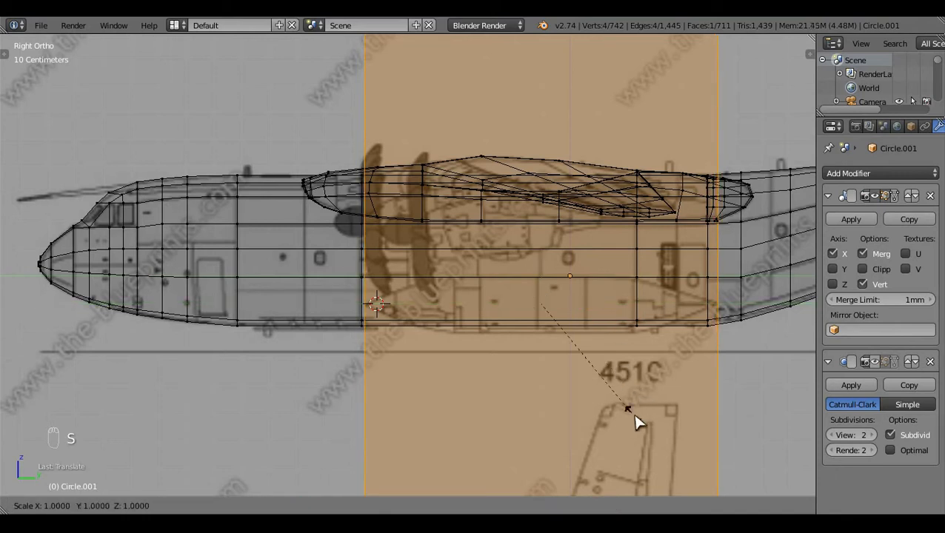
{"action": "key", "text": "z"}
{"action": "left_click", "coordinate": [595, 357]}
{"action": "key", "text": "s"}
{"action": "key", "text": "z"}
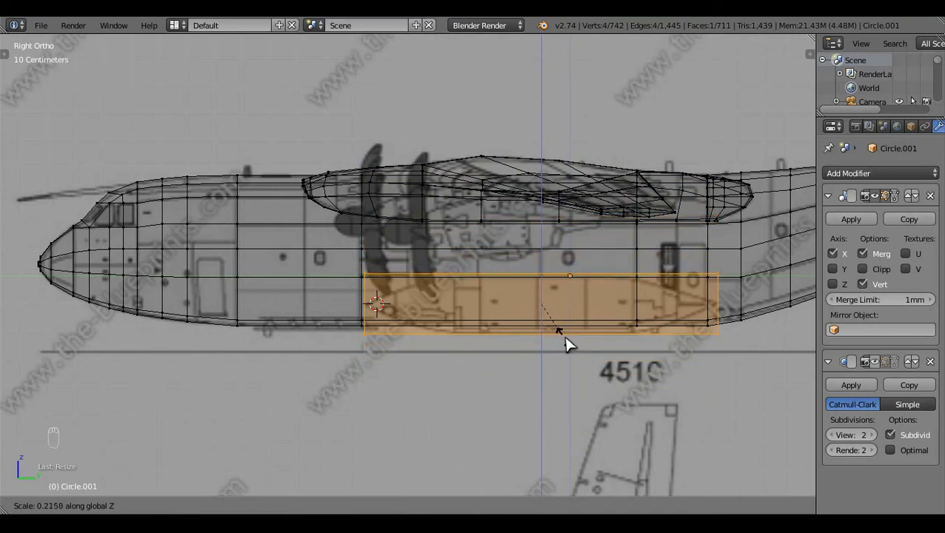
{"action": "left_click", "coordinate": [566, 343]}
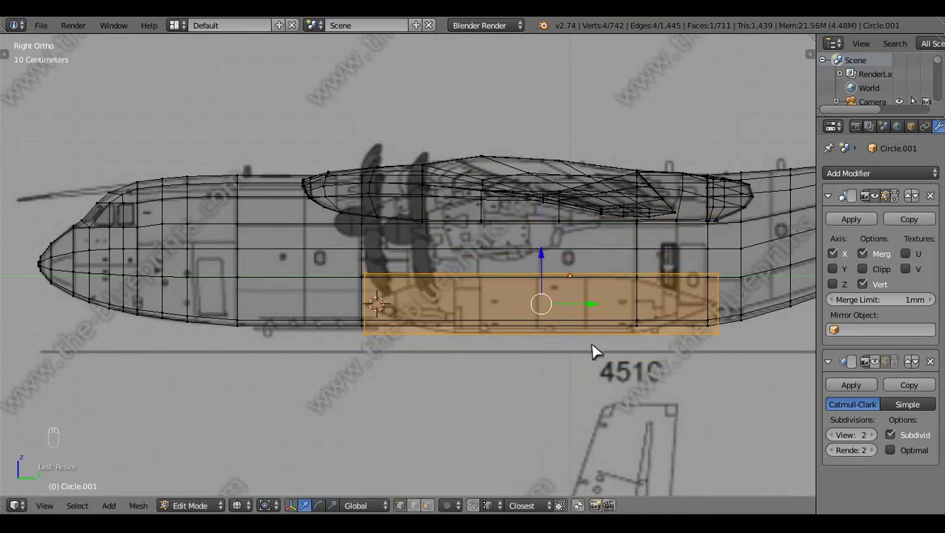
Step: Lower the plane's top edge by about 1.2 cm along Z onto the blueprint fairing's upper line
{"action": "middle_click", "coordinate": [639, 351]}
{"action": "middle_click", "coordinate": [706, 349]}
{"action": "middle_click", "coordinate": [369, 353]}
{"action": "right_click", "coordinate": [372, 355]}
{"action": "scroll", "coordinate": [527, 385], "scroll_direction": "up", "scroll_amount": 2}
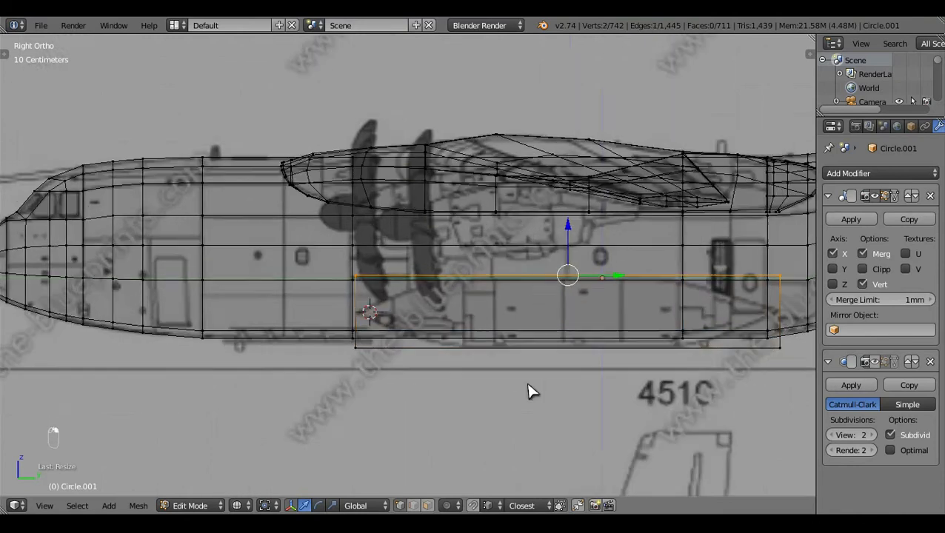
{"action": "middle_click_drag", "start_coordinate": [639, 246], "coordinate": [560, 236], "text": "shift"}
{"action": "key", "text": "a"}
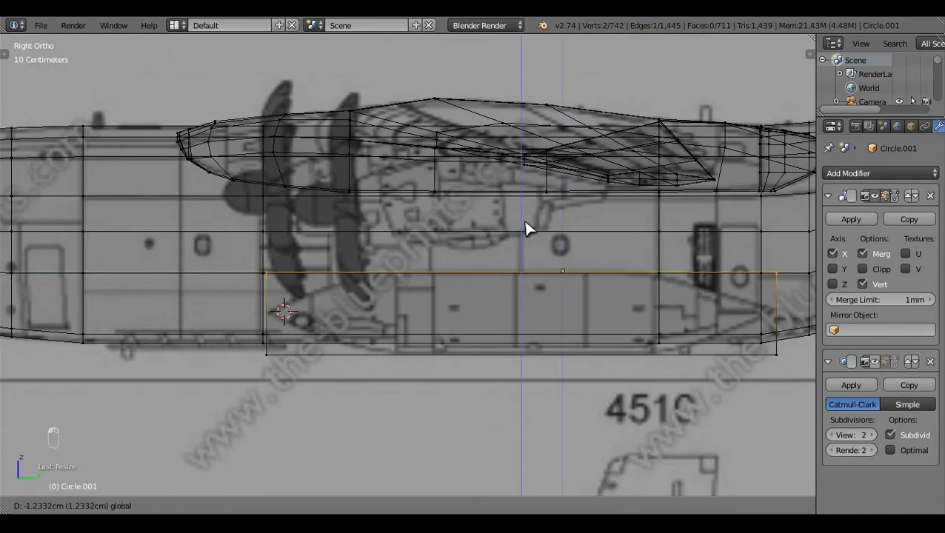
{"action": "key", "text": "z"}
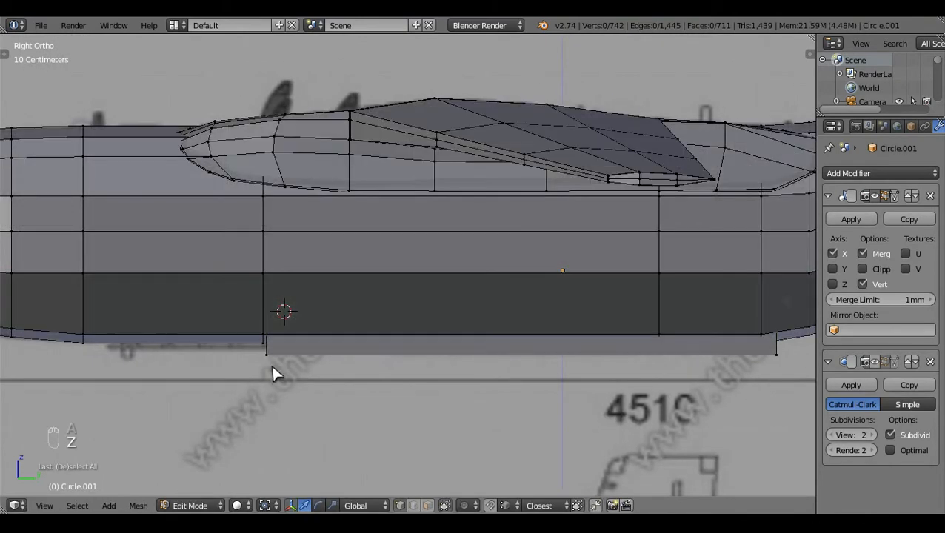
{"action": "key", "text": "z"}
{"action": "key", "text": "z"}
{"action": "key", "text": "z"}
{"action": "key", "text": "ctrl+r"}
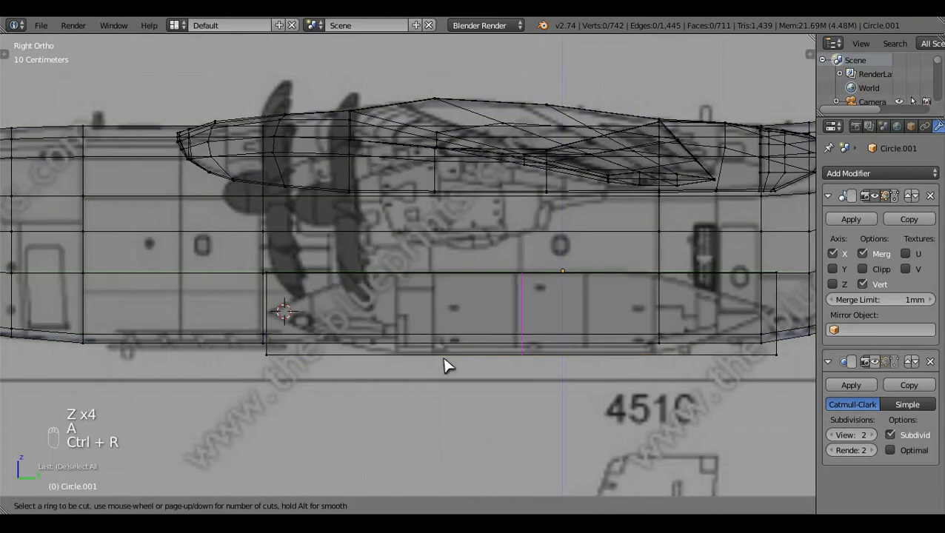
{"action": "left_click", "coordinate": [445, 365]}
{"action": "right_click", "coordinate": [444, 365]}
{"action": "key", "text": "ctrl+z"}
Step: Add three evenly spaced vertical loop cuts across the fairing plane
{"action": "key", "text": "ctrl+r"}
{"action": "scroll", "coordinate": [445, 365], "scroll_direction": "up", "scroll_amount": 2}
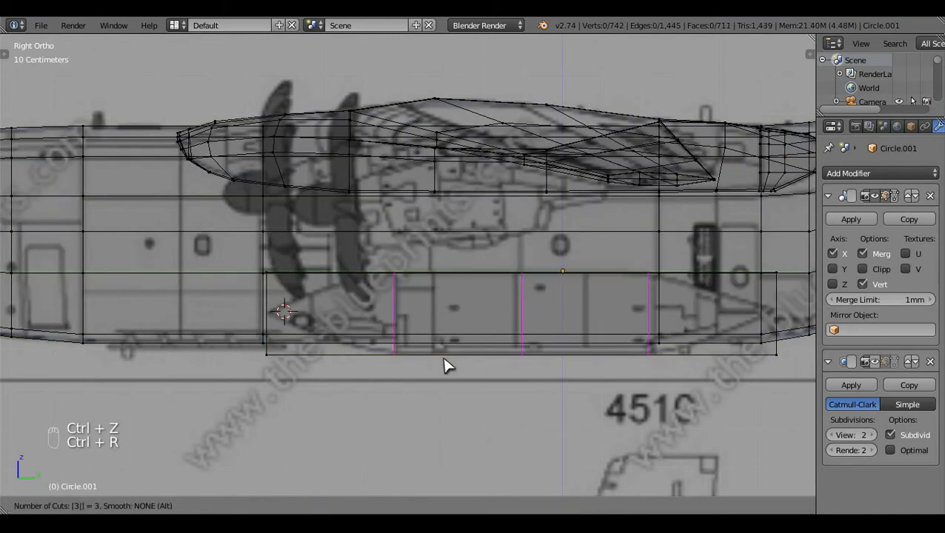
{"action": "left_click", "coordinate": [444, 364]}
{"action": "right_click", "coordinate": [446, 365]}
{"action": "key", "text": "a"}
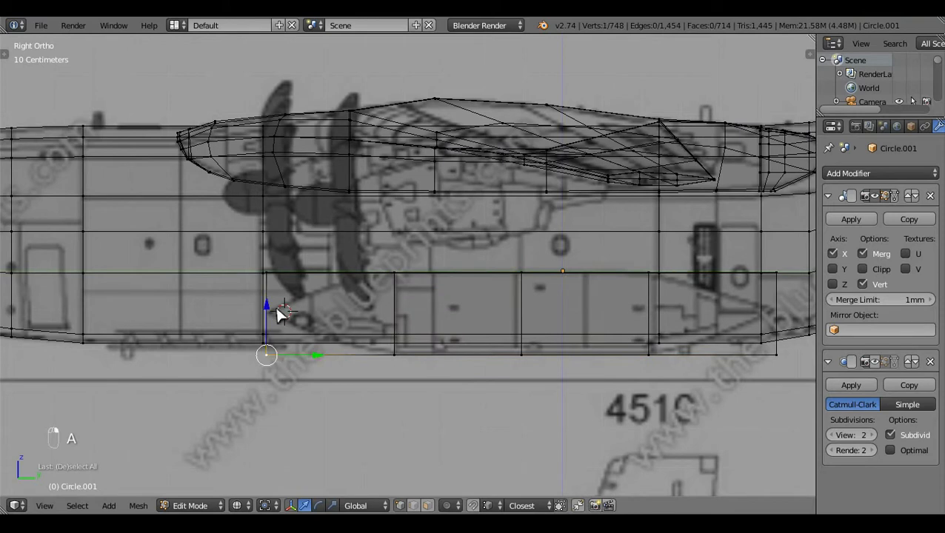
Step: Try to scale the fairing plane's front edge along Z down to nearly a point
{"action": "right_click", "coordinate": [280, 314], "text": "shift"}
{"action": "key", "text": "s"}
{"action": "key", "text": "z"}
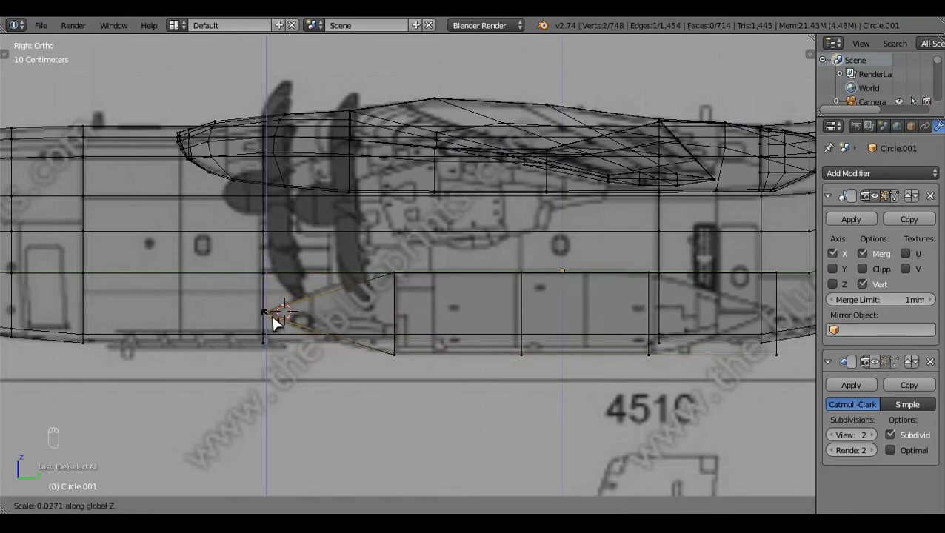
{"action": "left_click", "coordinate": [276, 320]}
{"action": "key", "text": "ctrl+z"}
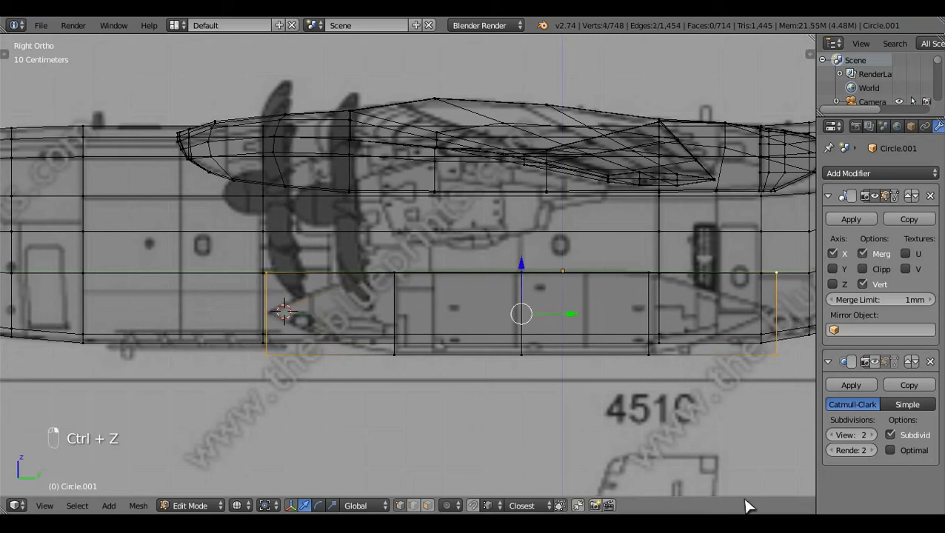
Step: Scale the fairing plane's front and rear end edges together along Z until both ends taper almost to points
{"action": "scroll", "coordinate": [614, 400], "scroll_direction": "down", "scroll_amount": 2}
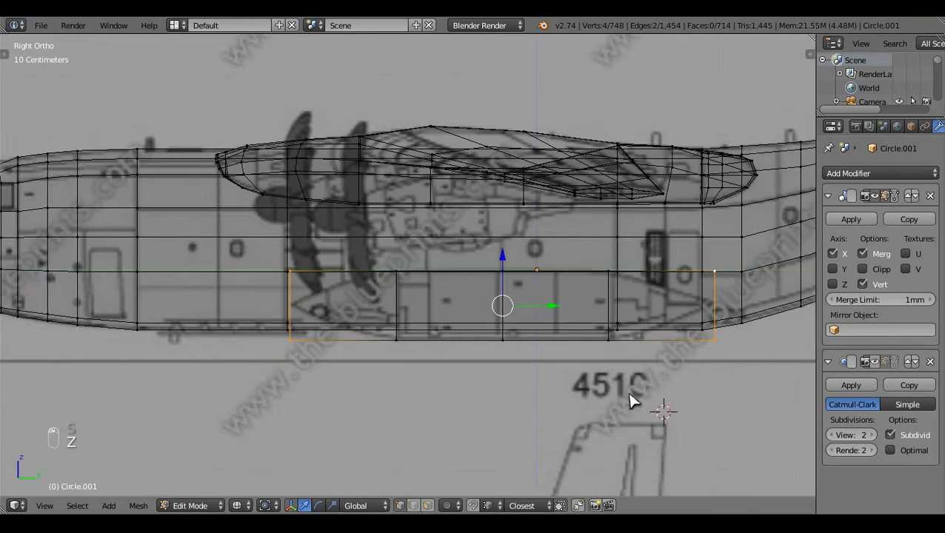
{"action": "left_click", "coordinate": [460, 376]}
{"action": "middle_click_drag", "start_coordinate": [460, 376], "coordinate": [626, 420]}
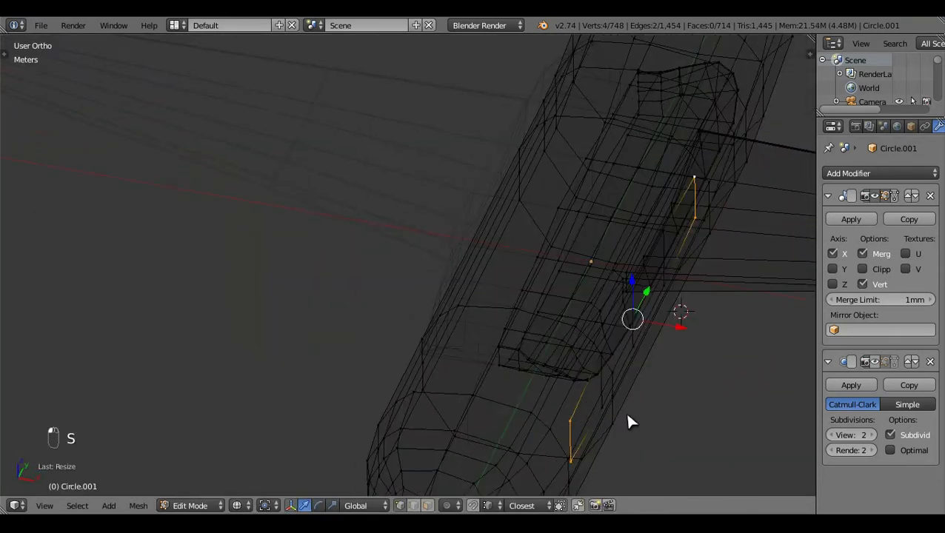
{"action": "key", "text": "KP_3"}
{"action": "key", "text": "s"}
{"action": "key", "text": "z"}
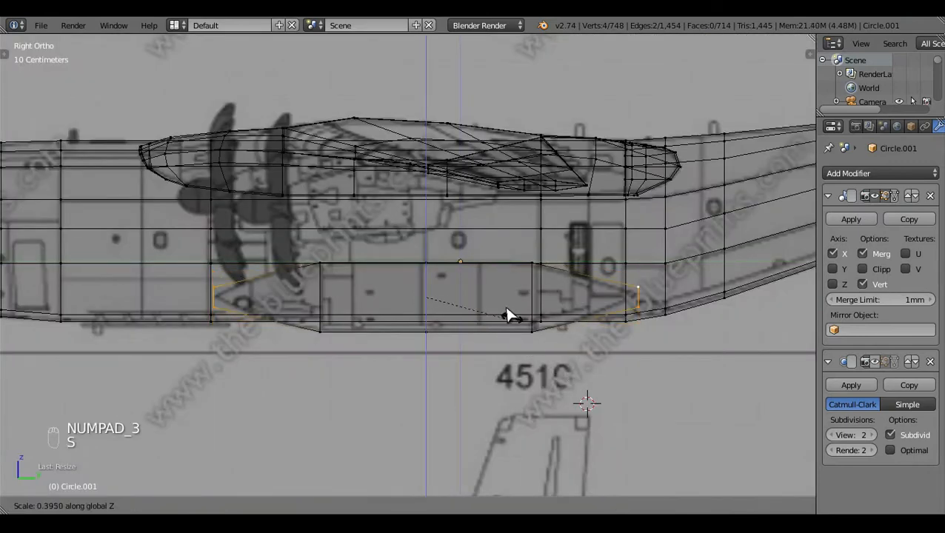
{"action": "left_click", "coordinate": [438, 311]}
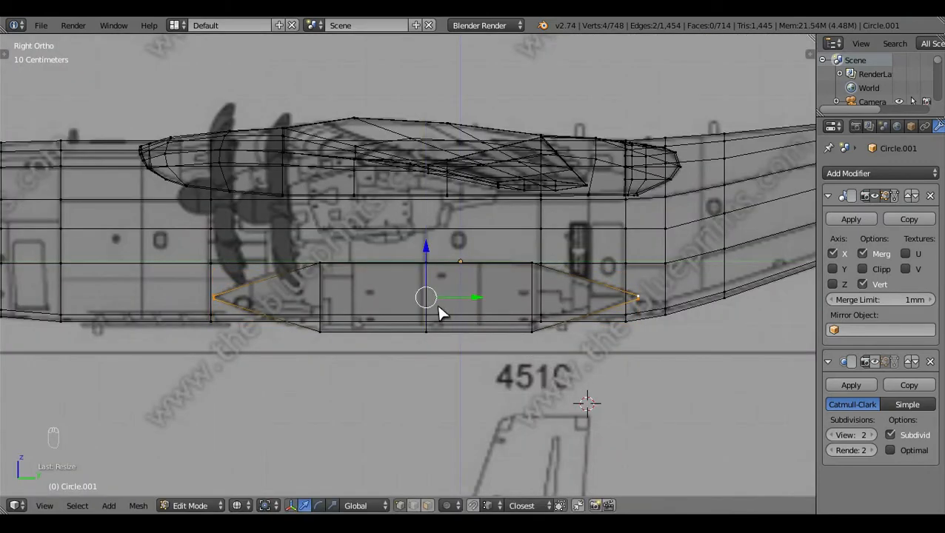
Step: Add one vertical loop cut in the middle of the front taper and one in the middle of the rear taper
{"action": "key", "text": "a"}
{"action": "key", "text": "ctrl+r"}
{"action": "left_click", "coordinate": [290, 300]}
{"action": "left_click", "coordinate": [289, 293]}
{"action": "key", "text": "a"}
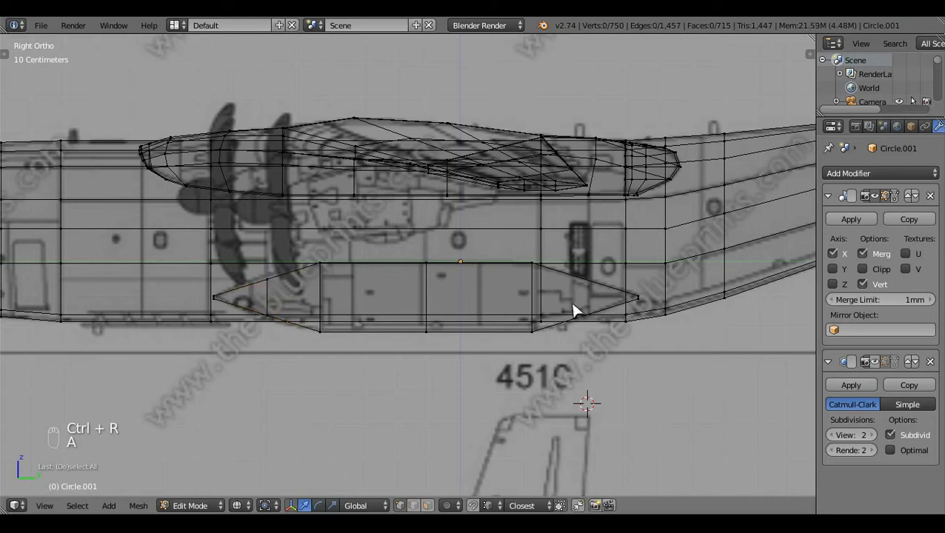
{"action": "key", "text": "ctrl+r"}
{"action": "left_click", "coordinate": [582, 304]}
{"action": "left_click", "coordinate": [582, 304]}
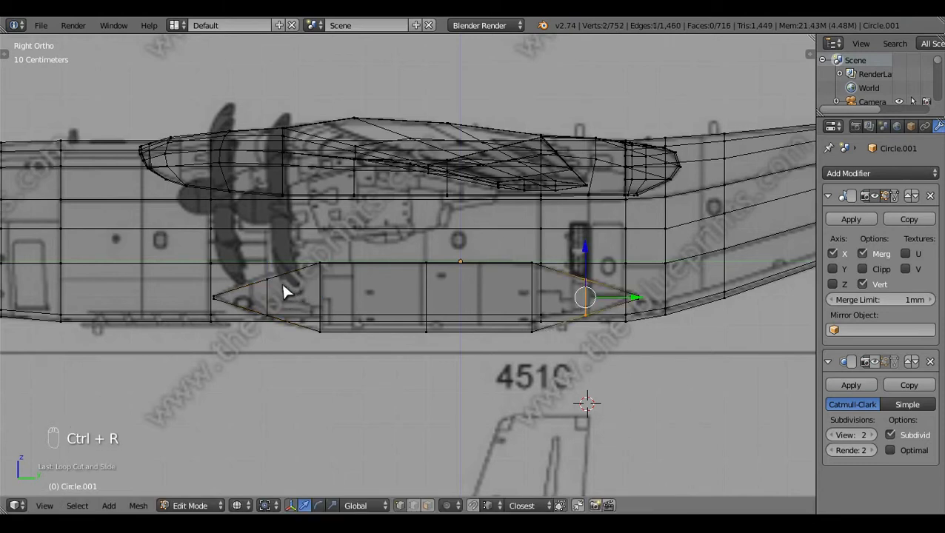
Step: Scale both taper cuts along Z to about 1.09, and the front one again to about 1.14, to round the outline
{"action": "key", "text": "s"}
{"action": "key", "text": "z"}
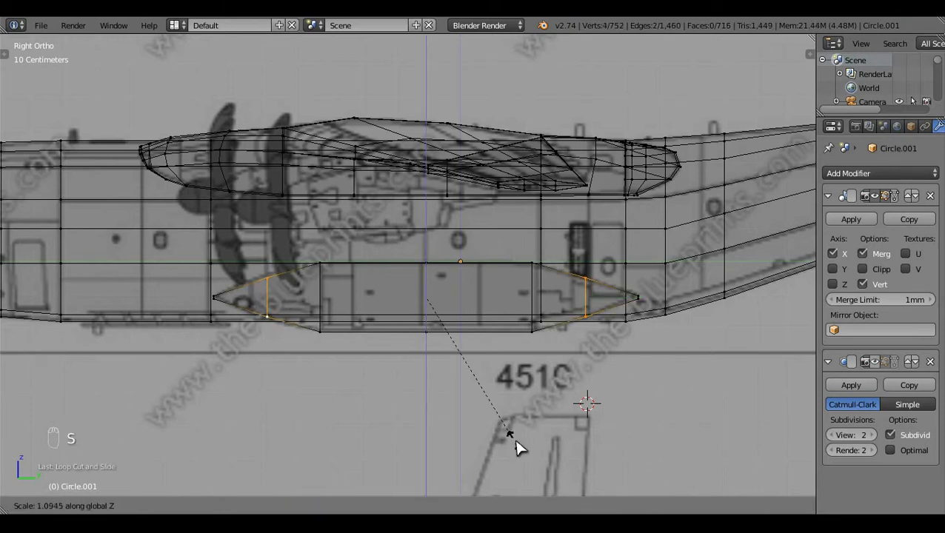
{"action": "left_click", "coordinate": [516, 447]}
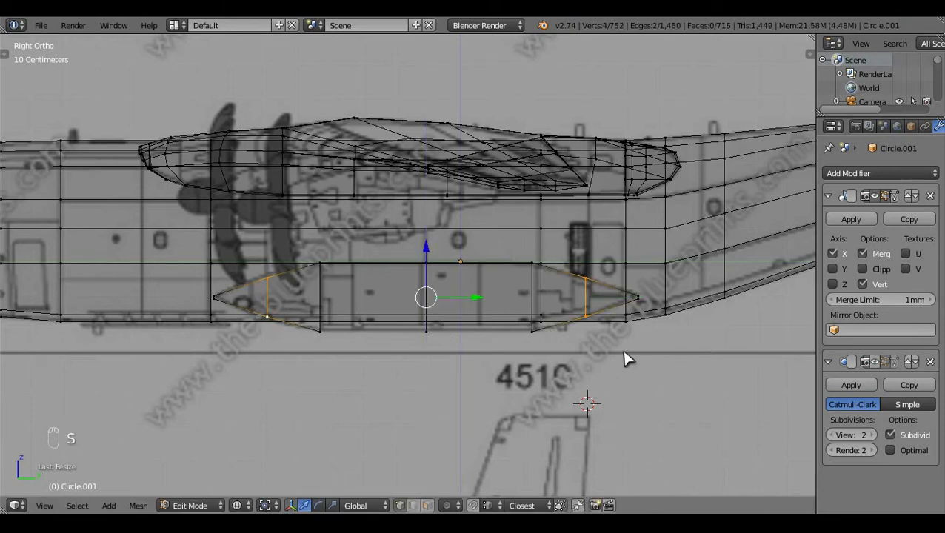
{"action": "middle_click", "coordinate": [592, 296]}
{"action": "right_click", "coordinate": [592, 296]}
{"action": "key", "text": "s"}
{"action": "key", "text": "z"}
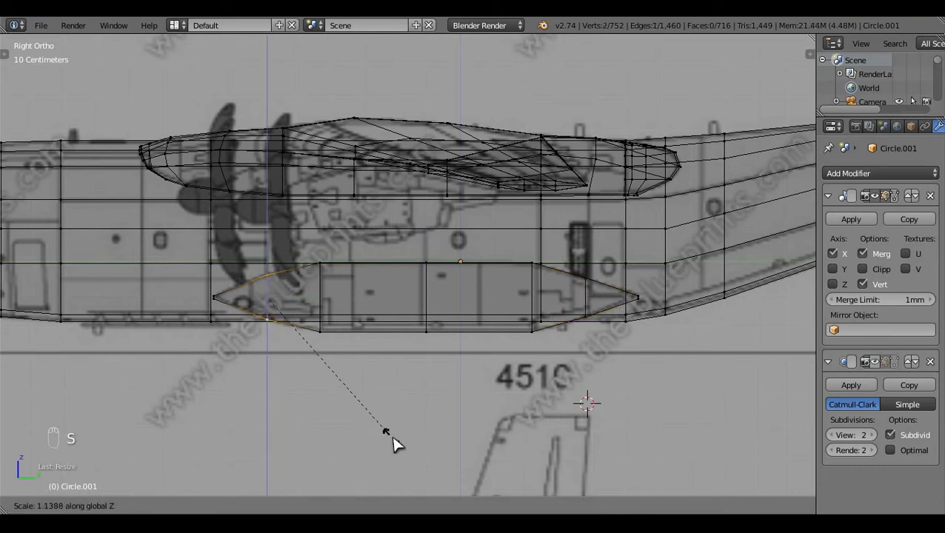
{"action": "left_click", "coordinate": [397, 447]}
Step: Select the whole linked fairing profile and extrude it about 24.5 cm outward along X to the front blueprint's outer edge
{"action": "key", "text": "a"}
{"action": "key", "text": "z"}
{"action": "middle_click_drag", "start_coordinate": [433, 380], "coordinate": [504, 306]}
{"action": "key", "text": "KP_1"}
{"action": "key", "text": "a"}
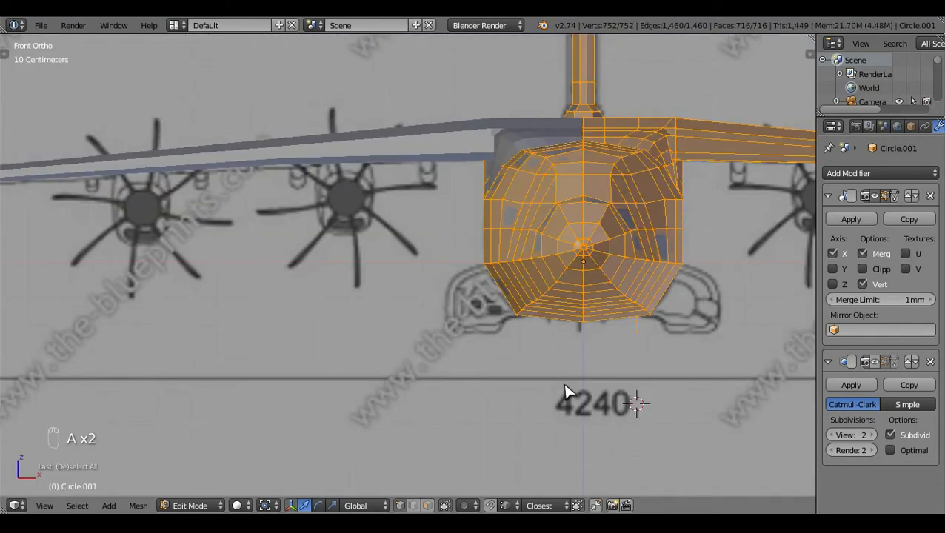
{"action": "key", "text": "a"}
{"action": "middle_click_drag", "start_coordinate": [680, 360], "coordinate": [626, 340]}
{"action": "right_click", "coordinate": [586, 311]}
{"action": "key", "text": "ctrl+l"}
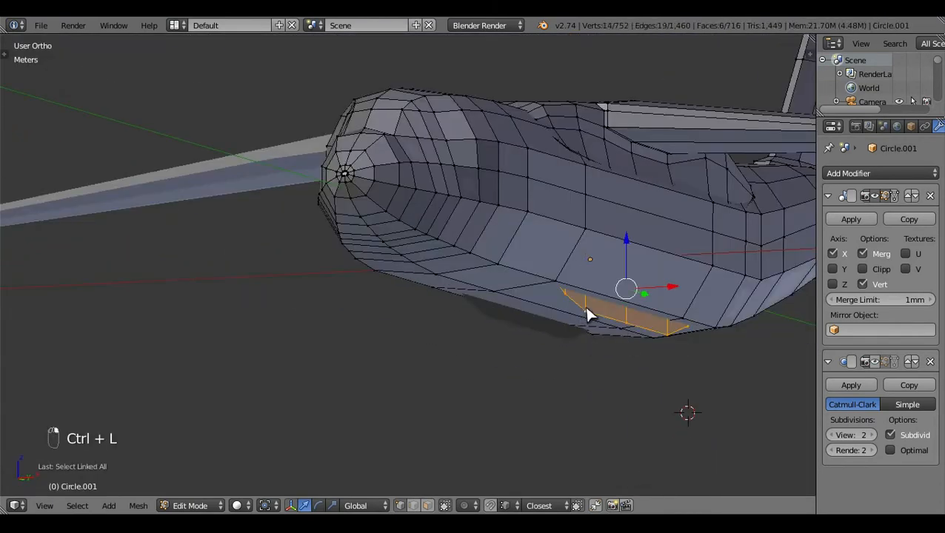
{"action": "key", "text": "KP_1"}
{"action": "key", "text": "z"}
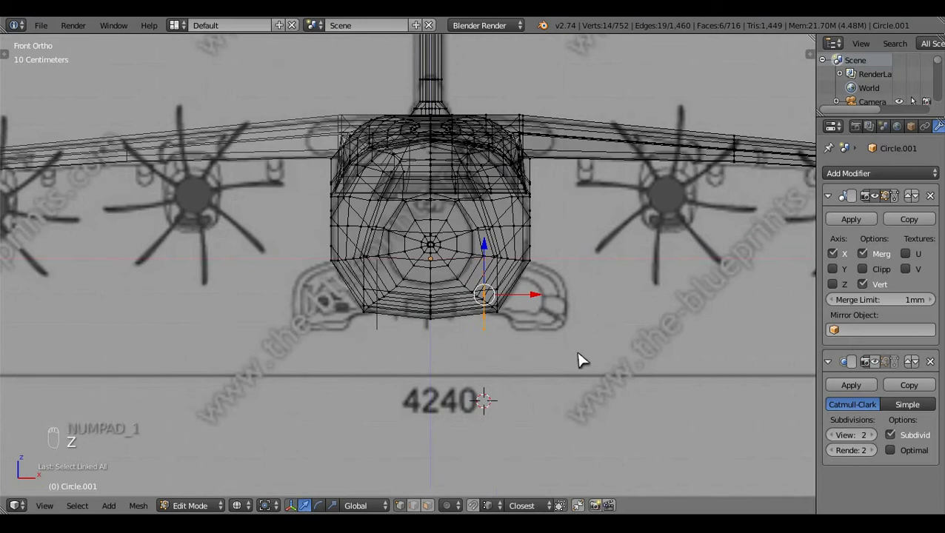
{"action": "key", "text": "e"}
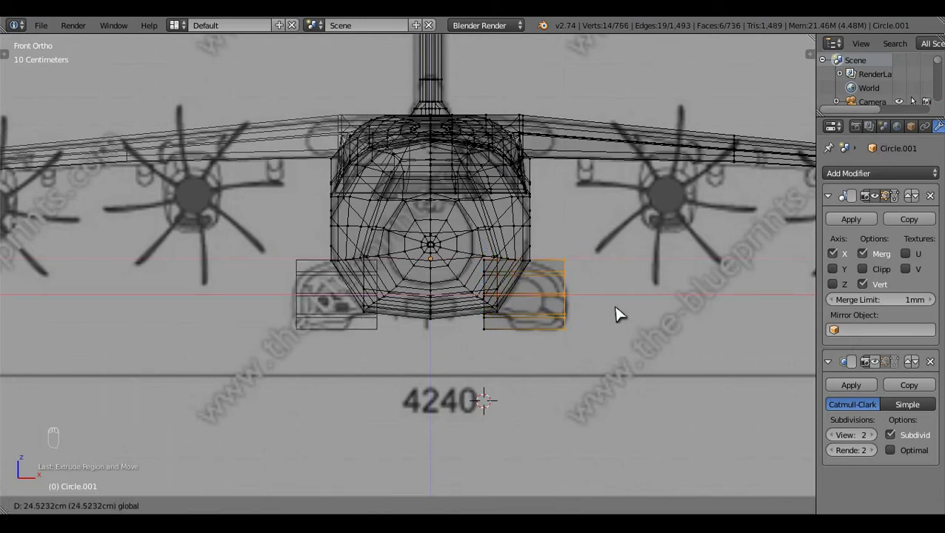
{"action": "left_click", "coordinate": [620, 317]}
Step: Select the fairing's inner edge loop and move it outward along X toward the fuselage's lower side in front view
{"action": "key", "text": "a"}
{"action": "key", "text": "z"}
{"action": "mouse_move", "coordinate": [622, 299]}
{"action": "middle_mouse_down"}
{"action": "mouse_move", "coordinate": [334, 284]}
{"action": "mouse_move", "coordinate": [602, 280]}
{"action": "mouse_move", "coordinate": [607, 267]}
{"action": "mouse_move", "coordinate": [612, 293]}
{"action": "mouse_move", "coordinate": [643, 275]}
{"action": "mouse_move", "coordinate": [621, 277]}
{"action": "middle_mouse_up"}
{"action": "left_click", "coordinate": [415, 507]}
{"action": "scroll", "coordinate": [524, 324], "scroll_direction": "up", "scroll_amount": 1}
{"action": "right_click", "coordinate": [518, 327], "text": "alt"}
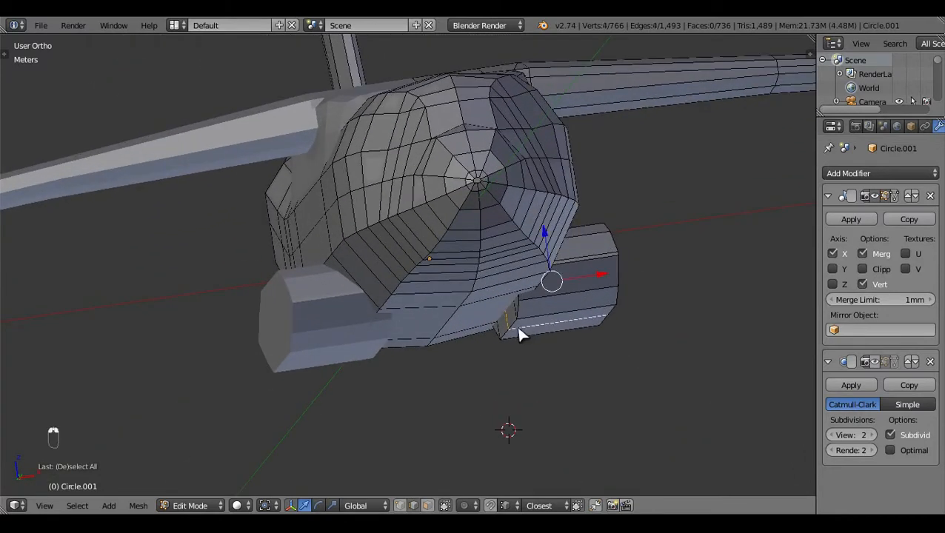
{"action": "key", "text": "a"}
{"action": "right_click", "coordinate": [511, 323], "text": "alt"}
{"action": "key", "text": "z"}
{"action": "middle_click_drag", "start_coordinate": [506, 317], "coordinate": [562, 255]}
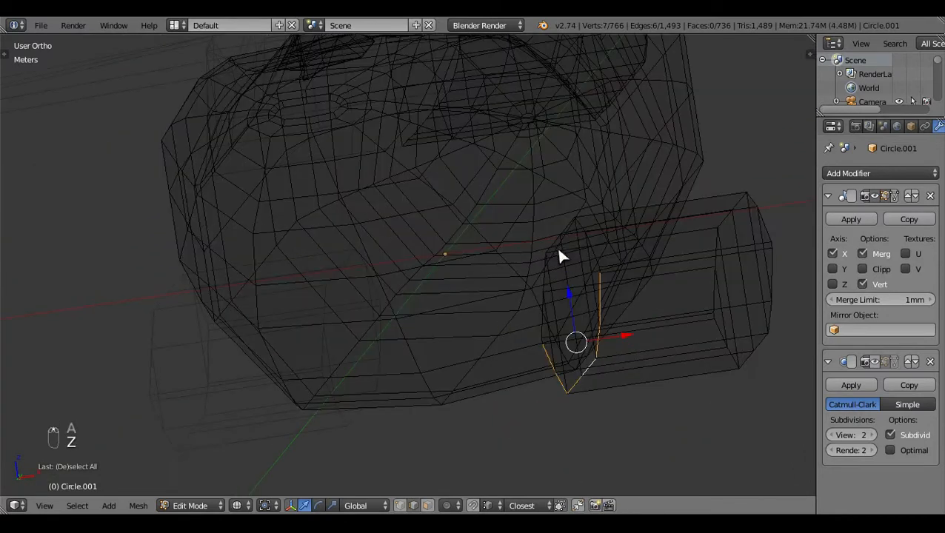
{"action": "key", "text": "KP_1"}
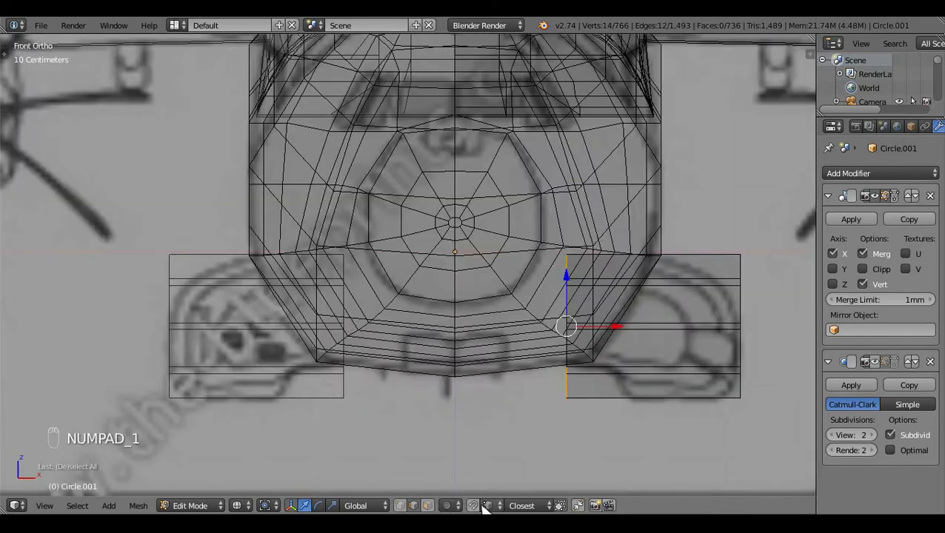
{"action": "left_click_drag", "start_coordinate": [620, 331], "coordinate": [668, 348]}
{"action": "scroll", "coordinate": [643, 409], "scroll_direction": "down", "scroll_amount": 2}
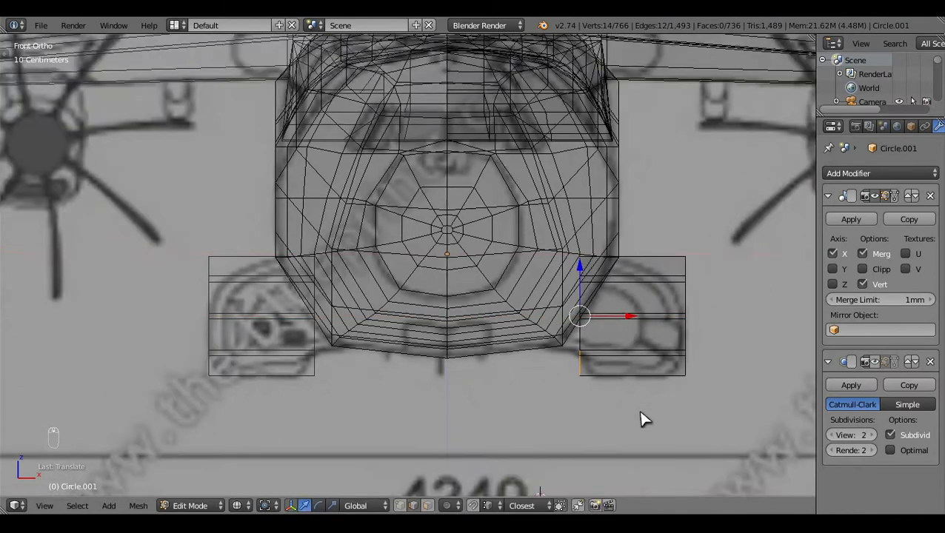
Step: Hide the linked fuselage mesh to expose the fairing's inner side in the left view
{"action": "middle_click_drag", "start_coordinate": [320, 349], "coordinate": [378, 326]}
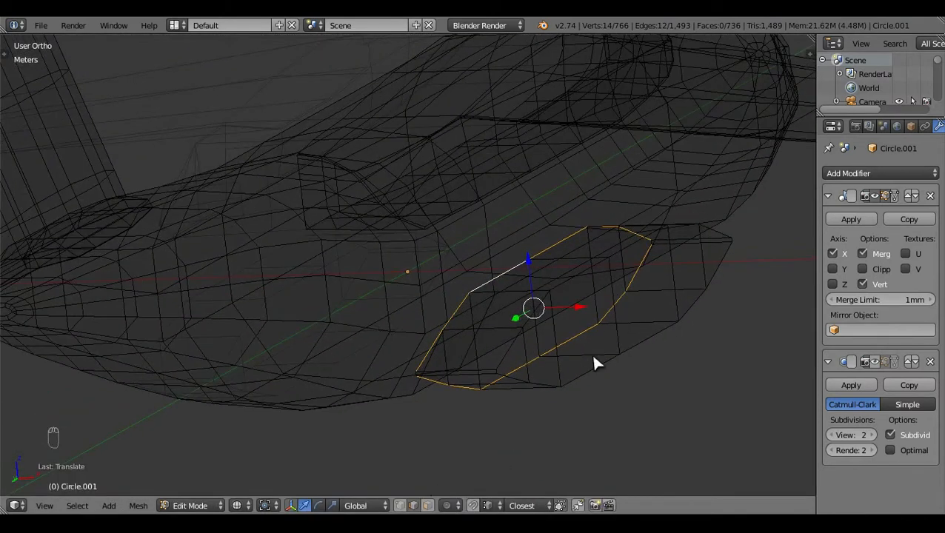
{"action": "key", "text": "a"}
{"action": "key", "text": "z"}
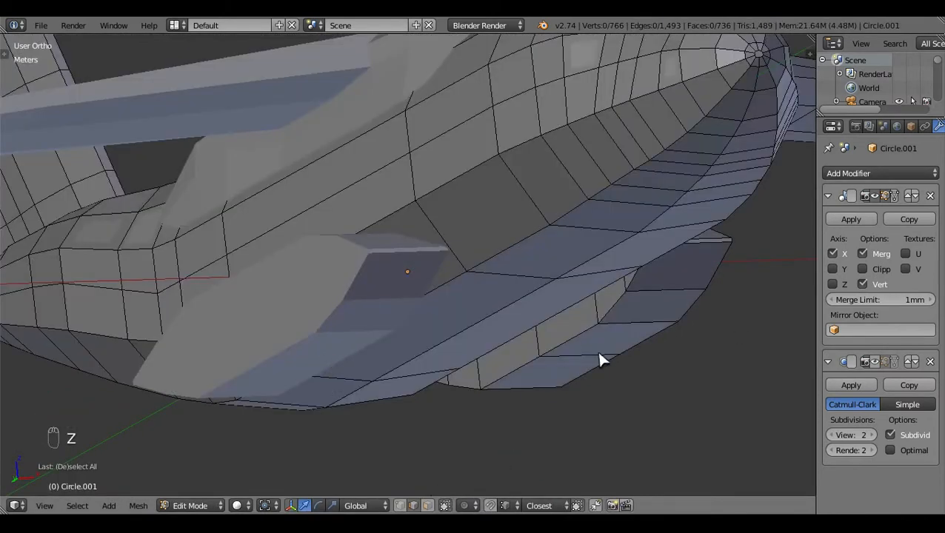
{"action": "key", "text": "ctrl+KP_3"}
{"action": "scroll", "coordinate": [448, 389], "scroll_direction": "up", "scroll_amount": 2}
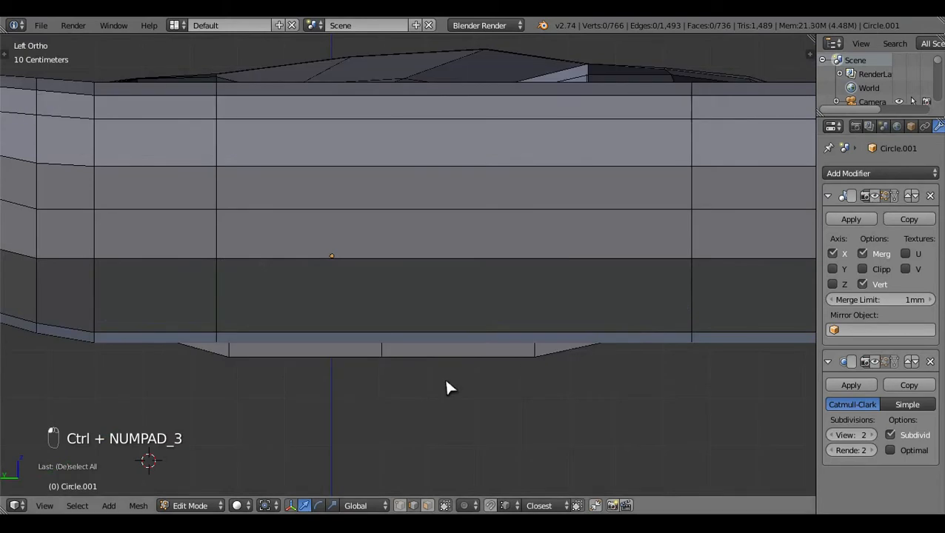
{"action": "right_click", "coordinate": [667, 273]}
{"action": "key", "text": "ctrl+l"}
{"action": "key", "text": "h"}
Step: Knife-cut a lengthwise line across the fairing's inner side, joining the lower vertices of the front and rear taper cuts
{"action": "key", "text": "k"}
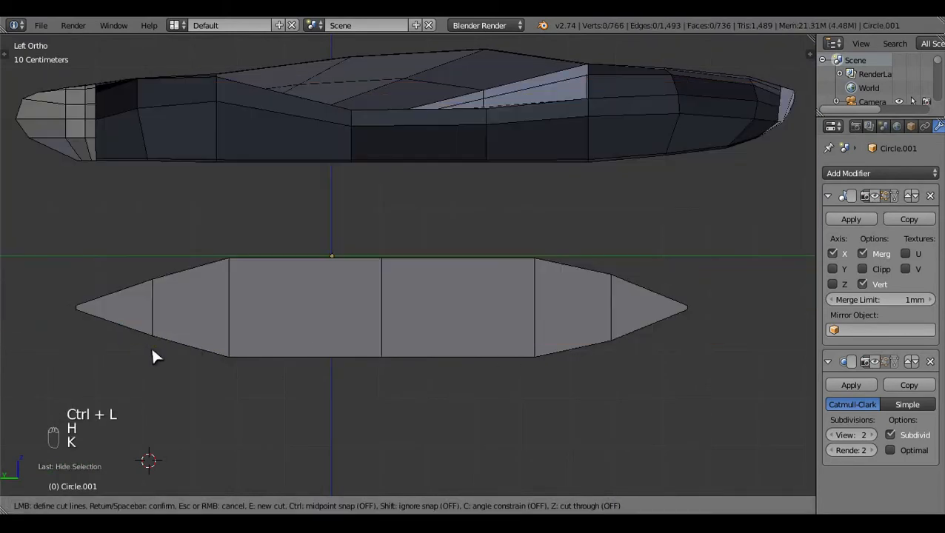
{"action": "left_click", "coordinate": [152, 337]}
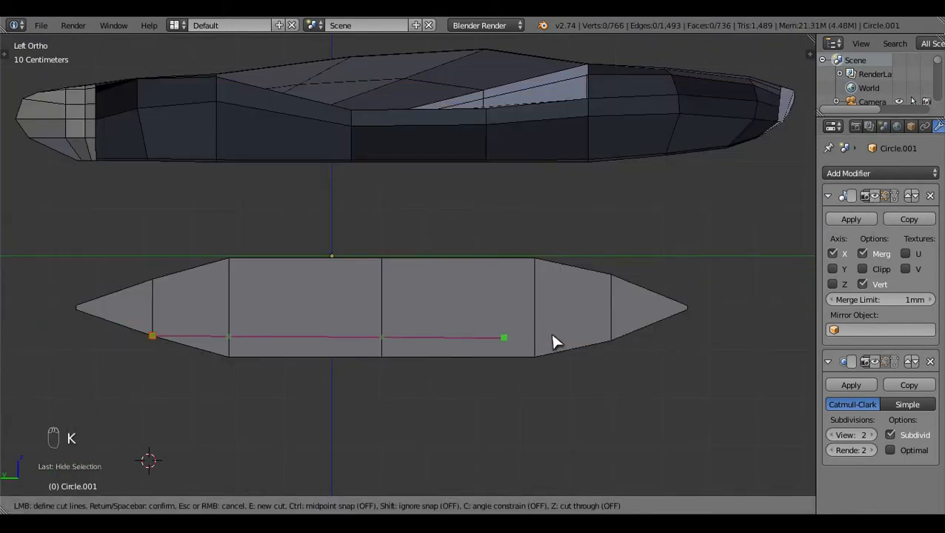
{"action": "left_click", "coordinate": [611, 341]}
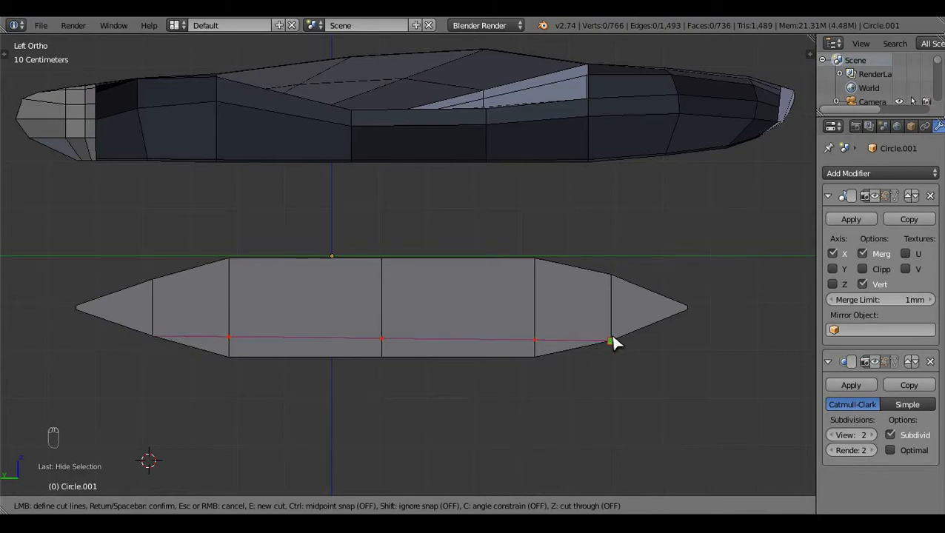
{"action": "key", "text": "Return"}
{"action": "key", "text": "z"}
{"action": "key", "text": "a"}
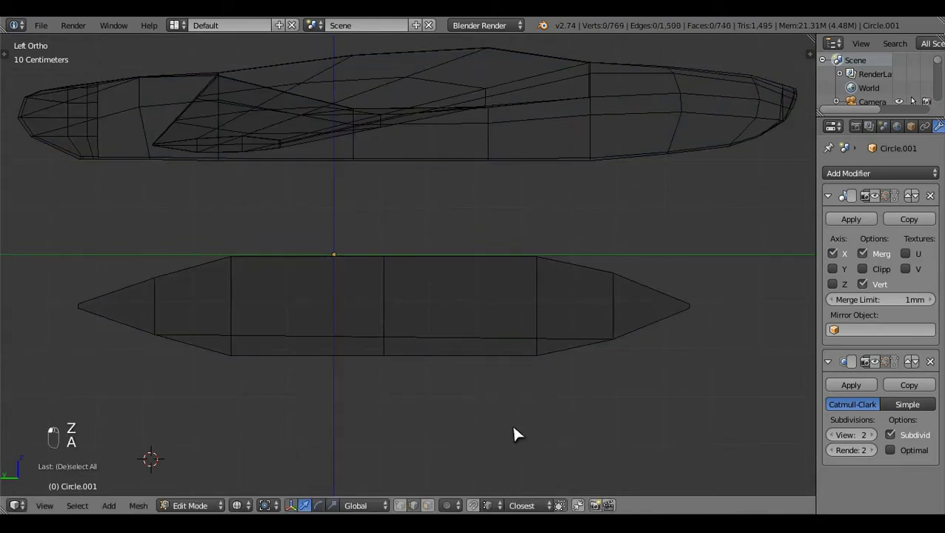
Step: Select the lower knife-cut line, flatten it to 0 along Z, and align it in height with the front taper's lower vertex
{"action": "middle_click_drag", "start_coordinate": [468, 445], "coordinate": [563, 425], "text": "shift"}
{"action": "key", "text": "KP_3"}
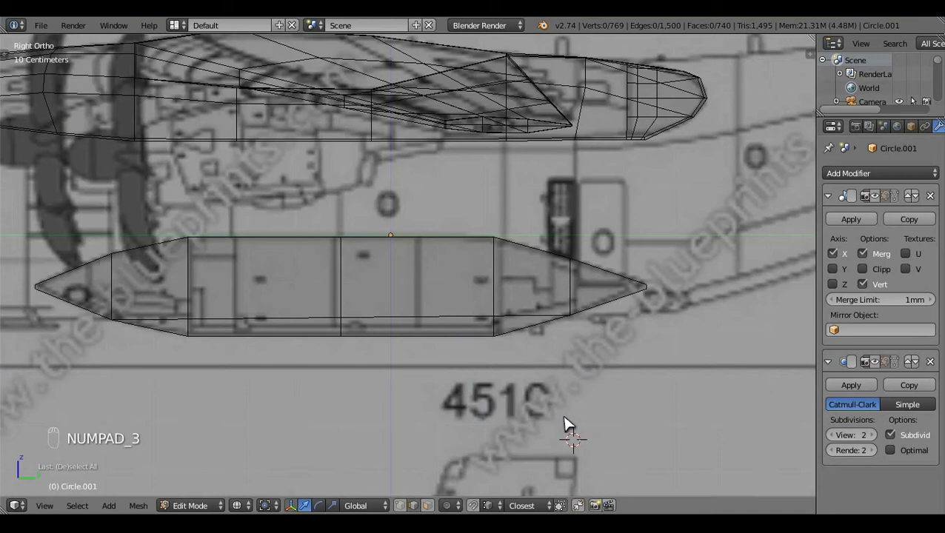
{"action": "key", "text": "KP_1"}
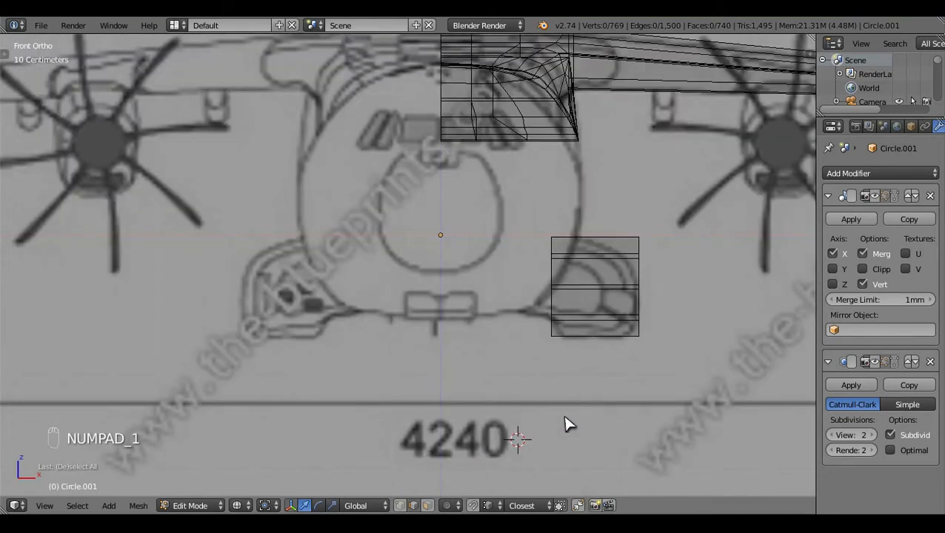
{"action": "key", "text": "KP_3"}
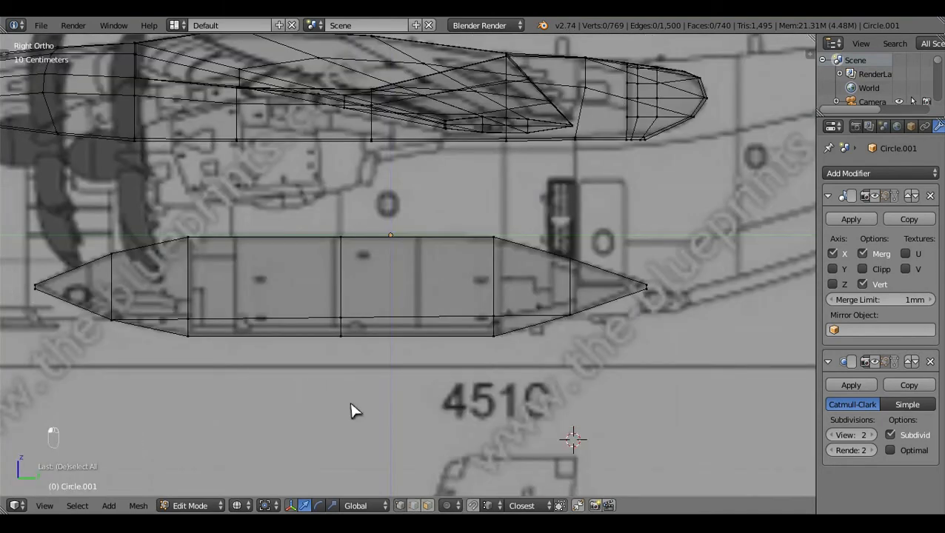
{"action": "key", "text": "b"}
{"action": "left_click_drag", "start_coordinate": [587, 323], "coordinate": [560, 303]}
{"action": "middle_click_drag", "start_coordinate": [511, 389], "coordinate": [574, 390], "text": "shift"}
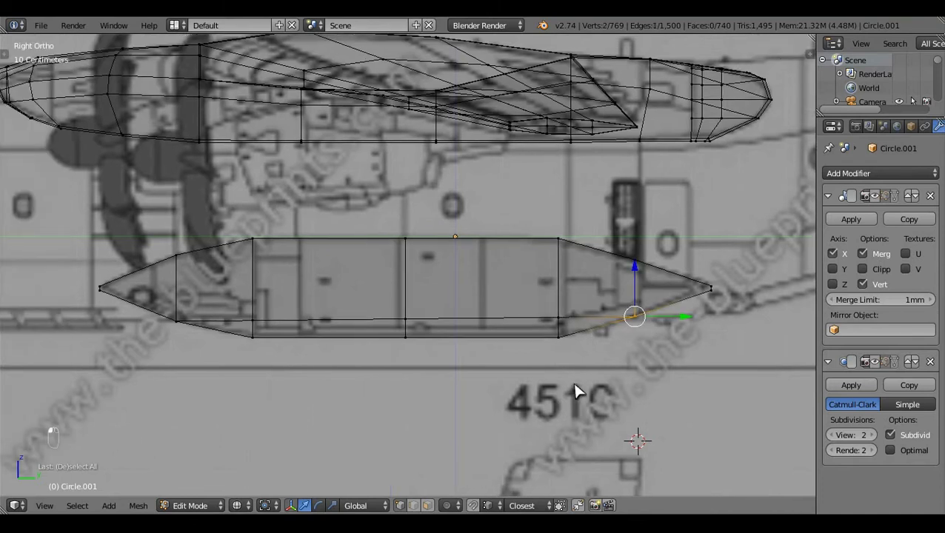
{"action": "key", "text": "b"}
{"action": "left_click_drag", "start_coordinate": [234, 308], "coordinate": [641, 332]}
{"action": "key", "text": "s"}
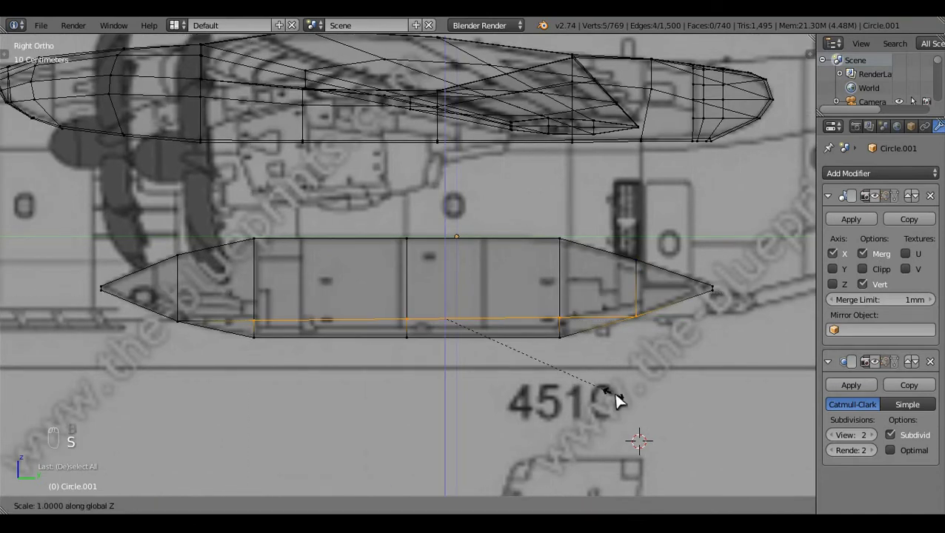
{"action": "key", "text": "z"}
{"action": "key", "text": "0"}
{"action": "key", "text": "Return"}
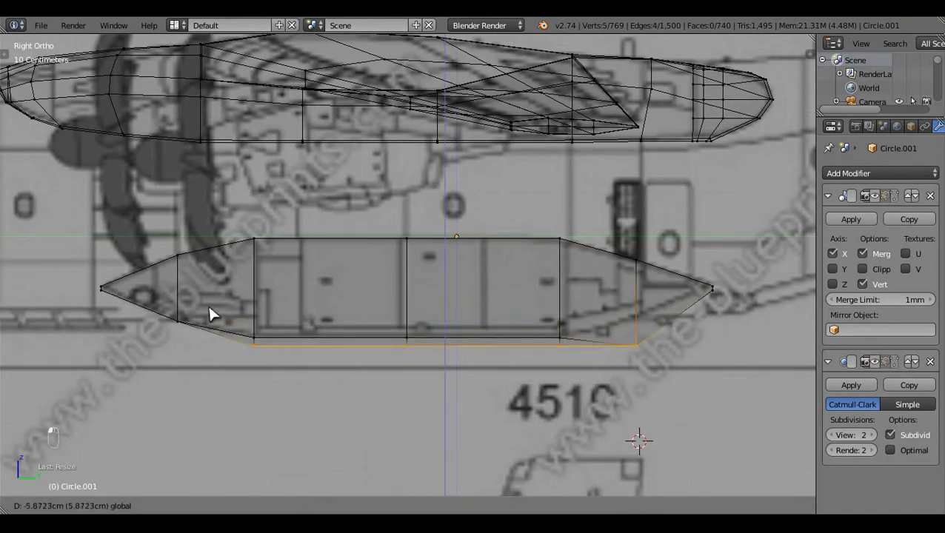
{"action": "key", "text": "a"}
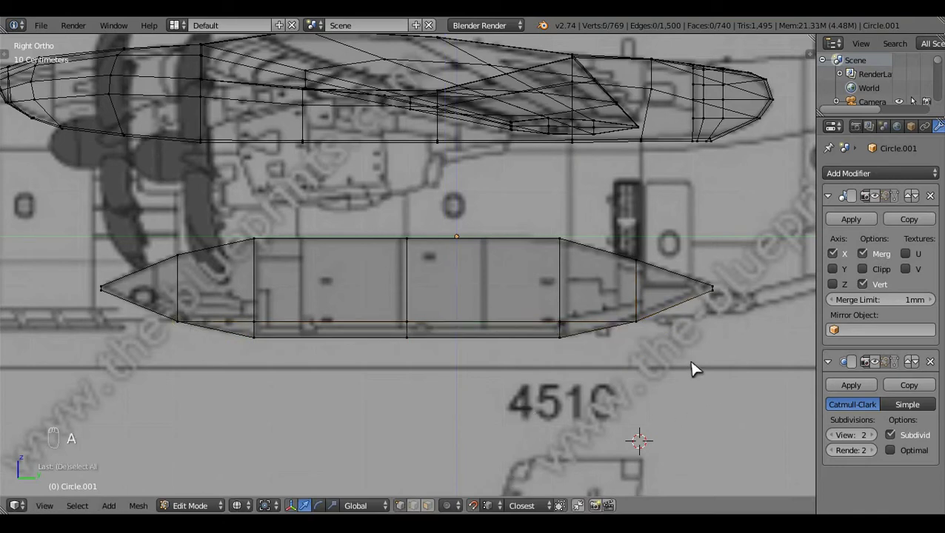
Step: Raise the fairing's rear tip vertices about 7 mm along Z, and raise the front tip vertices slightly as well
{"action": "left_click", "coordinate": [726, 303]}
{"action": "right_click", "coordinate": [730, 282]}
{"action": "key", "text": "a"}
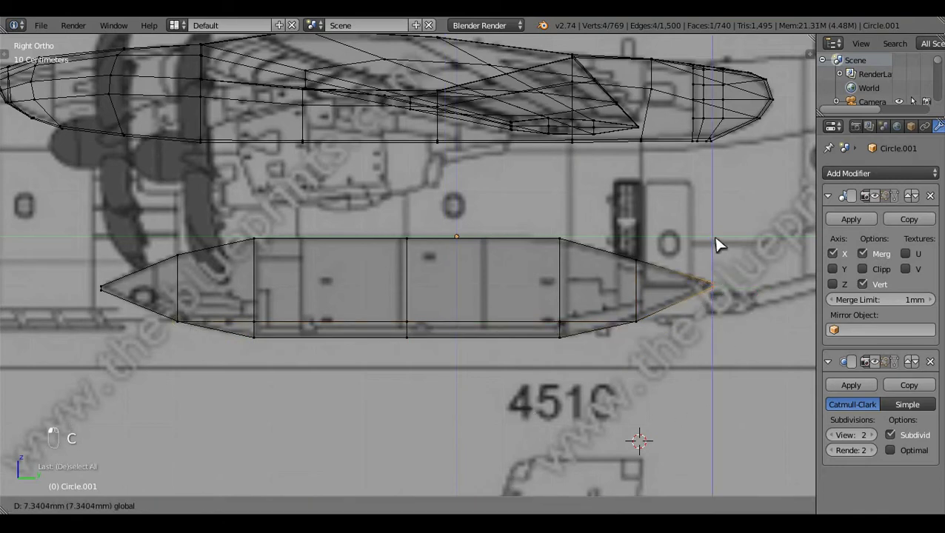
{"action": "key", "text": "c"}
{"action": "left_click", "coordinate": [99, 298]}
{"action": "right_click", "coordinate": [100, 293]}
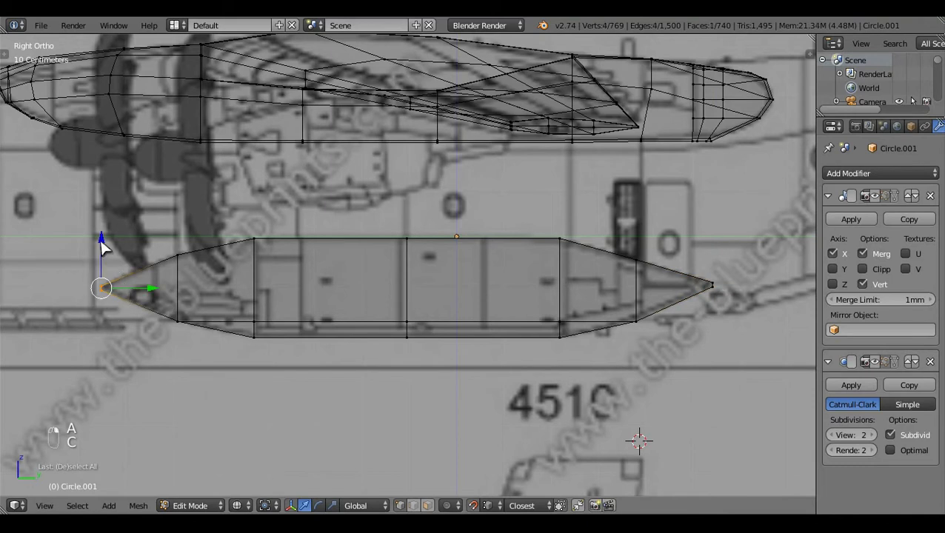
{"action": "left_click_drag", "start_coordinate": [101, 241], "coordinate": [102, 238]}
{"action": "key", "text": "a"}
Step: Select the row of inner faces above the knife cut and extrude them inward along X under the fuselage
{"action": "key", "text": "z"}
{"action": "scroll", "coordinate": [519, 333], "scroll_direction": "down", "scroll_amount": 4}
{"action": "mouse_move", "coordinate": [426, 296]}
{"action": "middle_mouse_down"}
{"action": "mouse_move", "coordinate": [384, 274]}
{"action": "mouse_move", "coordinate": [534, 268]}
{"action": "middle_mouse_up"}
{"action": "left_click", "coordinate": [427, 506]}
{"action": "scroll", "coordinate": [427, 290], "scroll_direction": "up", "scroll_amount": 2}
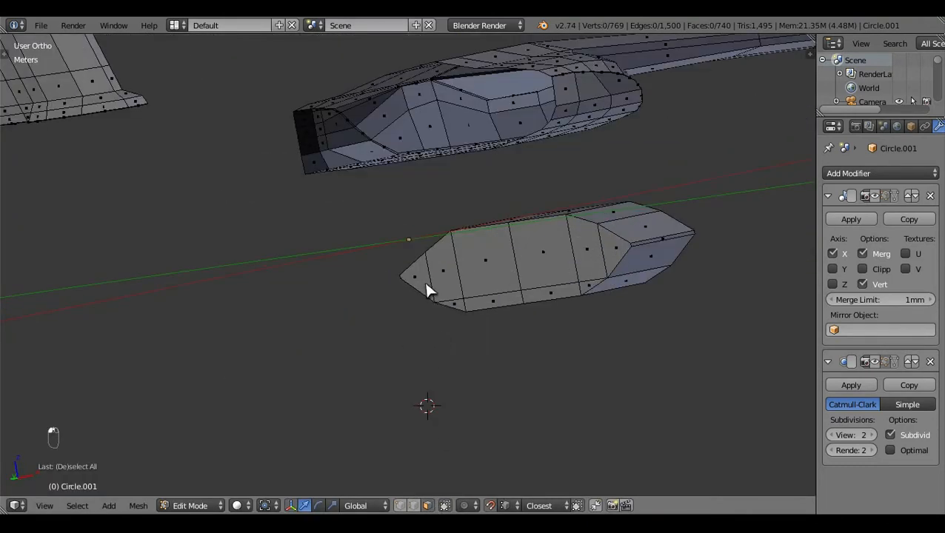
{"action": "right_click", "coordinate": [616, 248], "text": "ctrl"}
{"action": "key", "text": "KP_1"}
{"action": "key", "text": "e"}
{"action": "right_click", "coordinate": [583, 335]}
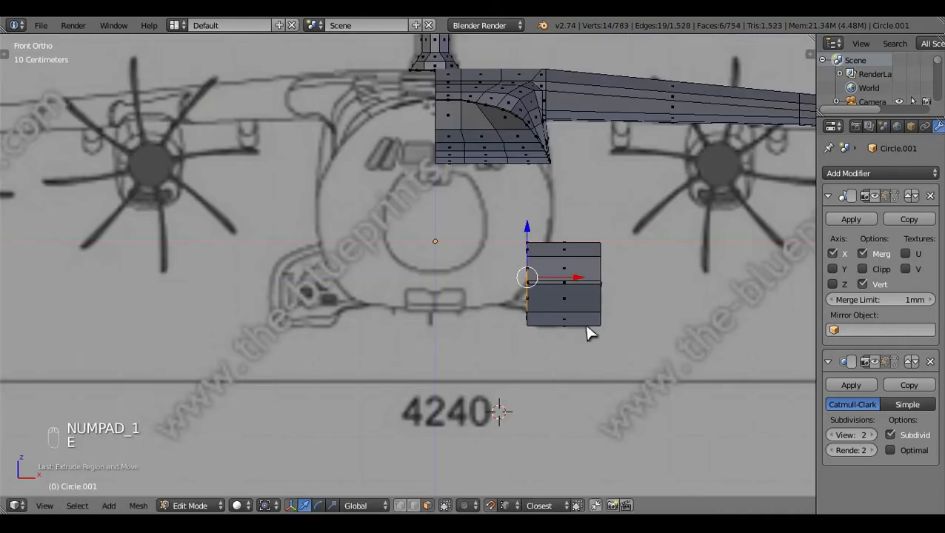
{"action": "key", "text": "z"}
{"action": "left_click_drag", "start_coordinate": [574, 280], "coordinate": [542, 286]}
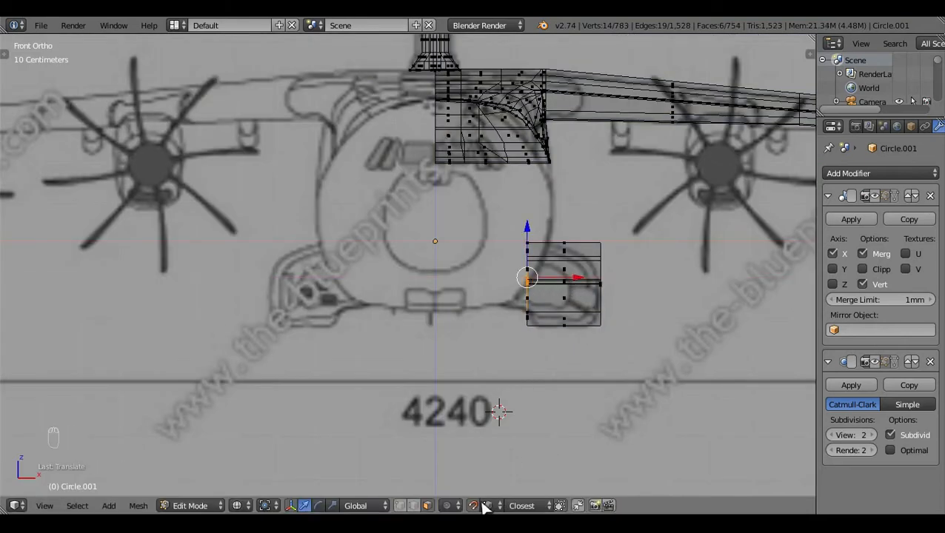
{"action": "scroll", "coordinate": [557, 408], "scroll_direction": "up", "scroll_amount": 2}
{"action": "left_click_drag", "start_coordinate": [631, 283], "coordinate": [580, 296]}
{"action": "key", "text": "a"}
{"action": "key", "text": "z"}
Step: Select the lower inner edges of the extruded section and raise them along Z toward the fuselage's underside in front view
{"action": "middle_click_drag", "start_coordinate": [380, 323], "coordinate": [472, 291]}
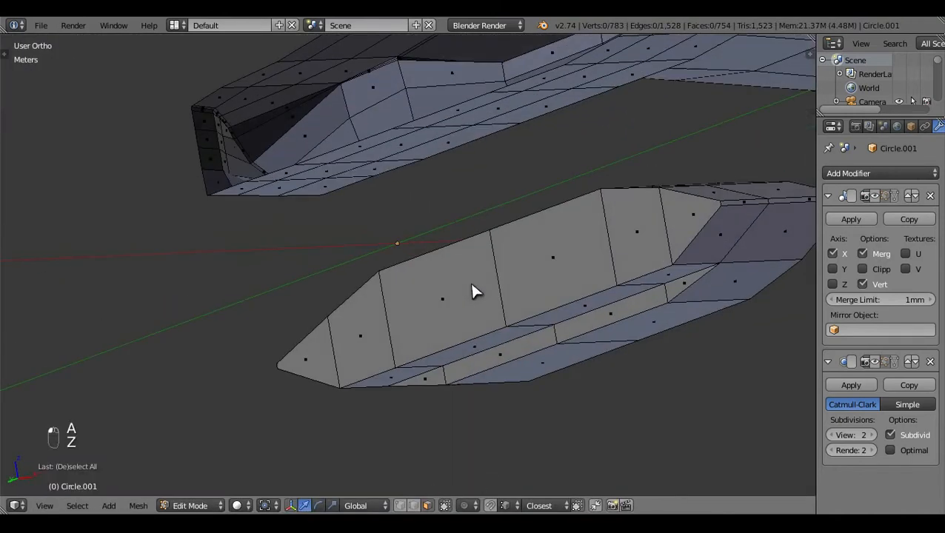
{"action": "right_click", "coordinate": [376, 379], "text": "ctrl"}
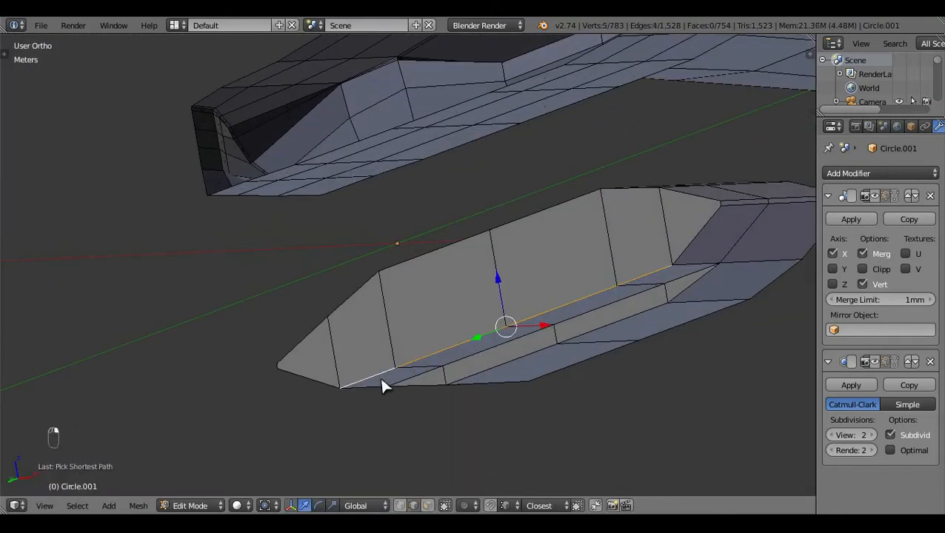
{"action": "key", "text": "KP_1"}
{"action": "key", "text": "z"}
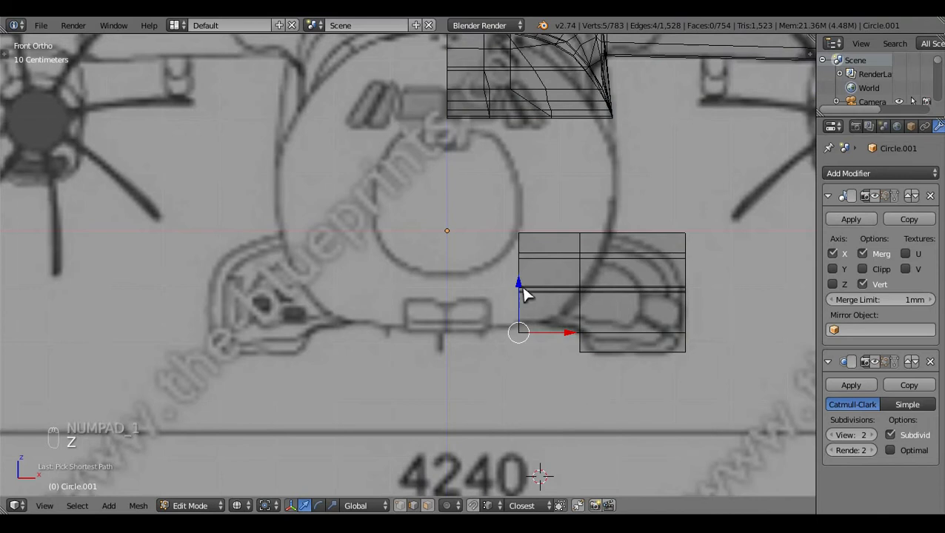
{"action": "key", "text": "a"}
{"action": "key", "text": "z"}
Step: Reveal the hidden fuselage mesh and clear the selection
{"action": "key", "text": "alt+h"}
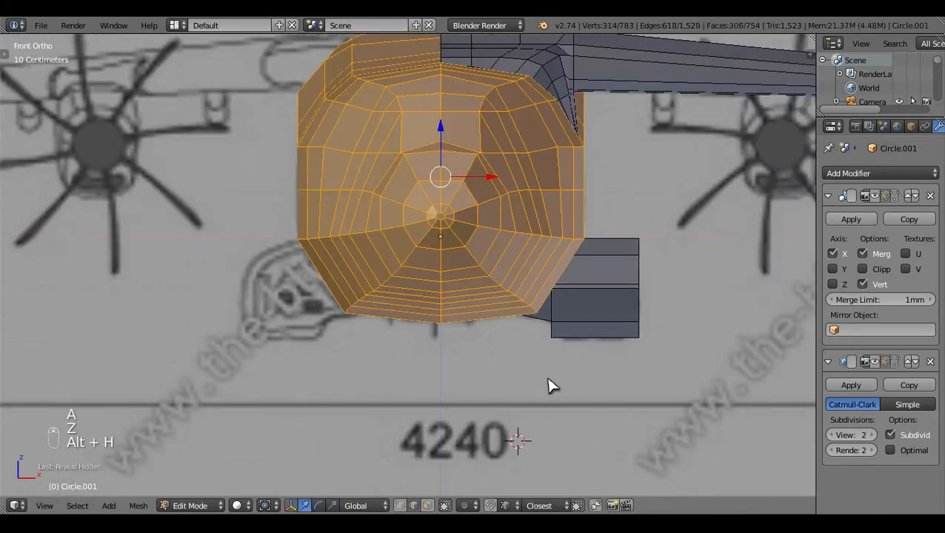
{"action": "key", "text": "a"}
{"action": "key", "text": "z"}
{"action": "key", "text": "z"}
{"action": "middle_click_drag", "start_coordinate": [679, 257], "coordinate": [547, 246]}
{"action": "scroll", "coordinate": [557, 258], "scroll_direction": "up", "scroll_amount": 3}
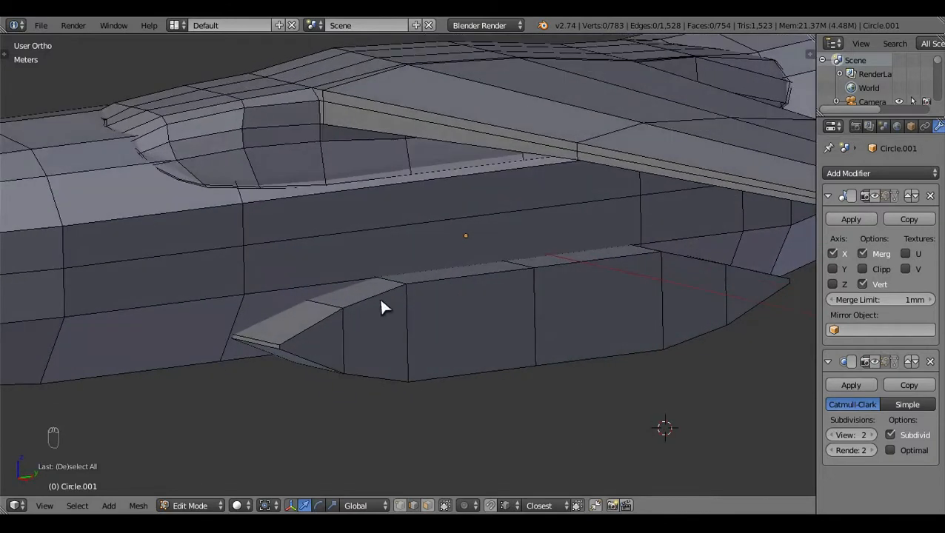
Step: Try lowering the fairing's upper outer edge path along Z in front view
{"action": "right_click", "coordinate": [381, 308]}
{"action": "right_click", "coordinate": [682, 262], "text": "ctrl"}
{"action": "key", "text": "KP_1"}
{"action": "key", "text": "z"}
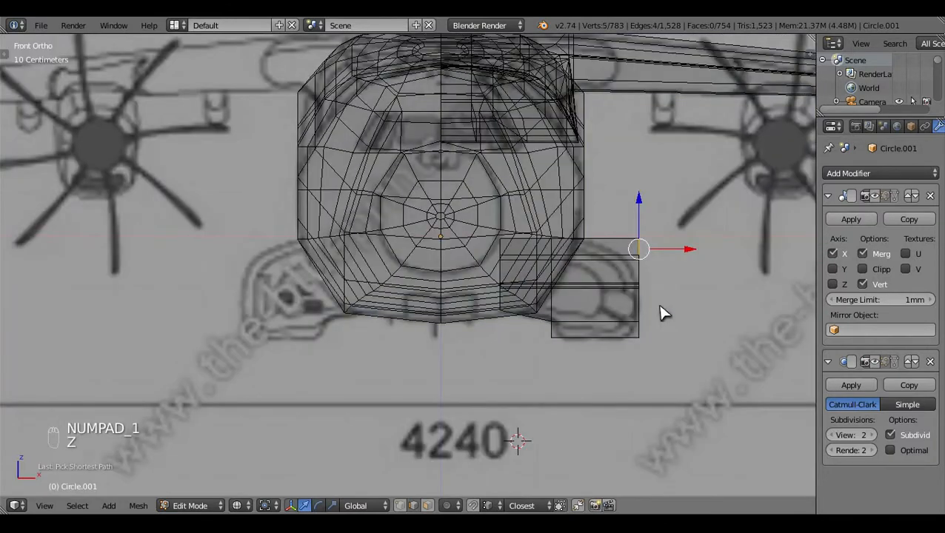
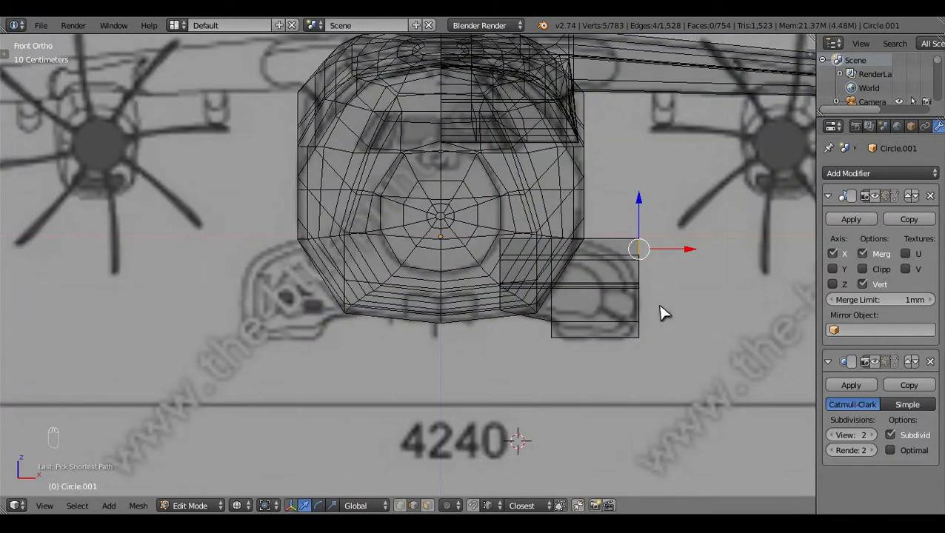
{"action": "key", "text": "g"}
{"action": "key", "text": "z"}
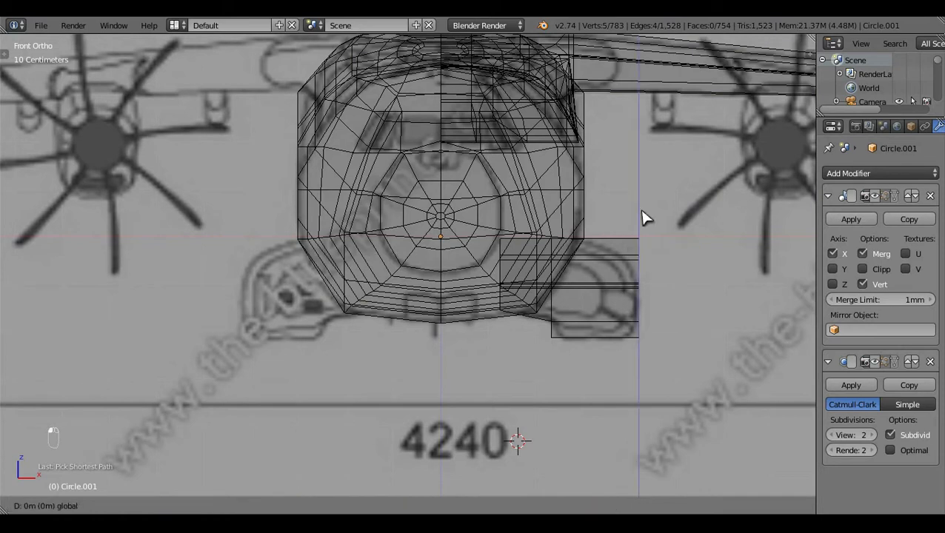
{"action": "left_click", "coordinate": [644, 233]}
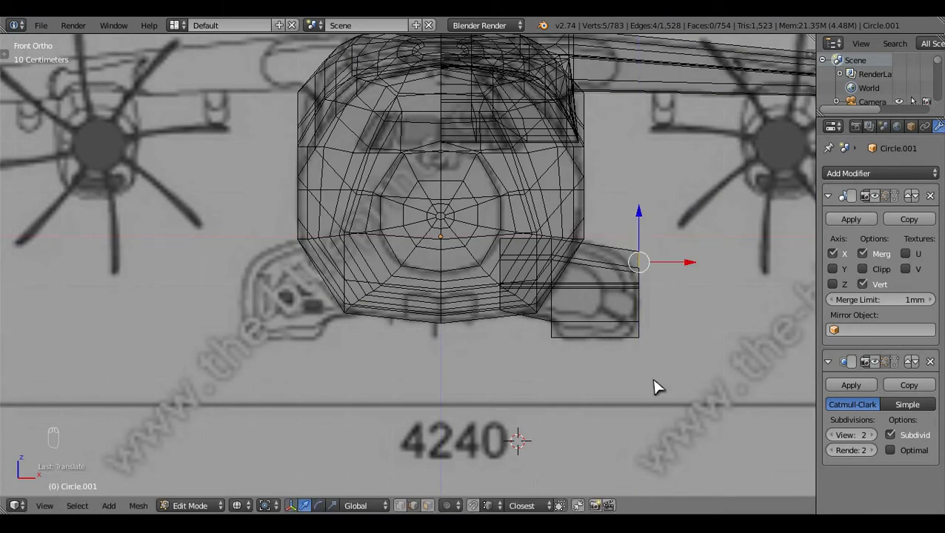
{"action": "key", "text": "ctrl+z"}
{"action": "key", "text": "a"}
Step: Add a lengthwise loop cut around the fairing, slid by about 0.25 so it sits at the fuselage's side
{"action": "key", "text": "ctrl+r"}
{"action": "left_click", "coordinate": [617, 354]}
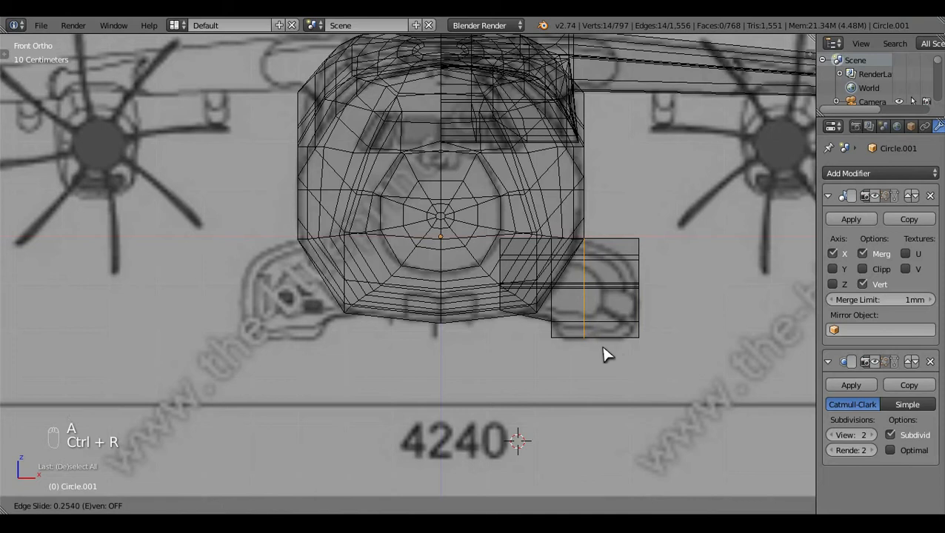
{"action": "left_click", "coordinate": [604, 355]}
{"action": "key", "text": "a"}
{"action": "key", "text": "z"}
{"action": "mouse_move", "coordinate": [674, 224]}
{"action": "middle_mouse_down"}
{"action": "mouse_move", "coordinate": [604, 223]}
{"action": "mouse_move", "coordinate": [502, 348]}
{"action": "middle_mouse_up"}
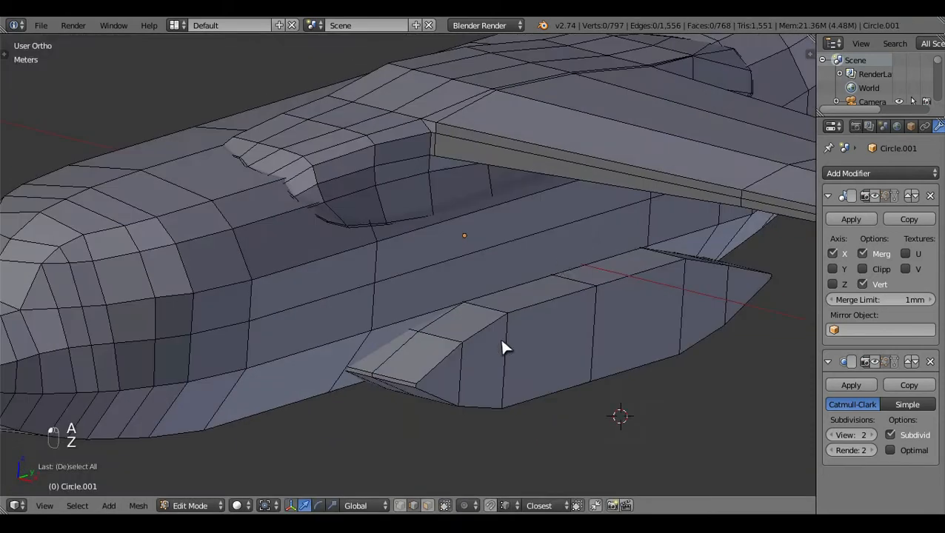
Step: Select the fairing's upper outer edge path and lower it along Z to slope the top as in the front blueprint
{"action": "right_click", "coordinate": [703, 264], "text": "ctrl"}
{"action": "key", "text": "KP_1"}
{"action": "key", "text": "z"}
{"action": "left_click_drag", "start_coordinate": [652, 215], "coordinate": [645, 234]}
{"action": "left_click", "coordinate": [644, 234]}
{"action": "key", "text": "a"}
{"action": "key", "text": "z"}
Step: Leave Edit Mode, show the Subdivision Surface modifier in the viewport, and compare the fairing with the top blueprint in wireframe
{"action": "scroll", "coordinate": [632, 328], "scroll_direction": "down", "scroll_amount": 3}
{"action": "key", "text": "Tab"}
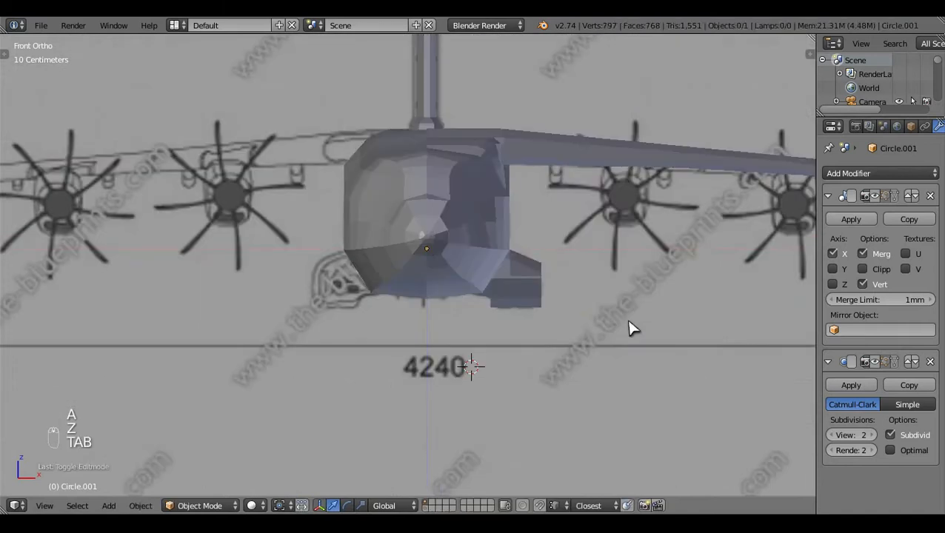
{"action": "left_click", "coordinate": [879, 362]}
{"action": "middle_click_drag", "start_coordinate": [552, 216], "coordinate": [481, 290]}
{"action": "key", "text": "KP_7"}
{"action": "key", "text": "z"}
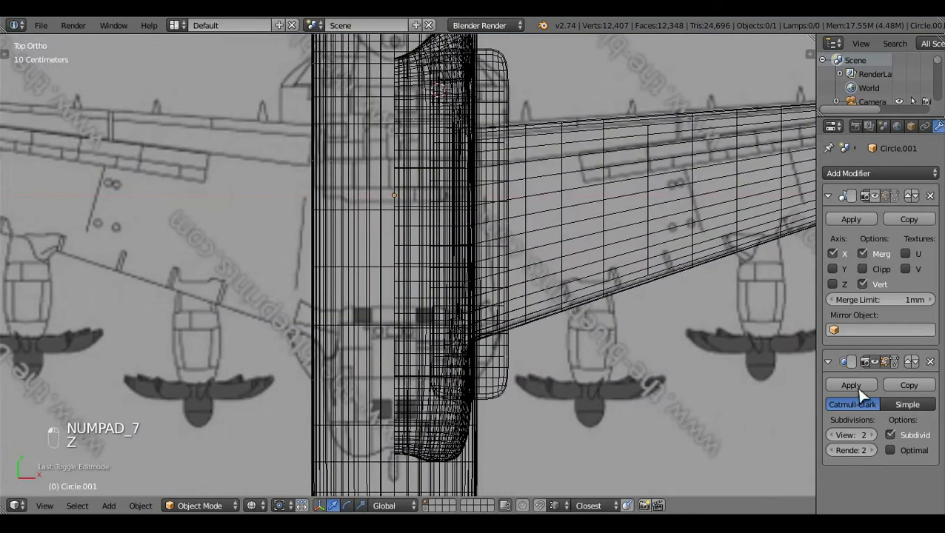
Step: In Edit Mode, select the outer vertices at the fairing's front taper cut and move them inward along X in top view
{"action": "key", "text": "Tab"}
{"action": "key", "text": "z"}
{"action": "key", "text": "z"}
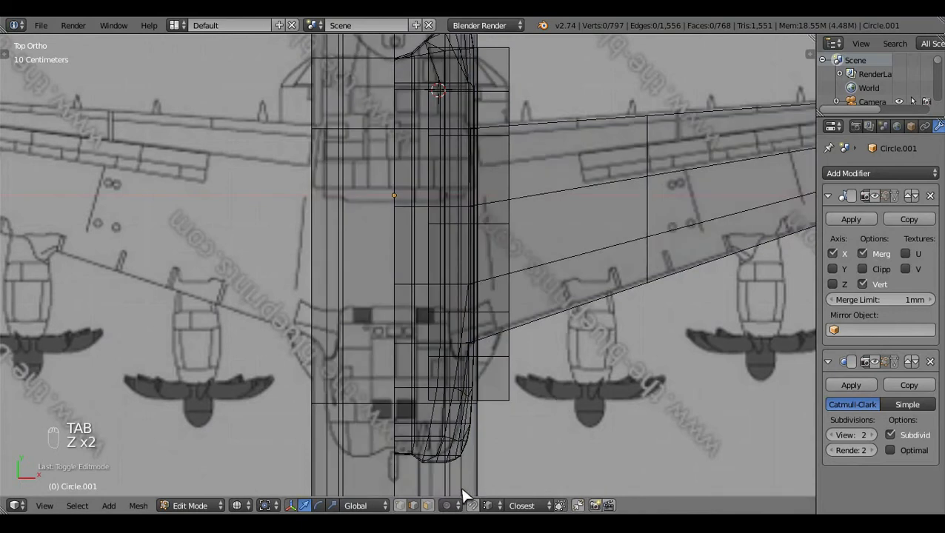
{"action": "key", "text": "c"}
{"action": "left_click", "coordinate": [533, 371]}
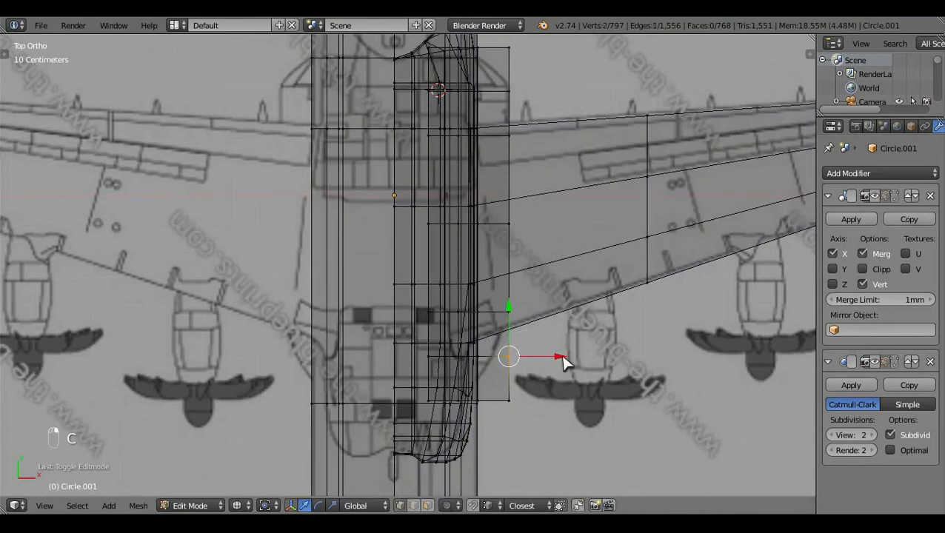
{"action": "left_click_drag", "start_coordinate": [563, 363], "coordinate": [552, 363]}
{"action": "left_click", "coordinate": [548, 363]}
{"action": "key", "text": "a"}
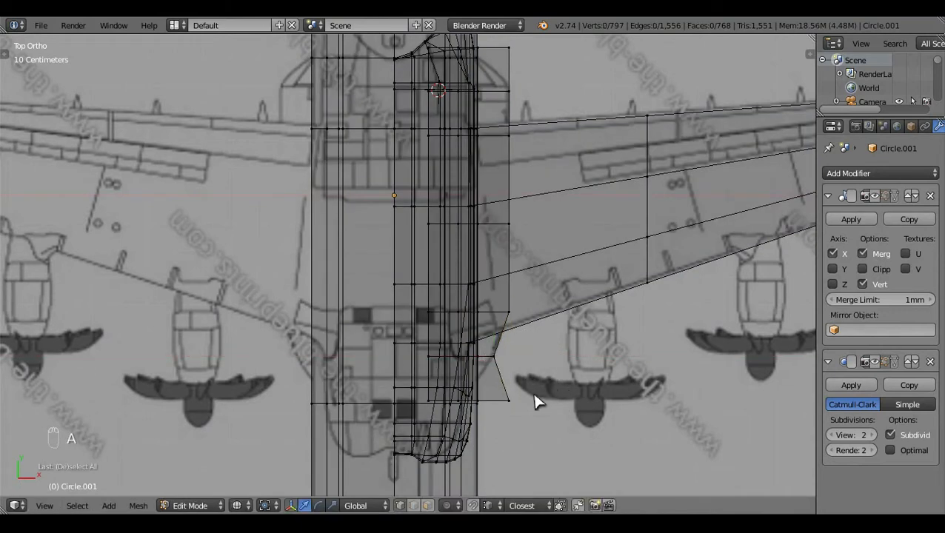
Step: Select the outer vertices at the fairing's front end and move them inward along X toward the fuselage side
{"action": "key", "text": "c"}
{"action": "left_click", "coordinate": [527, 401]}
{"action": "left_click_drag", "start_coordinate": [561, 411], "coordinate": [528, 405]}
{"action": "key", "text": "a"}
{"action": "key", "text": "z"}
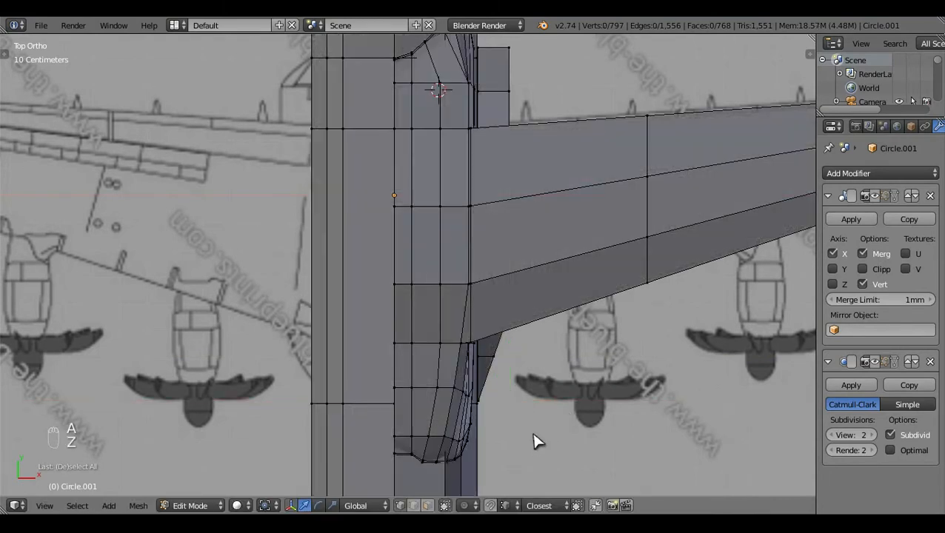
Step: Select the middle vertices at the fairing's front tip and move them inward along X by about 5.5 cm in top view
{"action": "middle_click_drag", "start_coordinate": [533, 435], "coordinate": [378, 475]}
{"action": "middle_click_drag", "start_coordinate": [490, 240], "coordinate": [484, 340], "text": "shift"}
{"action": "scroll", "coordinate": [484, 340], "scroll_direction": "up", "scroll_amount": 5}
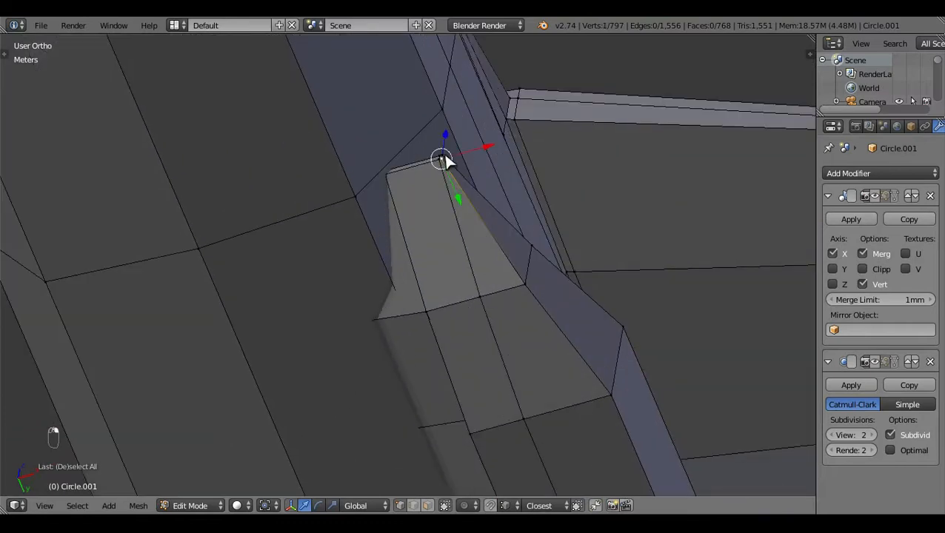
{"action": "left_click", "coordinate": [439, 176], "text": "ctrl"}
{"action": "key", "text": "KP_7"}
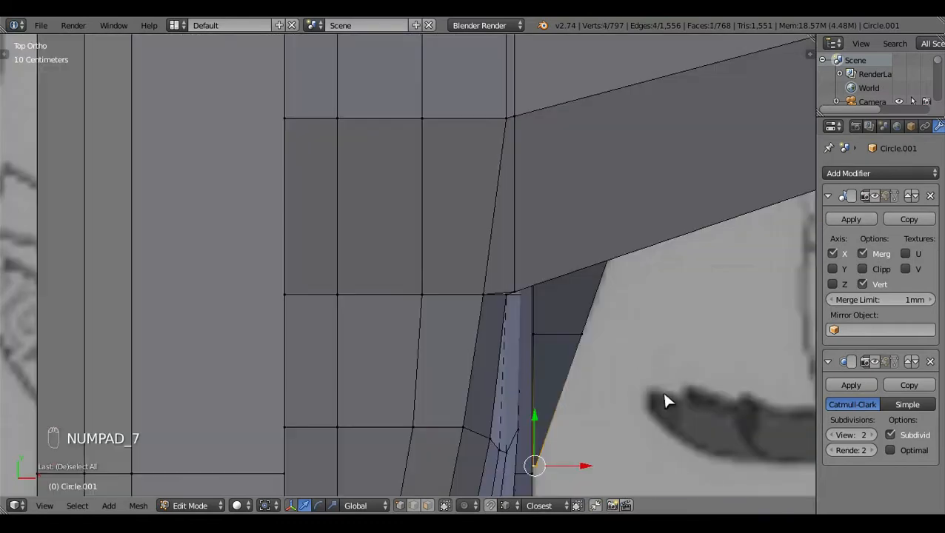
{"action": "key", "text": "z"}
{"action": "key", "text": "g"}
{"action": "key", "text": "x"}
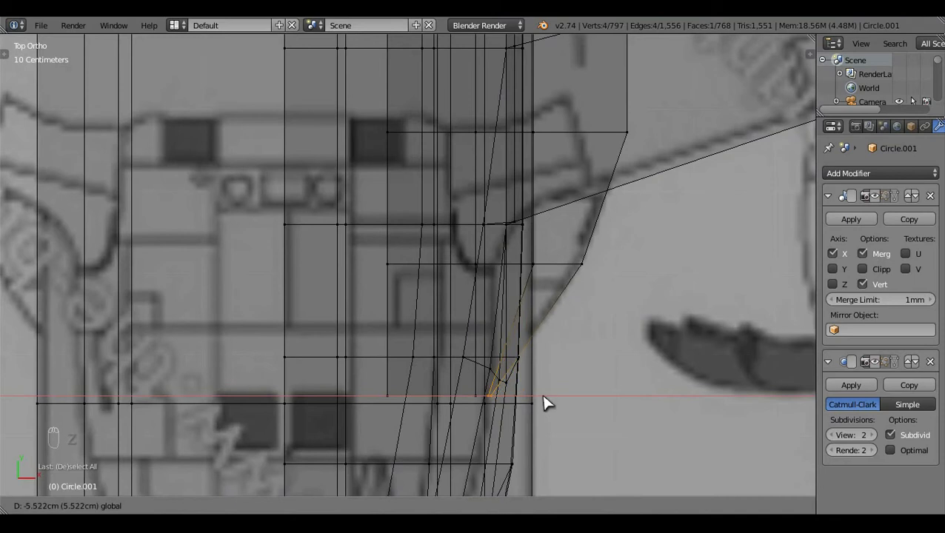
{"action": "left_click", "coordinate": [545, 404]}
{"action": "key", "text": "a"}
Step: Select the upper and lower middle vertices at the fairing's front taper cut and move them slightly inward along X in top view
{"action": "key", "text": "z"}
{"action": "key", "text": "Tab"}
{"action": "mouse_move", "coordinate": [624, 323]}
{"action": "middle_mouse_down"}
{"action": "mouse_move", "coordinate": [329, 354]}
{"action": "mouse_move", "coordinate": [243, 157]}
{"action": "mouse_move", "coordinate": [344, 127]}
{"action": "mouse_move", "coordinate": [226, 255]}
{"action": "mouse_move", "coordinate": [322, 310]}
{"action": "middle_mouse_up"}
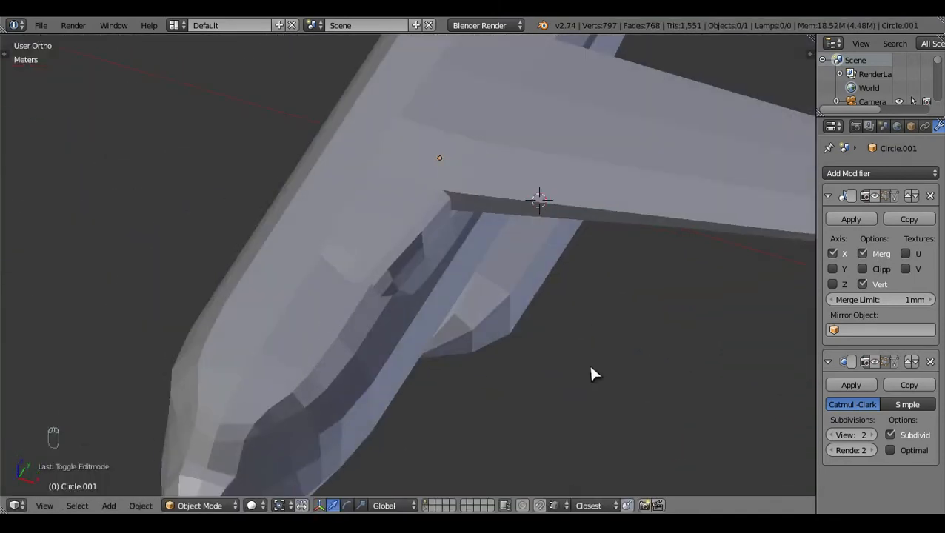
{"action": "key", "text": "Tab"}
{"action": "middle_click_drag", "start_coordinate": [590, 374], "coordinate": [517, 300]}
{"action": "right_click", "coordinate": [544, 363], "text": "shift"}
{"action": "scroll", "coordinate": [542, 386], "scroll_direction": "up", "scroll_amount": 2}
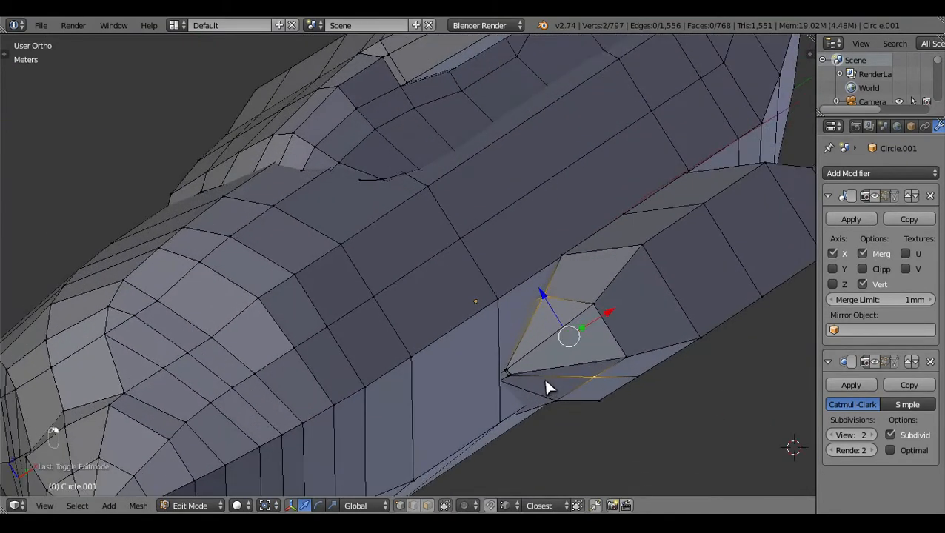
{"action": "key", "text": "KP_7"}
{"action": "key", "text": "z"}
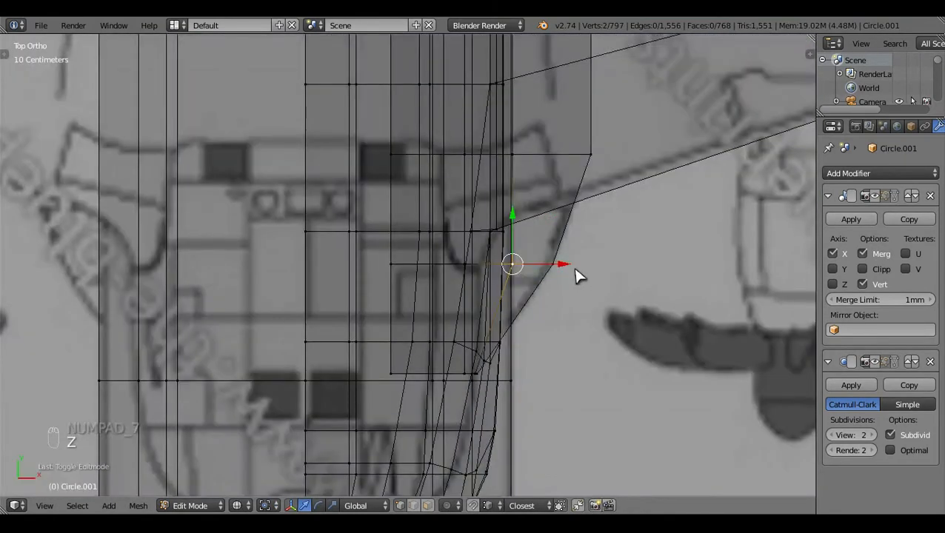
{"action": "key", "text": "z"}
{"action": "key", "text": "z"}
{"action": "key", "text": "g"}
{"action": "key", "text": "x"}
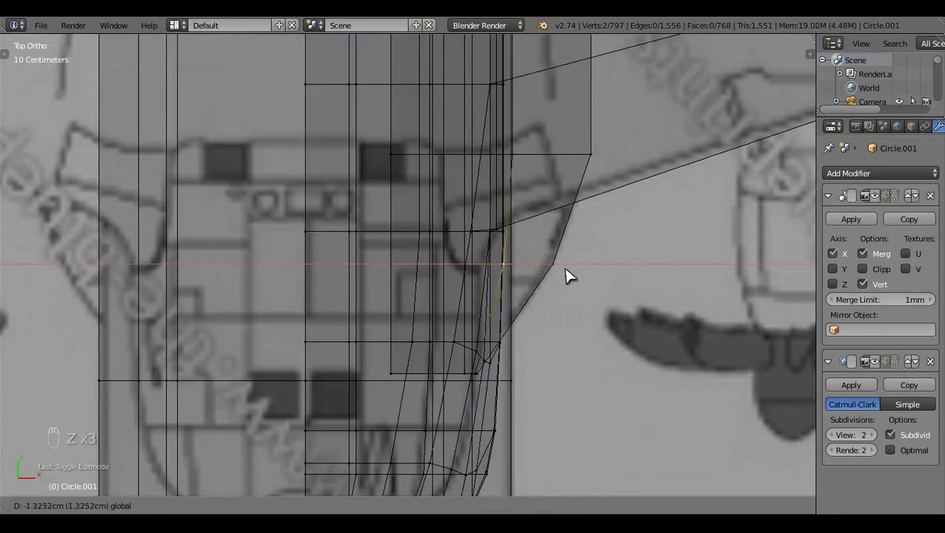
{"action": "left_click", "coordinate": [562, 268]}
{"action": "key", "text": "a"}
Step: Try to move the outer vertices at the fairing's rear end inward along X in top view
{"action": "key", "text": "z"}
{"action": "scroll", "coordinate": [612, 371], "scroll_direction": "down", "scroll_amount": 4}
{"action": "middle_click_drag", "start_coordinate": [554, 171], "coordinate": [551, 318], "text": "shift"}
{"action": "middle_click_drag", "start_coordinate": [554, 74], "coordinate": [548, 268], "text": "shift"}
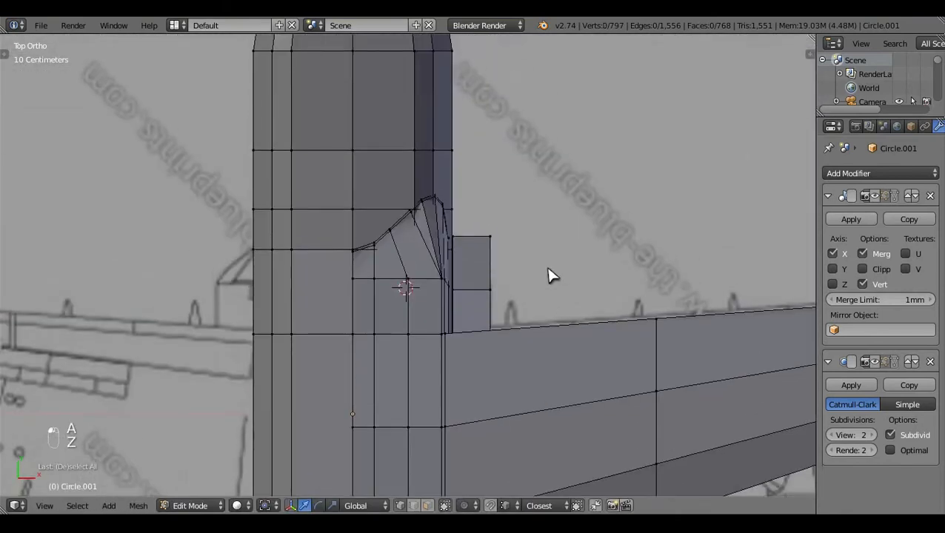
{"action": "key", "text": "z"}
{"action": "scroll", "coordinate": [549, 276], "scroll_direction": "up", "scroll_amount": 3}
{"action": "key", "text": "c"}
{"action": "left_click", "coordinate": [563, 206]}
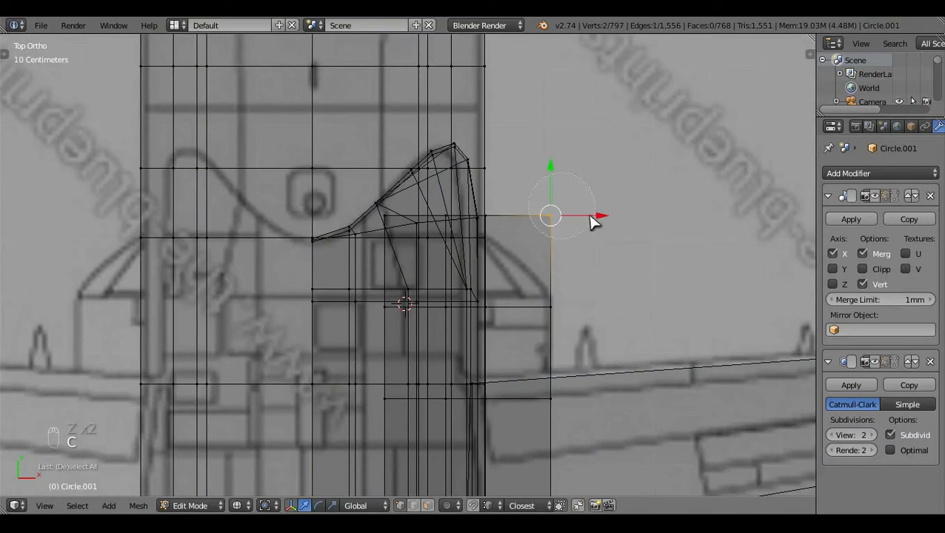
{"action": "left_click_drag", "start_coordinate": [600, 222], "coordinate": [538, 209]}
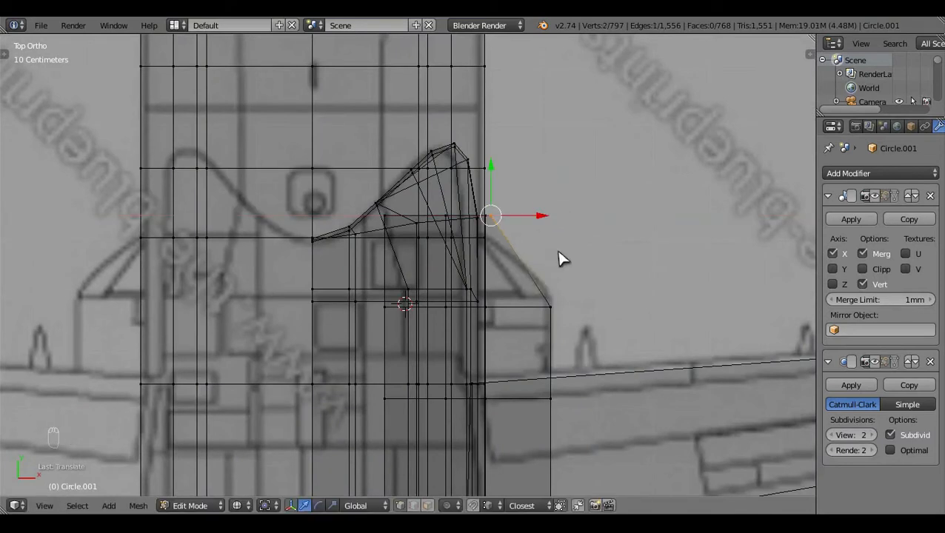
{"action": "key", "text": "ctrl+z"}
{"action": "key", "text": "a"}
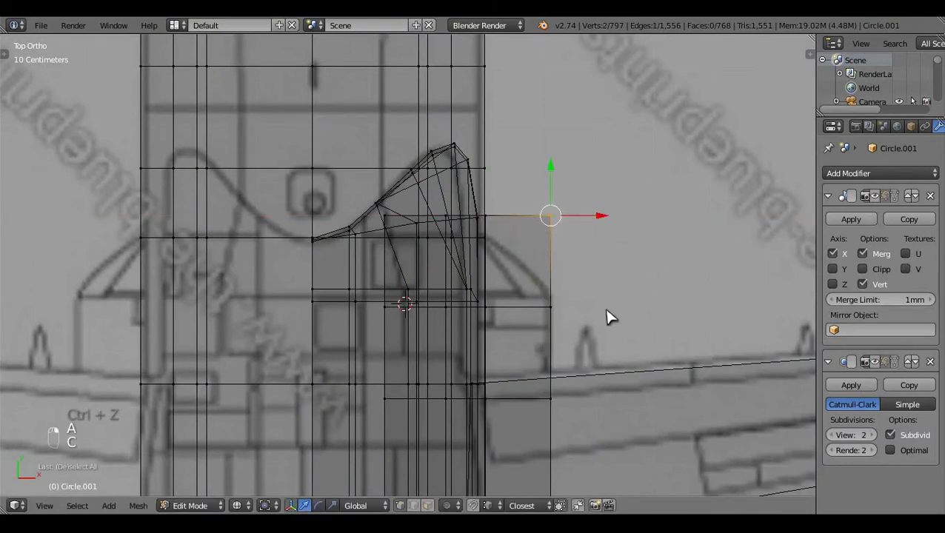
Step: In side view, select the edge loop at the fairing's rear taper cut and edge slide it slightly toward the rear tip
{"action": "middle_click_drag", "start_coordinate": [607, 317], "coordinate": [468, 316]}
{"action": "key", "text": "KP_3"}
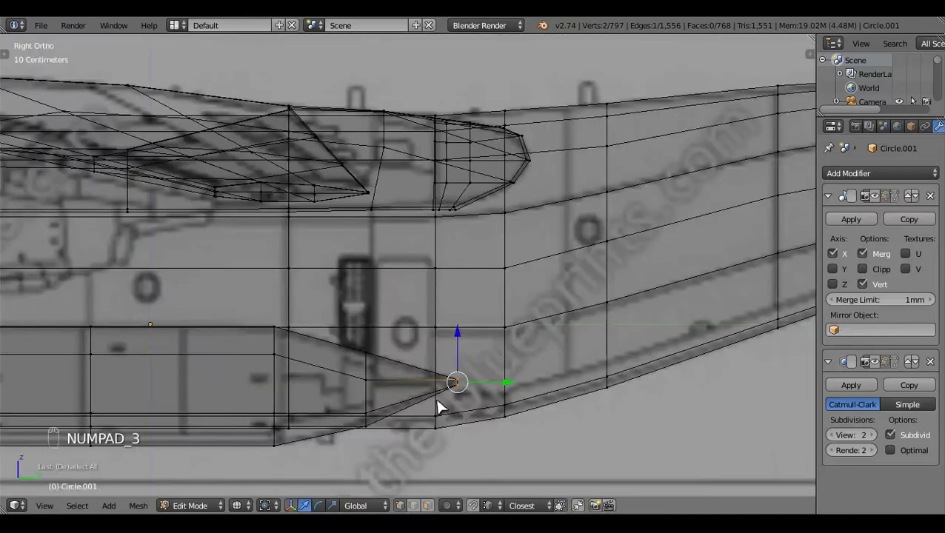
{"action": "key", "text": "a"}
{"action": "key", "text": "a"}
{"action": "right_click", "coordinate": [366, 396]}
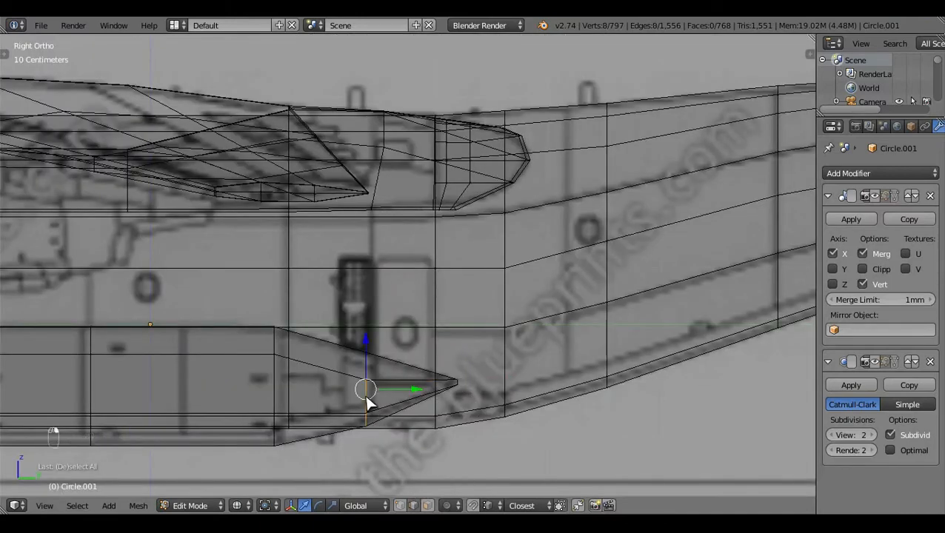
{"action": "middle_click_drag", "start_coordinate": [396, 422], "coordinate": [494, 378], "text": "shift"}
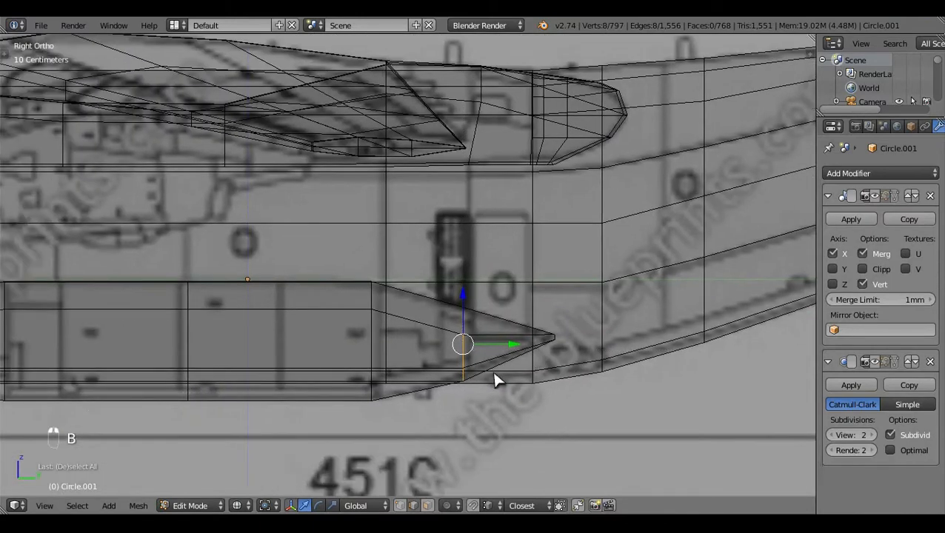
{"action": "key", "text": "g"}
{"action": "key", "text": "g"}
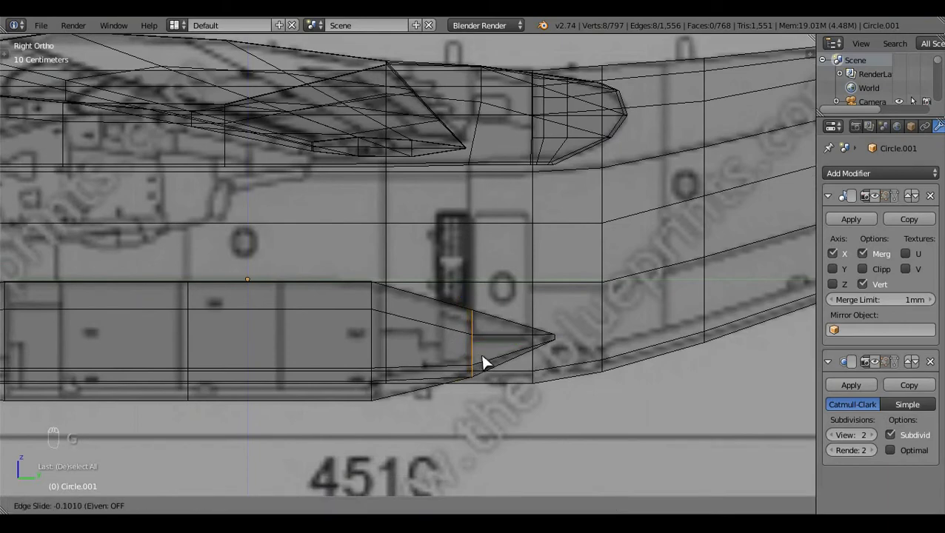
{"action": "left_click", "coordinate": [480, 355]}
{"action": "key", "text": "a"}
Step: Select the outer edges at the fairing's rear end and move them inward along X to the fuselage side in top view
{"action": "key", "text": "z"}
{"action": "scroll", "coordinate": [583, 332], "scroll_direction": "down", "scroll_amount": 4}
{"action": "middle_click_drag", "start_coordinate": [582, 333], "coordinate": [331, 323]}
{"action": "middle_click_drag", "start_coordinate": [468, 284], "coordinate": [386, 321]}
{"action": "scroll", "coordinate": [451, 416], "scroll_direction": "up", "scroll_amount": 4}
{"action": "right_click", "coordinate": [455, 408]}
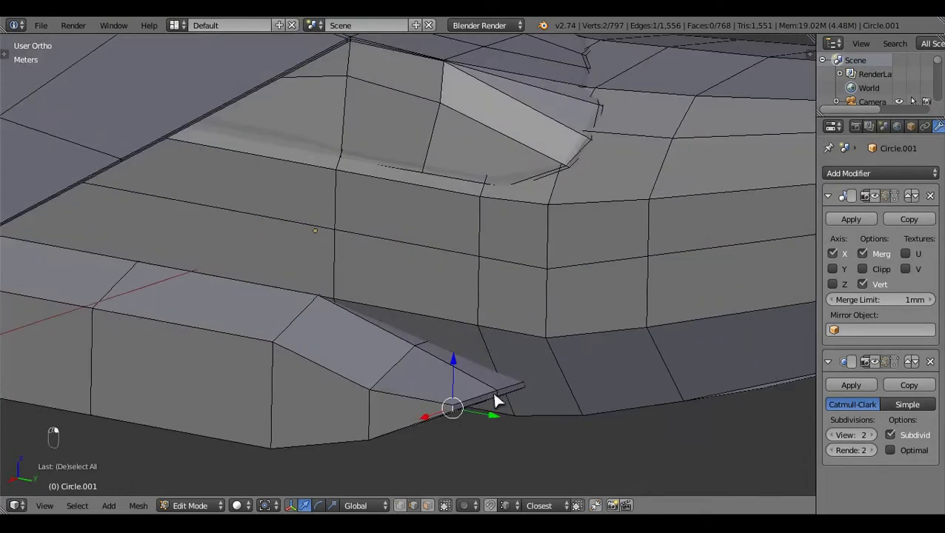
{"action": "key", "text": "KP_7"}
{"action": "key", "text": "z"}
{"action": "scroll", "coordinate": [644, 174], "scroll_direction": "up", "scroll_amount": 3, "text": "shift"}
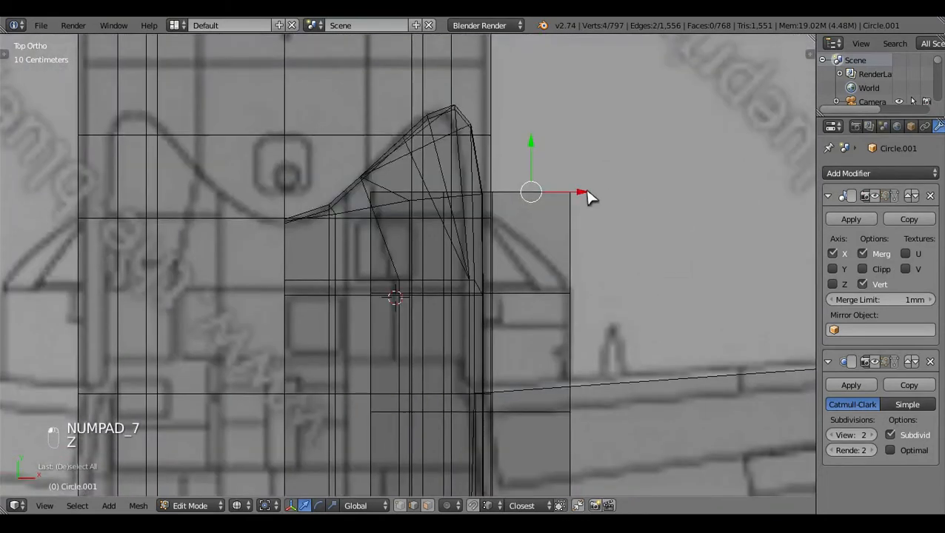
{"action": "left_click_drag", "start_coordinate": [586, 196], "coordinate": [577, 195]}
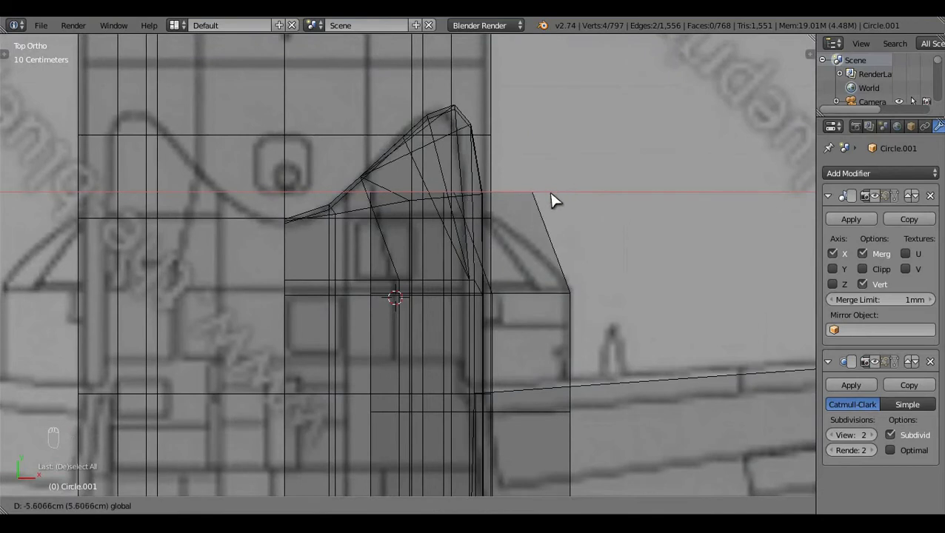
{"action": "left_click_drag", "start_coordinate": [552, 201], "coordinate": [527, 191]}
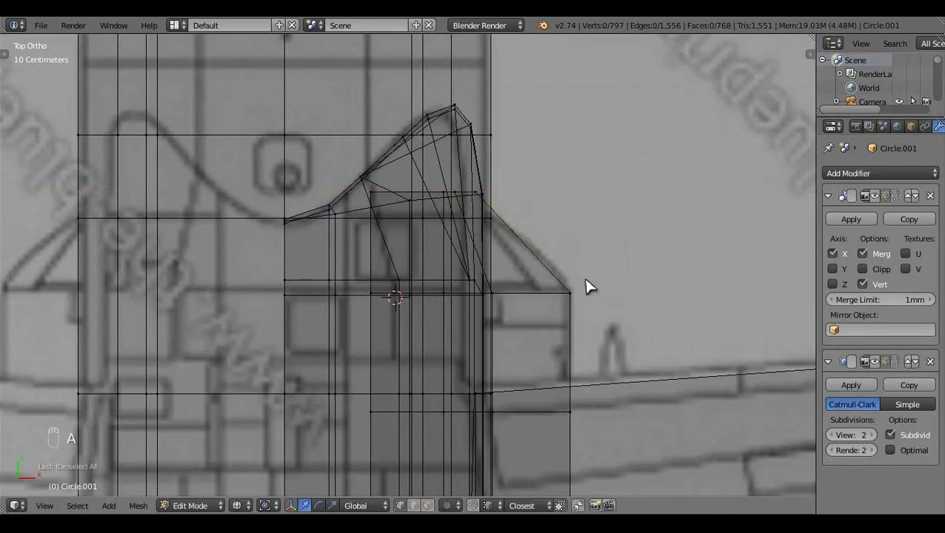
{"action": "key", "text": "a"}
{"action": "key", "text": "z"}
{"action": "scroll", "coordinate": [561, 310], "scroll_direction": "down", "scroll_amount": 3}
{"action": "mouse_move", "coordinate": [560, 309]}
{"action": "middle_mouse_down"}
{"action": "mouse_move", "coordinate": [326, 306]}
{"action": "mouse_move", "coordinate": [472, 458]}
{"action": "mouse_move", "coordinate": [413, 397]}
{"action": "mouse_move", "coordinate": [442, 326]}
{"action": "mouse_move", "coordinate": [457, 343]}
{"action": "mouse_move", "coordinate": [448, 340]}
{"action": "middle_mouse_up"}
{"action": "left_click", "coordinate": [441, 317]}
{"action": "left_click", "coordinate": [432, 330], "text": "shift"}
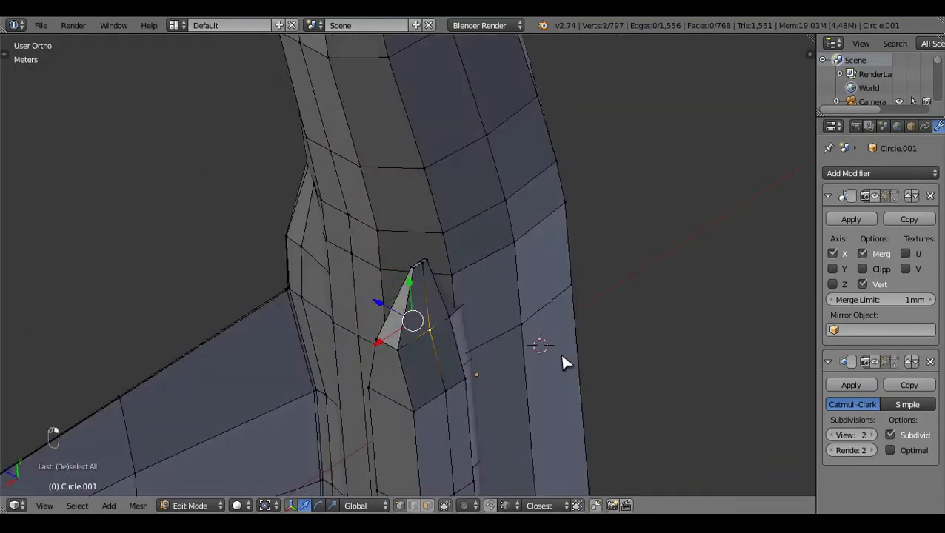
{"action": "key", "text": "KP_7"}
{"action": "key", "text": "z"}
{"action": "key", "text": "z"}
{"action": "key", "text": "a"}
Step: In side view, select the outer side vertices at the fairing's front and rear taper cuts and raise them along Z
{"action": "mouse_move", "coordinate": [426, 412]}
{"action": "middle_mouse_down"}
{"action": "mouse_move", "coordinate": [312, 131]}
{"action": "mouse_move", "coordinate": [323, 196]}
{"action": "middle_mouse_up"}
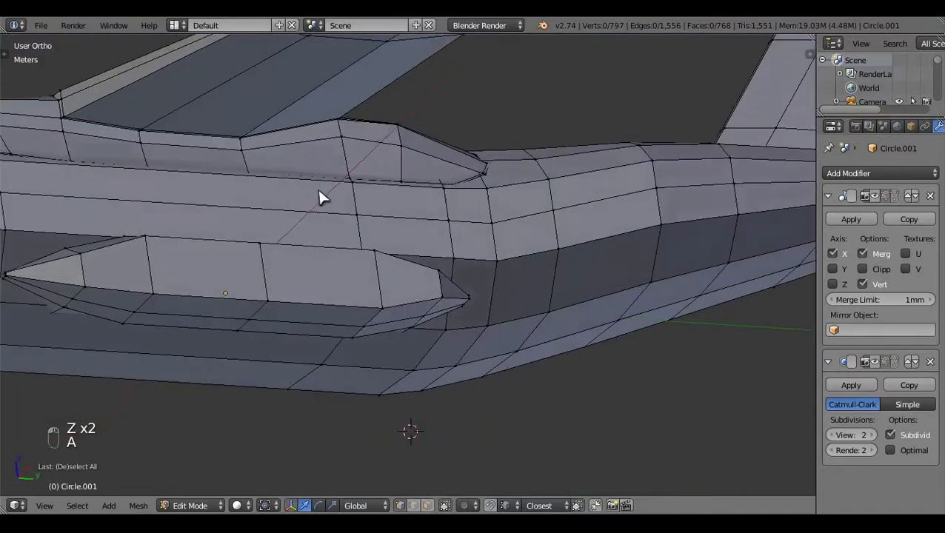
{"action": "key", "text": "KP_3"}
{"action": "middle_click_drag", "start_coordinate": [394, 398], "coordinate": [638, 288], "text": "shift"}
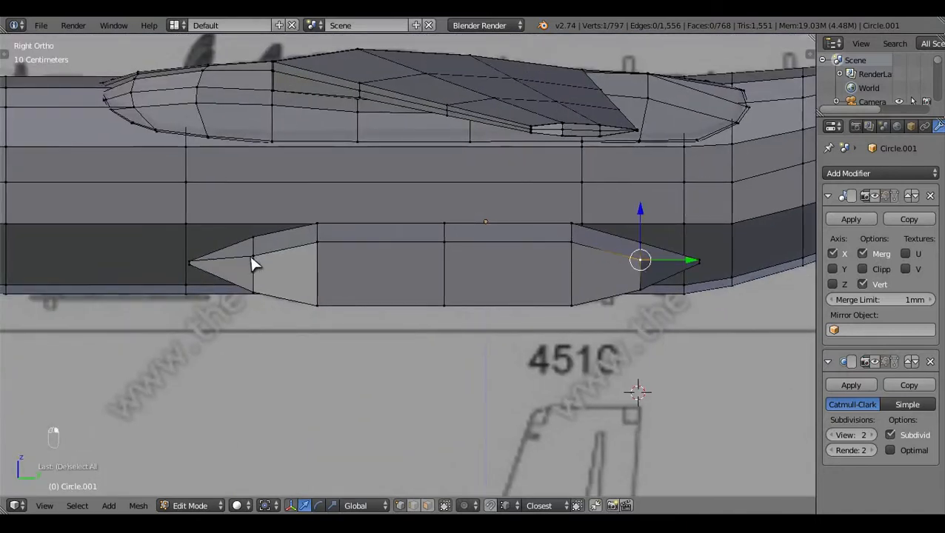
{"action": "mouse_move", "coordinate": [448, 213]}
{"action": "left_mouse_down"}
{"action": "mouse_move", "coordinate": [457, 204]}
{"action": "mouse_move", "coordinate": [458, 214]}
{"action": "left_mouse_up"}
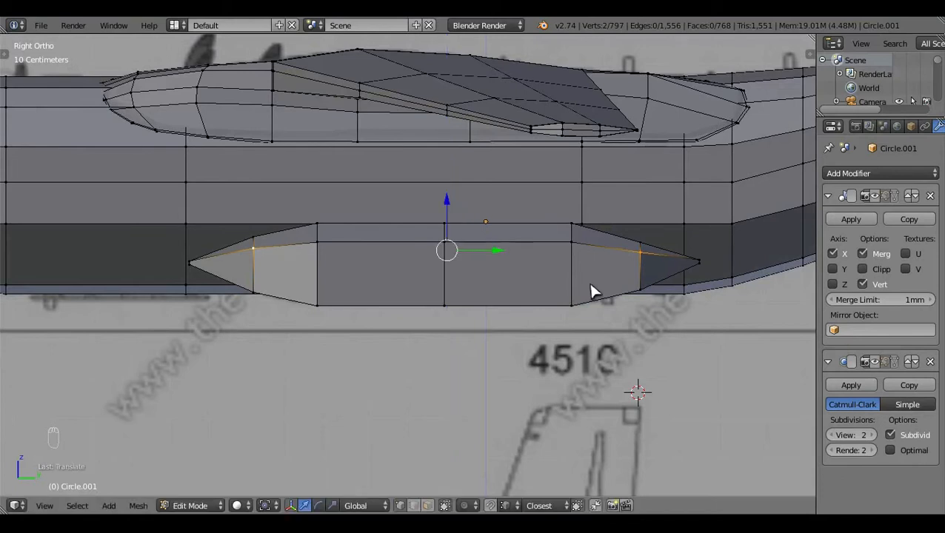
{"action": "key", "text": "a"}
Step: Leave Edit Mode, show the Mirror modifier in the viewport, and inspect the whole aircraft in solid shading
{"action": "key", "text": "z"}
{"action": "key", "text": "Tab"}
{"action": "key", "text": "z"}
{"action": "middle_click_drag", "start_coordinate": [590, 291], "coordinate": [552, 237]}
{"action": "left_click", "coordinate": [865, 196]}
{"action": "middle_click_drag", "start_coordinate": [455, 434], "coordinate": [363, 376]}
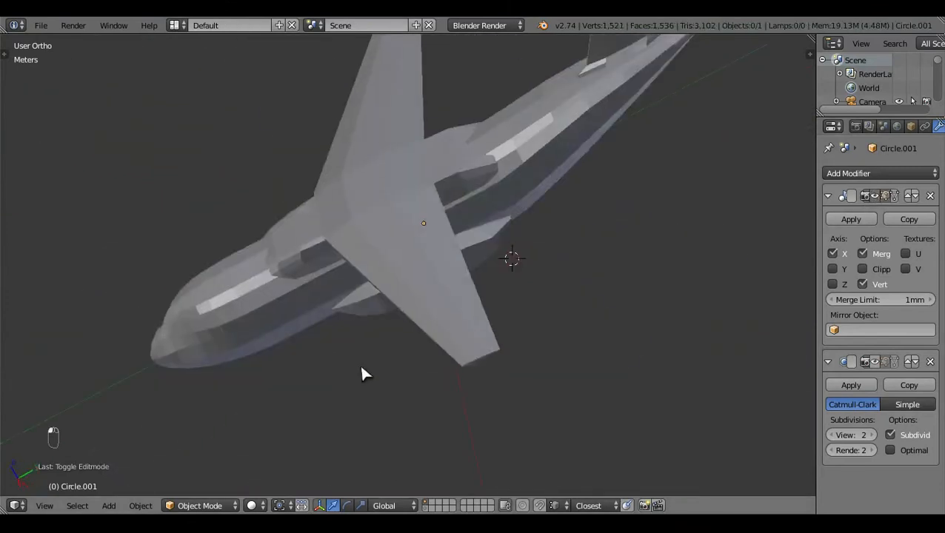
Step: In Edit Mode, add a centred loop cut across the fairing's rear taper in top view
{"action": "key", "text": "KP_7"}
{"action": "key", "text": "Tab"}
{"action": "middle_click_drag", "start_coordinate": [545, 120], "coordinate": [534, 273], "text": "shift"}
{"action": "scroll", "coordinate": [522, 271], "scroll_direction": "up", "scroll_amount": 3}
{"action": "key", "text": "z"}
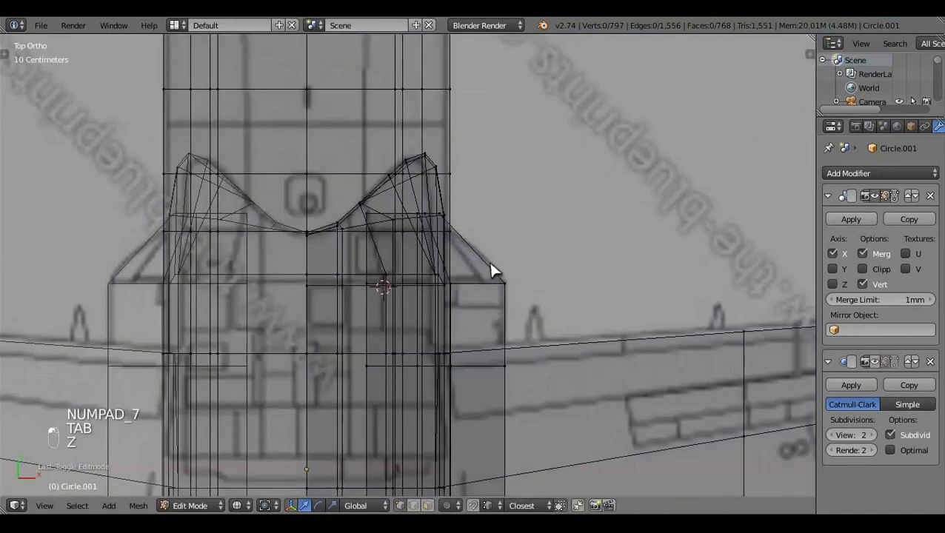
{"action": "key", "text": "ctrl+r"}
{"action": "left_click", "coordinate": [491, 270]}
{"action": "right_click", "coordinate": [500, 276]}
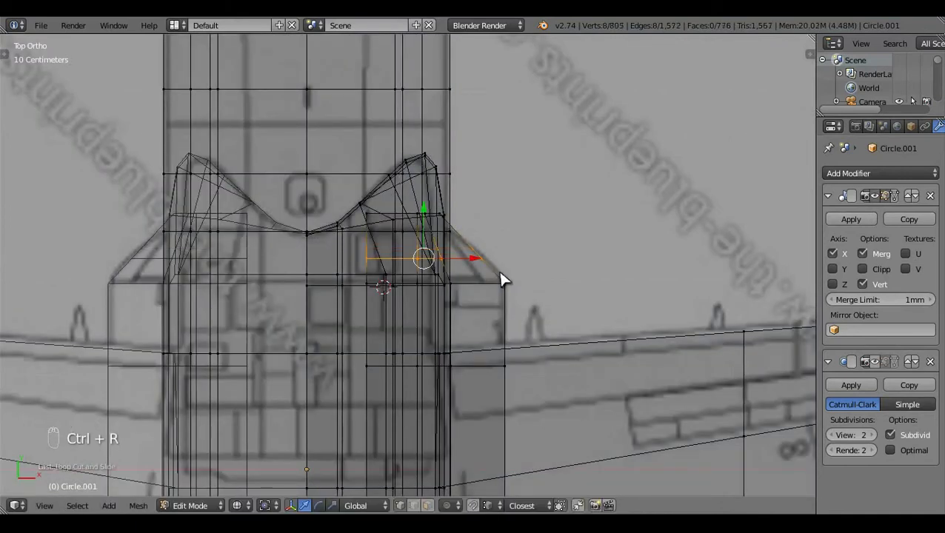
{"action": "key", "text": "a"}
Step: Box-select the outer vertices of the rear taper's new loop and move them outward along X to round the outline
{"action": "scroll", "coordinate": [528, 267], "scroll_direction": "up", "scroll_amount": 3}
{"action": "key", "text": "b"}
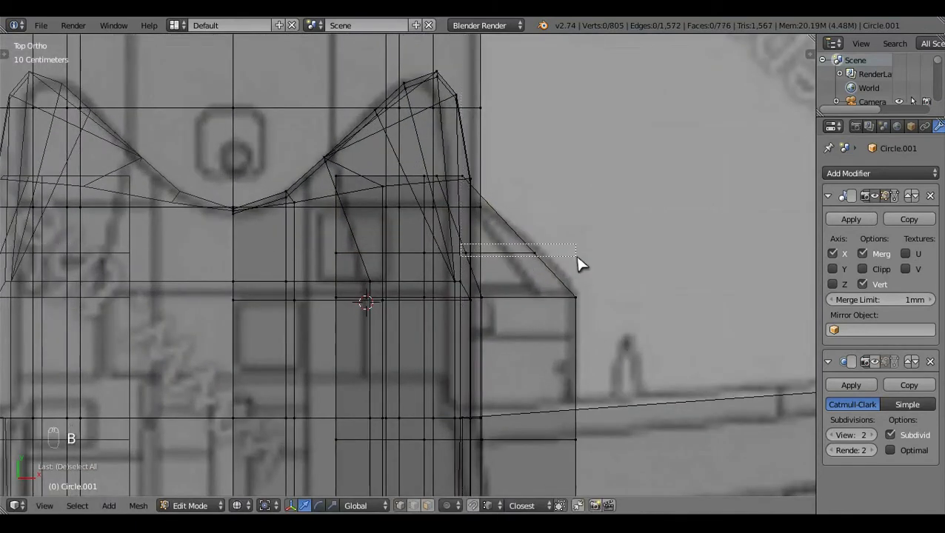
{"action": "left_click_drag", "start_coordinate": [579, 260], "coordinate": [578, 260]}
{"action": "key", "text": "g"}
{"action": "key", "text": "x"}
{"action": "left_click", "coordinate": [584, 281]}
{"action": "key", "text": "a"}
Step: Leave Edit Mode, show the Subdivision Surface modifier in the viewport, and inspect the smoothed fairing
{"action": "key", "text": "z"}
{"action": "scroll", "coordinate": [604, 323], "scroll_direction": "down", "scroll_amount": 8}
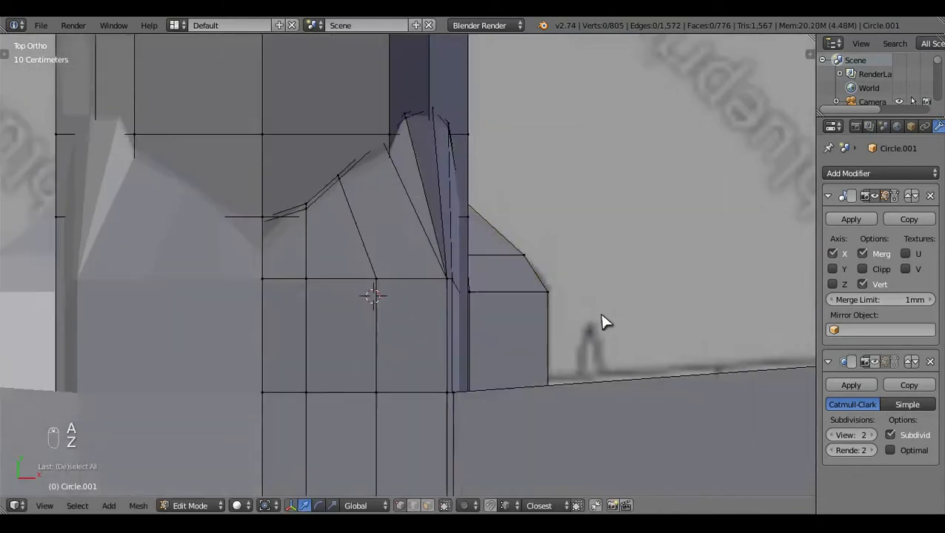
{"action": "key", "text": "Tab"}
{"action": "middle_click_drag", "start_coordinate": [388, 427], "coordinate": [555, 360]}
{"action": "left_click", "coordinate": [875, 362]}
{"action": "scroll", "coordinate": [553, 377], "scroll_direction": "up", "scroll_amount": 4}
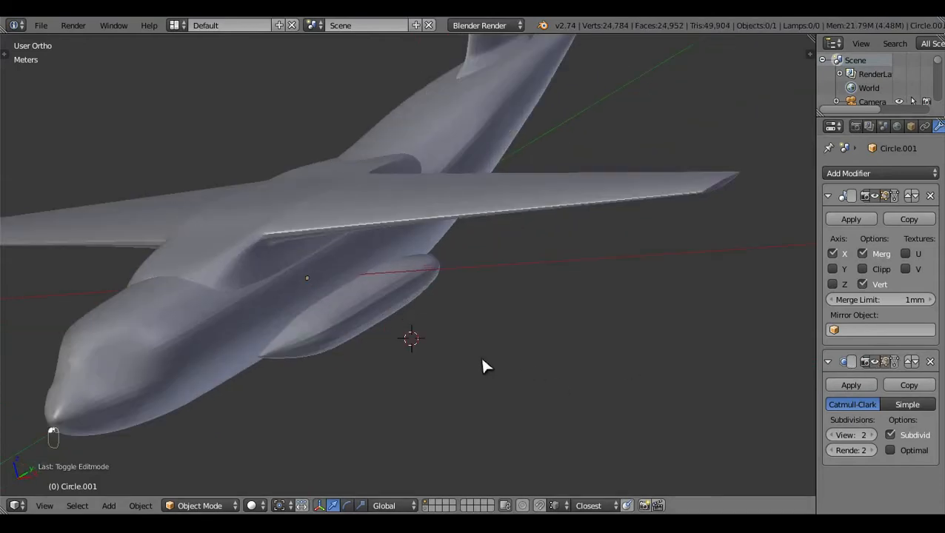
Step: In Edit Mode, compare the smoothed fairings' cross-section with the front blueprint in wireframe and solid shading
{"action": "key", "text": "Tab"}
{"action": "key", "text": "KP_1"}
{"action": "middle_click_drag", "start_coordinate": [417, 382], "coordinate": [574, 405], "text": "shift"}
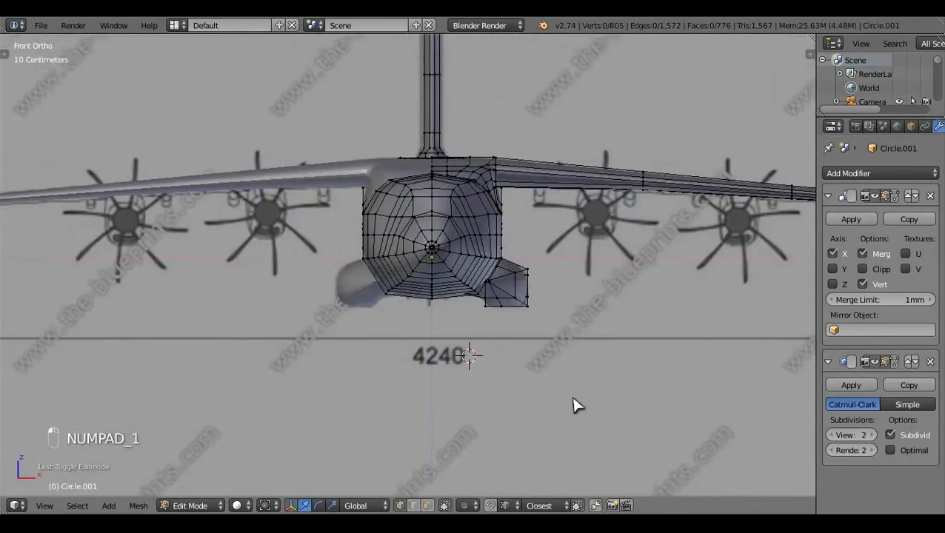
{"action": "scroll", "coordinate": [574, 405], "scroll_direction": "up", "scroll_amount": 4}
{"action": "key", "text": "z"}
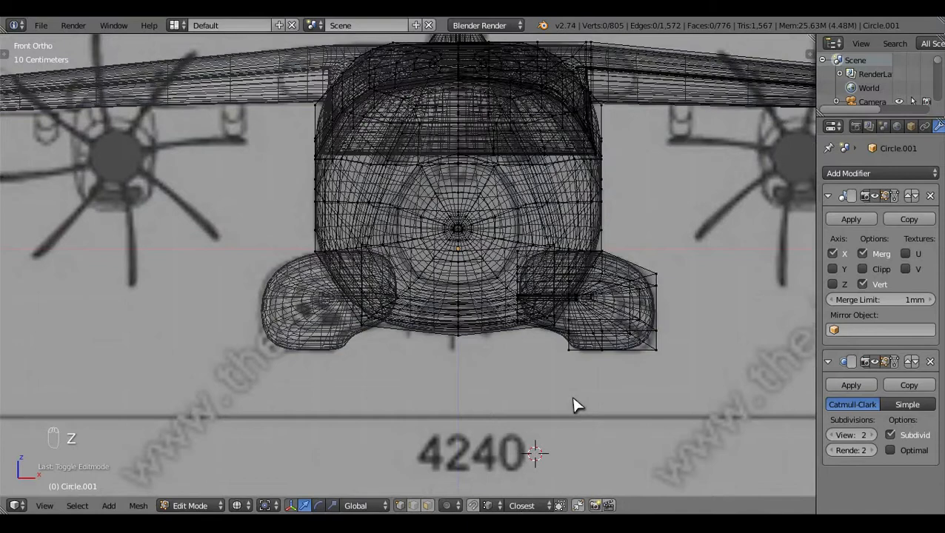
{"action": "key", "text": "z"}
{"action": "scroll", "coordinate": [583, 402], "scroll_direction": "down", "scroll_amount": 1}
{"action": "key", "text": "z"}
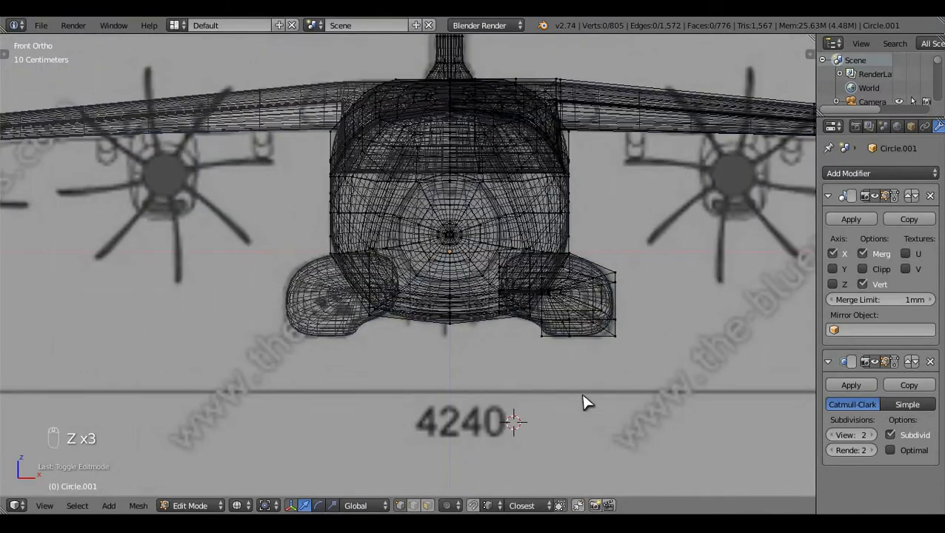
{"action": "scroll", "coordinate": [583, 402], "scroll_direction": "up", "scroll_amount": 3}
{"action": "middle_click_drag", "start_coordinate": [590, 397], "coordinate": [463, 418], "text": "shift"}
{"action": "key", "text": "z"}
{"action": "scroll", "coordinate": [440, 374], "scroll_direction": "down", "scroll_amount": 2}
{"action": "scroll", "coordinate": [446, 329], "scroll_direction": "down", "scroll_amount": 1}
{"action": "scroll", "coordinate": [439, 251], "scroll_direction": "up", "scroll_amount": 1}
Step: Select the lengthwise edge path along the middle of the fairing's underside and move it outward along X in front view
{"action": "right_click", "coordinate": [416, 284]}
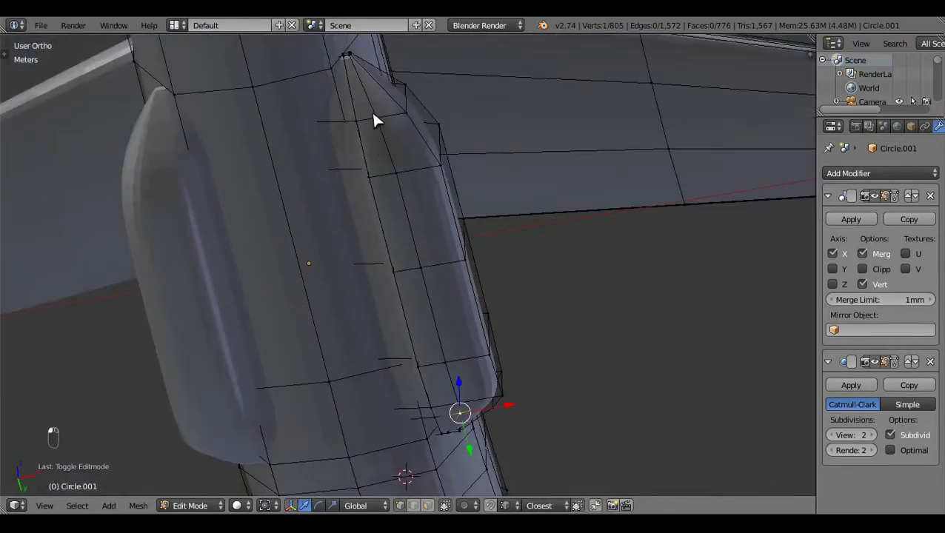
{"action": "right_click", "coordinate": [375, 115], "text": "ctrl"}
{"action": "key", "text": "KP_1"}
{"action": "scroll", "coordinate": [594, 374], "scroll_direction": "up", "scroll_amount": 2}
{"action": "middle_click_drag", "start_coordinate": [595, 374], "coordinate": [652, 190], "text": "shift"}
{"action": "key", "text": "z"}
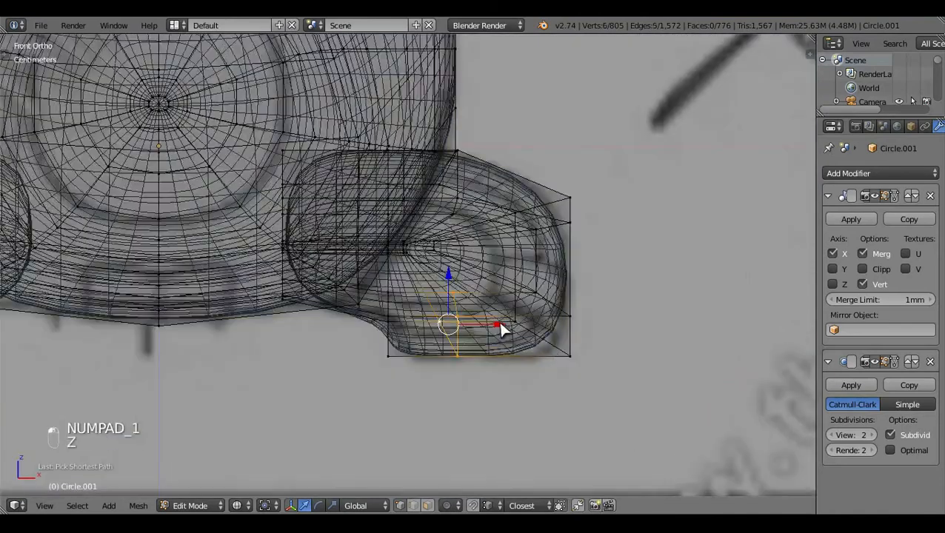
{"action": "left_click_drag", "start_coordinate": [500, 325], "coordinate": [539, 340]}
{"action": "key", "text": "z"}
{"action": "right_click", "coordinate": [458, 326], "text": "shift"}
{"action": "key", "text": "z"}
{"action": "key", "text": "a"}
Step: Circle-select the fairing's lower inner corner vertices in front view and move them outward along X to match the blueprint
{"action": "middle_click_drag", "start_coordinate": [466, 415], "coordinate": [507, 415], "text": "shift"}
{"action": "key", "text": "c"}
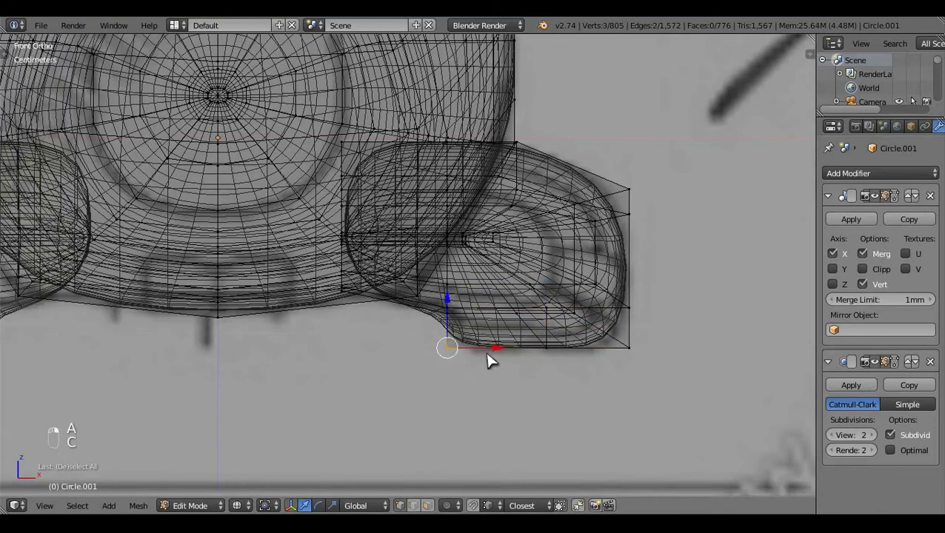
{"action": "left_click_drag", "start_coordinate": [490, 361], "coordinate": [597, 358]}
{"action": "key", "text": "ctrl+z"}
{"action": "key", "text": "a"}
{"action": "key", "text": "z"}
{"action": "key", "text": "z"}
{"action": "key", "text": "z"}
{"action": "scroll", "coordinate": [523, 446], "scroll_direction": "down", "scroll_amount": 5}
{"action": "key", "text": "a"}
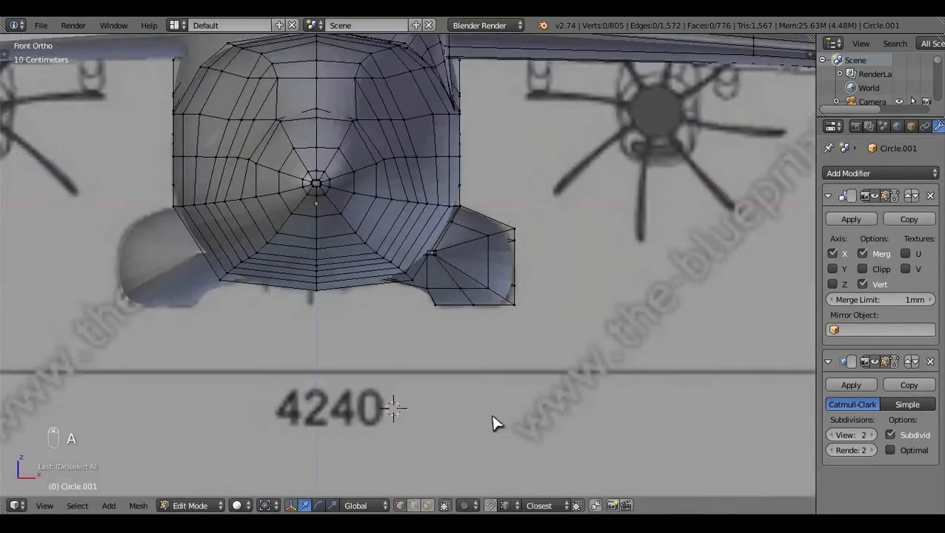
Step: Add a lengthwise loop cut along the inner underside of the fairing, where it meets the fuselage belly
{"action": "middle_click_drag", "start_coordinate": [497, 410], "coordinate": [523, 355]}
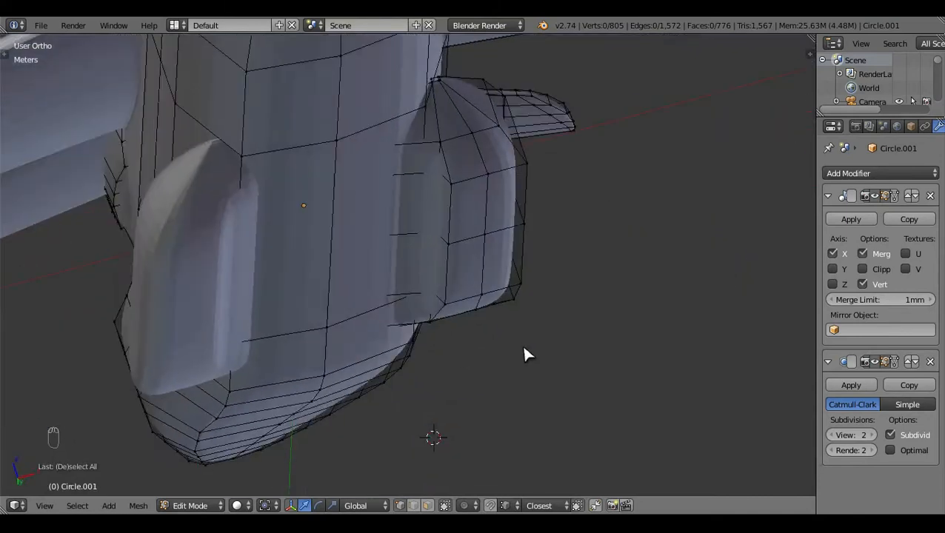
{"action": "key", "text": "ctrl+r"}
{"action": "left_click", "coordinate": [413, 183]}
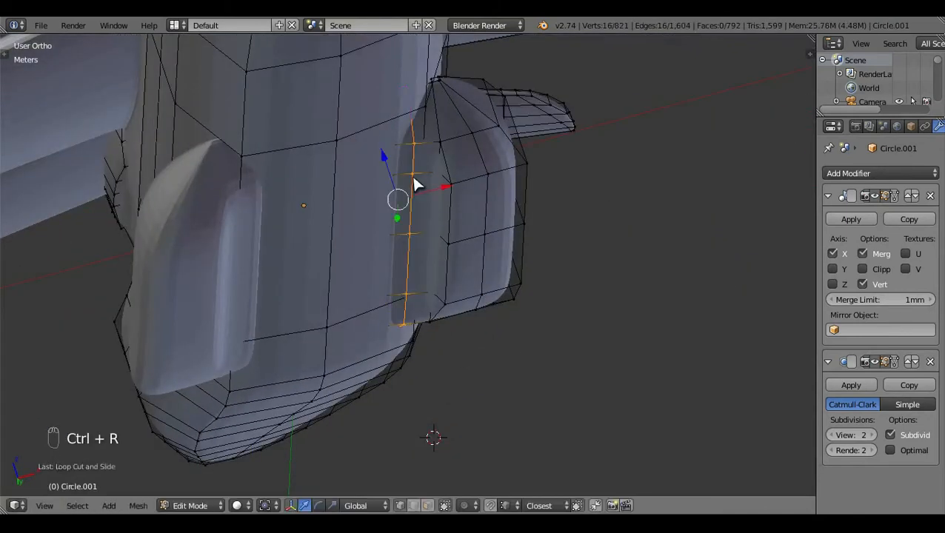
{"action": "key", "text": "a"}
Step: Select the lengthwise edge path at the fairing's inner underside and lower it along Z in front view
{"action": "middle_click_drag", "start_coordinate": [413, 184], "coordinate": [533, 453]}
{"action": "key", "text": "KP_1"}
{"action": "key", "text": "z"}
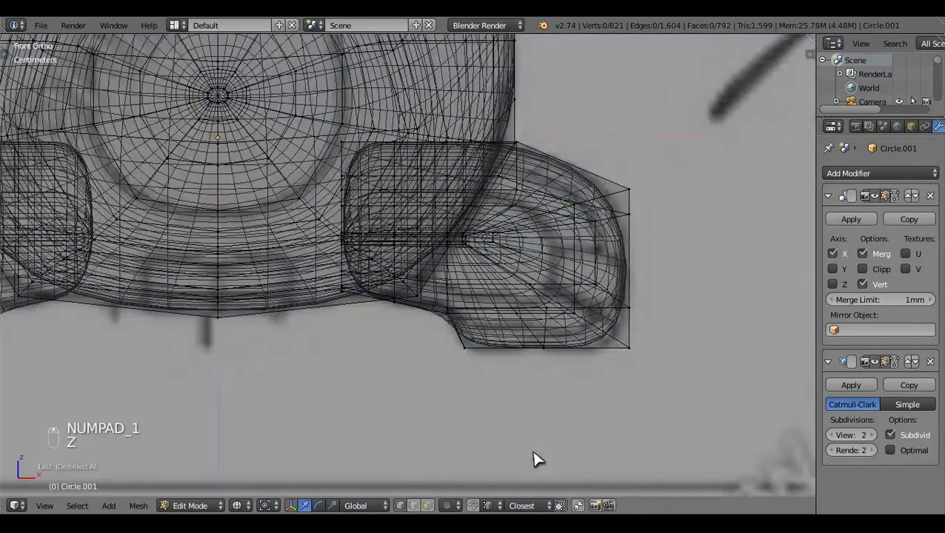
{"action": "middle_click_drag", "start_coordinate": [363, 330], "coordinate": [379, 303]}
{"action": "middle_click_drag", "start_coordinate": [456, 274], "coordinate": [480, 215]}
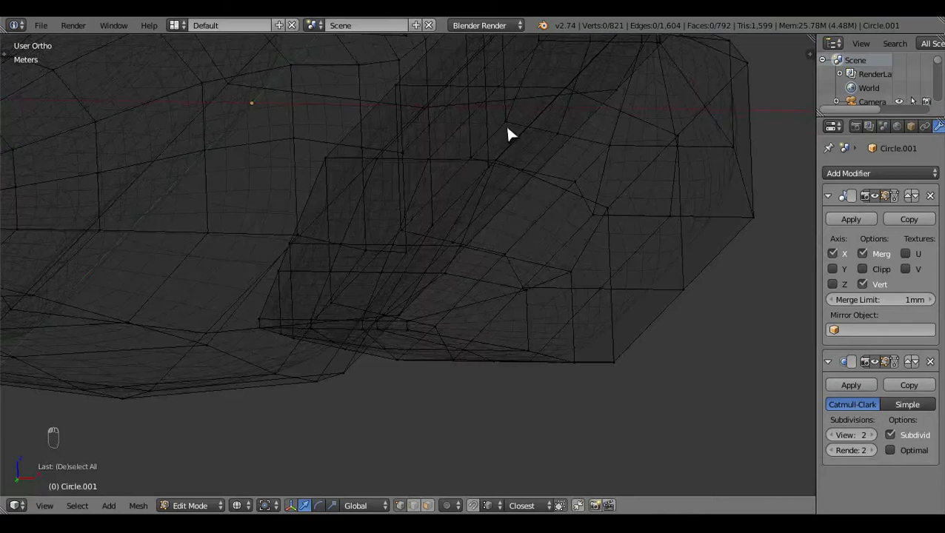
{"action": "right_click", "coordinate": [302, 336], "text": "ctrl"}
{"action": "middle_click_drag", "start_coordinate": [406, 355], "coordinate": [421, 412]}
{"action": "key", "text": "KP_1"}
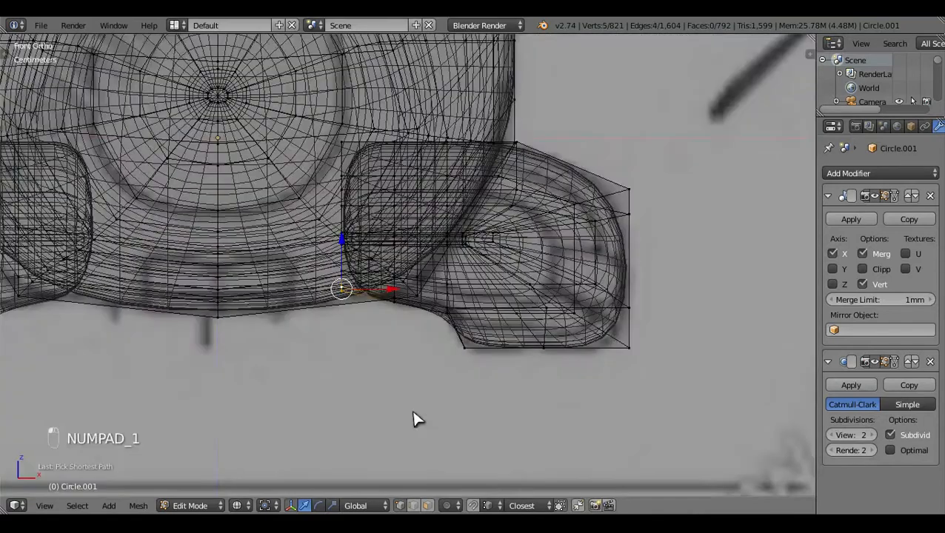
{"action": "scroll", "coordinate": [413, 411], "scroll_direction": "up", "scroll_amount": 4}
{"action": "key", "text": "c"}
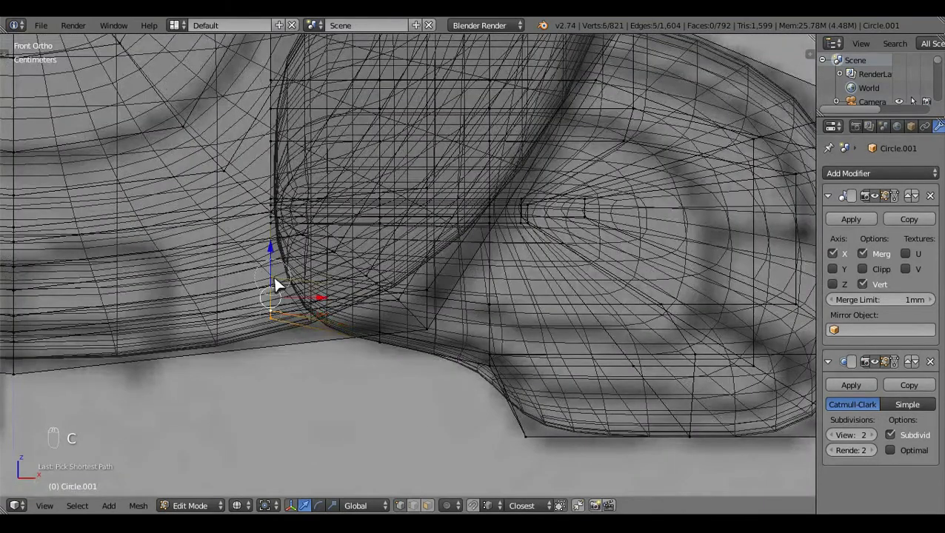
{"action": "right_click", "coordinate": [274, 277]}
{"action": "mouse_move", "coordinate": [272, 258]}
{"action": "left_mouse_down"}
{"action": "mouse_move", "coordinate": [281, 290]}
{"action": "mouse_move", "coordinate": [381, 352]}
{"action": "left_mouse_up"}
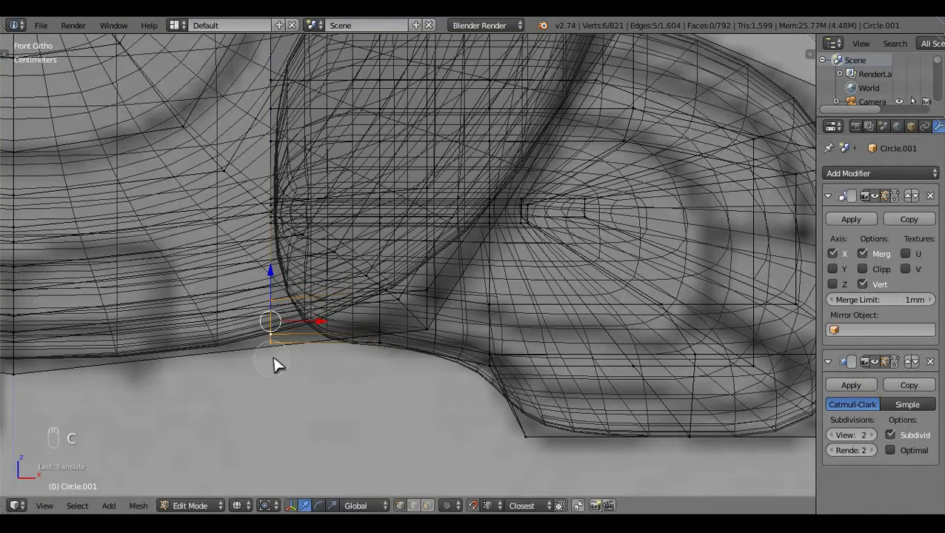
Step: Fine-tune the height of the inner underside path's vertices along Z, then leave Edit Mode and inspect the smoothed fairings from below
{"action": "left_click_drag", "start_coordinate": [274, 280], "coordinate": [384, 331]}
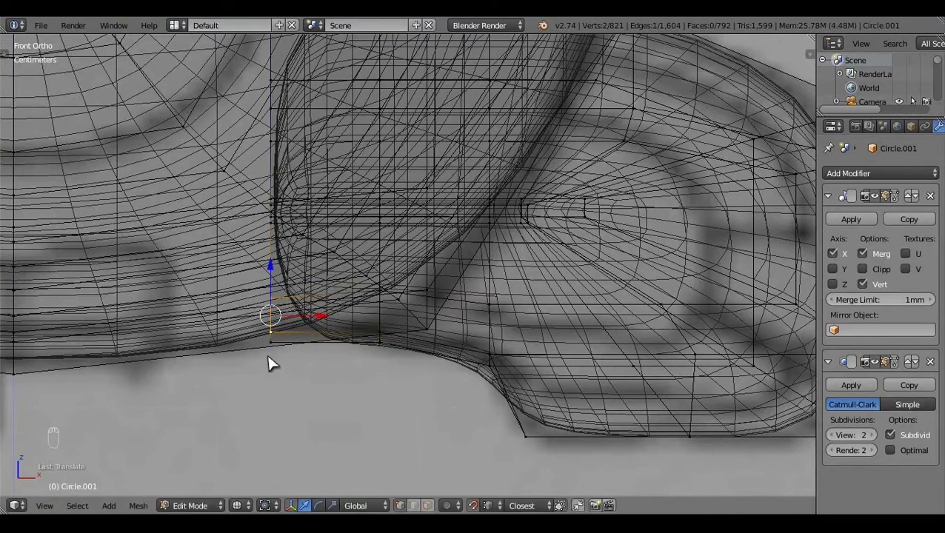
{"action": "mouse_move", "coordinate": [276, 255]}
{"action": "left_mouse_down"}
{"action": "mouse_move", "coordinate": [378, 313]}
{"action": "mouse_move", "coordinate": [378, 291]}
{"action": "left_mouse_up"}
{"action": "key", "text": "a"}
{"action": "key", "text": "z"}
{"action": "key", "text": "Tab"}
{"action": "scroll", "coordinate": [415, 364], "scroll_direction": "down", "scroll_amount": 5}
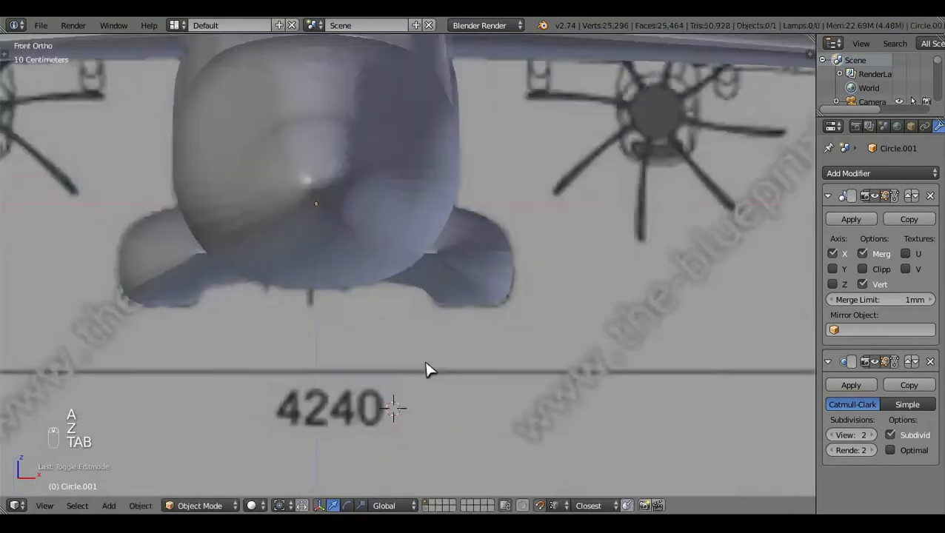
{"action": "middle_click_drag", "start_coordinate": [424, 363], "coordinate": [548, 354]}
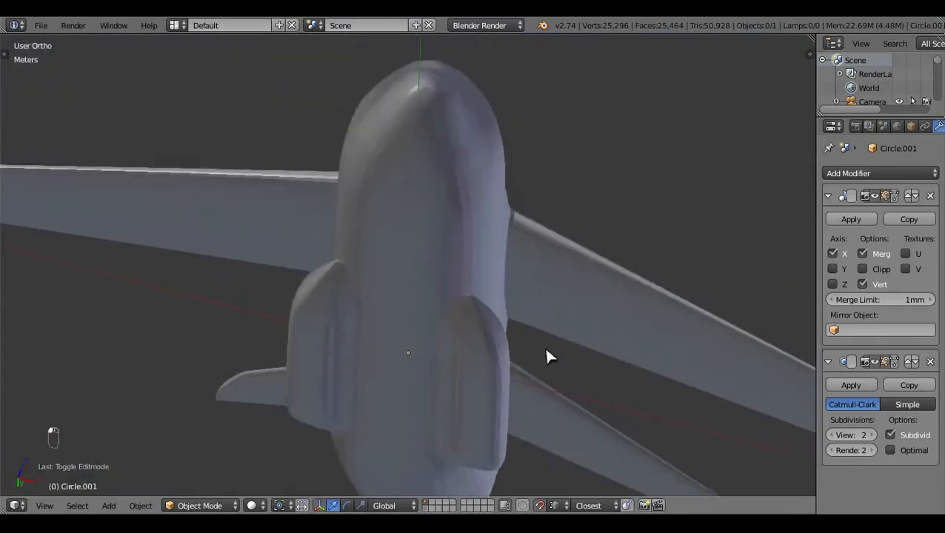
Step: In Edit Mode, select two elements at the fairing's front tip, move them inward toward the fuselage, and return to Object Mode
{"action": "key", "text": "Tab"}
{"action": "scroll", "coordinate": [633, 371], "scroll_direction": "up", "scroll_amount": 8}
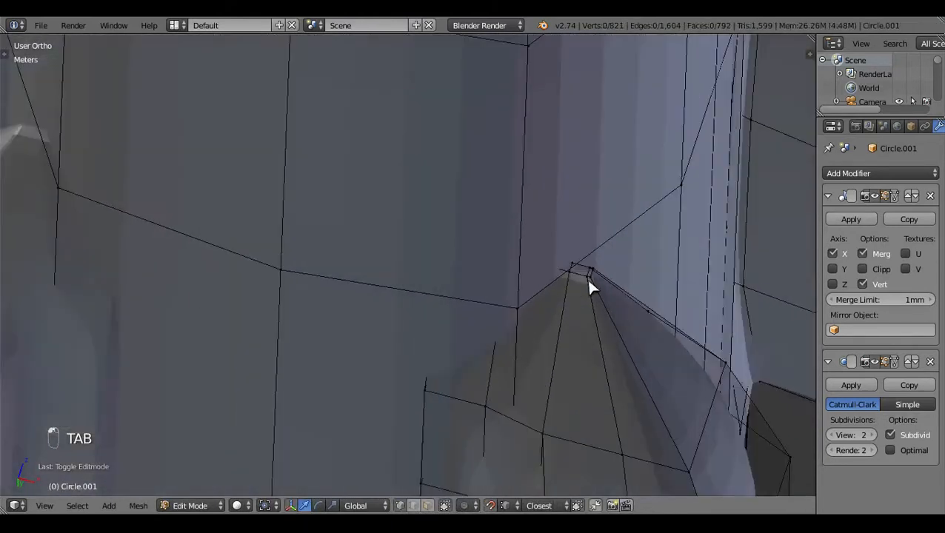
{"action": "right_click", "coordinate": [588, 278]}
{"action": "middle_click_drag", "start_coordinate": [600, 330], "coordinate": [511, 300], "text": "shift"}
{"action": "scroll", "coordinate": [515, 296], "scroll_direction": "up", "scroll_amount": 3}
{"action": "right_click", "coordinate": [567, 228], "text": "shift"}
{"action": "left_click_drag", "start_coordinate": [613, 243], "coordinate": [588, 249]}
{"action": "key", "text": "a"}
{"action": "scroll", "coordinate": [591, 287], "scroll_direction": "down", "scroll_amount": 5}
{"action": "key", "text": "Tab"}
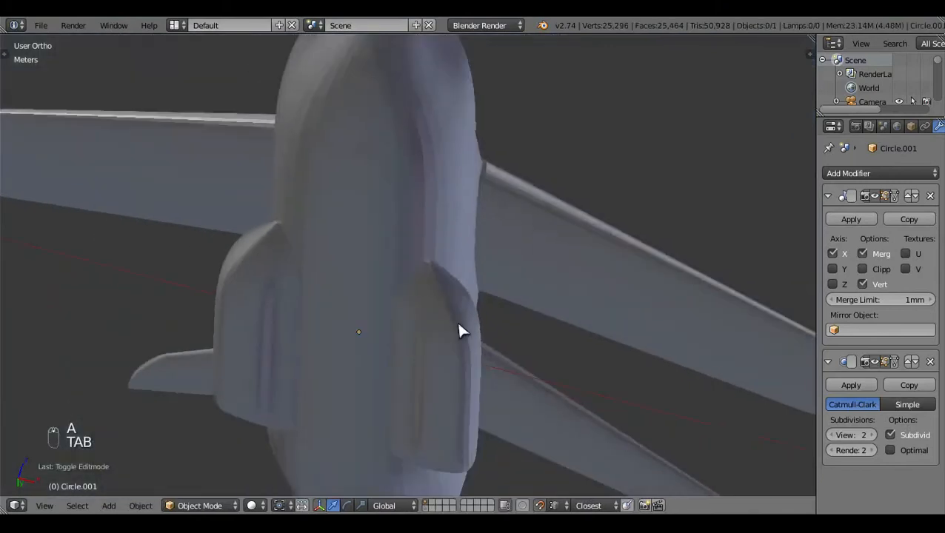
Step: In side wireframe view, add a centred lengthwise loop cut through the middle of the fairing's front tip
{"action": "middle_click_drag", "start_coordinate": [459, 331], "coordinate": [540, 253]}
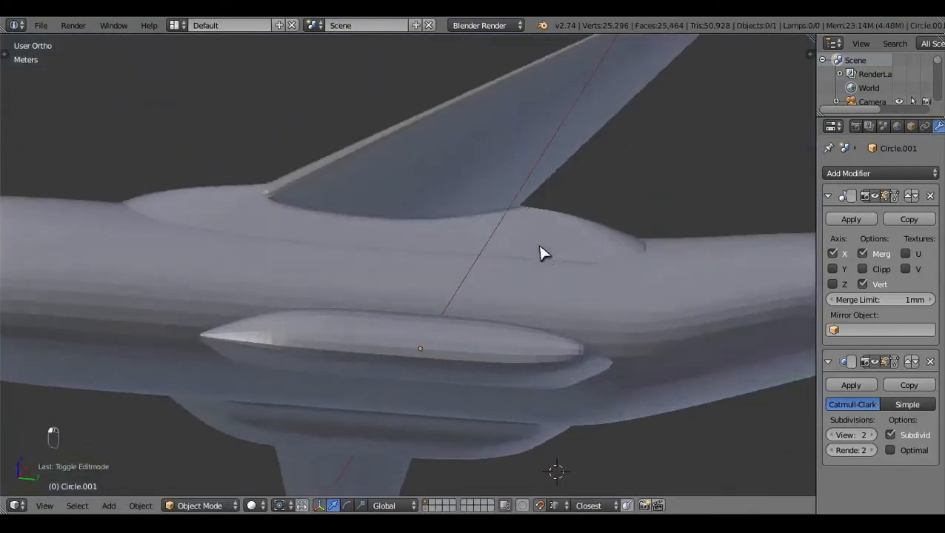
{"action": "key", "text": "KP_3"}
{"action": "scroll", "coordinate": [646, 296], "scroll_direction": "up", "scroll_amount": 6}
{"action": "key", "text": "z"}
{"action": "key", "text": "Tab"}
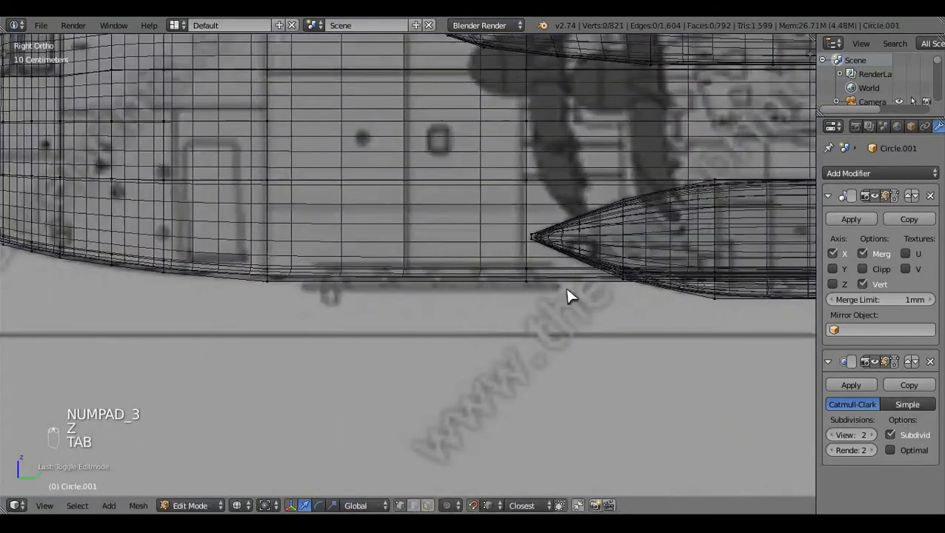
{"action": "scroll", "coordinate": [548, 299], "scroll_direction": "up", "scroll_amount": 5}
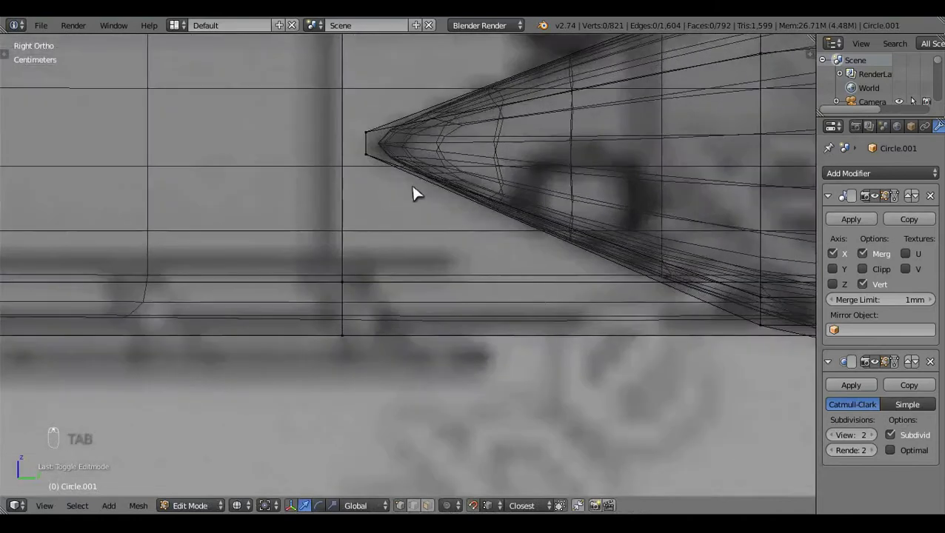
{"action": "middle_click_drag", "start_coordinate": [414, 195], "coordinate": [412, 296], "text": "shift"}
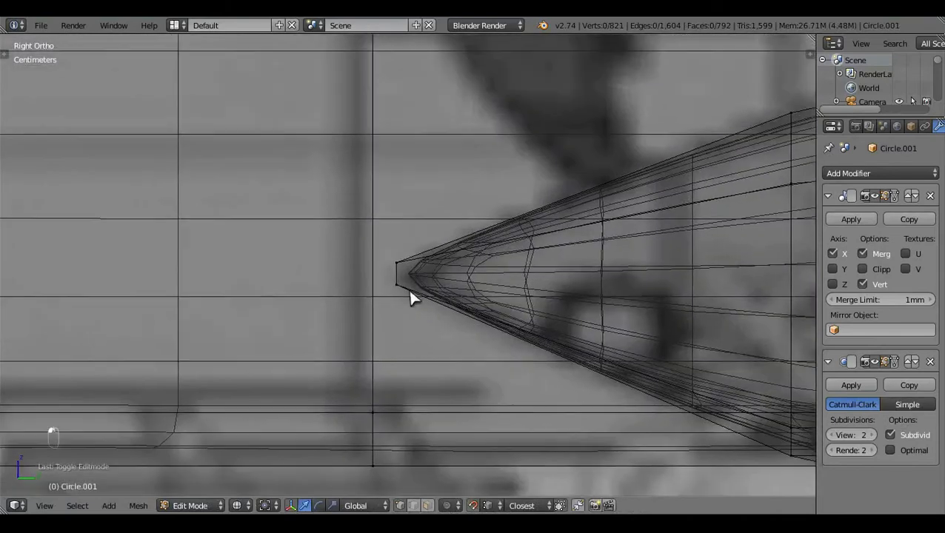
{"action": "key", "text": "ctrl+r"}
{"action": "left_click", "coordinate": [400, 270]}
{"action": "right_click", "coordinate": [408, 269]}
{"action": "key", "text": "a"}
{"action": "scroll", "coordinate": [400, 250], "scroll_direction": "up", "scroll_amount": 3}
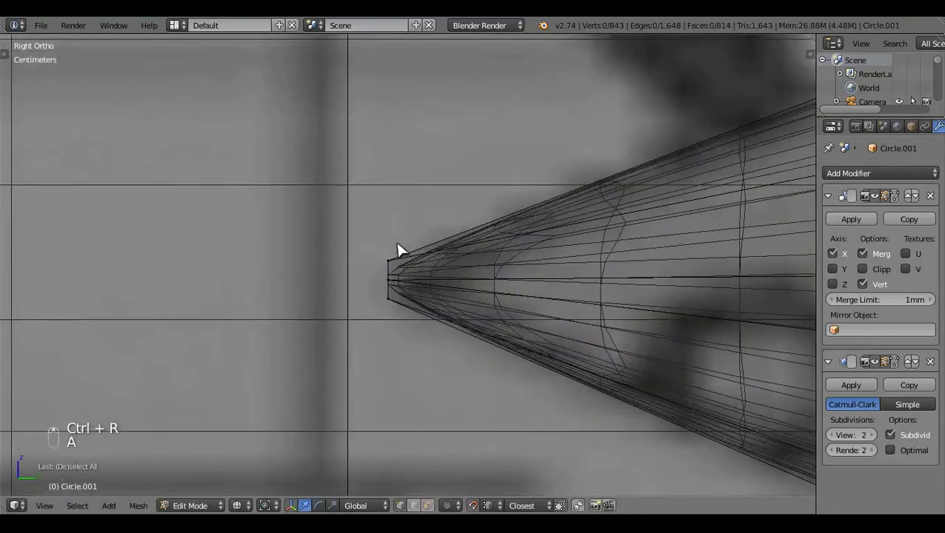
Step: Circle-select the upper and lower vertices of the fairing's front tip and move them backward about 4.4 mm along Y to sharpen it
{"action": "key", "text": "c"}
{"action": "left_click", "coordinate": [396, 249]}
{"action": "left_click", "coordinate": [399, 305]}
{"action": "right_click", "coordinate": [402, 304]}
{"action": "left_click_drag", "start_coordinate": [437, 283], "coordinate": [455, 289]}
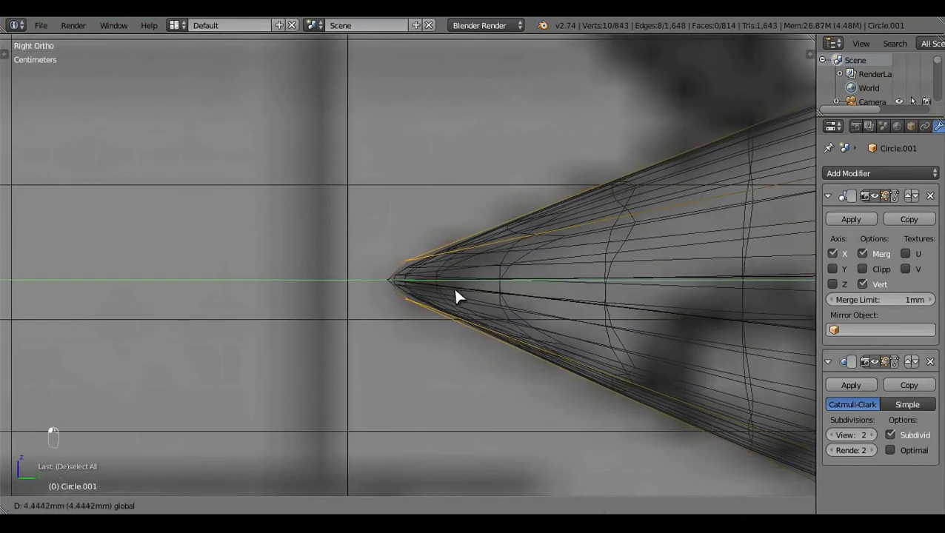
{"action": "left_click", "coordinate": [460, 297]}
{"action": "key", "text": "a"}
{"action": "key", "text": "z"}
{"action": "key", "text": "Tab"}
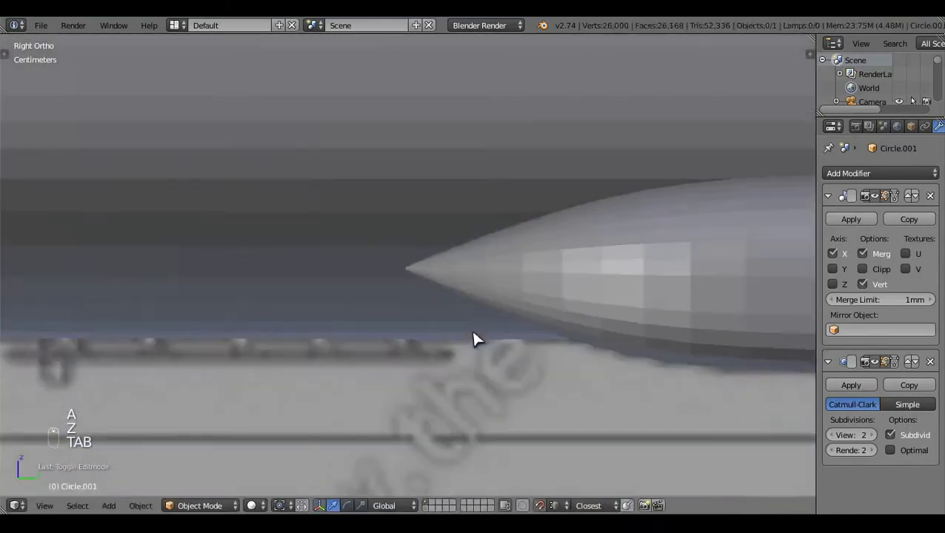
Step: Select the upper and lower vertices of the fairing's rear tip, move them forward along Y, and inspect the smoothed tip
{"action": "scroll", "coordinate": [472, 331], "scroll_direction": "down", "scroll_amount": 5}
{"action": "middle_click_drag", "start_coordinate": [734, 361], "coordinate": [239, 346], "text": "shift"}
{"action": "scroll", "coordinate": [483, 269], "scroll_direction": "up", "scroll_amount": 7}
{"action": "key", "text": "Tab"}
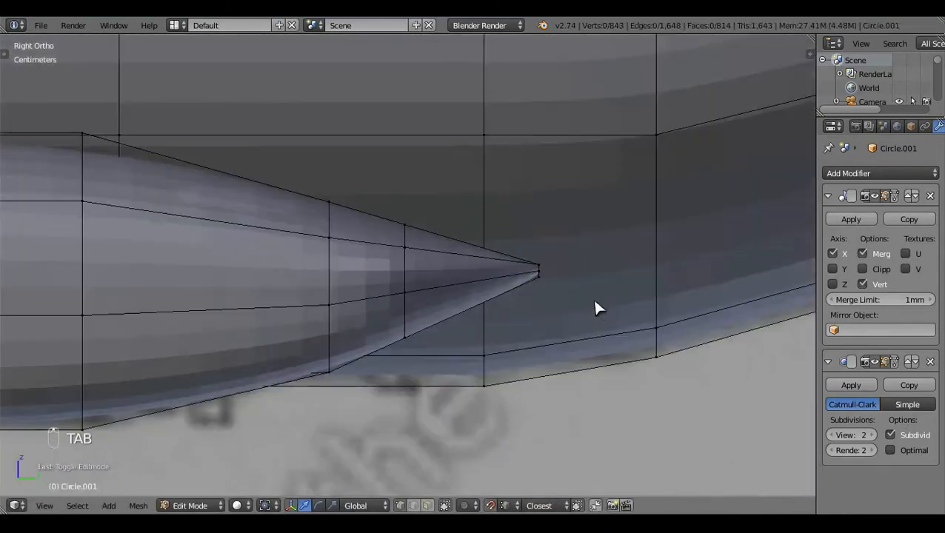
{"action": "key", "text": "z"}
{"action": "key", "text": "c"}
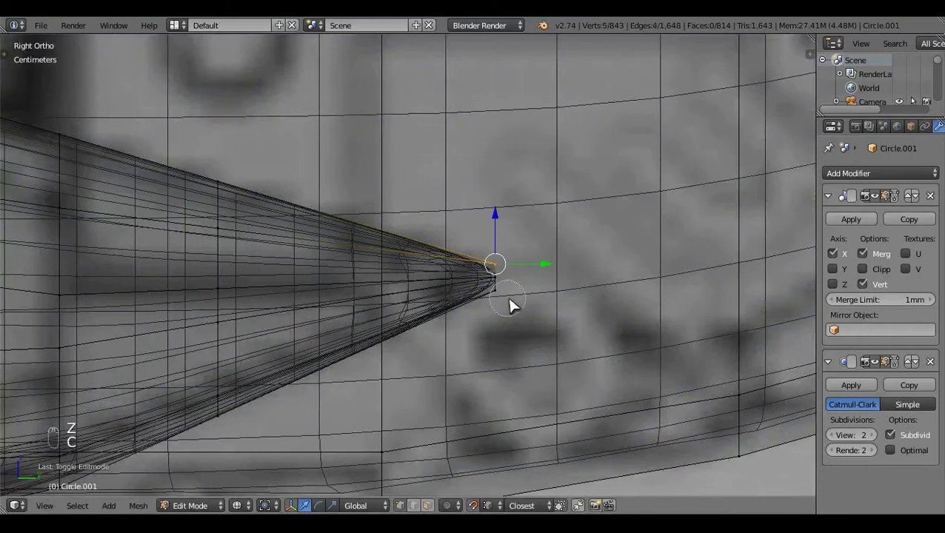
{"action": "left_click", "coordinate": [509, 300]}
{"action": "right_click", "coordinate": [511, 299]}
{"action": "left_click_drag", "start_coordinate": [550, 279], "coordinate": [529, 279]}
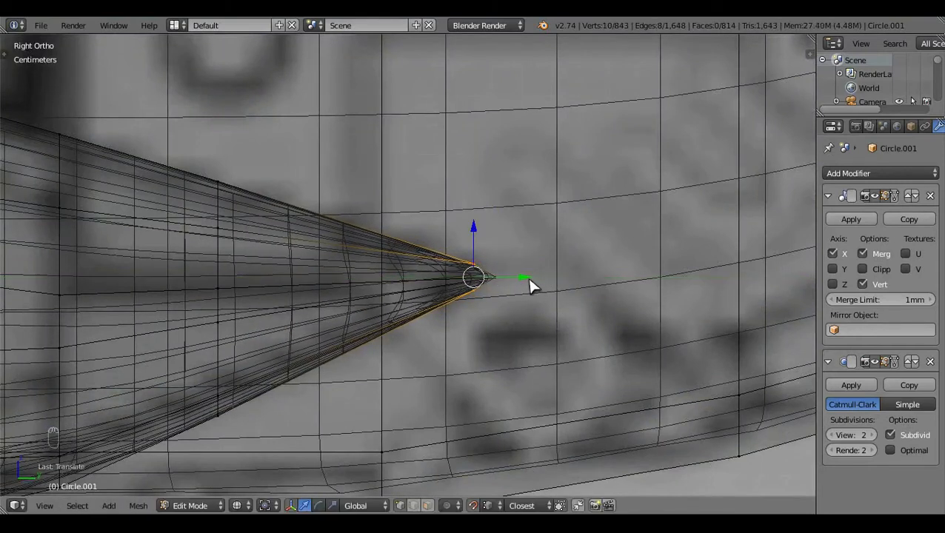
{"action": "key", "text": "a"}
{"action": "key", "text": "z"}
{"action": "key", "text": "Tab"}
{"action": "scroll", "coordinate": [523, 317], "scroll_direction": "down", "scroll_amount": 3}
{"action": "mouse_move", "coordinate": [523, 316]}
{"action": "middle_mouse_down"}
{"action": "mouse_move", "coordinate": [420, 326]}
{"action": "mouse_move", "coordinate": [395, 194]}
{"action": "mouse_move", "coordinate": [525, 451]}
{"action": "mouse_move", "coordinate": [329, 415]}
{"action": "mouse_move", "coordinate": [273, 216]}
{"action": "mouse_move", "coordinate": [411, 152]}
{"action": "middle_mouse_up"}
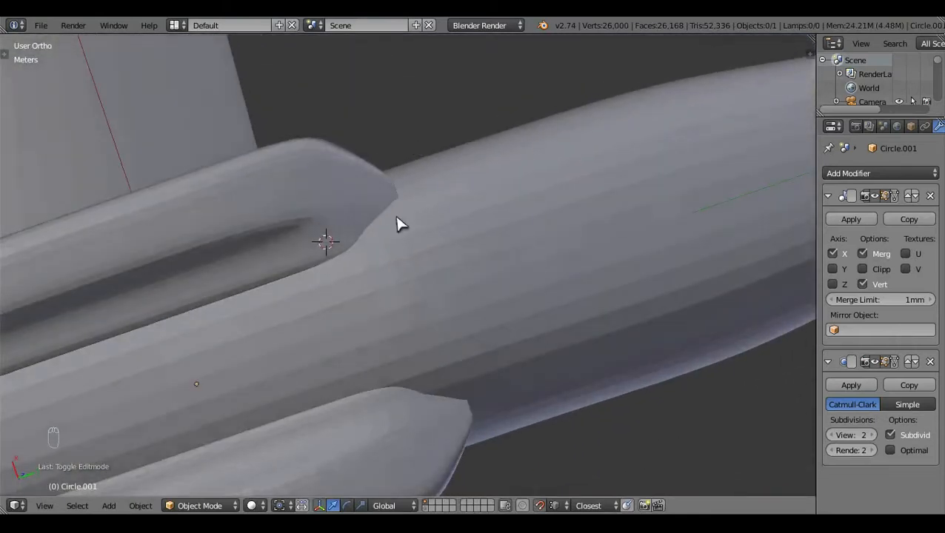
Step: Box-select the vertex loop just ahead of the fairing's rear tip and scale it up slightly along Z in side view
{"action": "key", "text": "Tab"}
{"action": "middle_click_drag", "start_coordinate": [477, 283], "coordinate": [527, 401]}
{"action": "scroll", "coordinate": [462, 411], "scroll_direction": "up", "scroll_amount": 5}
{"action": "key", "text": "KP_3"}
{"action": "key", "text": "z"}
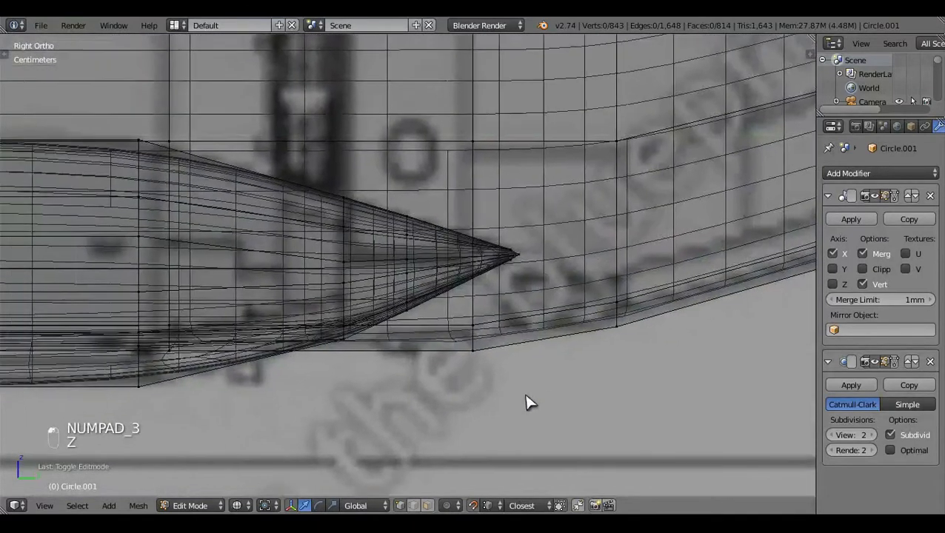
{"action": "scroll", "coordinate": [528, 402], "scroll_direction": "up", "scroll_amount": 1}
{"action": "scroll", "coordinate": [527, 403], "scroll_direction": "up", "scroll_amount": 1}
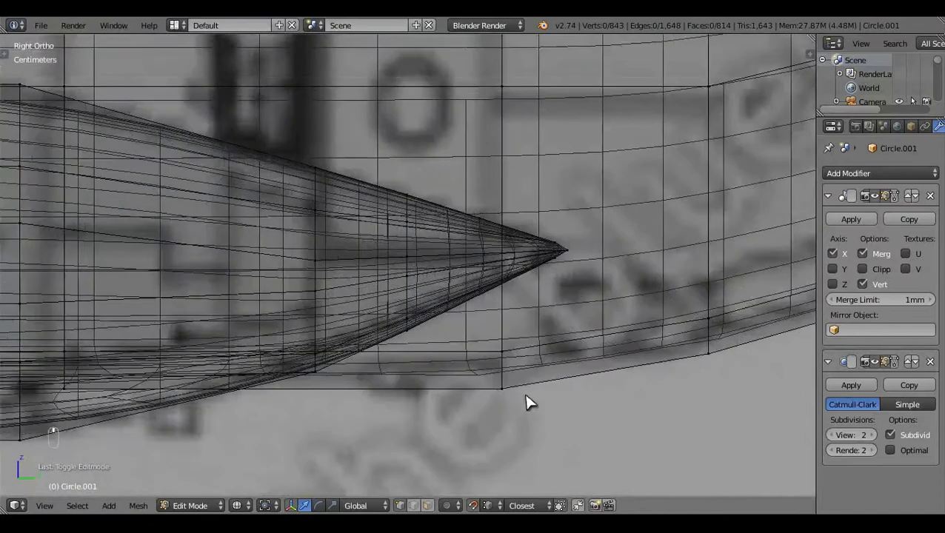
{"action": "left_click_drag", "start_coordinate": [414, 355], "coordinate": [416, 357]}
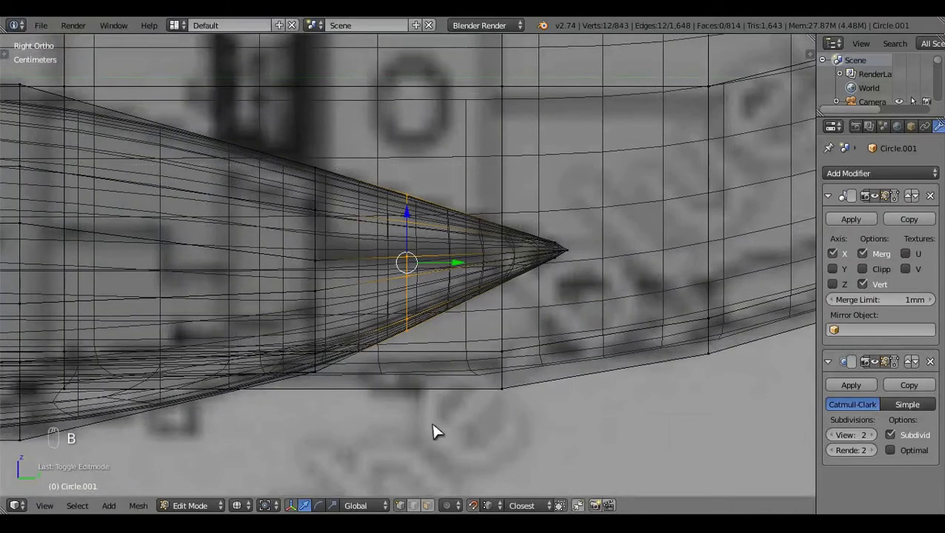
{"action": "key", "text": "s"}
{"action": "key", "text": "z"}
{"action": "left_click", "coordinate": [437, 436]}
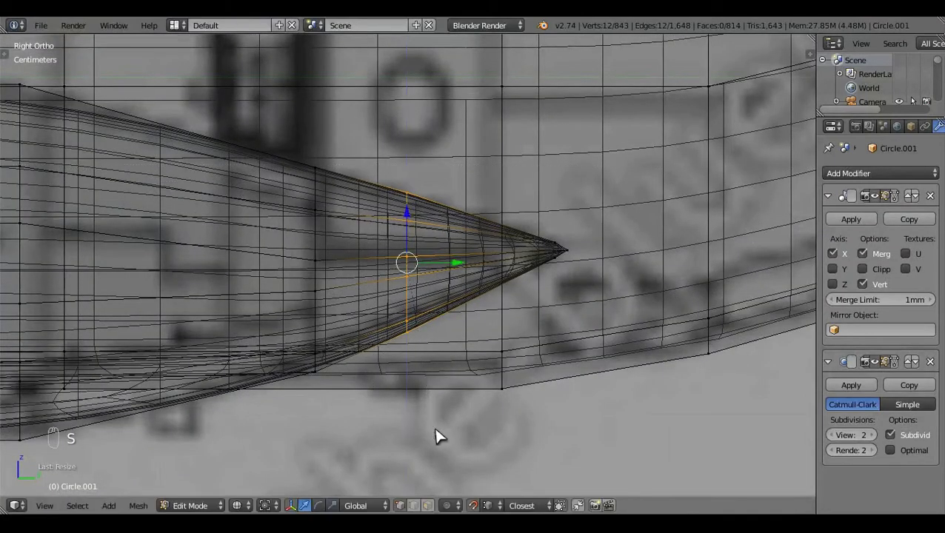
{"action": "key", "text": "a"}
{"action": "key", "text": "z"}
Step: Adjust the rear taper's outline along Z to match the side blueprint, then return to Object Mode
{"action": "scroll", "coordinate": [512, 375], "scroll_direction": "up", "scroll_amount": 3}
{"action": "key", "text": "z"}
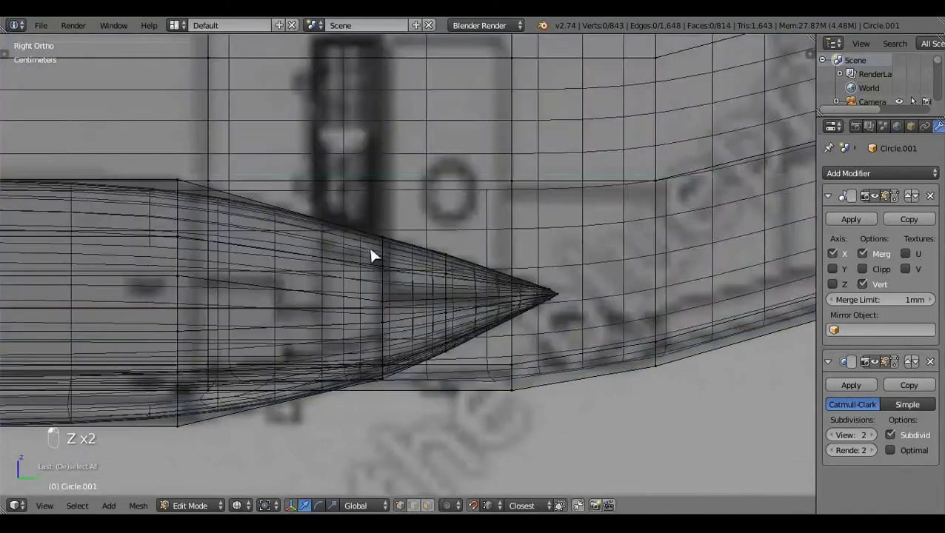
{"action": "scroll", "coordinate": [398, 296], "scroll_direction": "up", "scroll_amount": 2}
{"action": "key", "text": "g"}
{"action": "key", "text": "z"}
{"action": "left_click", "coordinate": [371, 201]}
{"action": "key", "text": "z"}
{"action": "key", "text": "Tab"}
Step: Examine the smoothed fairing from several angles and compare it with the side blueprint in solid and wireframe shading
{"action": "scroll", "coordinate": [371, 200], "scroll_direction": "down", "scroll_amount": 7}
{"action": "mouse_move", "coordinate": [370, 201]}
{"action": "middle_mouse_down"}
{"action": "mouse_move", "coordinate": [350, 115]}
{"action": "mouse_move", "coordinate": [392, 244]}
{"action": "mouse_move", "coordinate": [603, 359]}
{"action": "mouse_move", "coordinate": [668, 355]}
{"action": "mouse_move", "coordinate": [616, 384]}
{"action": "mouse_move", "coordinate": [513, 363]}
{"action": "middle_mouse_up"}
{"action": "key", "text": "KP_3"}
{"action": "key", "text": "z"}
{"action": "mouse_move", "coordinate": [415, 326]}
{"action": "middle_mouse_down"}
{"action": "mouse_move", "coordinate": [460, 320]}
{"action": "mouse_move", "coordinate": [510, 331]}
{"action": "mouse_move", "coordinate": [537, 352]}
{"action": "middle_mouse_up"}
{"action": "key", "text": "z"}
{"action": "key", "text": "KP_3"}
{"action": "key", "text": "z"}
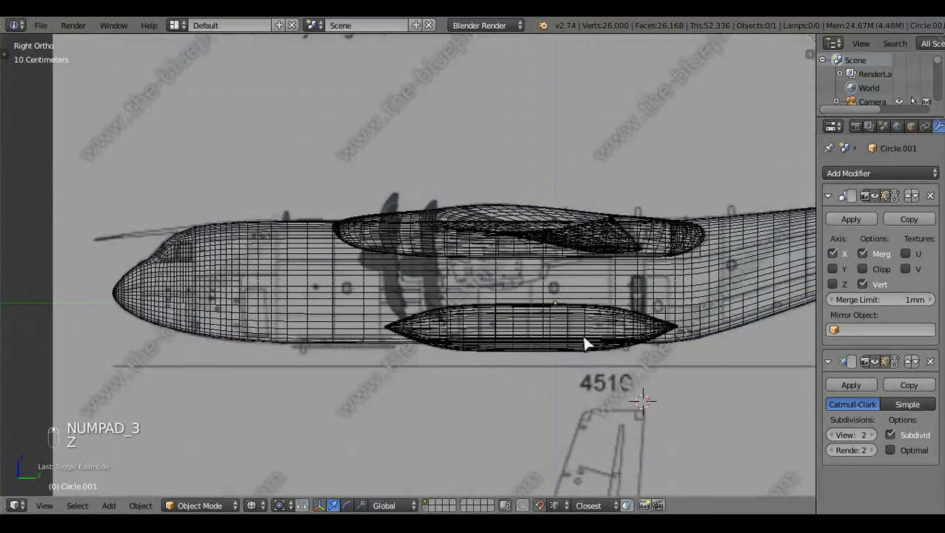
Step: Hide the Subdivision Surface modifier in the viewport, place the 3D cursor at the rear propeller hub, and enter Edit Mode
{"action": "left_click", "coordinate": [874, 361]}
{"action": "scroll", "coordinate": [511, 352], "scroll_direction": "up", "scroll_amount": 6}
{"action": "scroll", "coordinate": [511, 350], "scroll_direction": "down", "scroll_amount": 1}
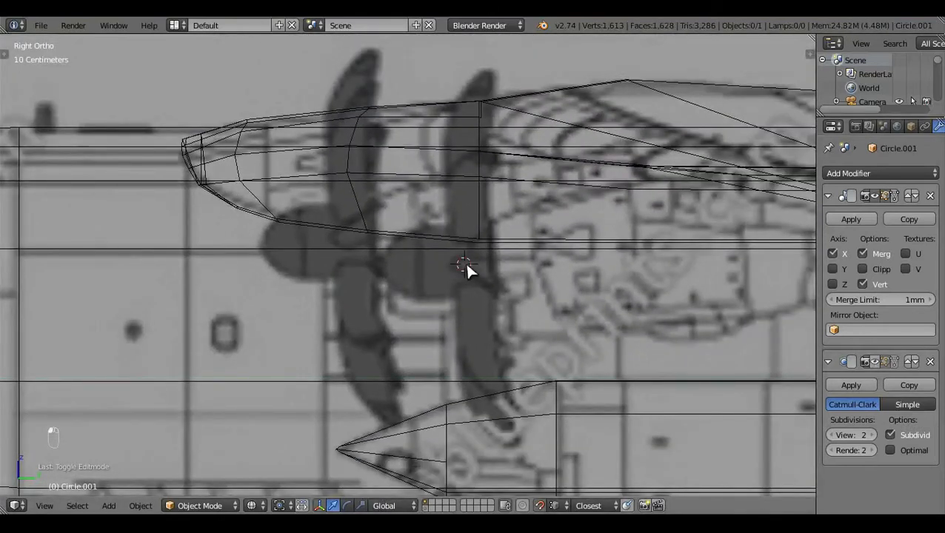
{"action": "left_click", "coordinate": [110, 506]}
{"action": "key", "text": "Tab"}
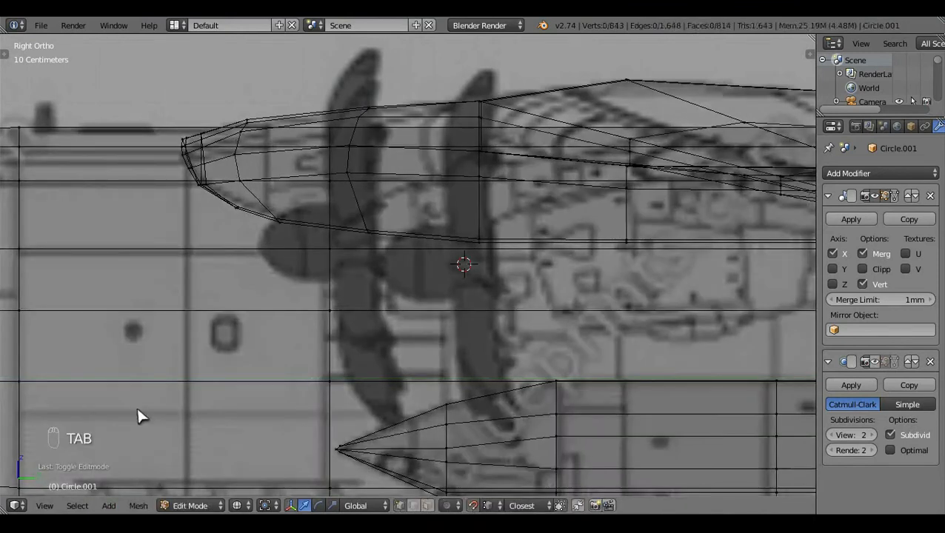
Step: Add a mesh circle at the 3D cursor and set its vertex count to 8
{"action": "left_click", "coordinate": [108, 506]}
{"action": "left_click", "coordinate": [157, 469]}
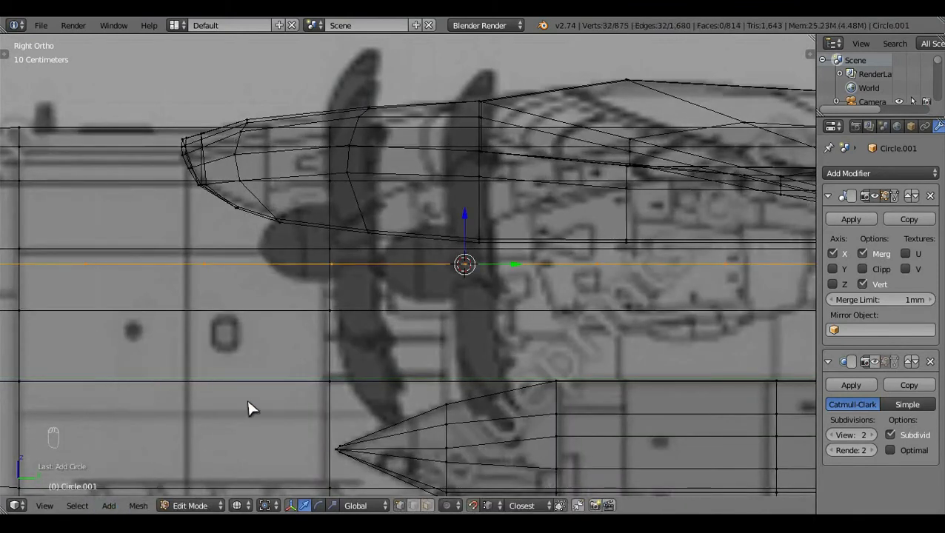
{"action": "key", "text": "t"}
{"action": "double_click", "coordinate": [52, 457]}
{"action": "type", "text": "8"}
{"action": "key", "text": "Return"}
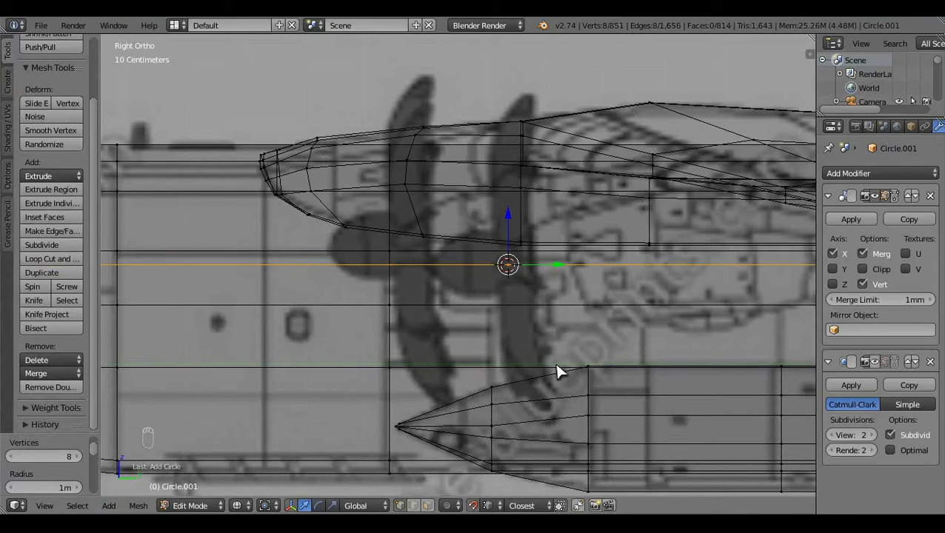
Step: Rotate the eight-vertex circle upright and scale it down to the size of the rear propeller hub
{"action": "key", "text": "r"}
{"action": "left_click", "coordinate": [557, 369]}
{"action": "key", "text": "t"}
{"action": "key", "text": "s"}
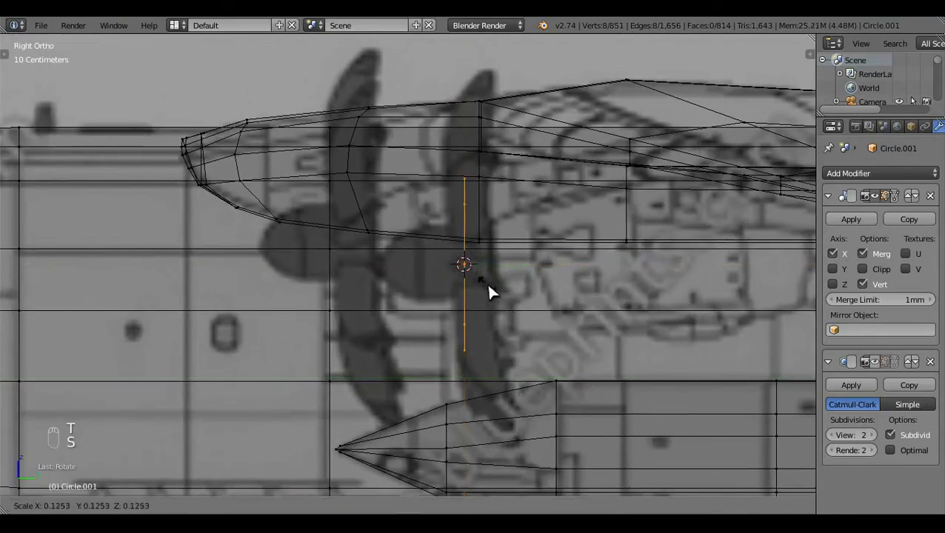
{"action": "left_click", "coordinate": [479, 273]}
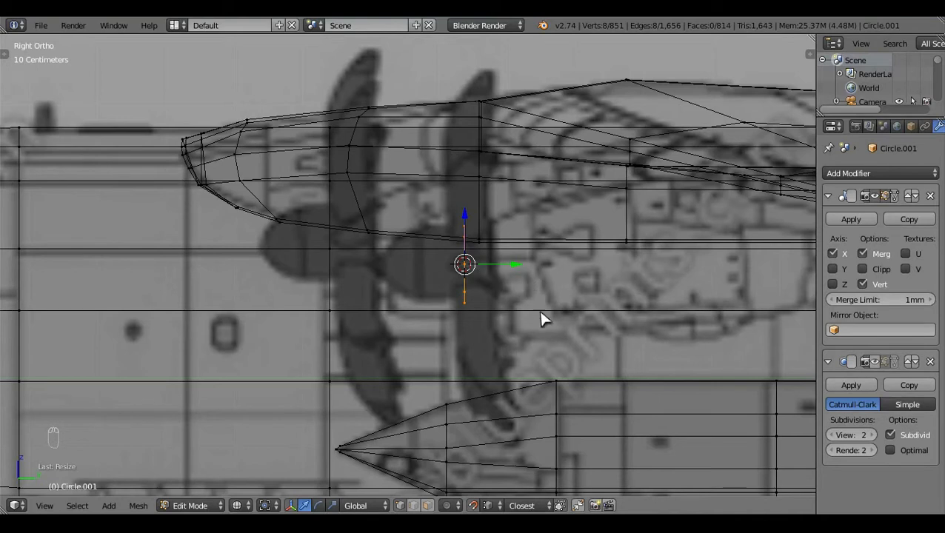
{"action": "key", "text": "s"}
{"action": "key", "text": "ctrl+z"}
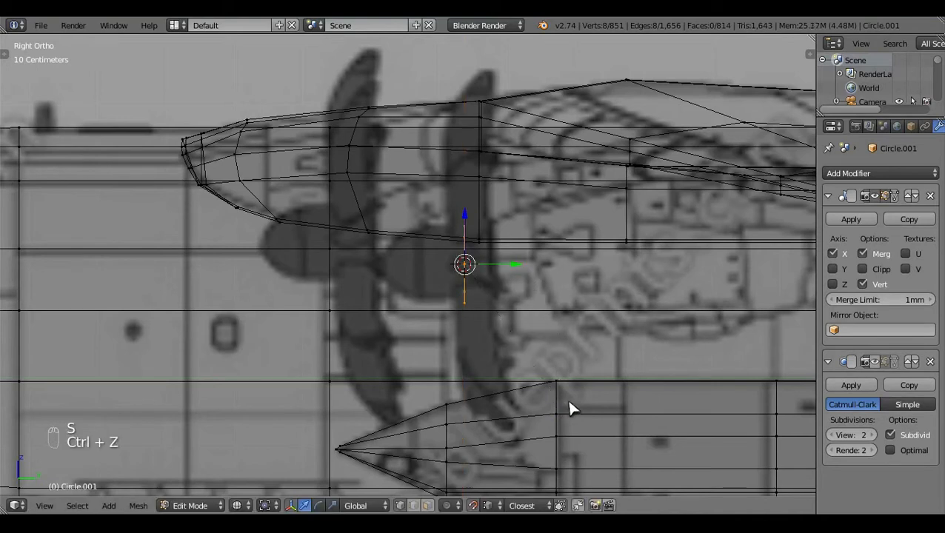
{"action": "key", "text": "s"}
{"action": "left_click", "coordinate": [670, 337]}
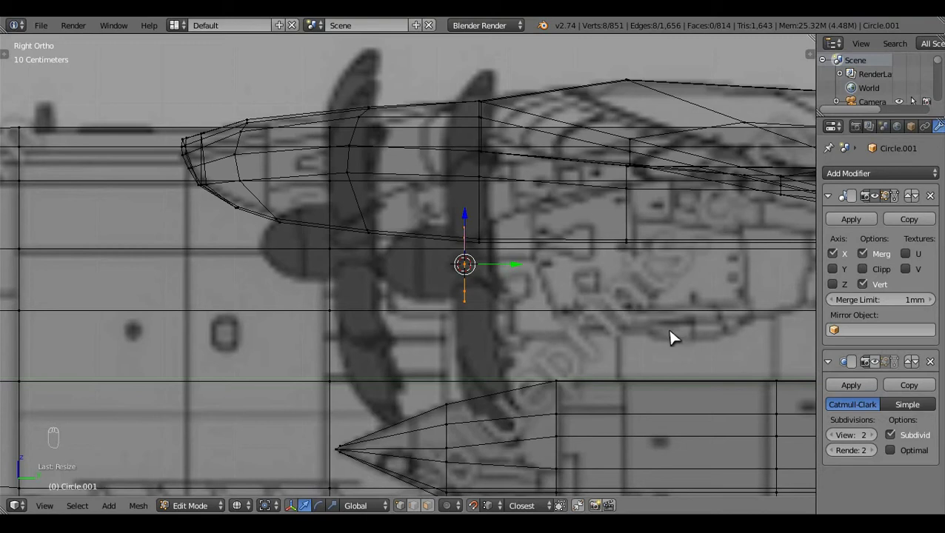
Step: Delete the circle's vertices and add a plane at the 3D cursor in its place
{"action": "key", "text": "x"}
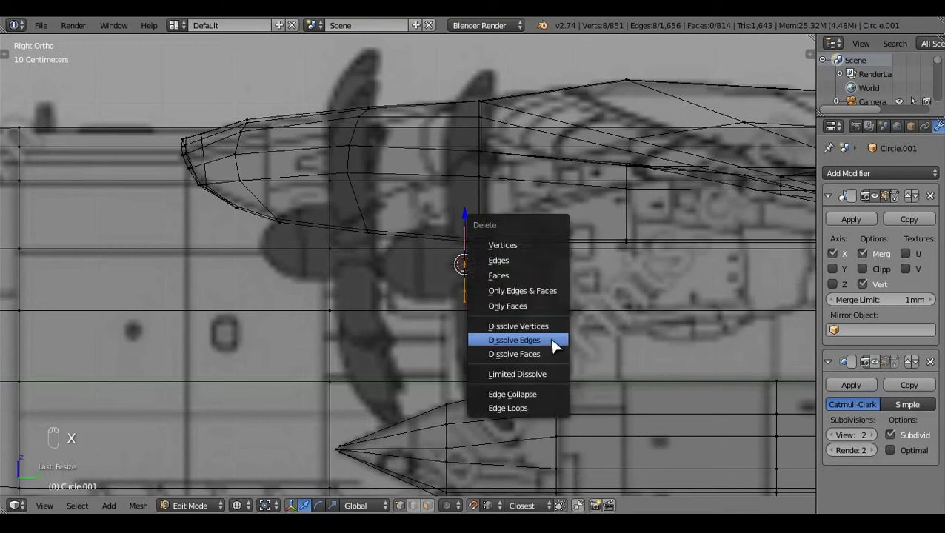
{"action": "left_click", "coordinate": [511, 243]}
{"action": "left_click", "coordinate": [110, 506]}
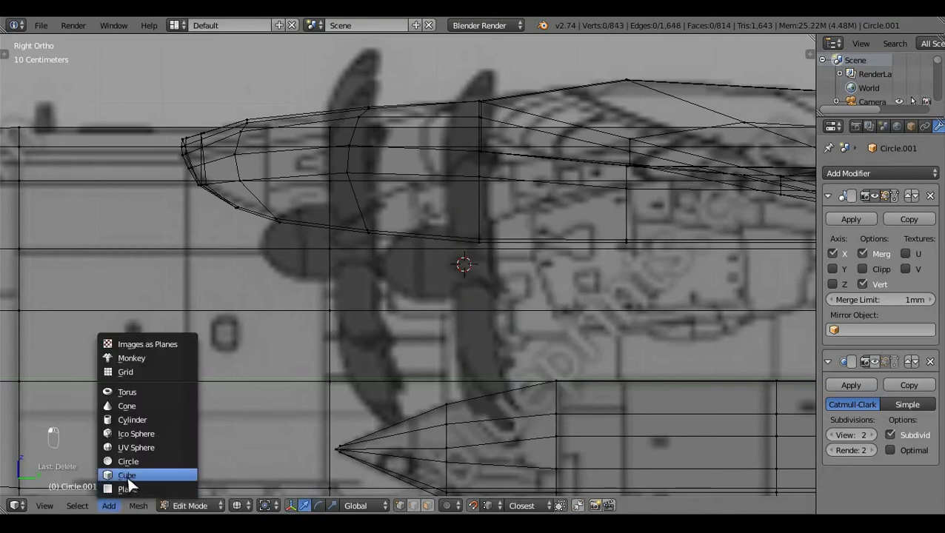
{"action": "left_click", "coordinate": [120, 492]}
Step: Rotate the new plane 90° so that it stands upright in the side view
{"action": "key", "text": "r"}
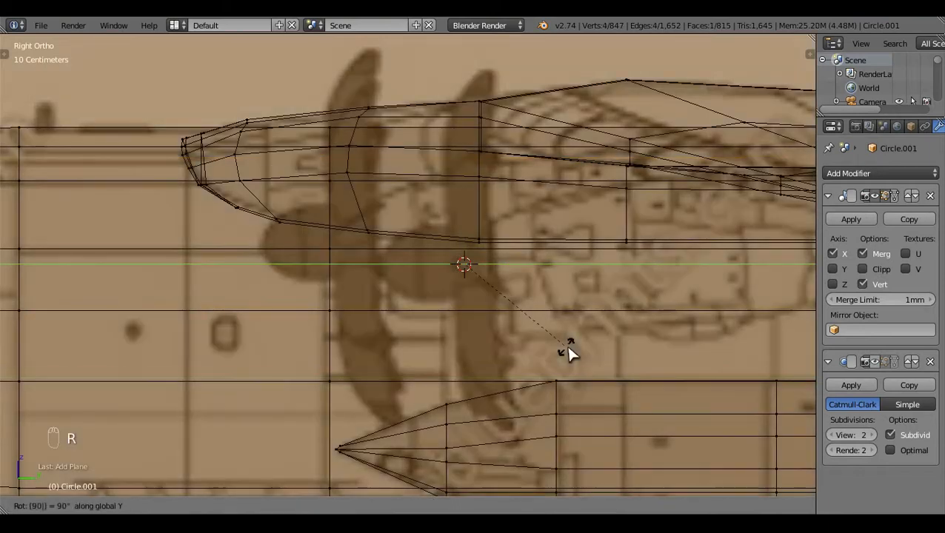
{"action": "key", "text": "ctrl+z"}
{"action": "type", "text": "r90"}
{"action": "left_click", "coordinate": [584, 396]}
Step: Scale the upright plane down and move it along Y to just behind the rear propeller
{"action": "key", "text": "s"}
{"action": "left_click", "coordinate": [509, 293]}
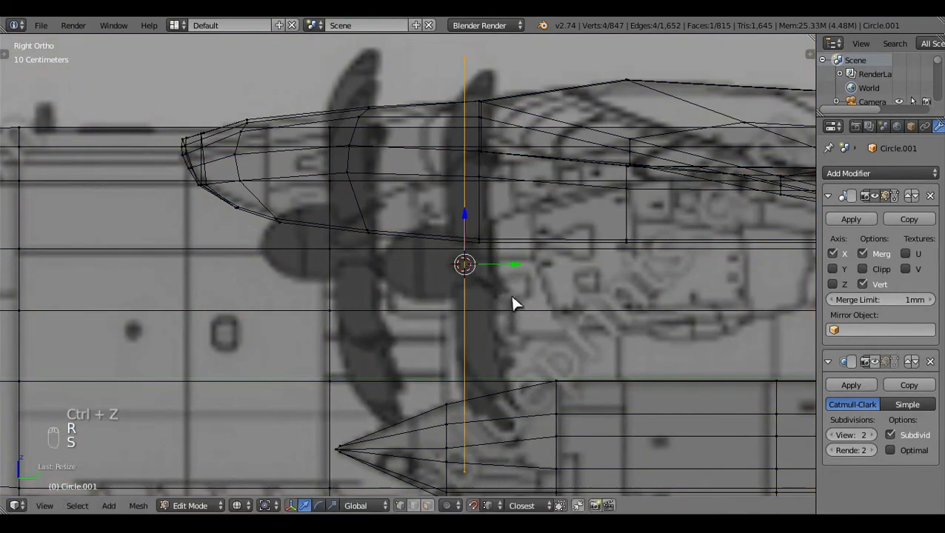
{"action": "key", "text": "s"}
{"action": "left_click", "coordinate": [508, 316]}
{"action": "left_click_drag", "start_coordinate": [512, 265], "coordinate": [582, 296]}
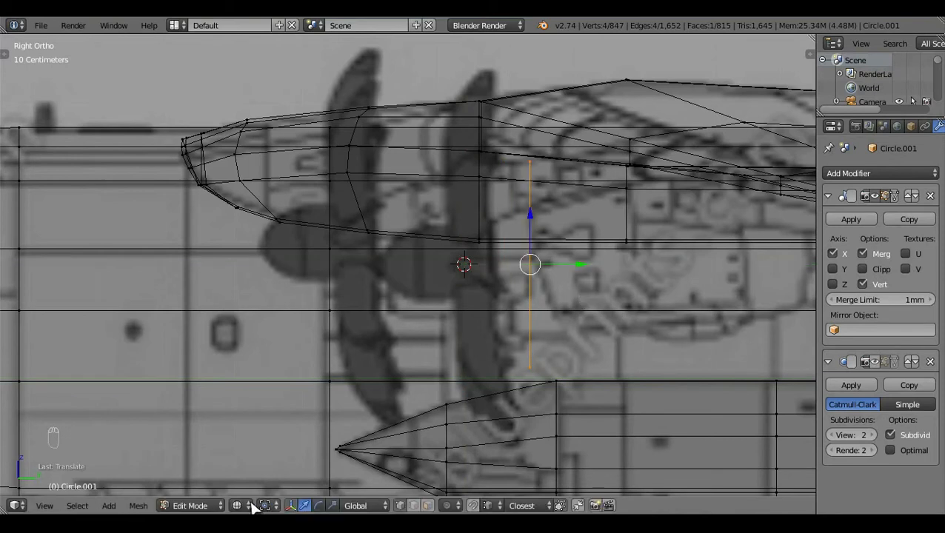
Step: Isolate the plane's lower vertices and raise them along Z to just below the propeller hub's centre line, then clear the selection
{"action": "key", "text": "Tab"}
{"action": "key", "text": "Tab"}
{"action": "key", "text": "c"}
{"action": "middle_click", "coordinate": [535, 169]}
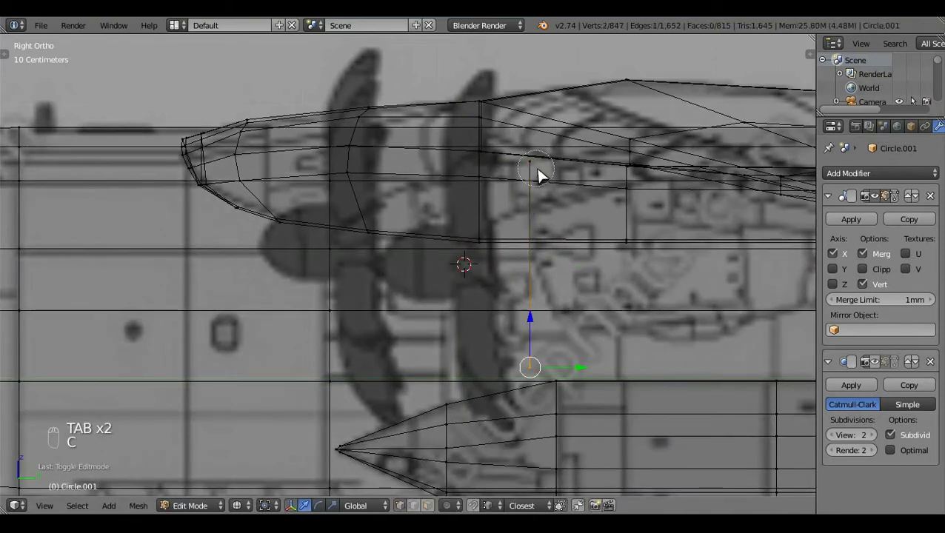
{"action": "right_click", "coordinate": [535, 169]}
{"action": "left_click_drag", "start_coordinate": [529, 326], "coordinate": [552, 230]}
{"action": "key", "text": "c"}
{"action": "middle_click", "coordinate": [532, 290]}
{"action": "right_click", "coordinate": [531, 291]}
{"action": "key", "text": "z"}
{"action": "key", "text": "z"}
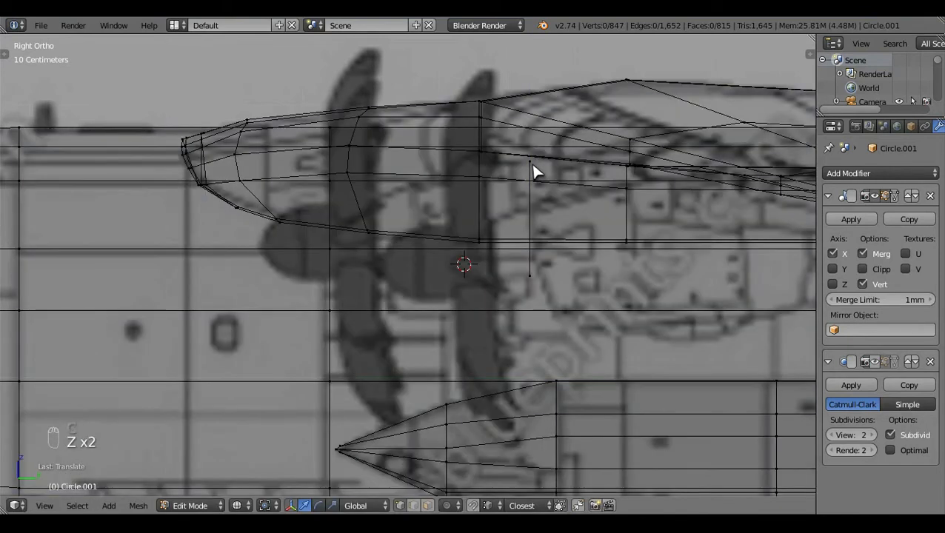
Step: Select the plane's upper vertices and lower them along Z towards the engine outline in the side blueprint
{"action": "key", "text": "c"}
{"action": "left_click", "coordinate": [531, 163]}
{"action": "right_click", "coordinate": [532, 163]}
{"action": "left_click_drag", "start_coordinate": [530, 126], "coordinate": [535, 172]}
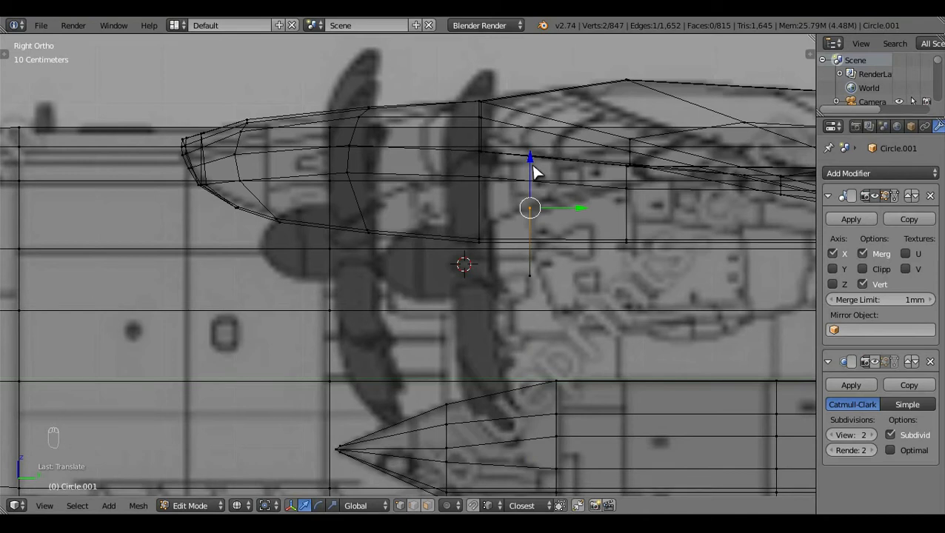
Step: Deselect everything and select the plane's lower vertices with circle select
{"action": "scroll", "coordinate": [573, 344], "scroll_direction": "up", "scroll_amount": 1}
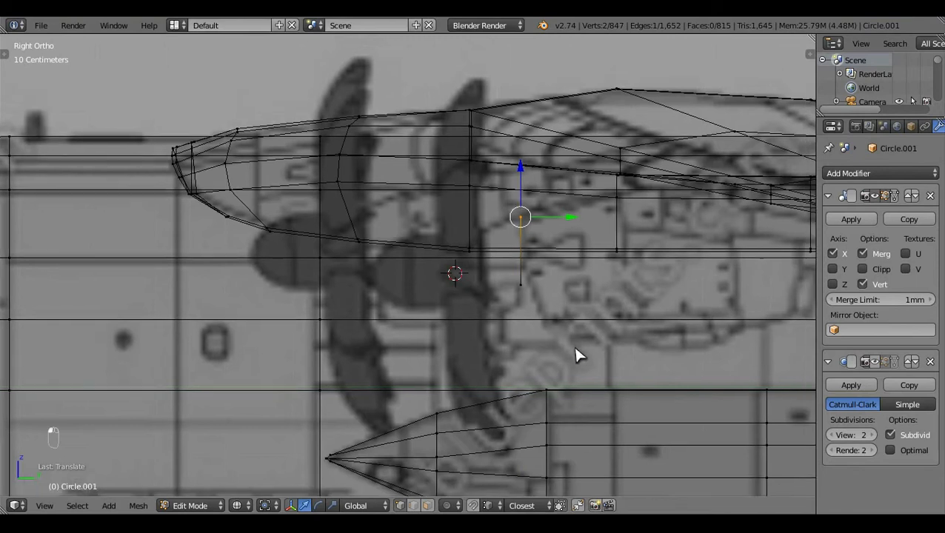
{"action": "scroll", "coordinate": [573, 344], "scroll_direction": "up", "scroll_amount": 2}
{"action": "key", "text": "a"}
{"action": "key", "text": "c"}
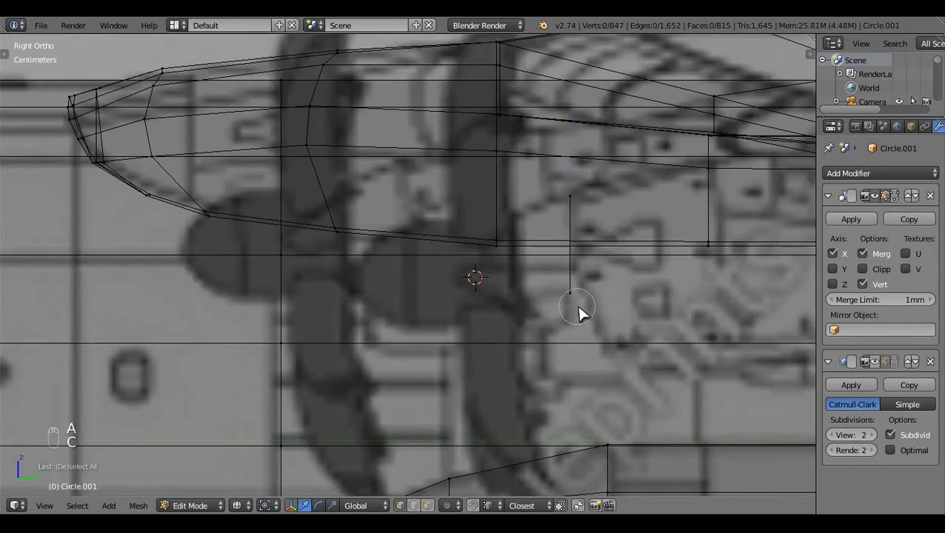
Step: Adjust the height of the lower and upper vertices of the engine nacelle's starting face to match the side blueprint
{"action": "left_click", "coordinate": [574, 296]}
{"action": "right_click", "coordinate": [575, 294]}
{"action": "left_click_drag", "start_coordinate": [572, 246], "coordinate": [571, 247]}
{"action": "key", "text": "a"}
{"action": "key", "text": "c"}
{"action": "left_click", "coordinate": [568, 200]}
{"action": "right_click", "coordinate": [568, 198]}
{"action": "left_click_drag", "start_coordinate": [573, 157], "coordinate": [575, 158]}
Step: Extrude the whole nacelle face forward to the rear propeller and lower its front top edge to follow the blueprint's slope
{"action": "key", "text": "ctrl+l"}
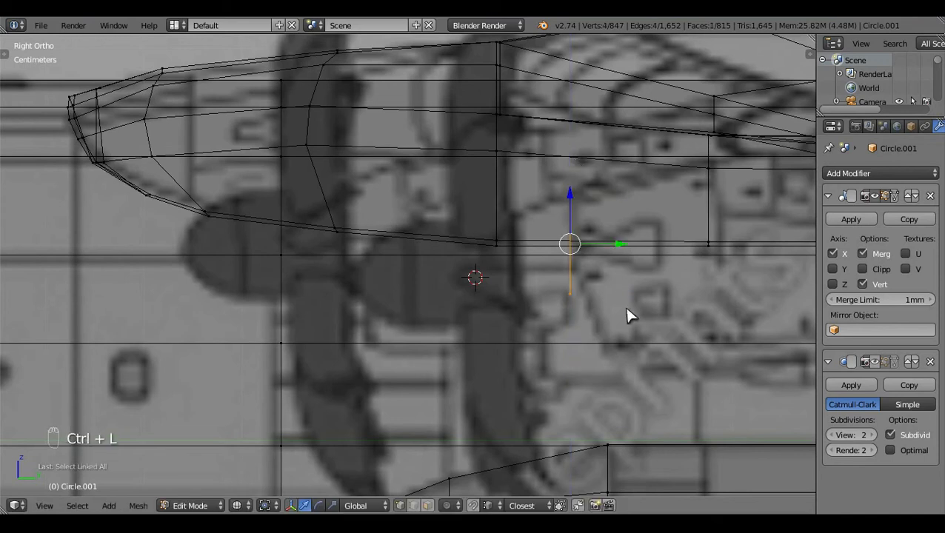
{"action": "key", "text": "e"}
{"action": "right_click", "coordinate": [629, 316]}
{"action": "left_click_drag", "start_coordinate": [625, 248], "coordinate": [569, 255]}
{"action": "left_click_drag", "start_coordinate": [513, 199], "coordinate": [510, 206]}
{"action": "key", "text": "c"}
{"action": "middle_click", "coordinate": [524, 294]}
{"action": "right_click", "coordinate": [524, 292]}
{"action": "left_click_drag", "start_coordinate": [514, 157], "coordinate": [511, 168]}
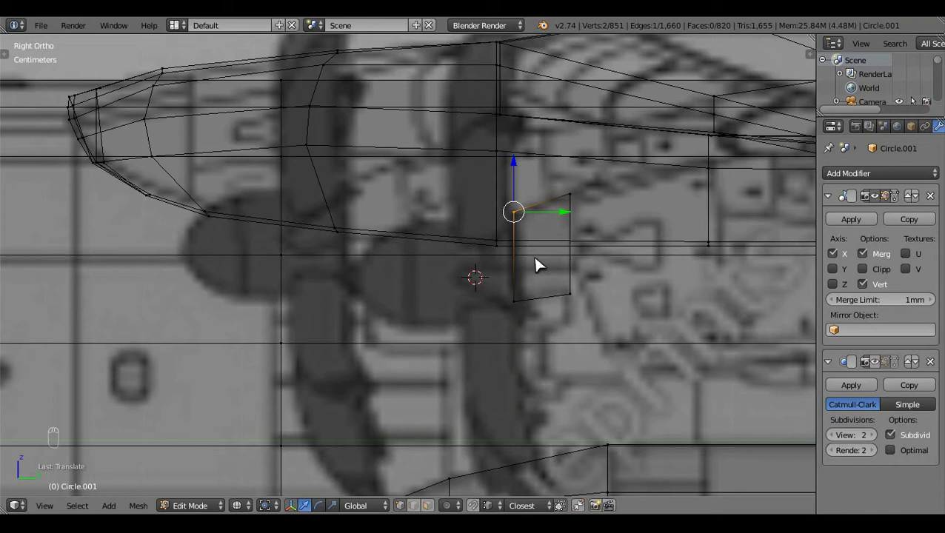
Step: Extrude the nacelle's bottom face downward to add a short lower section
{"action": "key", "text": "a"}
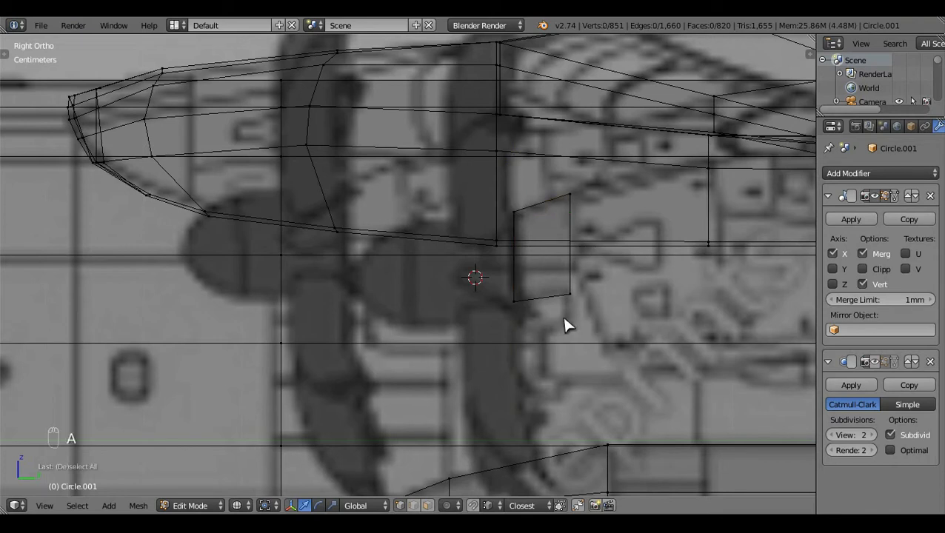
{"action": "key", "text": "c"}
{"action": "left_click", "coordinate": [524, 311]}
{"action": "left_click", "coordinate": [570, 302]}
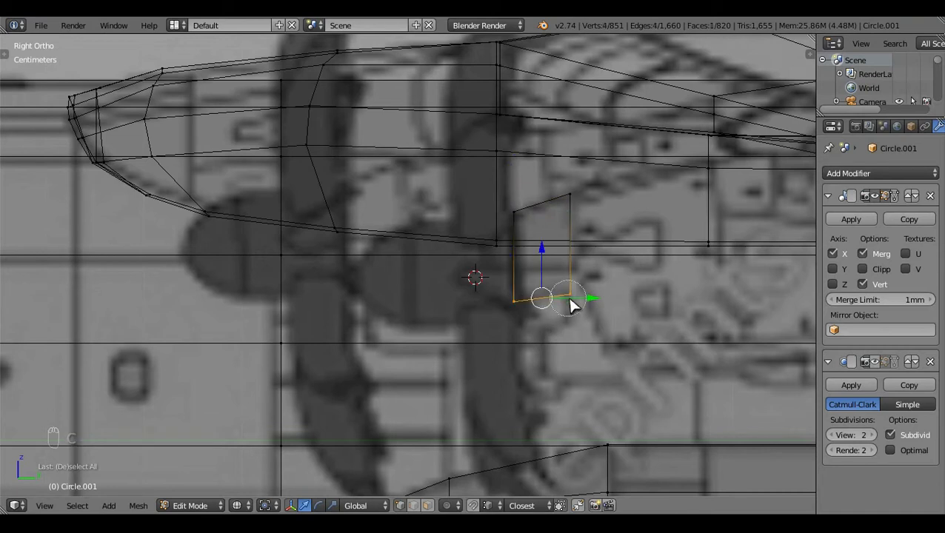
{"action": "right_click", "coordinate": [642, 305]}
{"action": "key", "text": "e"}
{"action": "right_click", "coordinate": [628, 343]}
{"action": "left_click_drag", "start_coordinate": [543, 256], "coordinate": [544, 278]}
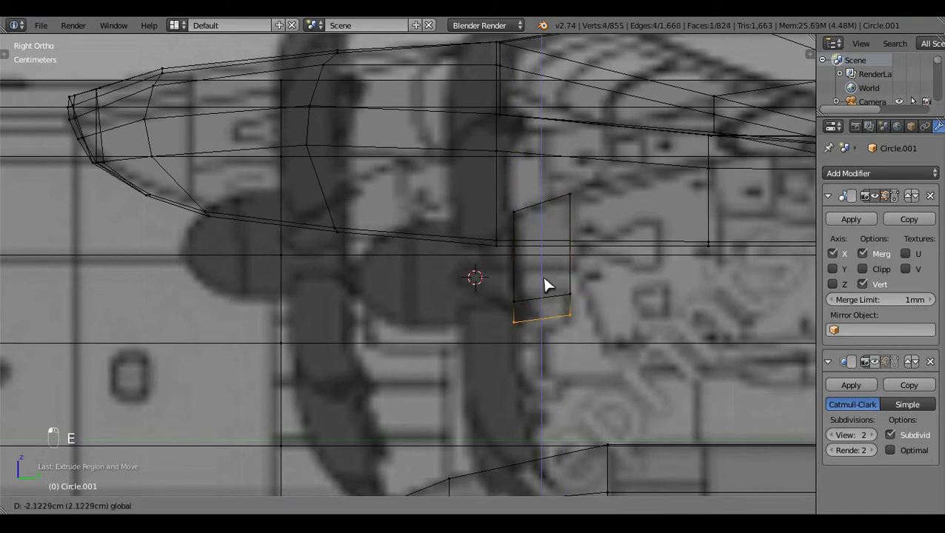
{"action": "left_click", "coordinate": [542, 280]}
{"action": "key", "text": "a"}
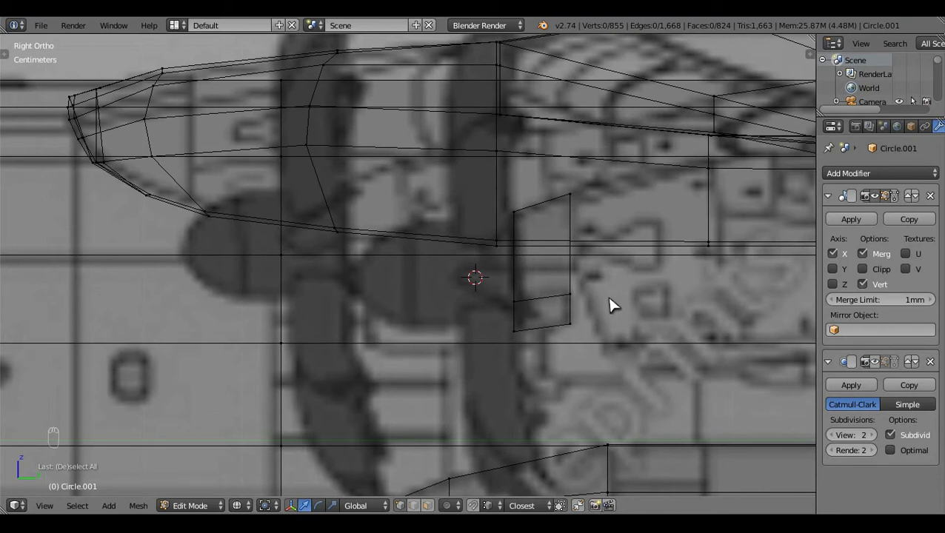
Step: Extrude the nacelle's front faces forward past the propeller blade
{"action": "middle_click_drag", "start_coordinate": [657, 383], "coordinate": [706, 359], "text": "shift"}
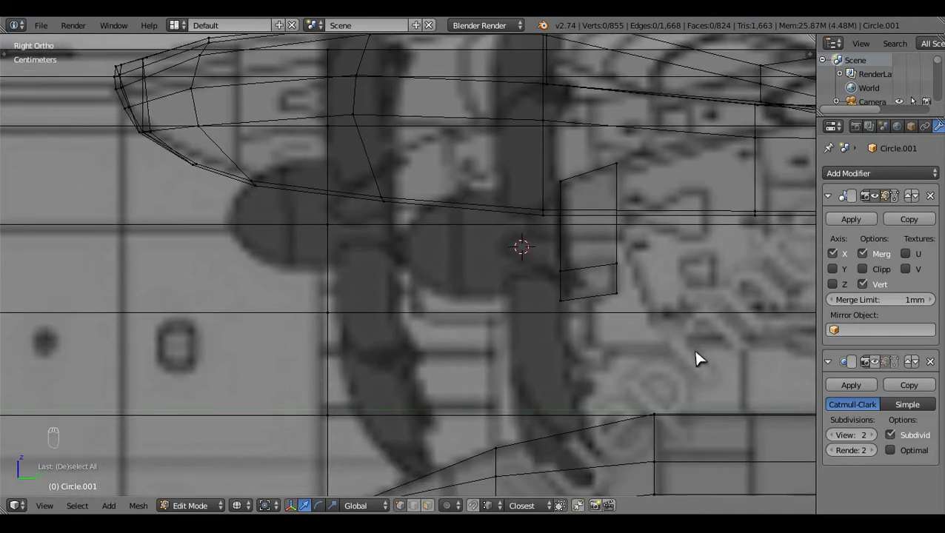
{"action": "key", "text": "b"}
{"action": "left_click_drag", "start_coordinate": [544, 176], "coordinate": [586, 316]}
{"action": "key", "text": "e"}
{"action": "left_click", "coordinate": [615, 356]}
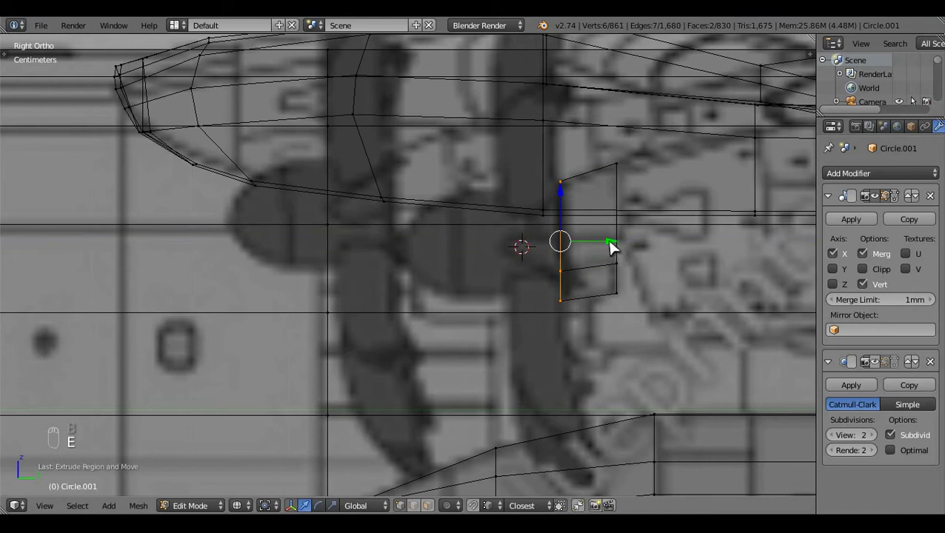
{"action": "left_click_drag", "start_coordinate": [607, 240], "coordinate": [540, 258]}
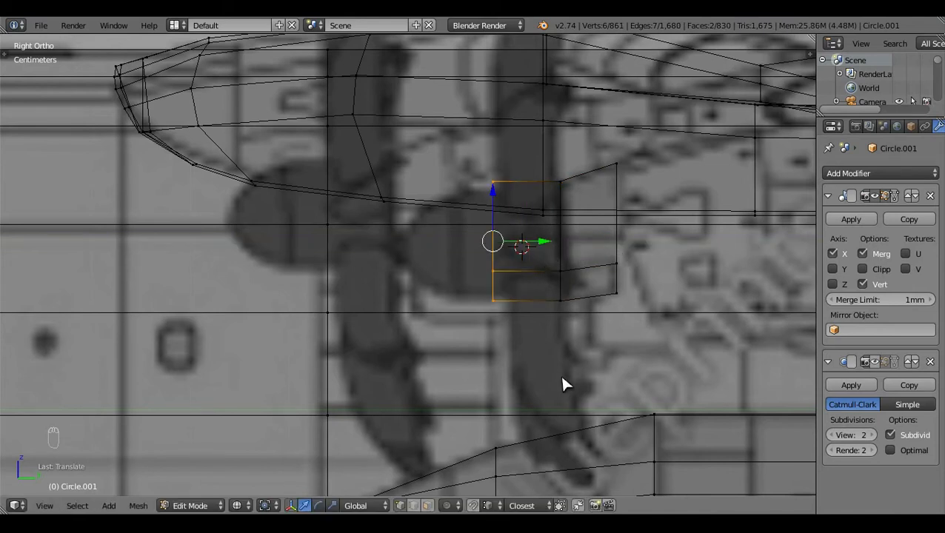
Step: Shrink the new front profile slightly, align it vertically with the nacelle, and shift it rearward to shorten the nose section
{"action": "key", "text": "s"}
{"action": "left_click", "coordinate": [550, 356]}
{"action": "key", "text": "s"}
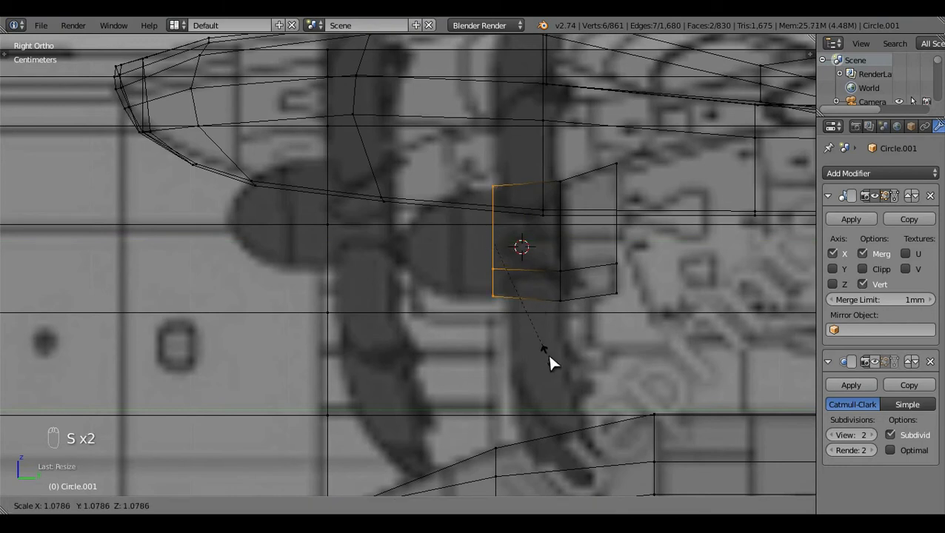
{"action": "left_click", "coordinate": [548, 356]}
{"action": "left_click_drag", "start_coordinate": [494, 191], "coordinate": [560, 297]}
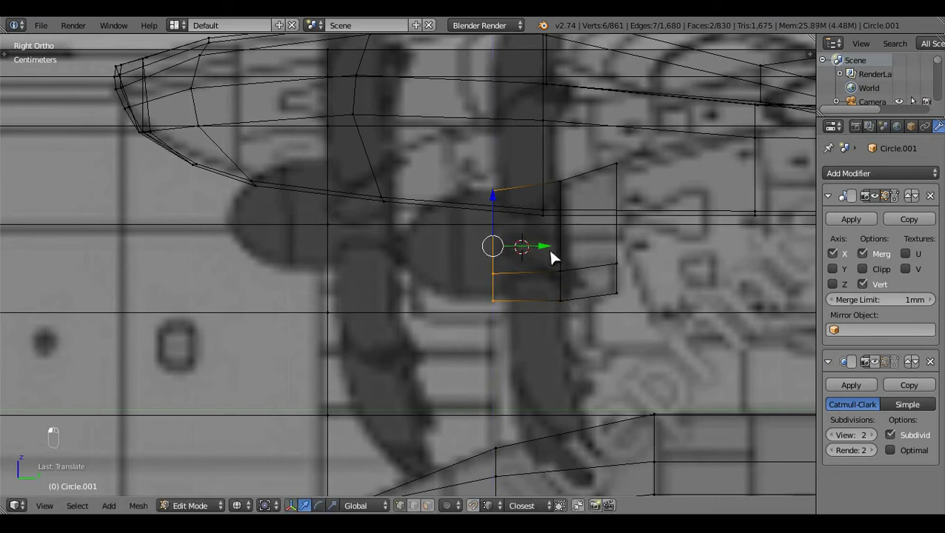
{"action": "left_click_drag", "start_coordinate": [548, 248], "coordinate": [583, 257]}
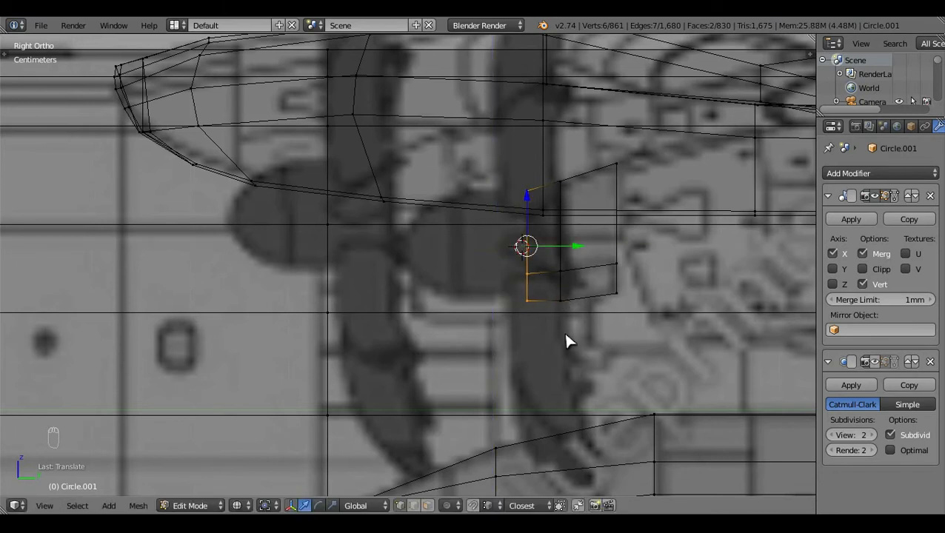
{"action": "key", "text": "z"}
{"action": "key", "text": "z"}
{"action": "key", "text": "z"}
{"action": "key", "text": "z"}
{"action": "key", "text": "a"}
Step: Fine-tune the height of the nacelle's front upper vertices, leaving the overlapping wing vertices out of the selection
{"action": "middle_click_drag", "start_coordinate": [706, 325], "coordinate": [637, 329], "text": "shift"}
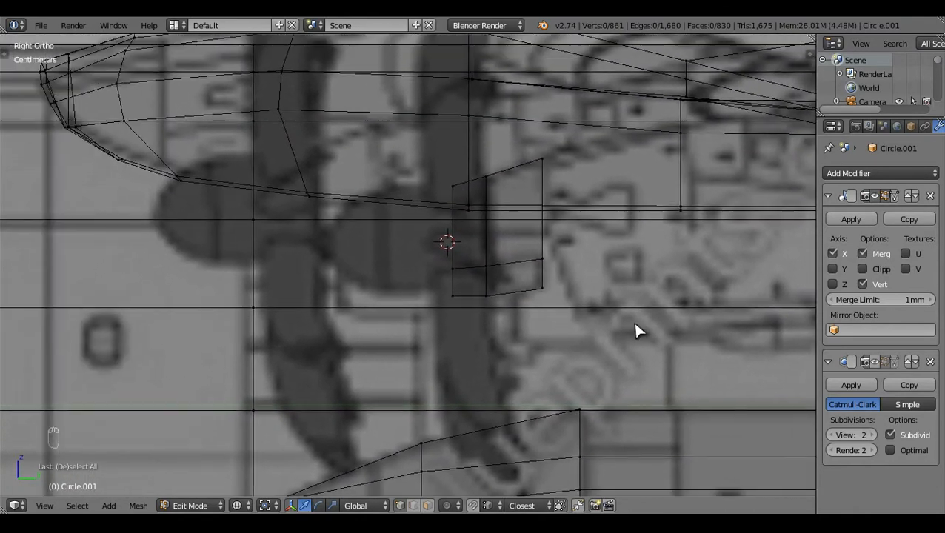
{"action": "key", "text": "b"}
{"action": "left_click_drag", "start_coordinate": [442, 148], "coordinate": [477, 276]}
{"action": "key", "text": "c"}
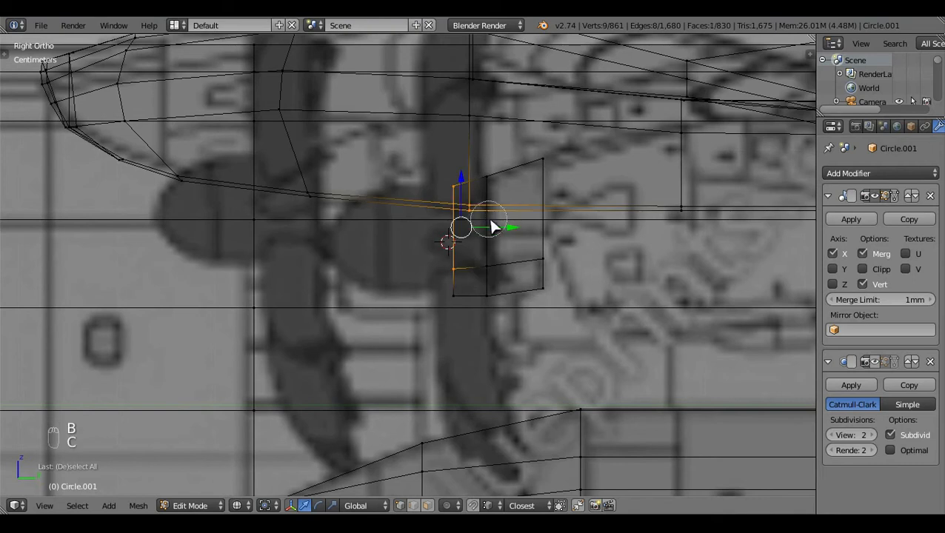
{"action": "middle_click", "coordinate": [480, 212]}
{"action": "right_click", "coordinate": [474, 200]}
{"action": "left_click_drag", "start_coordinate": [455, 176], "coordinate": [454, 177]}
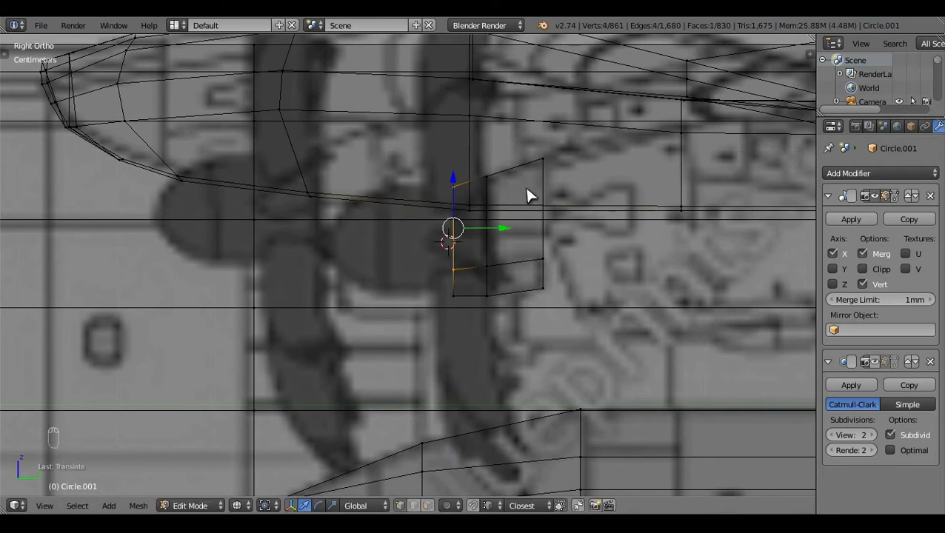
Step: Extrude the nacelle's rear bottom edge downward by about 6 cm
{"action": "key", "text": "a"}
{"action": "key", "text": "b"}
{"action": "left_click_drag", "start_coordinate": [536, 146], "coordinate": [584, 333]}
{"action": "key", "text": "a"}
{"action": "key", "text": "c"}
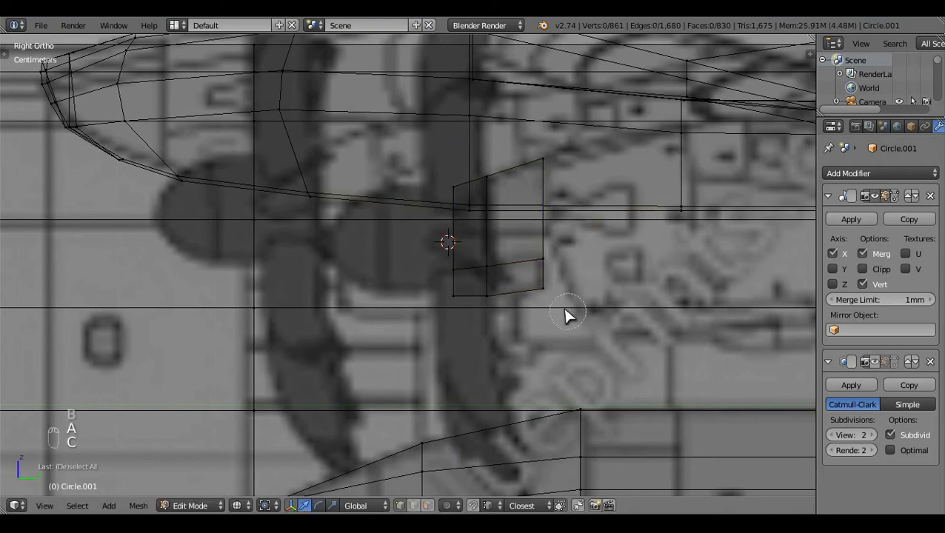
{"action": "left_click", "coordinate": [548, 299]}
{"action": "right_click", "coordinate": [548, 300]}
{"action": "key", "text": "e"}
{"action": "right_click", "coordinate": [597, 361]}
{"action": "left_click_drag", "start_coordinate": [550, 254], "coordinate": [559, 314]}
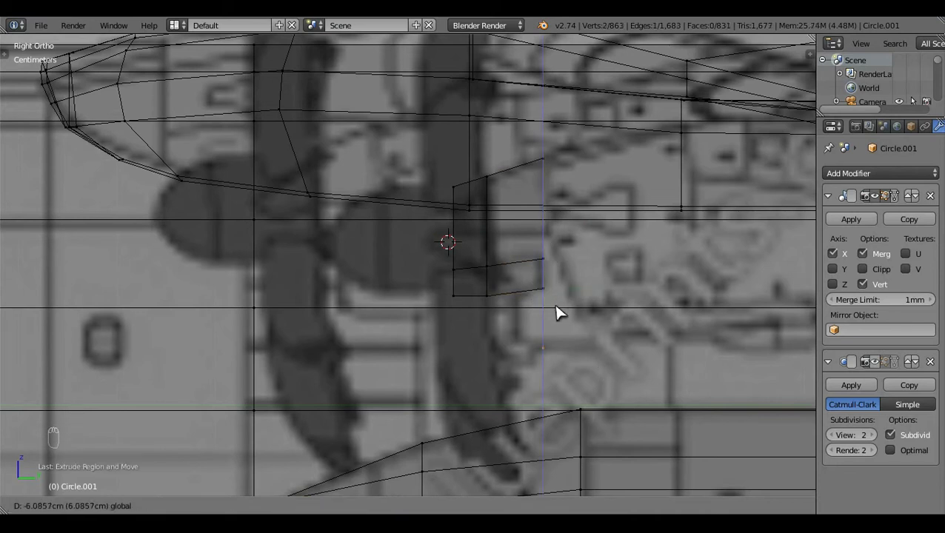
{"action": "left_click_drag", "start_coordinate": [555, 305], "coordinate": [556, 305]}
Step: Extrude the nacelle's rear profile rearward under the wing and raise the new end by about 4 cm
{"action": "key", "text": "b"}
{"action": "left_click_drag", "start_coordinate": [537, 151], "coordinate": [569, 356]}
{"action": "scroll", "coordinate": [572, 355], "scroll_direction": "down", "scroll_amount": 4}
{"action": "middle_click_drag", "start_coordinate": [651, 316], "coordinate": [590, 322], "text": "shift"}
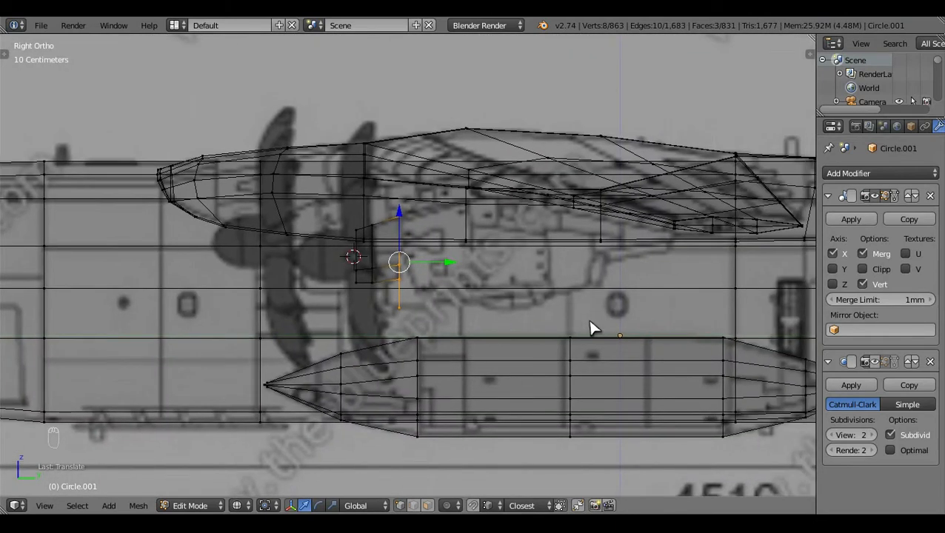
{"action": "key", "text": "e"}
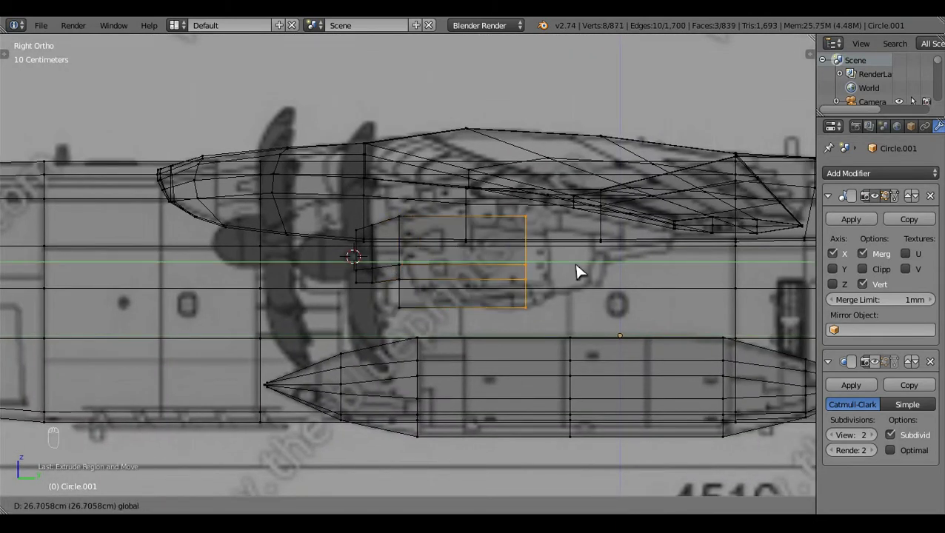
{"action": "left_click", "coordinate": [642, 280]}
{"action": "key", "text": "g"}
{"action": "key", "text": "z"}
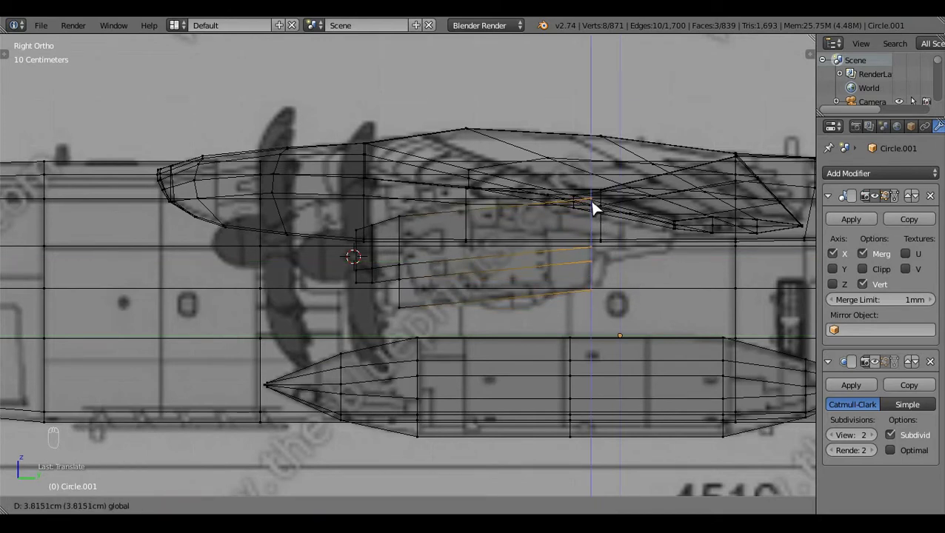
{"action": "left_click", "coordinate": [593, 202]}
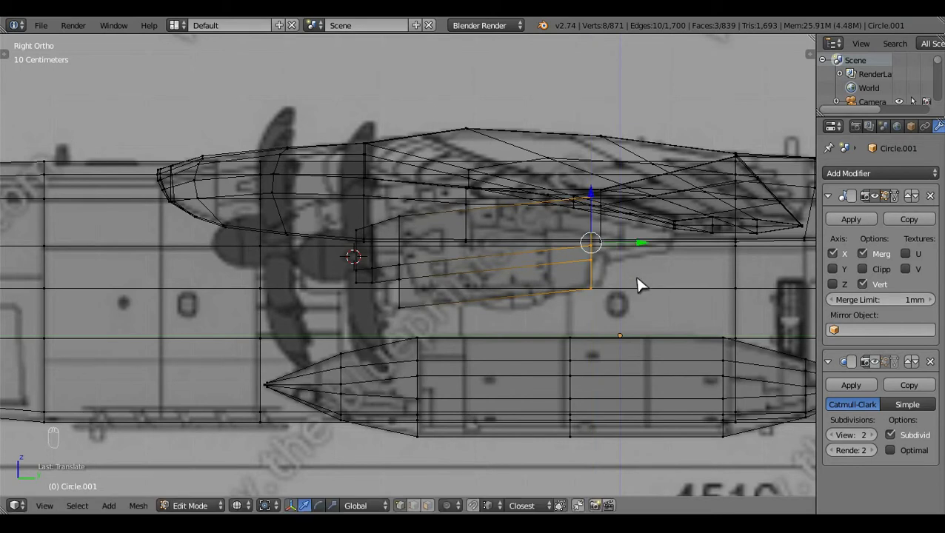
Step: Try raising only the top edge of the nacelle's rear end, and undo the move
{"action": "key", "text": "b"}
{"action": "middle_click_drag", "start_coordinate": [570, 222], "coordinate": [607, 314]}
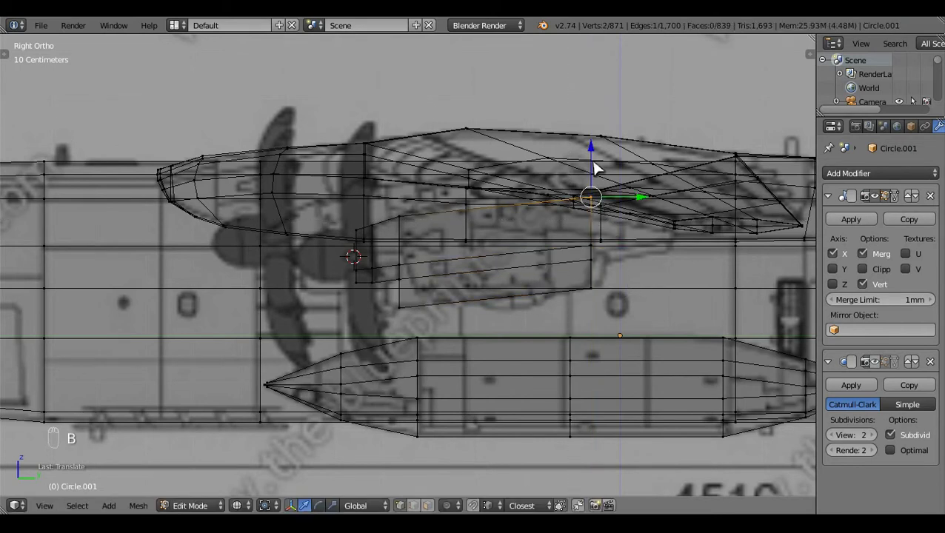
{"action": "key", "text": "g"}
{"action": "key", "text": "z"}
{"action": "left_click", "coordinate": [597, 162]}
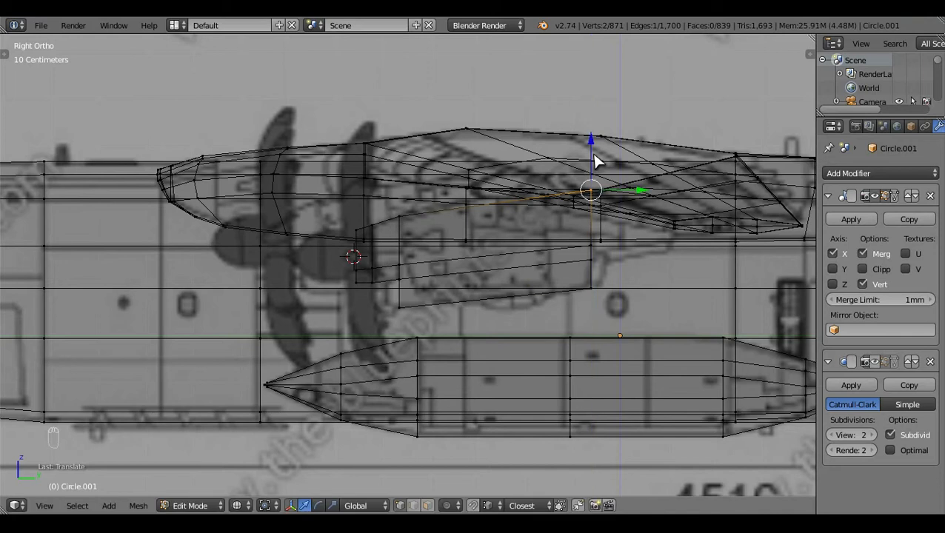
{"action": "key", "text": "ctrl+z"}
Step: Add a centred vertical loop cut through the long rear section of the nacelle
{"action": "key", "text": "a"}
{"action": "key", "text": "ctrl+r"}
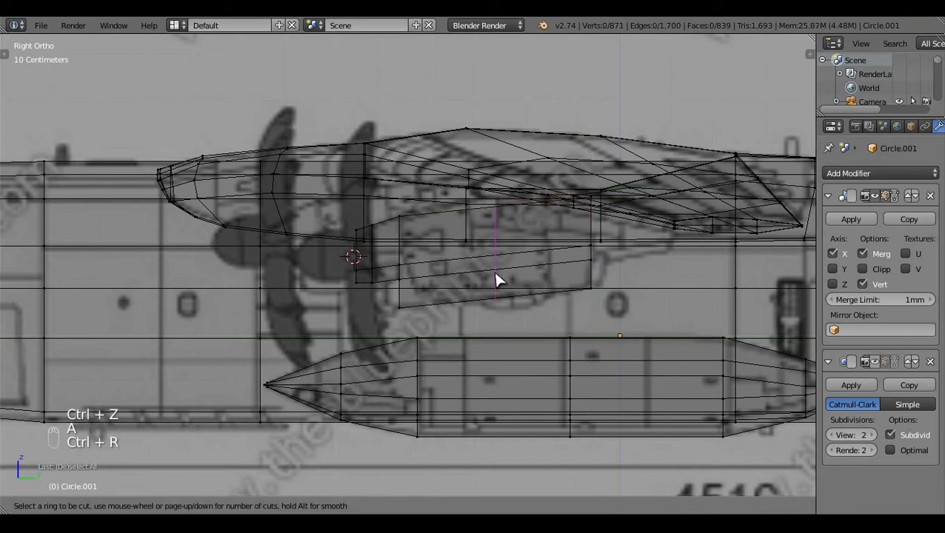
{"action": "left_click", "coordinate": [493, 269]}
{"action": "left_click", "coordinate": [492, 294]}
Step: Scale the new edge loop by about 1.1 along Z, pivoting on its bottom edge as the Active Element
{"action": "middle_click_drag", "start_coordinate": [460, 331], "coordinate": [437, 492]}
{"action": "left_click", "coordinate": [415, 506]}
{"action": "right_click", "coordinate": [510, 283], "text": "shift"}
{"action": "key", "text": "ctrl+z"}
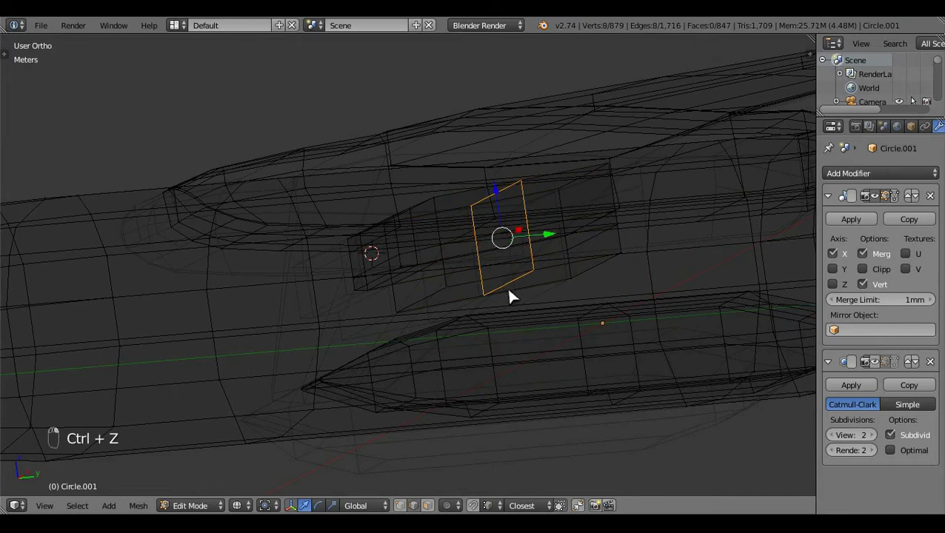
{"action": "right_click", "coordinate": [509, 286], "text": "shift"}
{"action": "key", "text": "KP_3"}
{"action": "left_click", "coordinate": [267, 506]}
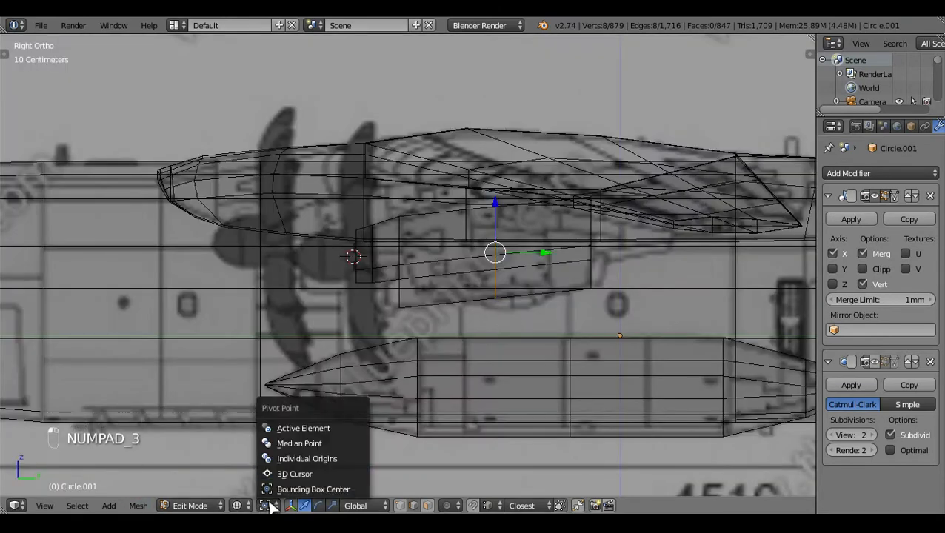
{"action": "left_click", "coordinate": [311, 430]}
{"action": "key", "text": "s"}
{"action": "key", "text": "z"}
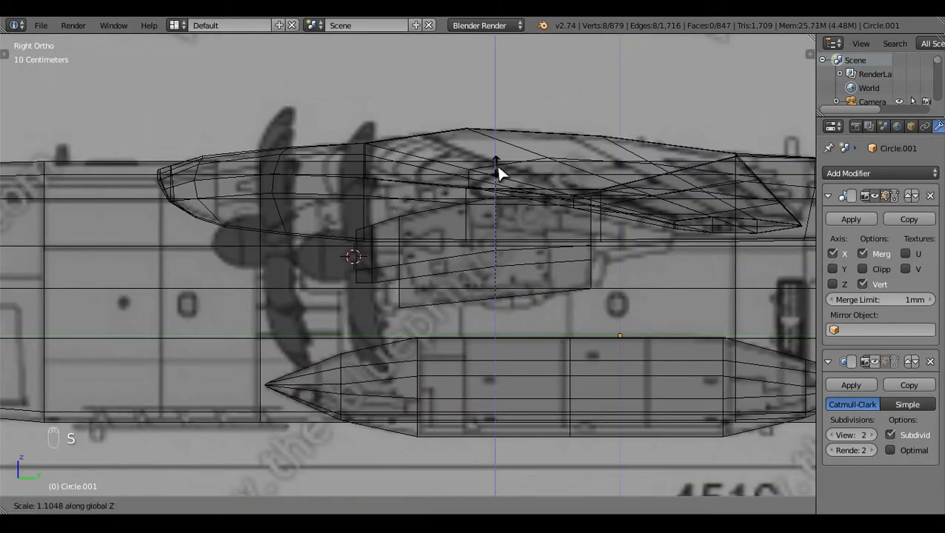
{"action": "left_click", "coordinate": [500, 170]}
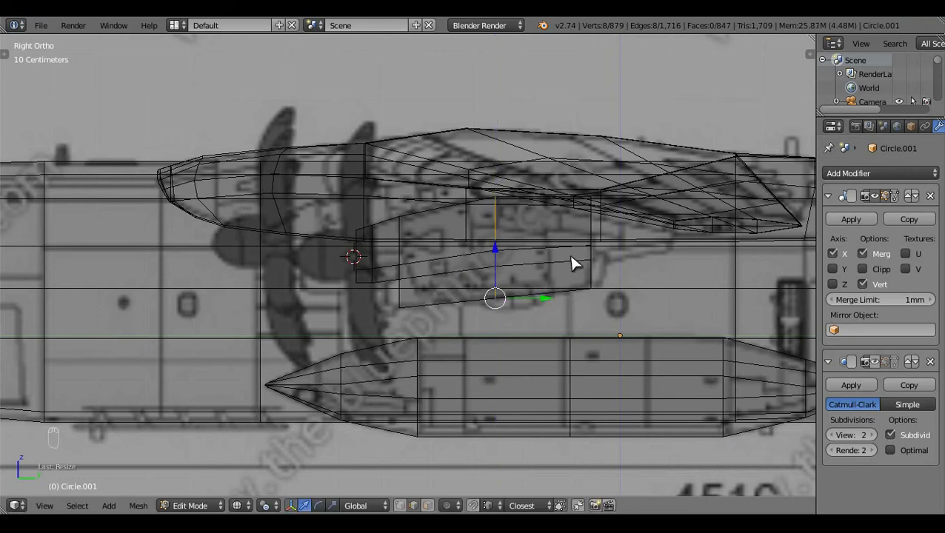
Step: Select the entire linked nacelle and move it along X to the outer engine in the top view
{"action": "key", "text": "a"}
{"action": "left_click", "coordinate": [268, 506]}
{"action": "left_click", "coordinate": [297, 441]}
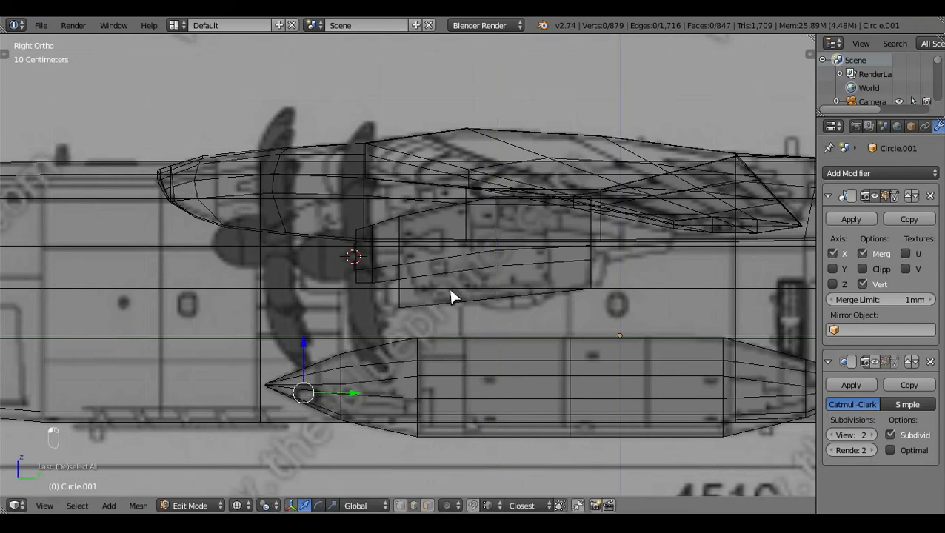
{"action": "left_click", "coordinate": [449, 273]}
{"action": "key", "text": "ctrl+l"}
{"action": "key", "text": "KP_7"}
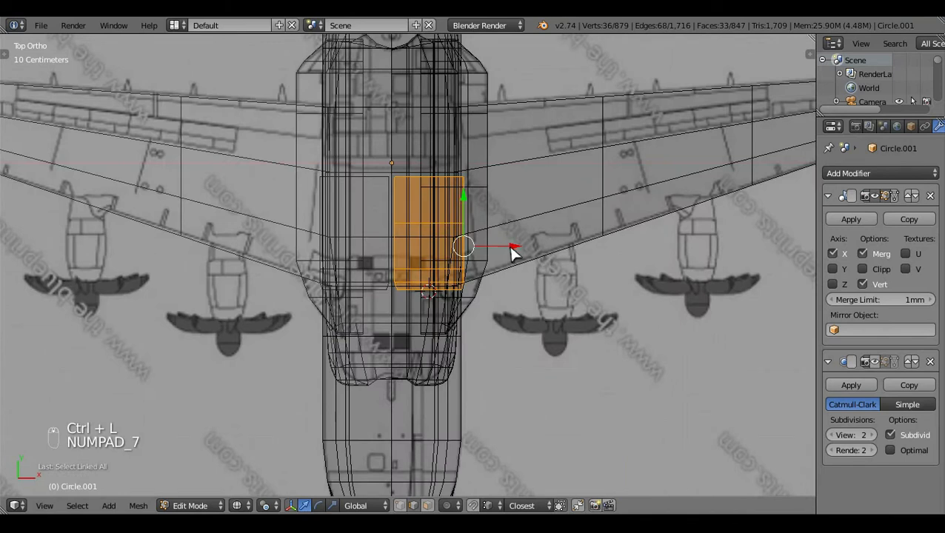
{"action": "key", "text": "g"}
{"action": "left_click_drag", "start_coordinate": [766, 274], "coordinate": [777, 275]}
Step: Set the pivot point to Bounding Box Center and centre the nacelle along X over the outer engine blueprint
{"action": "left_click", "coordinate": [268, 504]}
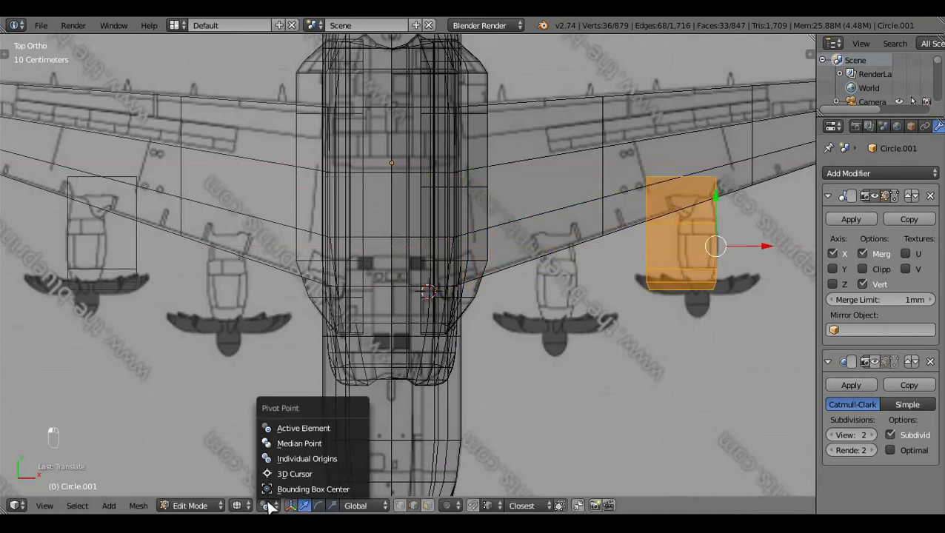
{"action": "left_click", "coordinate": [290, 489]}
{"action": "middle_click_drag", "start_coordinate": [733, 247], "coordinate": [476, 254], "text": "shift"}
{"action": "key", "text": "g"}
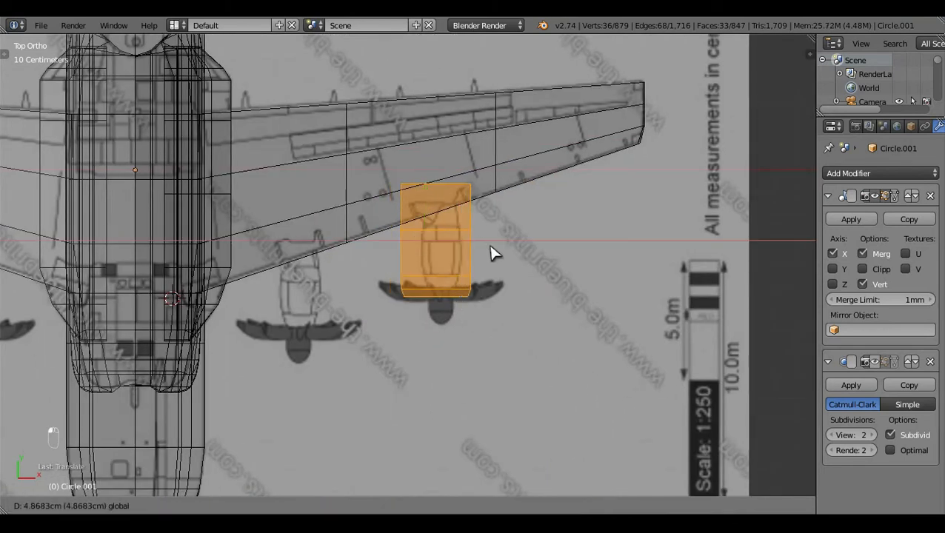
{"action": "left_click", "coordinate": [500, 249]}
Step: Scale the nacelle to about 0.6 along X to fit the engine's width, recentre it, and return to the side view
{"action": "key", "text": "s"}
{"action": "key", "text": "x"}
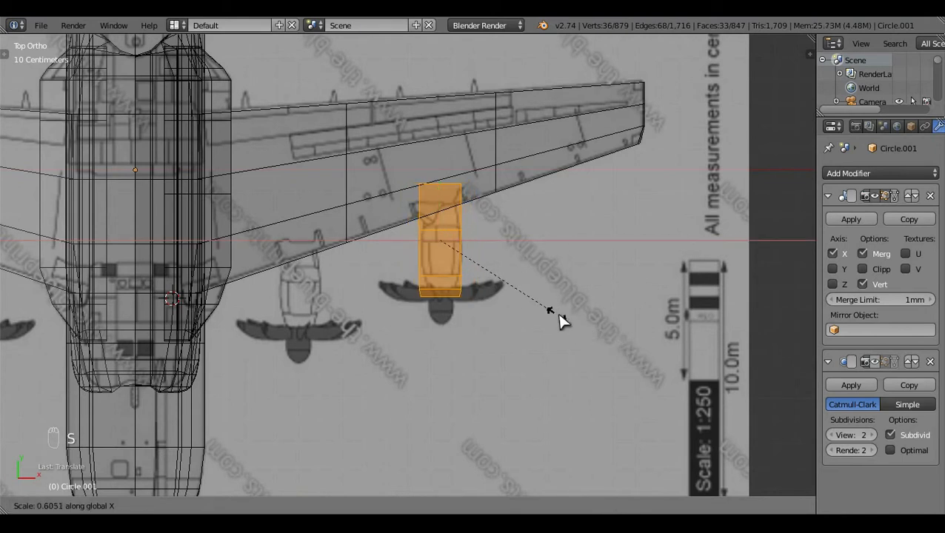
{"action": "left_click", "coordinate": [492, 245]}
{"action": "key", "text": "g"}
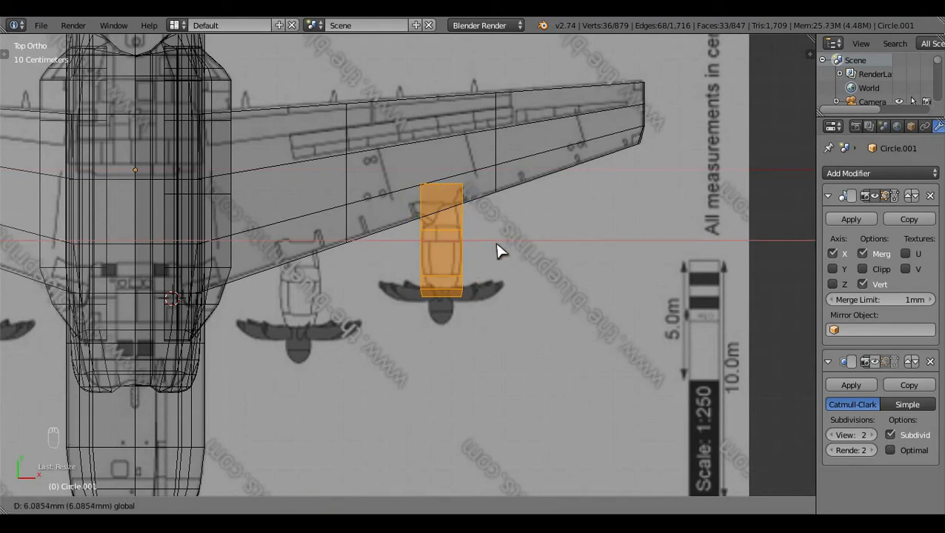
{"action": "left_click", "coordinate": [500, 251]}
{"action": "key", "text": "KP_3"}
{"action": "key", "text": "a"}
{"action": "key", "text": "a"}
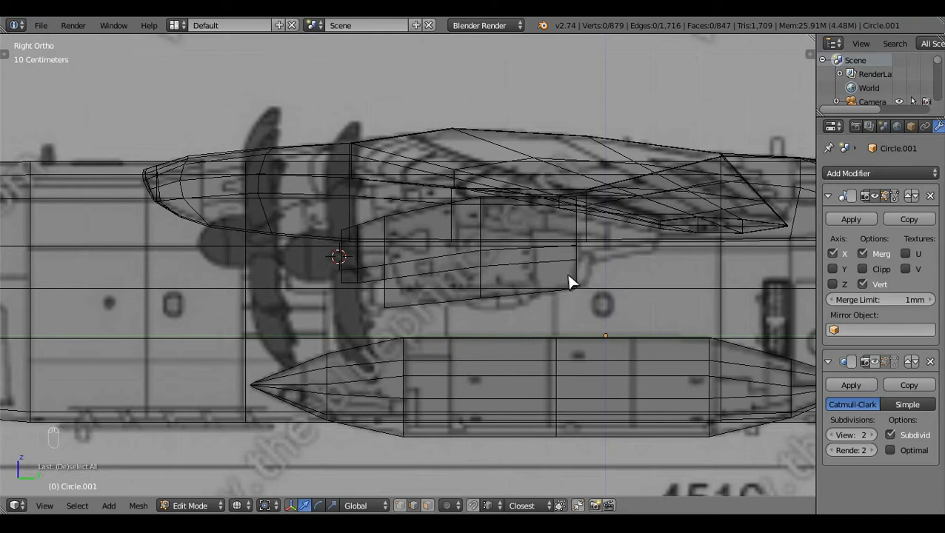
Step: Select the nacelle's three rear end faces and move them slightly backward along Y to match the side blueprint
{"action": "key", "text": "z"}
{"action": "middle_click_drag", "start_coordinate": [500, 302], "coordinate": [319, 230]}
{"action": "left_click", "coordinate": [428, 505]}
{"action": "key", "text": "z"}
{"action": "key", "text": "z"}
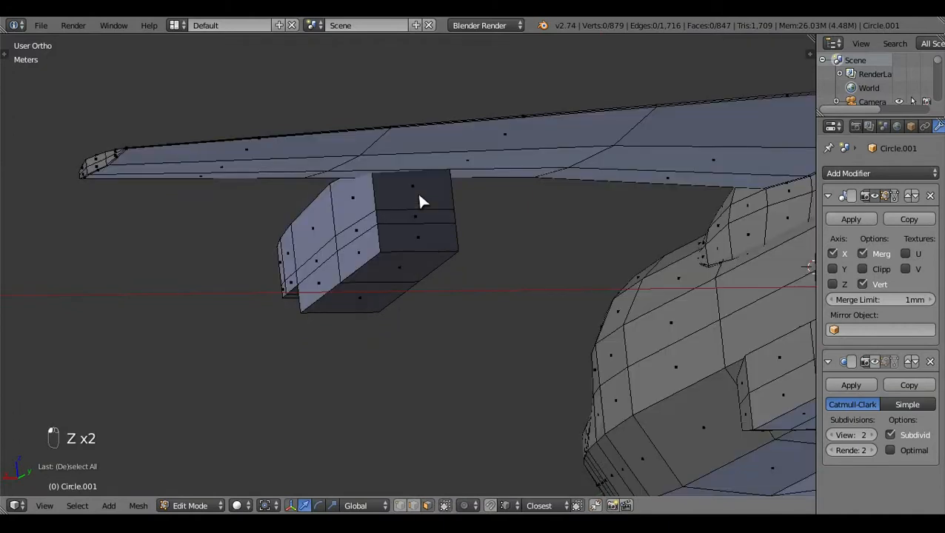
{"action": "right_click", "coordinate": [420, 199]}
{"action": "right_click", "coordinate": [433, 241], "text": "ctrl"}
{"action": "key", "text": "KP_3"}
{"action": "key", "text": "z"}
{"action": "middle_click_drag", "start_coordinate": [581, 338], "coordinate": [374, 387], "text": "shift"}
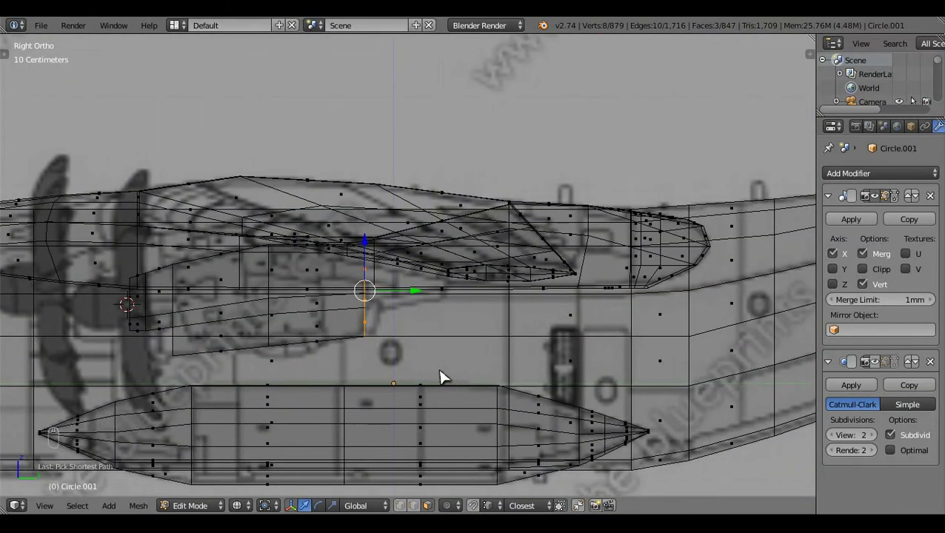
{"action": "key", "text": "g"}
{"action": "key", "text": "y"}
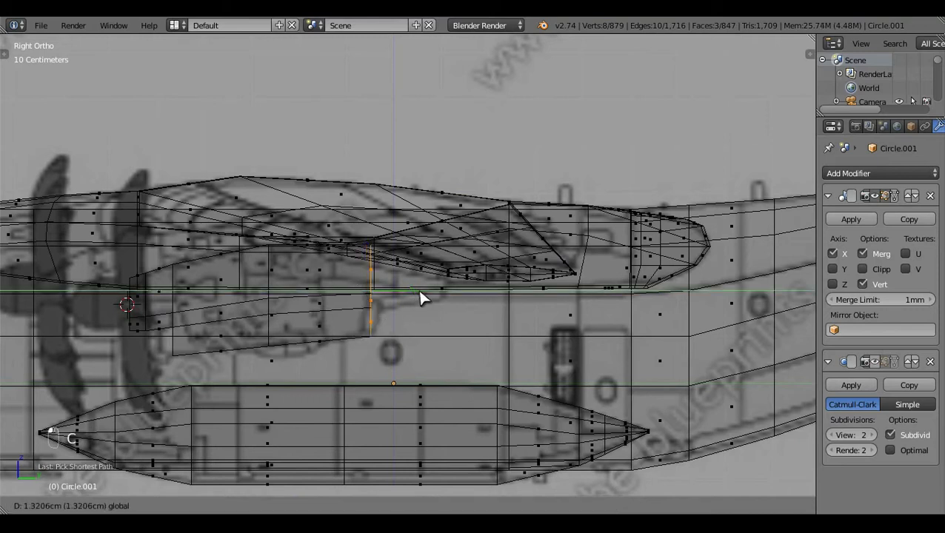
{"action": "left_click", "coordinate": [424, 297]}
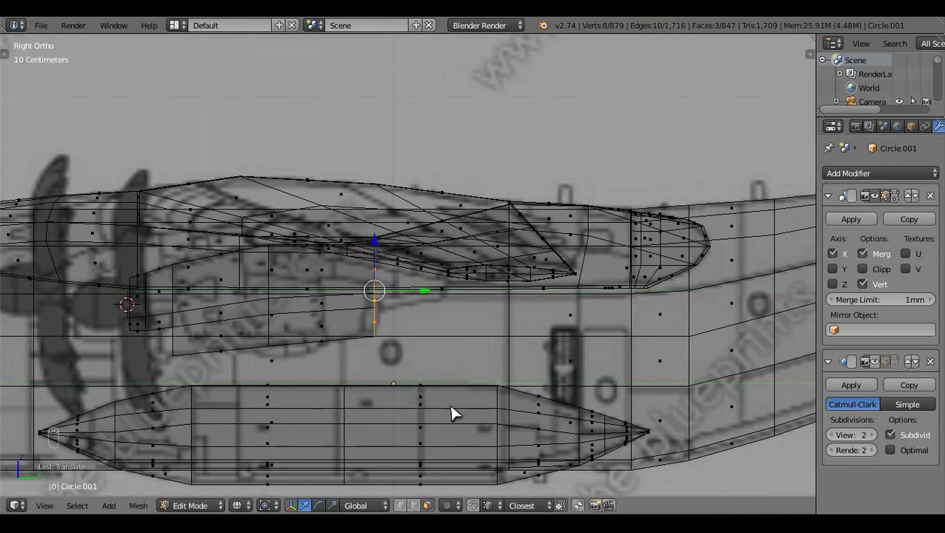
{"action": "left_click", "coordinate": [414, 506]}
{"action": "key", "text": "b"}
{"action": "left_click_drag", "start_coordinate": [334, 198], "coordinate": [428, 330]}
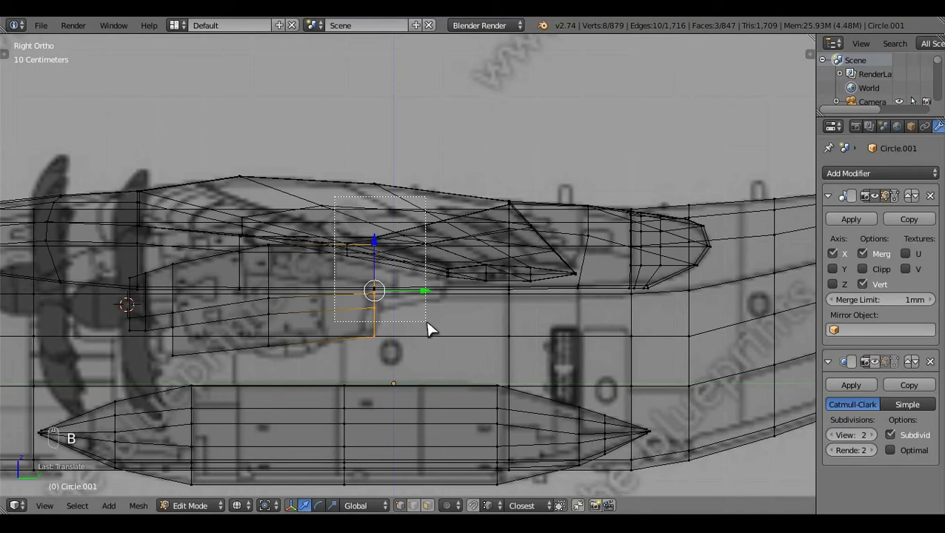
{"action": "middle_click_drag", "start_coordinate": [428, 323], "coordinate": [427, 325]}
{"action": "left_click_drag", "start_coordinate": [376, 286], "coordinate": [378, 288]}
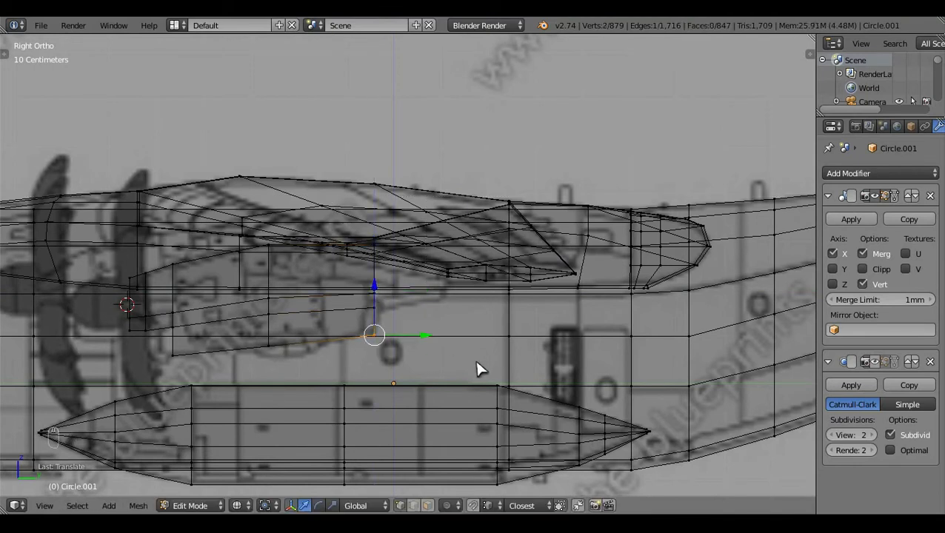
Step: Extrude the nacelle's two upper rear faces about 16 cm backward along Y and nudge the new end slightly forward
{"action": "key", "text": "z"}
{"action": "middle_click_drag", "start_coordinate": [562, 293], "coordinate": [439, 473]}
{"action": "left_click", "coordinate": [428, 506]}
{"action": "right_click", "coordinate": [318, 268]}
{"action": "right_click", "coordinate": [335, 313], "text": "ctrl"}
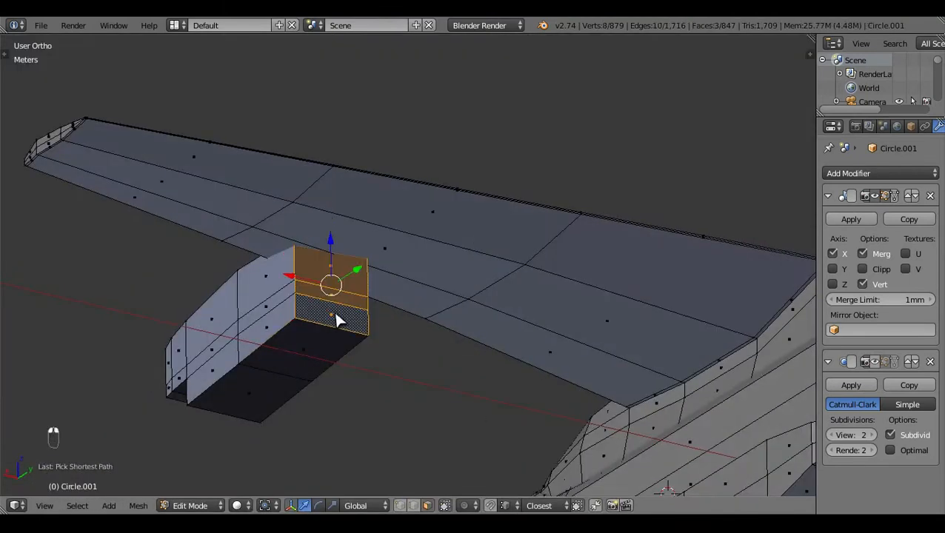
{"action": "key", "text": "KP_3"}
{"action": "key", "text": "z"}
{"action": "key", "text": "c"}
{"action": "middle_click", "coordinate": [382, 335]}
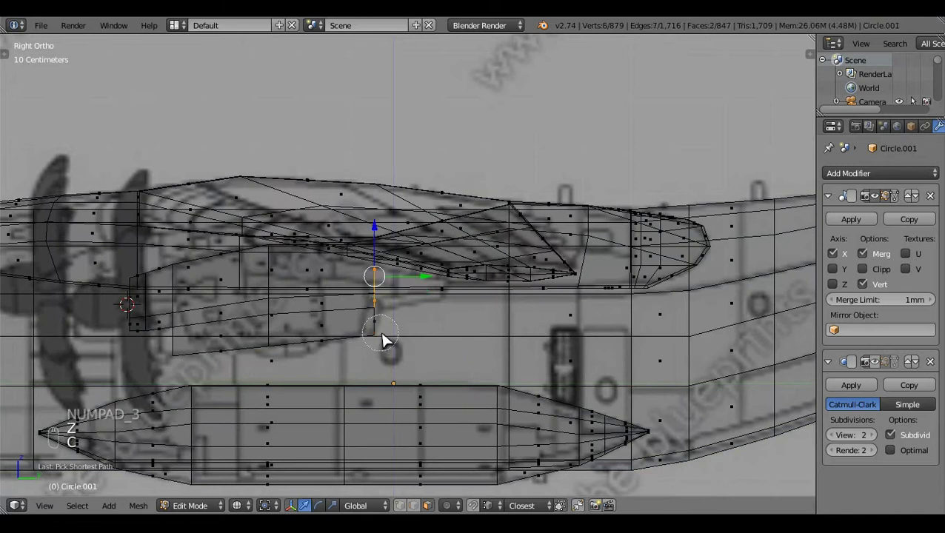
{"action": "right_click", "coordinate": [384, 341]}
{"action": "key", "text": "e"}
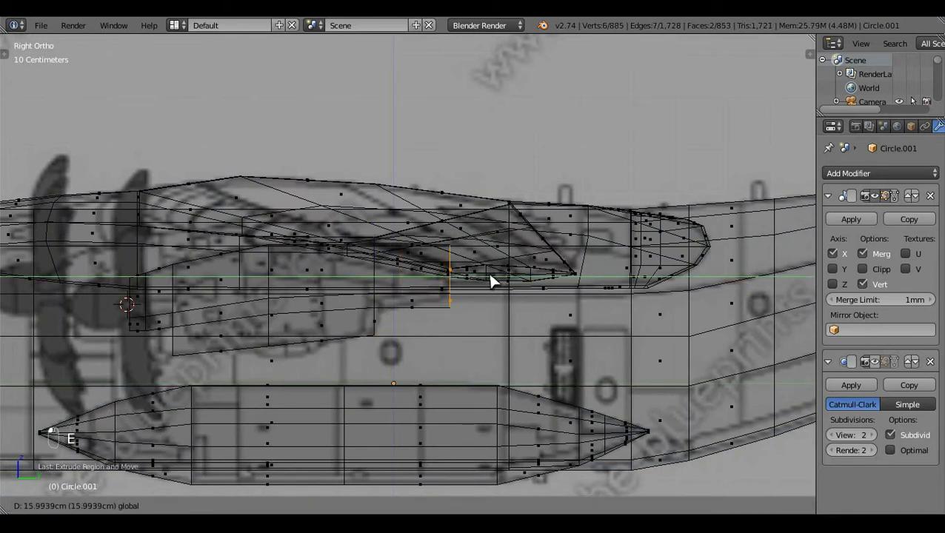
{"action": "left_click", "coordinate": [492, 282]}
{"action": "scroll", "coordinate": [506, 326], "scroll_direction": "up", "scroll_amount": 4}
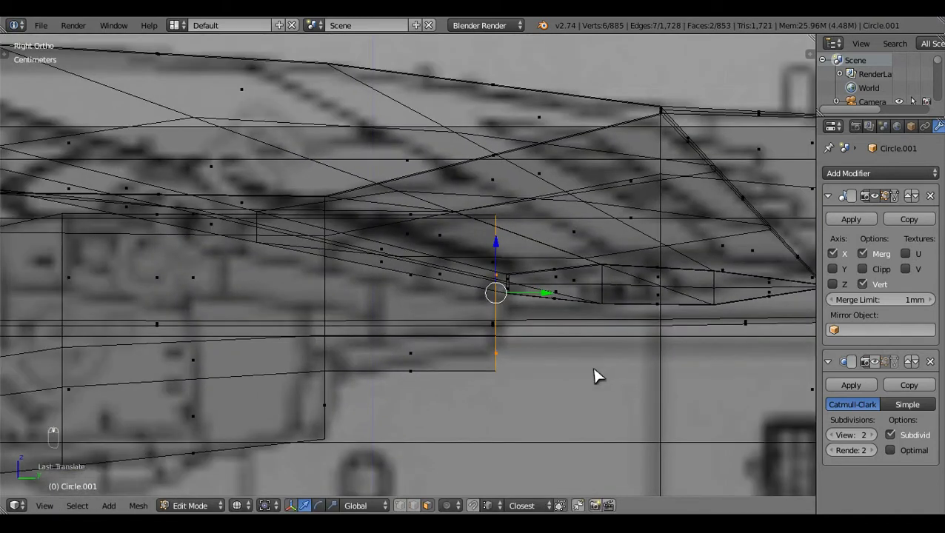
{"action": "left_click_drag", "start_coordinate": [547, 291], "coordinate": [539, 290]}
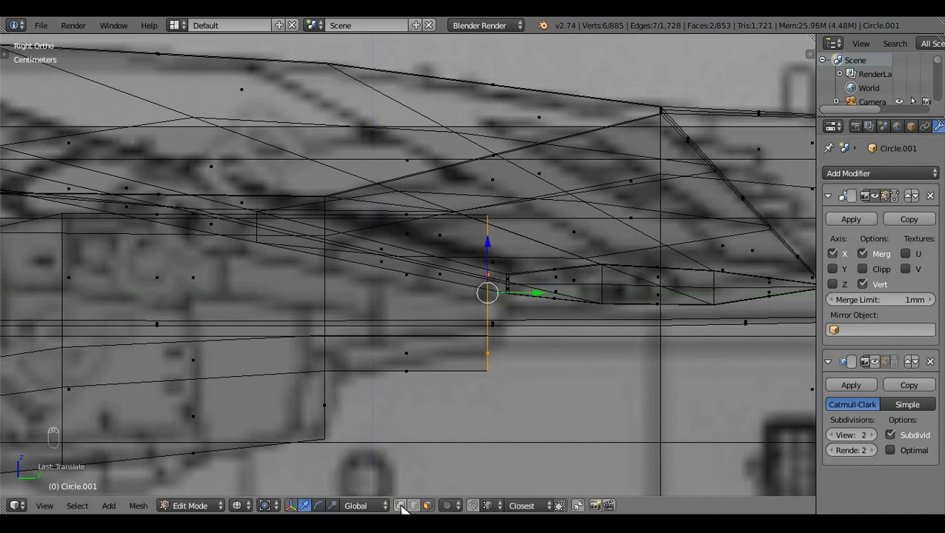
Step: Raise the extruded end's middle and bottom vertices about 1.3 cm along Z to follow the blueprint's lower contour
{"action": "left_click", "coordinate": [414, 506]}
{"action": "key", "text": "z"}
{"action": "key", "text": "z"}
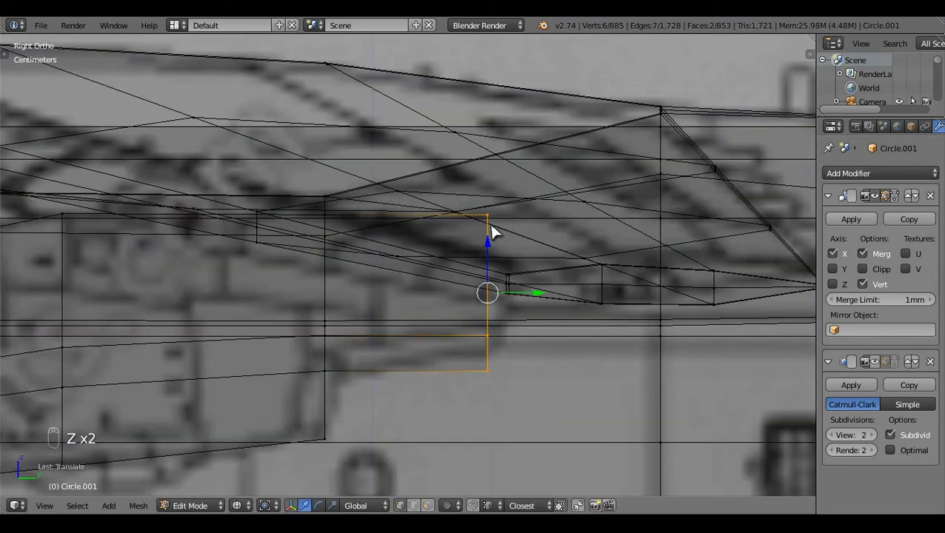
{"action": "key", "text": "c"}
{"action": "middle_click", "coordinate": [476, 209]}
{"action": "right_click", "coordinate": [478, 211]}
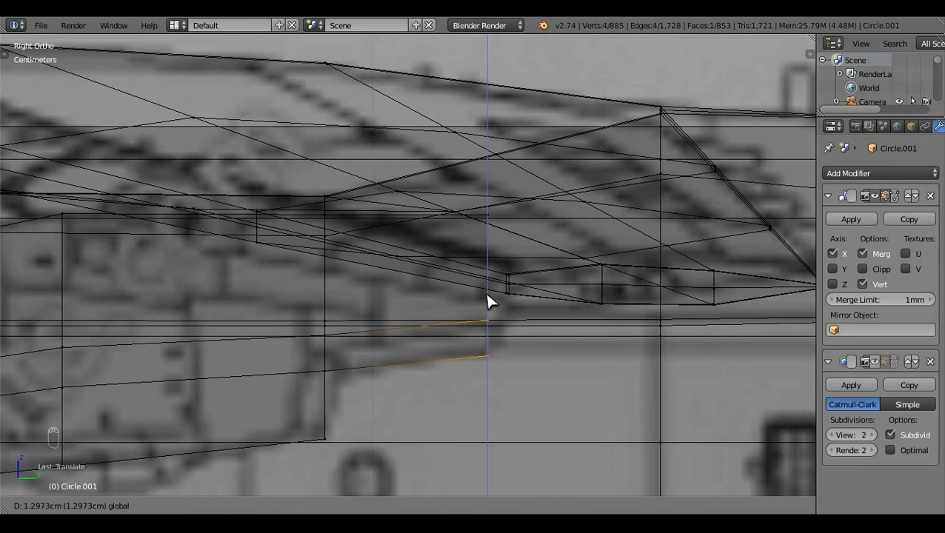
{"action": "left_click", "coordinate": [486, 294]}
Step: Shift the extruded end's top and middle vertices slightly backward along Y, excluding the bottom ones
{"action": "key", "text": "c"}
{"action": "left_click", "coordinate": [489, 215]}
{"action": "middle_click", "coordinate": [488, 359]}
{"action": "right_click", "coordinate": [489, 359]}
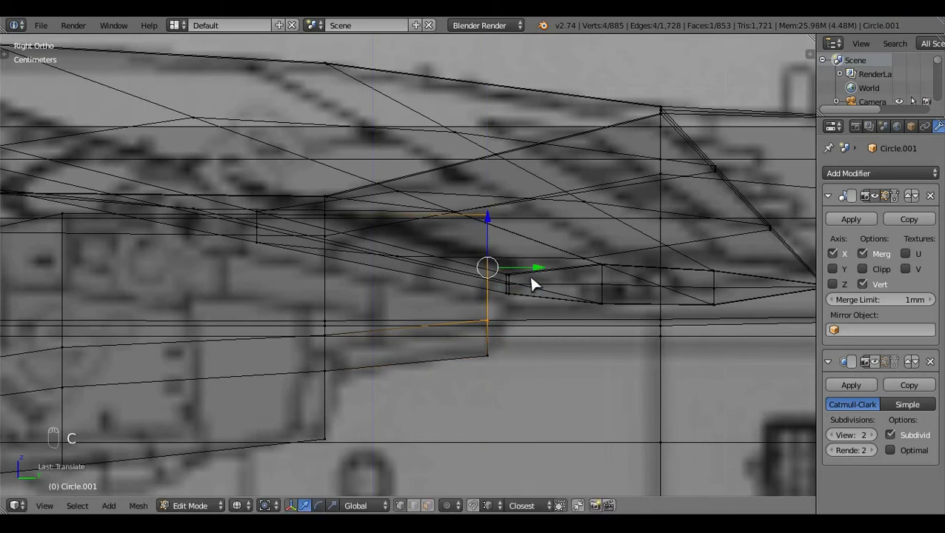
{"action": "left_click_drag", "start_coordinate": [533, 273], "coordinate": [549, 271]}
Step: Move only the top edge of the extruded end about 4 cm backward along Y to slant the tail
{"action": "key", "text": "c"}
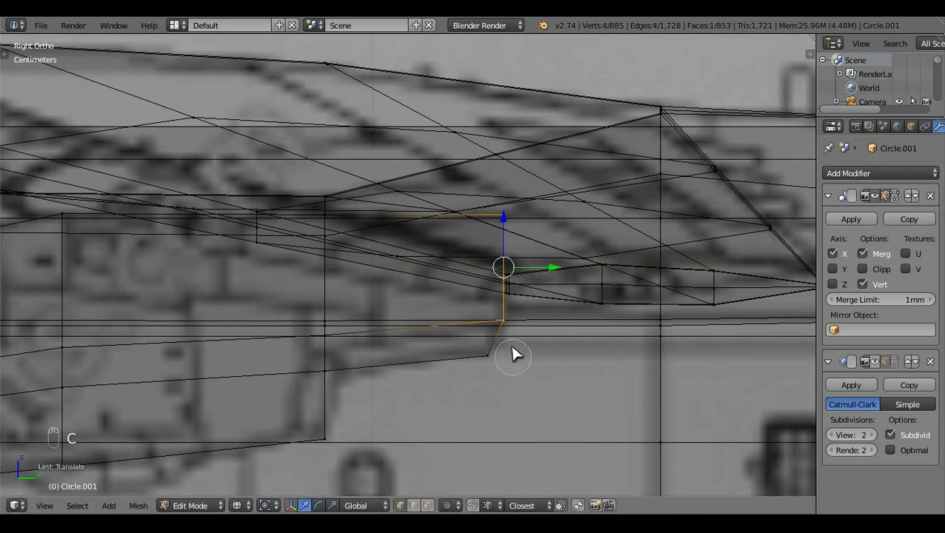
{"action": "middle_click", "coordinate": [503, 322]}
{"action": "right_click", "coordinate": [503, 322]}
{"action": "left_click_drag", "start_coordinate": [557, 214], "coordinate": [602, 210]}
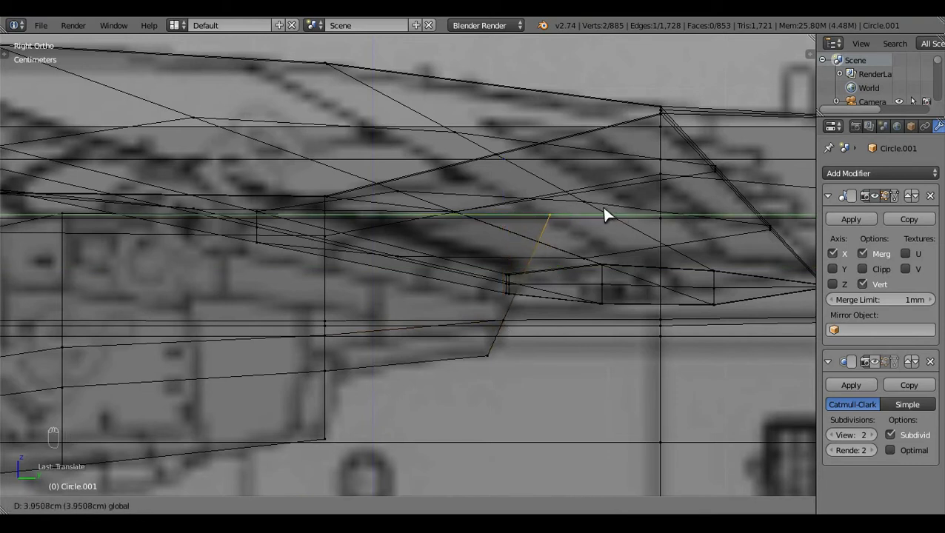
{"action": "left_click", "coordinate": [604, 214]}
{"action": "key", "text": "a"}
Step: Scale only the nacelle's front and rear sections along X to about half their width in the top view
{"action": "key", "text": "z"}
{"action": "mouse_move", "coordinate": [386, 396]}
{"action": "middle_mouse_down"}
{"action": "mouse_move", "coordinate": [394, 195]}
{"action": "mouse_move", "coordinate": [274, 124]}
{"action": "mouse_move", "coordinate": [356, 286]}
{"action": "mouse_move", "coordinate": [422, 269]}
{"action": "mouse_move", "coordinate": [382, 268]}
{"action": "middle_mouse_up"}
{"action": "right_click", "coordinate": [381, 267]}
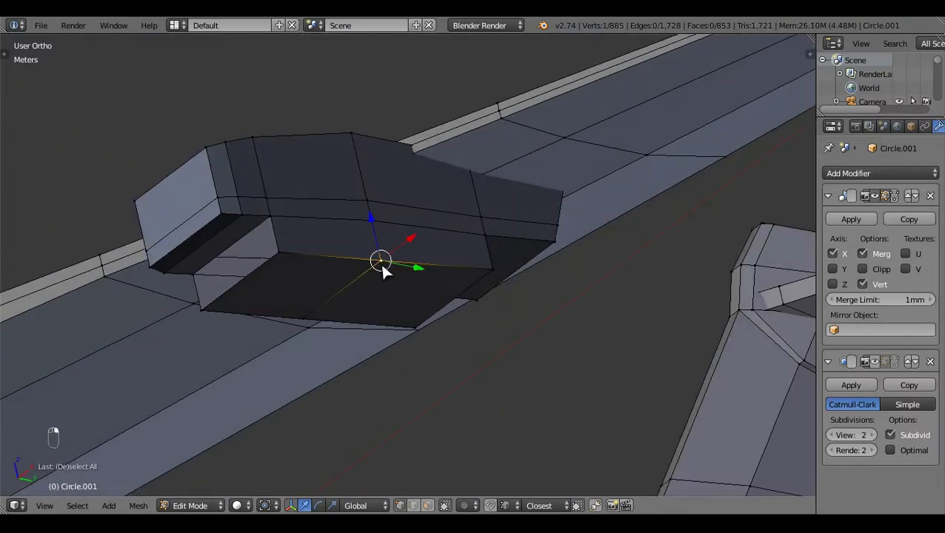
{"action": "key", "text": "ctrl+l"}
{"action": "key", "text": "KP_7"}
{"action": "key", "text": "z"}
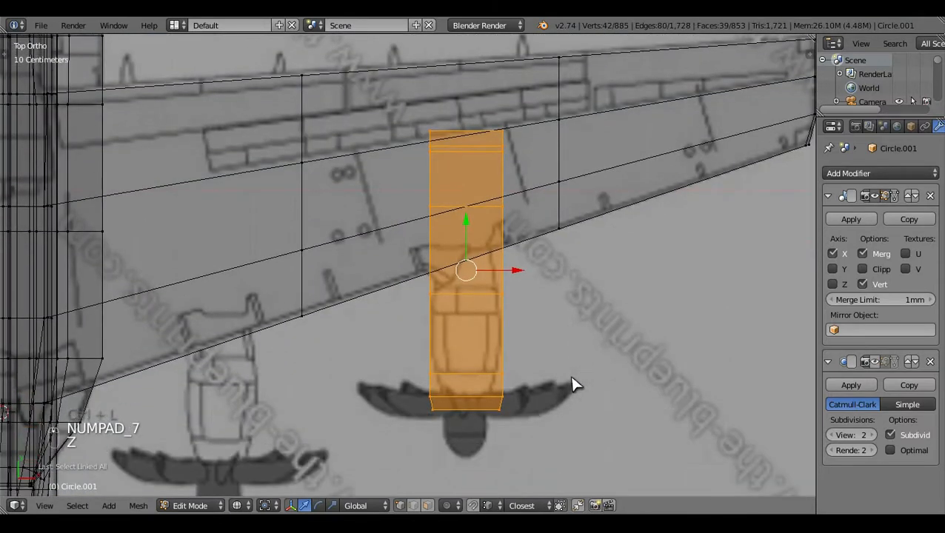
{"action": "left_click_drag", "start_coordinate": [492, 391], "coordinate": [521, 381]}
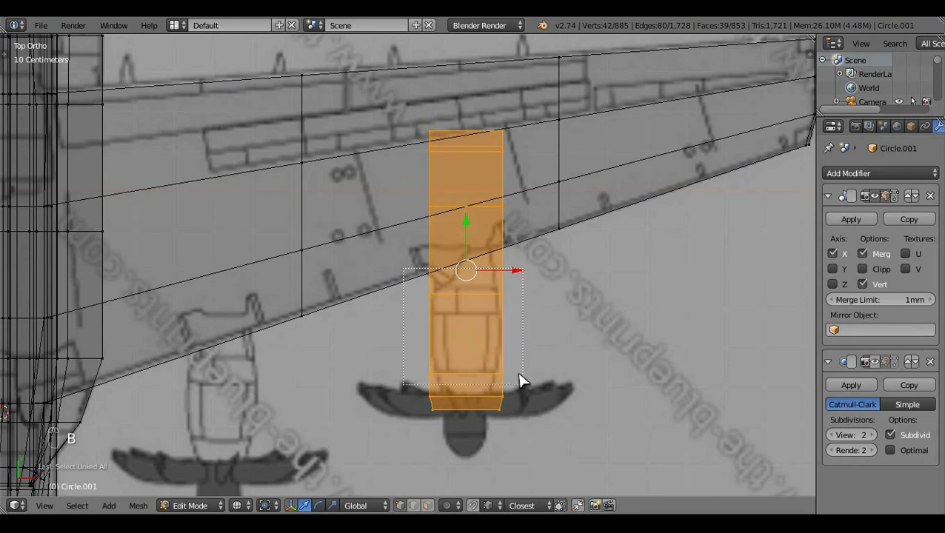
{"action": "middle_click_drag", "start_coordinate": [526, 384], "coordinate": [531, 386]}
{"action": "key", "text": "s"}
{"action": "key", "text": "x"}
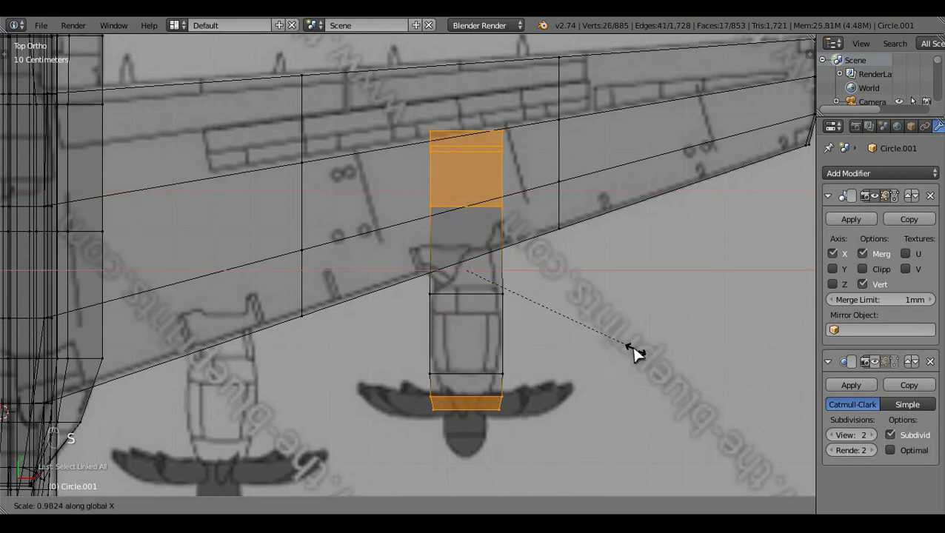
{"action": "left_click", "coordinate": [561, 320]}
Step: Scale only the rearmost tail section to about 0.45 along X so the nacelle tapers under the wing
{"action": "key", "text": "b"}
{"action": "middle_click_drag", "start_coordinate": [430, 196], "coordinate": [501, 236]}
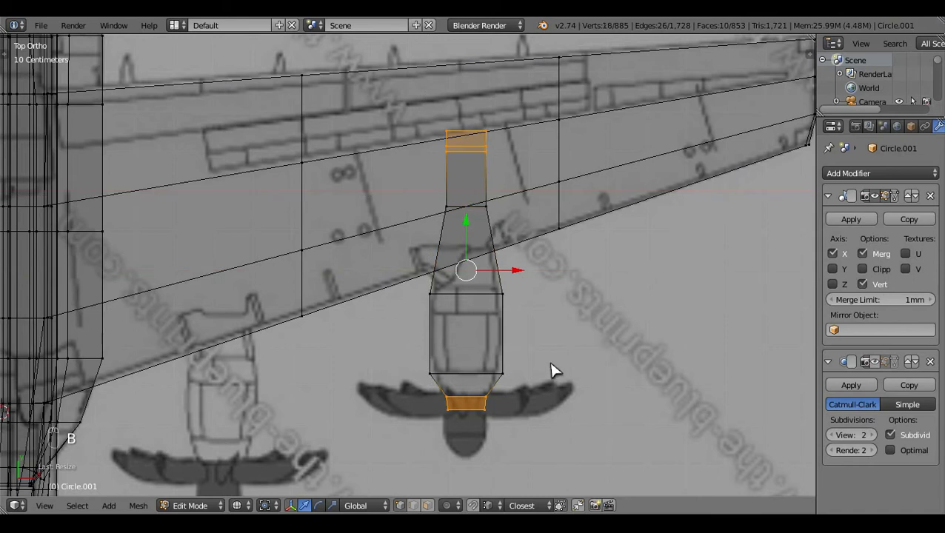
{"action": "middle_click_drag", "start_coordinate": [501, 440], "coordinate": [501, 440]}
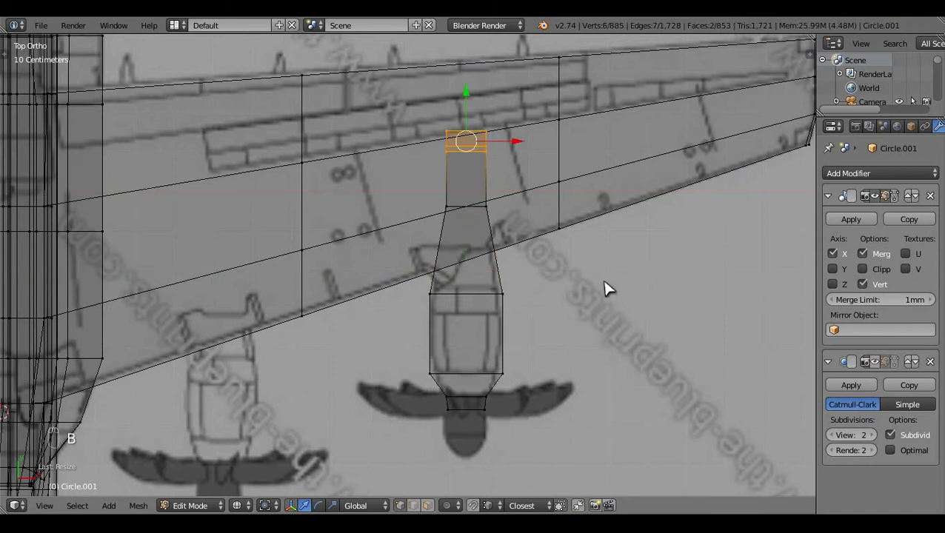
{"action": "middle_click_drag", "start_coordinate": [608, 289], "coordinate": [622, 337], "text": "shift"}
{"action": "key", "text": "s"}
{"action": "key", "text": "x"}
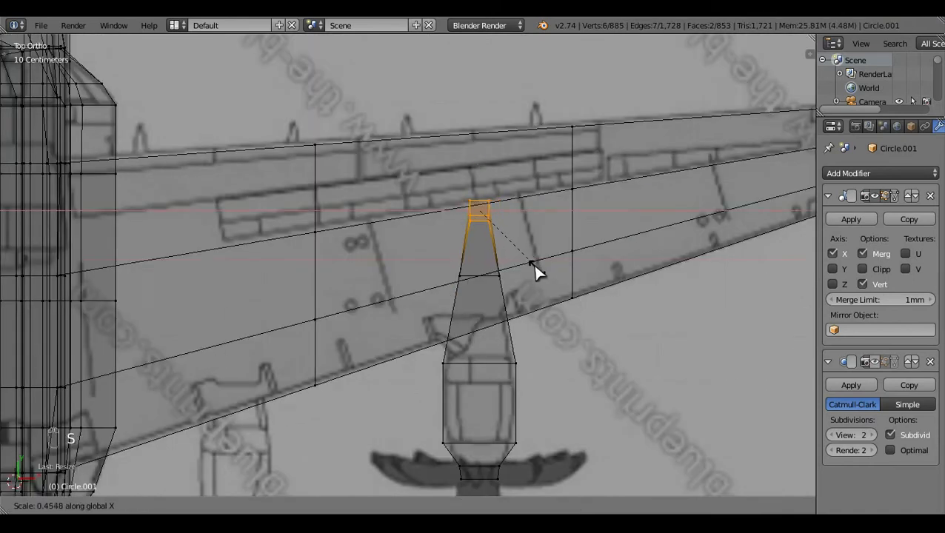
{"action": "left_click", "coordinate": [529, 271]}
Step: Inspect the tapered nacelle under the wing in solid shading from below, above and in perspective
{"action": "key", "text": "z"}
{"action": "mouse_move", "coordinate": [532, 386]}
{"action": "middle_mouse_down"}
{"action": "mouse_move", "coordinate": [123, 200]}
{"action": "mouse_move", "coordinate": [147, 123]}
{"action": "middle_mouse_up"}
{"action": "key", "text": "ctrl+KP_7"}
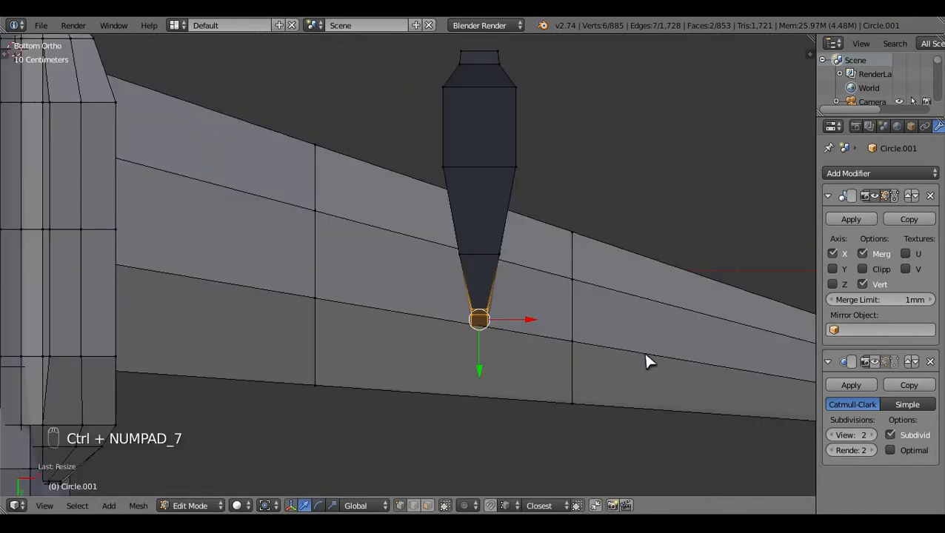
{"action": "key", "text": "z"}
{"action": "key", "text": "KP_7"}
{"action": "key", "text": "z"}
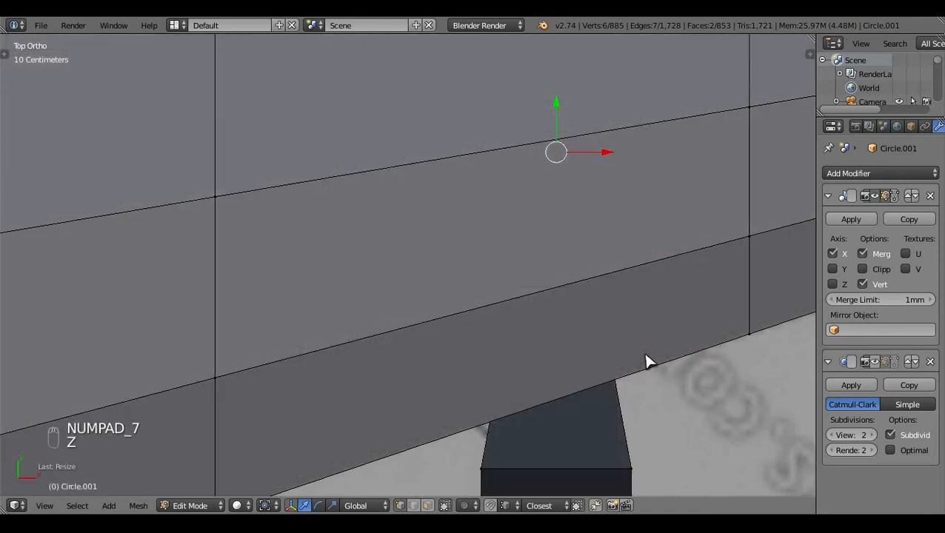
{"action": "key", "text": "z"}
{"action": "key", "text": "a"}
{"action": "key", "text": "Tab"}
{"action": "scroll", "coordinate": [646, 362], "scroll_direction": "down", "scroll_amount": 3}
{"action": "key", "text": "z"}
{"action": "middle_click_drag", "start_coordinate": [490, 329], "coordinate": [512, 217]}
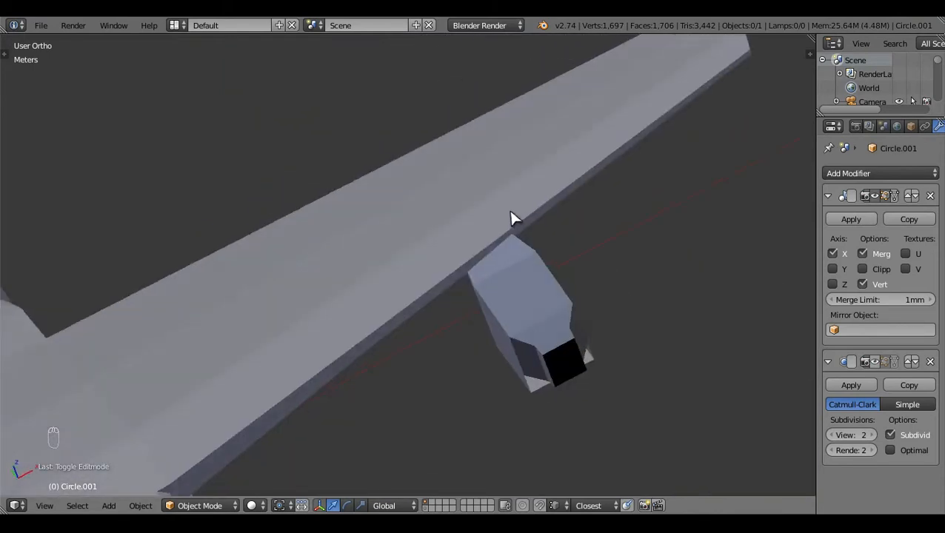
Step: Scale the nacelle's small front nose section to about 1.04 along X to match the spinner width in the top view
{"action": "key", "text": "KP_7"}
{"action": "scroll", "coordinate": [471, 285], "scroll_direction": "up", "scroll_amount": 5}
{"action": "key", "text": "Tab"}
{"action": "key", "text": "z"}
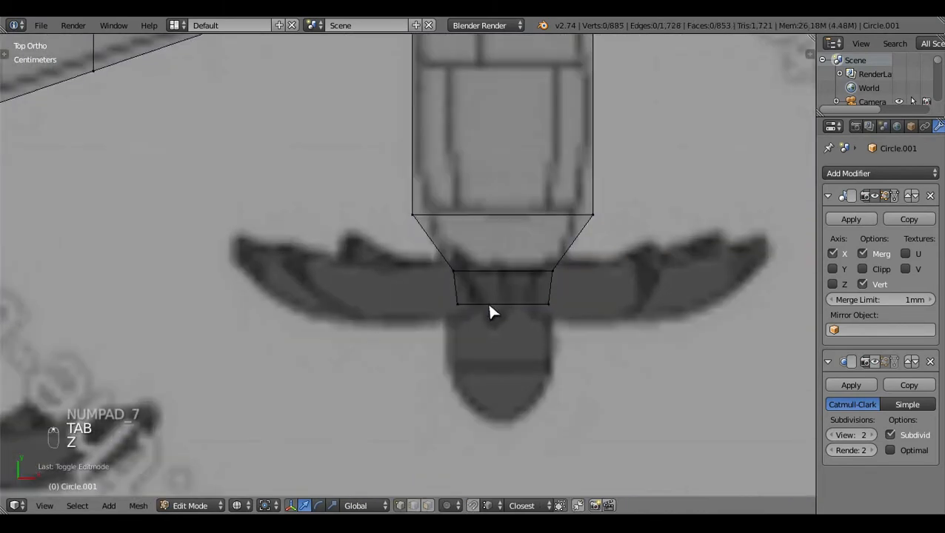
{"action": "scroll", "coordinate": [496, 311], "scroll_direction": "down", "scroll_amount": 2}
{"action": "key", "text": "b"}
{"action": "left_click_drag", "start_coordinate": [426, 268], "coordinate": [524, 347]}
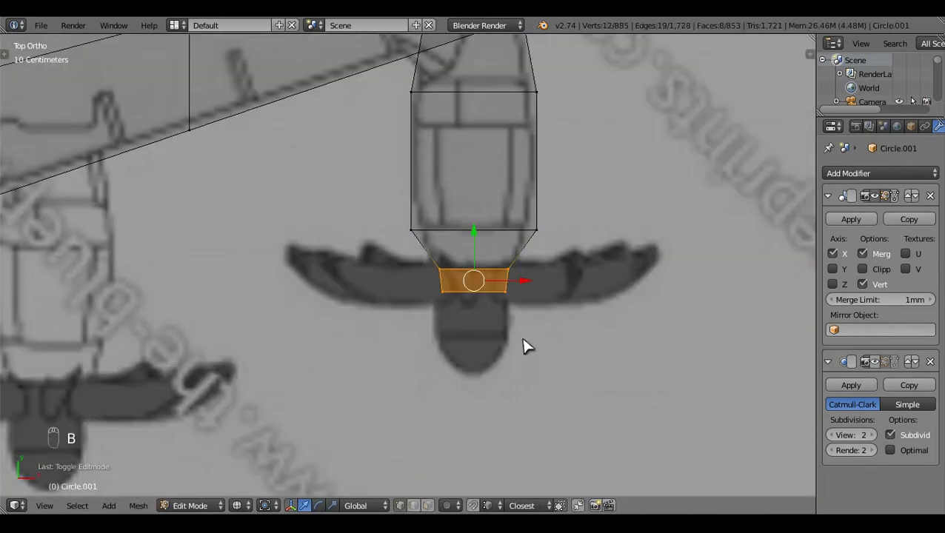
{"action": "key", "text": "s"}
{"action": "key", "text": "x"}
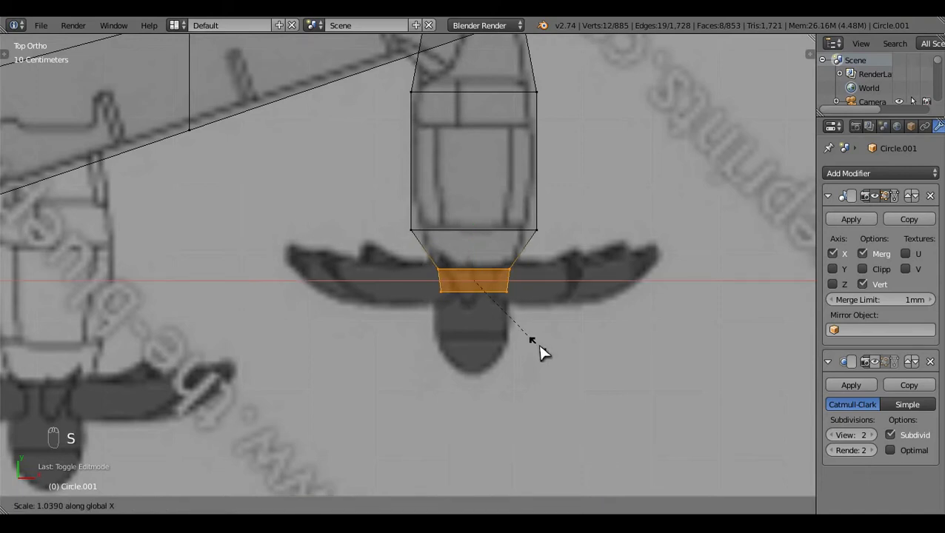
{"action": "left_click", "coordinate": [539, 352]}
{"action": "key", "text": "a"}
Step: Enable snapping and align both front corners of the nose section along X with the corners directly behind them
{"action": "scroll", "coordinate": [504, 344], "scroll_direction": "up", "scroll_amount": 4}
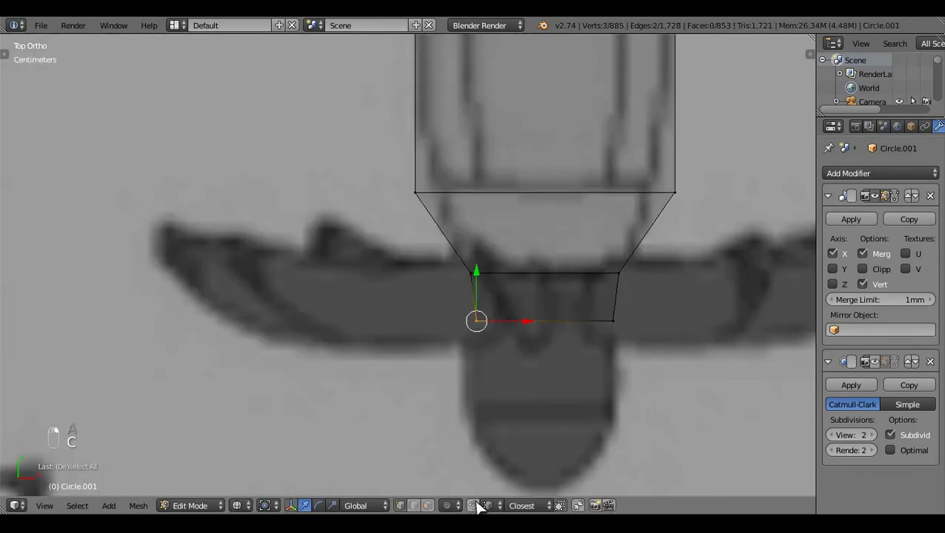
{"action": "left_click_drag", "start_coordinate": [529, 324], "coordinate": [472, 275]}
{"action": "key", "text": "a"}
{"action": "key", "text": "c"}
{"action": "left_click", "coordinate": [608, 327]}
{"action": "right_click", "coordinate": [612, 326]}
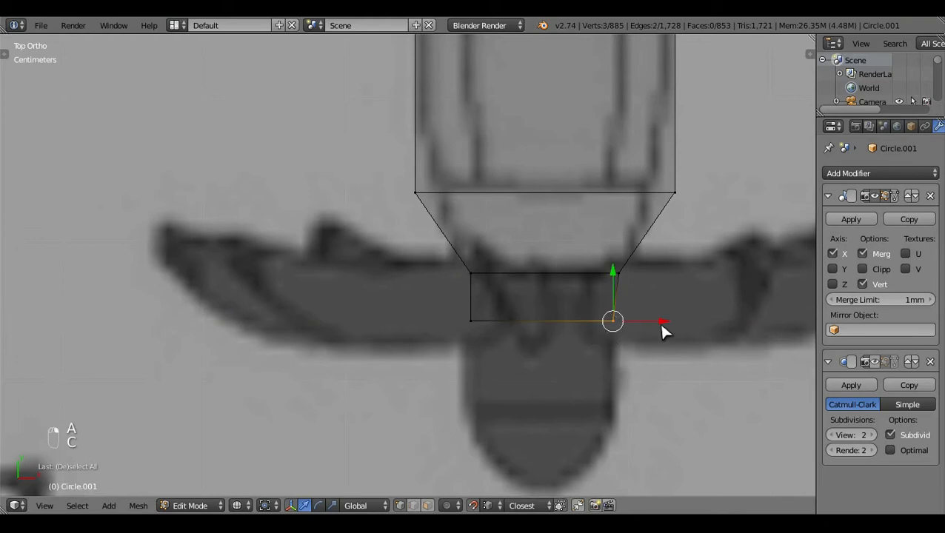
{"action": "left_click_drag", "start_coordinate": [660, 323], "coordinate": [632, 281]}
{"action": "left_click", "coordinate": [660, 308]}
{"action": "key", "text": "a"}
Step: Add two evenly spaced loop cuts across the nacelle's wide middle section
{"action": "scroll", "coordinate": [637, 304], "scroll_direction": "down", "scroll_amount": 5}
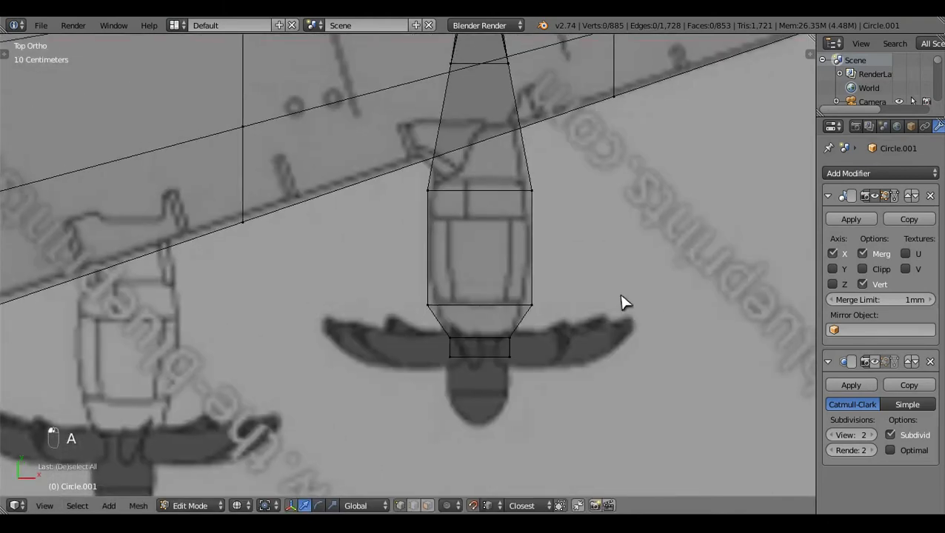
{"action": "key", "text": "ctrl+r"}
{"action": "scroll", "coordinate": [533, 261], "scroll_direction": "up", "scroll_amount": 1}
{"action": "left_click", "coordinate": [533, 261]}
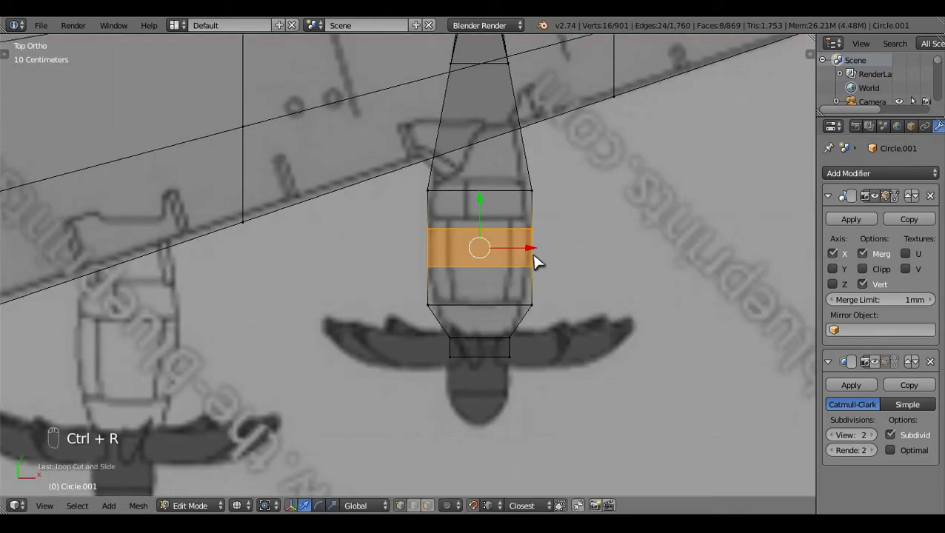
{"action": "right_click", "coordinate": [533, 261]}
Step: Narrow the front and rear vertex rows of the nacelle's wide middle section along X to follow the top-view blueprint
{"action": "key", "text": "b"}
{"action": "left_click_drag", "start_coordinate": [406, 178], "coordinate": [593, 154]}
{"action": "middle_click_drag", "start_coordinate": [489, 224], "coordinate": [492, 234], "text": "shift"}
{"action": "key", "text": "b"}
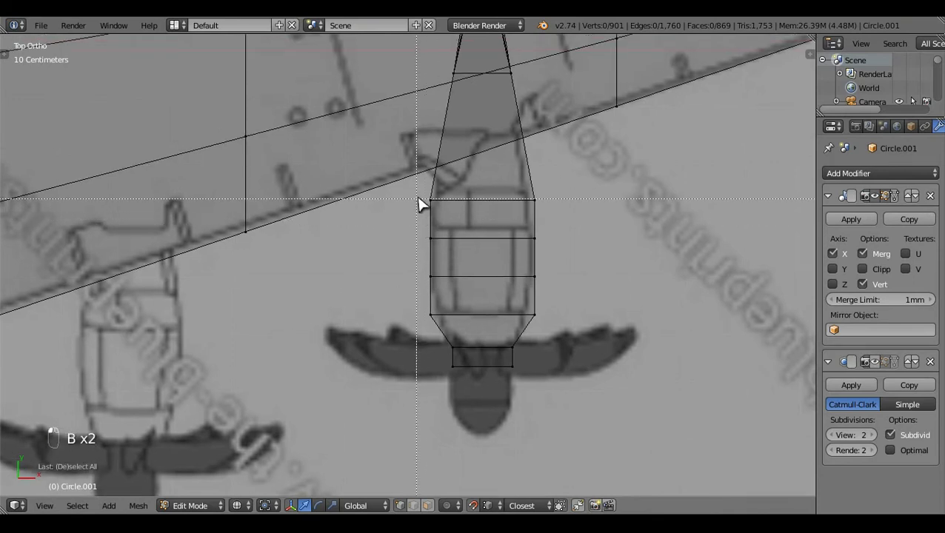
{"action": "left_click_drag", "start_coordinate": [415, 197], "coordinate": [531, 216]}
{"action": "left_click_drag", "start_coordinate": [420, 195], "coordinate": [566, 217]}
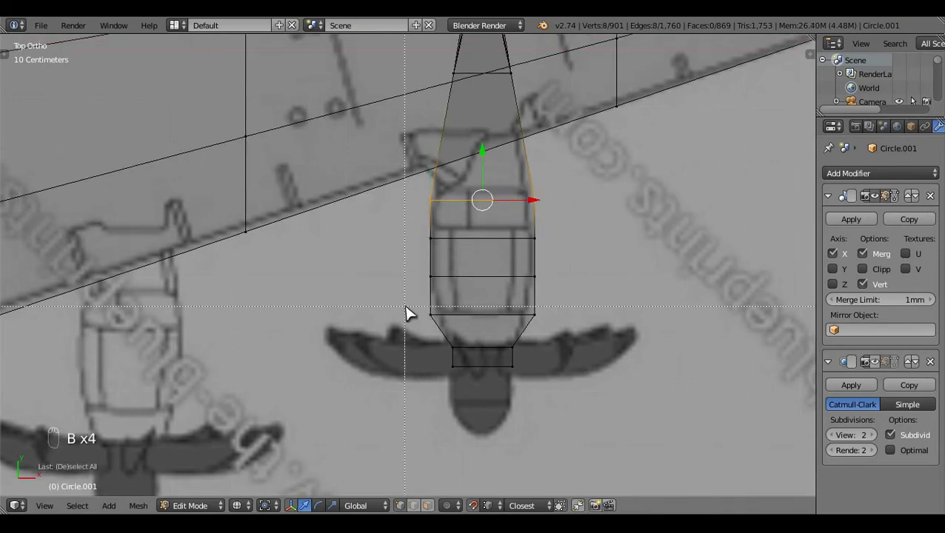
{"action": "left_click_drag", "start_coordinate": [407, 312], "coordinate": [563, 341]}
{"action": "key", "text": "s"}
{"action": "key", "text": "x"}
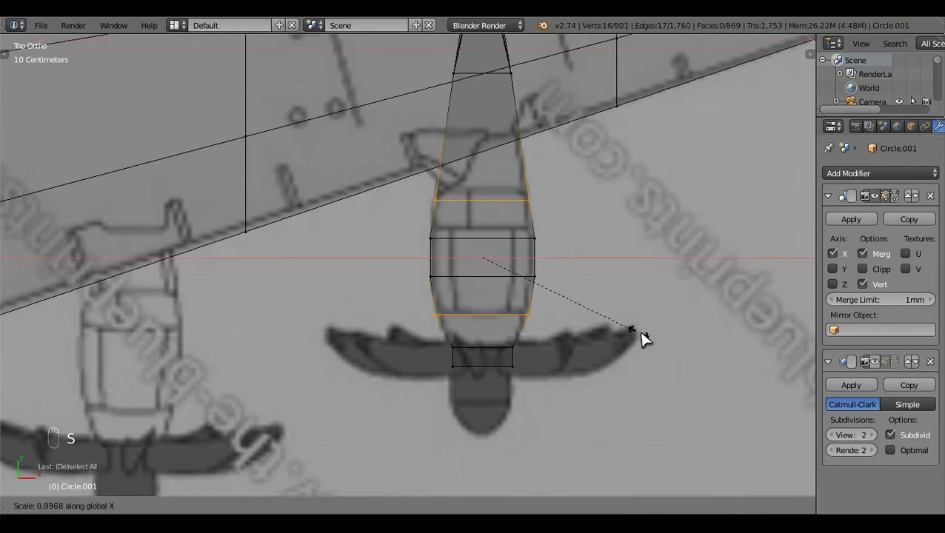
{"action": "left_click", "coordinate": [648, 342]}
Step: Scale only the wide section's front vertex row further inward along X to match the blueprint outline
{"action": "key", "text": "c"}
{"action": "middle_click", "coordinate": [539, 188]}
{"action": "right_click", "coordinate": [538, 188]}
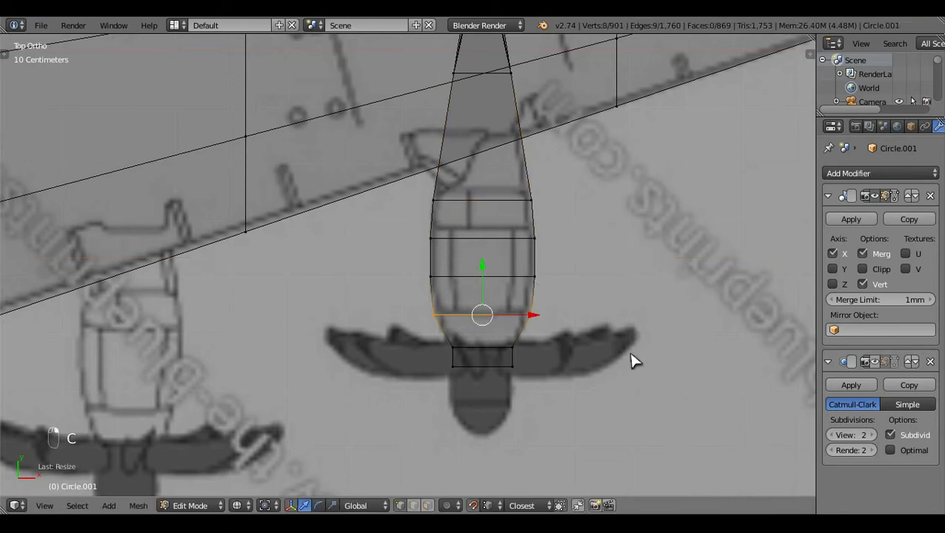
{"action": "key", "text": "s"}
{"action": "key", "text": "x"}
{"action": "left_click", "coordinate": [623, 353]}
Step: Inspect the reshaped nacelle in solid shading from several angles and compare its side view with the blueprint
{"action": "key", "text": "a"}
{"action": "key", "text": "z"}
{"action": "scroll", "coordinate": [606, 320], "scroll_direction": "down", "scroll_amount": 3}
{"action": "key", "text": "Tab"}
{"action": "scroll", "coordinate": [606, 320], "scroll_direction": "down", "scroll_amount": 2}
{"action": "middle_click_drag", "start_coordinate": [606, 320], "coordinate": [445, 165]}
{"action": "middle_click_drag", "start_coordinate": [448, 225], "coordinate": [609, 392]}
{"action": "key", "text": "KP_3"}
{"action": "scroll", "coordinate": [544, 383], "scroll_direction": "up", "scroll_amount": 4}
{"action": "key", "text": "z"}
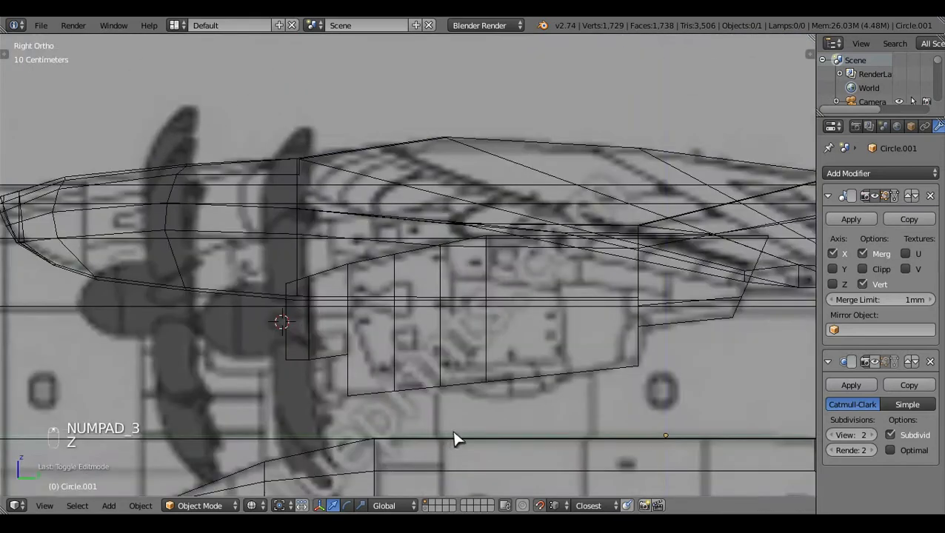
{"action": "mouse_move", "coordinate": [454, 434]}
{"action": "middle_mouse_down", "text": "shift"}
{"action": "mouse_move", "coordinate": [660, 376]}
{"action": "mouse_move", "coordinate": [597, 360]}
{"action": "middle_mouse_up", "text": "shift"}
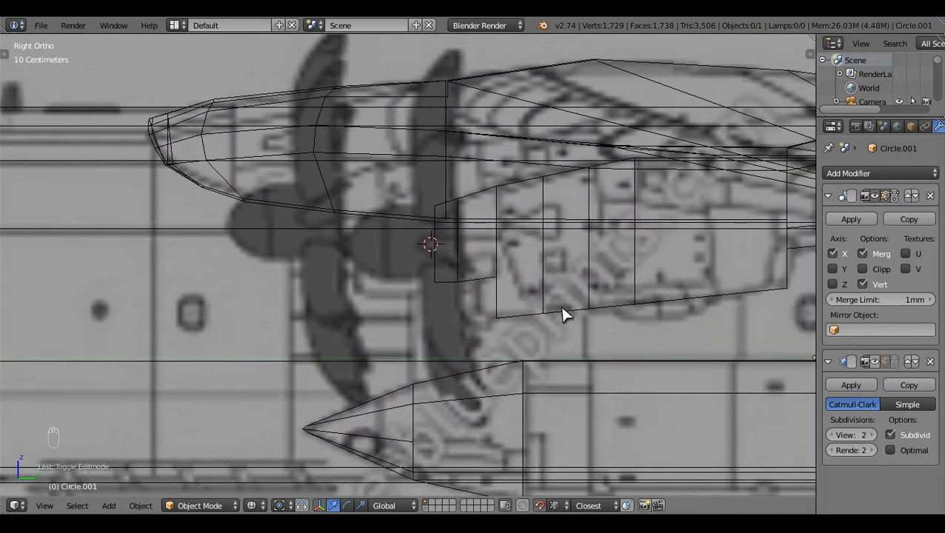
Step: Select the bottom face of the nacelle's nose section in Edit Mode with solid shading
{"action": "key", "text": "Tab"}
{"action": "key", "text": "z"}
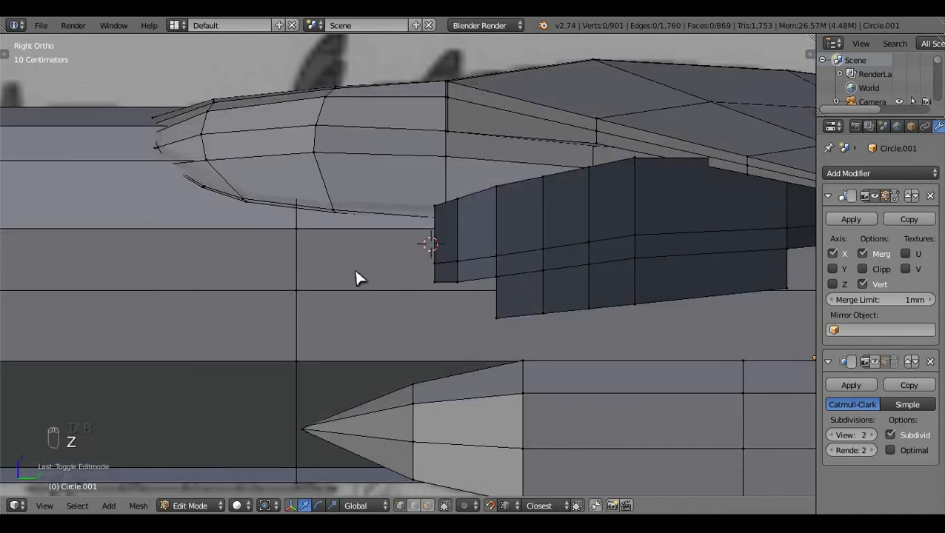
{"action": "mouse_move", "coordinate": [355, 270]}
{"action": "middle_mouse_down"}
{"action": "mouse_move", "coordinate": [483, 226]}
{"action": "mouse_move", "coordinate": [548, 165]}
{"action": "mouse_move", "coordinate": [539, 262]}
{"action": "middle_mouse_up"}
{"action": "scroll", "coordinate": [539, 263], "scroll_direction": "up", "scroll_amount": 4}
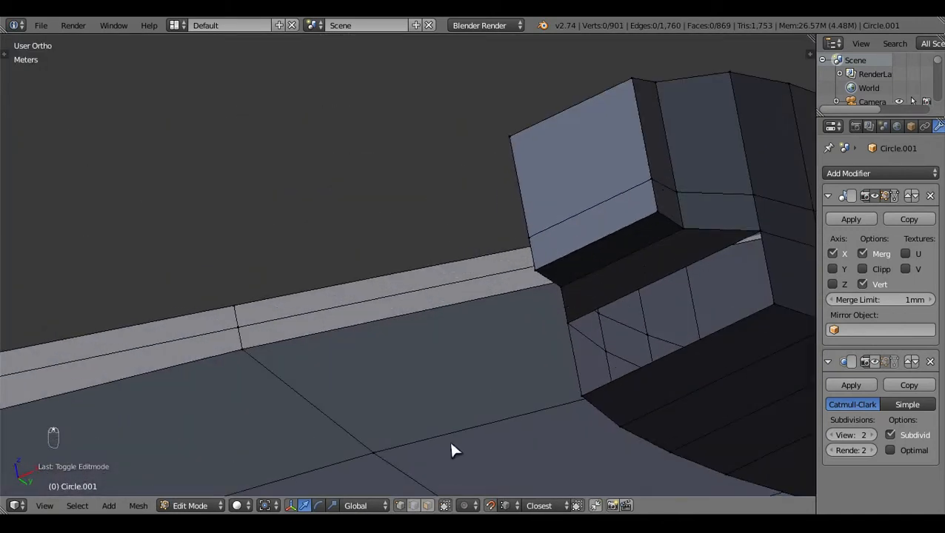
{"action": "right_click", "coordinate": [622, 262]}
{"action": "middle_click_drag", "start_coordinate": [623, 263], "coordinate": [677, 233]}
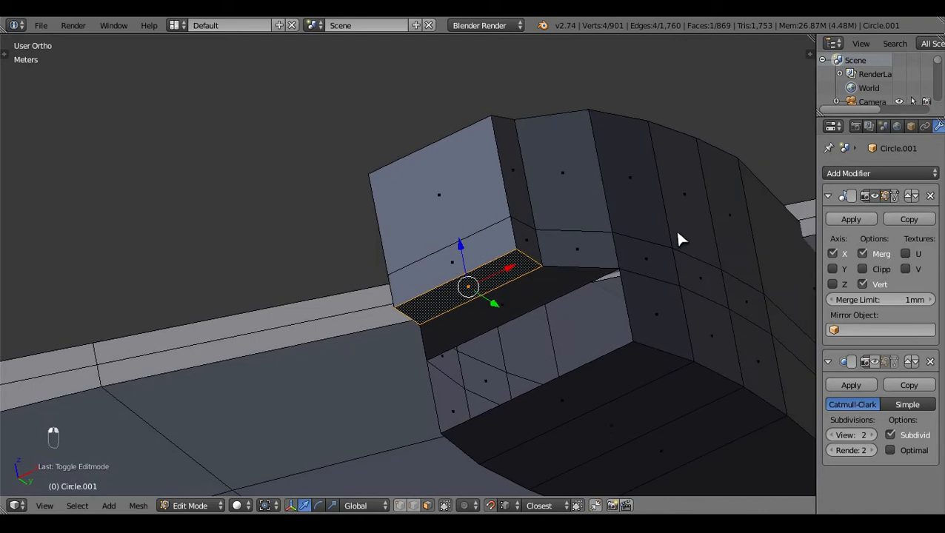
{"action": "key", "text": "s"}
{"action": "left_click", "coordinate": [668, 192]}
{"action": "key", "text": "ctrl+z"}
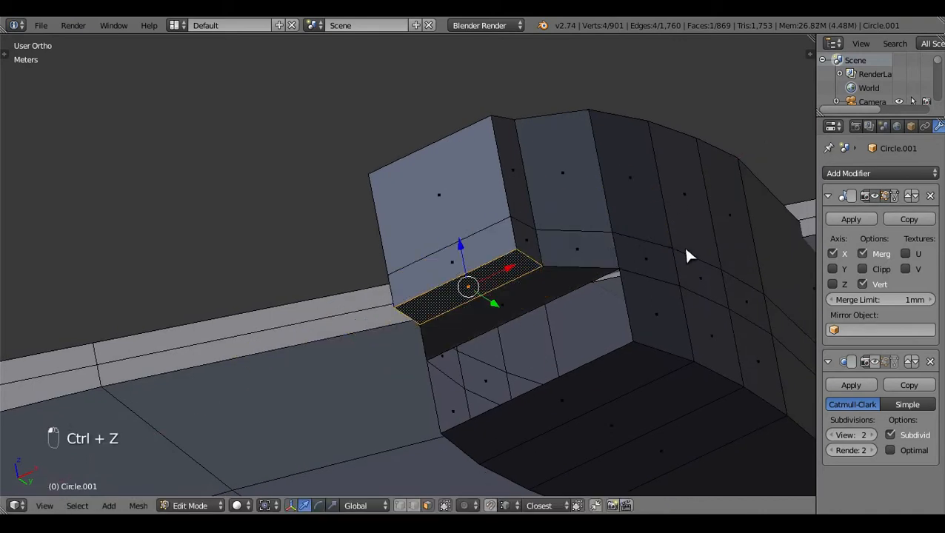
Step: Scale the nose section's bottom face to about 0.76 along X
{"action": "key", "text": "s"}
{"action": "key", "text": "x"}
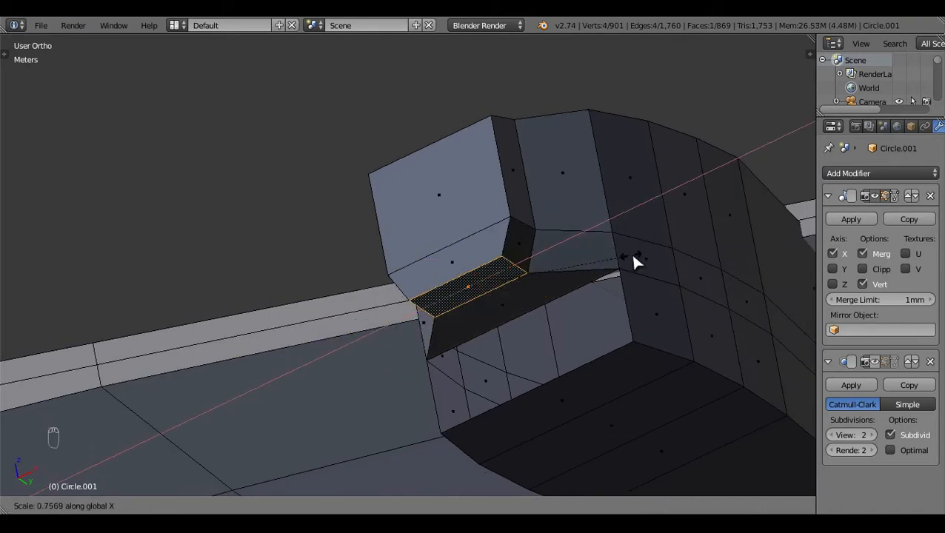
{"action": "left_click", "coordinate": [636, 261]}
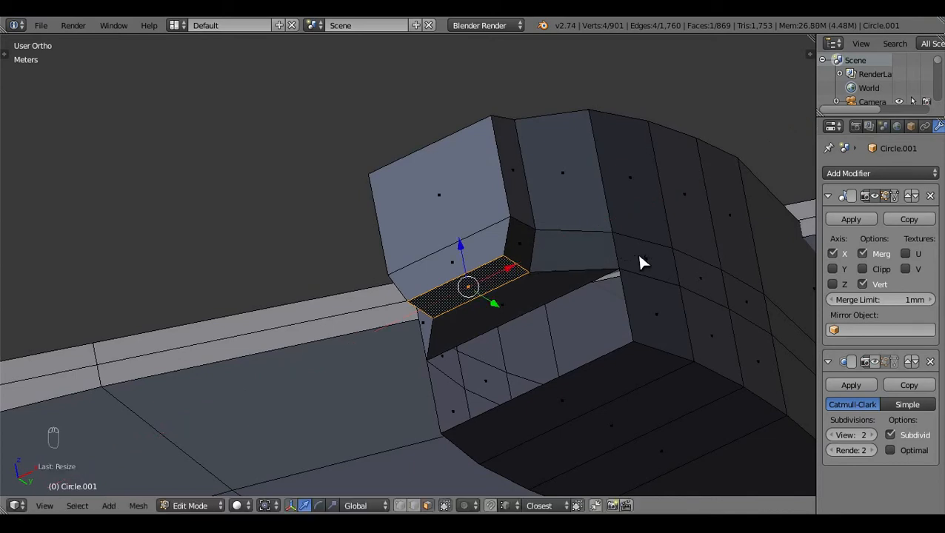
{"action": "key", "text": "a"}
Step: Add a centred loop cut around the transition between the nose section and the wide body
{"action": "mouse_move", "coordinate": [640, 264]}
{"action": "middle_mouse_down"}
{"action": "mouse_move", "coordinate": [660, 211]}
{"action": "mouse_move", "coordinate": [544, 240]}
{"action": "mouse_move", "coordinate": [524, 225]}
{"action": "mouse_move", "coordinate": [629, 199]}
{"action": "middle_mouse_up"}
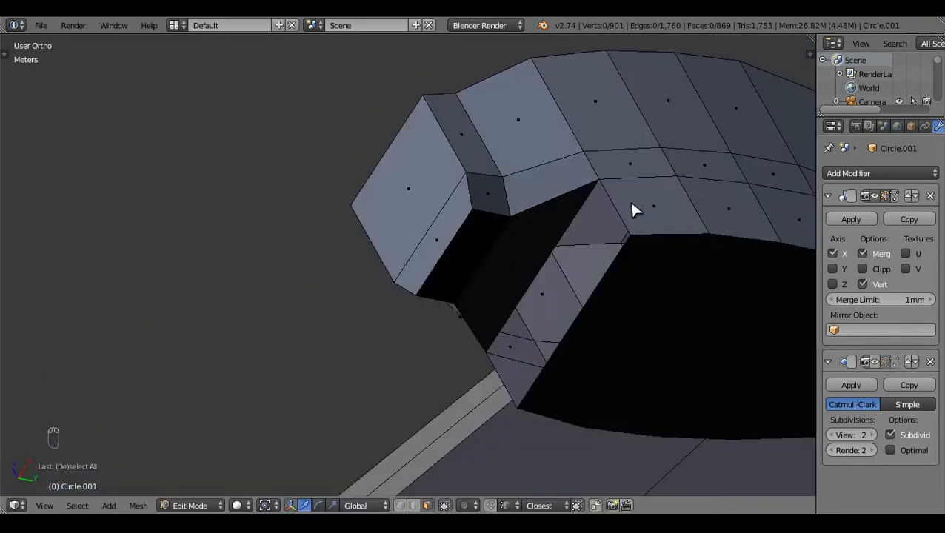
{"action": "key", "text": "ctrl+r"}
{"action": "left_click", "coordinate": [560, 207]}
{"action": "right_click", "coordinate": [560, 207]}
{"action": "key", "text": "a"}
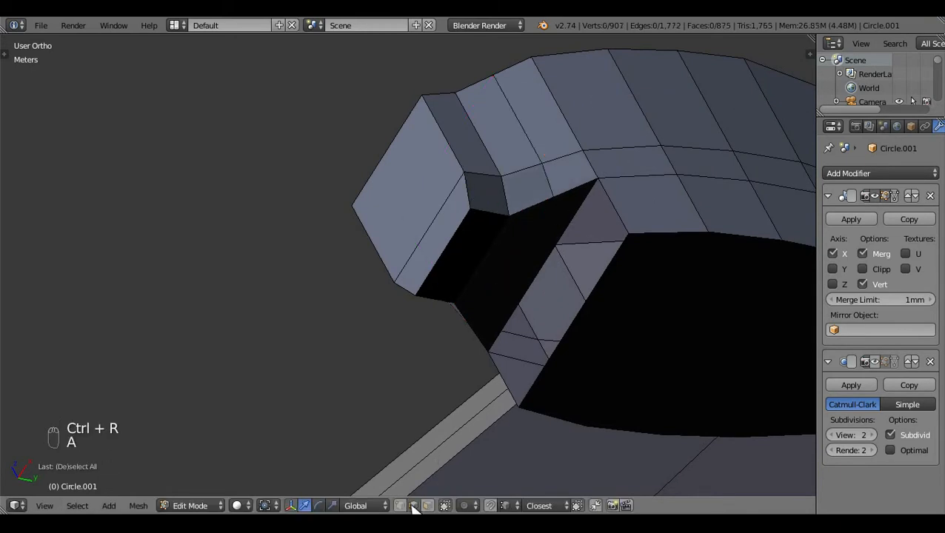
Step: Scale the new loop's bottom edge to about 0.7 along X
{"action": "right_click", "coordinate": [518, 268]}
{"action": "key", "text": "s"}
{"action": "key", "text": "x"}
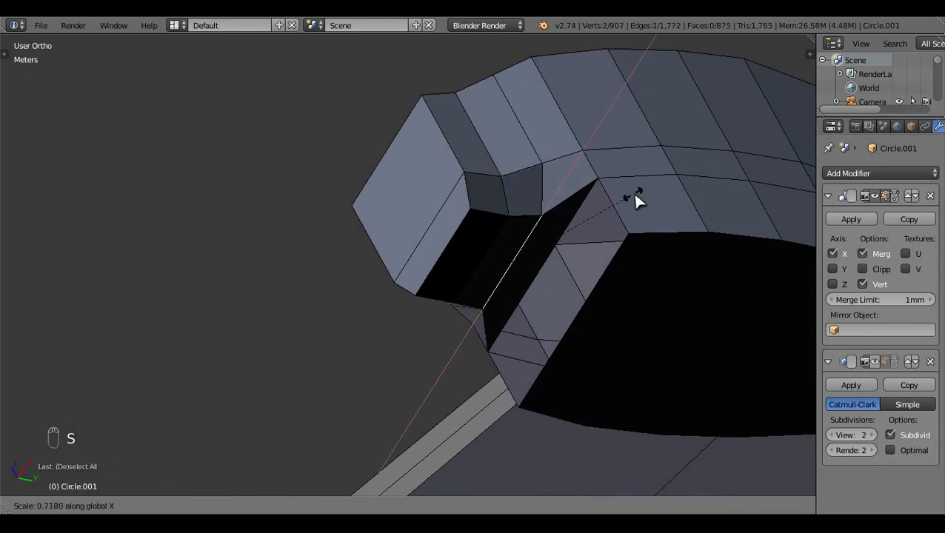
{"action": "left_click", "coordinate": [622, 192]}
Step: Snap both ends of the loop's bottom edge along X to line up with the corners directly in front
{"action": "middle_click_drag", "start_coordinate": [621, 193], "coordinate": [471, 405]}
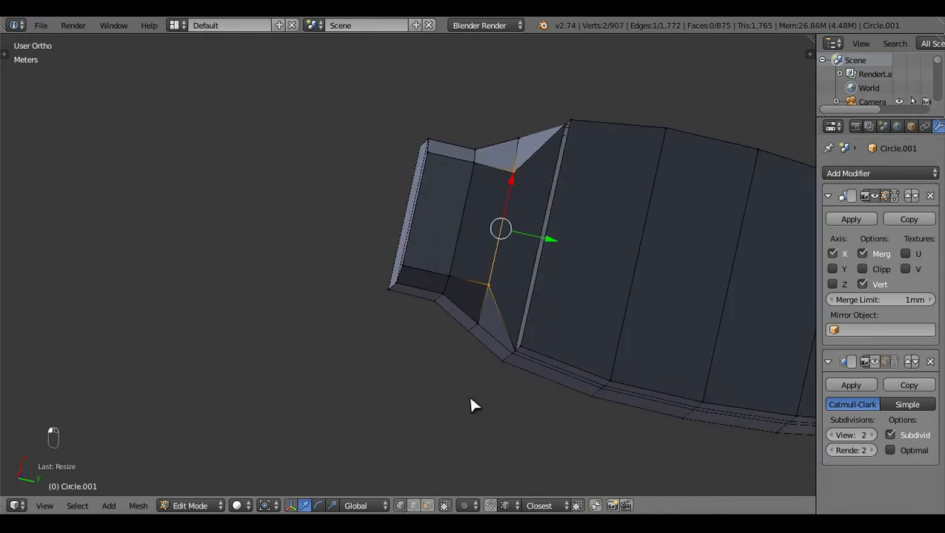
{"action": "left_click_drag", "start_coordinate": [498, 237], "coordinate": [442, 270]}
{"action": "right_click", "coordinate": [513, 172]}
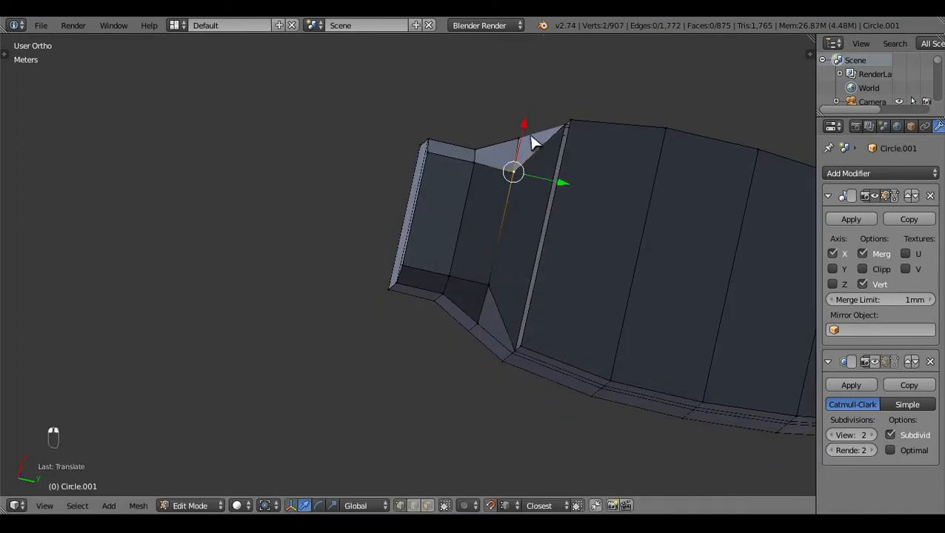
{"action": "left_click_drag", "start_coordinate": [528, 135], "coordinate": [475, 157]}
{"action": "key", "text": "a"}
Step: Extrude the loop's bottom edge straight down in the side view to form a front panel for the lower intake
{"action": "middle_click_drag", "start_coordinate": [577, 228], "coordinate": [523, 374]}
{"action": "key", "text": "KP_3"}
{"action": "key", "text": "z"}
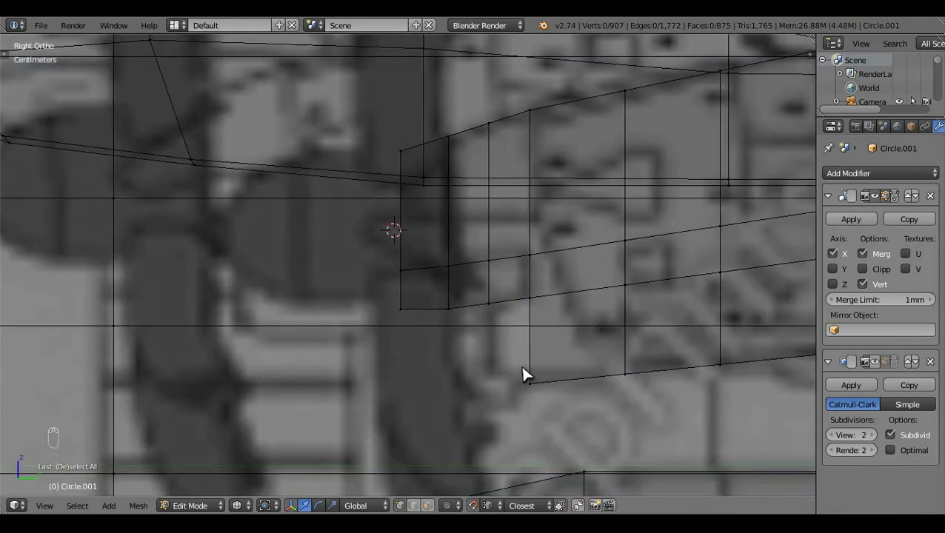
{"action": "right_click", "coordinate": [490, 311]}
{"action": "key", "text": "e"}
{"action": "right_click", "coordinate": [491, 256]}
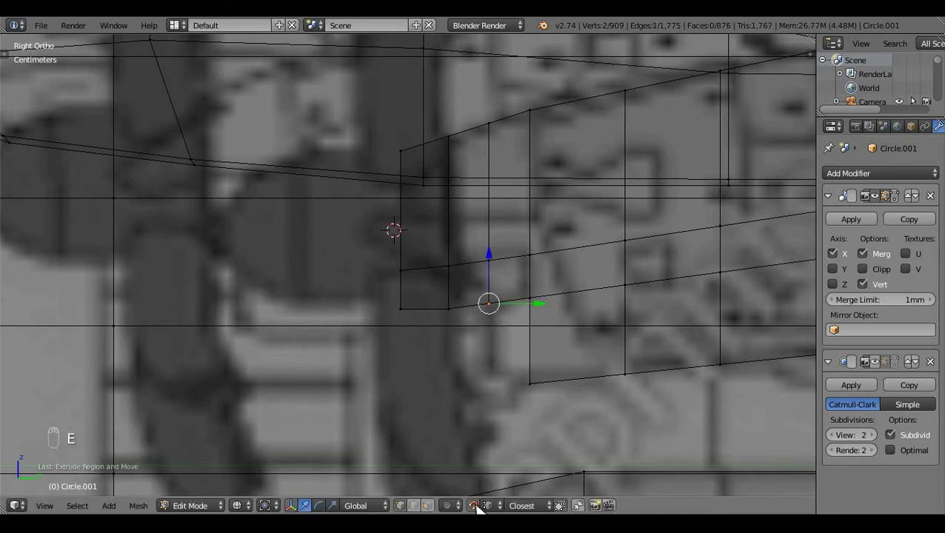
{"action": "key", "text": "e"}
{"action": "left_click", "coordinate": [495, 276]}
{"action": "left_click_drag", "start_coordinate": [489, 265], "coordinate": [486, 330]}
{"action": "key", "text": "a"}
{"action": "key", "text": "z"}
{"action": "middle_click_drag", "start_coordinate": [390, 368], "coordinate": [465, 251]}
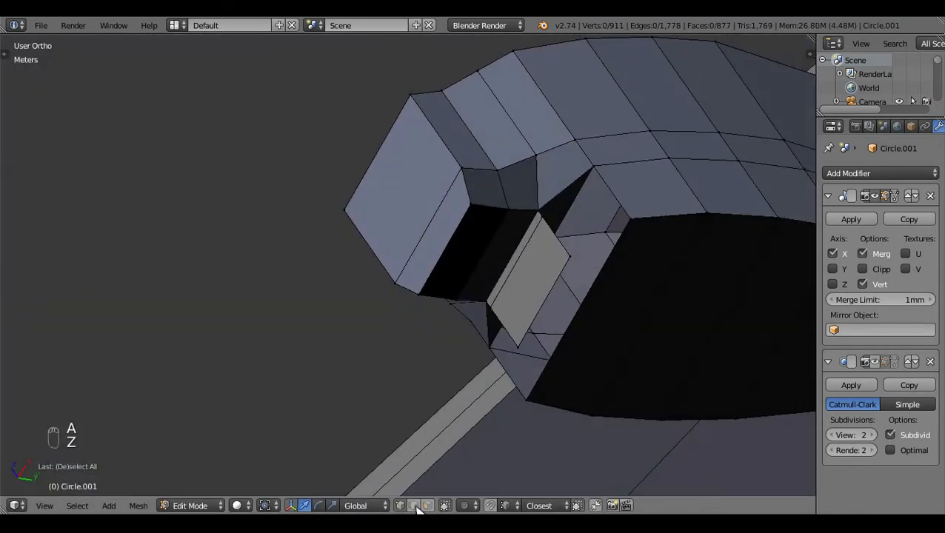
Step: Fill a face between the panel's lower edge and the body's bottom front edge, and delete the thin strip above the panel
{"action": "key", "text": "f"}
{"action": "key", "text": "a"}
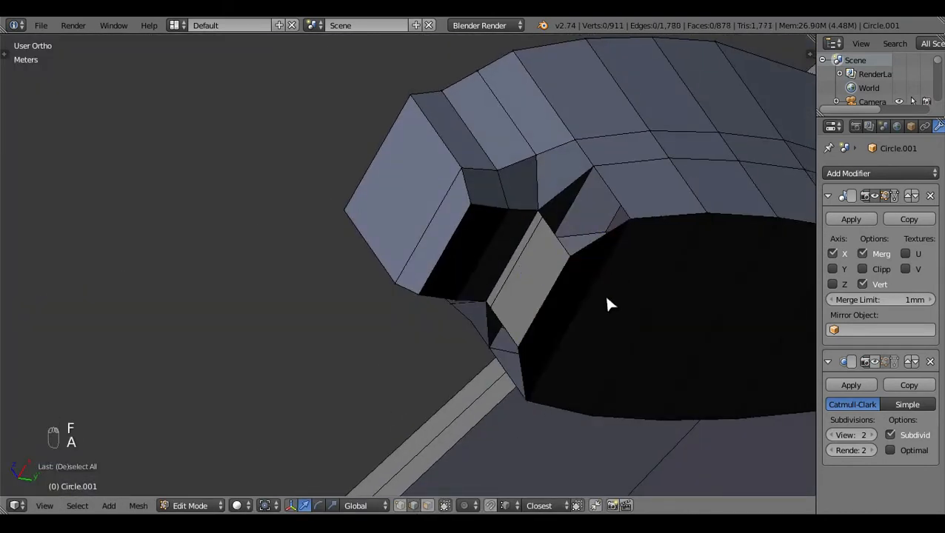
{"action": "middle_click_drag", "start_coordinate": [599, 322], "coordinate": [681, 325]}
{"action": "scroll", "coordinate": [682, 325], "scroll_direction": "up", "scroll_amount": 4}
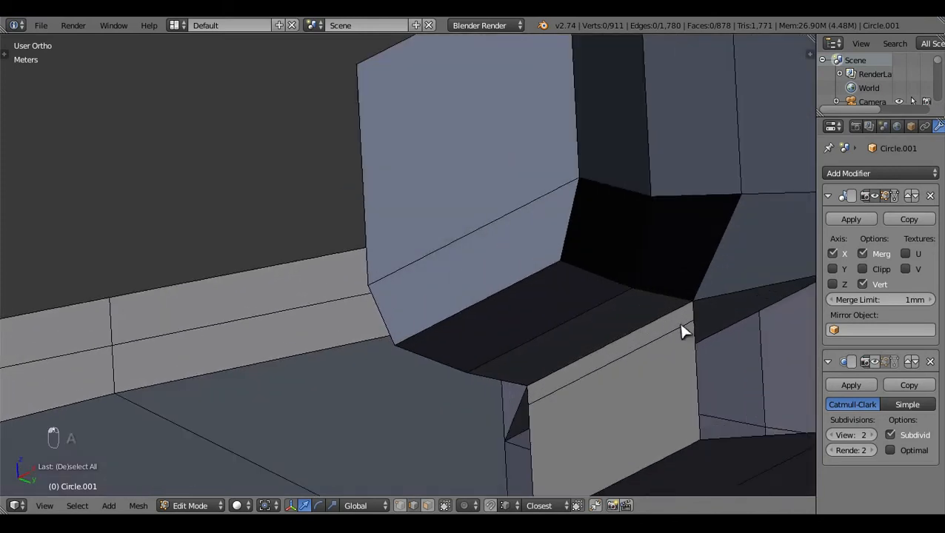
{"action": "key", "text": "x"}
{"action": "left_click", "coordinate": [542, 368]}
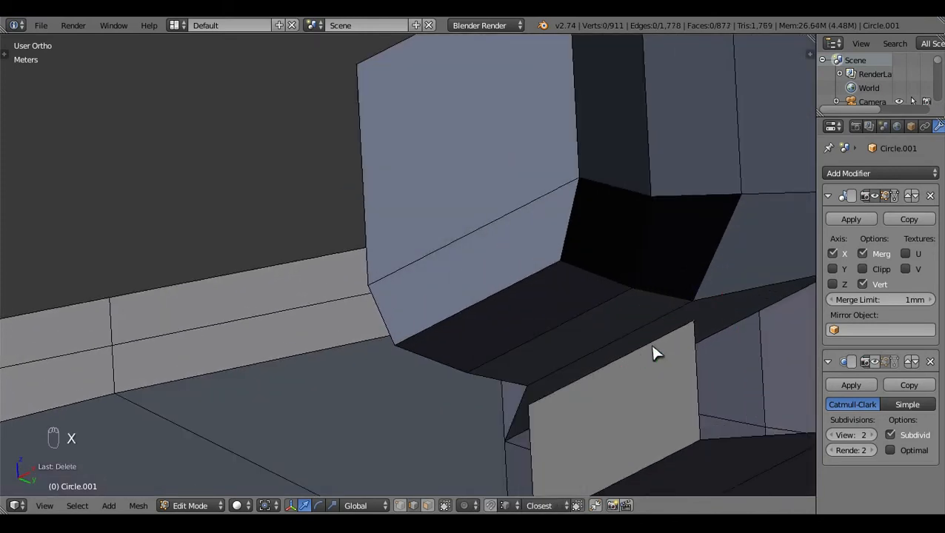
Step: Fill a face between the panel's upper edge and the wide body's front edge behind it
{"action": "key", "text": "f"}
{"action": "middle_click_drag", "start_coordinate": [735, 323], "coordinate": [688, 390]}
{"action": "scroll", "coordinate": [689, 390], "scroll_direction": "down", "scroll_amount": 3}
{"action": "key", "text": "a"}
{"action": "key", "text": "z"}
{"action": "key", "text": "z"}
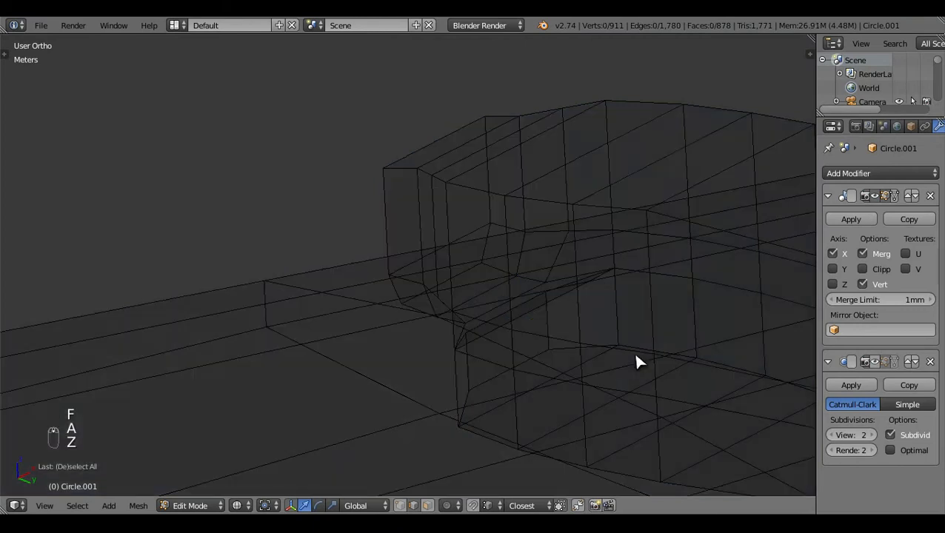
Step: Move the front panel's side edges outward along X to widen the panel
{"action": "middle_click_drag", "start_coordinate": [517, 332], "coordinate": [560, 323]}
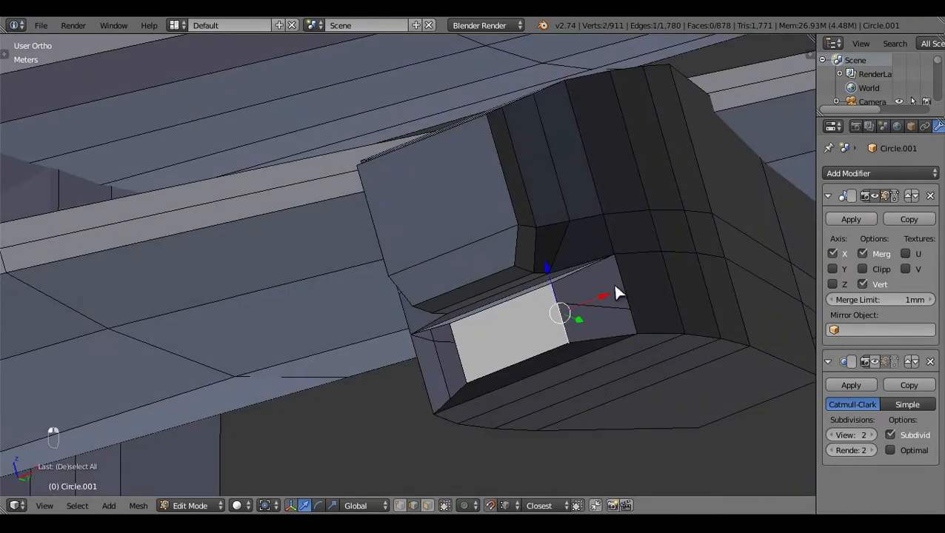
{"action": "key", "text": "g"}
{"action": "left_click", "coordinate": [567, 214]}
{"action": "middle_click_drag", "start_coordinate": [458, 355], "coordinate": [437, 401]}
{"action": "key", "text": "a"}
{"action": "scroll", "coordinate": [368, 401], "scroll_direction": "up", "scroll_amount": 5}
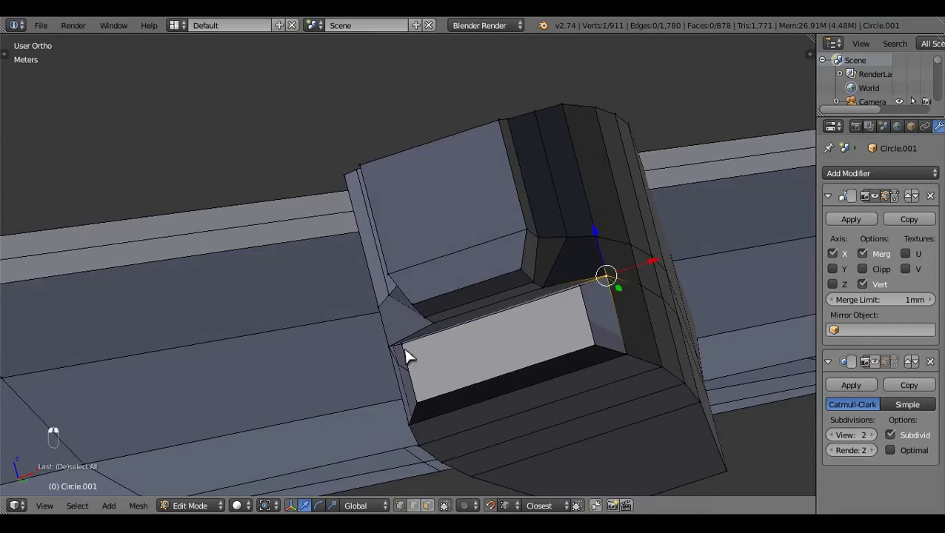
Step: Rip the body's front edge above the panel and scale the ripped edge to about 0.85 along X
{"action": "middle_click_drag", "start_coordinate": [680, 360], "coordinate": [744, 371]}
{"action": "key", "text": "v"}
{"action": "key", "text": "s"}
{"action": "key", "text": "x"}
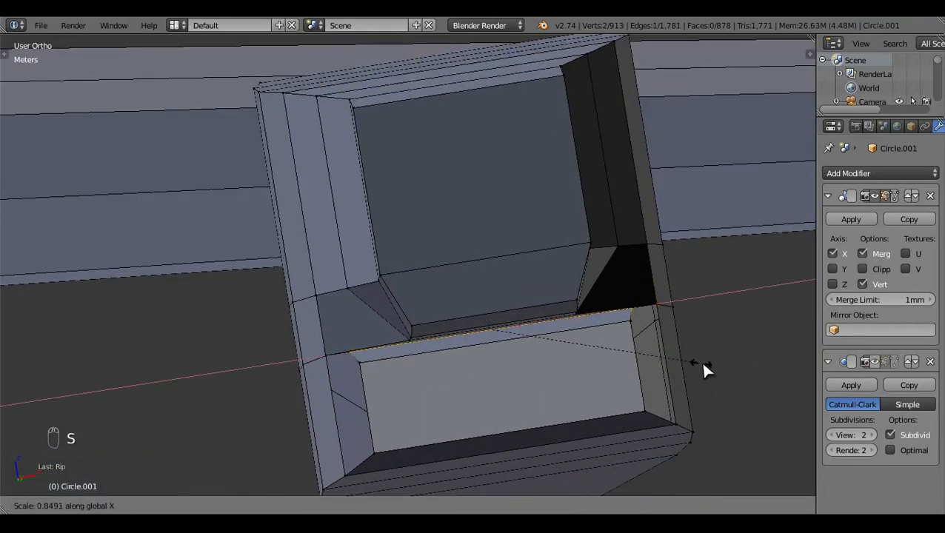
{"action": "left_click", "coordinate": [702, 362]}
Step: Scale the ripped edge further inward along X so its ends line up with the panel's top corners
{"action": "middle_click_drag", "start_coordinate": [412, 396], "coordinate": [667, 372]}
{"action": "key", "text": "s"}
{"action": "key", "text": "ctrl+z"}
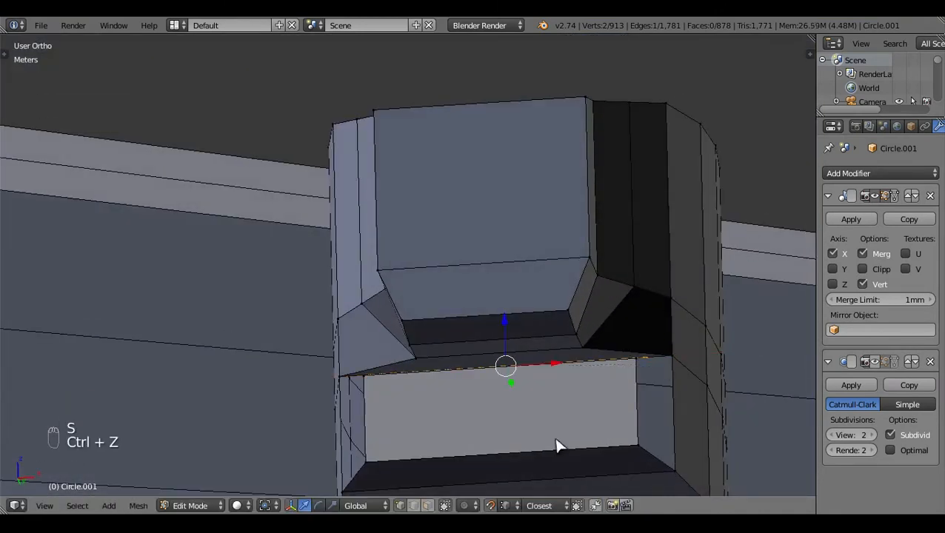
{"action": "middle_click_drag", "start_coordinate": [680, 409], "coordinate": [679, 340], "text": "shift"}
{"action": "key", "text": "s"}
{"action": "key", "text": "x"}
{"action": "left_click", "coordinate": [743, 357]}
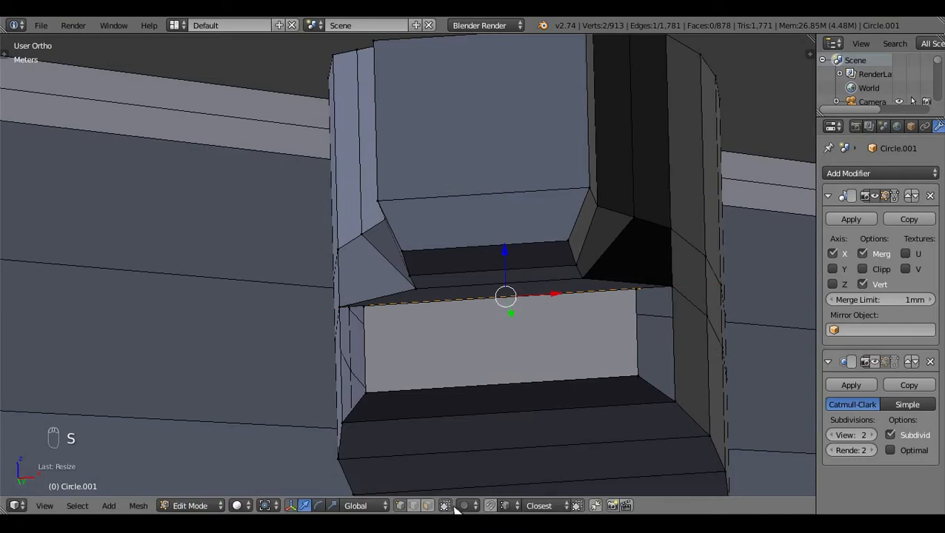
Step: Delete the diagonal edges joining the nose underside to the wide body and the short leftover edge beside the ripped edge
{"action": "key", "text": "x"}
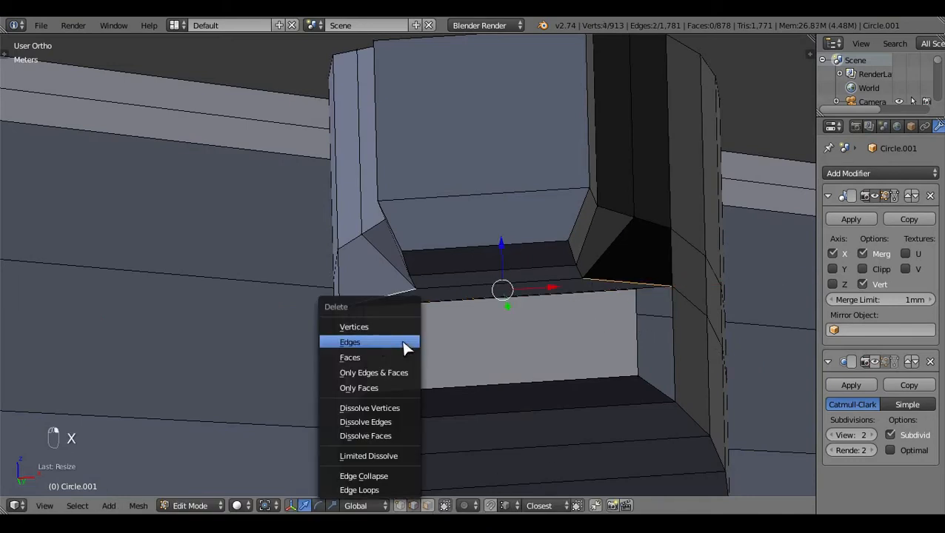
{"action": "left_click", "coordinate": [409, 343]}
{"action": "key", "text": "z"}
{"action": "middle_click_drag", "start_coordinate": [420, 344], "coordinate": [318, 350]}
{"action": "right_click", "coordinate": [318, 350]}
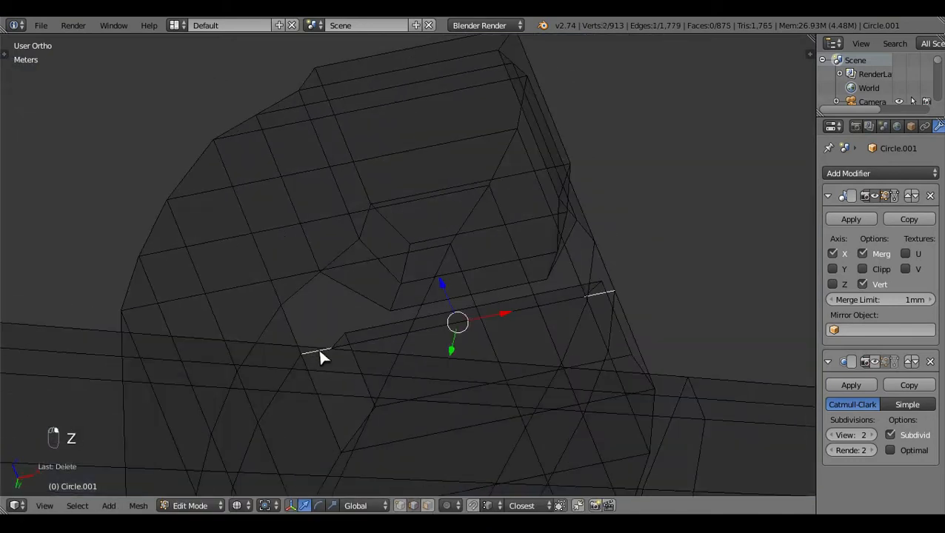
{"action": "key", "text": "x"}
{"action": "left_click", "coordinate": [326, 351]}
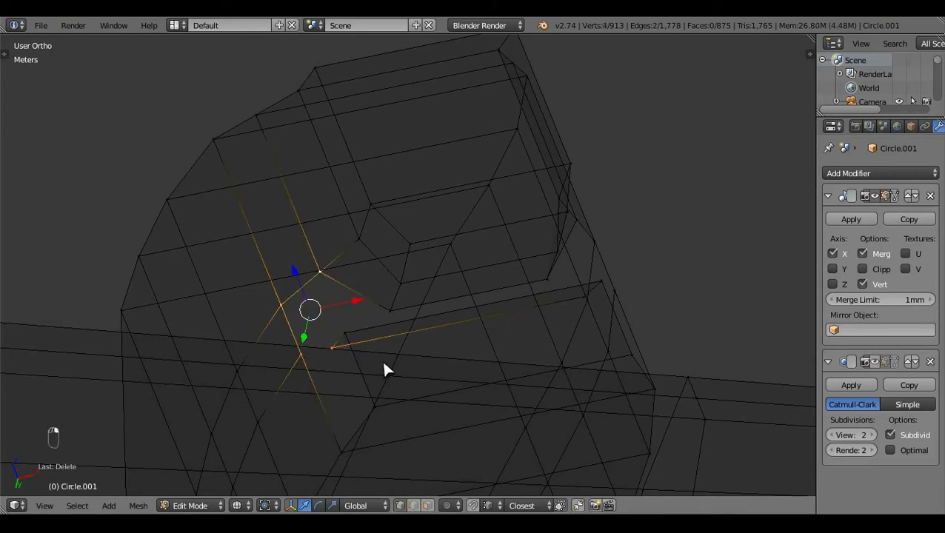
Step: Try to close the side gap between the nose transition and the ripped edge with a four-sided face
{"action": "key", "text": "f"}
{"action": "key", "text": "a"}
{"action": "key", "text": "z"}
Step: Fill a triangle between the ripped corner and the body's two side corners, and delete the quad on the opposite side
{"action": "middle_click_drag", "start_coordinate": [658, 311], "coordinate": [675, 354]}
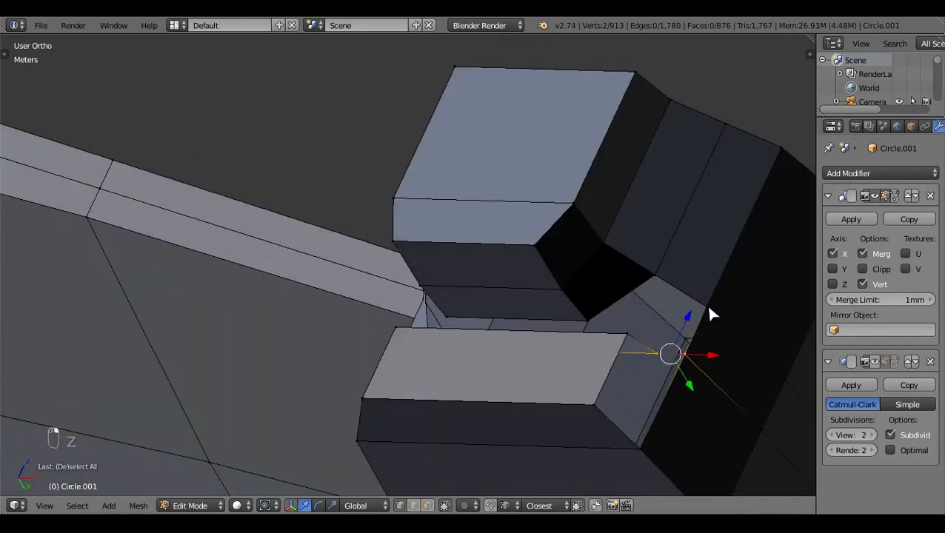
{"action": "right_click", "coordinate": [706, 304], "text": "shift"}
{"action": "middle_click_drag", "start_coordinate": [706, 304], "coordinate": [437, 497]}
{"action": "key", "text": "f"}
{"action": "key", "text": "a"}
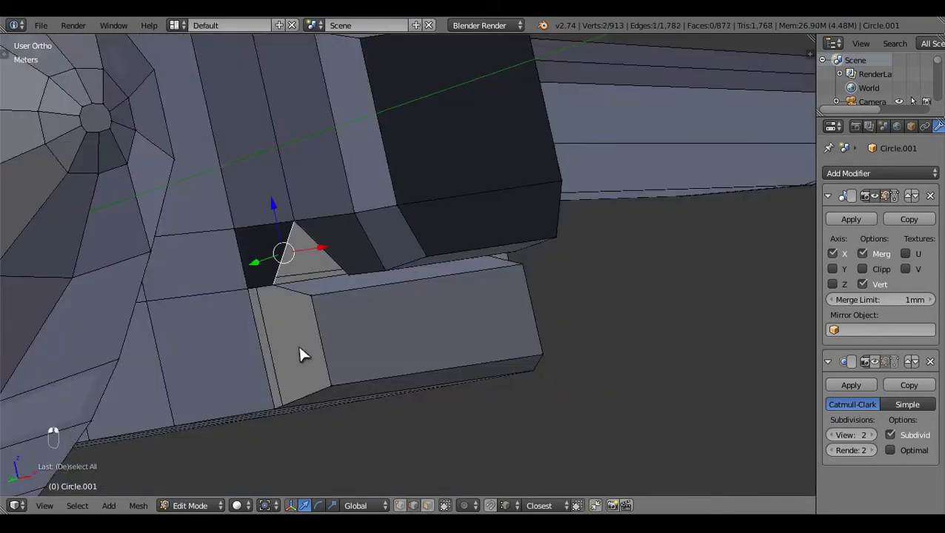
{"action": "key", "text": "x"}
{"action": "left_click", "coordinate": [263, 346]}
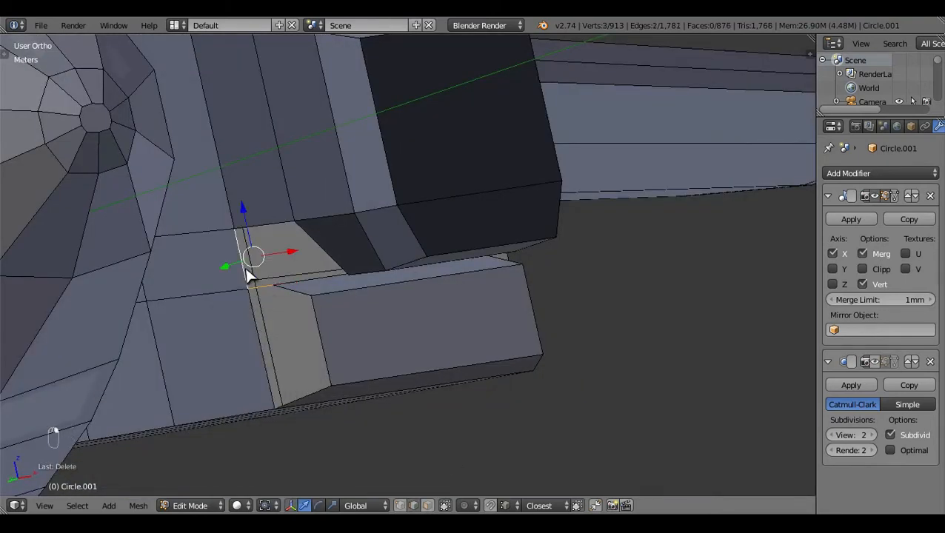
Step: Fill the gap between the nose underside's rear edge and the intake panel's top edge, and close the adjoining quad on one side
{"action": "key", "text": "a"}
{"action": "middle_click_drag", "start_coordinate": [422, 386], "coordinate": [446, 299]}
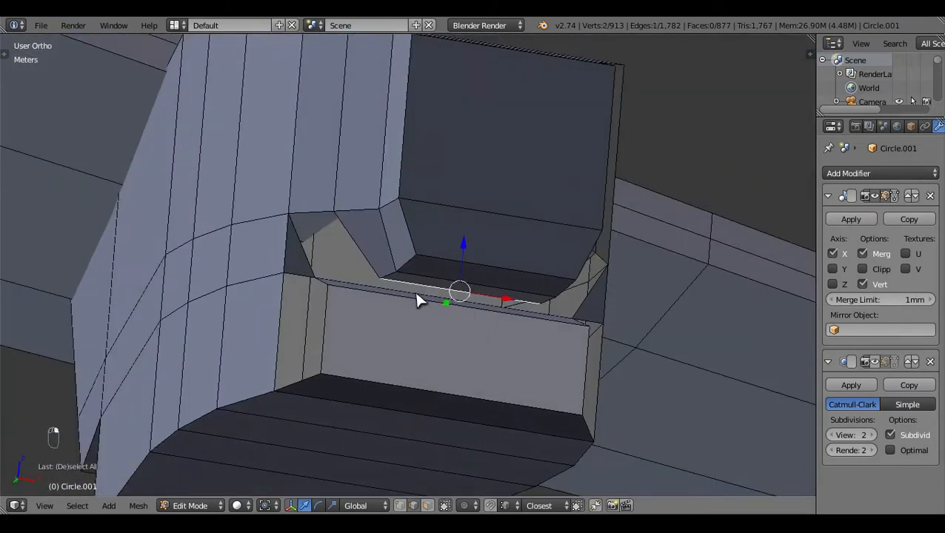
{"action": "key", "text": "f"}
{"action": "key", "text": "a"}
{"action": "middle_click_drag", "start_coordinate": [390, 413], "coordinate": [450, 236]}
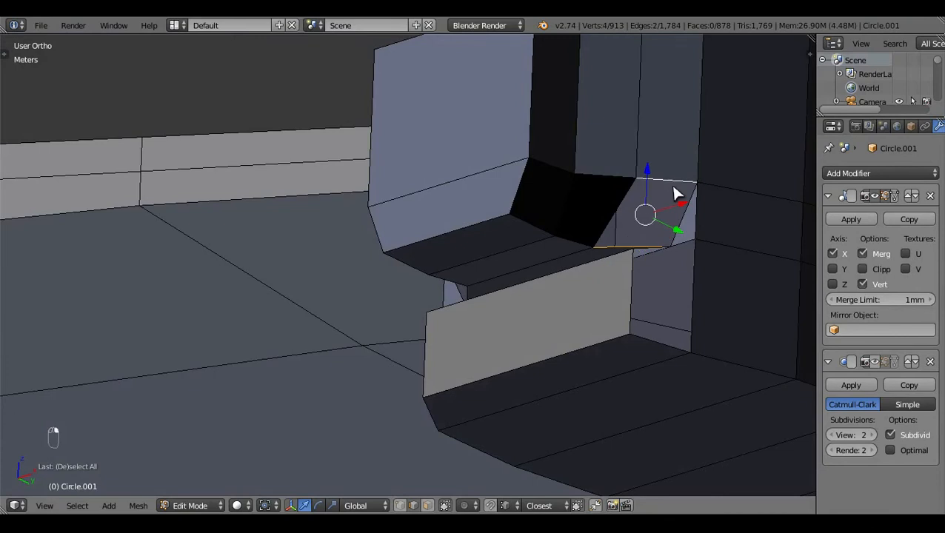
{"action": "key", "text": "f"}
{"action": "key", "text": "a"}
{"action": "middle_click_drag", "start_coordinate": [674, 194], "coordinate": [346, 310]}
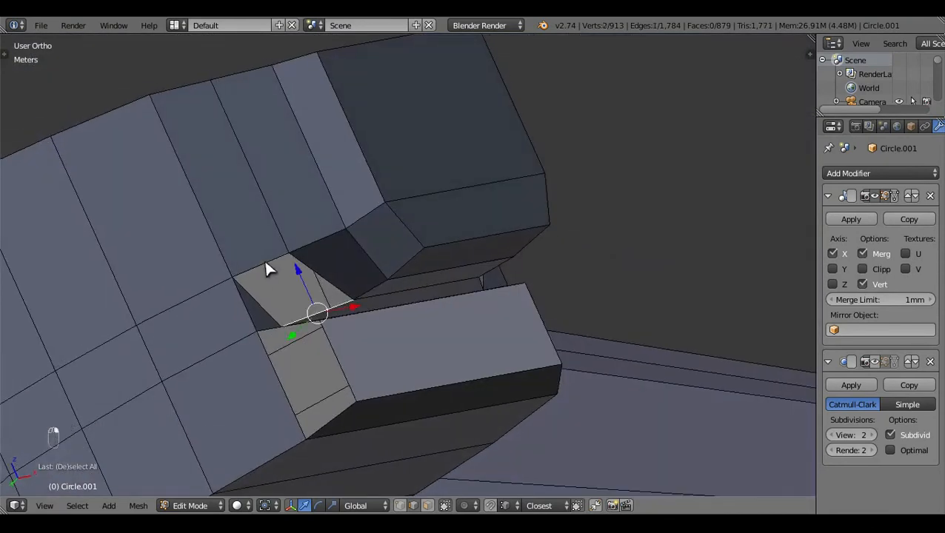
Step: Fill the matching quad on the opposite side of the nose underside and make the linked nacelle mesh's normals consistent
{"action": "key", "text": "ctrl+l"}
{"action": "key", "text": "ctrl+n"}
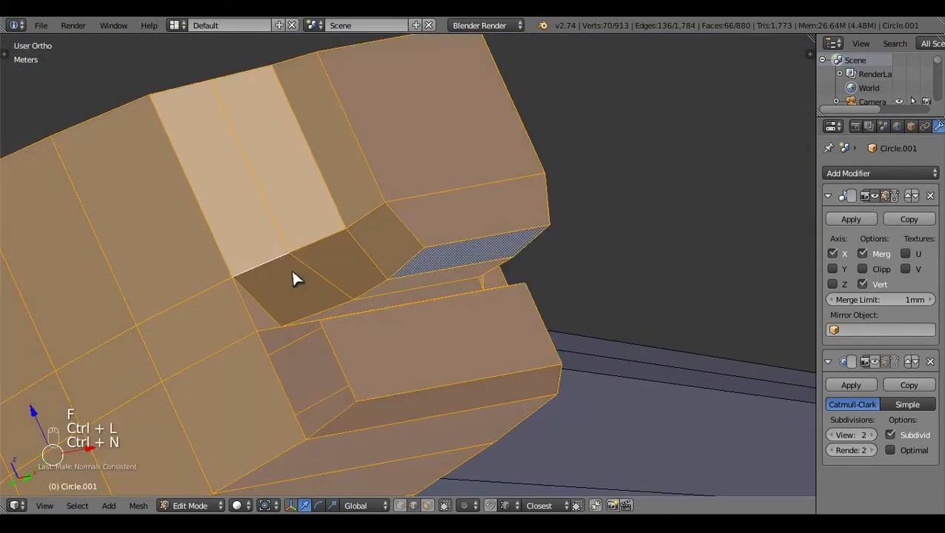
{"action": "key", "text": "a"}
{"action": "key", "text": "Tab"}
{"action": "scroll", "coordinate": [500, 266], "scroll_direction": "down", "scroll_amount": 4}
{"action": "middle_click_drag", "start_coordinate": [501, 267], "coordinate": [483, 345]}
{"action": "middle_click_drag", "start_coordinate": [443, 317], "coordinate": [432, 191]}
{"action": "scroll", "coordinate": [432, 189], "scroll_direction": "up", "scroll_amount": 3}
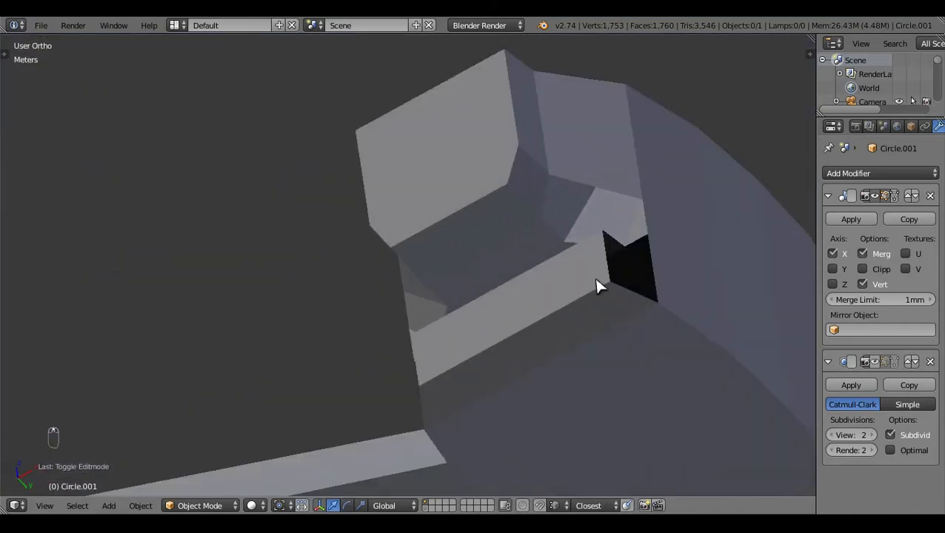
Step: Enable snapping and move both side edges of the intake's front panel inward to line up with the nose underside corners
{"action": "key", "text": "Tab"}
{"action": "right_click", "coordinate": [607, 264]}
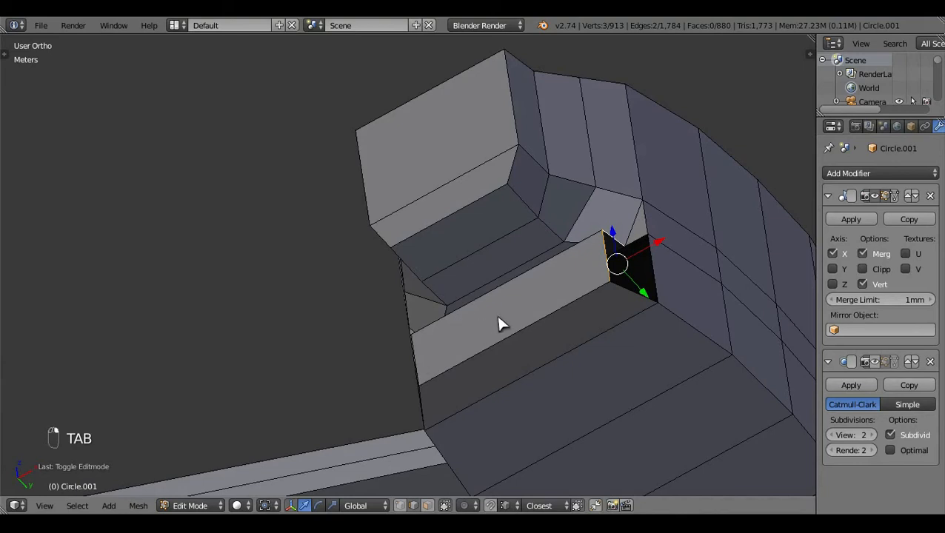
{"action": "middle_click_drag", "start_coordinate": [498, 323], "coordinate": [443, 347]}
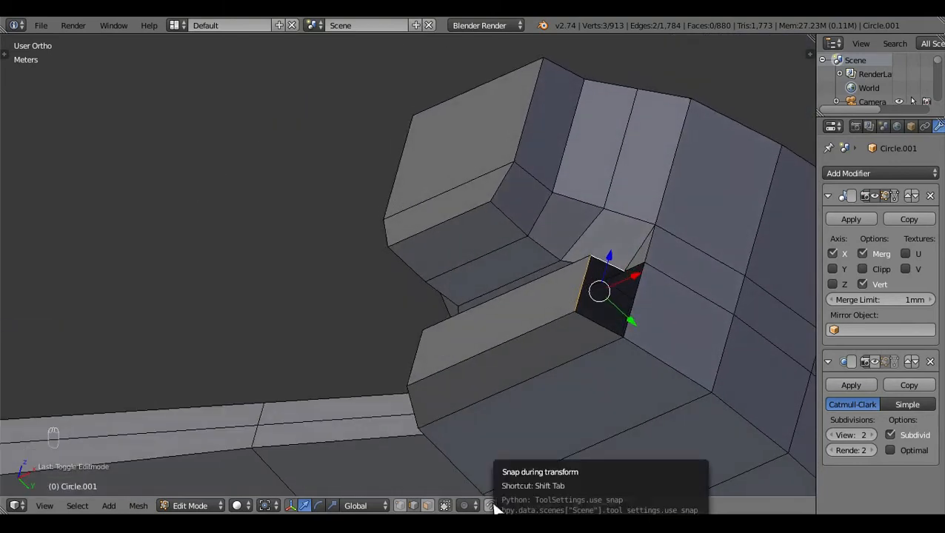
{"action": "left_click", "coordinate": [491, 506]}
{"action": "key", "text": "g"}
{"action": "left_click", "coordinate": [568, 263]}
{"action": "middle_click_drag", "start_coordinate": [567, 262], "coordinate": [449, 365]}
{"action": "left_click_drag", "start_coordinate": [435, 363], "coordinate": [419, 323]}
{"action": "key", "text": "a"}
Step: Extrude both side edges of the intake's front panel outward along X towards the nacelle's sides
{"action": "scroll", "coordinate": [590, 295], "scroll_direction": "down", "scroll_amount": 3}
{"action": "middle_click_drag", "start_coordinate": [591, 295], "coordinate": [536, 400]}
{"action": "scroll", "coordinate": [376, 323], "scroll_direction": "up", "scroll_amount": 3}
{"action": "middle_click_drag", "start_coordinate": [376, 323], "coordinate": [317, 375]}
{"action": "scroll", "coordinate": [545, 357], "scroll_direction": "up", "scroll_amount": 2}
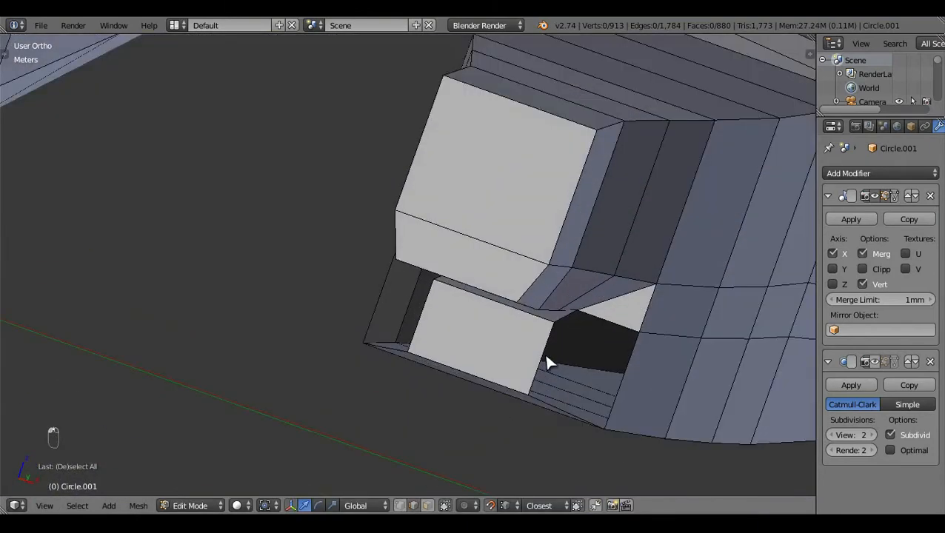
{"action": "key", "text": "e"}
{"action": "right_click", "coordinate": [527, 449]}
{"action": "left_click_drag", "start_coordinate": [584, 372], "coordinate": [643, 394]}
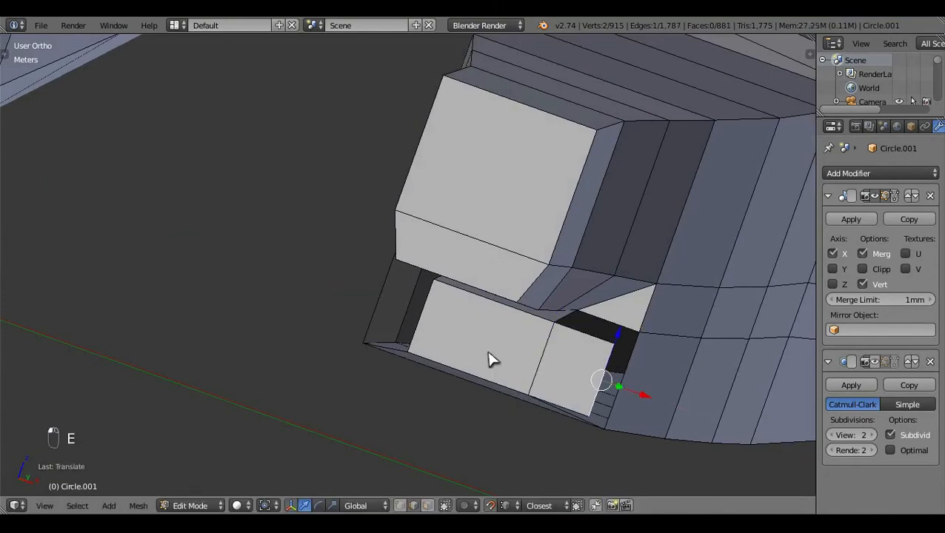
{"action": "key", "text": "e"}
{"action": "right_click", "coordinate": [314, 358]}
{"action": "middle_click_drag", "start_coordinate": [314, 358], "coordinate": [448, 346]}
{"action": "left_click_drag", "start_coordinate": [450, 346], "coordinate": [347, 286]}
{"action": "key", "text": "a"}
Step: Fill the triangular openings beneath the two panel extensions with faces joining them to the nacelle's underside
{"action": "middle_click_drag", "start_coordinate": [347, 286], "coordinate": [597, 274]}
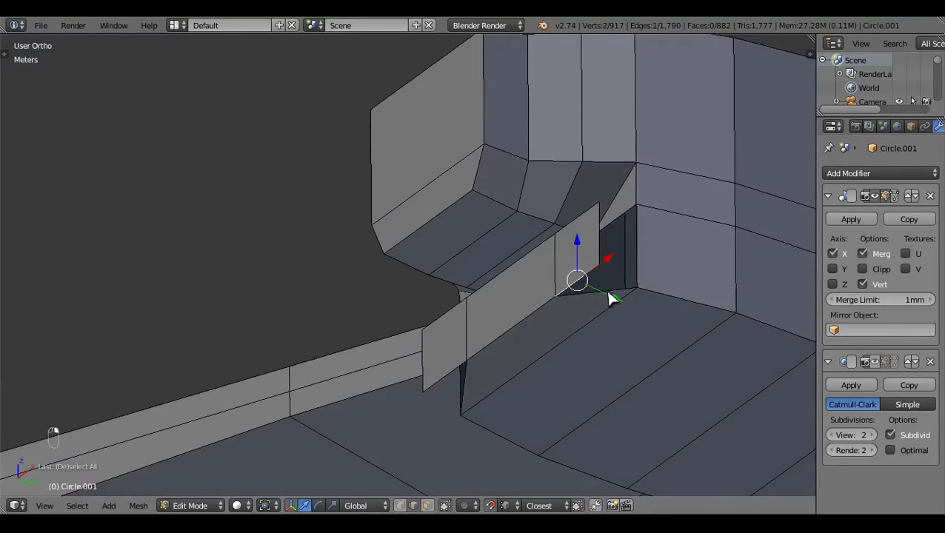
{"action": "right_click", "coordinate": [608, 291], "text": "shift"}
{"action": "key", "text": "f"}
{"action": "right_click", "coordinate": [448, 371]}
{"action": "right_click", "coordinate": [468, 390], "text": "shift"}
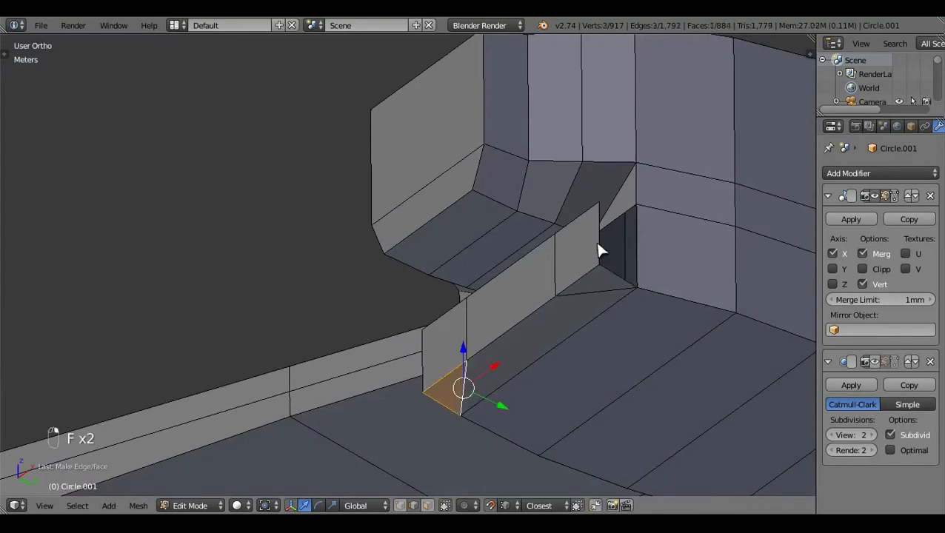
{"action": "key", "text": "f"}
{"action": "key", "text": "a"}
Step: Close the remaining side and top openings between the panel extensions and the nacelle body with faces
{"action": "middle_click_drag", "start_coordinate": [631, 282], "coordinate": [391, 384]}
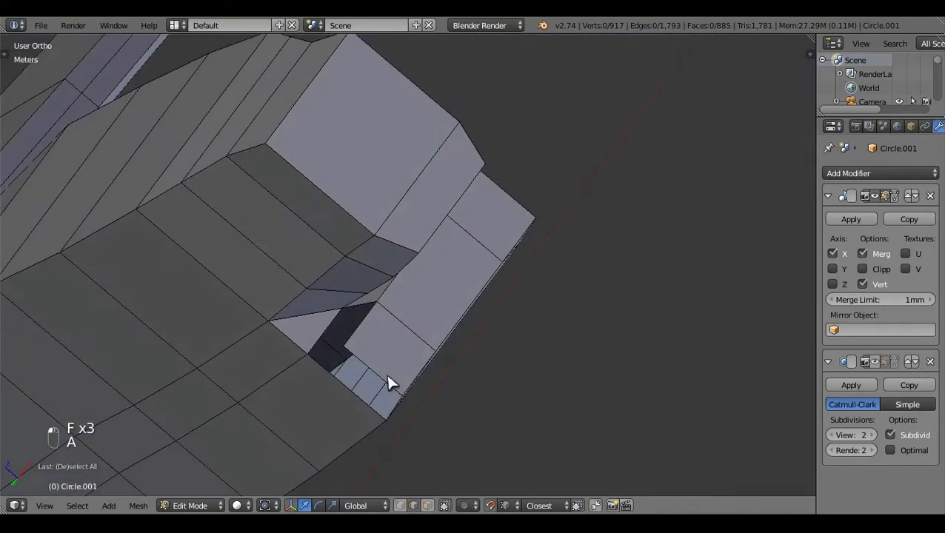
{"action": "key", "text": "f"}
{"action": "right_click", "coordinate": [326, 339]}
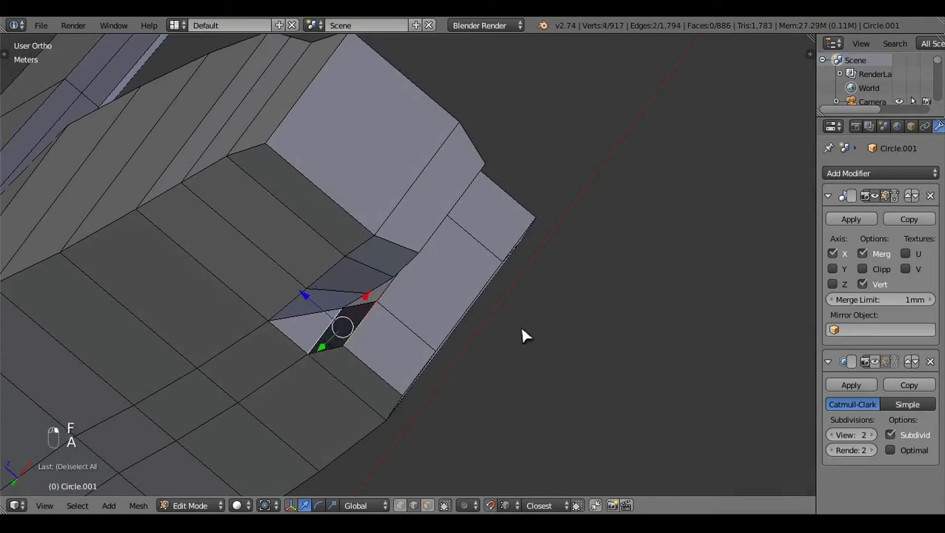
{"action": "middle_click_drag", "start_coordinate": [622, 235], "coordinate": [473, 386]}
{"action": "right_click", "coordinate": [603, 282]}
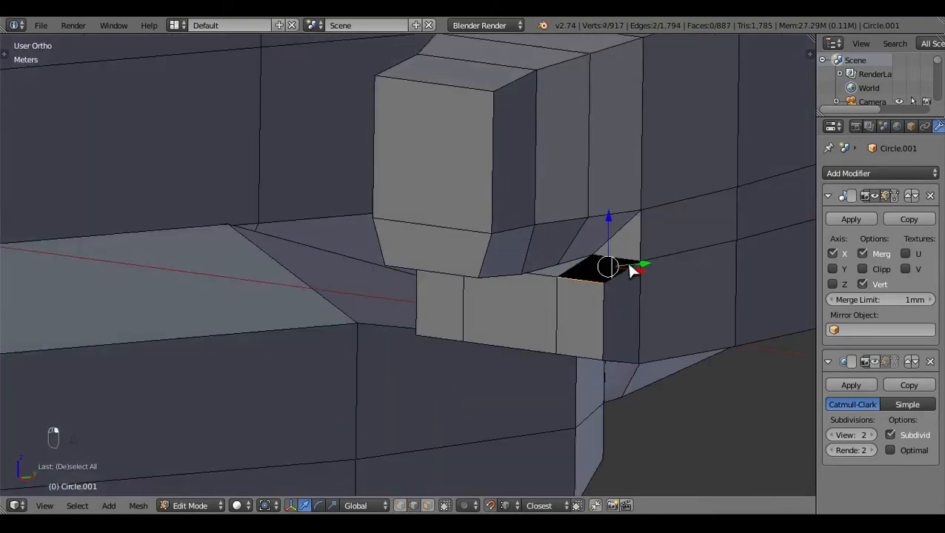
{"action": "key", "text": "a"}
Step: Select the intake's inner seam edges with the matching nose underside edges and scale them apart along X by about 1.135 in bottom view
{"action": "middle_click_drag", "start_coordinate": [682, 324], "coordinate": [468, 181]}
{"action": "scroll", "coordinate": [525, 337], "scroll_direction": "up", "scroll_amount": 5}
{"action": "middle_click_drag", "start_coordinate": [524, 338], "coordinate": [550, 300]}
{"action": "middle_click_drag", "start_coordinate": [405, 320], "coordinate": [525, 377]}
{"action": "right_click", "coordinate": [525, 378], "text": "shift"}
{"action": "middle_click_drag", "start_coordinate": [633, 169], "coordinate": [677, 328]}
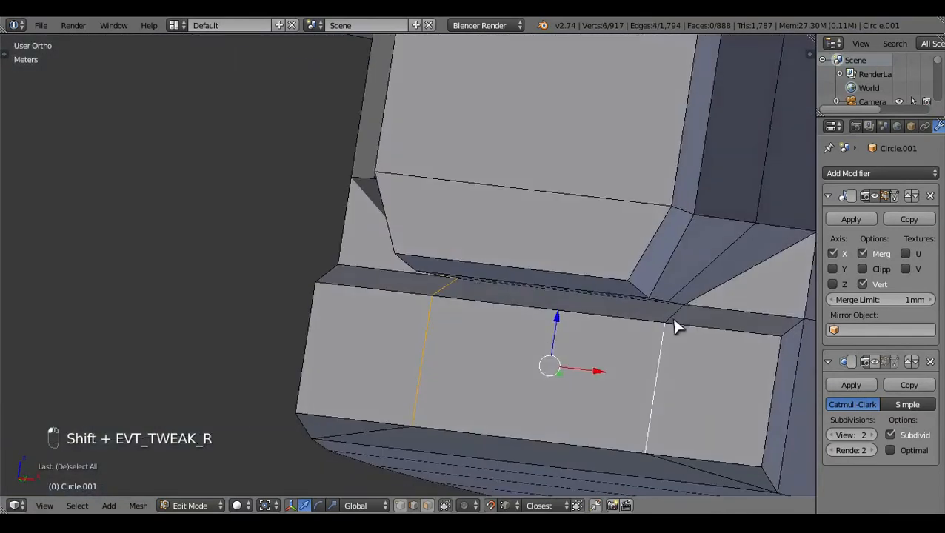
{"action": "middle_click_drag", "start_coordinate": [499, 399], "coordinate": [688, 305]}
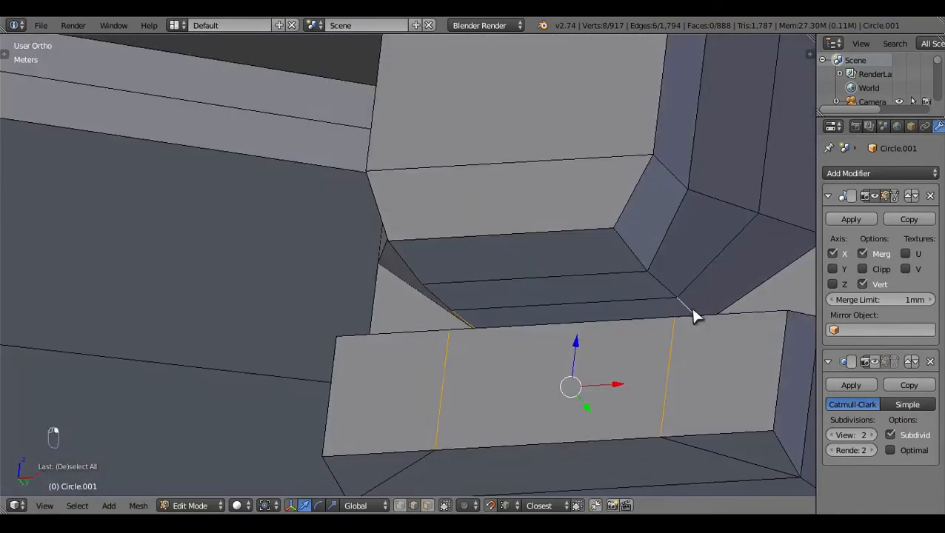
{"action": "key", "text": "ctrl+KP_7"}
{"action": "key", "text": "z"}
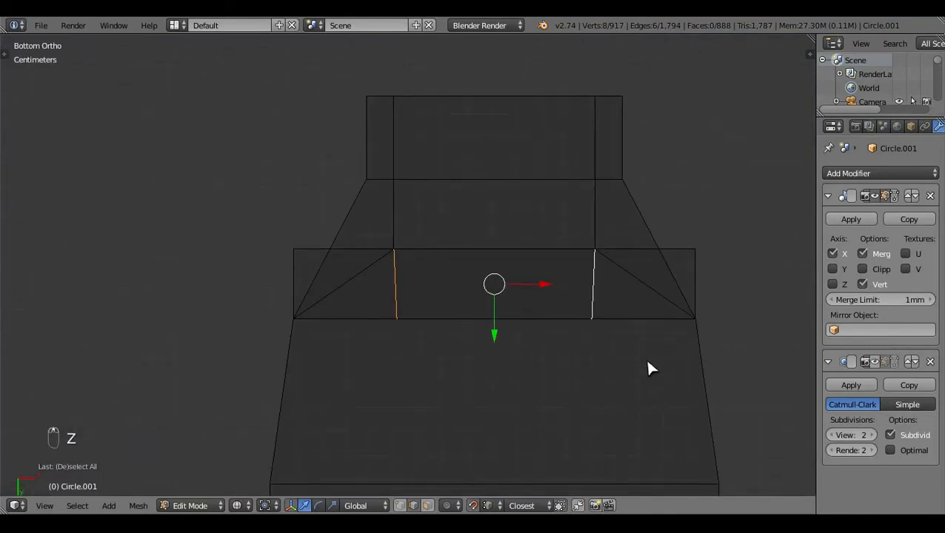
{"action": "key", "text": "s"}
{"action": "middle_click", "coordinate": [630, 383]}
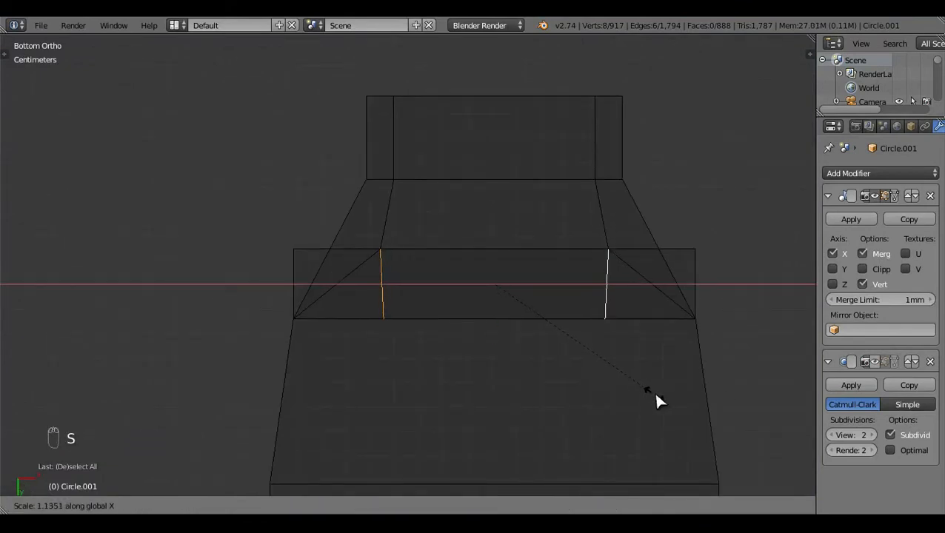
{"action": "left_click", "coordinate": [652, 393]}
Step: Keep only the rear vertices of the intake's inner seam edges selected and scale them farther apart along X
{"action": "left_click", "coordinate": [404, 508]}
{"action": "key", "text": "c"}
{"action": "middle_click", "coordinate": [388, 245]}
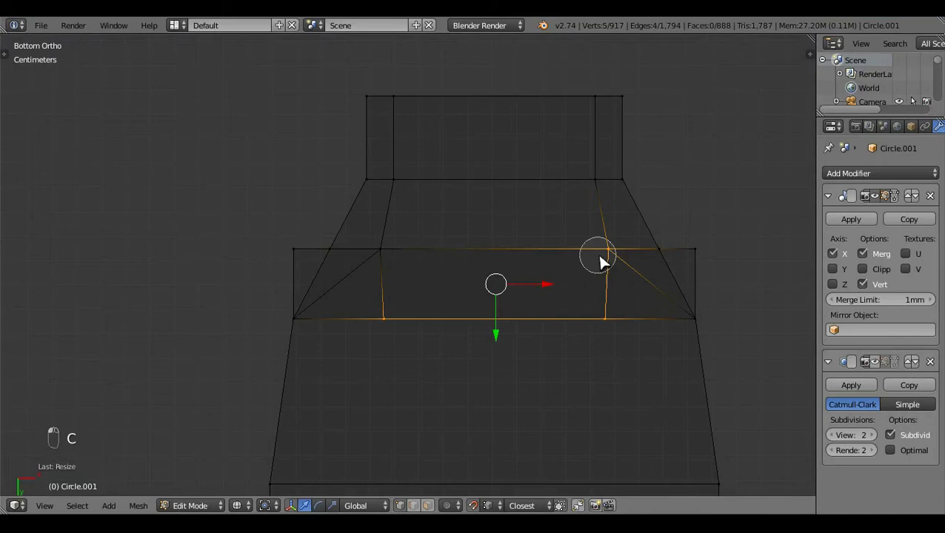
{"action": "right_click", "coordinate": [622, 400]}
{"action": "key", "text": "s"}
{"action": "middle_click", "coordinate": [644, 393]}
{"action": "left_click", "coordinate": [647, 394]}
{"action": "key", "text": "a"}
{"action": "key", "text": "z"}
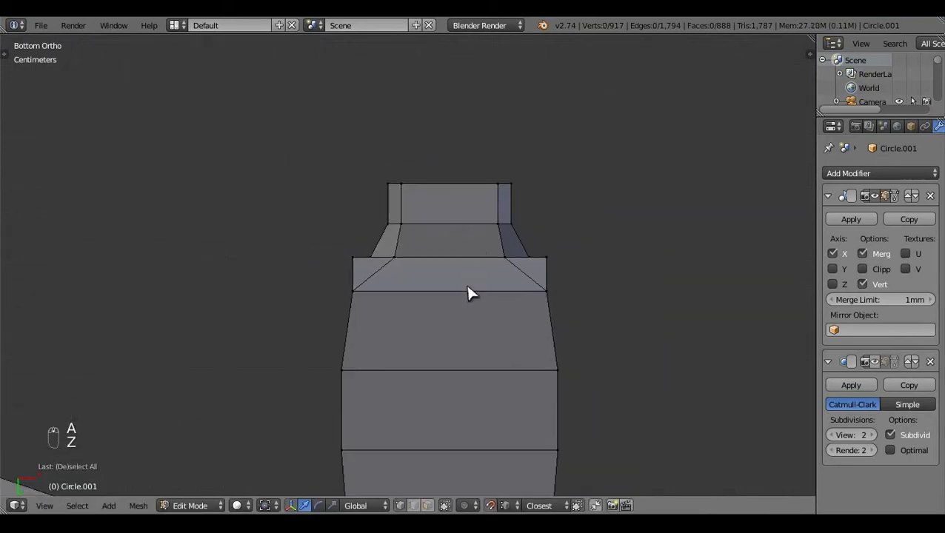
Step: Move the intake's outer front corner on the positive X side inward along X onto the nose's tapered outline
{"action": "key", "text": "z"}
{"action": "scroll", "coordinate": [683, 328], "scroll_direction": "up", "scroll_amount": 2}
{"action": "right_click", "coordinate": [660, 251]}
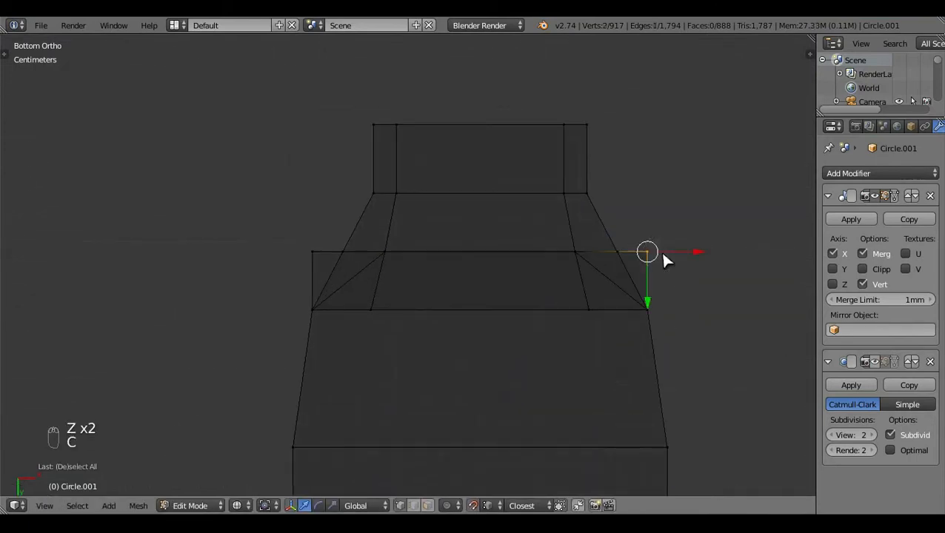
{"action": "key", "text": "g"}
{"action": "key", "text": "x"}
{"action": "left_click", "coordinate": [622, 252]}
{"action": "key", "text": "a"}
Step: Move the intake's outer front corner on the negative X side inward to match the opposite corner
{"action": "key", "text": "x"}
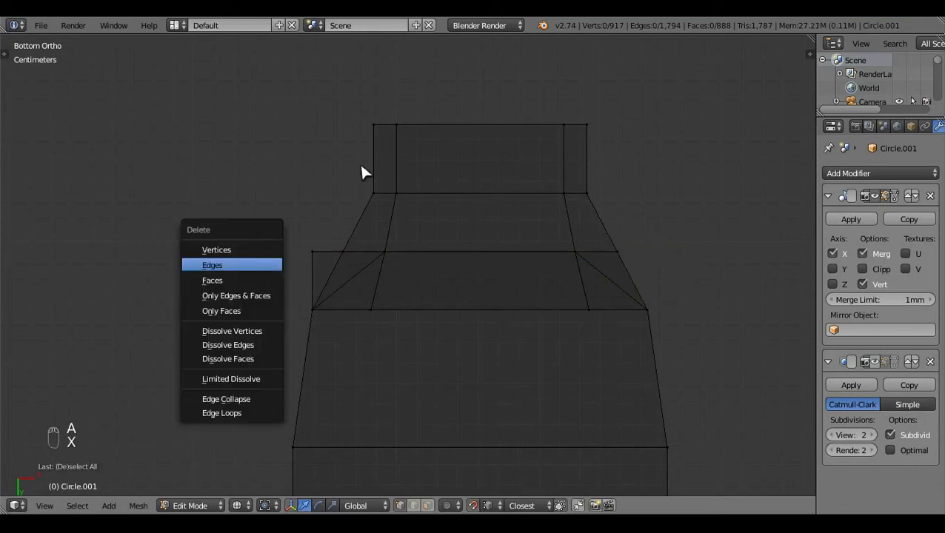
{"action": "key", "text": "c"}
{"action": "left_click", "coordinate": [302, 249]}
{"action": "right_click", "coordinate": [314, 252]}
{"action": "left_click_drag", "start_coordinate": [363, 252], "coordinate": [365, 280]}
{"action": "left_click", "coordinate": [367, 285]}
{"action": "key", "text": "a"}
{"action": "scroll", "coordinate": [525, 303], "scroll_direction": "down", "scroll_amount": 3}
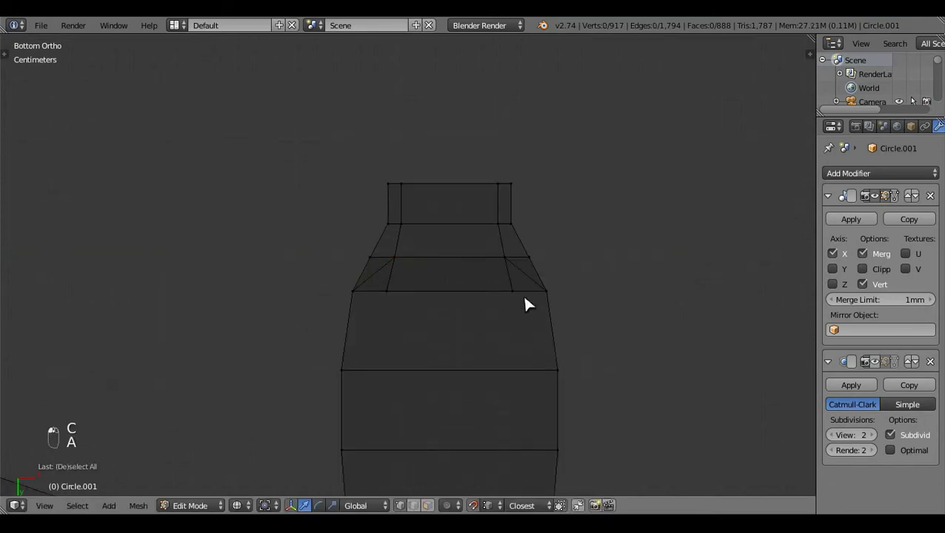
{"action": "key", "text": "z"}
Step: Add a centred vertical loop cut and a centred horizontal loop cut along the nacelle through its nose face
{"action": "middle_click_drag", "start_coordinate": [526, 304], "coordinate": [393, 232]}
{"action": "key", "text": "ctrl+r"}
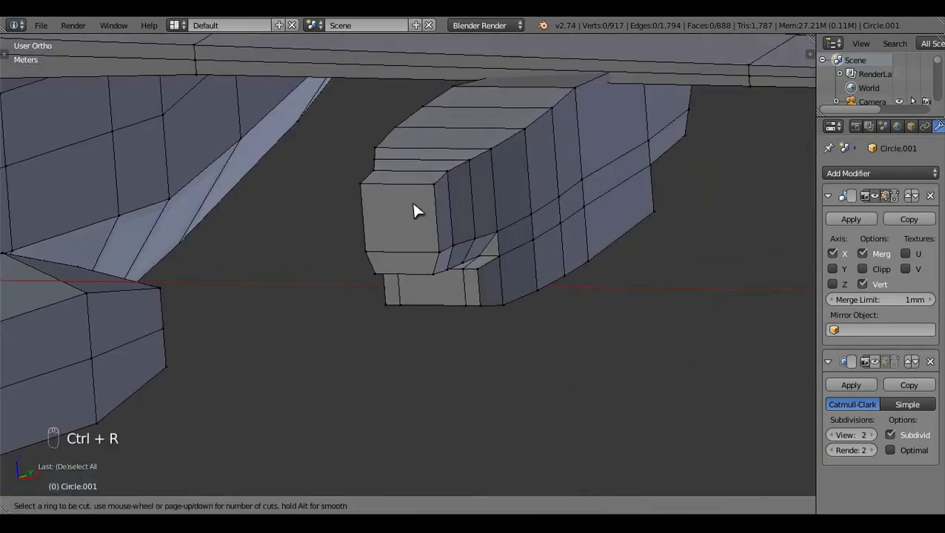
{"action": "left_click", "coordinate": [398, 194]}
{"action": "right_click", "coordinate": [398, 194]}
{"action": "key", "text": "a"}
{"action": "middle_click_drag", "start_coordinate": [410, 371], "coordinate": [423, 325]}
{"action": "key", "text": "ctrl+r"}
{"action": "left_click", "coordinate": [400, 234]}
{"action": "right_click", "coordinate": [400, 234]}
{"action": "key", "text": "a"}
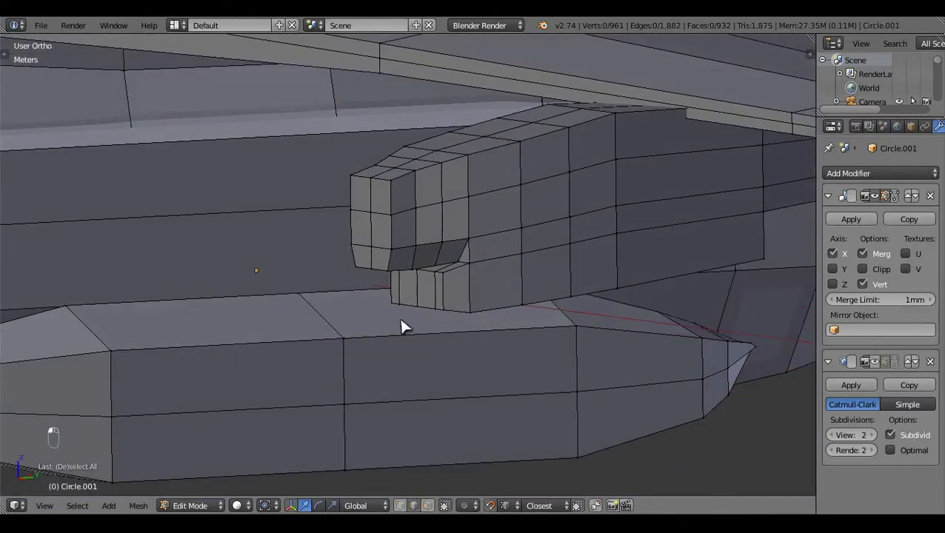
Step: Select the nacelle nose's front outline loop and round it with To Sphere at about 0.8 in front view
{"action": "right_click", "coordinate": [385, 187], "text": "alt"}
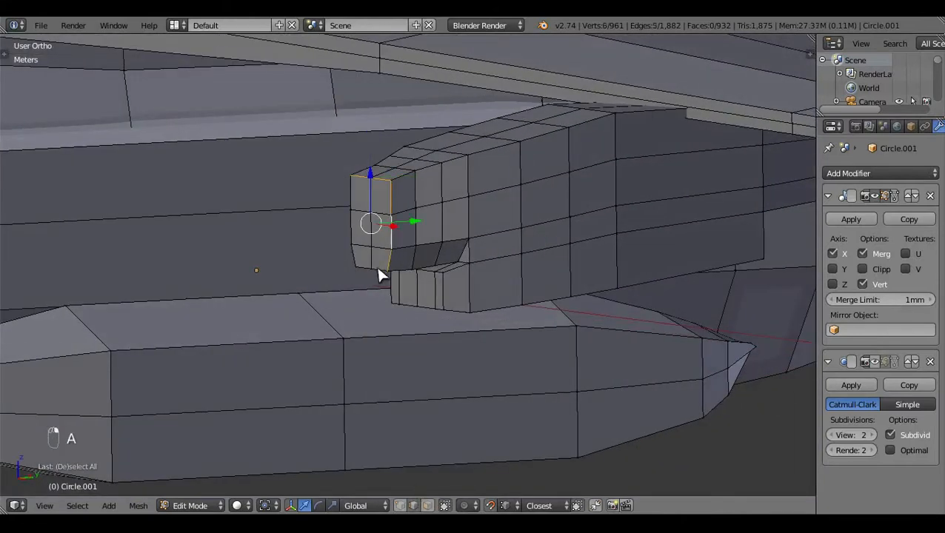
{"action": "key", "text": "KP_1"}
{"action": "key", "text": "z"}
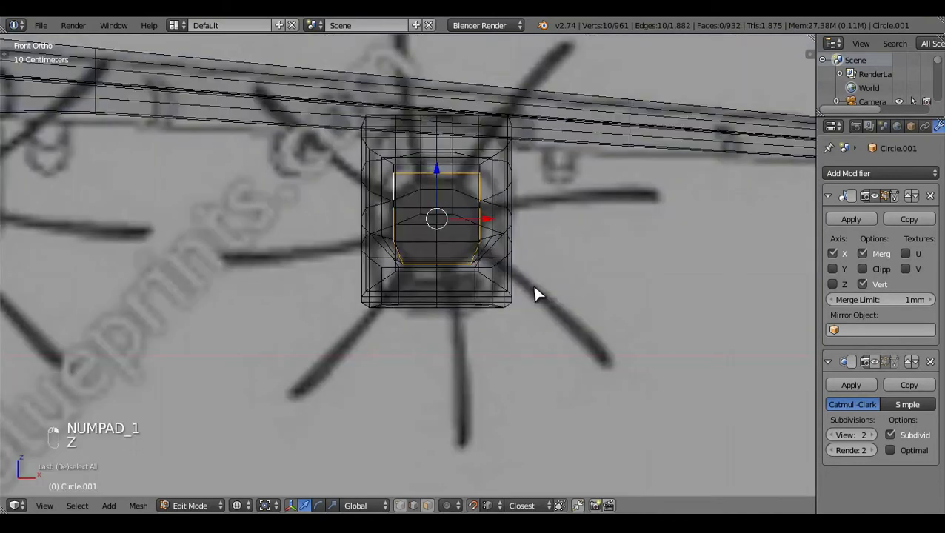
{"action": "key", "text": "alt+shift+s"}
{"action": "key", "text": "alt+shift+s"}
{"action": "key", "text": "alt+shift+s"}
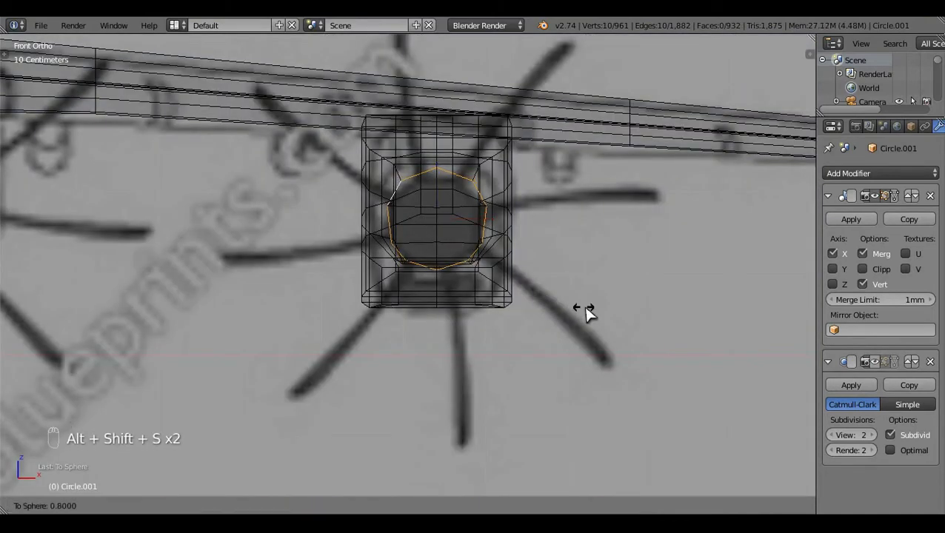
{"action": "left_click", "coordinate": [593, 312]}
{"action": "key", "text": "a"}
{"action": "key", "text": "z"}
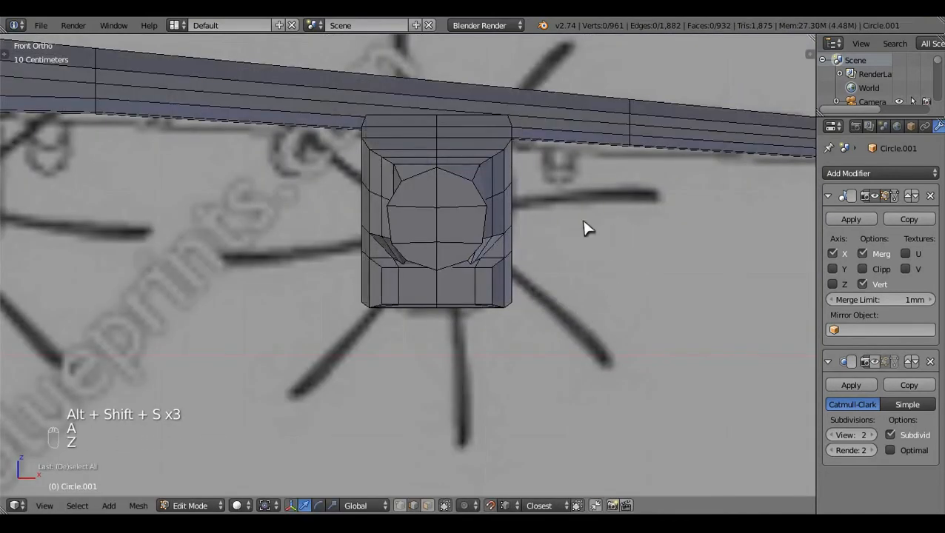
Step: In side view, raise the upper vertices of the first cross-section behind the intake slightly along Z to follow the blueprint's top outline
{"action": "mouse_move", "coordinate": [585, 228]}
{"action": "middle_mouse_down"}
{"action": "mouse_move", "coordinate": [424, 348]}
{"action": "mouse_move", "coordinate": [454, 240]}
{"action": "mouse_move", "coordinate": [433, 283]}
{"action": "mouse_move", "coordinate": [572, 219]}
{"action": "mouse_move", "coordinate": [401, 268]}
{"action": "mouse_move", "coordinate": [510, 228]}
{"action": "mouse_move", "coordinate": [488, 234]}
{"action": "mouse_move", "coordinate": [506, 215]}
{"action": "mouse_move", "coordinate": [483, 217]}
{"action": "mouse_move", "coordinate": [557, 183]}
{"action": "mouse_move", "coordinate": [517, 173]}
{"action": "mouse_move", "coordinate": [486, 206]}
{"action": "mouse_move", "coordinate": [633, 222]}
{"action": "mouse_move", "coordinate": [500, 261]}
{"action": "middle_mouse_up"}
{"action": "key", "text": "KP_3"}
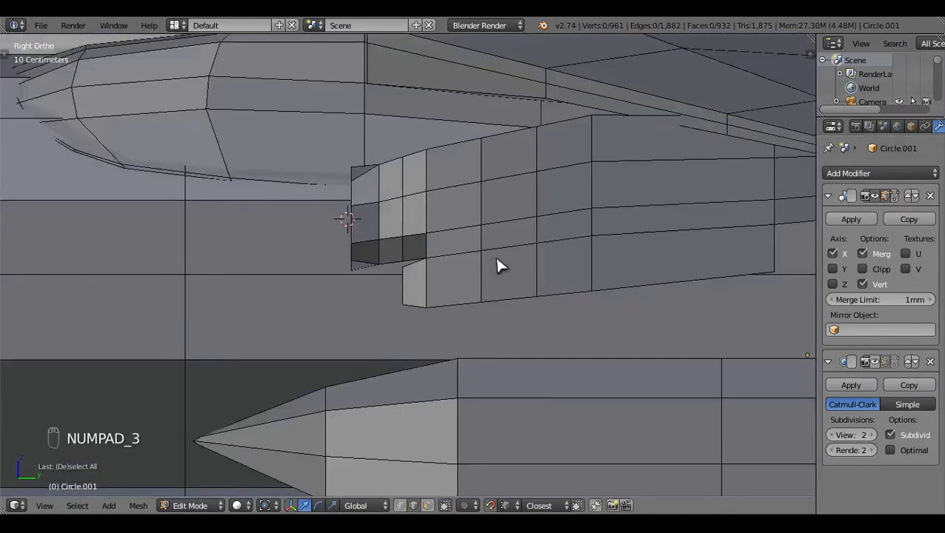
{"action": "key", "text": "z"}
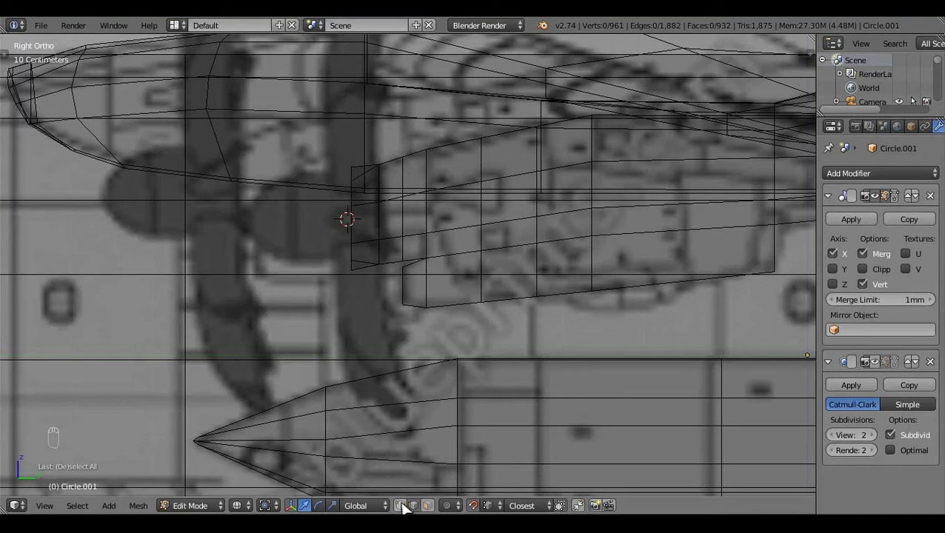
{"action": "left_click", "coordinate": [475, 152]}
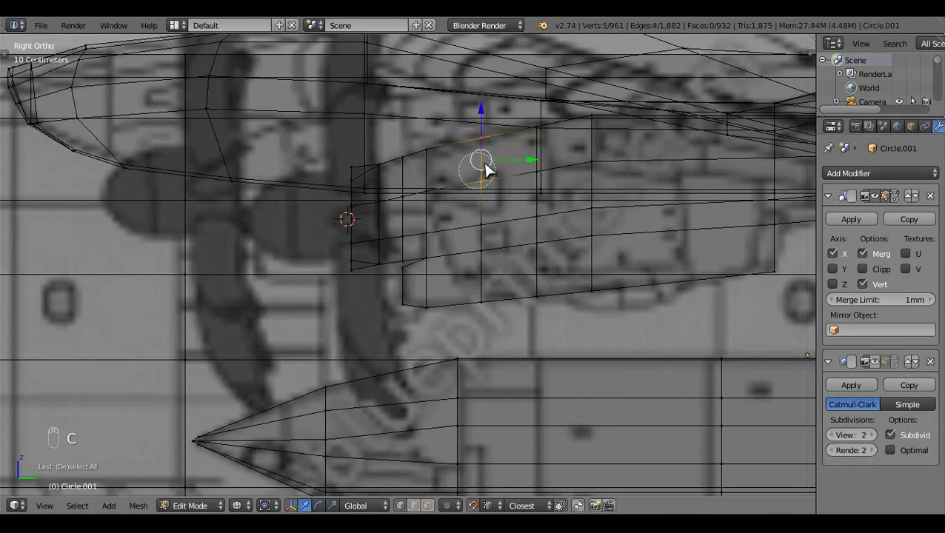
{"action": "right_click", "coordinate": [488, 169]}
{"action": "left_click_drag", "start_coordinate": [481, 112], "coordinate": [480, 103]}
{"action": "key", "text": "a"}
Step: Select the upper vertices of the next cross-section aft and raise them slightly to the blueprint outline with snapping off
{"action": "middle_click_drag", "start_coordinate": [644, 181], "coordinate": [559, 234], "text": "shift"}
{"action": "key", "text": "c"}
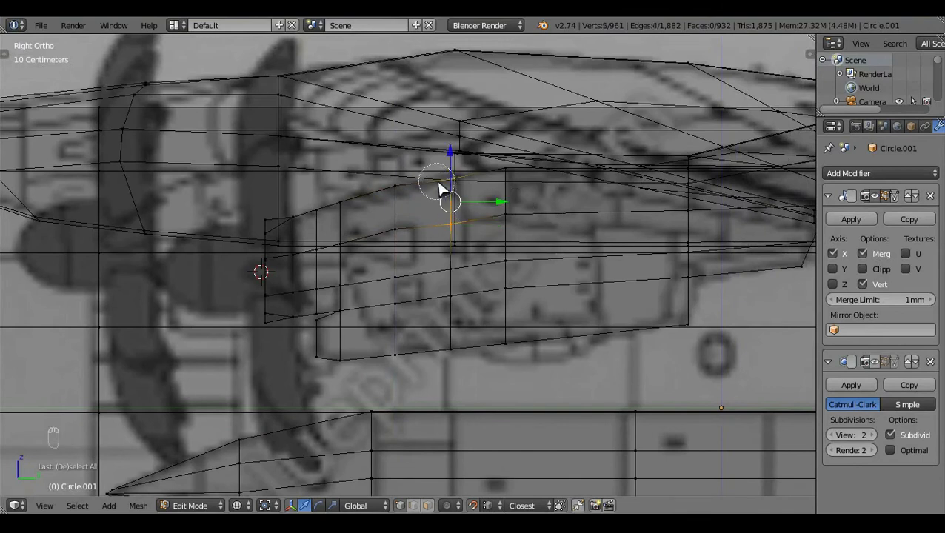
{"action": "key", "text": "ctrl+z"}
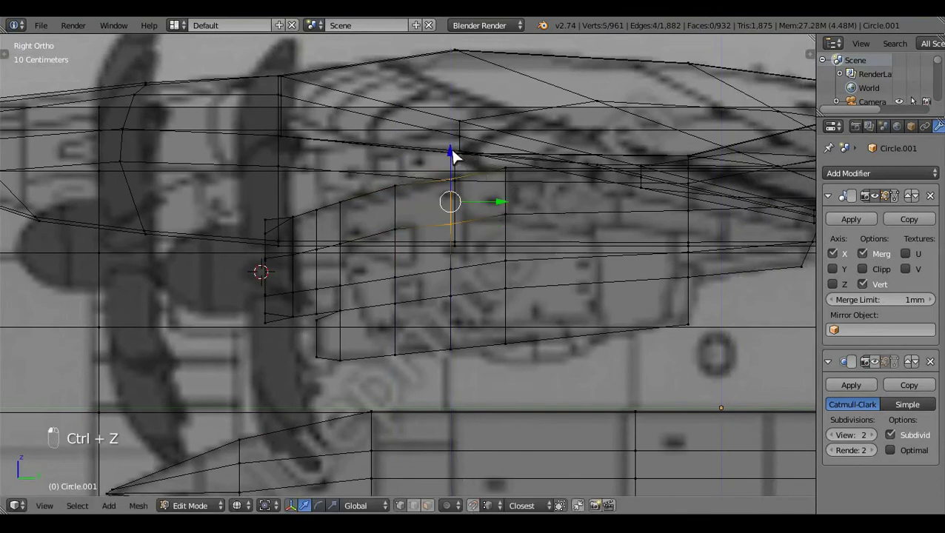
{"action": "key", "text": "a"}
{"action": "key", "text": "z"}
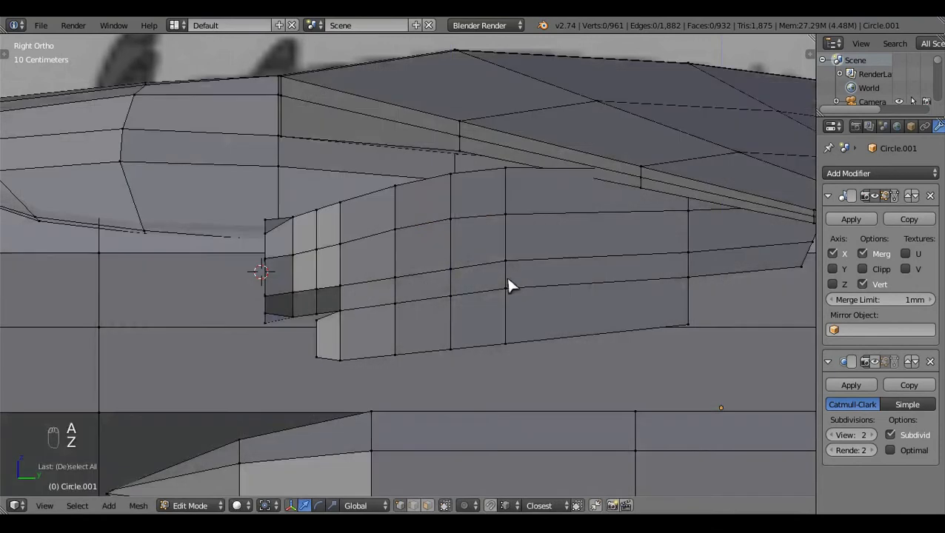
Step: Examine the nacelle's side profile against the blueprint and its smoothed nose and intake from several angles
{"action": "scroll", "coordinate": [509, 285], "scroll_direction": "up", "scroll_amount": 1}
{"action": "key", "text": "z"}
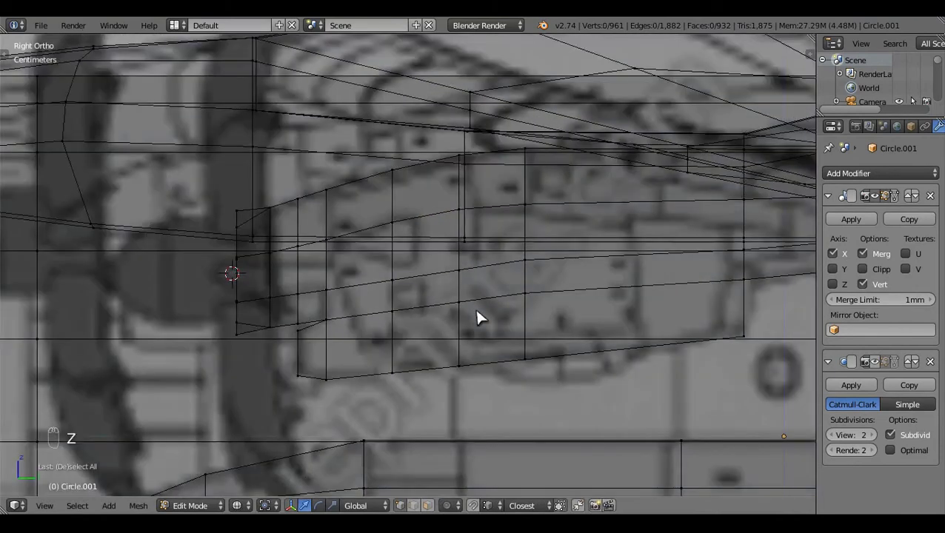
{"action": "key", "text": "z"}
{"action": "key", "text": "Tab"}
{"action": "mouse_move", "coordinate": [464, 325]}
{"action": "middle_mouse_down"}
{"action": "mouse_move", "coordinate": [520, 281]}
{"action": "mouse_move", "coordinate": [641, 262]}
{"action": "mouse_move", "coordinate": [460, 270]}
{"action": "mouse_move", "coordinate": [483, 259]}
{"action": "mouse_move", "coordinate": [535, 304]}
{"action": "mouse_move", "coordinate": [622, 253]}
{"action": "mouse_move", "coordinate": [589, 255]}
{"action": "mouse_move", "coordinate": [513, 289]}
{"action": "mouse_move", "coordinate": [488, 327]}
{"action": "mouse_move", "coordinate": [450, 298]}
{"action": "mouse_move", "coordinate": [544, 307]}
{"action": "middle_mouse_up"}
{"action": "key", "text": "Tab"}
{"action": "right_click", "coordinate": [390, 249]}
{"action": "key", "text": "z"}
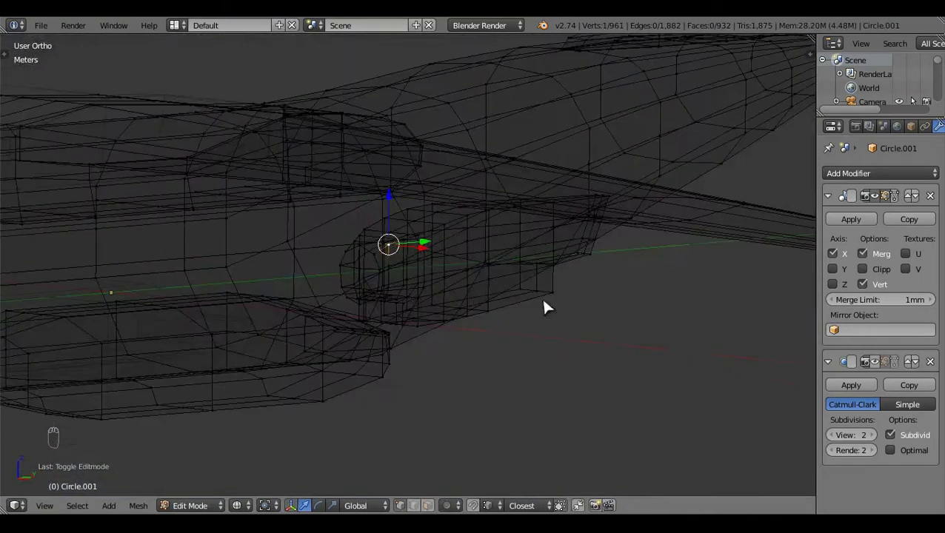
{"action": "key", "text": "z"}
{"action": "key", "text": "Tab"}
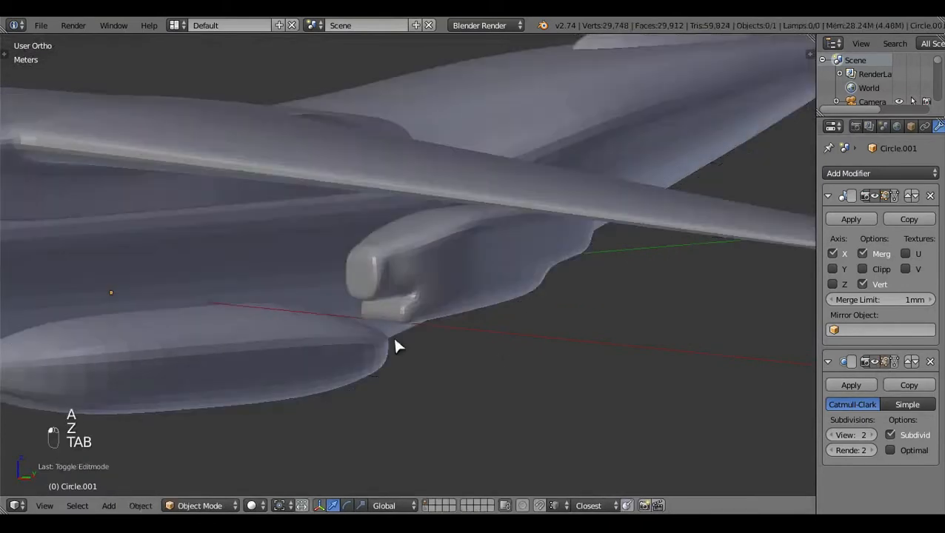
{"action": "middle_click_drag", "start_coordinate": [395, 344], "coordinate": [475, 308]}
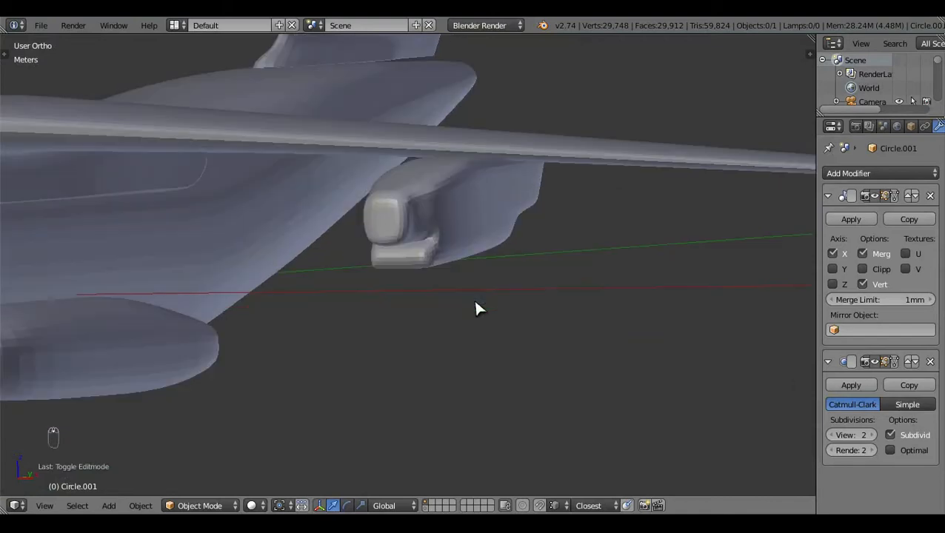
Step: Select the whole front outline loop of the nacelle nose and snap the 3D cursor to its centre
{"action": "key", "text": "KP_3"}
{"action": "key", "text": "Tab"}
{"action": "middle_click_drag", "start_coordinate": [580, 259], "coordinate": [415, 496]}
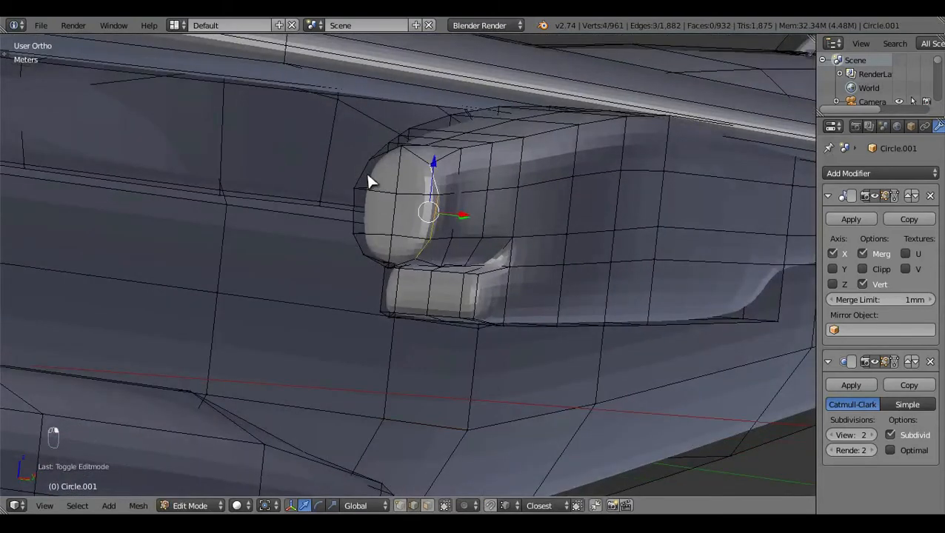
{"action": "right_click", "coordinate": [368, 174], "text": "alt+shift"}
{"action": "right_click", "coordinate": [389, 154], "text": "alt+shift"}
{"action": "right_click", "coordinate": [406, 267], "text": "alt+shift"}
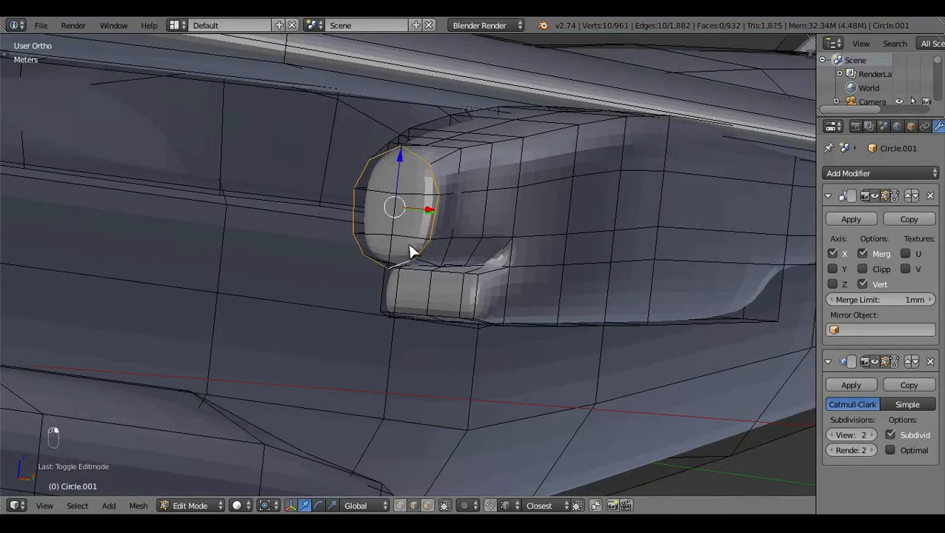
{"action": "key", "text": "shift+s"}
{"action": "left_click", "coordinate": [378, 292]}
{"action": "key", "text": "KP_3"}
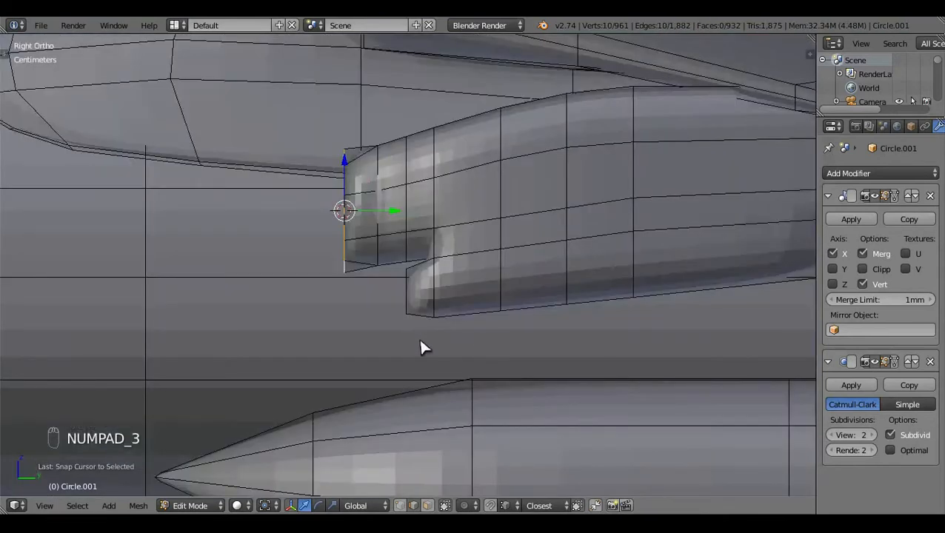
{"action": "key", "text": "KP_1"}
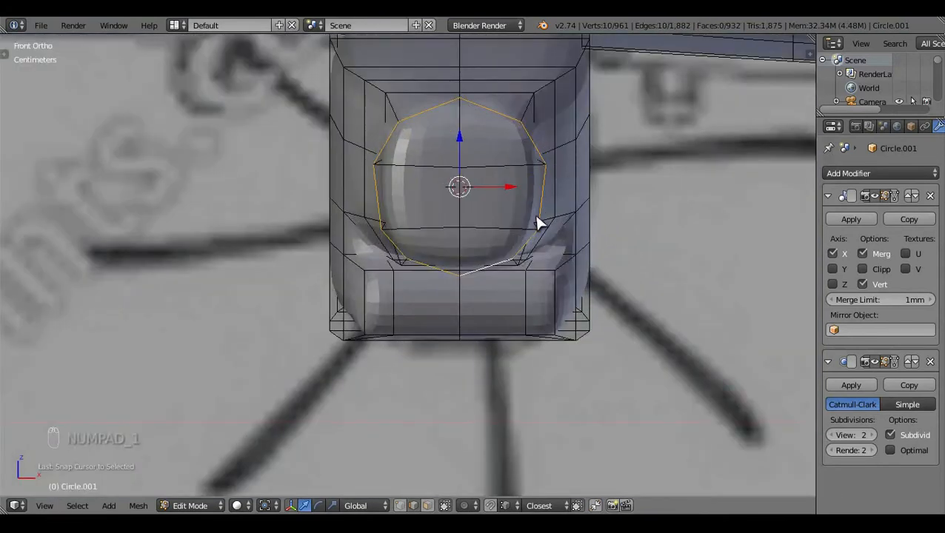
Step: Add a 10-vertex circle at the 3D cursor and rotate it 90 degrees so it faces forward
{"action": "left_click", "coordinate": [108, 505]}
{"action": "left_click", "coordinate": [134, 458]}
{"action": "key", "text": "t"}
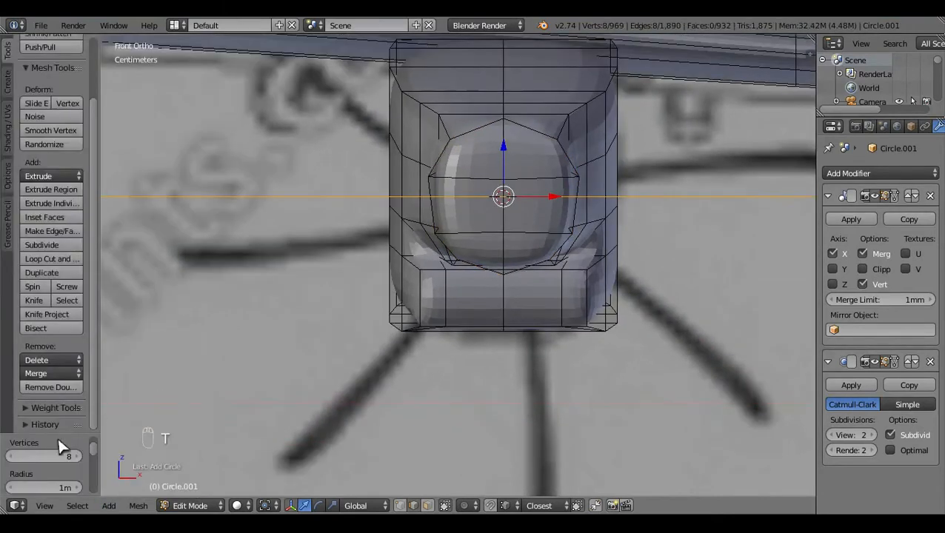
{"action": "left_click", "coordinate": [53, 458]}
{"action": "type", "text": "10"}
{"action": "key", "text": "Return"}
{"action": "key", "text": "t"}
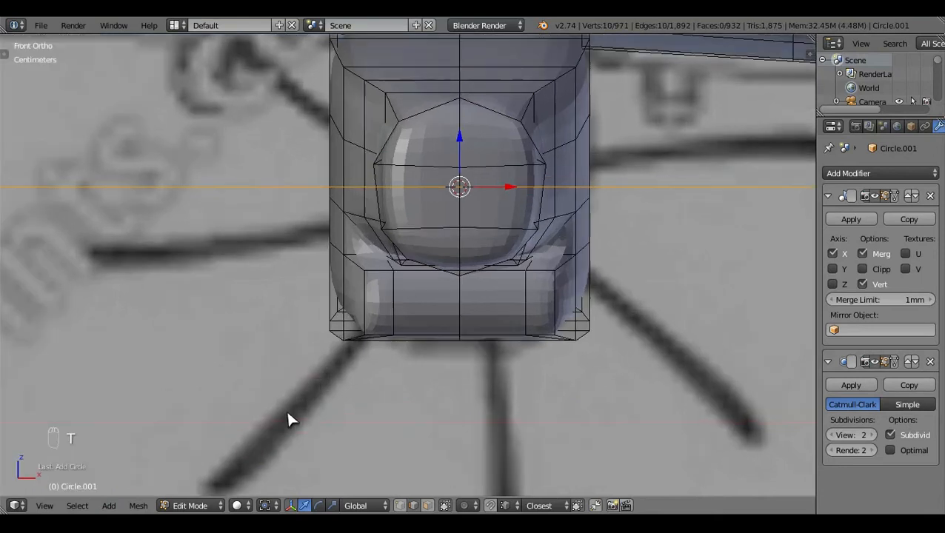
{"action": "type", "text": "r90"}
{"action": "key", "text": "Return"}
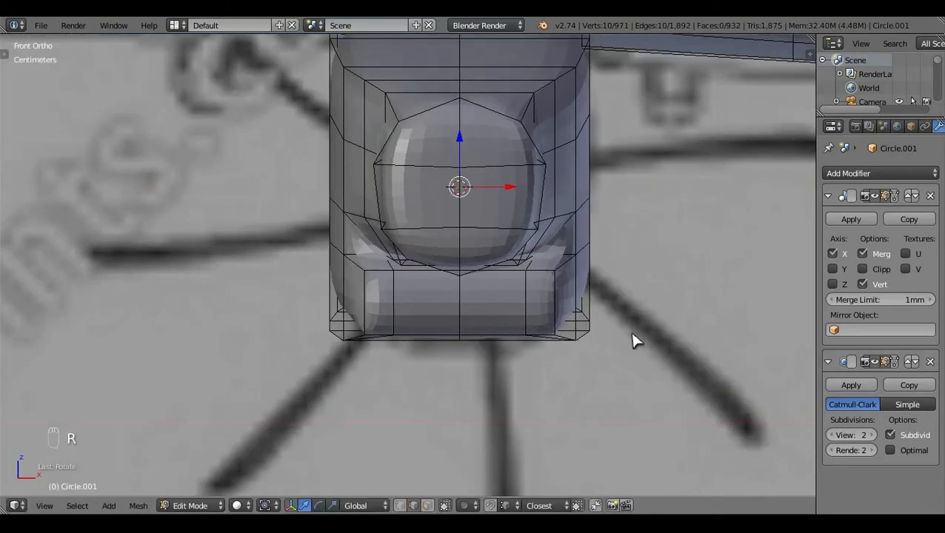
Step: Scale the new circle down in front view to fit the nacelle's nose outline
{"action": "key", "text": "s"}
{"action": "key", "text": "s"}
{"action": "key", "text": "s"}
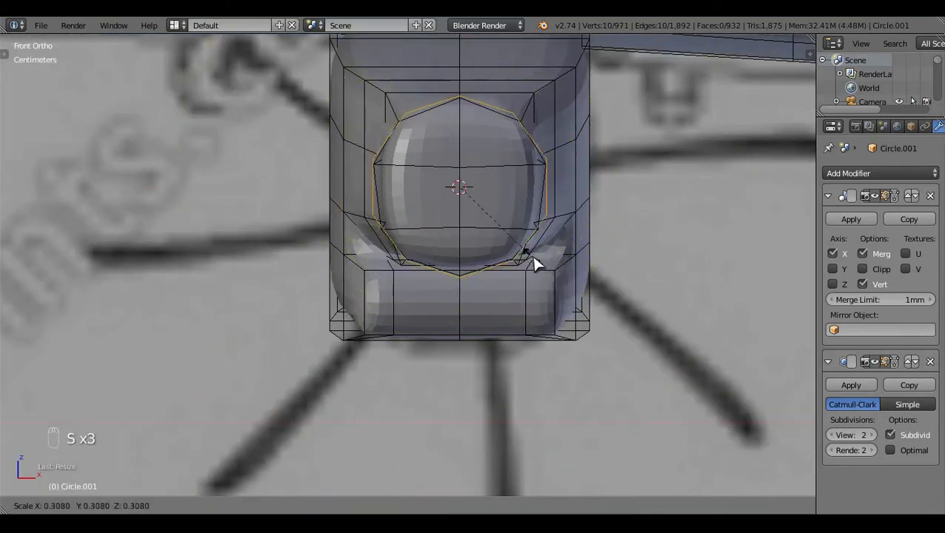
{"action": "left_click", "coordinate": [531, 265]}
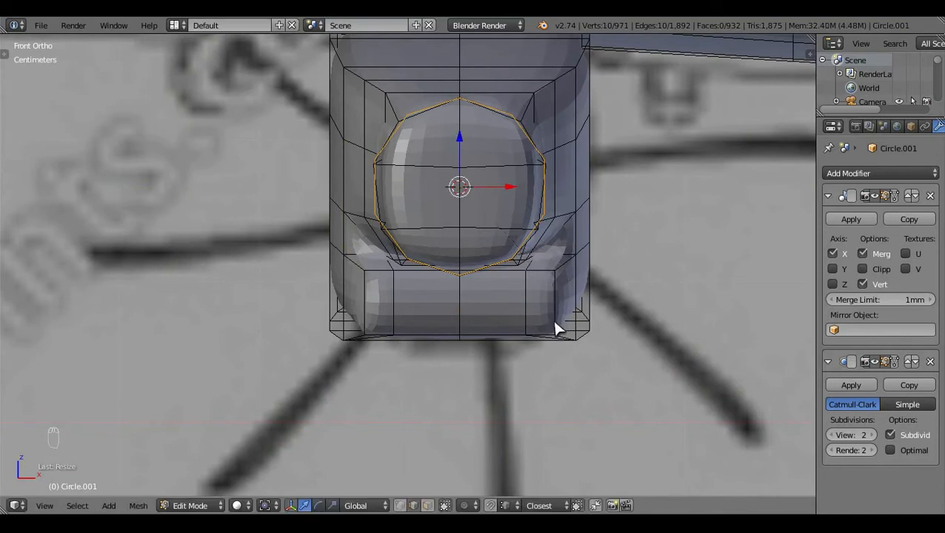
Step: In side view, shrink the circle slightly inside the nose outline and align it with the nacelle's front face
{"action": "key", "text": "KP_3"}
{"action": "key", "text": "z"}
{"action": "scroll", "coordinate": [559, 327], "scroll_direction": "down", "scroll_amount": 3}
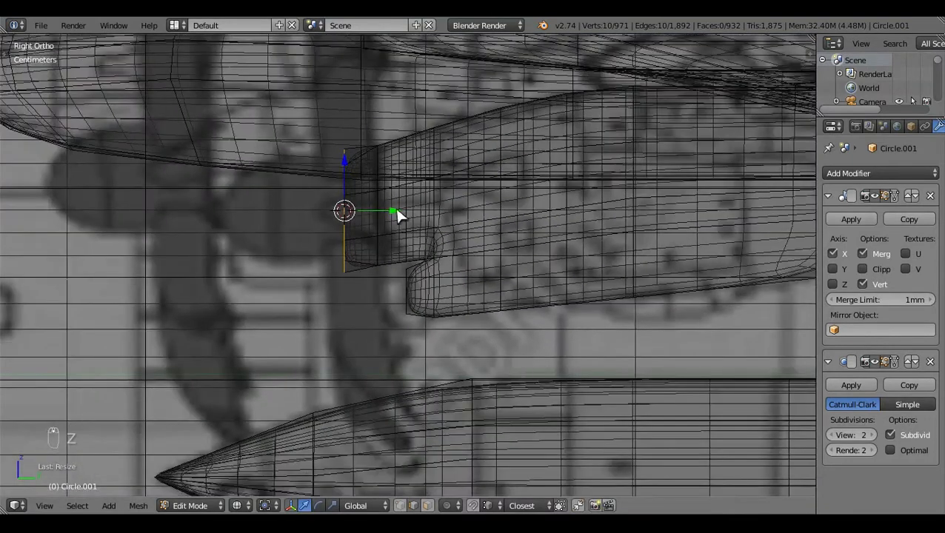
{"action": "key", "text": "g"}
{"action": "left_click", "coordinate": [373, 208]}
{"action": "key", "text": "s"}
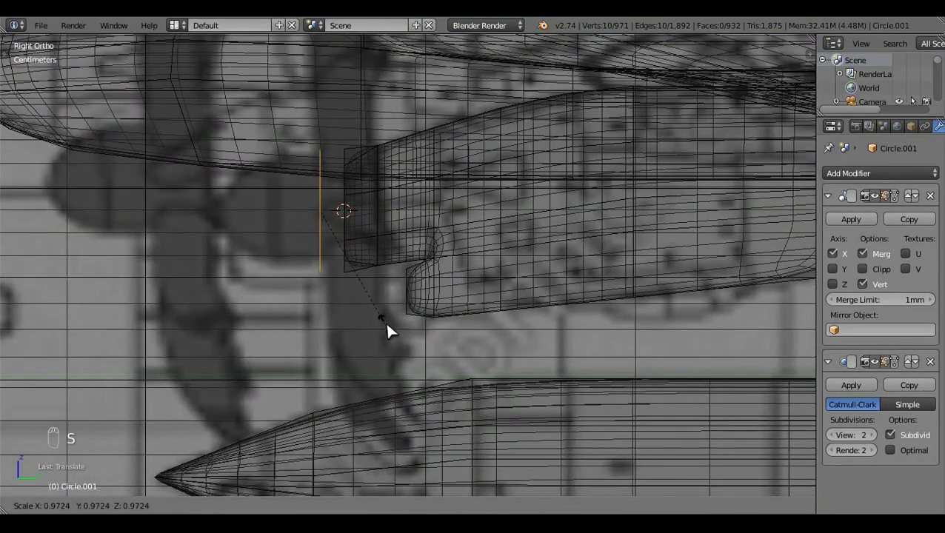
{"action": "left_click", "coordinate": [378, 315]}
{"action": "left_click_drag", "start_coordinate": [323, 160], "coordinate": [323, 162]}
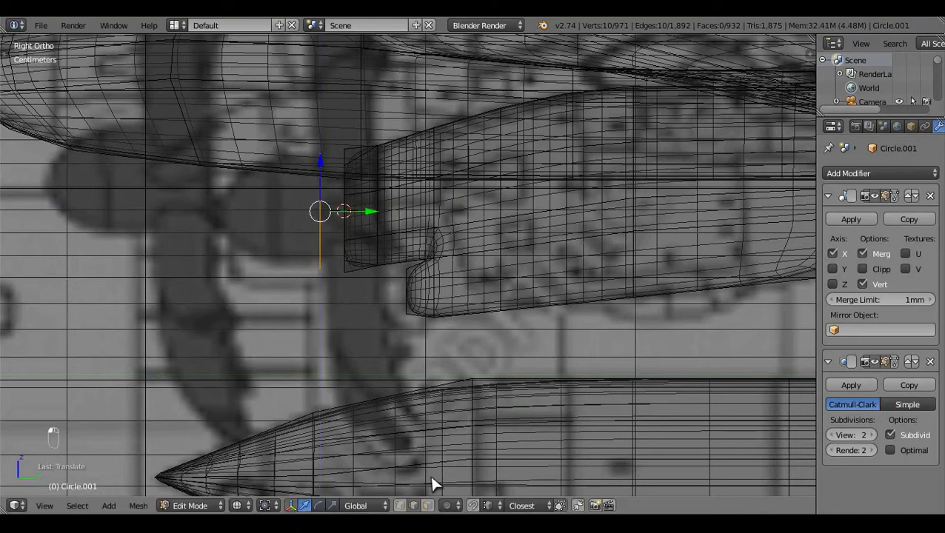
{"action": "mouse_move", "coordinate": [360, 215]}
{"action": "left_mouse_down"}
{"action": "mouse_move", "coordinate": [352, 213]}
{"action": "mouse_move", "coordinate": [393, 238]}
{"action": "left_mouse_up"}
{"action": "key", "text": "s"}
{"action": "left_click", "coordinate": [361, 317]}
{"action": "key", "text": "a"}
{"action": "key", "text": "z"}
Step: Delete the two centre vertices of the nose face and its old front outline loop, keeping the new circle
{"action": "mouse_move", "coordinate": [392, 238]}
{"action": "middle_mouse_down"}
{"action": "mouse_move", "coordinate": [530, 281]}
{"action": "mouse_move", "coordinate": [489, 278]}
{"action": "mouse_move", "coordinate": [549, 289]}
{"action": "mouse_move", "coordinate": [394, 274]}
{"action": "middle_mouse_up"}
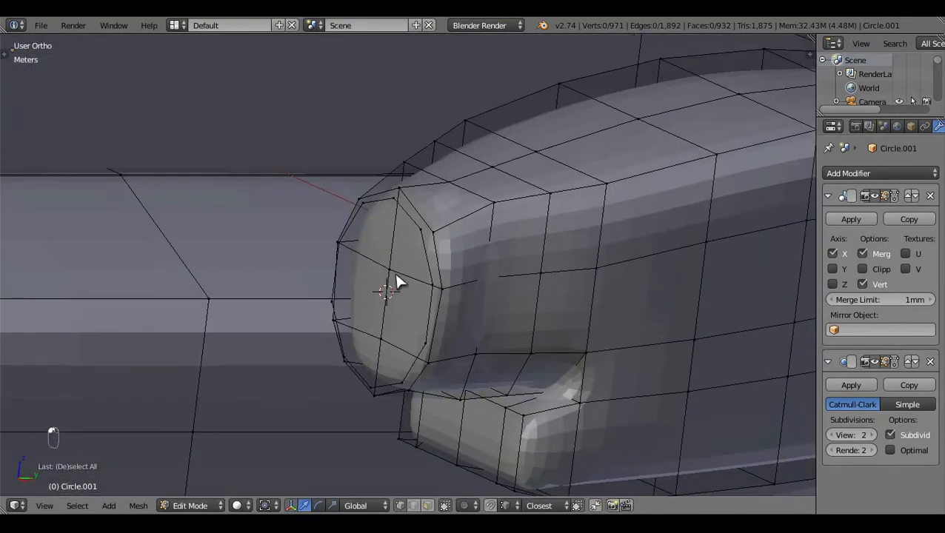
{"action": "left_click", "coordinate": [394, 272]}
{"action": "left_click", "coordinate": [383, 339], "text": "shift"}
{"action": "key", "text": "x"}
{"action": "left_click", "coordinate": [298, 334]}
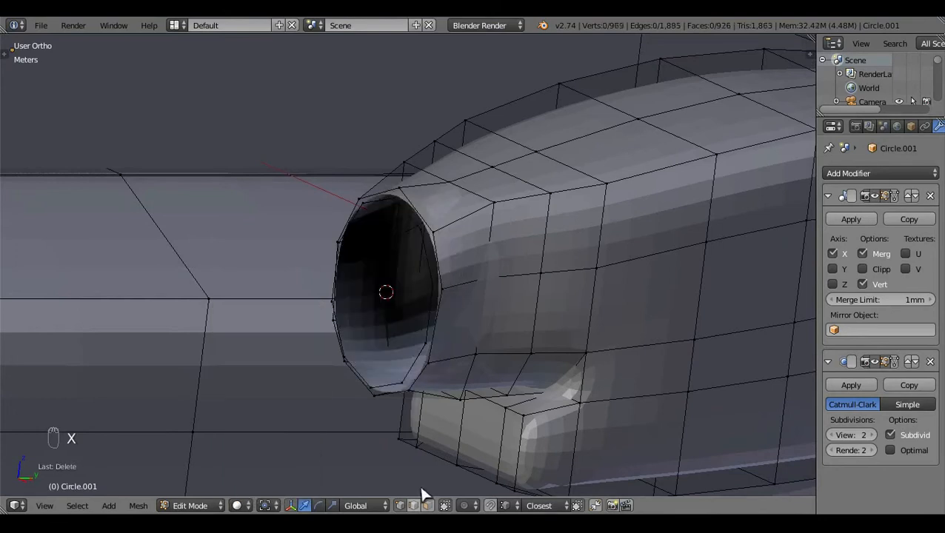
{"action": "right_click", "coordinate": [409, 210], "text": "alt"}
{"action": "key", "text": "x"}
{"action": "left_click", "coordinate": [321, 280]}
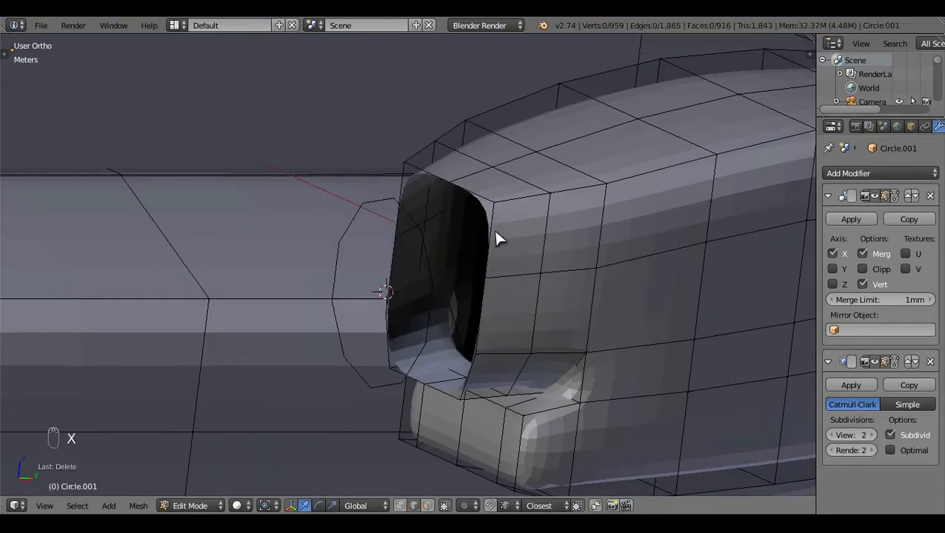
Step: Bridge the nacelle's open front edge loop to the new circle
{"action": "right_click", "coordinate": [494, 228], "text": "alt"}
{"action": "right_click", "coordinate": [405, 206], "text": "alt+shift"}
{"action": "key", "text": "shift+q"}
{"action": "key", "text": "a"}
Step: Examine the bridged nose opening against the blueprint in top view, side view and perspective
{"action": "middle_click_drag", "start_coordinate": [420, 217], "coordinate": [618, 321]}
{"action": "key", "text": "KP_7"}
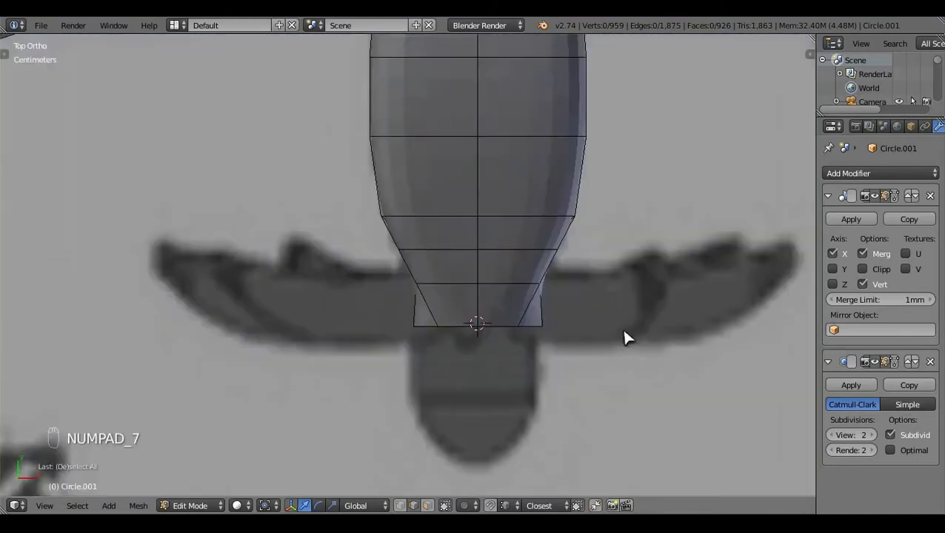
{"action": "key", "text": "z"}
{"action": "key", "text": "z"}
{"action": "key", "text": "z"}
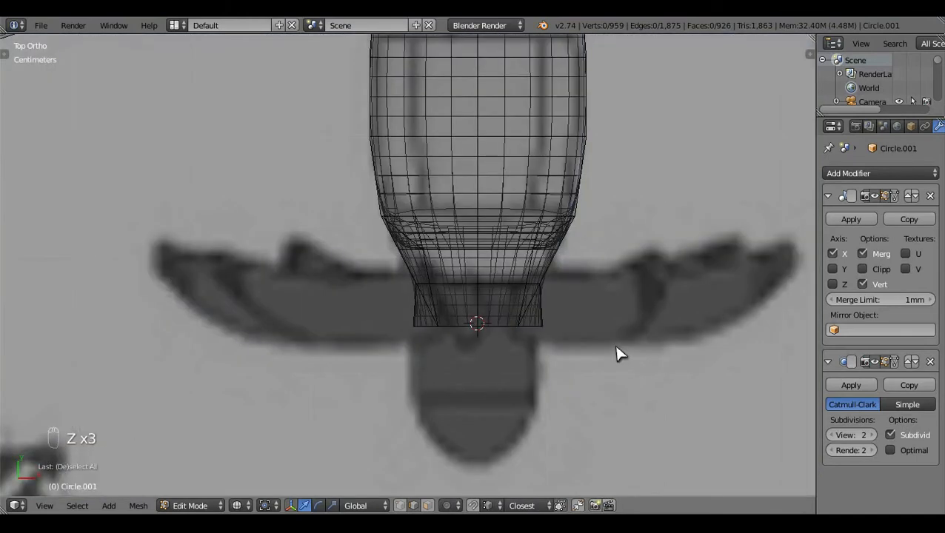
{"action": "middle_click_drag", "start_coordinate": [619, 354], "coordinate": [450, 323]}
{"action": "key", "text": "z"}
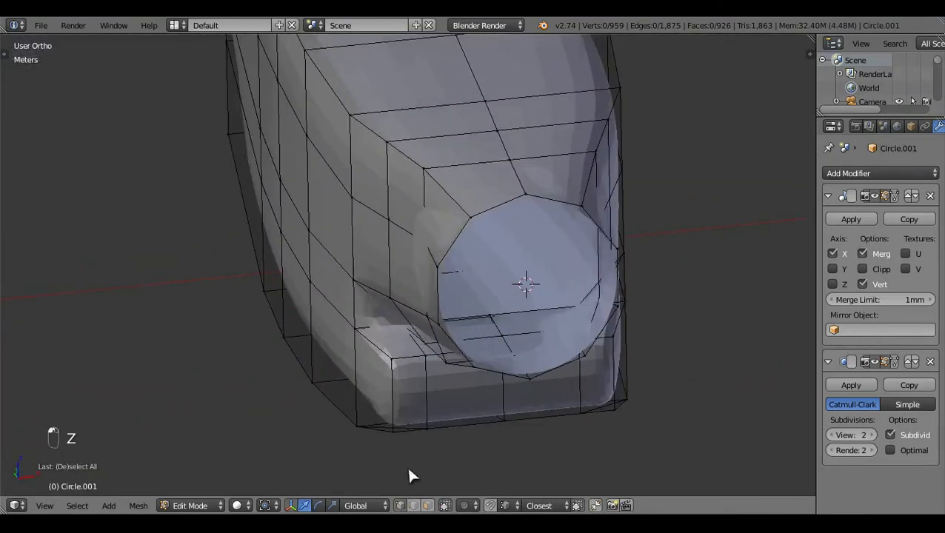
{"action": "key", "text": "KP_3"}
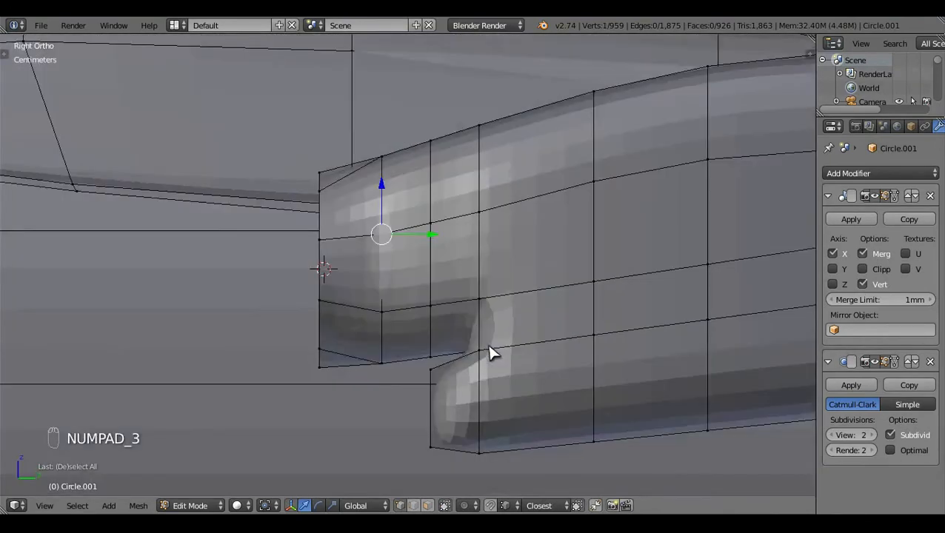
{"action": "key", "text": "a"}
{"action": "key", "text": "a"}
{"action": "key", "text": "z"}
{"action": "key", "text": "z"}
{"action": "middle_click_drag", "start_coordinate": [488, 348], "coordinate": [437, 284]}
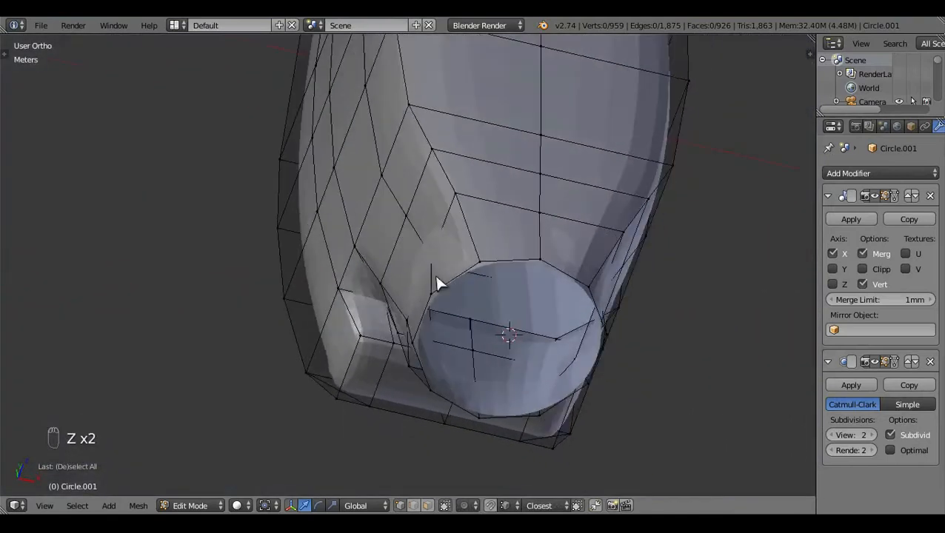
Step: Try to widen one pair of side vertices in the first cross-section behind the nose along X by about 1.08
{"action": "key", "text": "z"}
{"action": "middle_click_drag", "start_coordinate": [702, 393], "coordinate": [606, 350]}
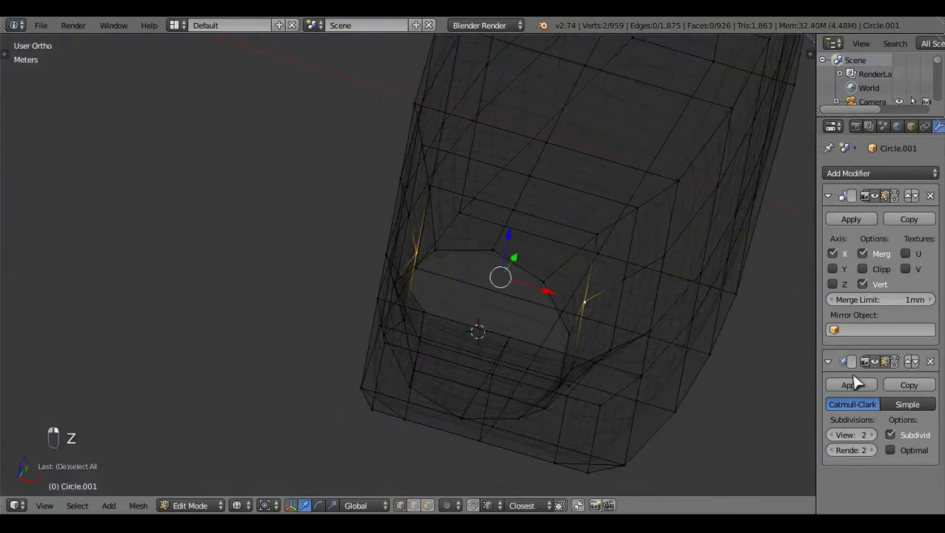
{"action": "key", "text": "KP_7"}
{"action": "key", "text": "z"}
{"action": "key", "text": "z"}
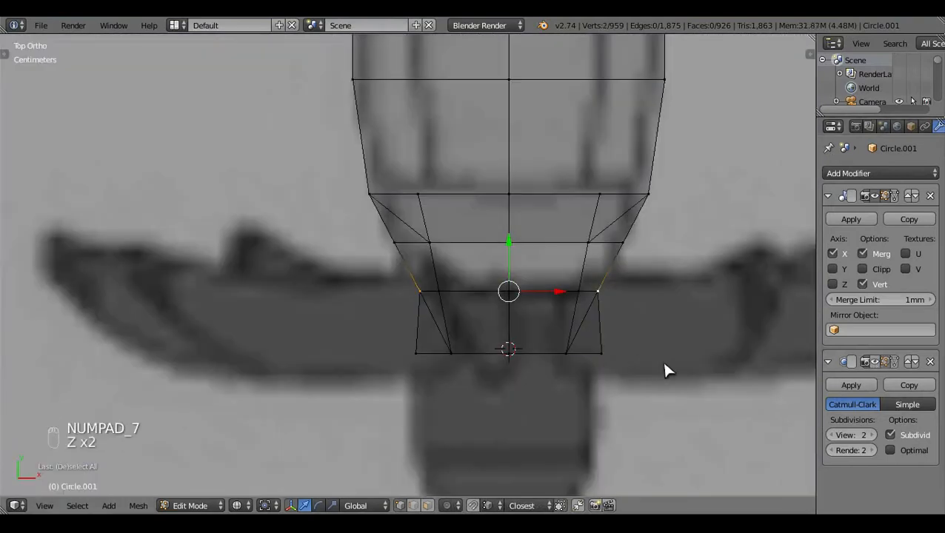
{"action": "key", "text": "s"}
{"action": "key", "text": "x"}
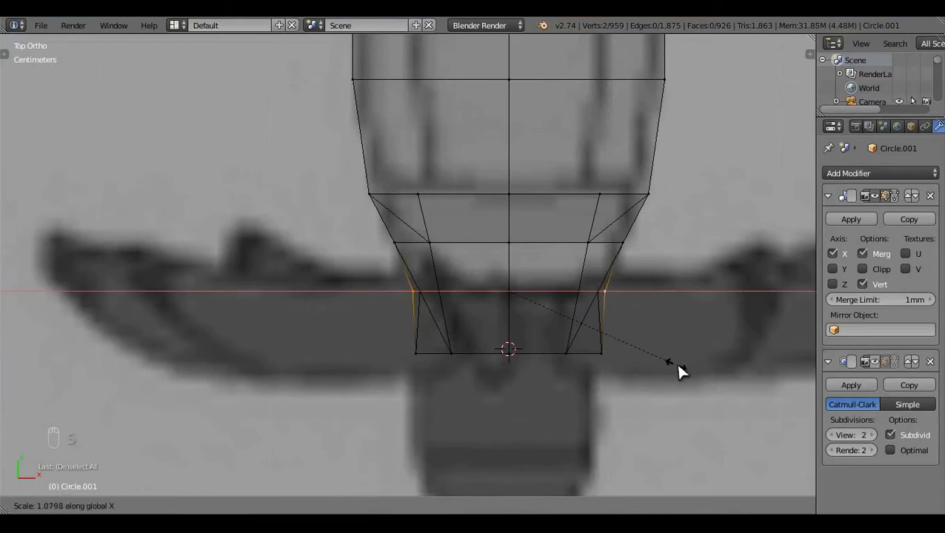
{"action": "left_click", "coordinate": [677, 364]}
{"action": "key", "text": "a"}
Step: Undo the last widening of the side vertices behind the nose
{"action": "middle_click_drag", "start_coordinate": [474, 354], "coordinate": [446, 286]}
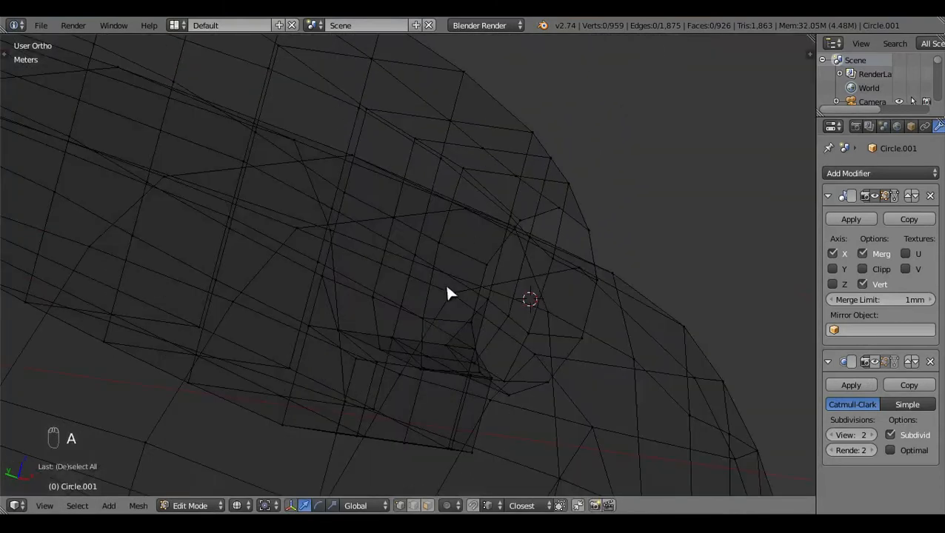
{"action": "middle_click_drag", "start_coordinate": [695, 315], "coordinate": [520, 263]}
{"action": "key", "text": "KP_7"}
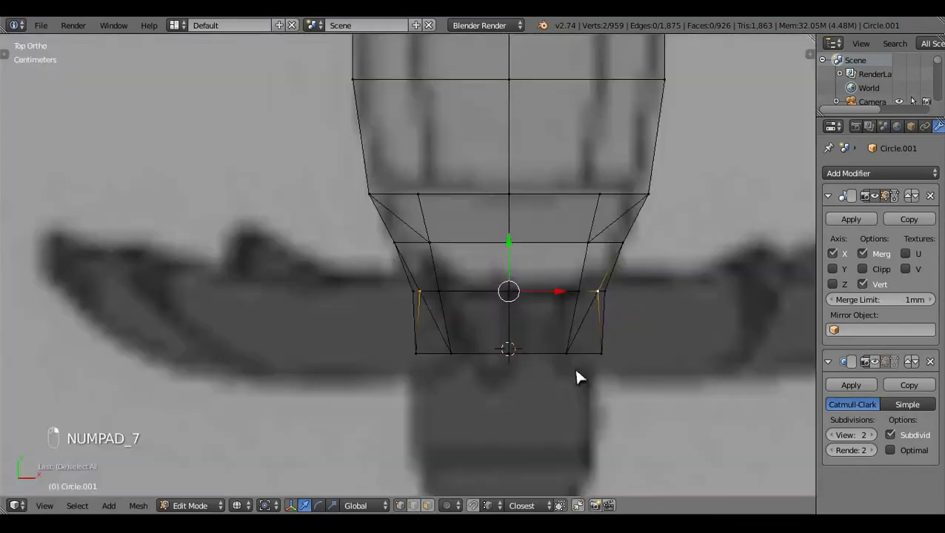
{"action": "key", "text": "ctrl+z"}
{"action": "key", "text": "ctrl+z"}
{"action": "key", "text": "ctrl+z"}
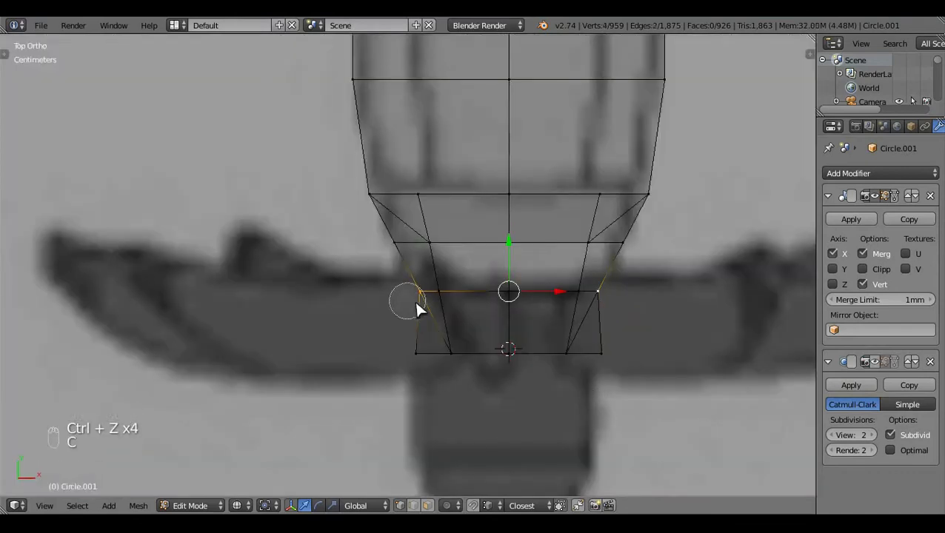
Step: In top view, scale all side vertices of the first cross-section behind the nose along X by about 1.09
{"action": "key", "text": "s"}
{"action": "key", "text": "x"}
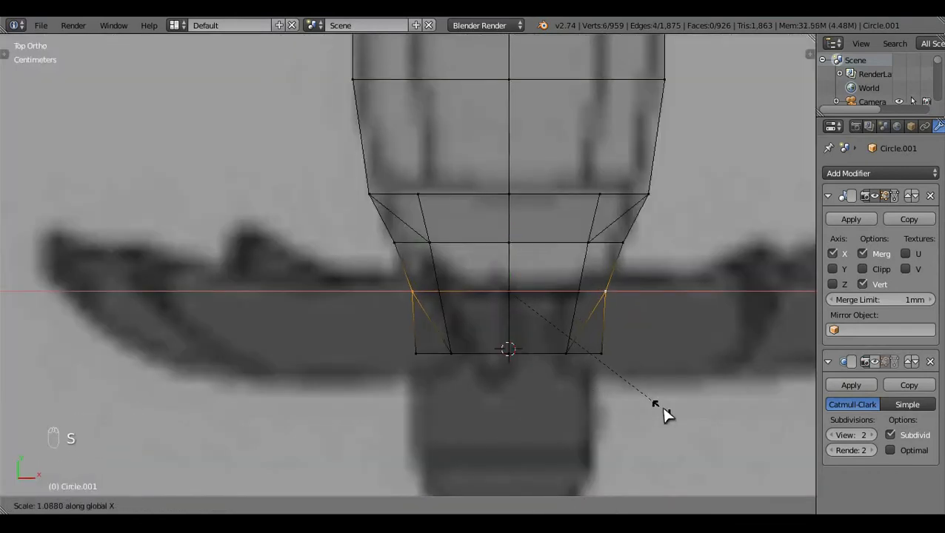
{"action": "left_click", "coordinate": [665, 411]}
{"action": "key", "text": "a"}
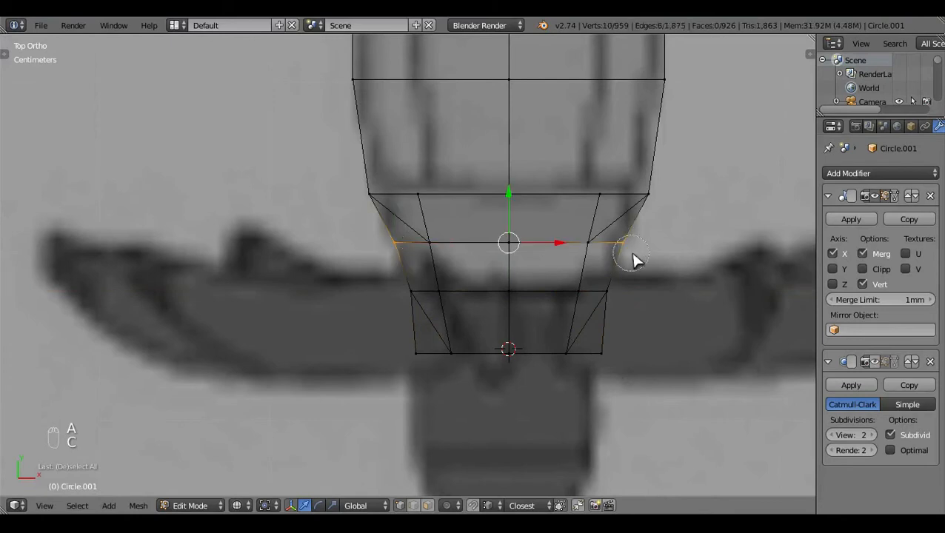
Step: Select the side vertices of the next cross-section aft and scale them along X by about 1.04
{"action": "key", "text": "s"}
{"action": "key", "text": "x"}
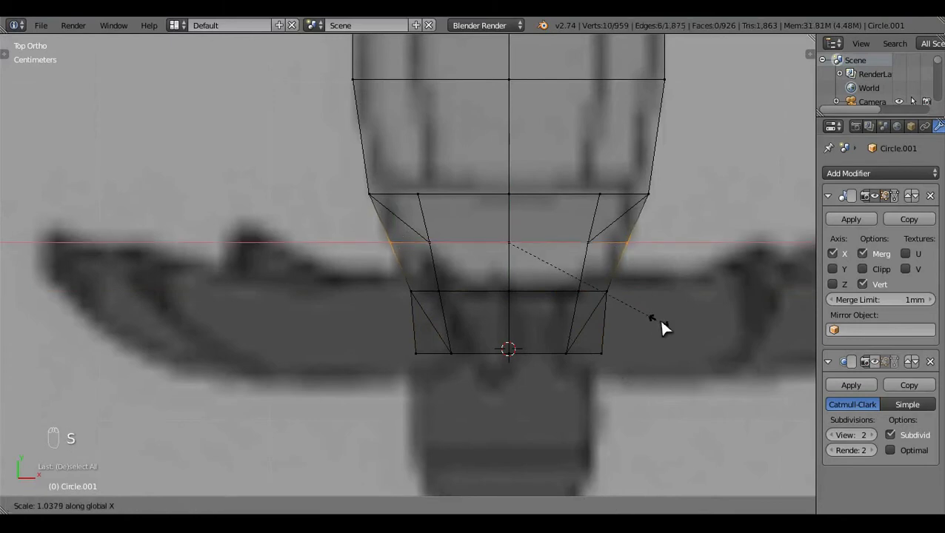
{"action": "left_click", "coordinate": [662, 324]}
{"action": "key", "text": "a"}
Step: Select the longitudinal edge lines on both upper shoulders of the nacelle, from behind the nose to the tail
{"action": "key", "text": "z"}
{"action": "key", "text": "Tab"}
{"action": "mouse_move", "coordinate": [639, 381]}
{"action": "middle_mouse_down"}
{"action": "mouse_move", "coordinate": [433, 351]}
{"action": "mouse_move", "coordinate": [281, 252]}
{"action": "mouse_move", "coordinate": [597, 339]}
{"action": "mouse_move", "coordinate": [530, 373]}
{"action": "mouse_move", "coordinate": [349, 414]}
{"action": "mouse_move", "coordinate": [532, 428]}
{"action": "mouse_move", "coordinate": [563, 365]}
{"action": "mouse_move", "coordinate": [686, 316]}
{"action": "mouse_move", "coordinate": [544, 373]}
{"action": "mouse_move", "coordinate": [483, 294]}
{"action": "mouse_move", "coordinate": [561, 253]}
{"action": "mouse_move", "coordinate": [395, 241]}
{"action": "mouse_move", "coordinate": [464, 404]}
{"action": "mouse_move", "coordinate": [266, 302]}
{"action": "middle_mouse_up"}
{"action": "key", "text": "Tab"}
{"action": "key", "text": "z"}
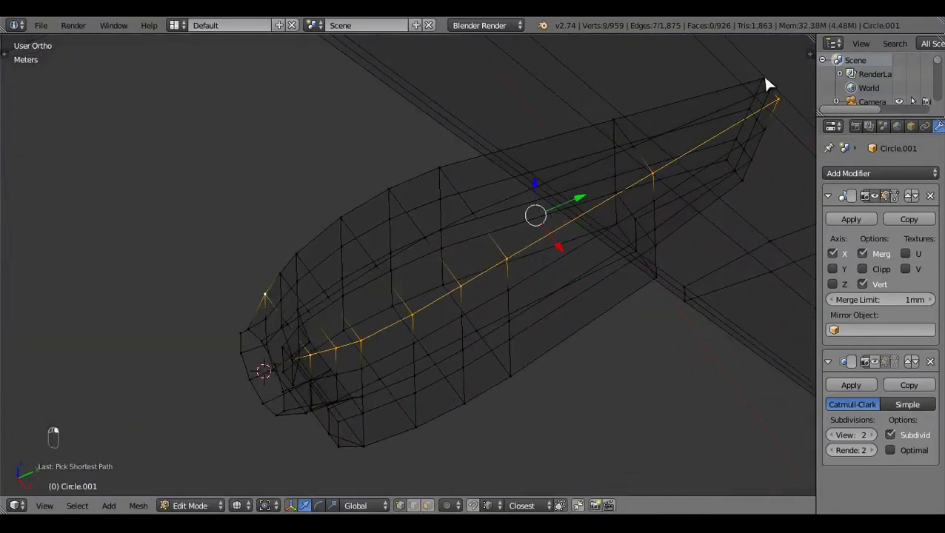
{"action": "left_click", "coordinate": [767, 84], "text": "ctrl"}
{"action": "key", "text": "KP_7"}
{"action": "scroll", "coordinate": [618, 323], "scroll_direction": "up", "scroll_amount": 3}
{"action": "key", "text": "z"}
{"action": "key", "text": "z"}
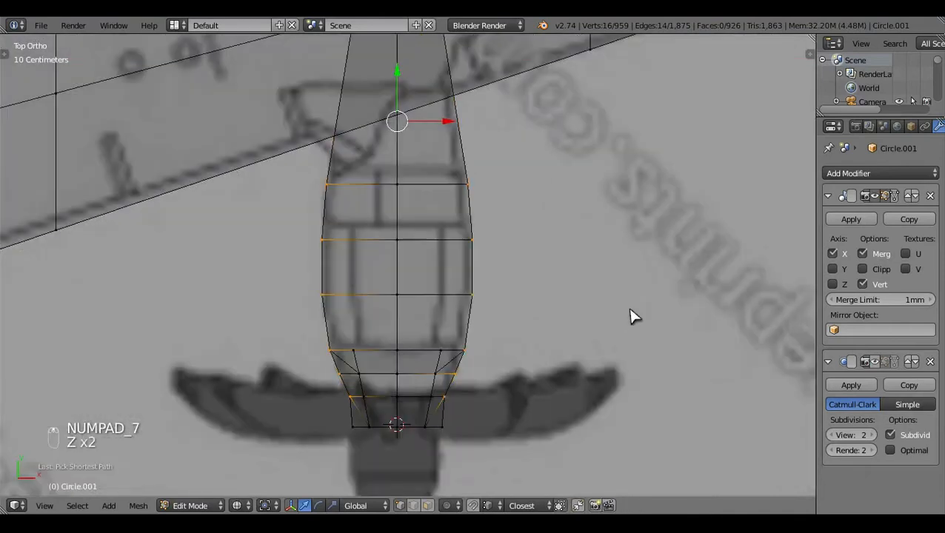
Step: Try to narrow the selected shoulder lines along X by about 0.85 in top view
{"action": "key", "text": "z"}
{"action": "key", "text": "s"}
{"action": "key", "text": "x"}
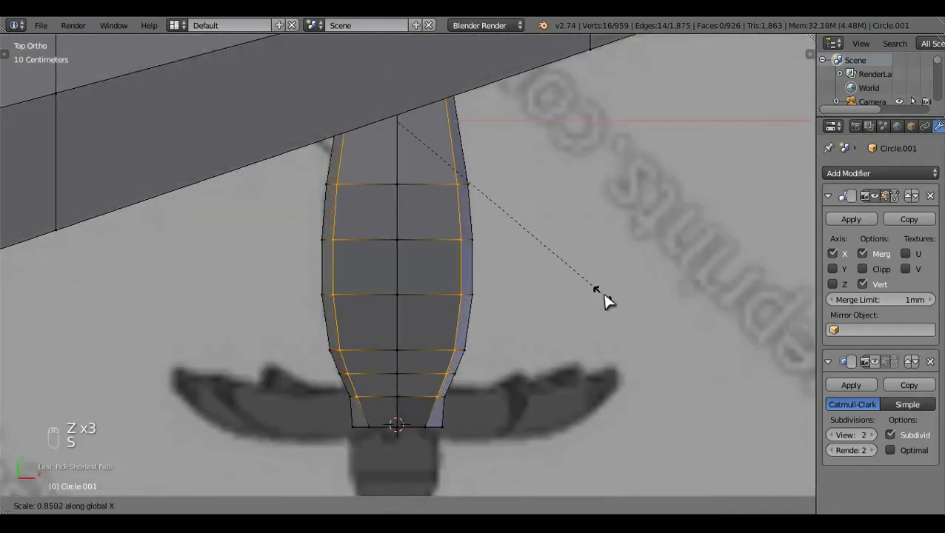
{"action": "left_click", "coordinate": [598, 294]}
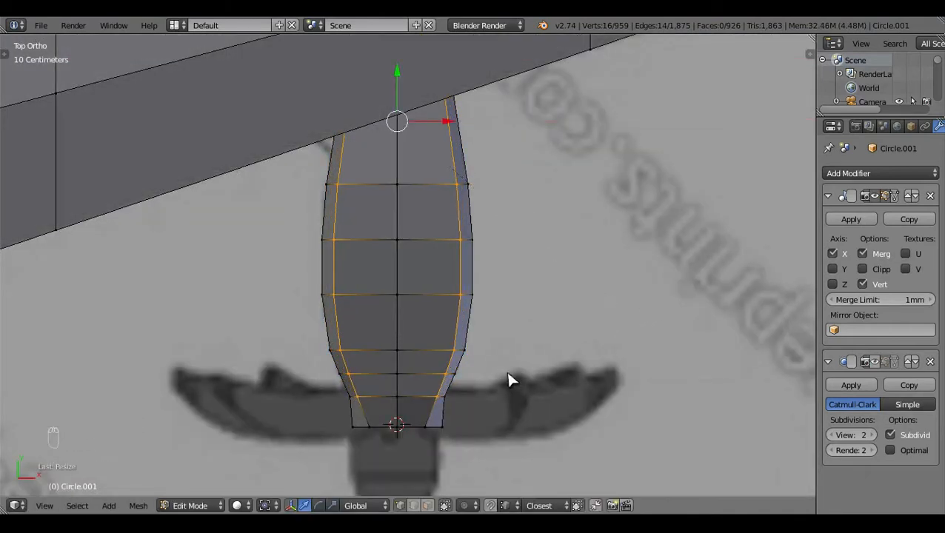
{"action": "key", "text": "a"}
{"action": "middle_click_drag", "start_coordinate": [507, 373], "coordinate": [505, 288]}
{"action": "key", "text": "KP_1"}
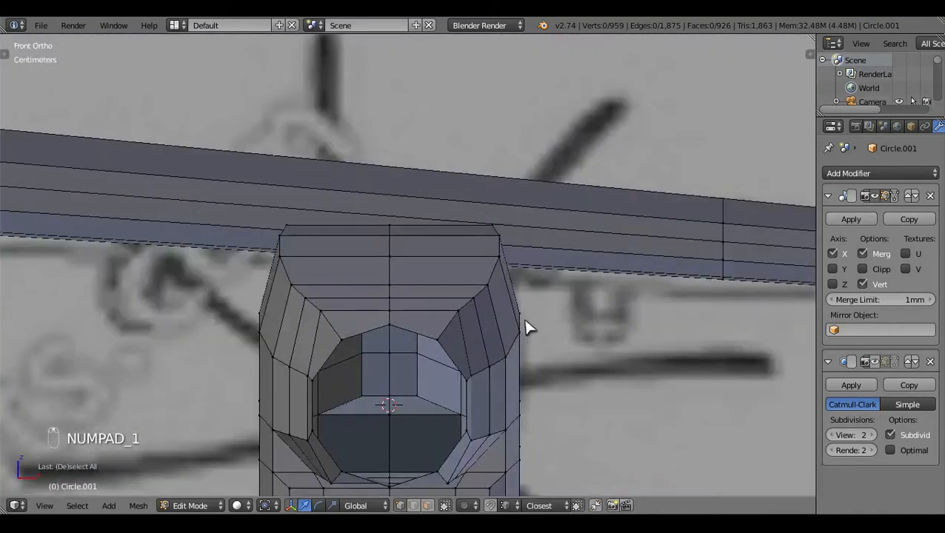
{"action": "key", "text": "ctrl+z"}
{"action": "key", "text": "ctrl+z"}
Step: In front view, scale the selected shoulder lines along X by about 0.84 and leave mesh editing
{"action": "key", "text": "s"}
{"action": "key", "text": "x"}
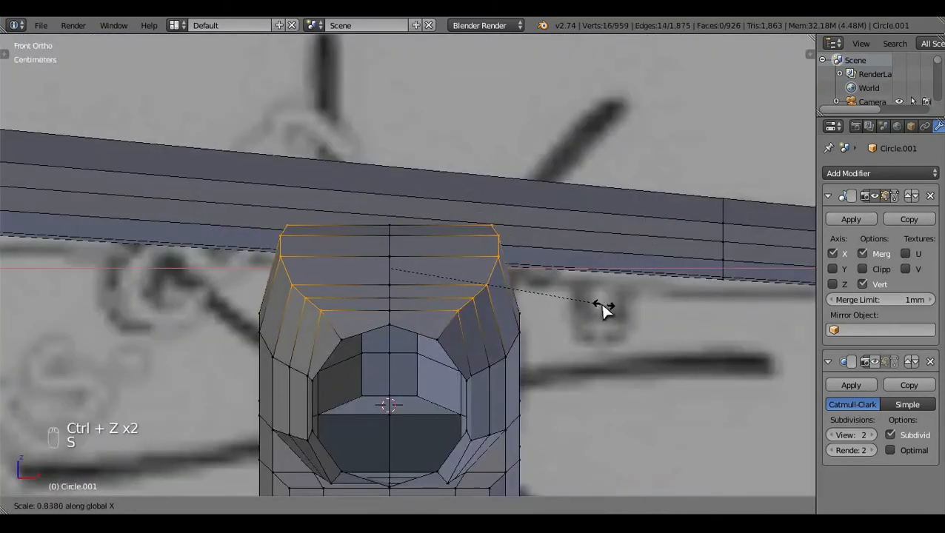
{"action": "left_click", "coordinate": [591, 311]}
{"action": "key", "text": "a"}
{"action": "key", "text": "Tab"}
Step: Examine the nacelle against the front blueprint and from several angles around the wing and chin scoop
{"action": "scroll", "coordinate": [596, 310], "scroll_direction": "down", "scroll_amount": 10}
{"action": "key", "text": "z"}
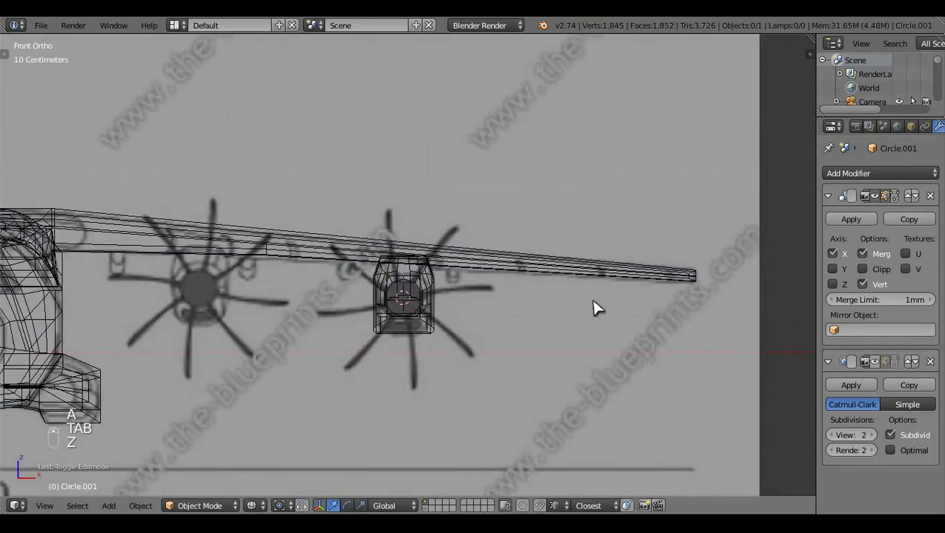
{"action": "key", "text": "z"}
{"action": "middle_click_drag", "start_coordinate": [593, 309], "coordinate": [464, 232]}
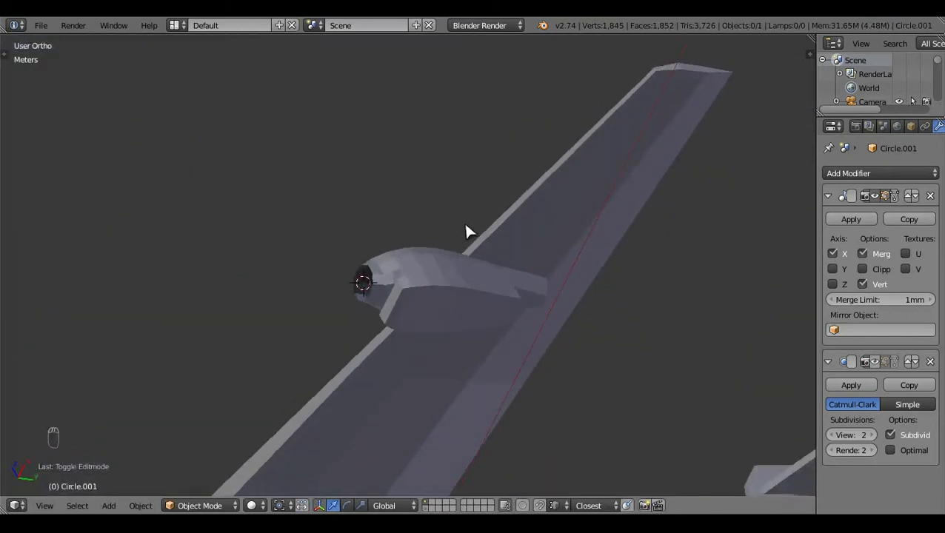
{"action": "key", "text": "Tab"}
{"action": "scroll", "coordinate": [518, 288], "scroll_direction": "up", "scroll_amount": 5}
{"action": "middle_click_drag", "start_coordinate": [574, 340], "coordinate": [502, 363]}
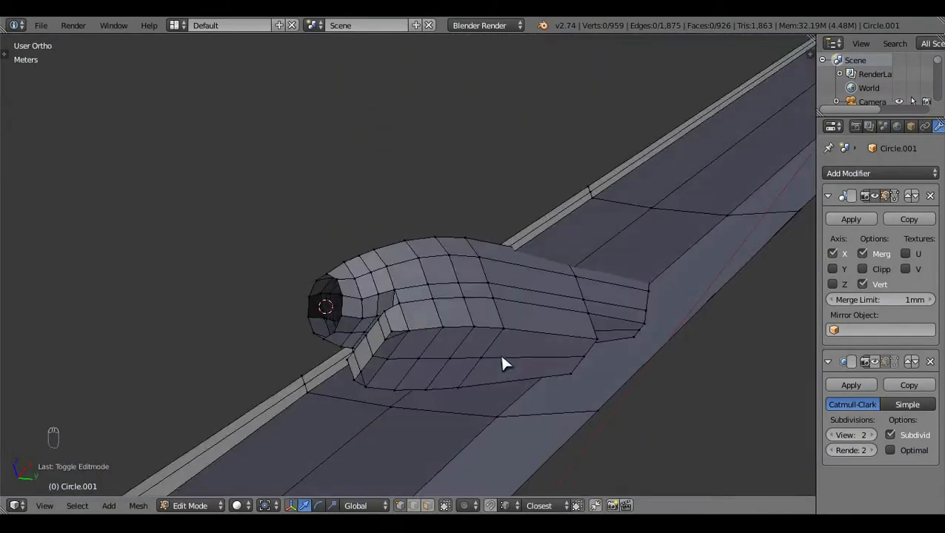
{"action": "key", "text": "Tab"}
{"action": "middle_click_drag", "start_coordinate": [690, 281], "coordinate": [495, 346]}
{"action": "scroll", "coordinate": [495, 346], "scroll_direction": "up", "scroll_amount": 4}
Step: Add two evenly spaced loop cuts around the lower part of the nacelle, across the chin scoop's height
{"action": "key", "text": "Tab"}
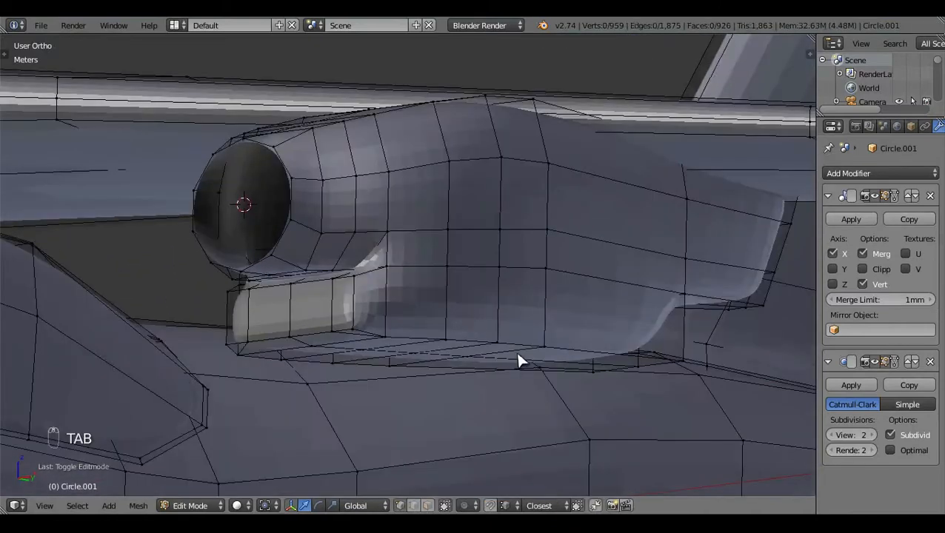
{"action": "key", "text": "ctrl+r"}
{"action": "scroll", "coordinate": [361, 307], "scroll_direction": "up", "scroll_amount": 2}
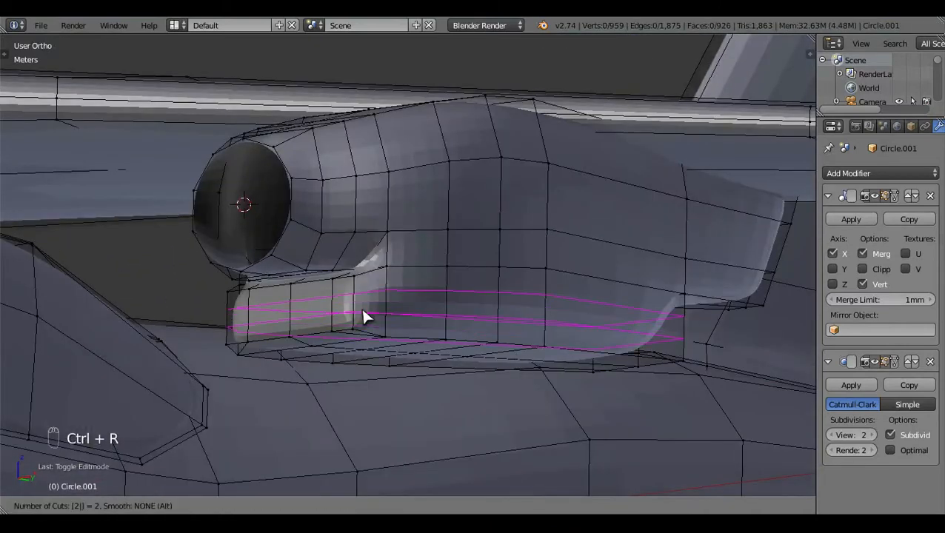
{"action": "left_click", "coordinate": [361, 307]}
{"action": "right_click", "coordinate": [361, 307]}
{"action": "key", "text": "a"}
Step: Select the scoop's side corner vertices and the belly's outer edges, and scale them along X by about 0.80 in bottom view
{"action": "middle_click_drag", "start_coordinate": [361, 306], "coordinate": [437, 206]}
{"action": "right_click", "coordinate": [448, 222], "text": "shift"}
{"action": "right_click", "coordinate": [424, 235], "text": "shift"}
{"action": "right_click", "coordinate": [403, 198], "text": "shift"}
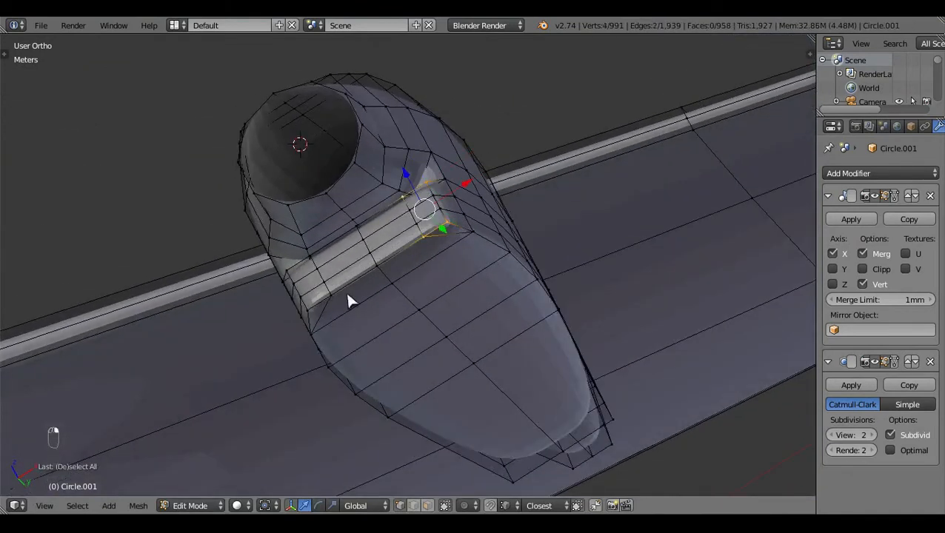
{"action": "right_click", "coordinate": [305, 297], "text": "shift"}
{"action": "scroll", "coordinate": [431, 358], "scroll_direction": "down", "scroll_amount": 2}
{"action": "middle_click_drag", "start_coordinate": [434, 359], "coordinate": [480, 201]}
{"action": "right_click", "coordinate": [363, 181], "text": "shift"}
{"action": "middle_click_drag", "start_coordinate": [514, 475], "coordinate": [516, 417], "text": "shift"}
{"action": "right_click", "coordinate": [516, 417], "text": "ctrl"}
{"action": "middle_click_drag", "start_coordinate": [602, 386], "coordinate": [443, 341]}
{"action": "right_click", "coordinate": [474, 80], "text": "ctrl"}
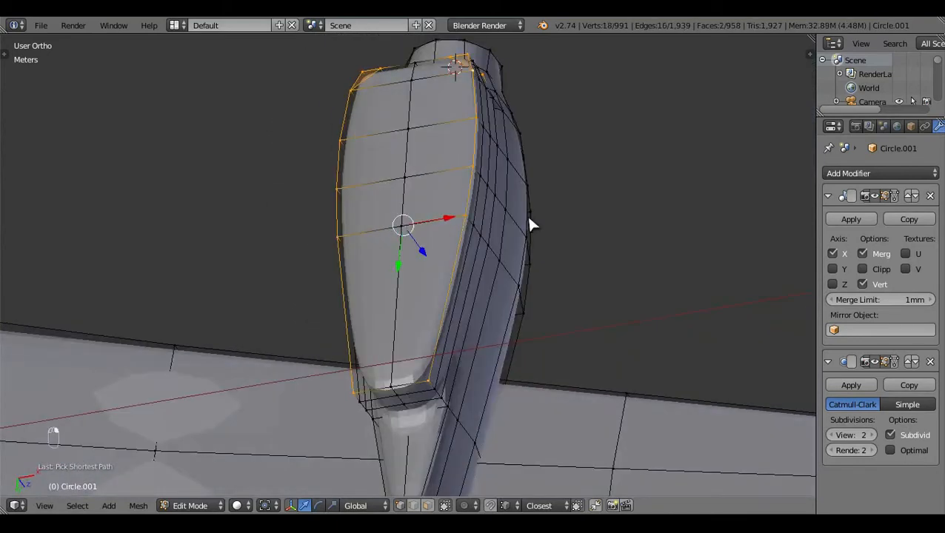
{"action": "key", "text": "ctrl+KP_7"}
{"action": "key", "text": "s"}
{"action": "key", "text": "x"}
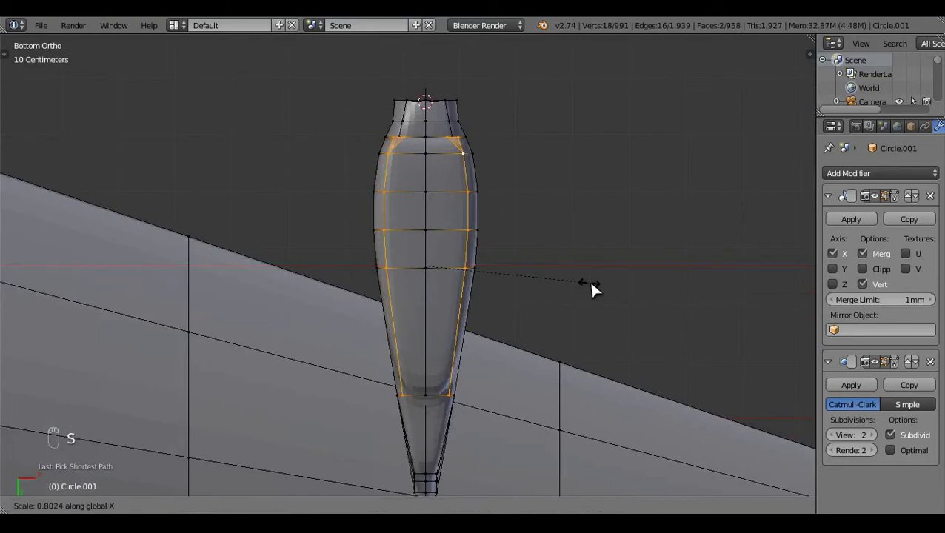
{"action": "left_click", "coordinate": [591, 284]}
Step: Compare the smoothed nacelle with the front and side blueprints and examine the chin scoop from below
{"action": "middle_click_drag", "start_coordinate": [590, 285], "coordinate": [470, 340]}
{"action": "key", "text": "KP_1"}
{"action": "key", "text": "z"}
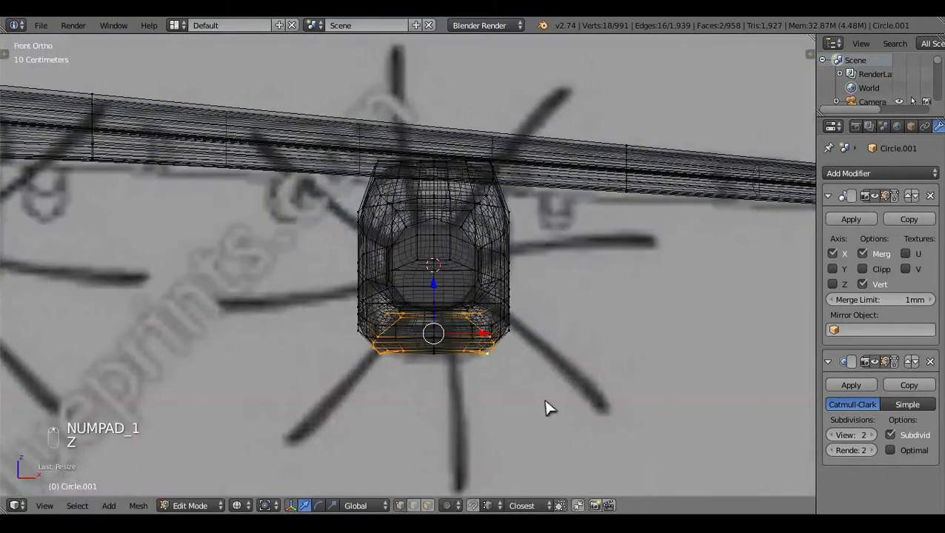
{"action": "key", "text": "z"}
{"action": "key", "text": "Tab"}
{"action": "scroll", "coordinate": [563, 385], "scroll_direction": "down", "scroll_amount": 3}
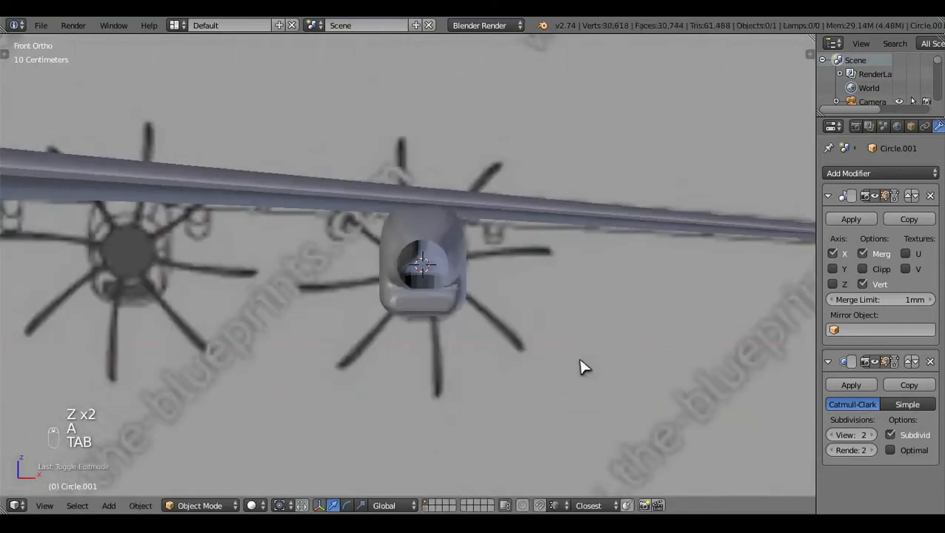
{"action": "middle_click_drag", "start_coordinate": [580, 368], "coordinate": [520, 230]}
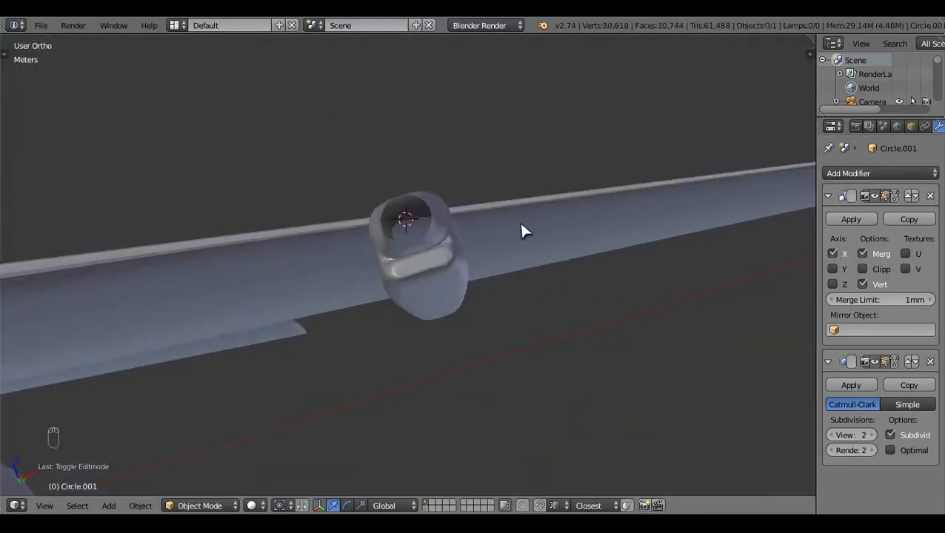
{"action": "key", "text": "KP_3"}
{"action": "key", "text": "z"}
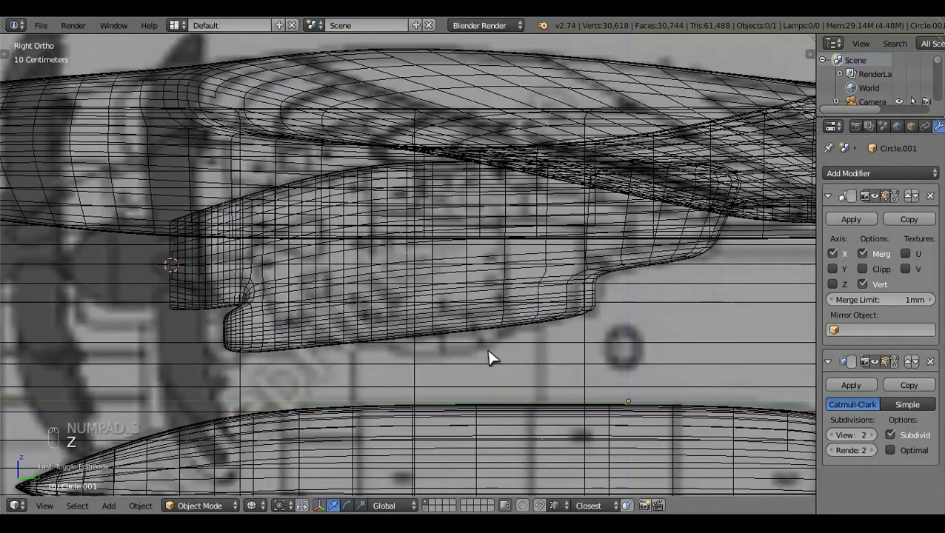
{"action": "scroll", "coordinate": [489, 358], "scroll_direction": "down", "scroll_amount": 2}
{"action": "scroll", "coordinate": [489, 358], "scroll_direction": "up", "scroll_amount": 3}
{"action": "key", "text": "z"}
{"action": "key", "text": "Tab"}
{"action": "key", "text": "z"}
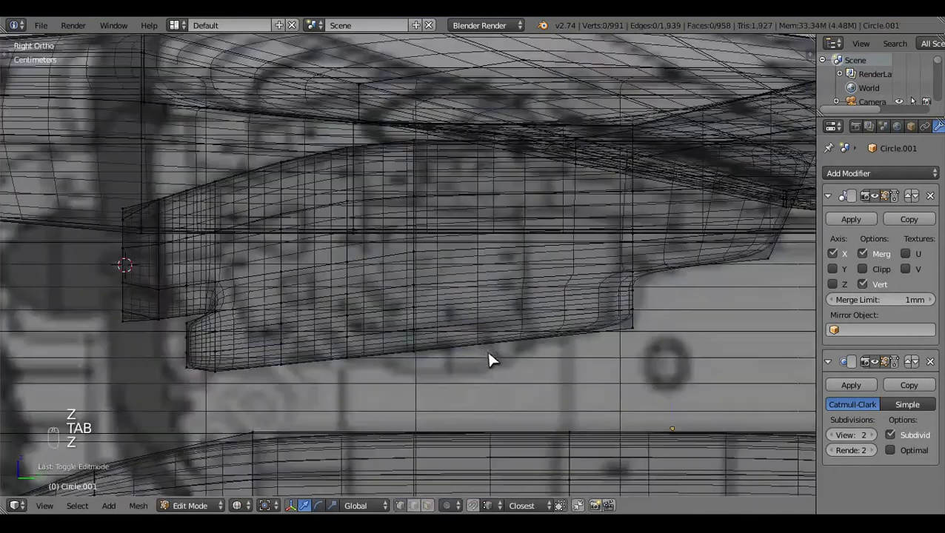
{"action": "key", "text": "z"}
{"action": "mouse_move", "coordinate": [386, 393]}
{"action": "middle_mouse_down"}
{"action": "mouse_move", "coordinate": [287, 354]}
{"action": "mouse_move", "coordinate": [331, 323]}
{"action": "mouse_move", "coordinate": [338, 276]}
{"action": "mouse_move", "coordinate": [410, 280]}
{"action": "mouse_move", "coordinate": [422, 327]}
{"action": "mouse_move", "coordinate": [400, 340]}
{"action": "middle_mouse_up"}
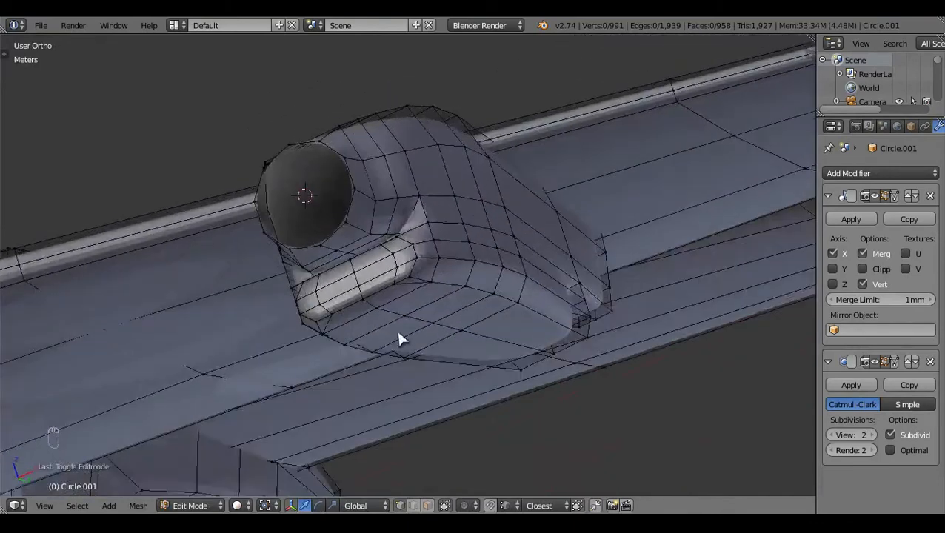
Step: Hide the subdivision smoothing and move the centreline around the chin scoop and along the belly down Z by about 7.7 mm
{"action": "scroll", "coordinate": [399, 339], "scroll_direction": "up", "scroll_amount": 4}
{"action": "left_click", "coordinate": [875, 363]}
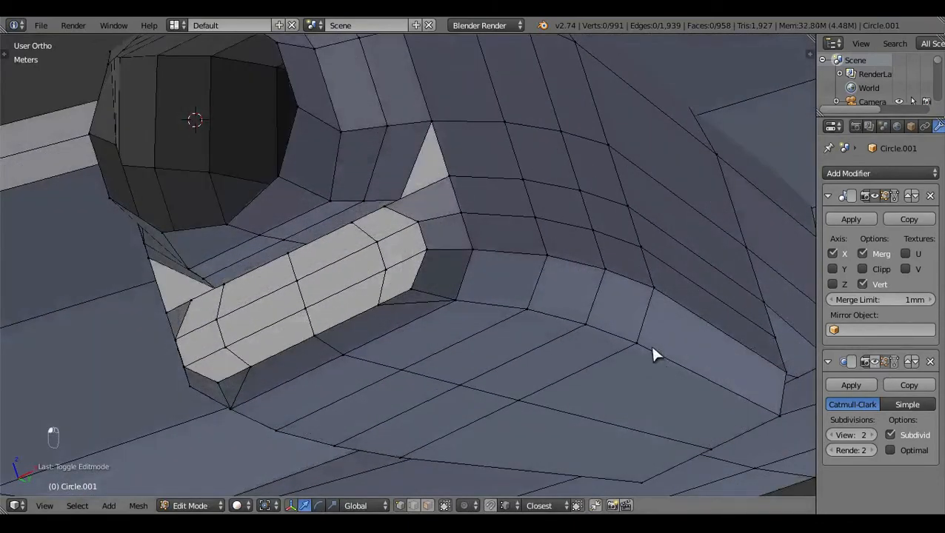
{"action": "middle_click_drag", "start_coordinate": [650, 343], "coordinate": [351, 322]}
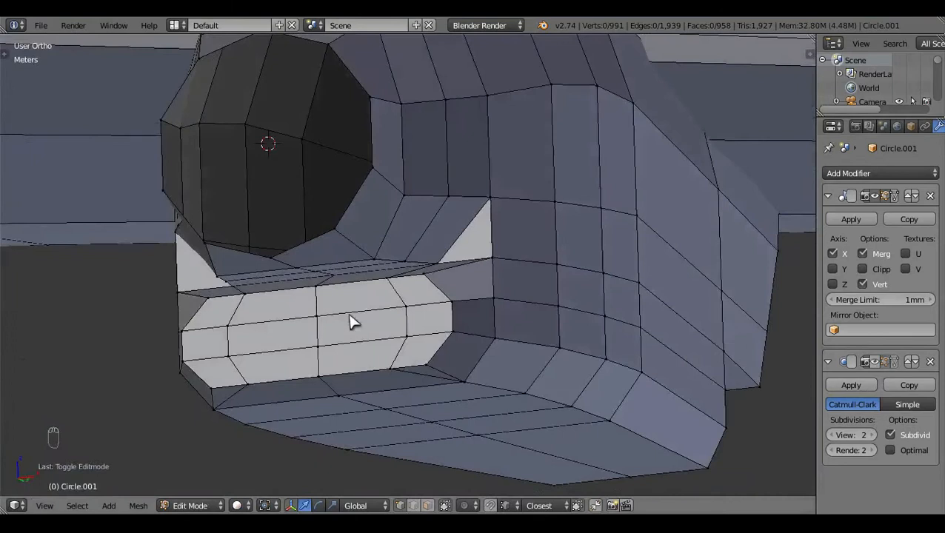
{"action": "right_click", "coordinate": [336, 276]}
{"action": "key", "text": "z"}
{"action": "key", "text": "z"}
{"action": "right_click", "coordinate": [320, 377], "text": "ctrl"}
{"action": "scroll", "coordinate": [459, 396], "scroll_direction": "down", "scroll_amount": 3}
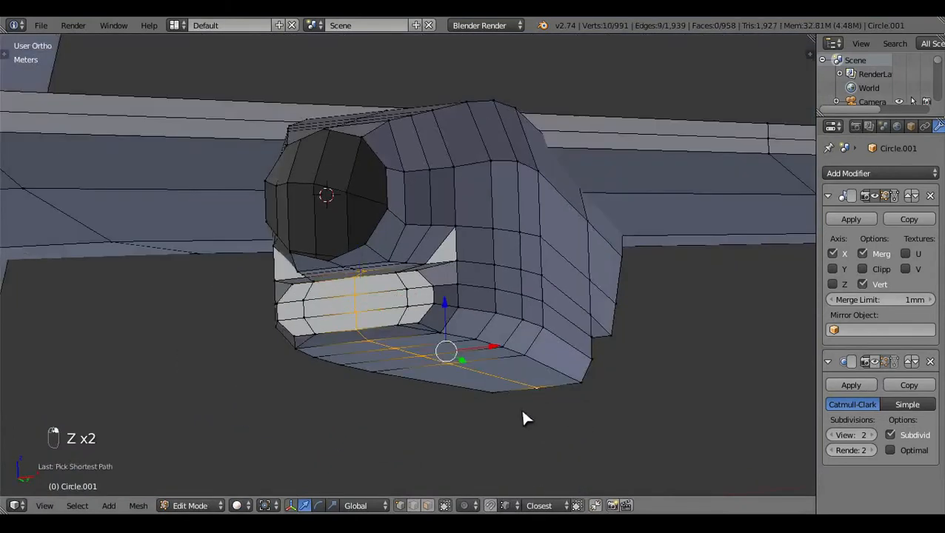
{"action": "key", "text": "KP_3"}
{"action": "key", "text": "z"}
{"action": "key", "text": "g"}
{"action": "key", "text": "z"}
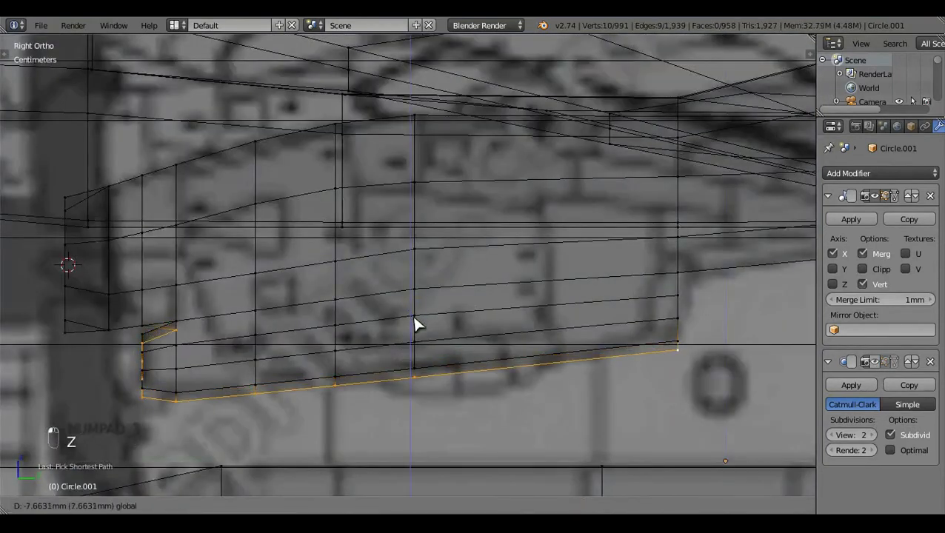
{"action": "left_click", "coordinate": [414, 317]}
{"action": "key", "text": "a"}
Step: Leave mesh editing and turn the viewport subdivision smoothing back on for the nacelle
{"action": "key", "text": "z"}
{"action": "scroll", "coordinate": [527, 375], "scroll_direction": "down", "scroll_amount": 2}
{"action": "key", "text": "Tab"}
{"action": "mouse_move", "coordinate": [511, 376]}
{"action": "middle_mouse_down"}
{"action": "mouse_move", "coordinate": [321, 297]}
{"action": "mouse_move", "coordinate": [345, 299]}
{"action": "middle_mouse_up"}
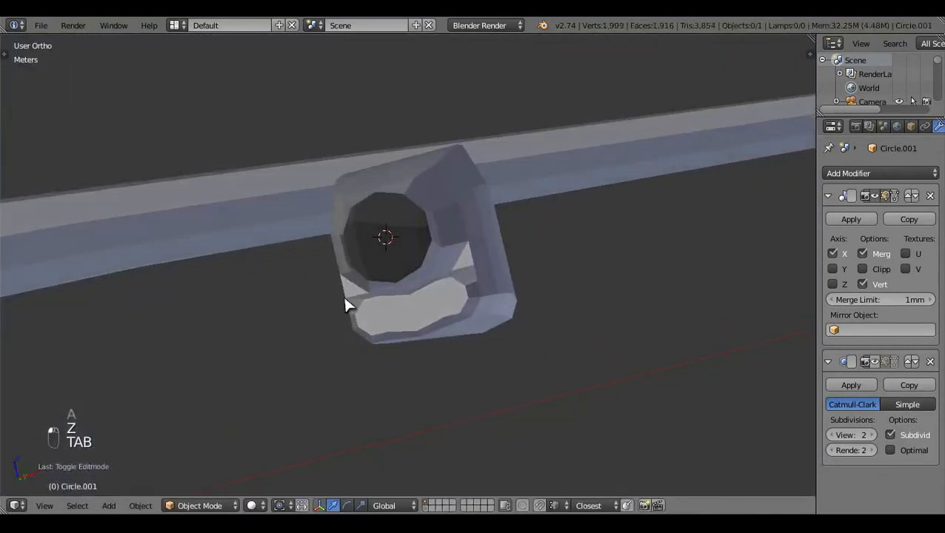
{"action": "left_click", "coordinate": [875, 362]}
{"action": "key", "text": "KP_1"}
Step: Select the vertex columns on both sides of the chin scoop's front face and try moving them
{"action": "key", "text": "Tab"}
{"action": "scroll", "coordinate": [646, 326], "scroll_direction": "up", "scroll_amount": 2}
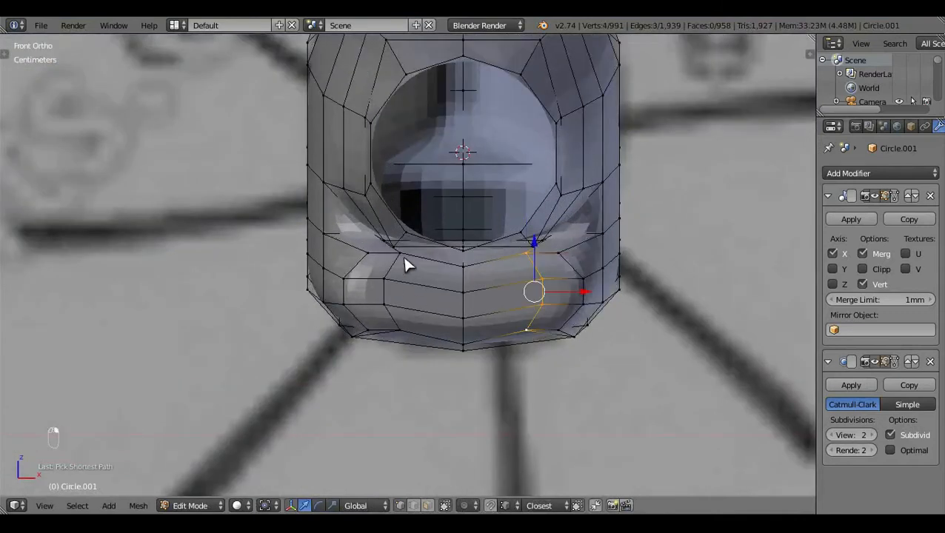
{"action": "left_click", "coordinate": [416, 339], "text": "ctrl+shift"}
{"action": "key", "text": "z"}
{"action": "key", "text": "b"}
{"action": "middle_click_drag", "start_coordinate": [448, 262], "coordinate": [491, 376]}
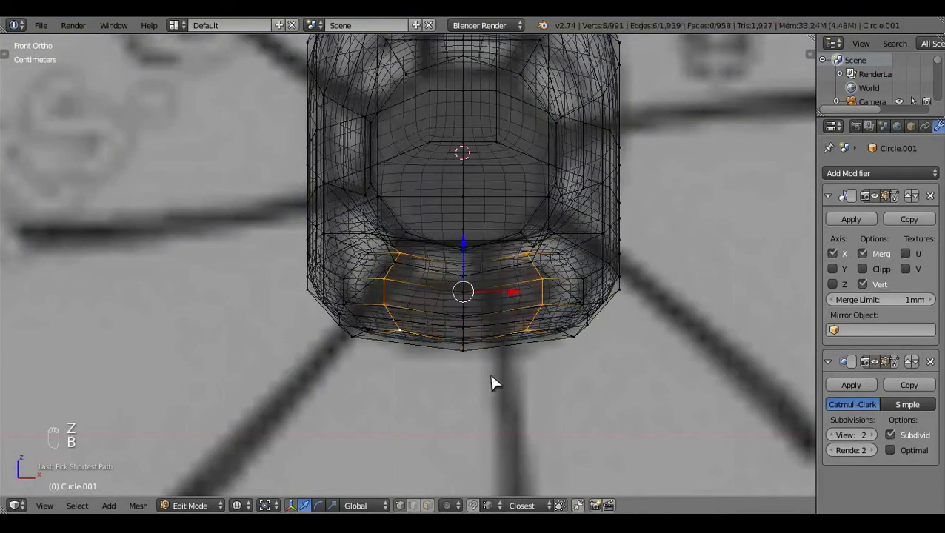
{"action": "key", "text": "z"}
{"action": "scroll", "coordinate": [497, 311], "scroll_direction": "up", "scroll_amount": 3}
{"action": "left_click_drag", "start_coordinate": [506, 256], "coordinate": [515, 269]}
{"action": "key", "text": "ctrl+z"}
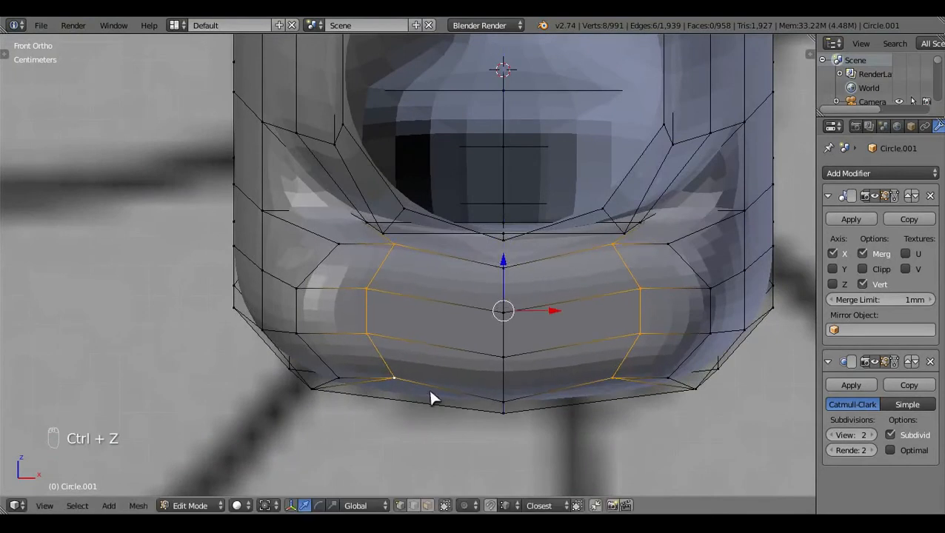
Step: Add the vertices just behind the scoop's upper lip to the selection and move it down Z by about 3.4 mm
{"action": "key", "text": "z"}
{"action": "middle_click_drag", "start_coordinate": [433, 396], "coordinate": [496, 220]}
{"action": "middle_click_drag", "start_coordinate": [611, 415], "coordinate": [587, 286]}
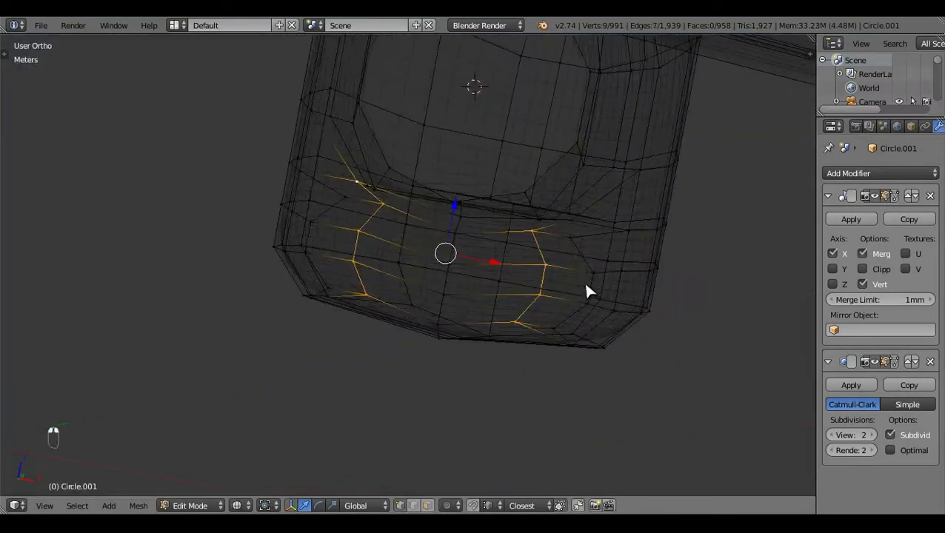
{"action": "key", "text": "KP_1"}
{"action": "key", "text": "z"}
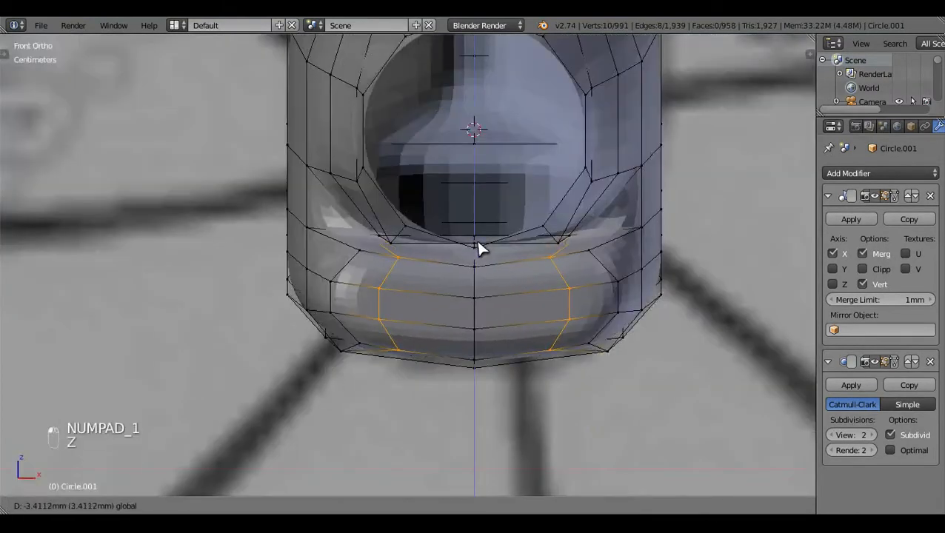
{"action": "key", "text": "a"}
Step: Select three vertices along one side of the nacelle's tail end and snap them along X to that row's end vertex
{"action": "key", "text": "Tab"}
{"action": "scroll", "coordinate": [574, 348], "scroll_direction": "down", "scroll_amount": 6}
{"action": "middle_click_drag", "start_coordinate": [601, 342], "coordinate": [505, 348]}
{"action": "scroll", "coordinate": [607, 316], "scroll_direction": "up", "scroll_amount": 5}
{"action": "key", "text": "Tab"}
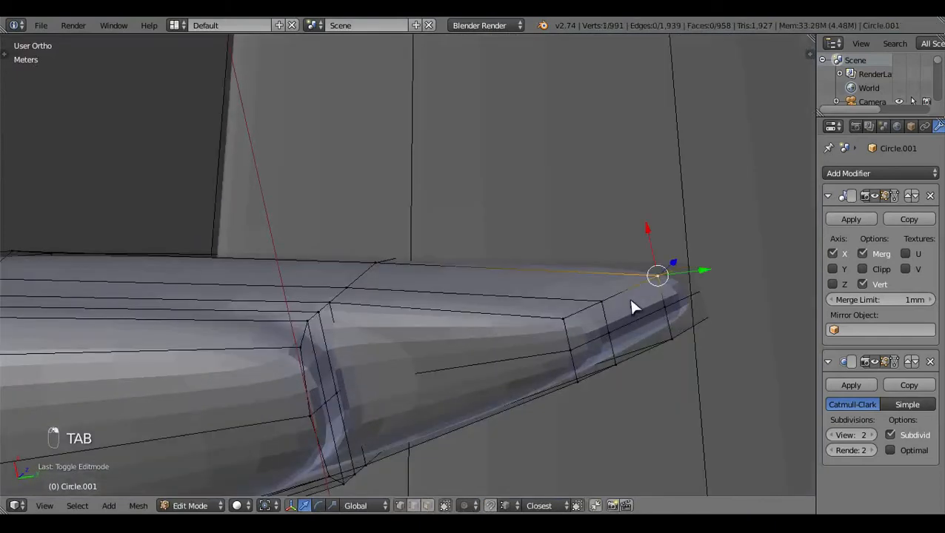
{"action": "right_click", "coordinate": [561, 322], "text": "ctrl"}
{"action": "key", "text": "z"}
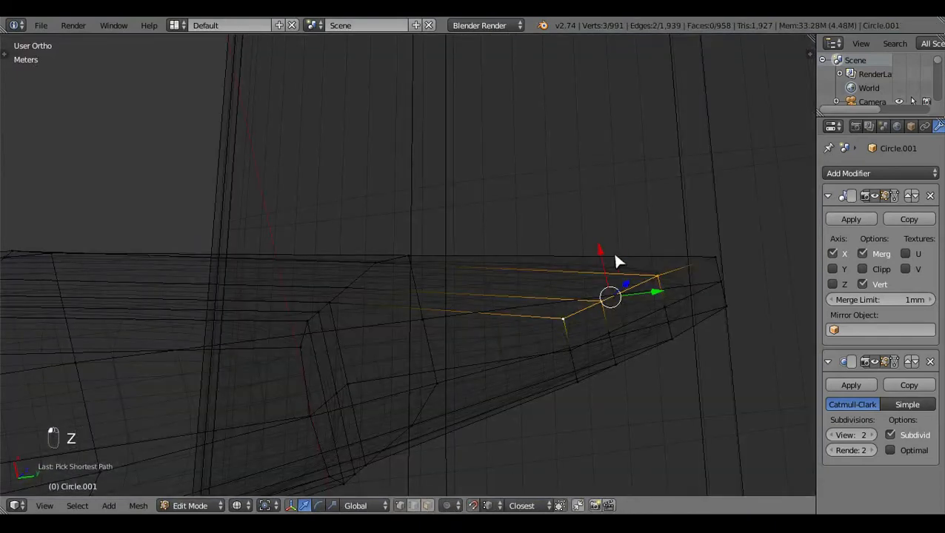
{"action": "left_click_drag", "start_coordinate": [600, 250], "coordinate": [725, 252], "text": "ctrl"}
Step: Align the three vertices on the opposite side of the tail end along X with their row's end vertex by snapping
{"action": "right_click", "coordinate": [582, 385]}
{"action": "right_click", "coordinate": [651, 338], "text": "ctrl"}
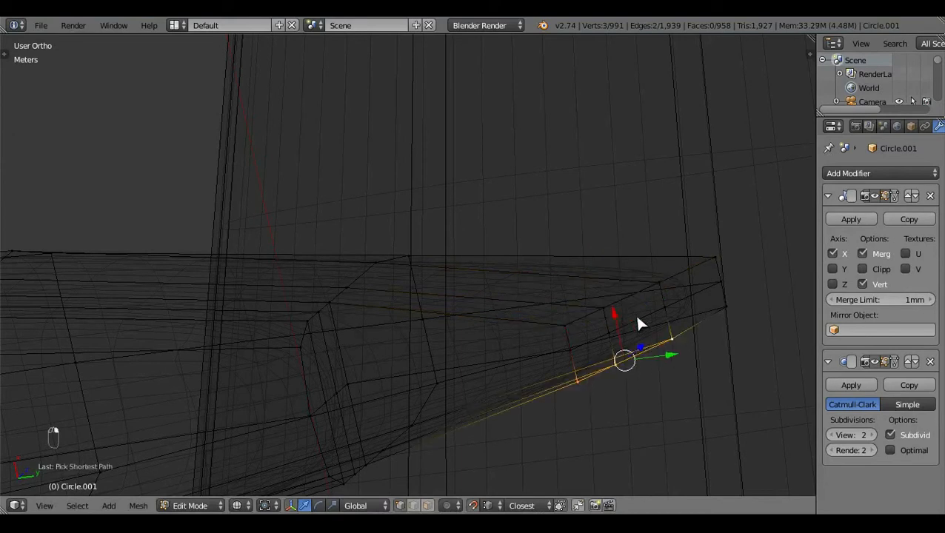
{"action": "left_click_drag", "start_coordinate": [614, 315], "coordinate": [727, 305], "text": "ctrl"}
{"action": "key", "text": "a"}
Step: Select the four vertices along the tail end's lower sides and scale them along X to about 0.92
{"action": "key", "text": "z"}
{"action": "mouse_move", "coordinate": [725, 311]}
{"action": "middle_mouse_down"}
{"action": "mouse_move", "coordinate": [692, 348]}
{"action": "mouse_move", "coordinate": [562, 344]}
{"action": "mouse_move", "coordinate": [540, 286]}
{"action": "mouse_move", "coordinate": [508, 341]}
{"action": "mouse_move", "coordinate": [500, 304]}
{"action": "mouse_move", "coordinate": [524, 320]}
{"action": "middle_mouse_up"}
{"action": "key", "text": "ctrl+KP_1"}
{"action": "scroll", "coordinate": [523, 333], "scroll_direction": "up", "scroll_amount": 3}
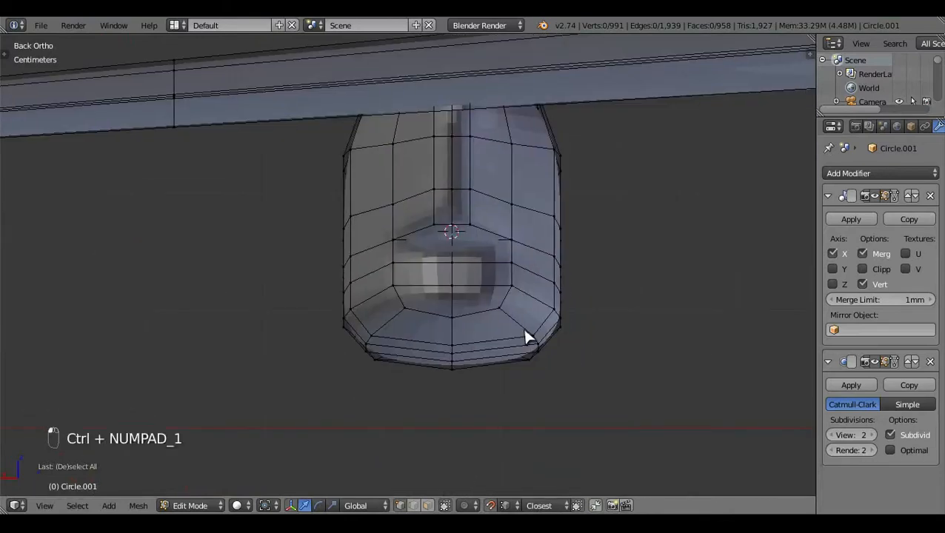
{"action": "right_click", "coordinate": [396, 322]}
{"action": "right_click", "coordinate": [567, 339], "text": "shift"}
{"action": "scroll", "coordinate": [618, 354], "scroll_direction": "down", "scroll_amount": 2}
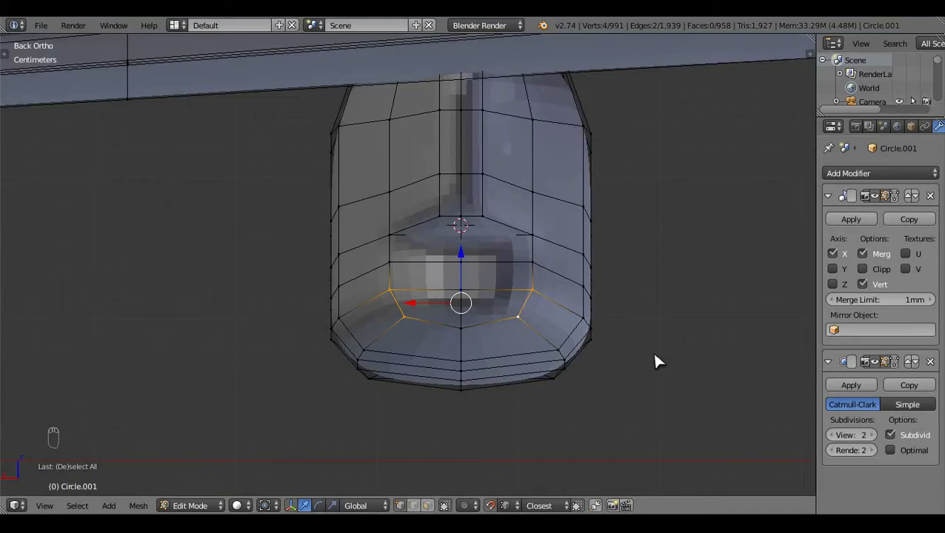
{"action": "key", "text": "s"}
{"action": "key", "text": "x"}
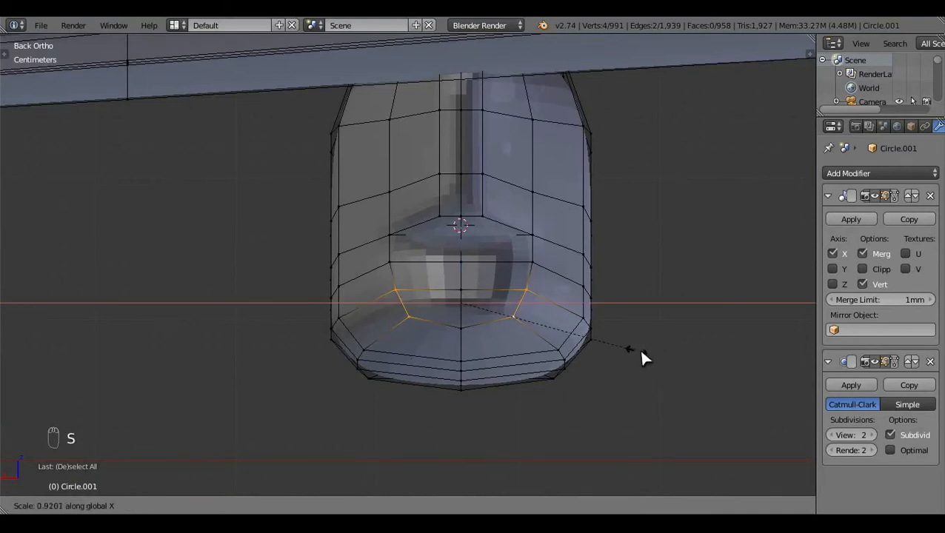
{"action": "left_click", "coordinate": [643, 356]}
{"action": "key", "text": "a"}
Step: Select the centre vertex of the tail end's face and snap the 3D cursor to it
{"action": "scroll", "coordinate": [645, 350], "scroll_direction": "up", "scroll_amount": 2}
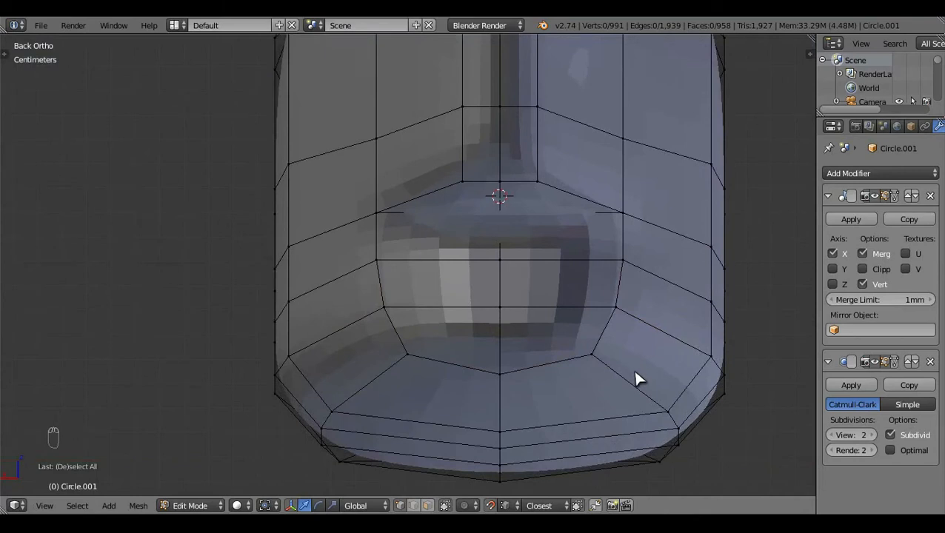
{"action": "scroll", "coordinate": [633, 367], "scroll_direction": "down", "scroll_amount": 1}
{"action": "key", "text": "z"}
{"action": "key", "text": "z"}
{"action": "key", "text": "z"}
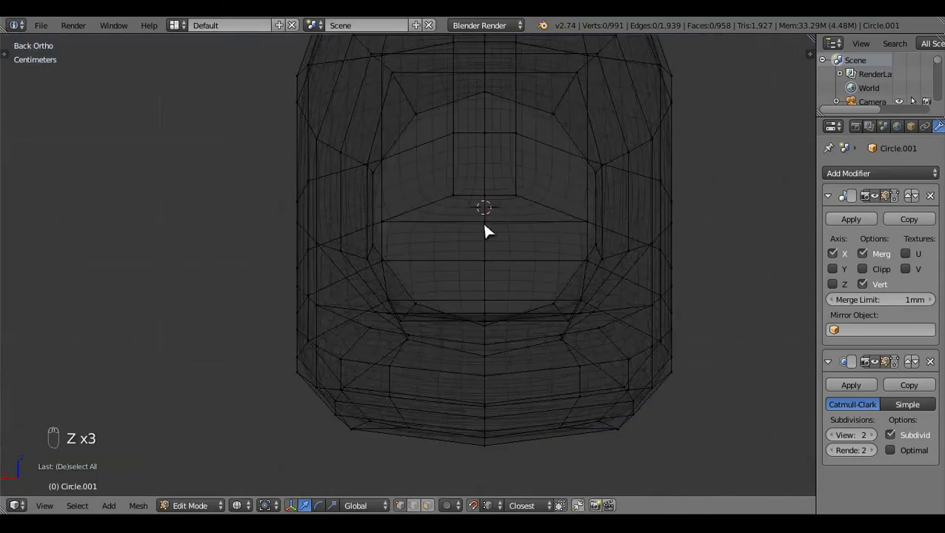
{"action": "key", "text": "z"}
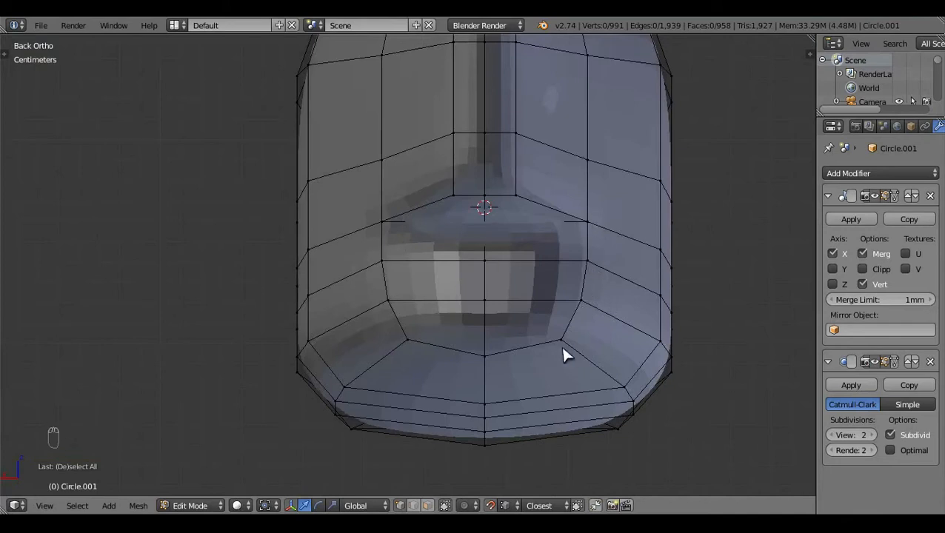
{"action": "key", "text": "shift+s"}
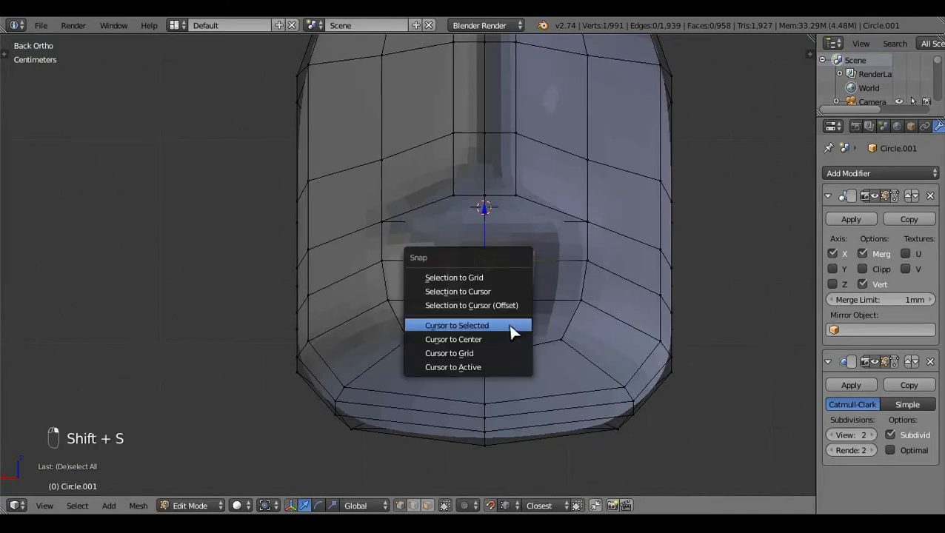
{"action": "left_click", "coordinate": [517, 327]}
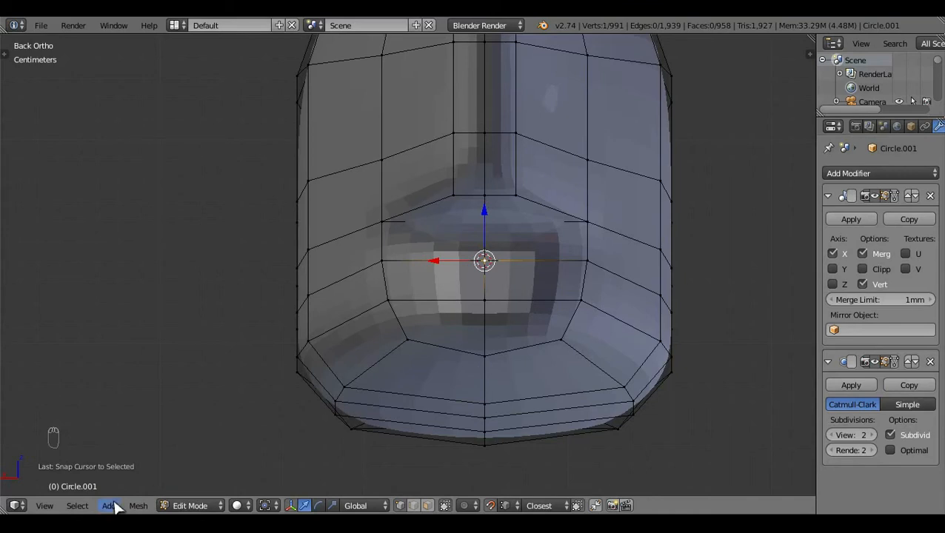
Step: Add a 10-vertex circle at the 3D cursor and rotate it upright into the plane of the tail end
{"action": "left_click", "coordinate": [114, 506]}
{"action": "key", "text": "a"}
{"action": "left_click", "coordinate": [111, 506]}
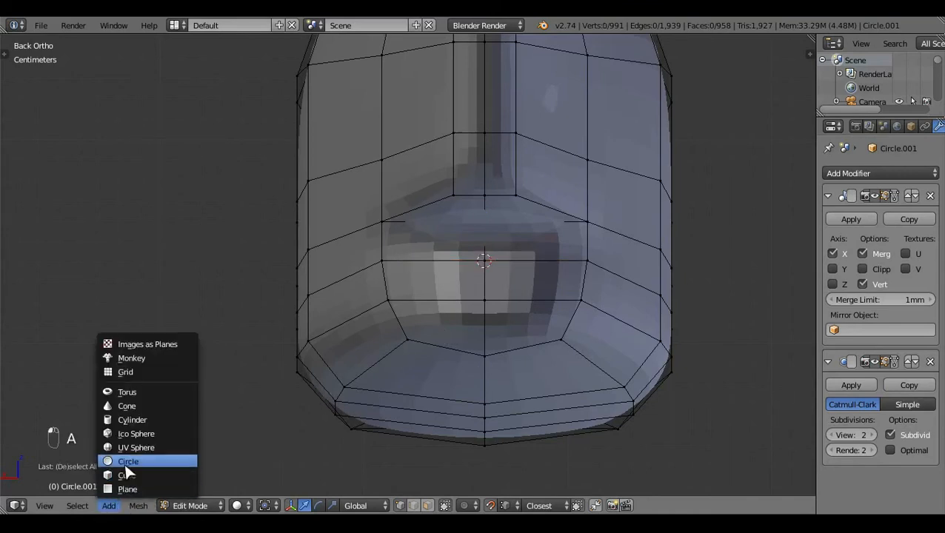
{"action": "left_click", "coordinate": [125, 460]}
{"action": "key", "text": "t"}
{"action": "key", "text": "t"}
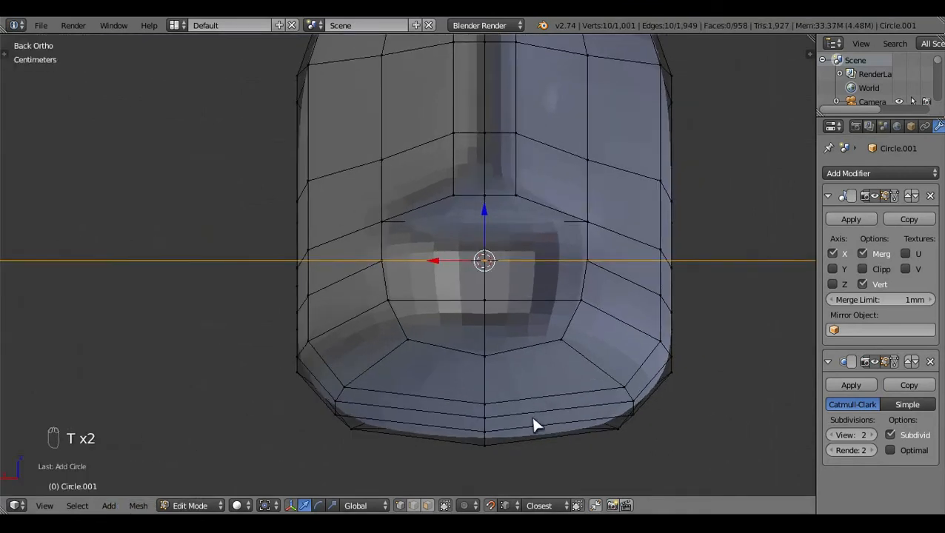
{"action": "key", "text": "r"}
{"action": "key", "text": "Return"}
Step: Switch off snapping and scale the circle down until it fits the tail end's outline
{"action": "key", "text": "s"}
{"action": "right_click", "coordinate": [704, 461]}
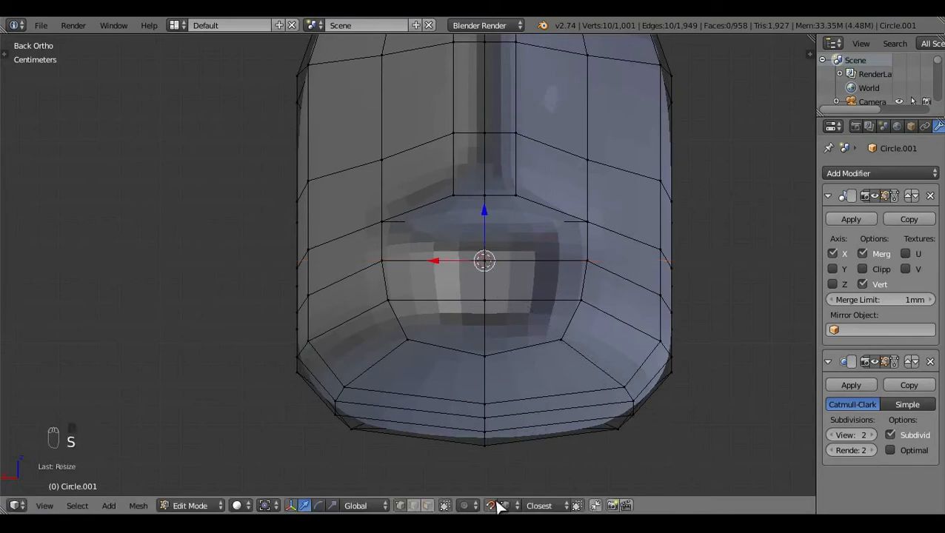
{"action": "left_click", "coordinate": [495, 505]}
{"action": "key", "text": "s"}
{"action": "left_click", "coordinate": [671, 407]}
{"action": "key", "text": "s"}
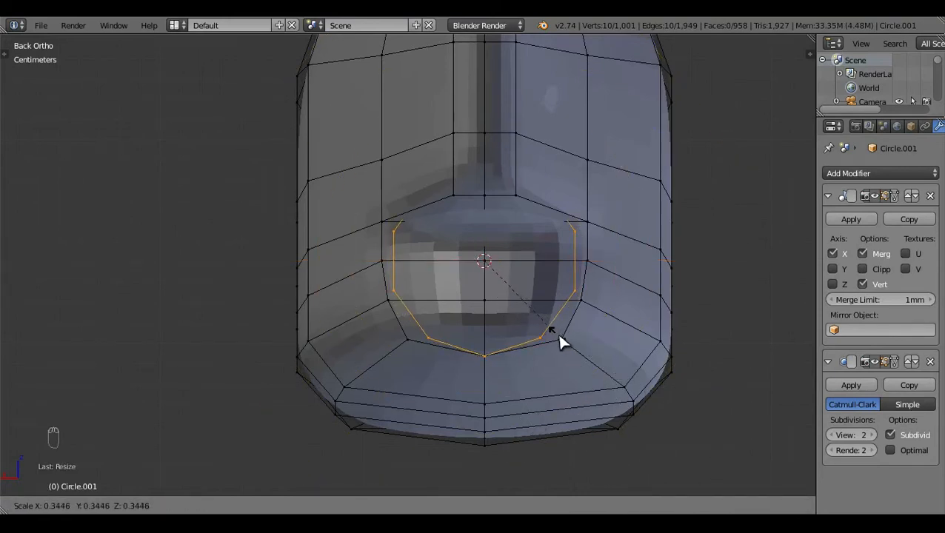
{"action": "left_click", "coordinate": [558, 333]}
Step: Merge the two lower tail-end vertices on one side with the neighbouring circle vertices, using At Last
{"action": "middle_click_drag", "start_coordinate": [311, 358], "coordinate": [400, 311]}
{"action": "middle_click_drag", "start_coordinate": [707, 370], "coordinate": [726, 352], "text": "shift"}
{"action": "scroll", "coordinate": [699, 369], "scroll_direction": "up", "scroll_amount": 1}
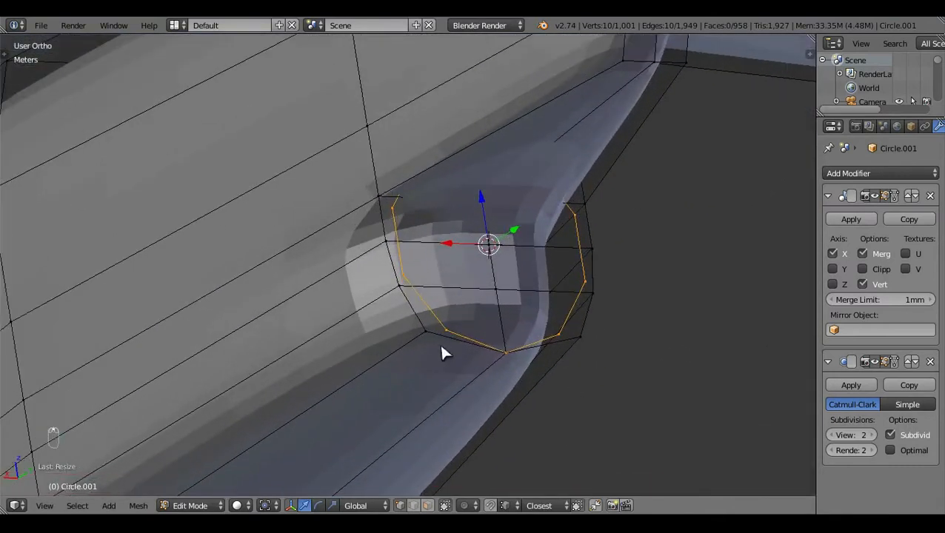
{"action": "right_click", "coordinate": [438, 338]}
{"action": "key", "text": "alt+m"}
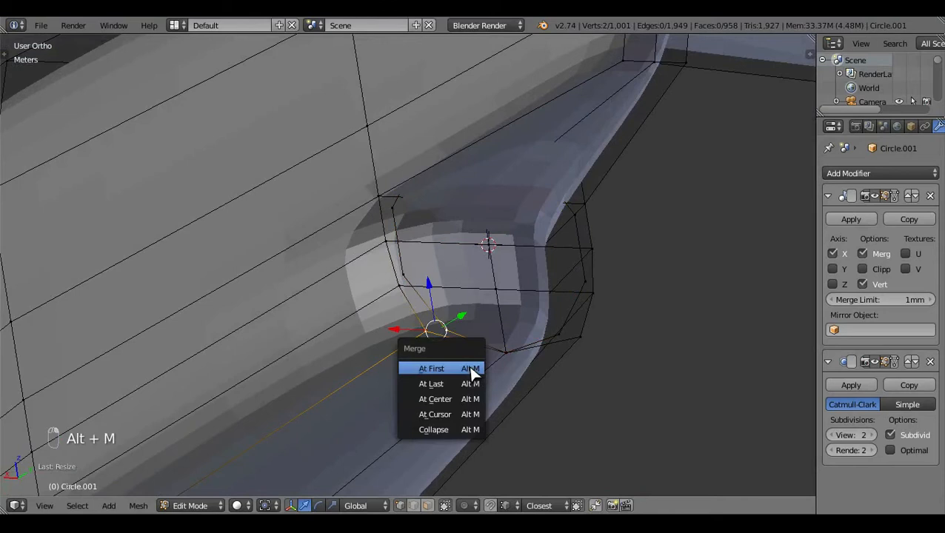
{"action": "left_click", "coordinate": [437, 385]}
{"action": "key", "text": "alt+m"}
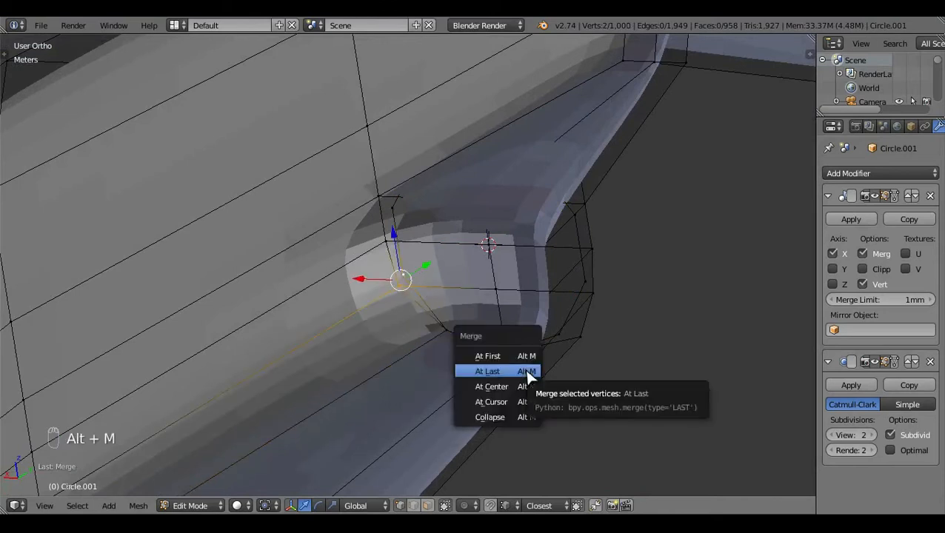
{"action": "left_click", "coordinate": [525, 368]}
Step: Merge the two lower tail-end vertices on the opposite side with their neighbouring circle vertices, using At Last
{"action": "middle_click_drag", "start_coordinate": [628, 294], "coordinate": [633, 363]}
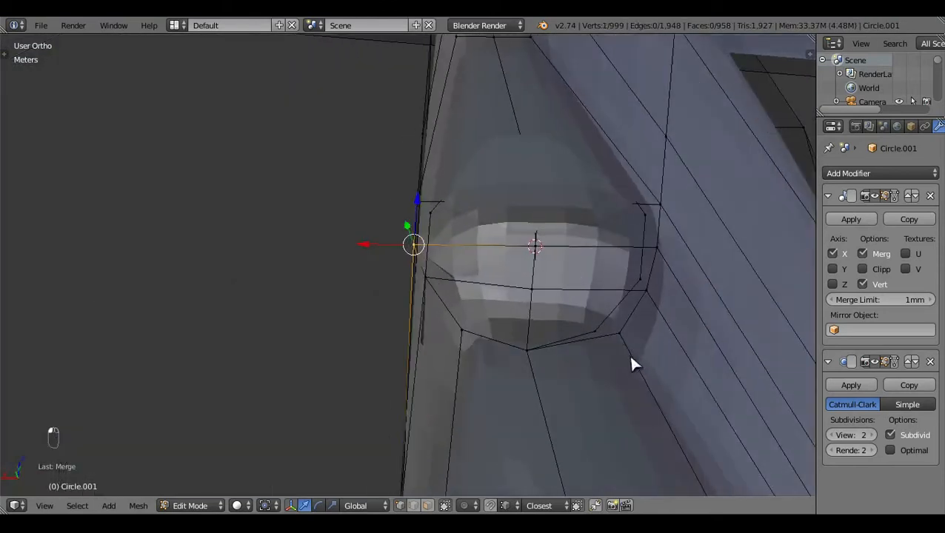
{"action": "right_click", "coordinate": [595, 332], "text": "shift"}
{"action": "key", "text": "alt+m"}
{"action": "left_click", "coordinate": [612, 375]}
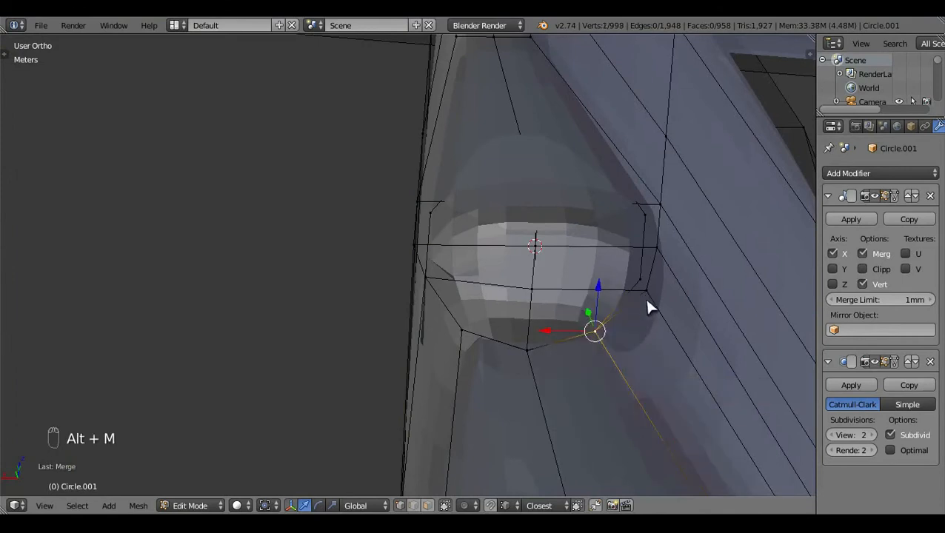
{"action": "key", "text": "alt+m"}
{"action": "left_click", "coordinate": [661, 367]}
{"action": "middle_click_drag", "start_coordinate": [683, 326], "coordinate": [604, 291]}
Step: Hide the subdivision preview in the viewport and merge the tail end's bottom centre vertex with the circle's bottom vertex
{"action": "key", "text": "a"}
{"action": "middle_click_drag", "start_coordinate": [308, 310], "coordinate": [460, 292]}
{"action": "key", "text": "z"}
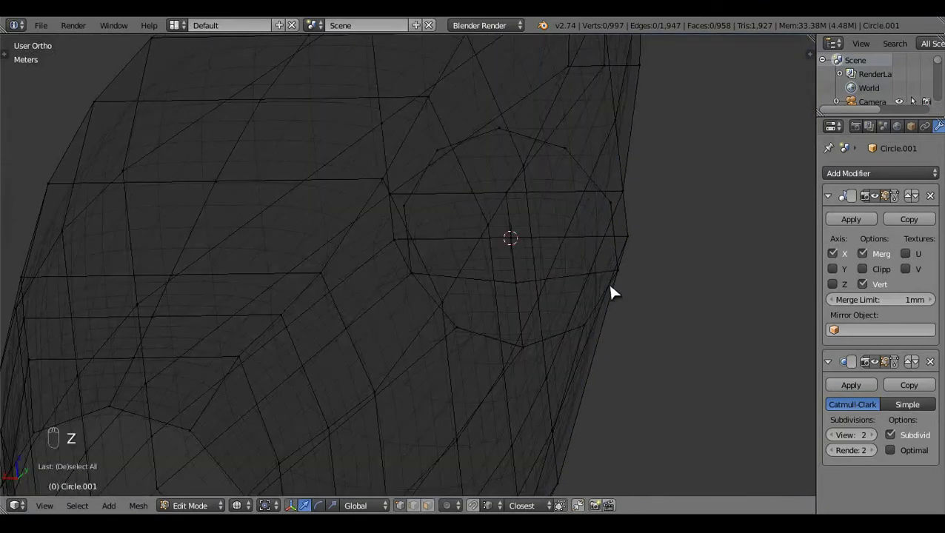
{"action": "middle_click_drag", "start_coordinate": [612, 291], "coordinate": [560, 370]}
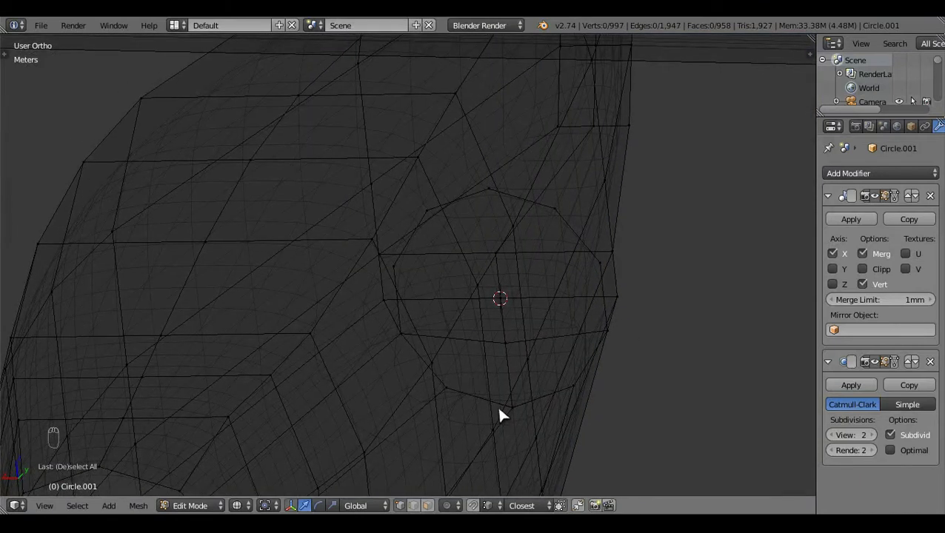
{"action": "mouse_move", "coordinate": [499, 411]}
{"action": "middle_mouse_down"}
{"action": "mouse_move", "coordinate": [588, 319]}
{"action": "mouse_move", "coordinate": [618, 360]}
{"action": "mouse_move", "coordinate": [460, 346]}
{"action": "mouse_move", "coordinate": [445, 358]}
{"action": "mouse_move", "coordinate": [580, 416]}
{"action": "mouse_move", "coordinate": [506, 194]}
{"action": "mouse_move", "coordinate": [525, 267]}
{"action": "mouse_move", "coordinate": [660, 333]}
{"action": "mouse_move", "coordinate": [665, 363]}
{"action": "mouse_move", "coordinate": [633, 359]}
{"action": "mouse_move", "coordinate": [374, 265]}
{"action": "mouse_move", "coordinate": [382, 246]}
{"action": "middle_mouse_up"}
{"action": "key", "text": "z"}
{"action": "left_click", "coordinate": [874, 362]}
{"action": "right_click", "coordinate": [625, 185]}
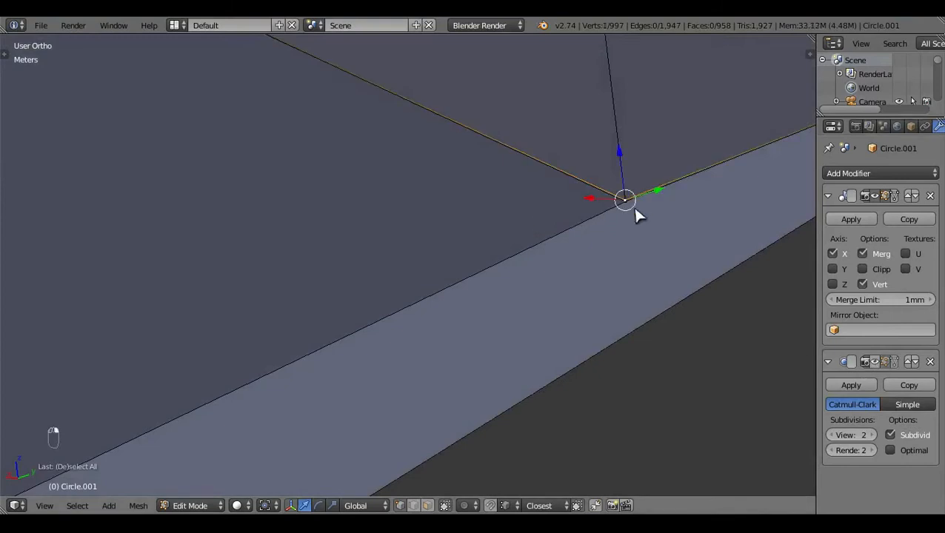
{"action": "key", "text": "alt+m"}
{"action": "key", "text": "a"}
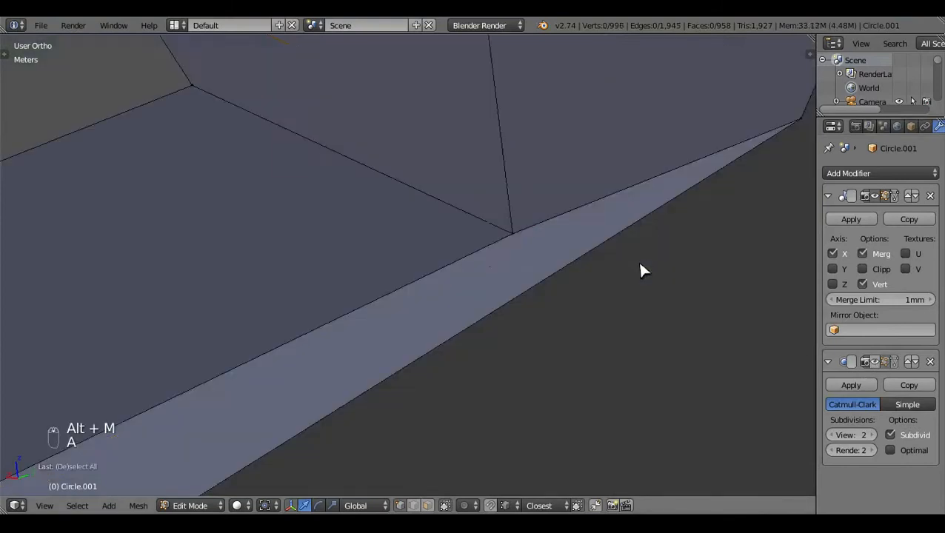
Step: Add an edge loop around the nacelle just ahead of the tail end
{"action": "scroll", "coordinate": [640, 263], "scroll_direction": "down", "scroll_amount": 11}
{"action": "middle_click_drag", "start_coordinate": [640, 263], "coordinate": [540, 301]}
{"action": "right_click", "coordinate": [374, 222]}
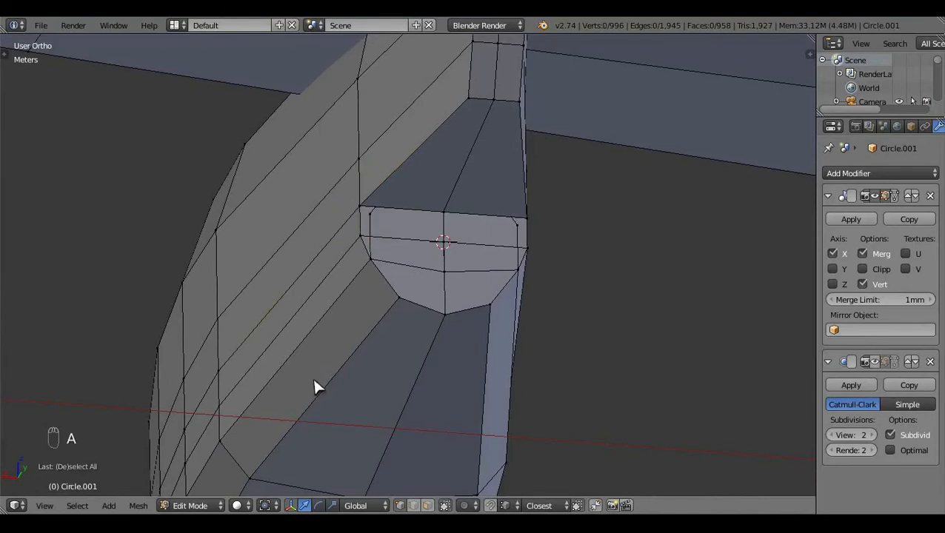
{"action": "key", "text": "ctrl+r"}
{"action": "left_click", "coordinate": [314, 386]}
Step: Merge the tail end's upper corner vertices on both sides with the nearest circle vertices
{"action": "right_click", "coordinate": [374, 219]}
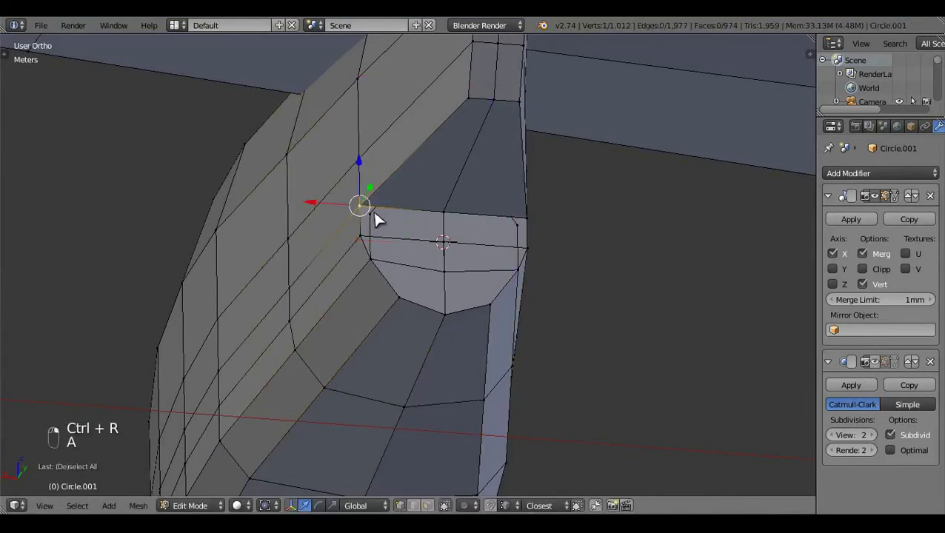
{"action": "key", "text": "alt+m"}
{"action": "left_click", "coordinate": [404, 235]}
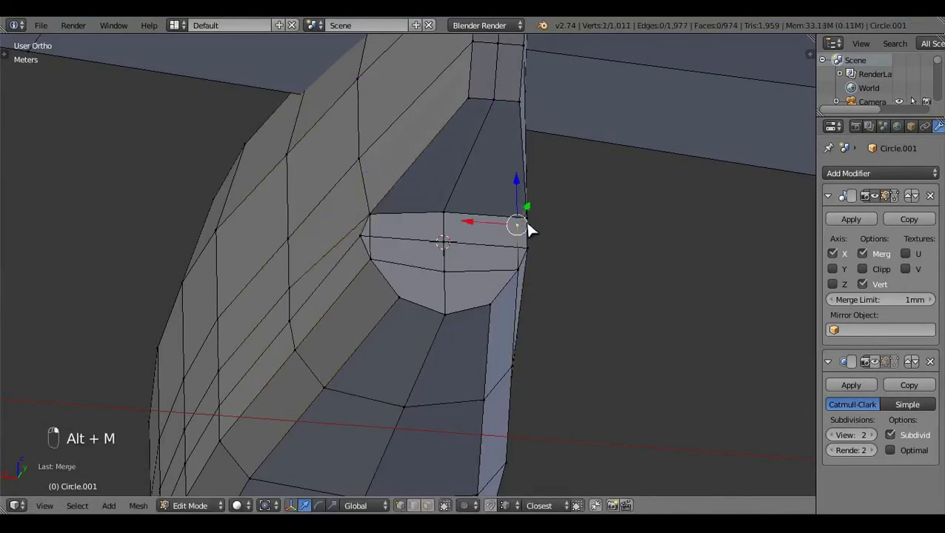
{"action": "key", "text": "alt+m"}
{"action": "left_click", "coordinate": [568, 264]}
{"action": "key", "text": "a"}
Step: Move the tail end's middle side vertices inward along X, snapping each to the circle vertex below it
{"action": "middle_click_drag", "start_coordinate": [568, 265], "coordinate": [602, 289]}
{"action": "middle_click_drag", "start_coordinate": [610, 323], "coordinate": [232, 353]}
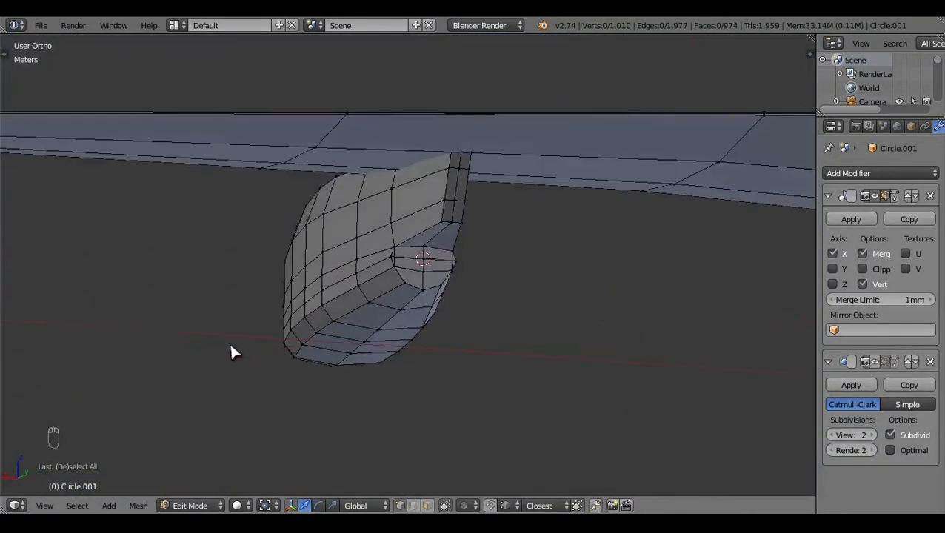
{"action": "scroll", "coordinate": [363, 253], "scroll_direction": "up", "scroll_amount": 5}
{"action": "right_click", "coordinate": [363, 244]}
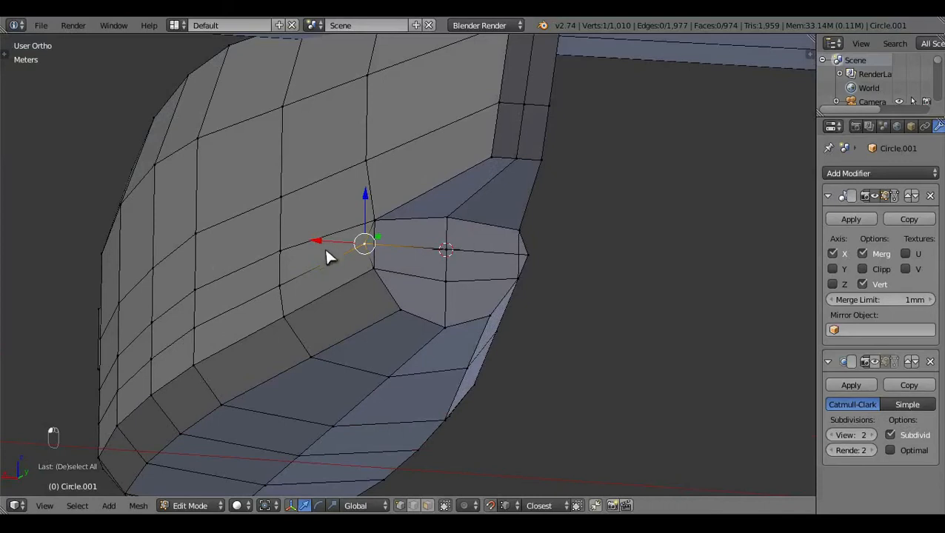
{"action": "left_click_drag", "start_coordinate": [322, 243], "coordinate": [376, 268]}
{"action": "left_click_drag", "start_coordinate": [518, 259], "coordinate": [533, 277]}
Step: Merge the tail end's top centre vertex with the circle's top vertex in wireframe
{"action": "key", "text": "z"}
{"action": "right_click", "coordinate": [449, 214]}
{"action": "right_click", "coordinate": [447, 170], "text": "shift"}
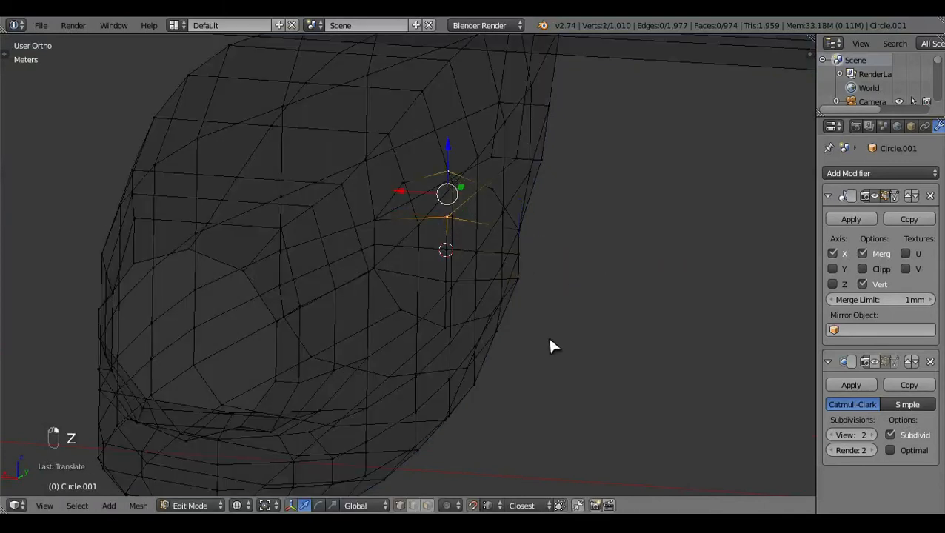
{"action": "key", "text": "alt+m"}
{"action": "left_click", "coordinate": [550, 339]}
Step: Examine the rounded tail end against the side-view blueprint and in solid shading
{"action": "key", "text": "KP_3"}
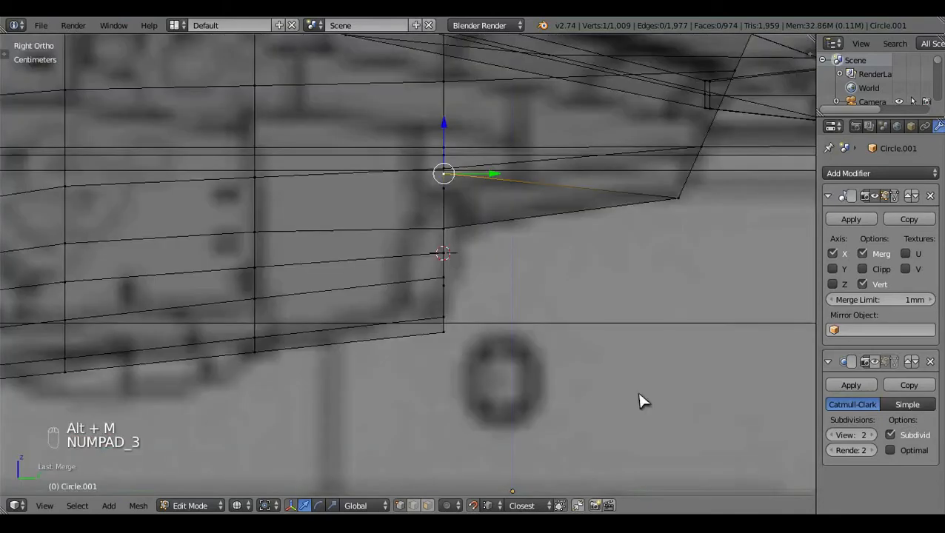
{"action": "key", "text": "a"}
{"action": "key", "text": "a"}
{"action": "scroll", "coordinate": [643, 399], "scroll_direction": "up", "scroll_amount": 3}
{"action": "key", "text": "z"}
{"action": "key", "text": "z"}
{"action": "key", "text": "z"}
{"action": "mouse_move", "coordinate": [663, 326]}
{"action": "middle_mouse_down"}
{"action": "mouse_move", "coordinate": [475, 224]}
{"action": "mouse_move", "coordinate": [557, 238]}
{"action": "mouse_move", "coordinate": [405, 265]}
{"action": "mouse_move", "coordinate": [523, 256]}
{"action": "middle_mouse_up"}
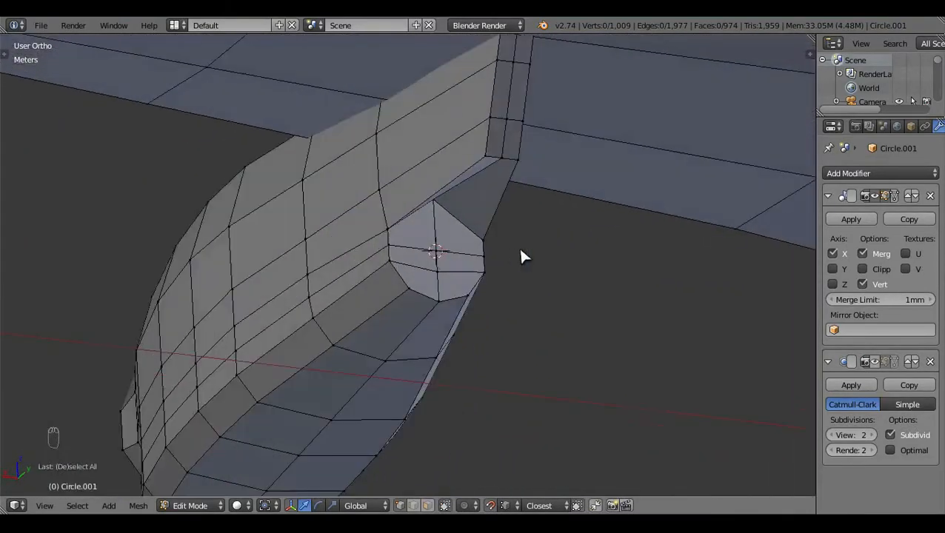
{"action": "scroll", "coordinate": [521, 257], "scroll_direction": "up", "scroll_amount": 2}
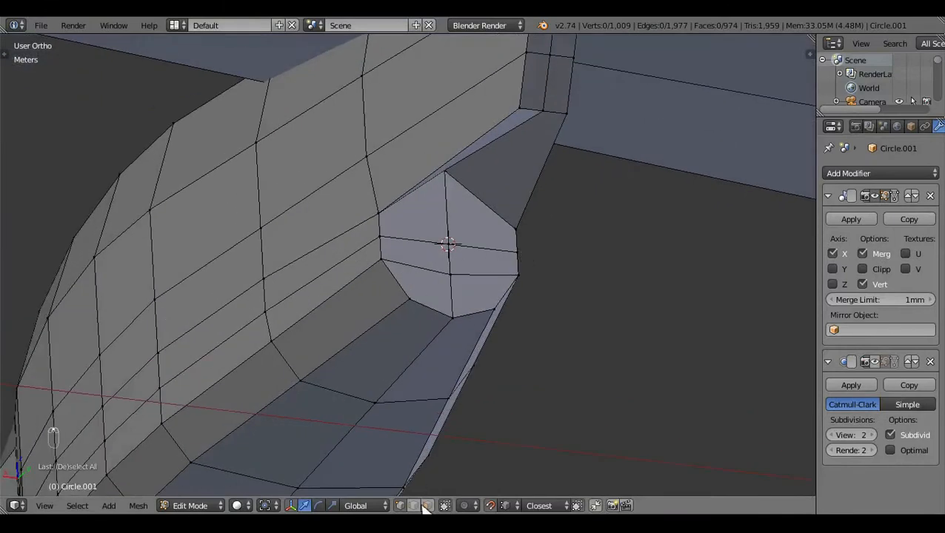
Step: Select the three edges running from the circle's upper side vertex on each side and delete them
{"action": "right_click", "coordinate": [372, 191]}
{"action": "right_click", "coordinate": [349, 230], "text": "shift"}
{"action": "middle_click_drag", "start_coordinate": [685, 244], "coordinate": [557, 204]}
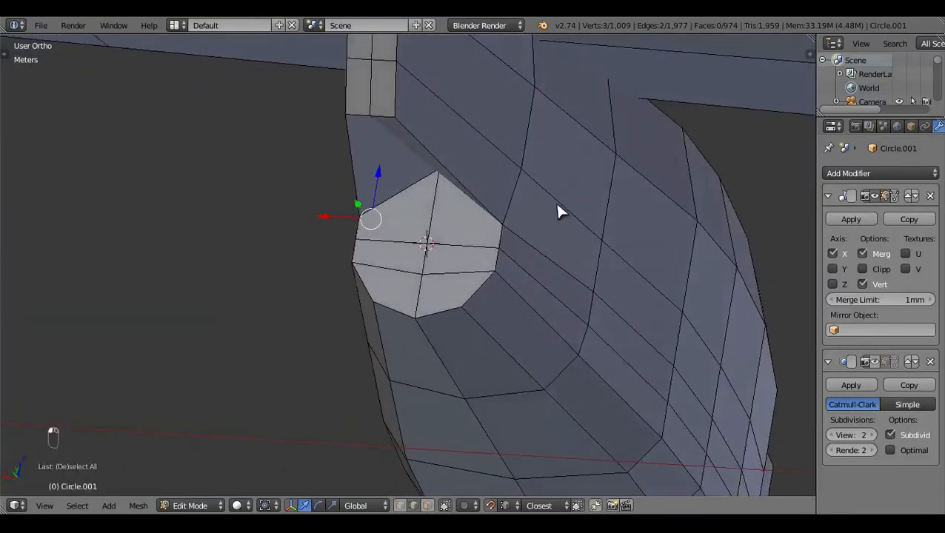
{"action": "key", "text": "ctrl+z"}
{"action": "right_click", "coordinate": [514, 207], "text": "shift"}
{"action": "right_click", "coordinate": [529, 246], "text": "shift"}
{"action": "middle_click_drag", "start_coordinate": [375, 291], "coordinate": [475, 279]}
{"action": "key", "text": "x"}
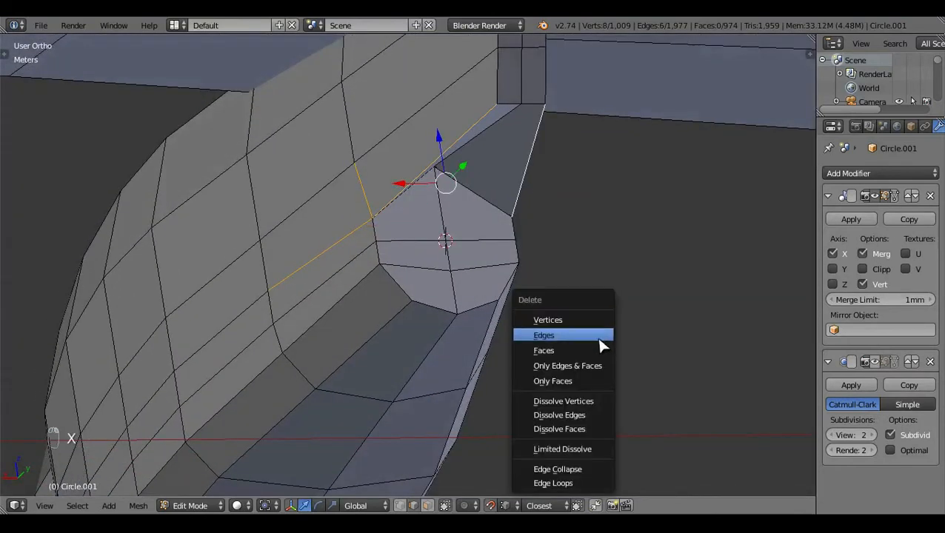
{"action": "left_click", "coordinate": [597, 334]}
Step: Fill two faces between the nacelle's side panel and the tail circle's upper side
{"action": "middle_click_drag", "start_coordinate": [597, 335], "coordinate": [649, 357]}
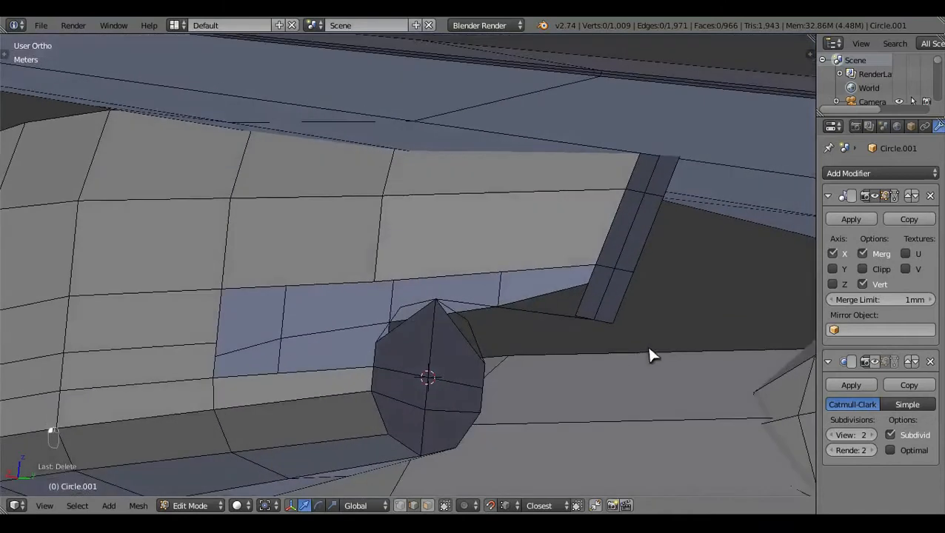
{"action": "left_click", "coordinate": [394, 320]}
{"action": "left_click", "coordinate": [219, 317], "text": "shift"}
{"action": "key", "text": "f"}
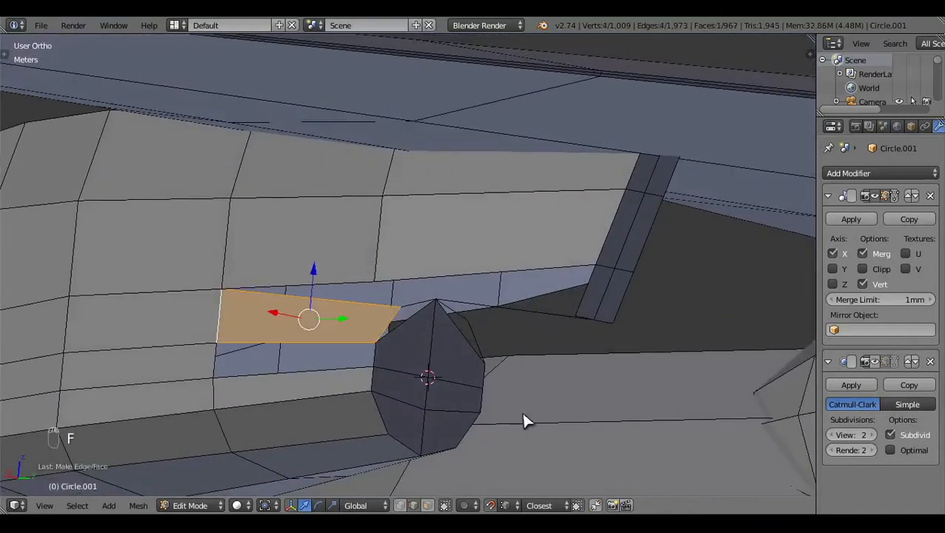
{"action": "key", "text": "a"}
{"action": "key", "text": "f"}
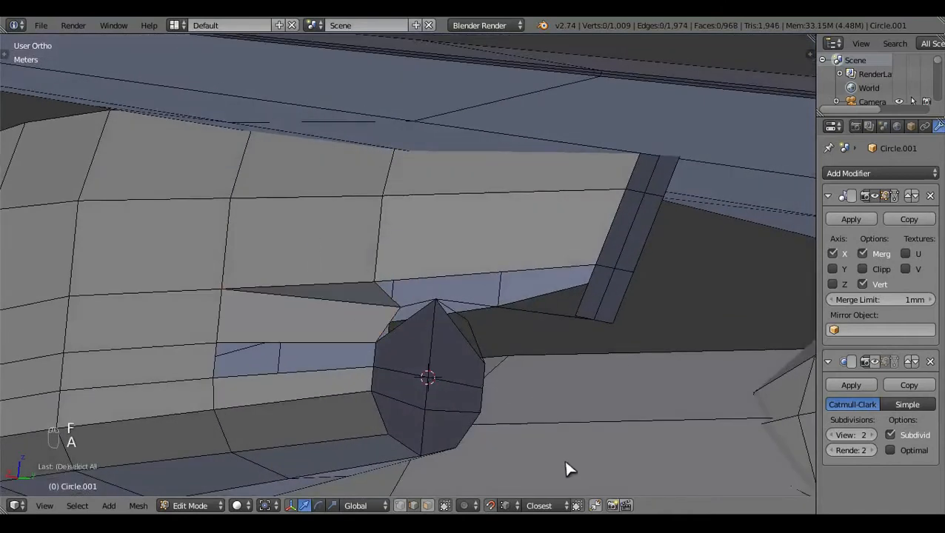
{"action": "key", "text": "a"}
Step: Examine the tail end's shape against the side-view blueprint in wireframe and in solid shading
{"action": "middle_click_drag", "start_coordinate": [564, 461], "coordinate": [523, 308]}
{"action": "key", "text": "KP_3"}
{"action": "key", "text": "z"}
{"action": "key", "text": "z"}
{"action": "key", "text": "z"}
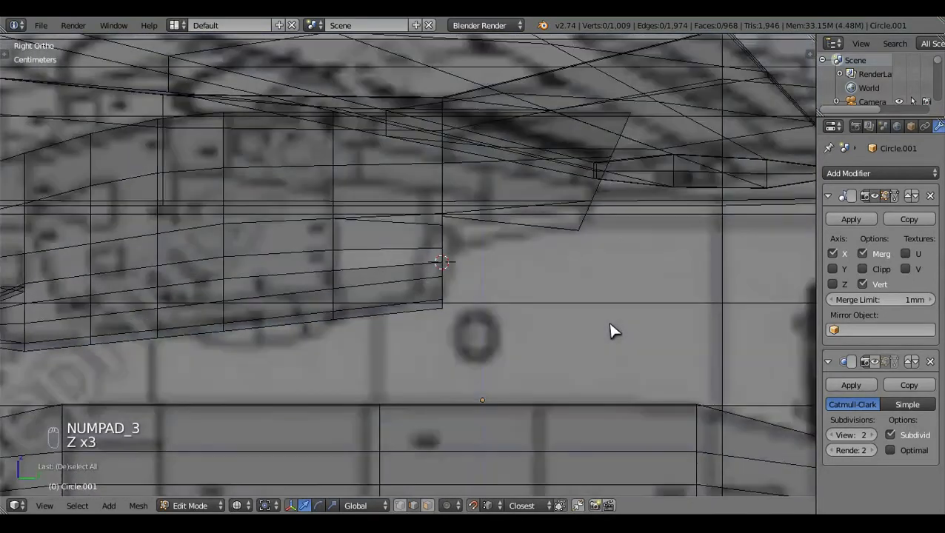
{"action": "key", "text": "z"}
{"action": "mouse_move", "coordinate": [590, 346]}
{"action": "middle_mouse_down"}
{"action": "mouse_move", "coordinate": [489, 327]}
{"action": "mouse_move", "coordinate": [495, 348]}
{"action": "mouse_move", "coordinate": [463, 291]}
{"action": "mouse_move", "coordinate": [462, 245]}
{"action": "mouse_move", "coordinate": [423, 266]}
{"action": "mouse_move", "coordinate": [482, 307]}
{"action": "middle_mouse_up"}
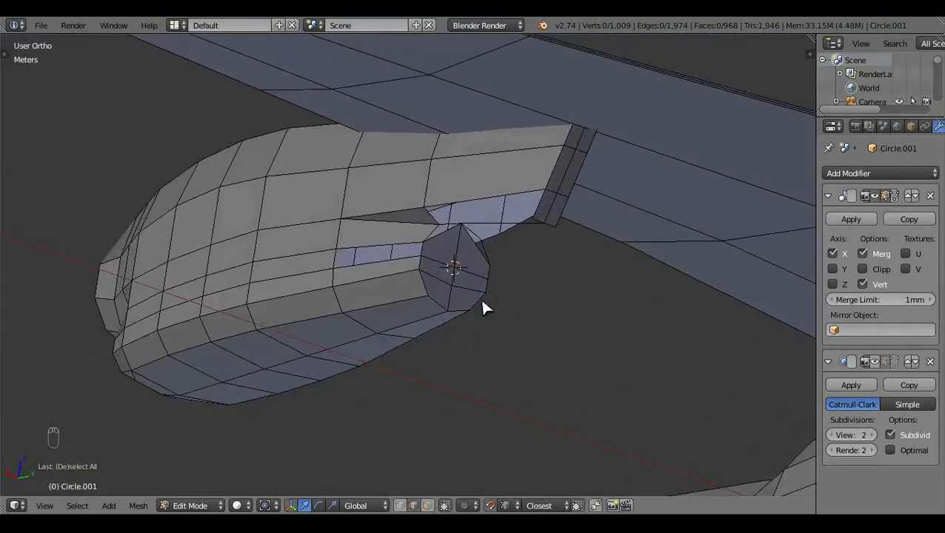
{"action": "key", "text": "KP_2"}
Step: Add a 12-vertex circle at the tail end's centre in the side view and rotate it 90 degrees to stand upright
{"action": "key", "text": "KP_3"}
{"action": "left_click", "coordinate": [109, 506]}
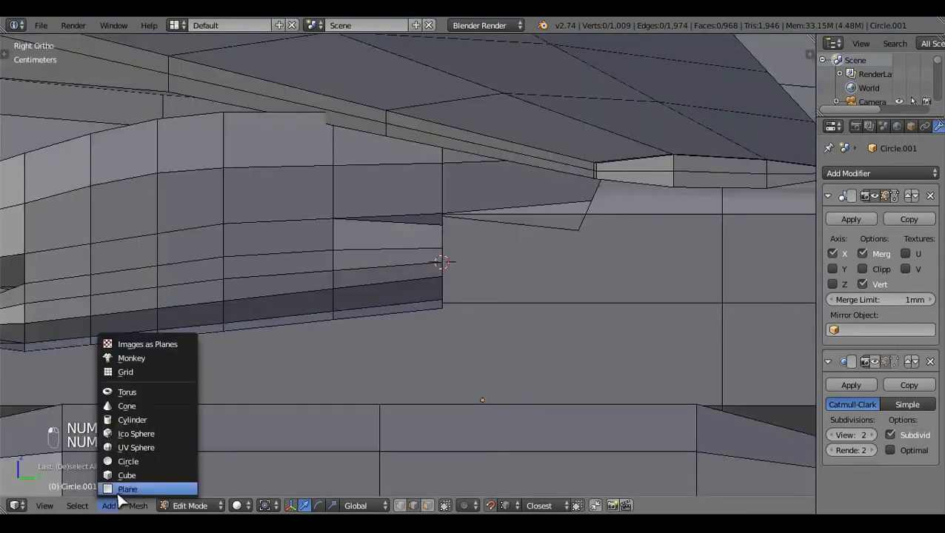
{"action": "left_click", "coordinate": [133, 459]}
{"action": "key", "text": "t"}
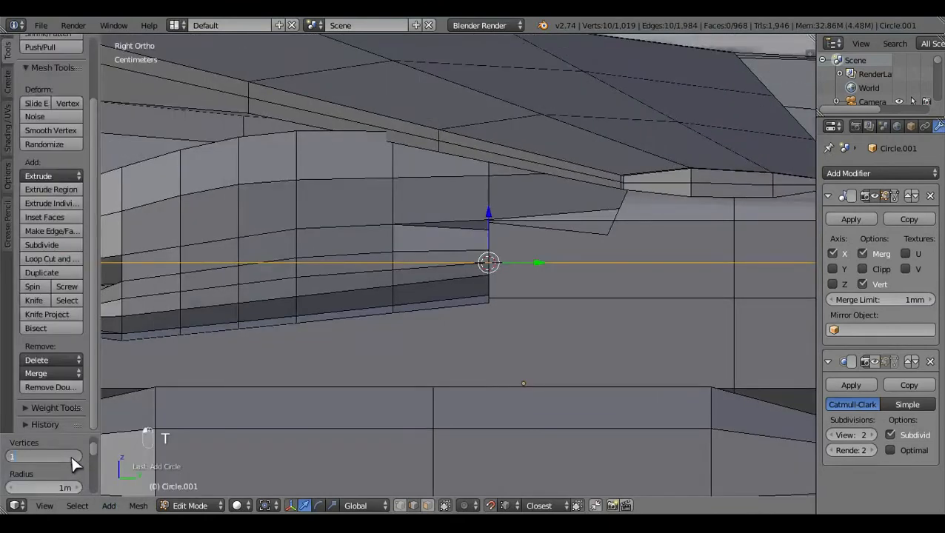
{"action": "key", "text": "r"}
{"action": "right_click", "coordinate": [410, 399]}
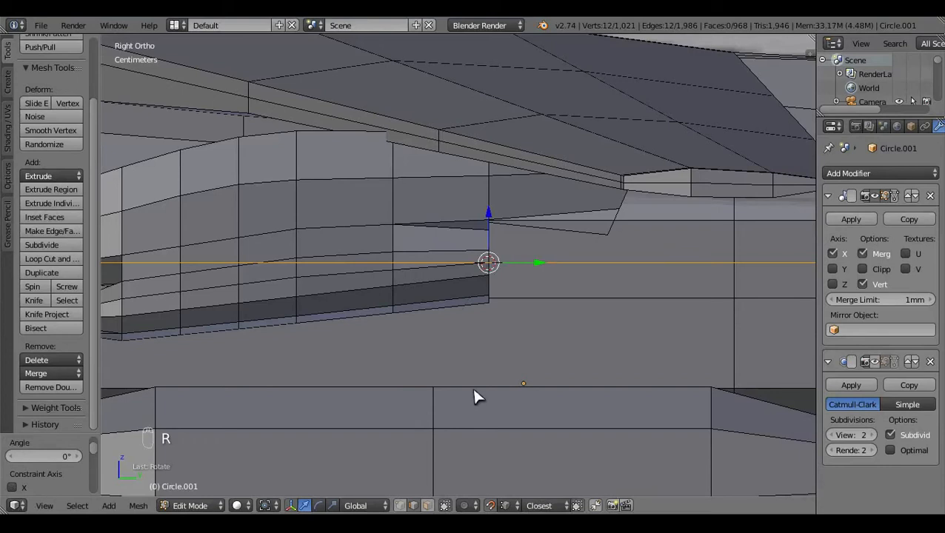
{"action": "type", "text": "tr90"}
{"action": "key", "text": "Return"}
Step: Scale the new circle down in the side view until it matches the tail end's height
{"action": "key", "text": "s"}
{"action": "left_click", "coordinate": [625, 351]}
{"action": "left_click", "coordinate": [603, 339]}
{"action": "key", "text": "s"}
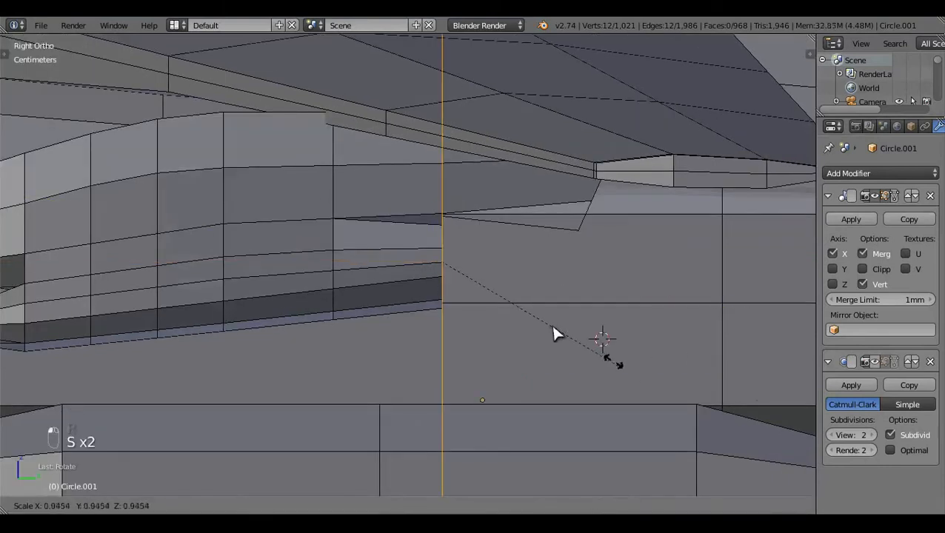
{"action": "left_click", "coordinate": [518, 326]}
{"action": "key", "text": "s"}
{"action": "right_click", "coordinate": [476, 295]}
{"action": "key", "text": "s"}
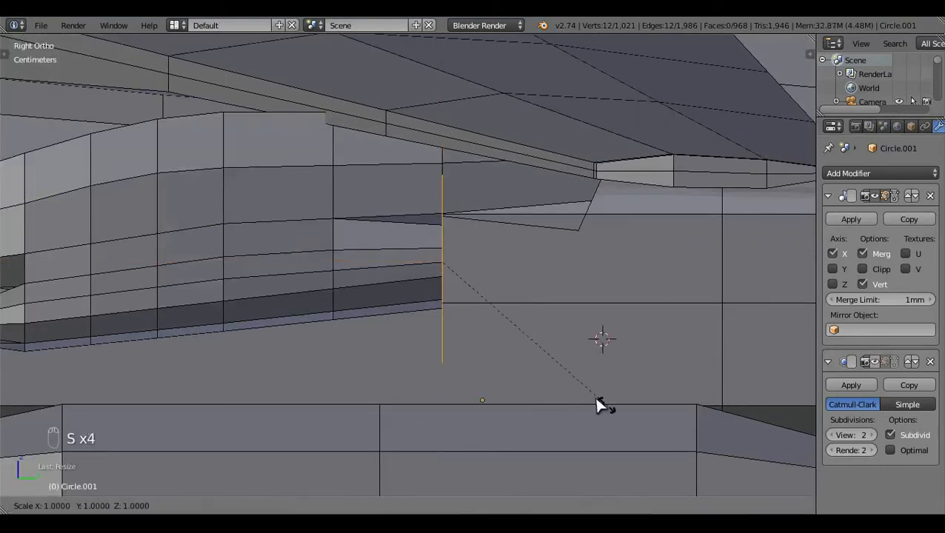
{"action": "right_click", "coordinate": [552, 363]}
{"action": "key", "text": "z"}
{"action": "key", "text": "s"}
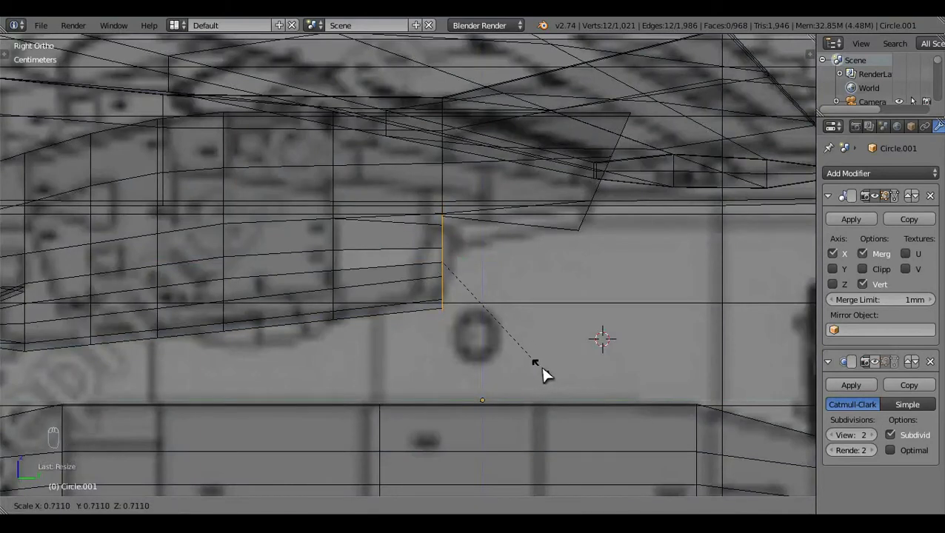
{"action": "left_click", "coordinate": [543, 368]}
{"action": "key", "text": "z"}
{"action": "key", "text": "a"}
Step: Merge the tail end's bottom centre vertex and the lower vertices on one side into the matching new circle vertices
{"action": "scroll", "coordinate": [611, 250], "scroll_direction": "up", "scroll_amount": 3}
{"action": "middle_click_drag", "start_coordinate": [659, 247], "coordinate": [557, 354]}
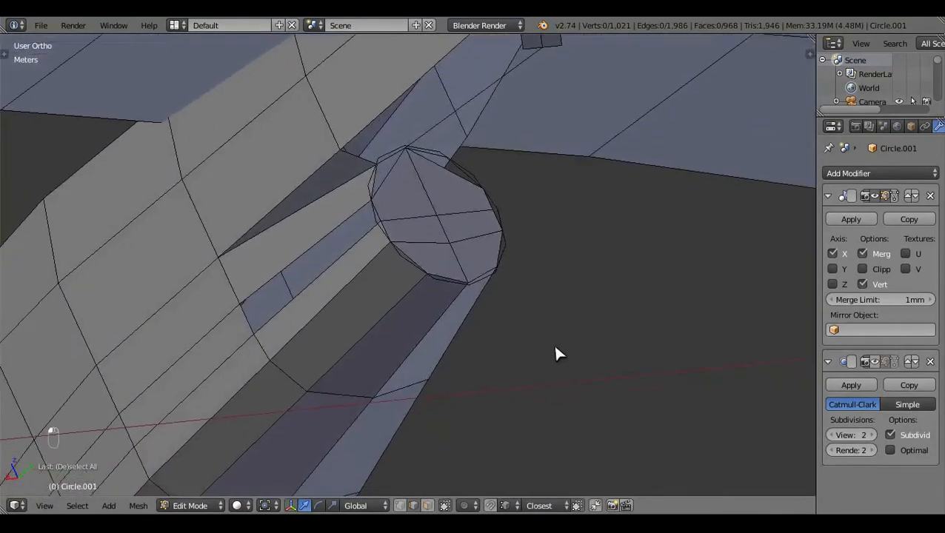
{"action": "scroll", "coordinate": [557, 354], "scroll_direction": "up", "scroll_amount": 2}
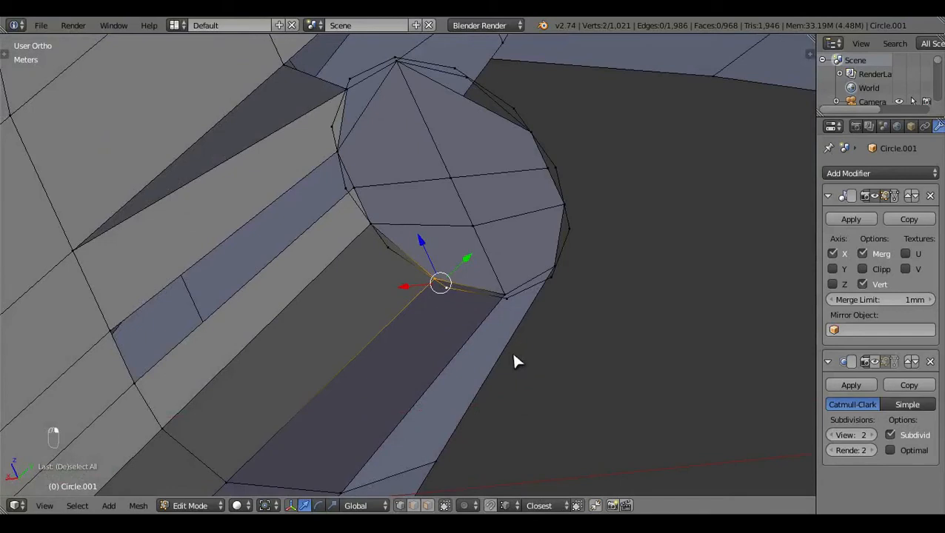
{"action": "key", "text": "alt+m"}
{"action": "left_click", "coordinate": [510, 319]}
{"action": "key", "text": "alt+m"}
{"action": "left_click", "coordinate": [571, 323]}
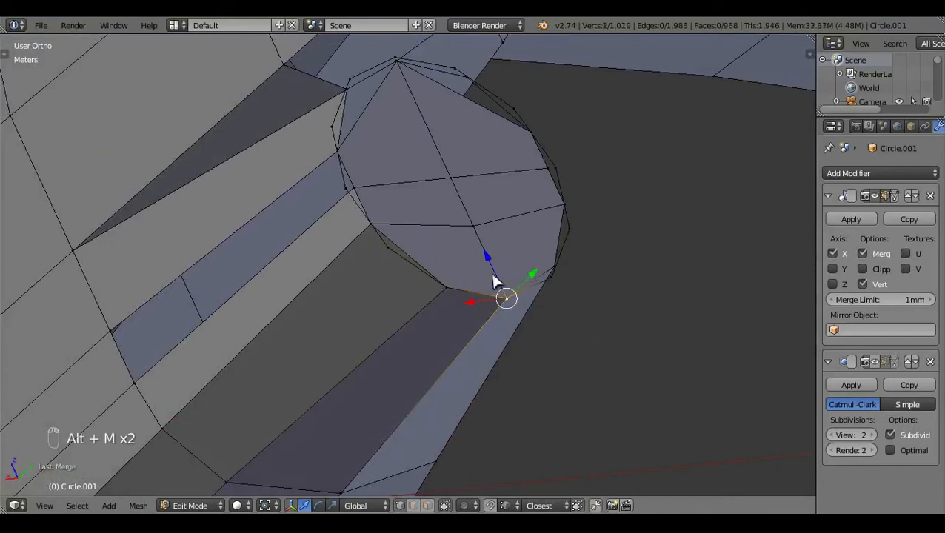
{"action": "right_click", "coordinate": [377, 230]}
{"action": "key", "text": "alt+m"}
{"action": "left_click", "coordinate": [441, 254]}
Step: Merge the middle and upper vertices on the same side of the tail end into the matching circle vertices
{"action": "middle_click_drag", "start_coordinate": [579, 246], "coordinate": [619, 288], "text": "shift"}
{"action": "right_click", "coordinate": [399, 232]}
{"action": "right_click", "coordinate": [388, 230], "text": "shift"}
{"action": "key", "text": "alt+m"}
{"action": "left_click", "coordinate": [474, 238]}
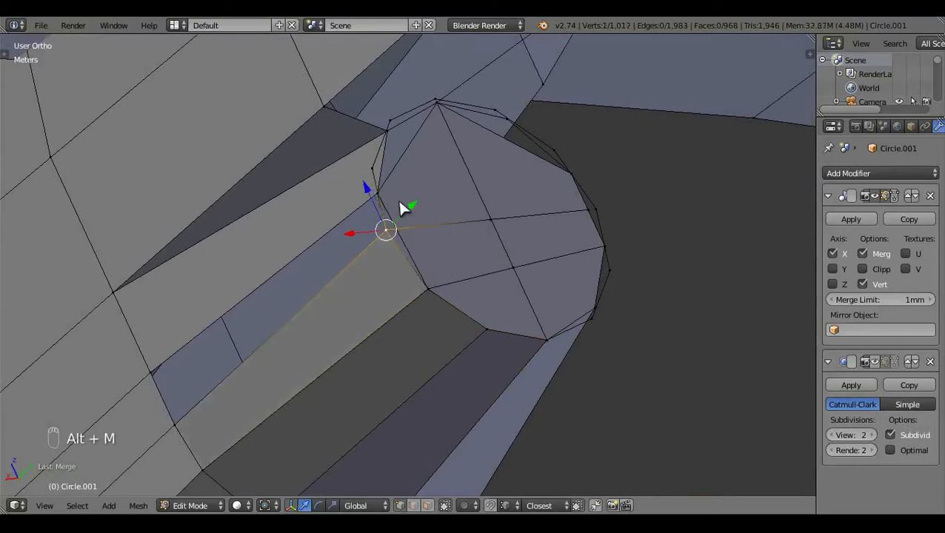
{"action": "key", "text": "alt+m"}
{"action": "left_click", "coordinate": [492, 241]}
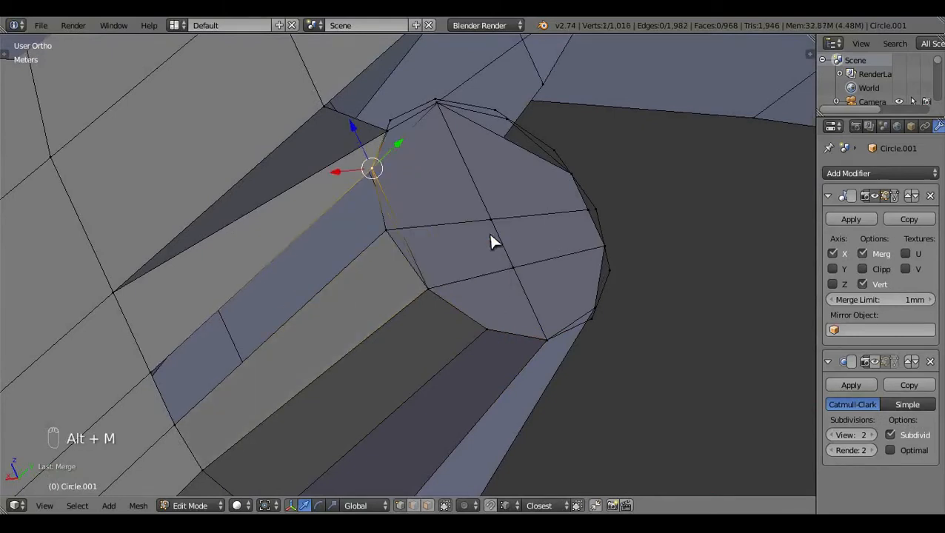
{"action": "key", "text": "a"}
{"action": "middle_click_drag", "start_coordinate": [492, 241], "coordinate": [580, 303]}
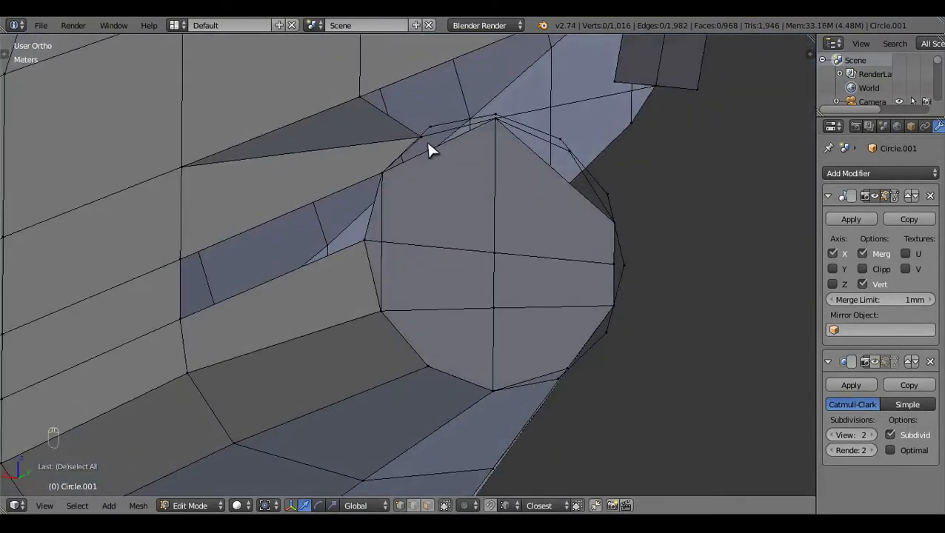
{"action": "key", "text": "alt+m"}
{"action": "left_click", "coordinate": [528, 251]}
{"action": "key", "text": "a"}
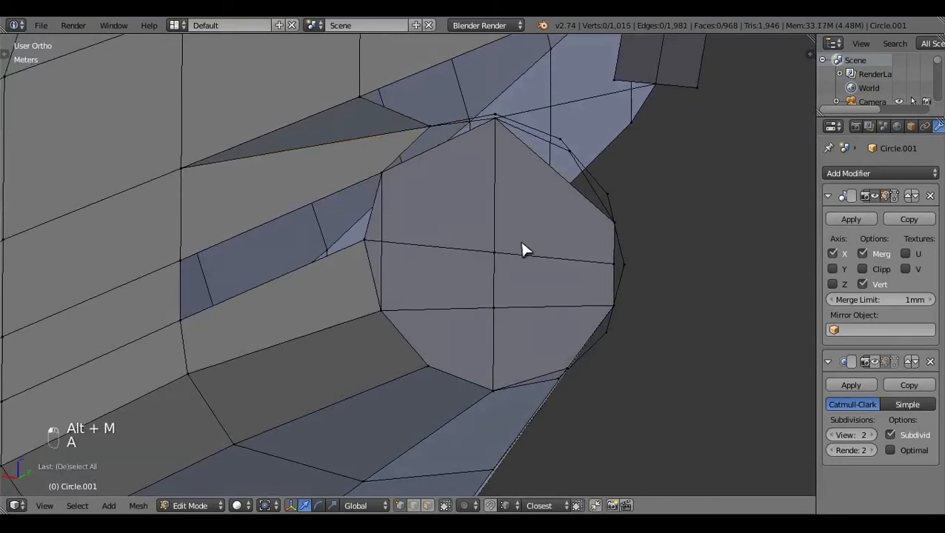
Step: Delete the leftover upright edge inside the circle on the merged side of the tail end
{"action": "middle_click_drag", "start_coordinate": [523, 251], "coordinate": [469, 225]}
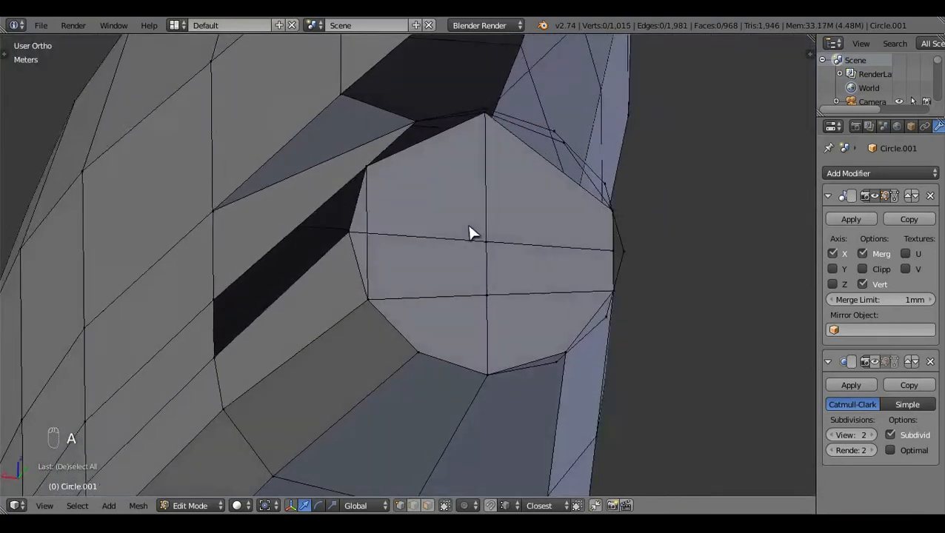
{"action": "right_click", "coordinate": [365, 189]}
{"action": "key", "text": "x"}
{"action": "left_click", "coordinate": [386, 266]}
{"action": "middle_click_drag", "start_coordinate": [469, 287], "coordinate": [519, 280]}
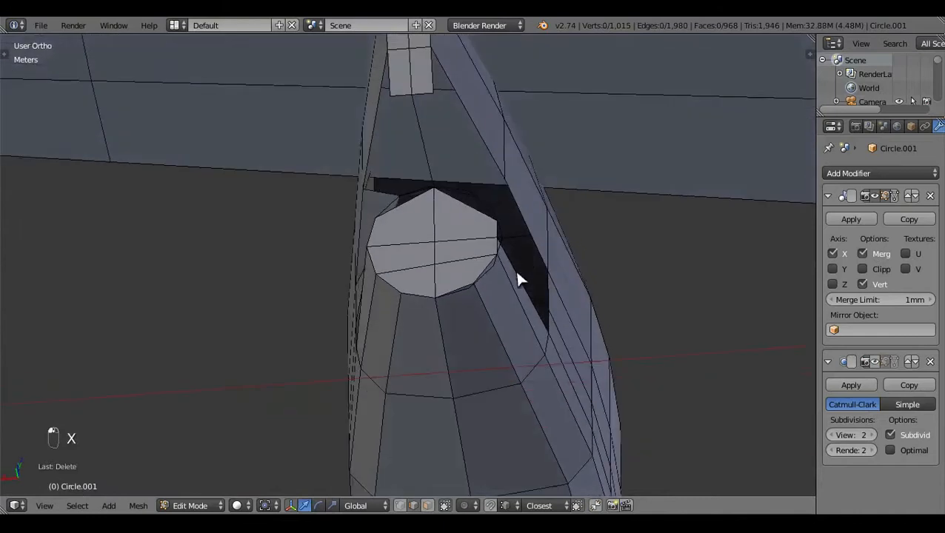
Step: Merge the two lower vertices on the opposite side of the tail end into the matching circle vertices
{"action": "scroll", "coordinate": [516, 272], "scroll_direction": "up", "scroll_amount": 1}
{"action": "left_click", "coordinate": [401, 504]}
{"action": "scroll", "coordinate": [525, 291], "scroll_direction": "up", "scroll_amount": 2}
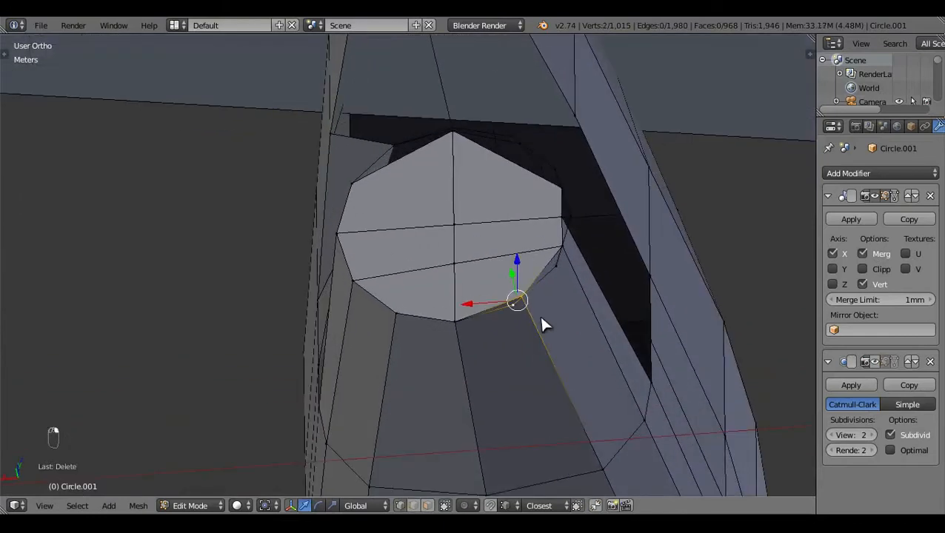
{"action": "key", "text": "alt+m"}
{"action": "left_click", "coordinate": [561, 276]}
{"action": "right_click", "coordinate": [559, 270], "text": "shift"}
{"action": "key", "text": "alt+m"}
{"action": "left_click", "coordinate": [587, 300]}
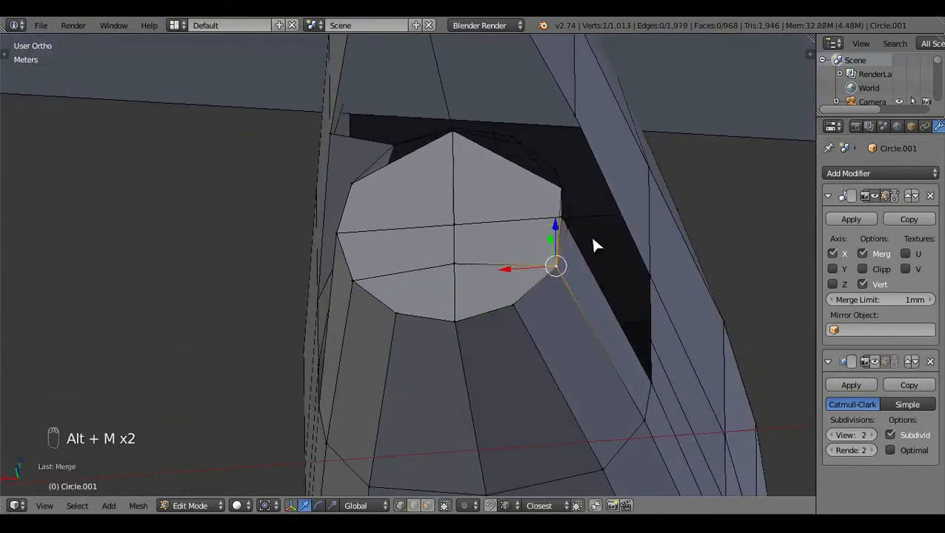
Step: Merge the opposite side's middle and upper tail vertices into the matching circle vertices
{"action": "right_click", "coordinate": [566, 220]}
{"action": "right_click", "coordinate": [581, 213], "text": "shift"}
{"action": "key", "text": "alt+m"}
{"action": "left_click", "coordinate": [597, 255]}
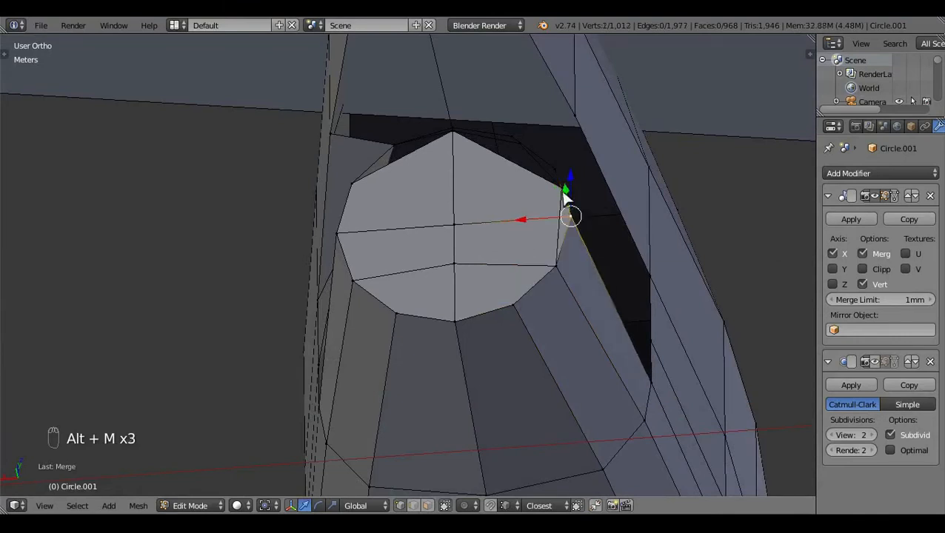
{"action": "right_click", "coordinate": [563, 190]}
{"action": "right_click", "coordinate": [556, 170], "text": "shift"}
{"action": "key", "text": "alt+m"}
{"action": "left_click", "coordinate": [597, 252]}
{"action": "middle_click_drag", "start_coordinate": [481, 231], "coordinate": [537, 185]}
{"action": "key", "text": "alt+m"}
{"action": "left_click", "coordinate": [590, 262]}
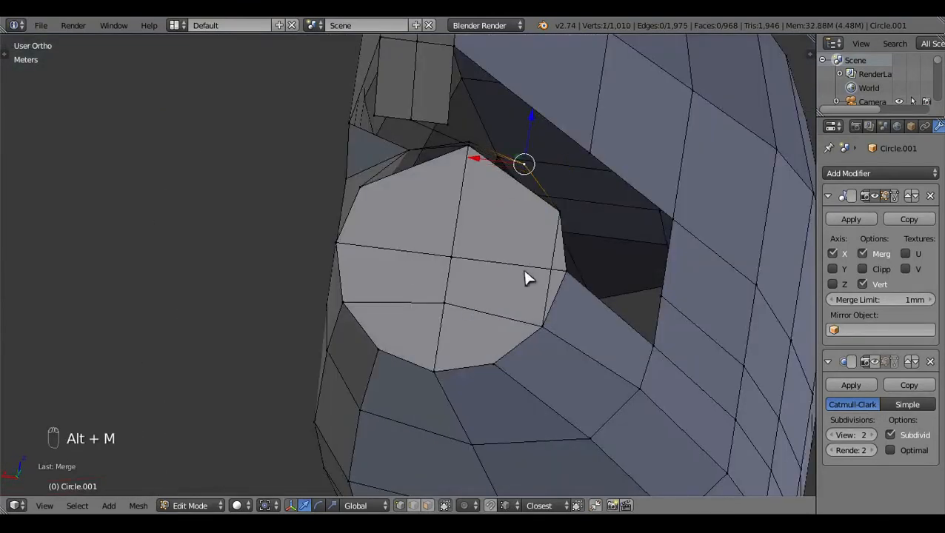
Step: Delete the leftover upright edge inside the circle on the opposite side of the tail end
{"action": "middle_click_drag", "start_coordinate": [525, 276], "coordinate": [457, 259]}
{"action": "right_click", "coordinate": [561, 264]}
{"action": "key", "text": "x"}
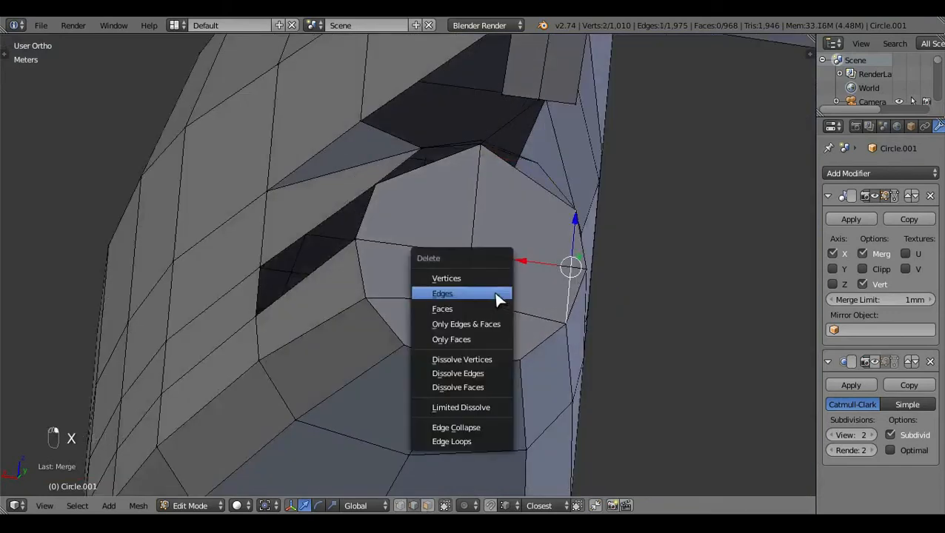
{"action": "left_click", "coordinate": [498, 296]}
Step: Merge the tail end's top centre vertex with the circle's top vertex
{"action": "middle_click_drag", "start_coordinate": [498, 296], "coordinate": [474, 333]}
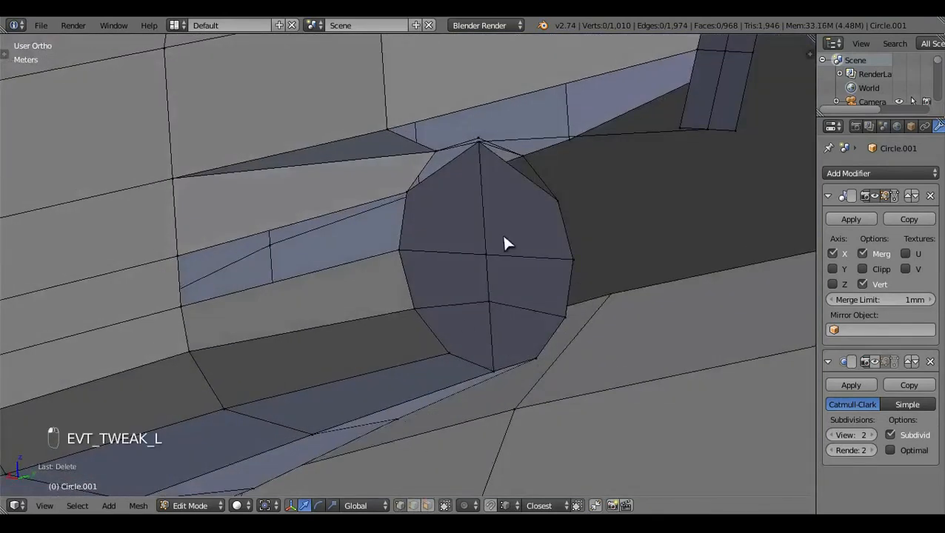
{"action": "key", "text": "alt+m"}
{"action": "left_click", "coordinate": [545, 231]}
Step: Delete the old edges across the tail cap and its remaining centre edges, leaving the circular end open
{"action": "middle_click_drag", "start_coordinate": [545, 231], "coordinate": [316, 279]}
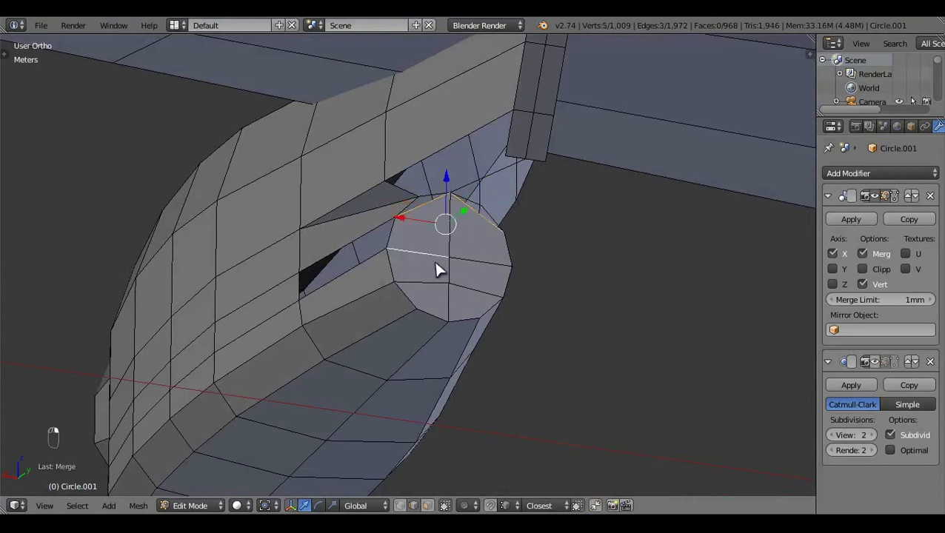
{"action": "key", "text": "x"}
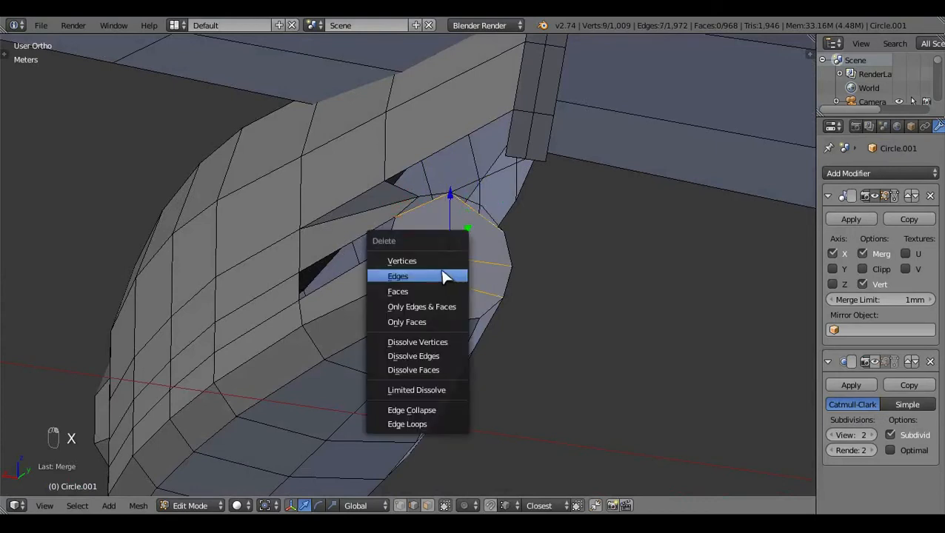
{"action": "left_click", "coordinate": [448, 276]}
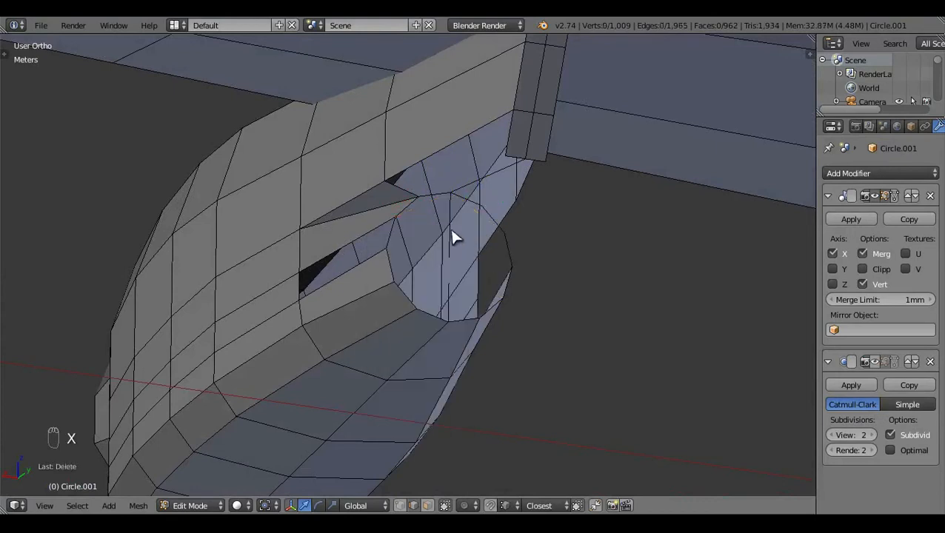
{"action": "key", "text": "x"}
{"action": "left_click", "coordinate": [453, 308]}
Step: Fill the gap between the circle's side edges and the opposite nacelle side panel with two faces
{"action": "middle_click_drag", "start_coordinate": [454, 309], "coordinate": [447, 283]}
{"action": "right_click", "coordinate": [449, 282]}
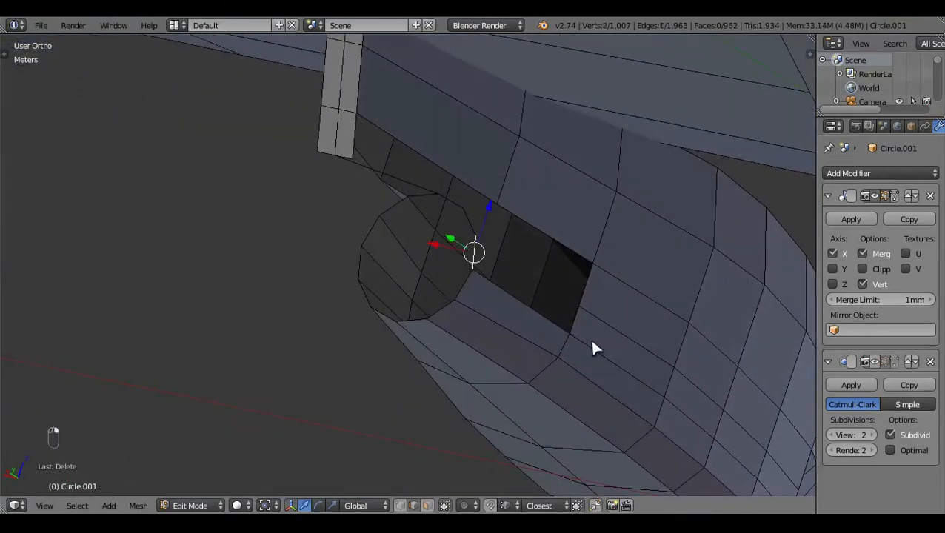
{"action": "right_click", "coordinate": [578, 321], "text": "shift"}
{"action": "key", "text": "f"}
{"action": "right_click", "coordinate": [472, 223]}
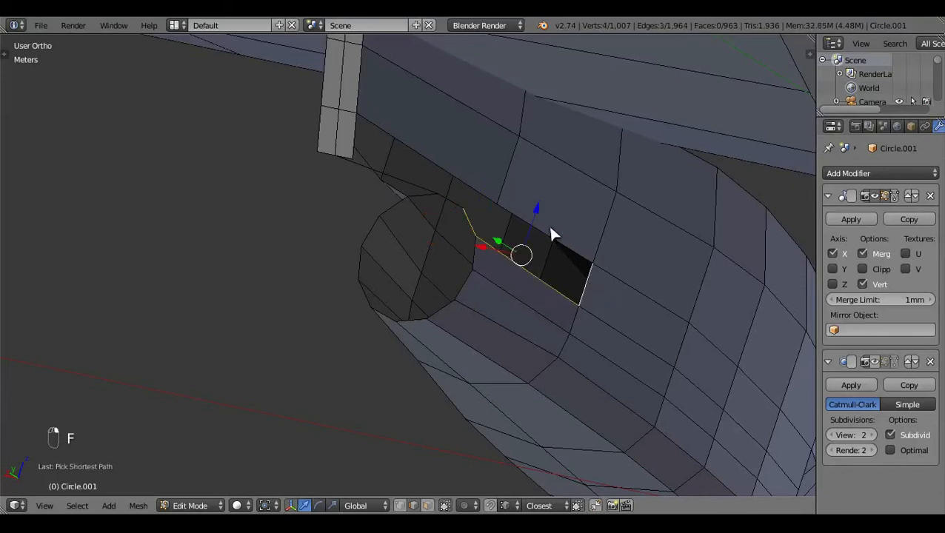
{"action": "key", "text": "f"}
{"action": "key", "text": "a"}
Step: Cut an edge with the Knife across the new upper face, from the side panel's vertex to the circle's upper side vertex
{"action": "middle_click_drag", "start_coordinate": [517, 217], "coordinate": [369, 251]}
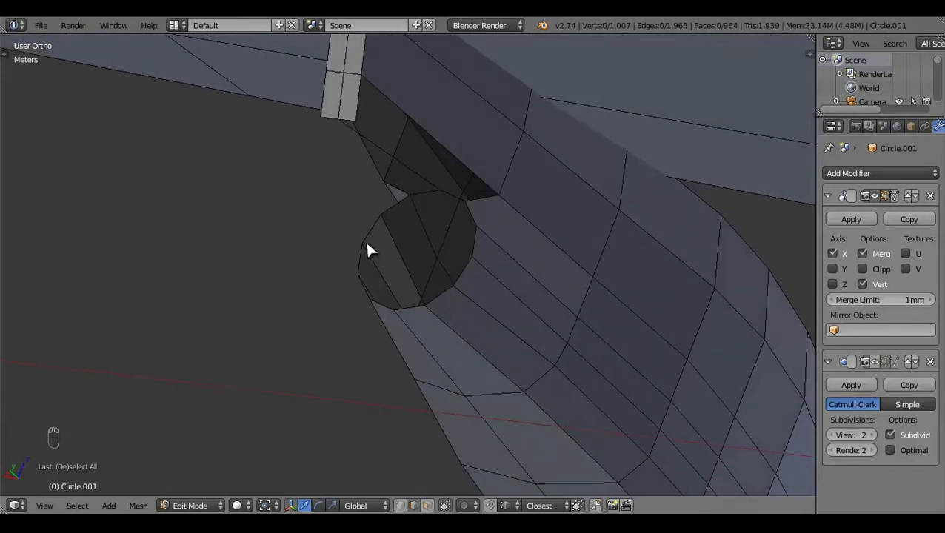
{"action": "key", "text": "k"}
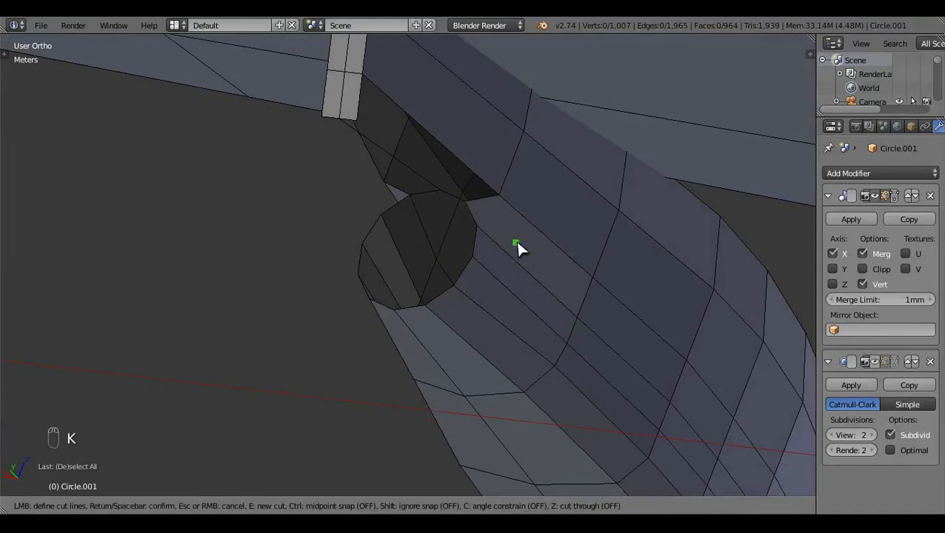
{"action": "middle_click_drag", "start_coordinate": [517, 249], "coordinate": [585, 214]}
{"action": "left_click", "coordinate": [591, 231]}
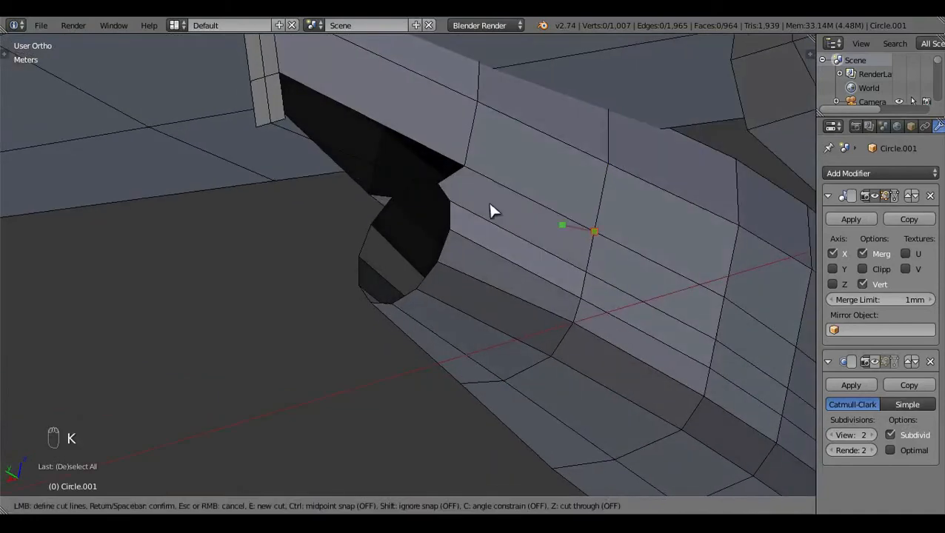
{"action": "left_click", "coordinate": [439, 184]}
{"action": "key", "text": "Return"}
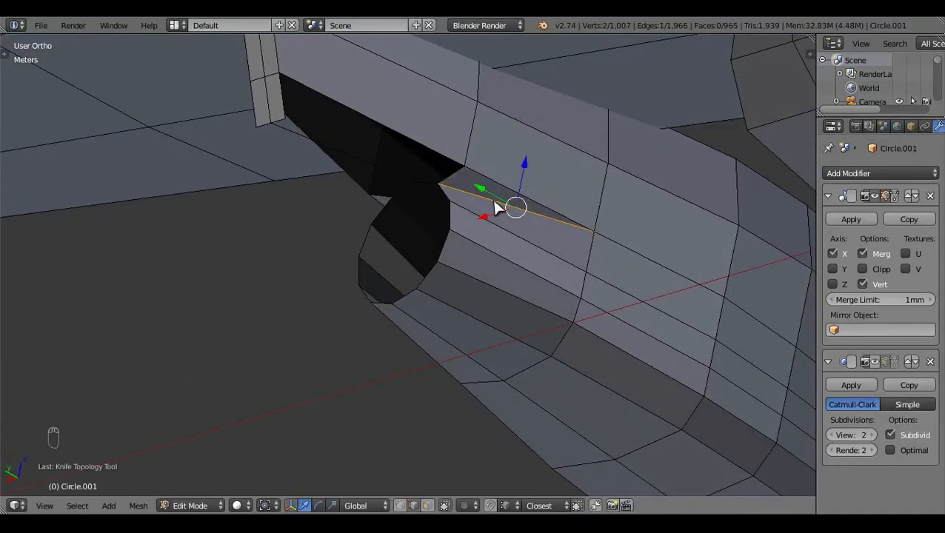
Step: Fill the gap between the tail strip's lower edge, the circle's upper edge and the adjacent side panel with two faces
{"action": "key", "text": "a"}
{"action": "middle_click_drag", "start_coordinate": [506, 207], "coordinate": [417, 296]}
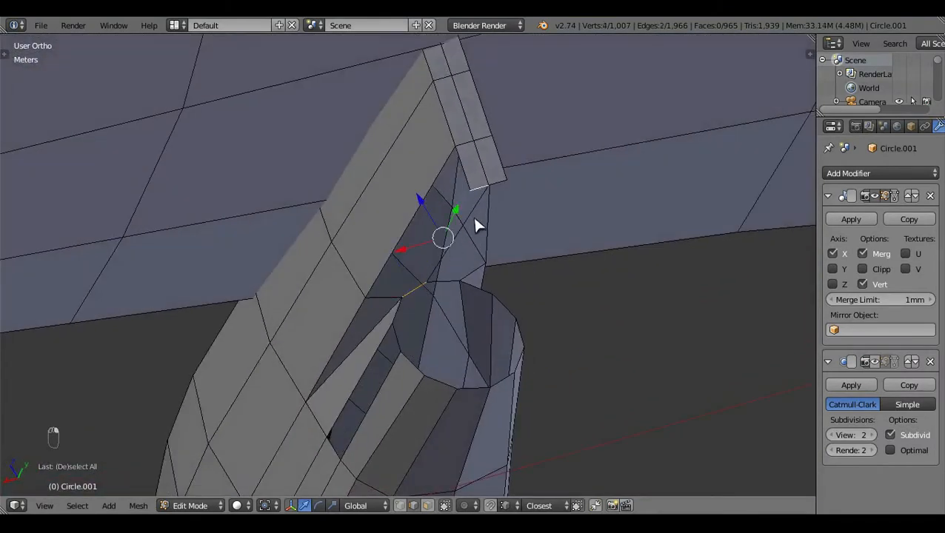
{"action": "key", "text": "f"}
{"action": "key", "text": "f"}
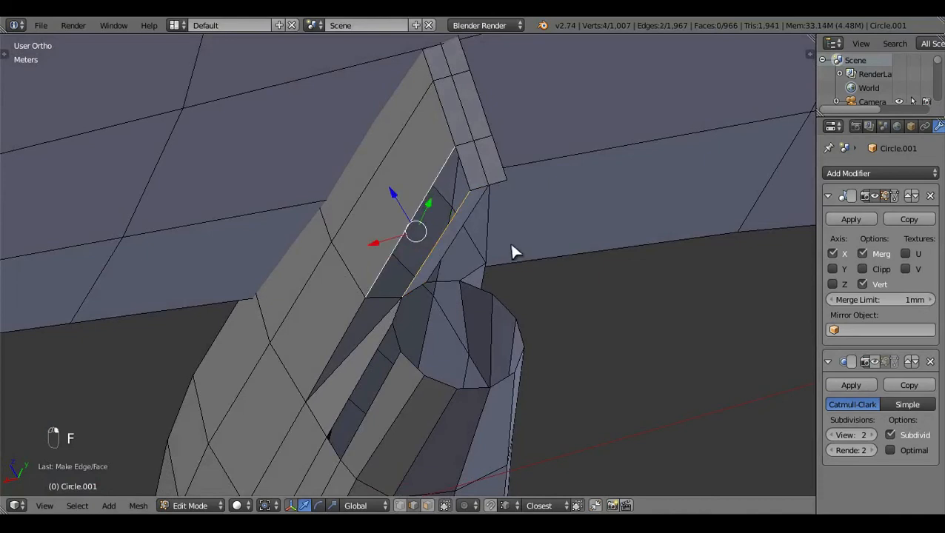
{"action": "key", "text": "a"}
Step: Fill the matching gap on the other side of the tail strip, above the circle, with two faces
{"action": "middle_click_drag", "start_coordinate": [558, 220], "coordinate": [491, 202]}
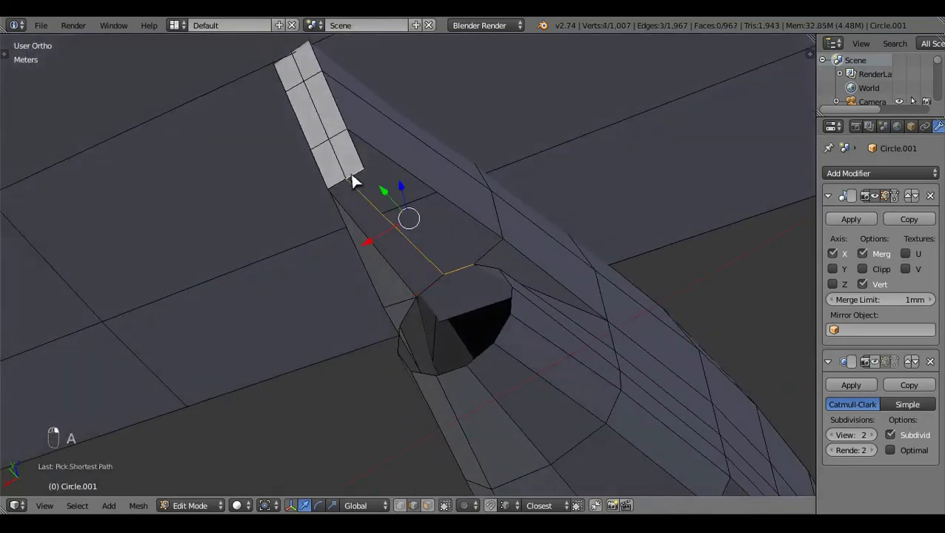
{"action": "key", "text": "f"}
{"action": "right_click", "coordinate": [427, 217]}
{"action": "right_click", "coordinate": [420, 179], "text": "shift"}
{"action": "key", "text": "f"}
{"action": "key", "text": "a"}
Step: Fill the remaining side gap beside the circular opening with a face and show the nacelle with subdivision smoothing
{"action": "middle_click_drag", "start_coordinate": [495, 235], "coordinate": [489, 330]}
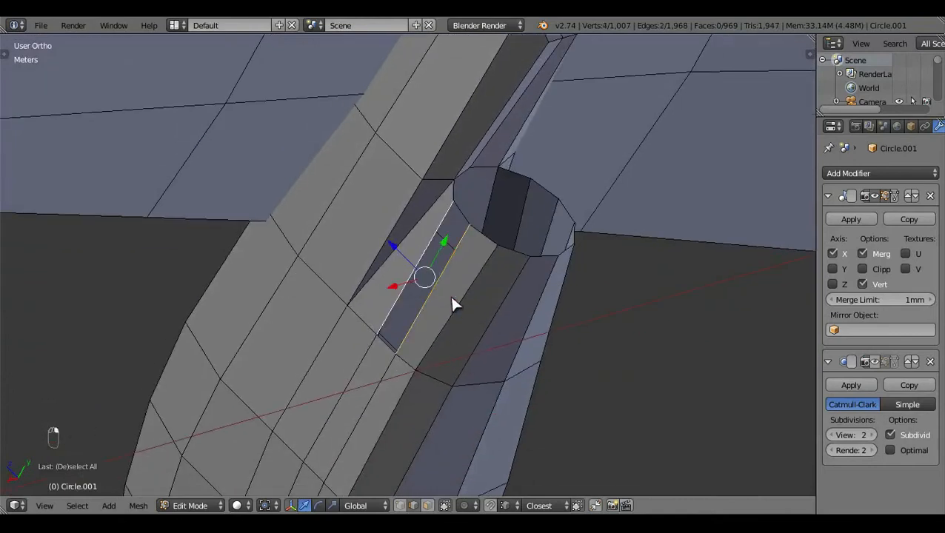
{"action": "key", "text": "f"}
{"action": "key", "text": "a"}
{"action": "middle_click_drag", "start_coordinate": [559, 310], "coordinate": [316, 209]}
{"action": "scroll", "coordinate": [652, 404], "scroll_direction": "down", "scroll_amount": 5}
{"action": "key", "text": "Tab"}
{"action": "scroll", "coordinate": [605, 274], "scroll_direction": "up", "scroll_amount": 5}
{"action": "key", "text": "Tab"}
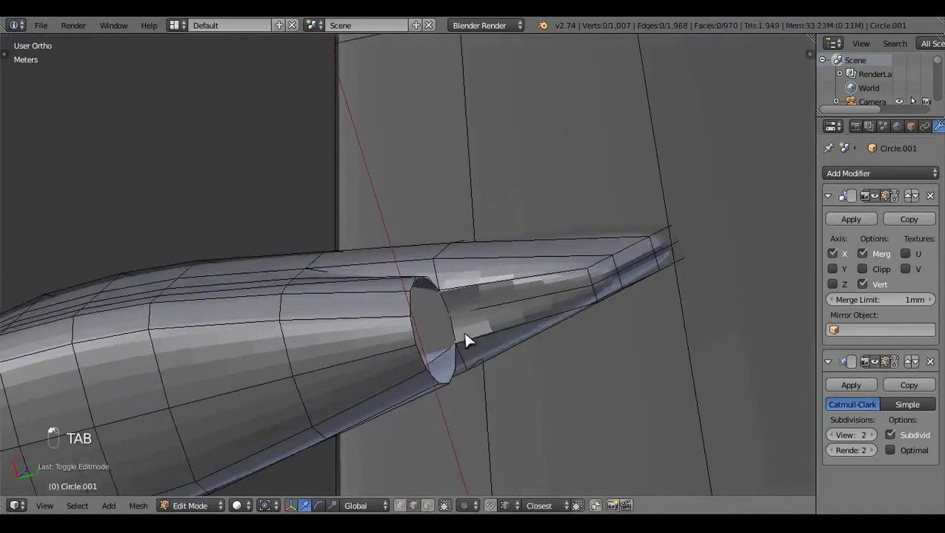
Step: Narrow the tail tip's end edges along the global X axis by scaling them to about 0.21
{"action": "middle_click_drag", "start_coordinate": [465, 339], "coordinate": [396, 334]}
{"action": "right_click", "coordinate": [497, 286], "text": "shift"}
{"action": "right_click", "coordinate": [431, 317], "text": "ctrl"}
{"action": "key", "text": "s"}
{"action": "key", "text": "x"}
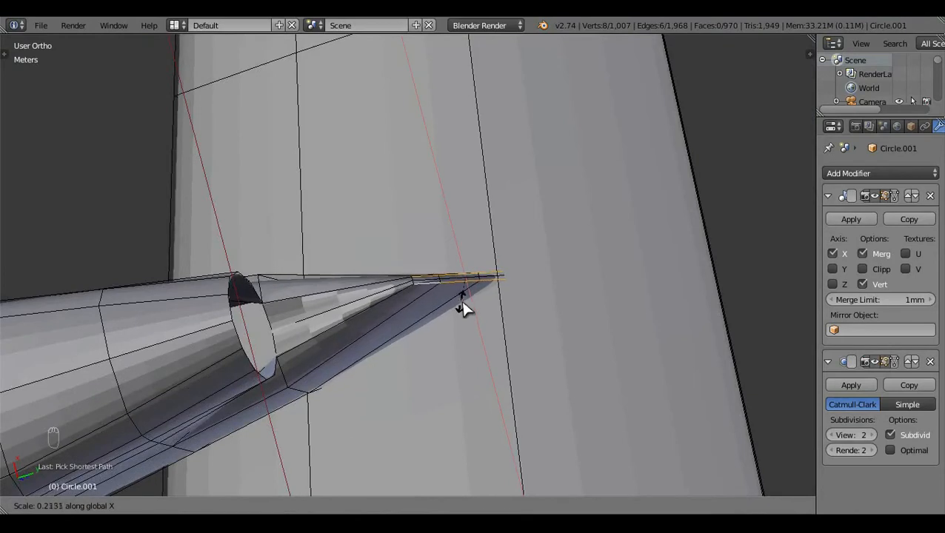
{"action": "left_click", "coordinate": [464, 300]}
{"action": "key", "text": "a"}
{"action": "key", "text": "Tab"}
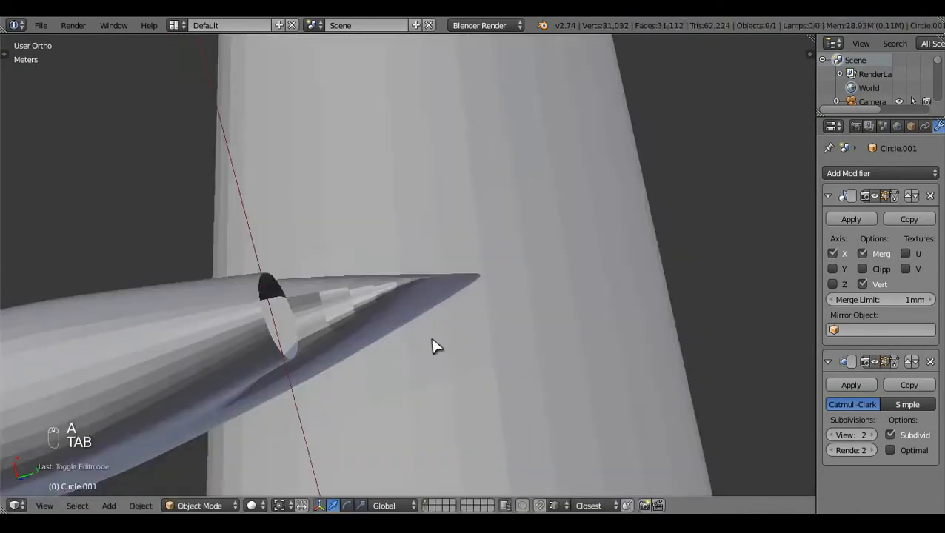
Step: Inspect the smoothed nacelle's shape from the side and at an angle beneath the wing
{"action": "middle_click_drag", "start_coordinate": [432, 344], "coordinate": [520, 318]}
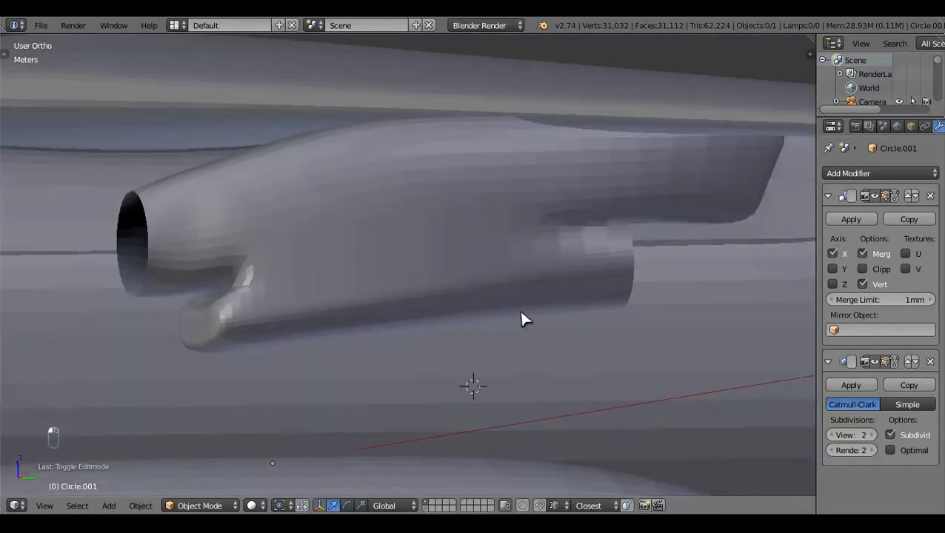
{"action": "key", "text": "KP_3"}
{"action": "scroll", "coordinate": [411, 275], "scroll_direction": "up", "scroll_amount": 3}
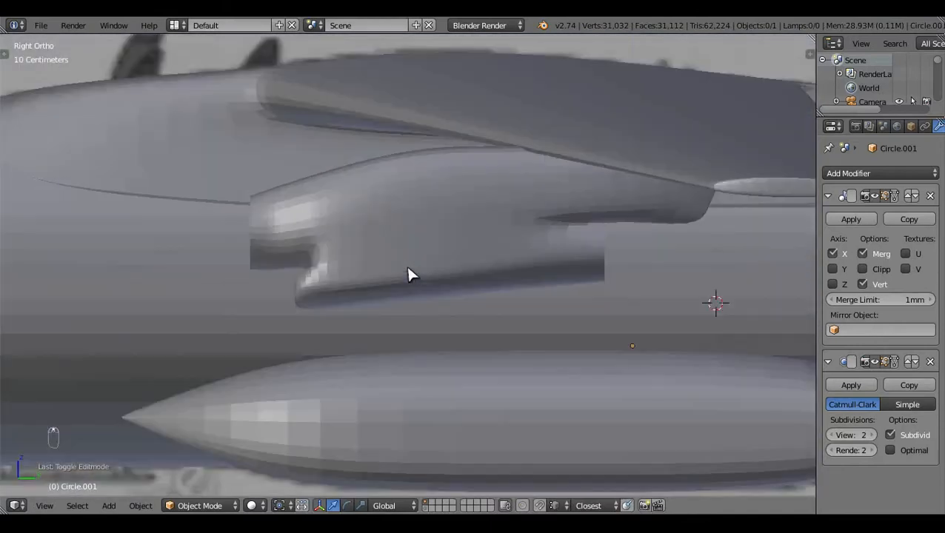
{"action": "mouse_move", "coordinate": [338, 243]}
{"action": "middle_mouse_down"}
{"action": "mouse_move", "coordinate": [445, 255]}
{"action": "mouse_move", "coordinate": [424, 391]}
{"action": "mouse_move", "coordinate": [354, 247]}
{"action": "mouse_move", "coordinate": [365, 266]}
{"action": "mouse_move", "coordinate": [489, 281]}
{"action": "mouse_move", "coordinate": [428, 266]}
{"action": "mouse_move", "coordinate": [449, 254]}
{"action": "middle_mouse_up"}
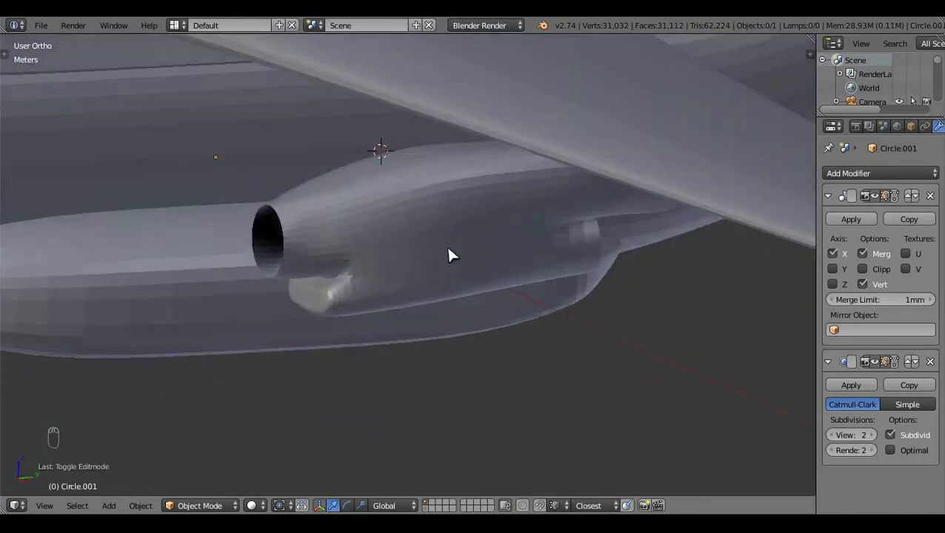
{"action": "key", "text": "KP_3"}
{"action": "key", "text": "z"}
{"action": "key", "text": "z"}
{"action": "key", "text": "Tab"}
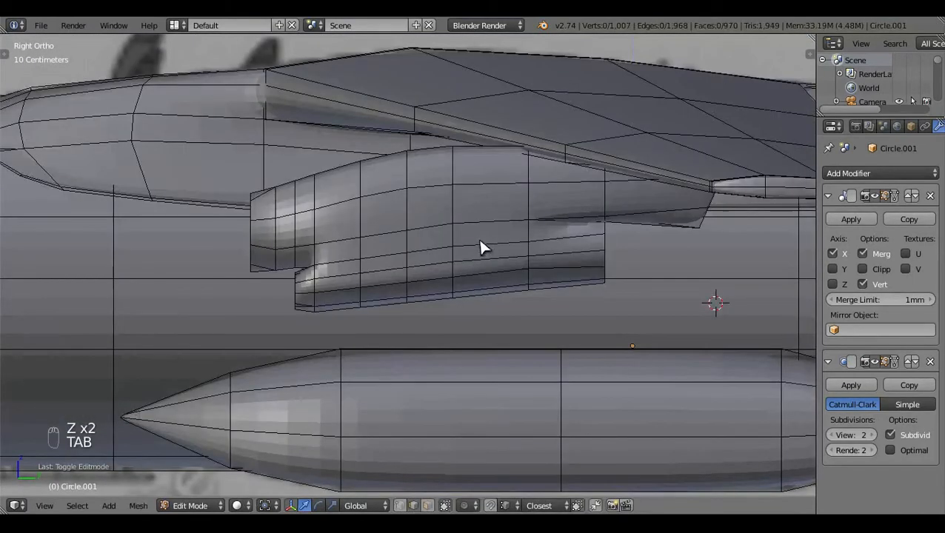
Step: Try to raise the side vertices above the circular opening slightly along Z, with the blueprint as reference
{"action": "mouse_move", "coordinate": [443, 338]}
{"action": "middle_mouse_down", "text": "shift"}
{"action": "mouse_move", "coordinate": [510, 324]}
{"action": "mouse_move", "coordinate": [304, 359]}
{"action": "middle_mouse_up", "text": "shift"}
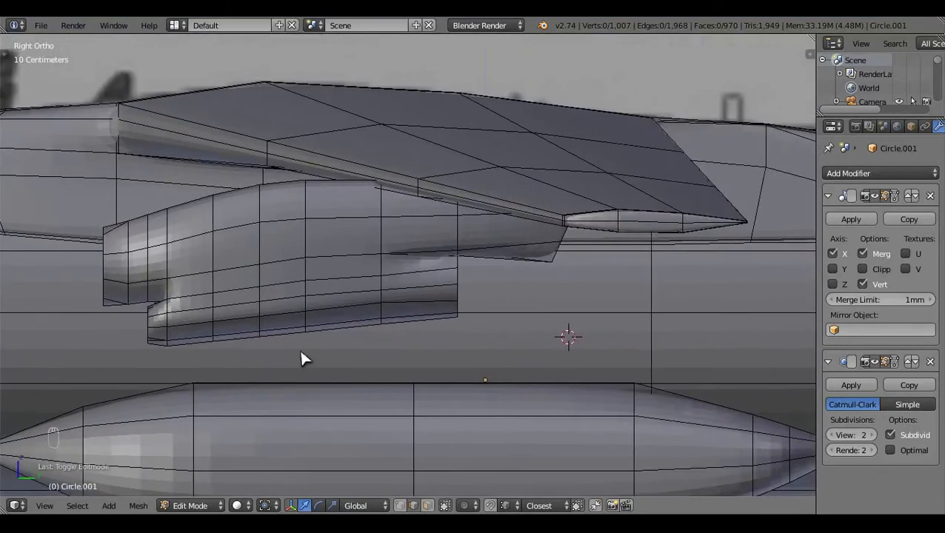
{"action": "scroll", "coordinate": [525, 252], "scroll_direction": "up", "scroll_amount": 6}
{"action": "key", "text": "z"}
{"action": "scroll", "coordinate": [533, 215], "scroll_direction": "down", "scroll_amount": 1}
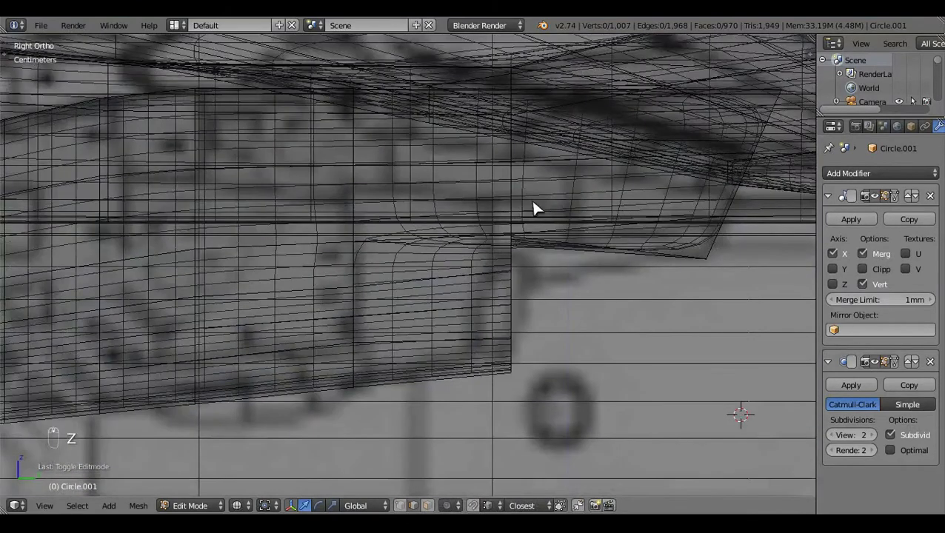
{"action": "key", "text": "z"}
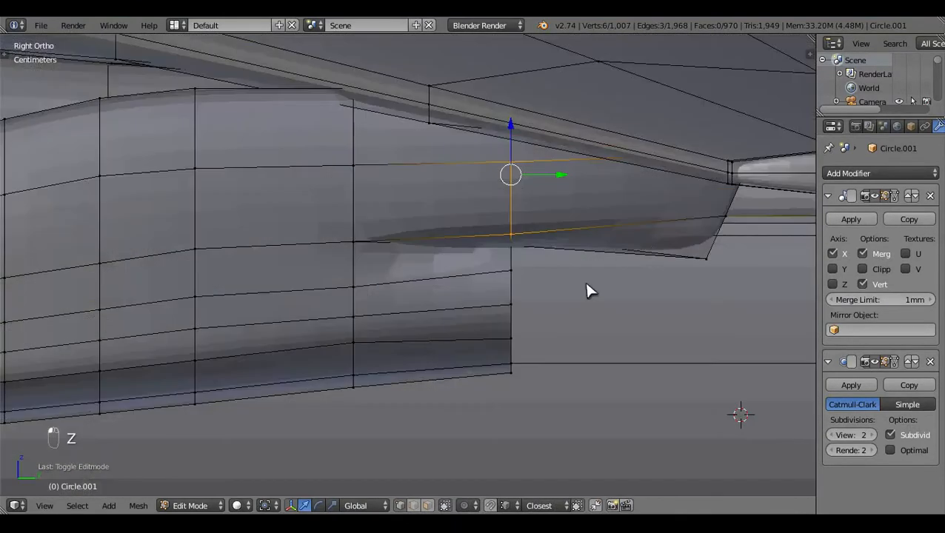
{"action": "key", "text": "z"}
{"action": "middle_click_drag", "start_coordinate": [548, 158], "coordinate": [540, 164]}
{"action": "scroll", "coordinate": [540, 165], "scroll_direction": "down", "scroll_amount": 5}
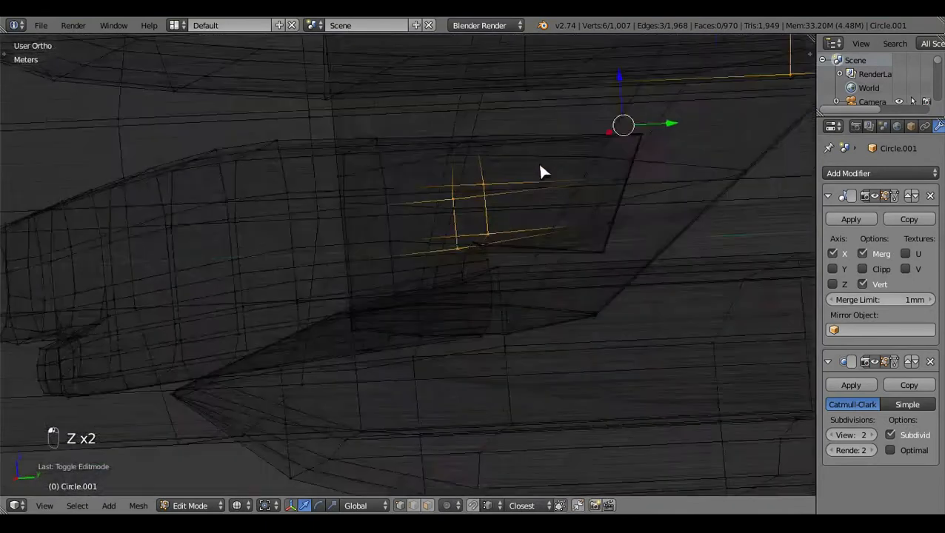
{"action": "key", "text": "c"}
{"action": "scroll", "coordinate": [601, 150], "scroll_direction": "down", "scroll_amount": 5}
{"action": "middle_click", "coordinate": [601, 150]}
{"action": "right_click", "coordinate": [600, 150]}
{"action": "key", "text": "KP_3"}
{"action": "scroll", "coordinate": [517, 273], "scroll_direction": "up", "scroll_amount": 4}
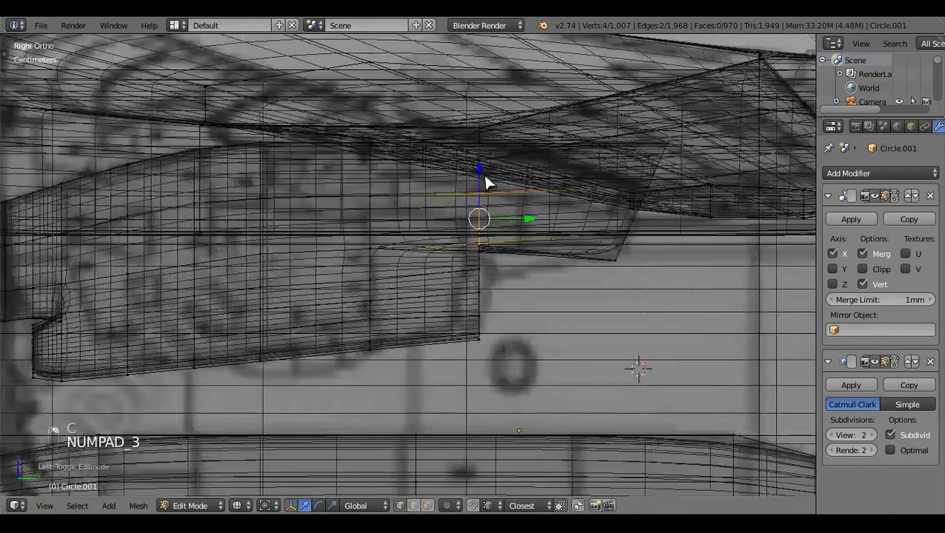
{"action": "left_click_drag", "start_coordinate": [479, 165], "coordinate": [483, 160]}
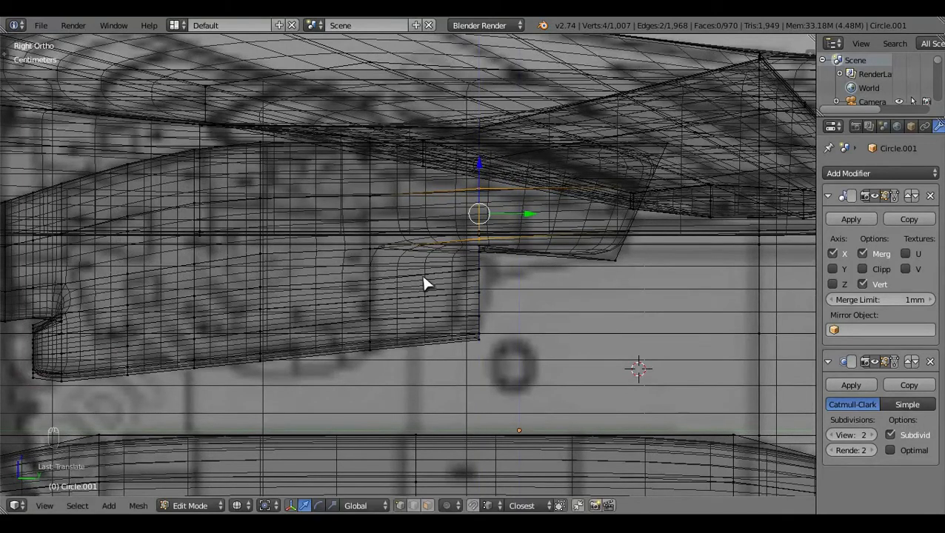
Step: Undo the last upward move of the side vertices
{"action": "key", "text": "z"}
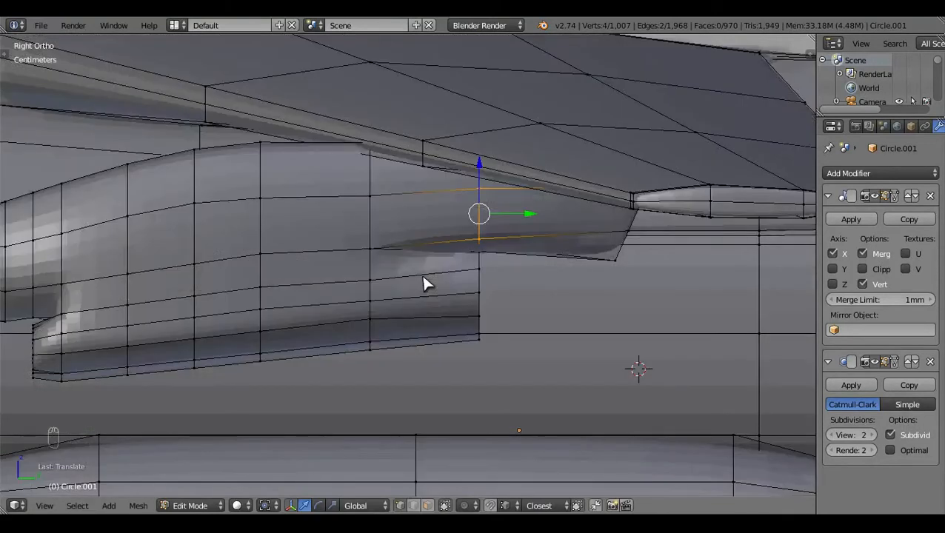
{"action": "key", "text": "ctrl+x"}
{"action": "left_click", "coordinate": [434, 288]}
{"action": "key", "text": "ctrl+z"}
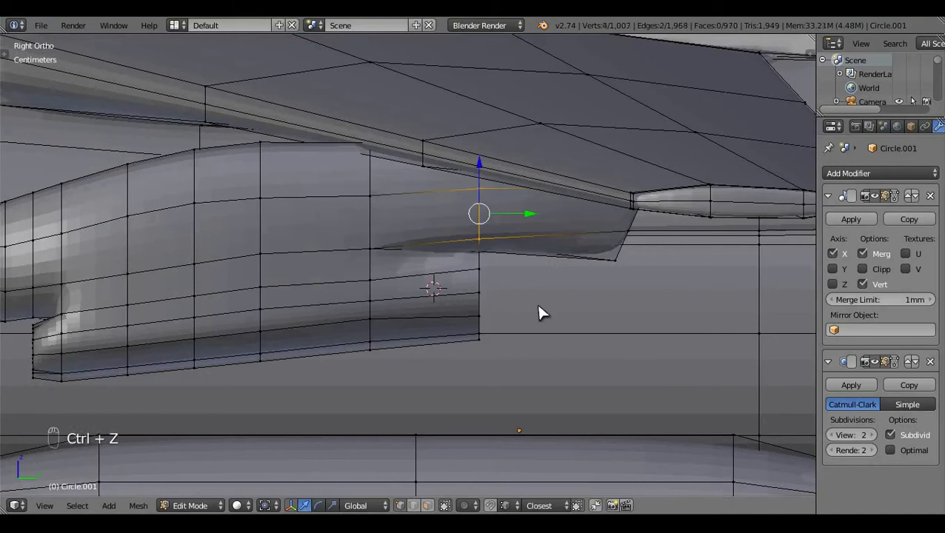
{"action": "key", "text": "ctrl+z"}
Step: Hide the wing's linked mesh so the whole nacelle is exposed in the side view
{"action": "key", "text": "a"}
{"action": "scroll", "coordinate": [536, 302], "scroll_direction": "down", "scroll_amount": 2}
{"action": "middle_click_drag", "start_coordinate": [516, 316], "coordinate": [567, 320], "text": "shift"}
{"action": "middle_click_drag", "start_coordinate": [352, 387], "coordinate": [396, 311]}
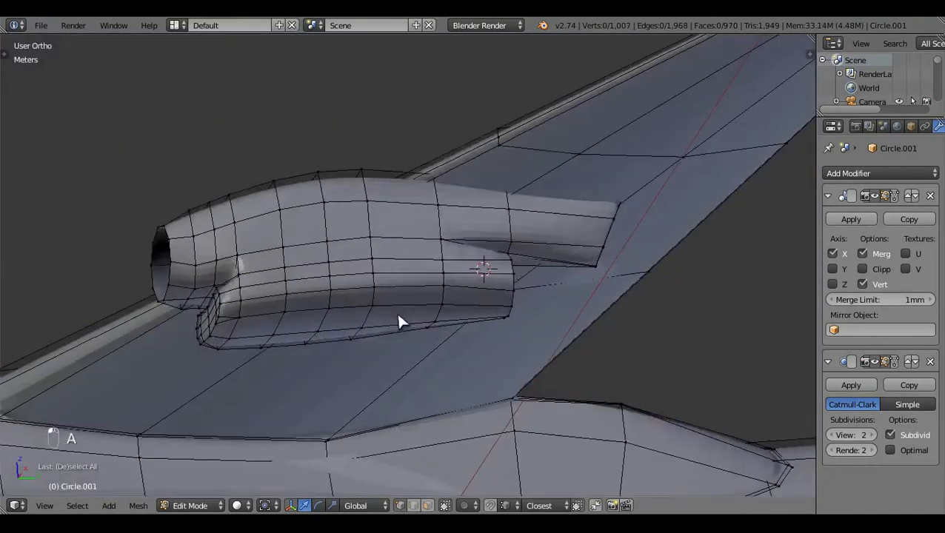
{"action": "key", "text": "ctrl+l"}
{"action": "key", "text": "h"}
{"action": "middle_click_drag", "start_coordinate": [468, 152], "coordinate": [428, 257]}
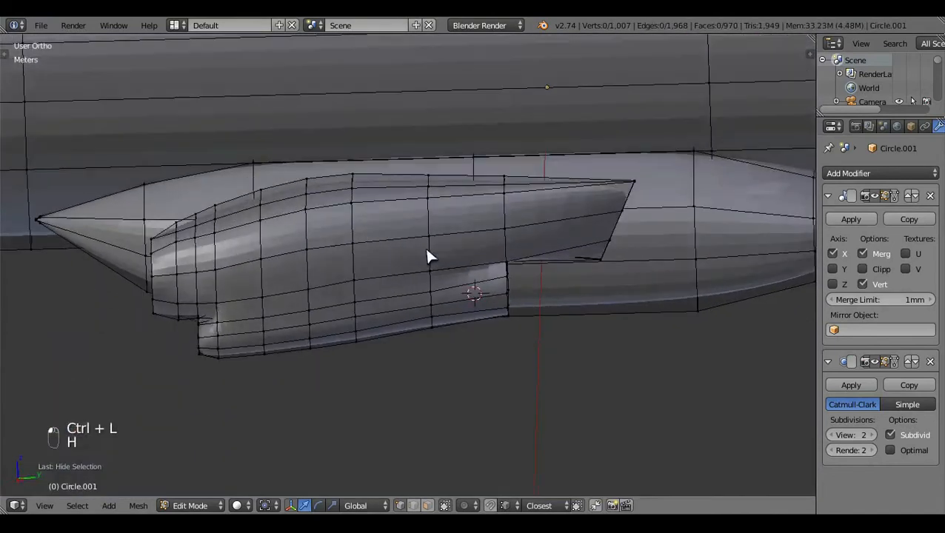
{"action": "key", "text": "KP_3"}
{"action": "key", "text": "z"}
{"action": "key", "text": "z"}
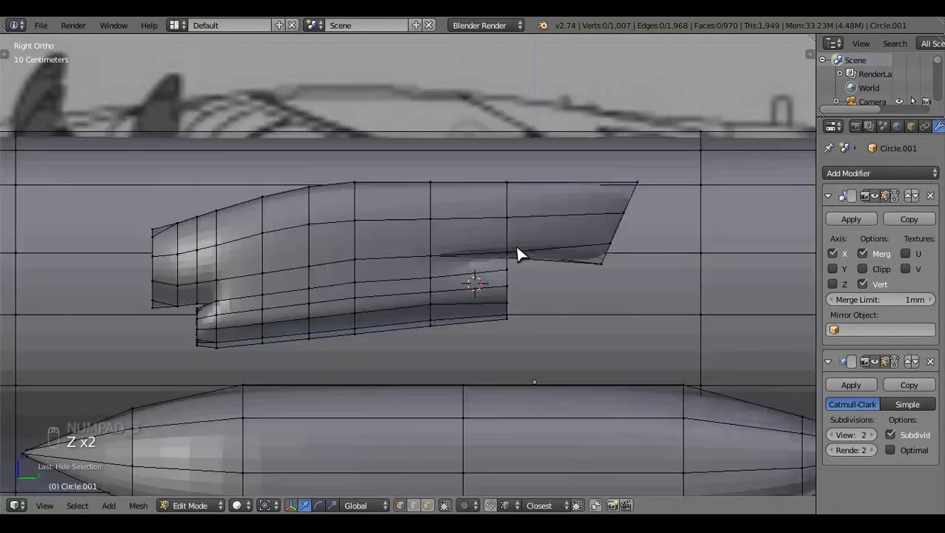
Step: Select the upper vertices of the nacelle's last two cross-sections ahead of the tail tip
{"action": "scroll", "coordinate": [615, 388], "scroll_direction": "up", "scroll_amount": 1}
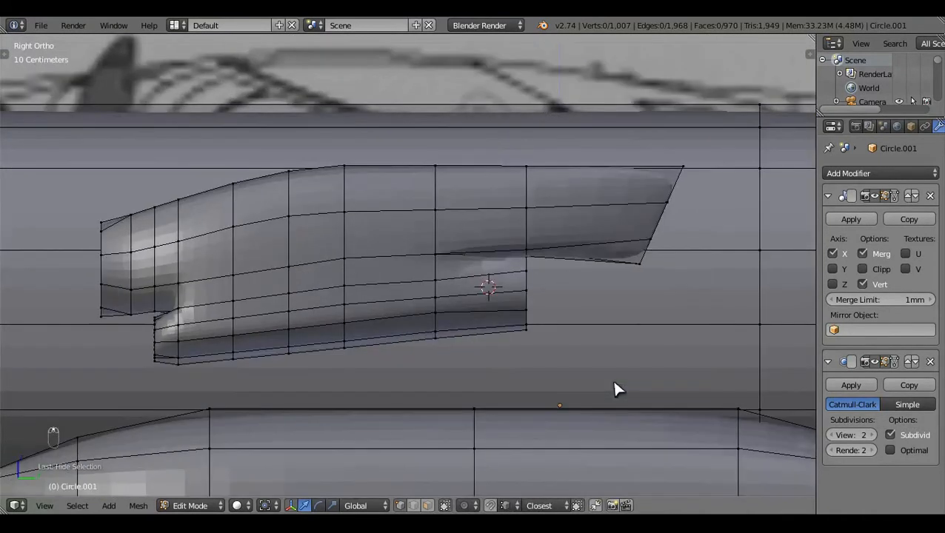
{"action": "scroll", "coordinate": [615, 388], "scroll_direction": "up", "scroll_amount": 3}
{"action": "scroll", "coordinate": [614, 387], "scroll_direction": "down", "scroll_amount": 1}
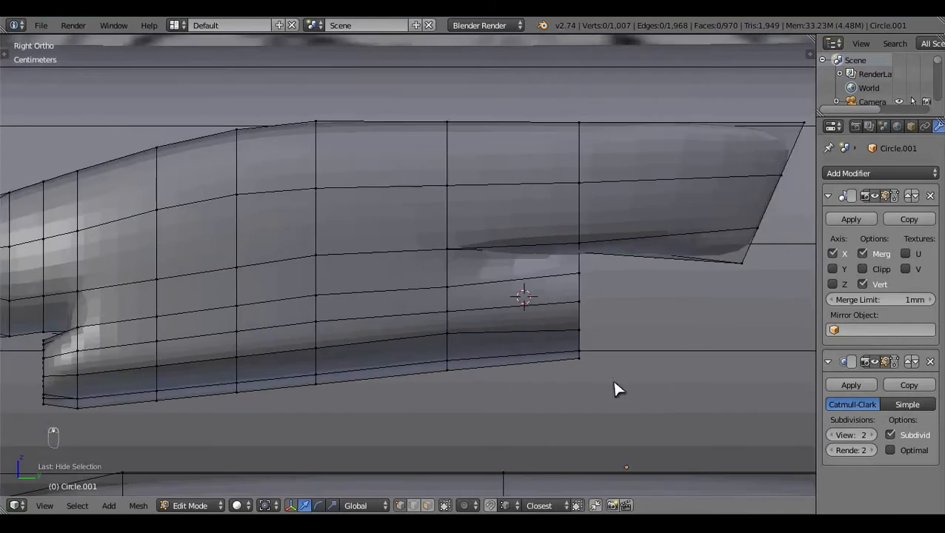
{"action": "key", "text": "z"}
{"action": "key", "text": "z"}
{"action": "key", "text": "z"}
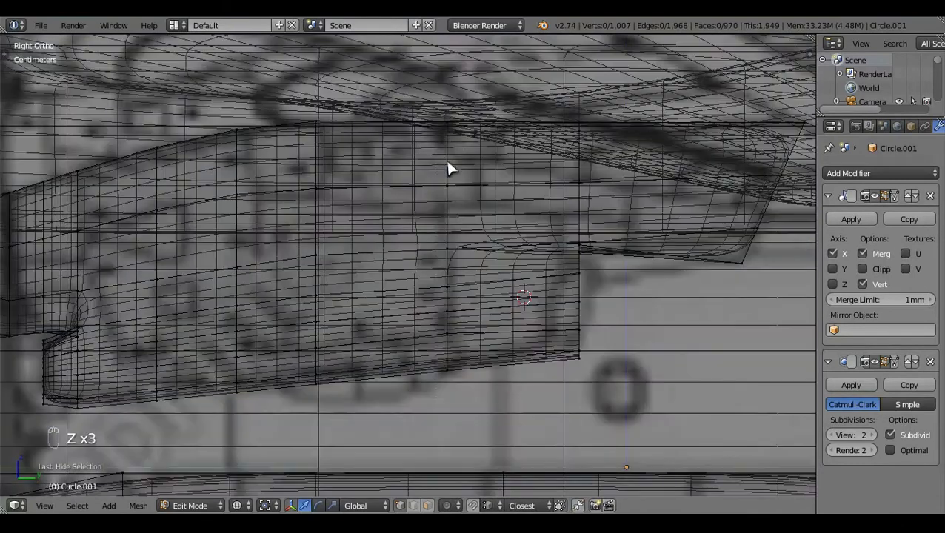
{"action": "key", "text": "b"}
{"action": "left_click_drag", "start_coordinate": [433, 104], "coordinate": [474, 318]}
{"action": "key", "text": "z"}
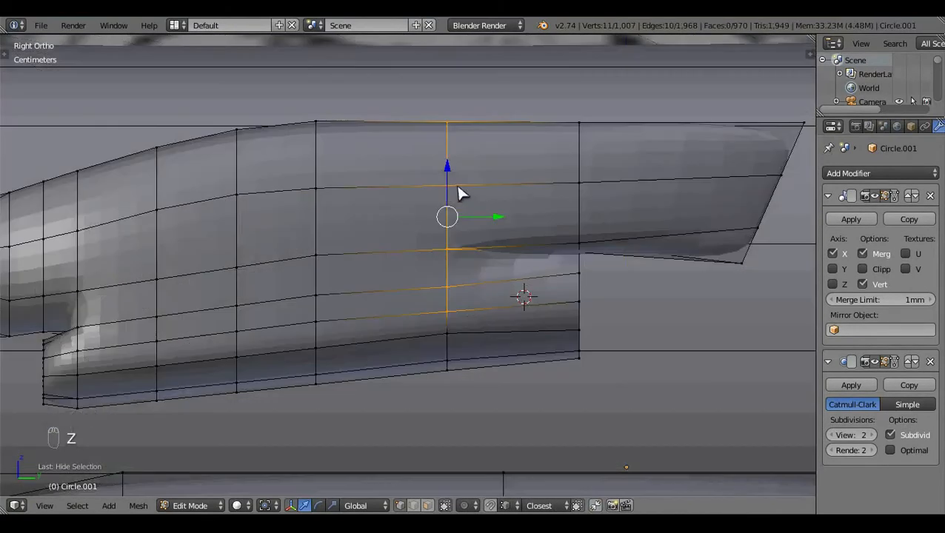
{"action": "key", "text": "z"}
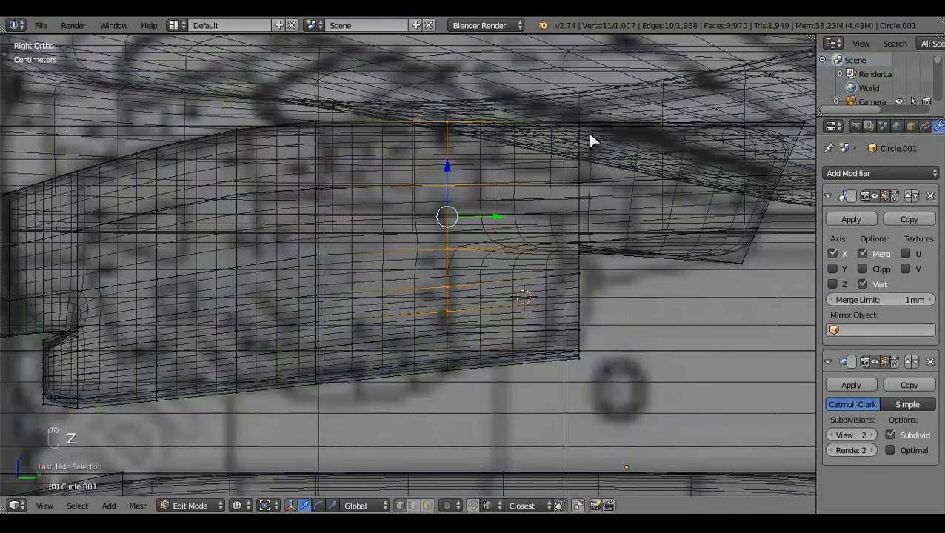
{"action": "key", "text": "b"}
{"action": "left_click_drag", "start_coordinate": [572, 112], "coordinate": [593, 194]}
Step: Try to raise the selected vertices about 4.1 mm along Z, and undo the move
{"action": "key", "text": "z"}
{"action": "key", "text": "g"}
{"action": "key", "text": "z"}
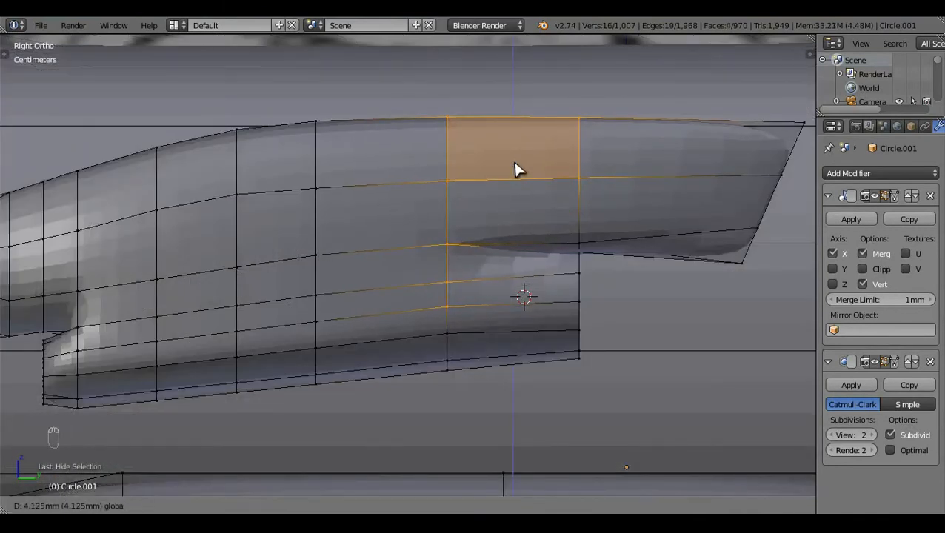
{"action": "left_click", "coordinate": [517, 170]}
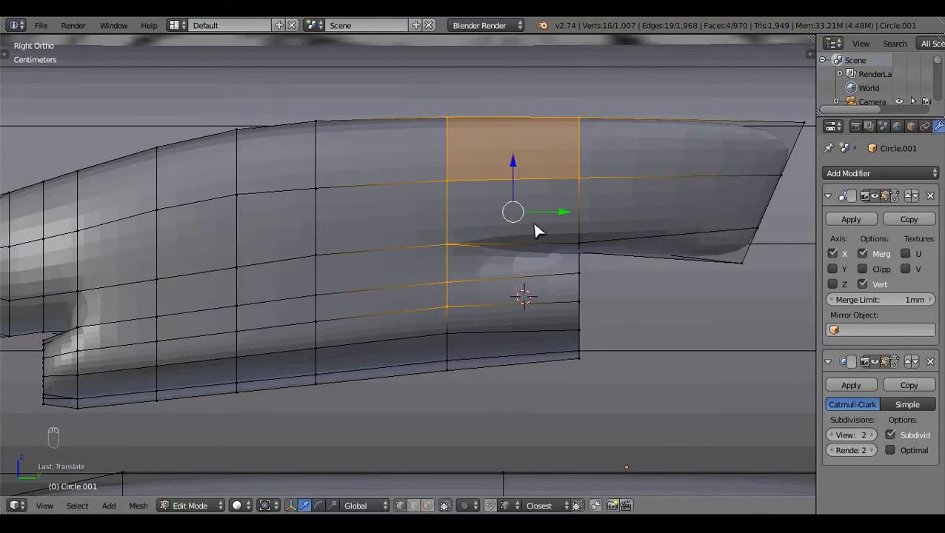
{"action": "key", "text": "ctrl+z"}
Step: Add the side vertices above the circular opening to the selection and raise all selected vertices slightly along Z
{"action": "key", "text": "z"}
{"action": "key", "text": "z"}
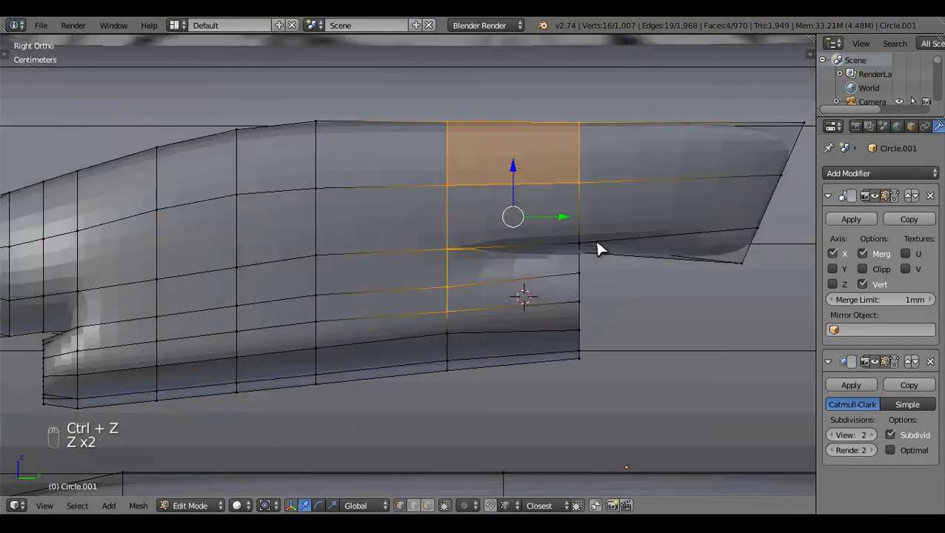
{"action": "middle_click_drag", "start_coordinate": [594, 239], "coordinate": [533, 204]}
{"action": "key", "text": "z"}
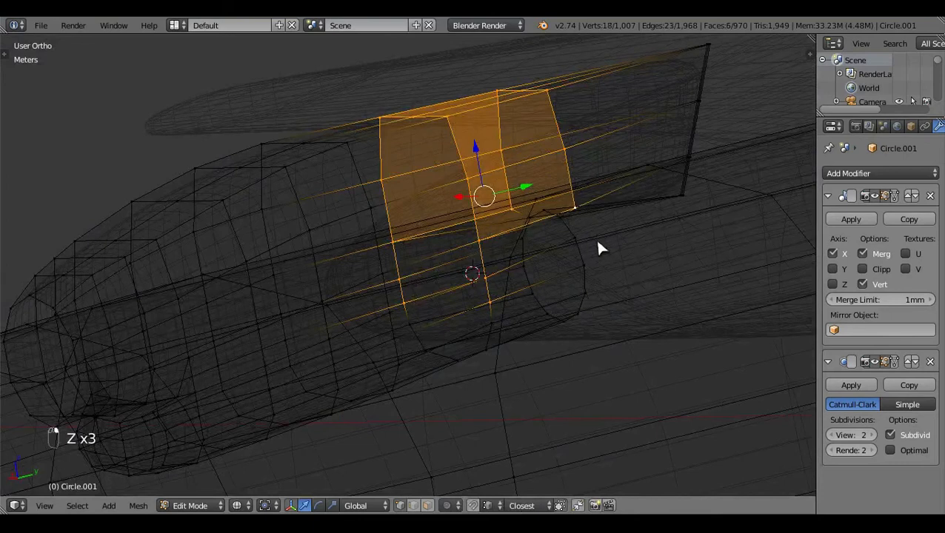
{"action": "key", "text": "KP_3"}
{"action": "key", "text": "z"}
{"action": "left_click_drag", "start_coordinate": [512, 169], "coordinate": [544, 185]}
{"action": "scroll", "coordinate": [602, 296], "scroll_direction": "down", "scroll_amount": 4}
{"action": "key", "text": "a"}
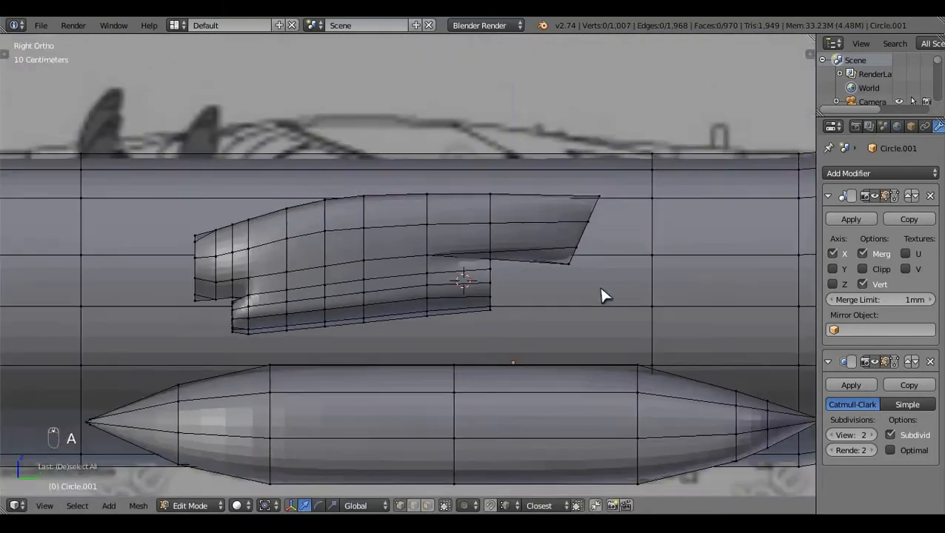
Step: Inspect the smoothed nacelle beneath the wing and compare its side profile with the blueprint
{"action": "key", "text": "Tab"}
{"action": "middle_click_drag", "start_coordinate": [601, 297], "coordinate": [359, 242]}
{"action": "key", "text": "KP_3"}
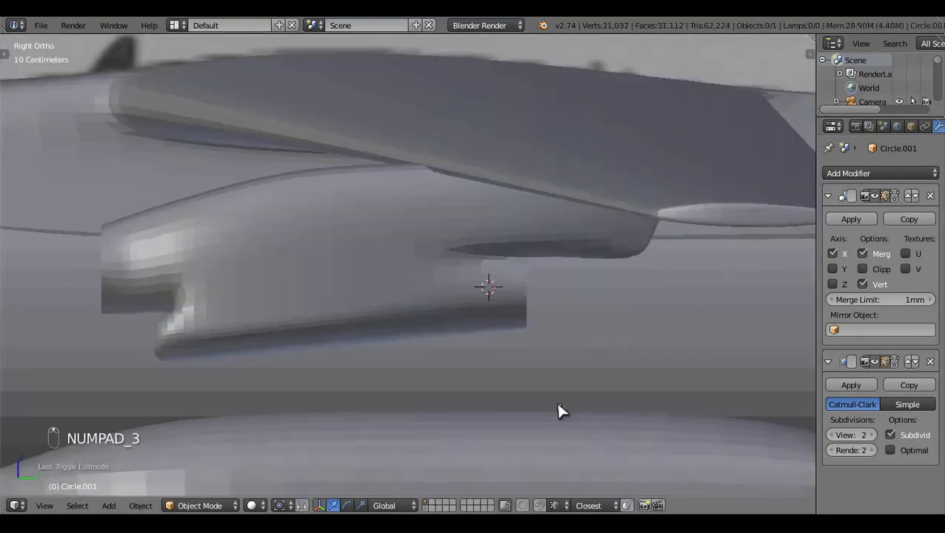
{"action": "scroll", "coordinate": [567, 306], "scroll_direction": "up", "scroll_amount": 2}
{"action": "key", "text": "Tab"}
{"action": "key", "text": "z"}
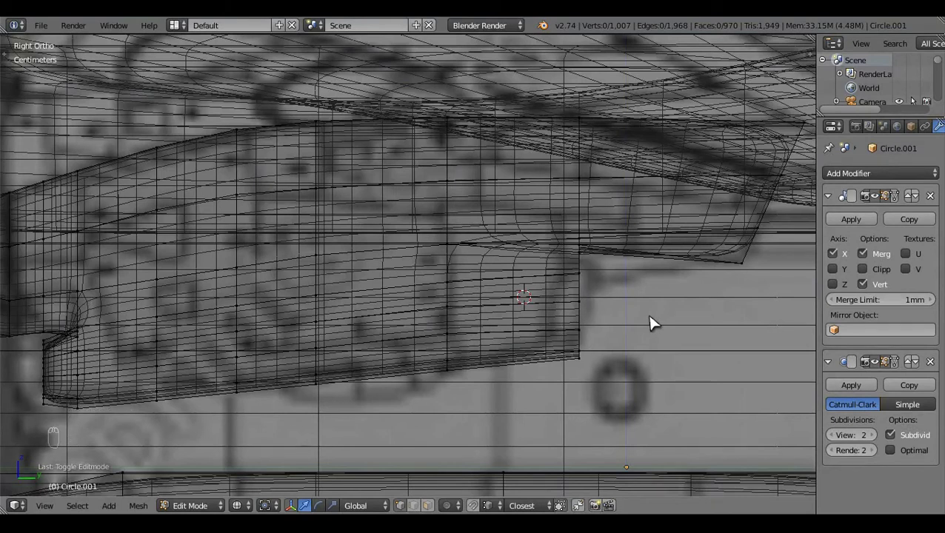
{"action": "scroll", "coordinate": [693, 291], "scroll_direction": "down", "scroll_amount": 2}
{"action": "key", "text": "z"}
Step: Turn off the Subdivision Surface modifier's viewport display to expose the raw mesh around the circular opening
{"action": "mouse_move", "coordinate": [658, 264]}
{"action": "middle_mouse_down"}
{"action": "mouse_move", "coordinate": [561, 238]}
{"action": "mouse_move", "coordinate": [510, 177]}
{"action": "mouse_move", "coordinate": [530, 169]}
{"action": "mouse_move", "coordinate": [523, 228]}
{"action": "mouse_move", "coordinate": [535, 245]}
{"action": "middle_mouse_up"}
{"action": "left_click", "coordinate": [877, 362]}
{"action": "scroll", "coordinate": [521, 405], "scroll_direction": "up", "scroll_amount": 2}
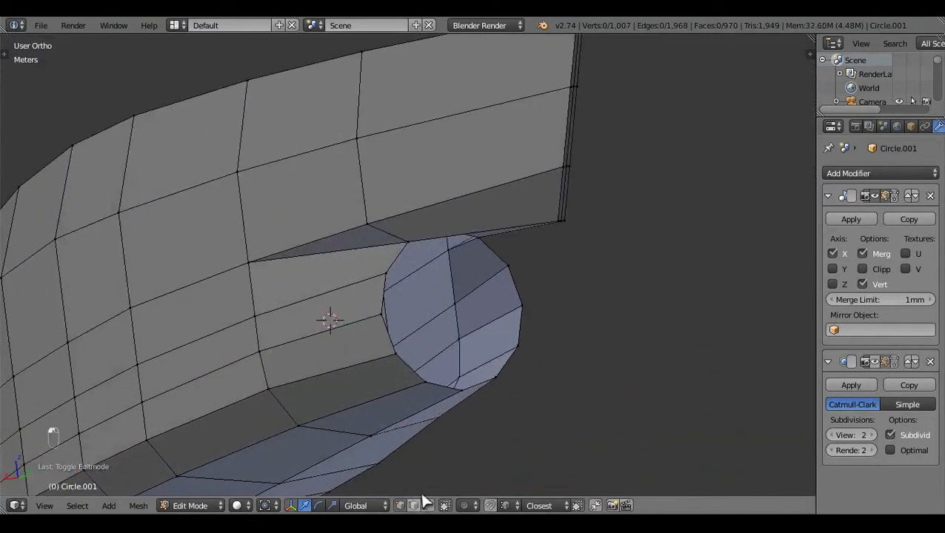
Step: Fill new faces around the circular opening, connecting the nacelle's side panel and tail corner to the opening's upper rim
{"action": "key", "text": "f"}
{"action": "key", "text": "a"}
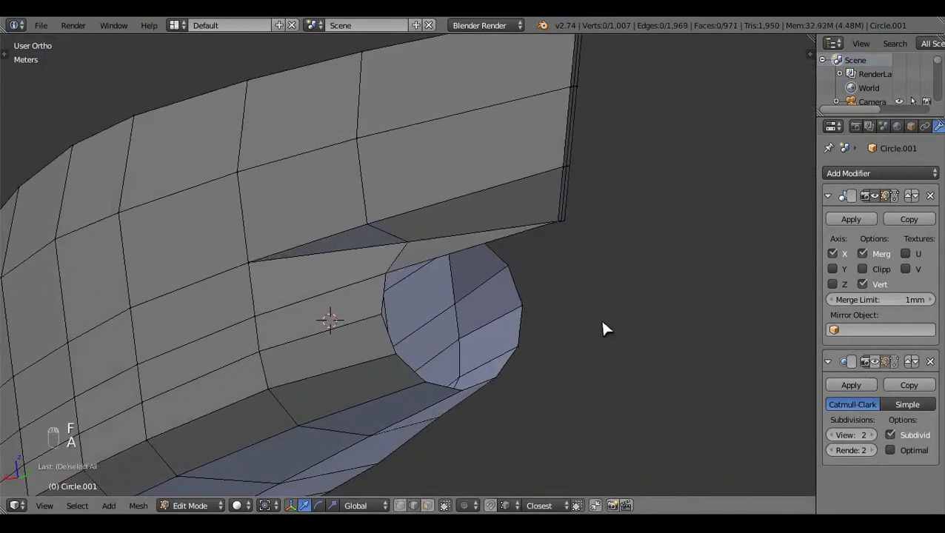
{"action": "middle_click_drag", "start_coordinate": [599, 318], "coordinate": [417, 200]}
{"action": "key", "text": "f"}
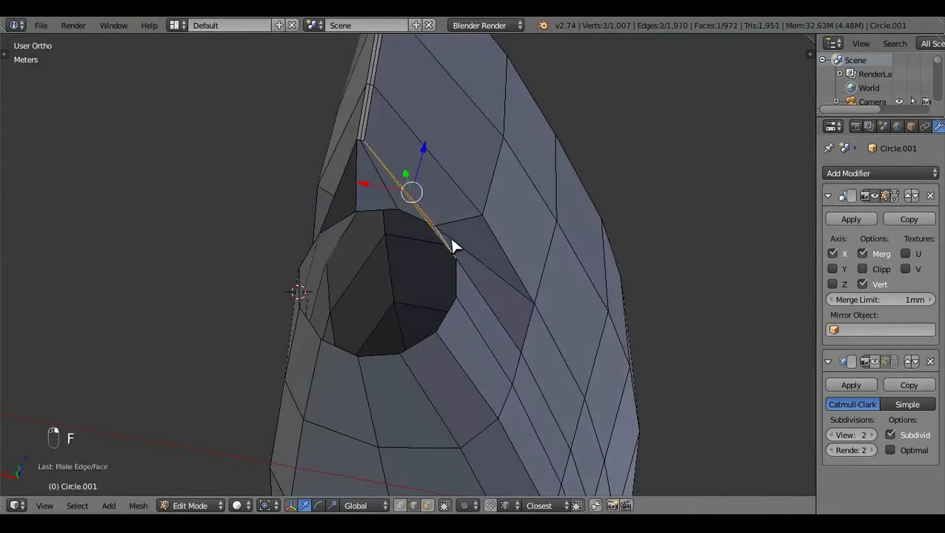
{"action": "key", "text": "a"}
{"action": "middle_click_drag", "start_coordinate": [451, 244], "coordinate": [418, 280]}
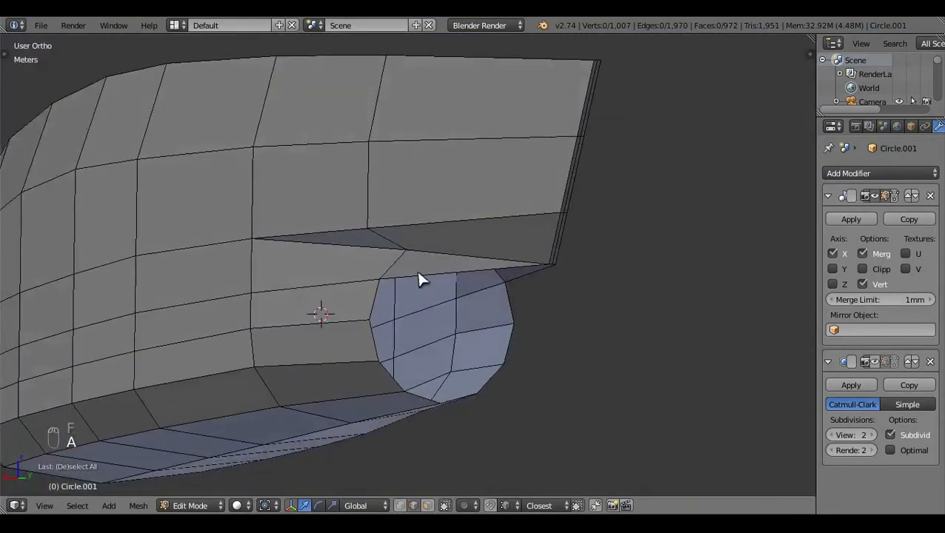
{"action": "right_click", "coordinate": [437, 231], "text": "shift"}
{"action": "key", "text": "f"}
{"action": "key", "text": "a"}
{"action": "right_click", "coordinate": [356, 255]}
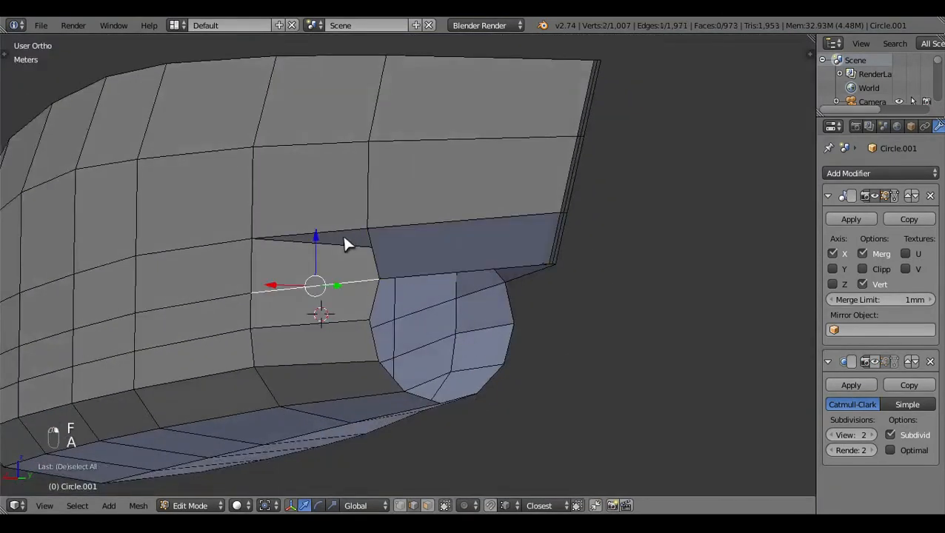
{"action": "key", "text": "a"}
Step: Delete the redundant faces and edges left behind the newly filled side panel above the opening
{"action": "key", "text": "z"}
{"action": "key", "text": "z"}
{"action": "key", "text": "z"}
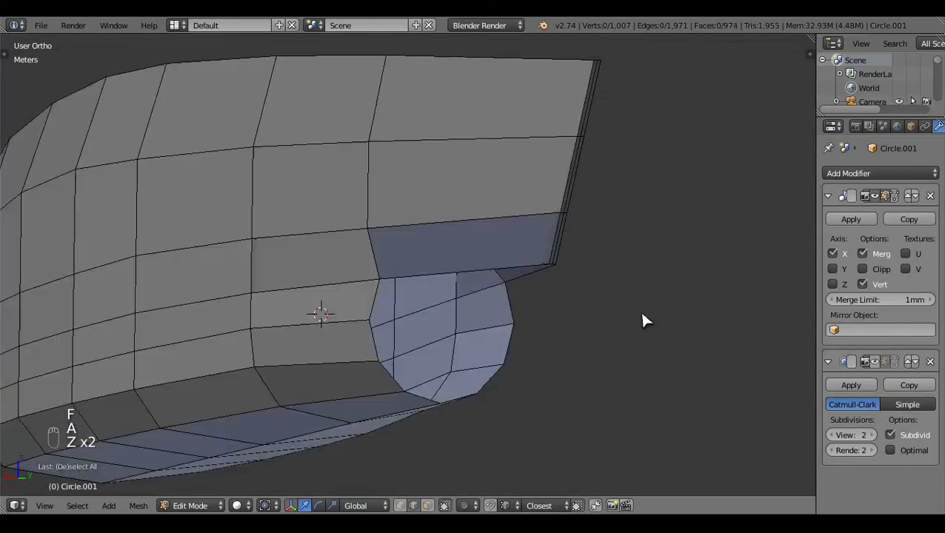
{"action": "key", "text": "x"}
{"action": "left_click", "coordinate": [468, 292]}
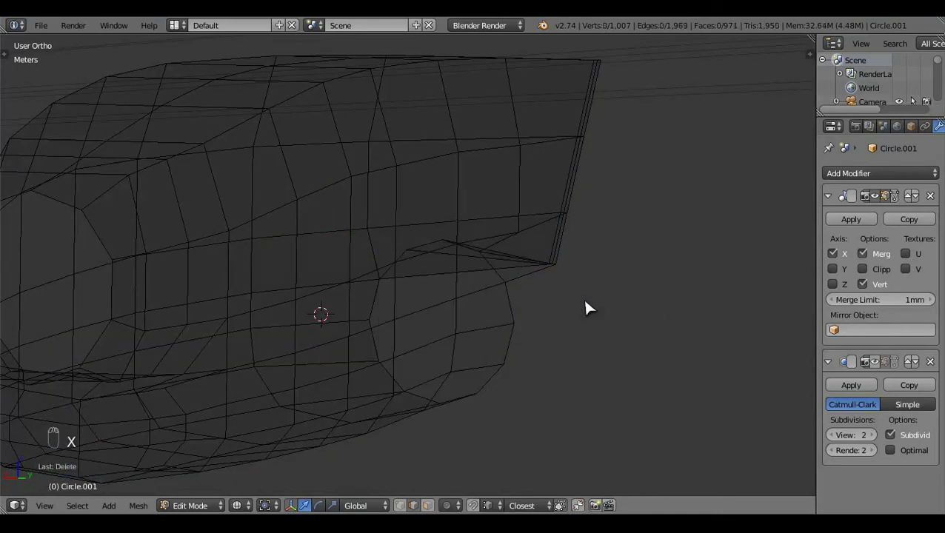
{"action": "key", "text": "z"}
Step: Fill two faces on the opposite side, joining the nacelle side and tail edge to the opening's rim
{"action": "mouse_move", "coordinate": [583, 303]}
{"action": "middle_mouse_down"}
{"action": "mouse_move", "coordinate": [547, 235]}
{"action": "mouse_move", "coordinate": [475, 267]}
{"action": "middle_mouse_up"}
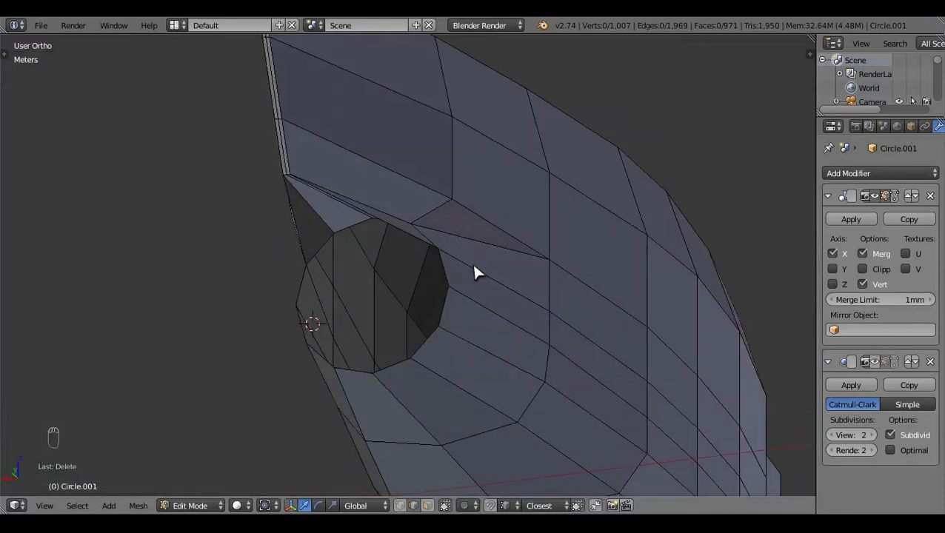
{"action": "key", "text": "f"}
{"action": "right_click", "coordinate": [421, 237]}
{"action": "right_click", "coordinate": [436, 194], "text": "shift"}
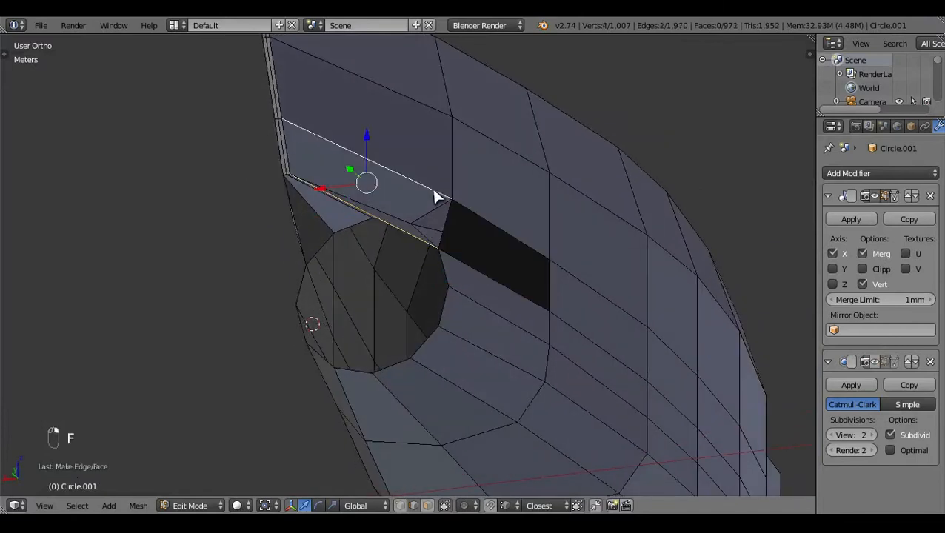
{"action": "key", "text": "f"}
Step: Delete the leftover geometry behind the new faces on the opposite side of the opening
{"action": "key", "text": "z"}
{"action": "middle_click_drag", "start_coordinate": [530, 264], "coordinate": [498, 288]}
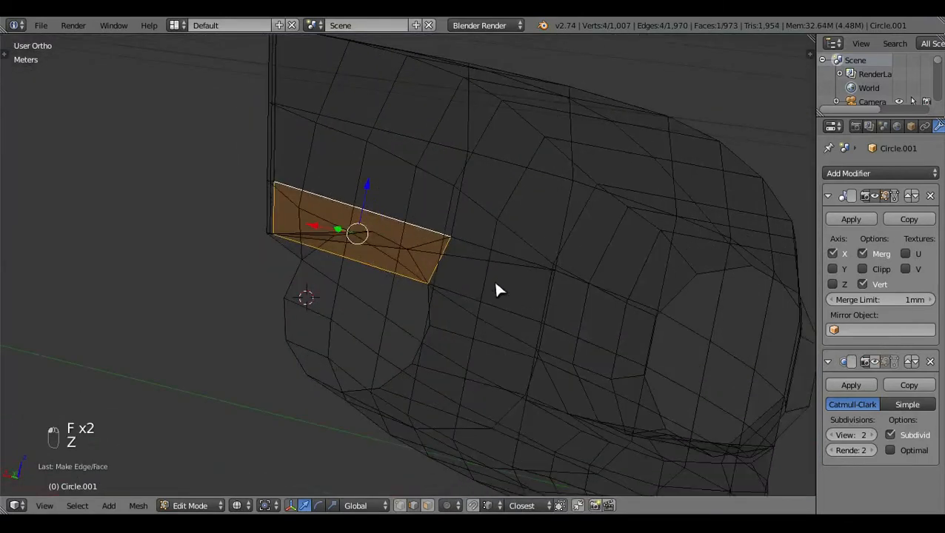
{"action": "right_click", "coordinate": [461, 259]}
{"action": "key", "text": "x"}
{"action": "left_click", "coordinate": [433, 251]}
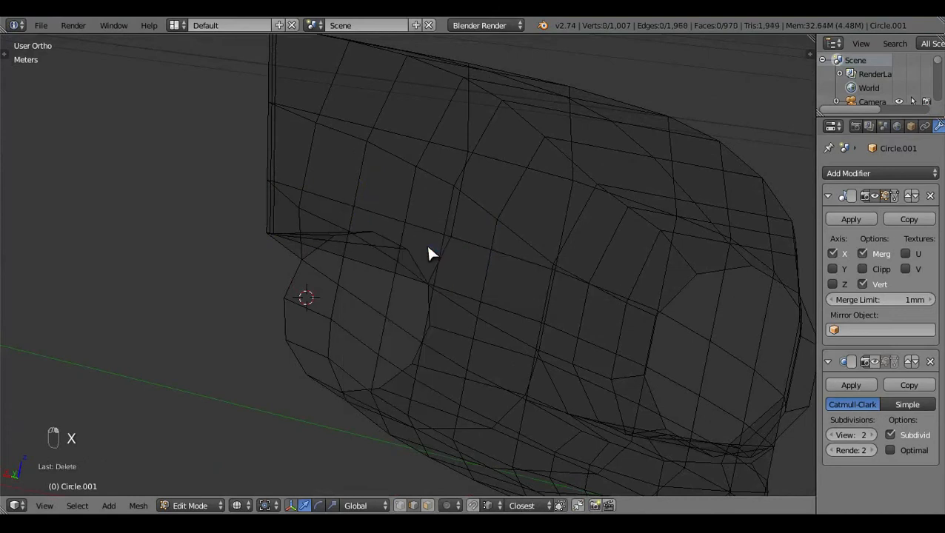
{"action": "key", "text": "z"}
Step: Select the whole linked nacelle mesh and recalculate its face normals
{"action": "middle_click_drag", "start_coordinate": [430, 256], "coordinate": [523, 277]}
{"action": "scroll", "coordinate": [522, 271], "scroll_direction": "down", "scroll_amount": 5}
{"action": "key", "text": "a"}
{"action": "scroll", "coordinate": [523, 270], "scroll_direction": "up", "scroll_amount": 1}
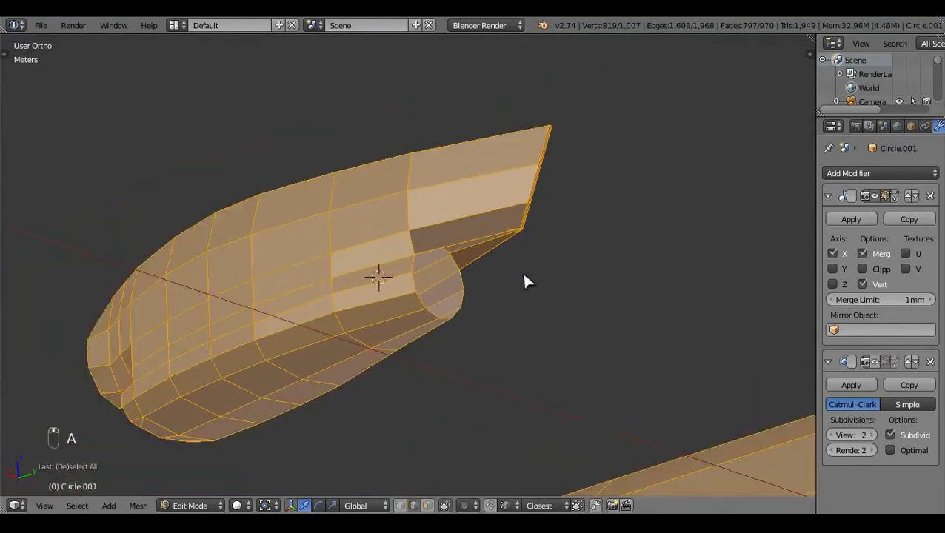
{"action": "right_click", "coordinate": [390, 242]}
{"action": "key", "text": "ctrl+l"}
{"action": "key", "text": "ctrl+n"}
{"action": "key", "text": "a"}
Step: Select the circular opening's 12-vertex edge loop and compare it with the side blueprint in wireframe
{"action": "key", "text": "z"}
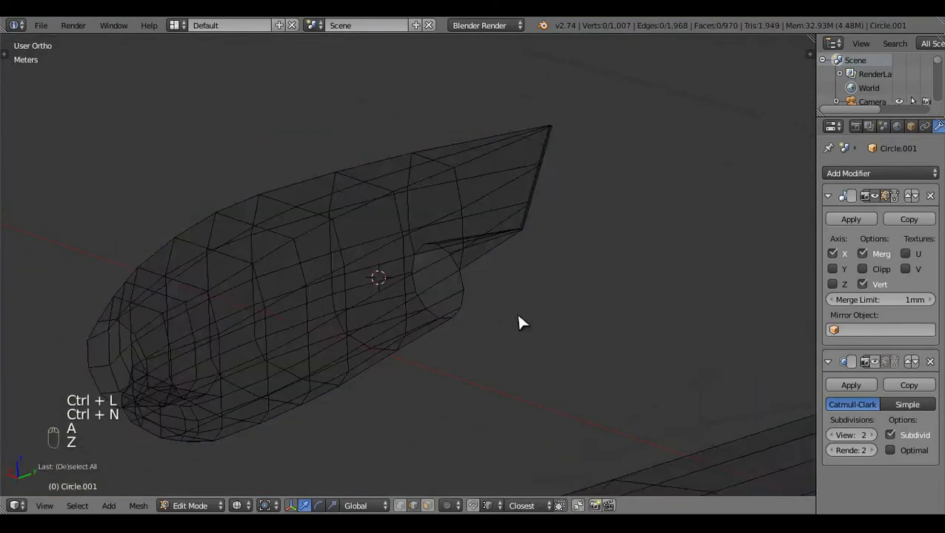
{"action": "middle_click_drag", "start_coordinate": [519, 320], "coordinate": [444, 324]}
{"action": "right_click", "coordinate": [448, 314], "text": "alt"}
{"action": "key", "text": "KP_3"}
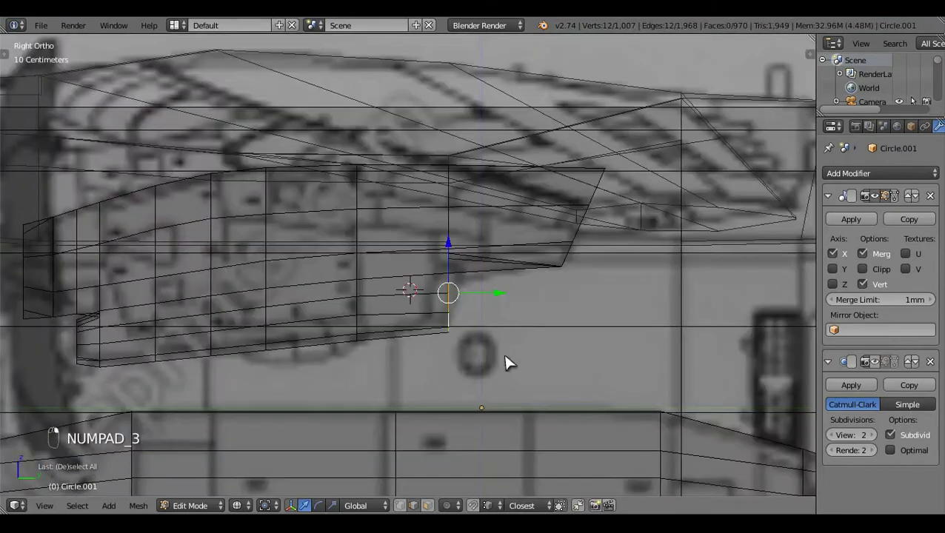
{"action": "scroll", "coordinate": [508, 363], "scroll_direction": "up", "scroll_amount": 2}
{"action": "scroll", "coordinate": [663, 338], "scroll_direction": "down", "scroll_amount": 2}
{"action": "middle_click_drag", "start_coordinate": [663, 338], "coordinate": [520, 285]}
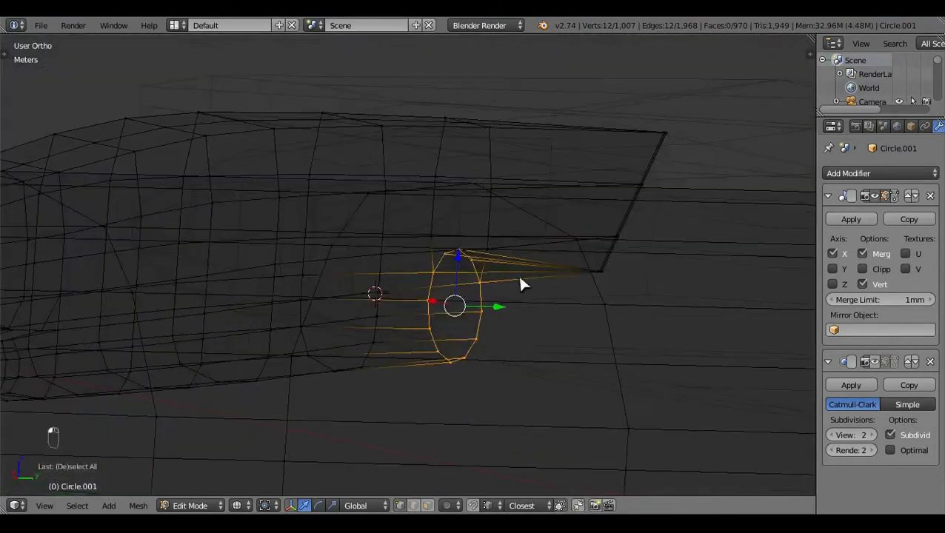
{"action": "key", "text": "KP_3"}
{"action": "scroll", "coordinate": [541, 304], "scroll_direction": "down", "scroll_amount": 2}
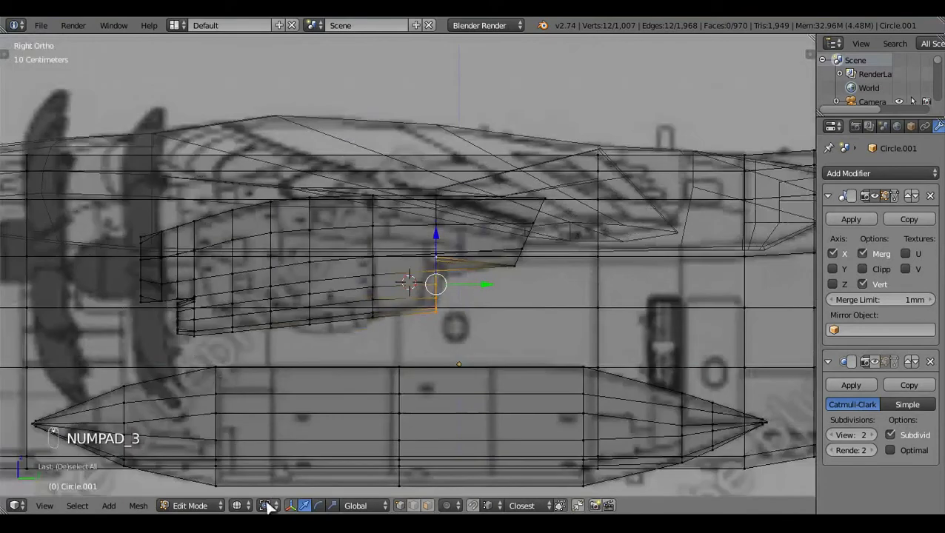
Step: Try to rotate the opening's loop around the active vertex, and undo the rotation
{"action": "left_click", "coordinate": [268, 506]}
{"action": "left_click", "coordinate": [296, 426]}
{"action": "key", "text": "r"}
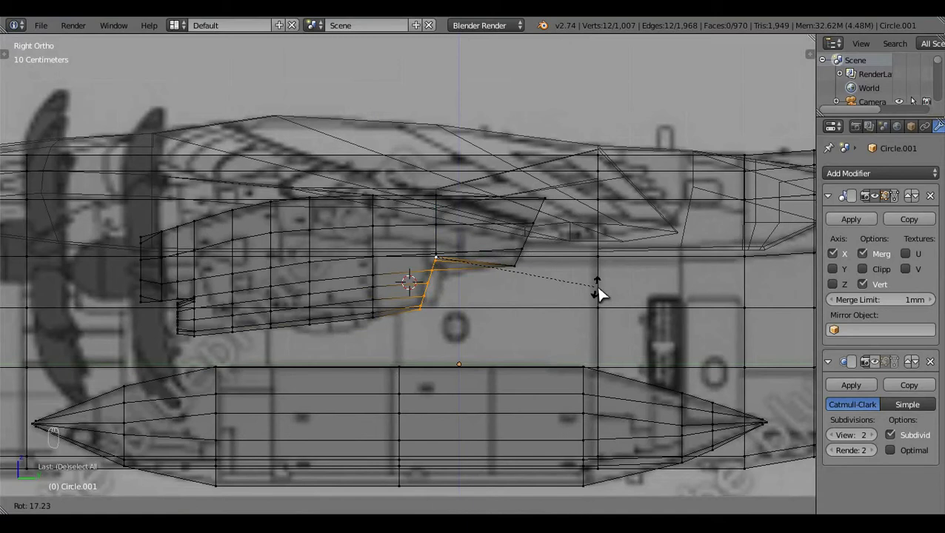
{"action": "left_click", "coordinate": [557, 280]}
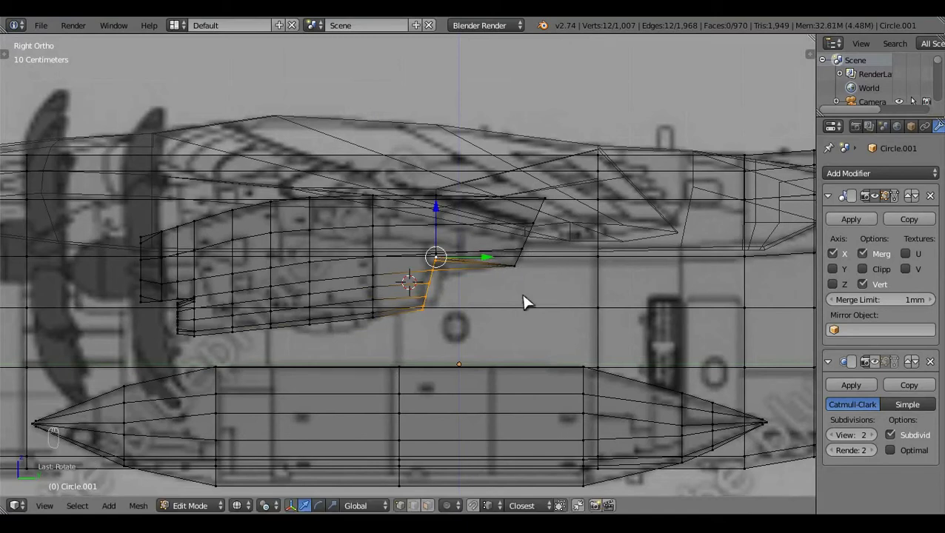
{"action": "key", "text": "ctrl+z"}
Step: Return the pivot to the selection's center and scale the circular opening down to match the side blueprint
{"action": "scroll", "coordinate": [509, 311], "scroll_direction": "up", "scroll_amount": 2}
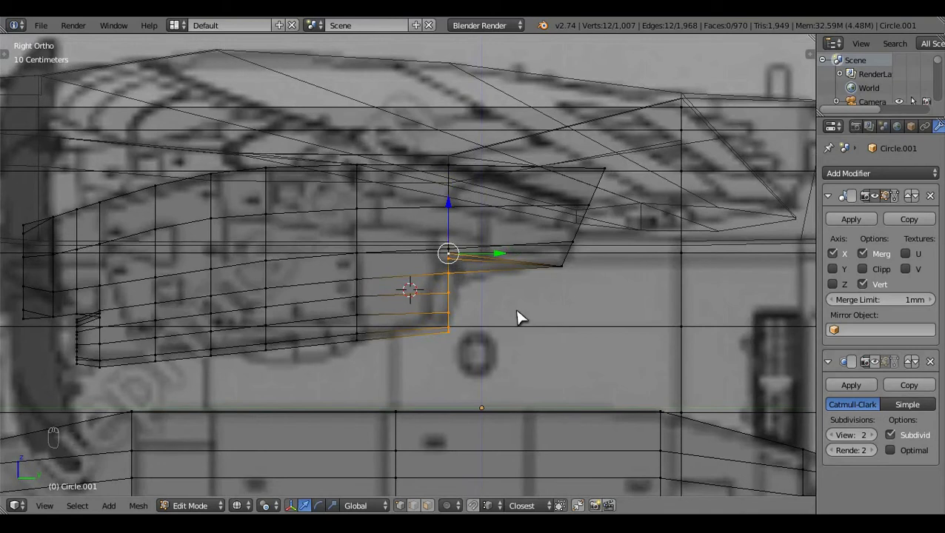
{"action": "scroll", "coordinate": [526, 374], "scroll_direction": "up", "scroll_amount": 3}
{"action": "key", "text": "a"}
{"action": "key", "text": "ctrl+z"}
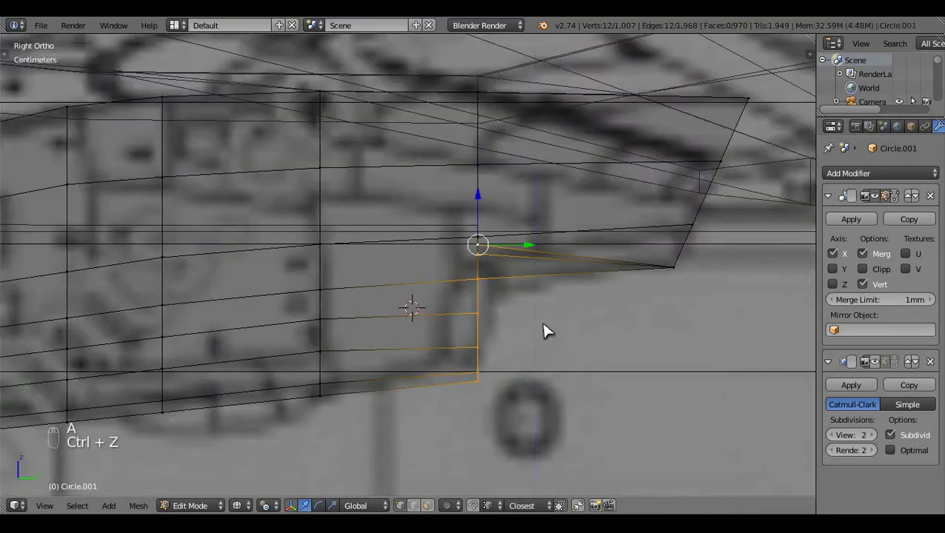
{"action": "left_click", "coordinate": [274, 509]}
{"action": "left_click", "coordinate": [312, 489]}
{"action": "key", "text": "s"}
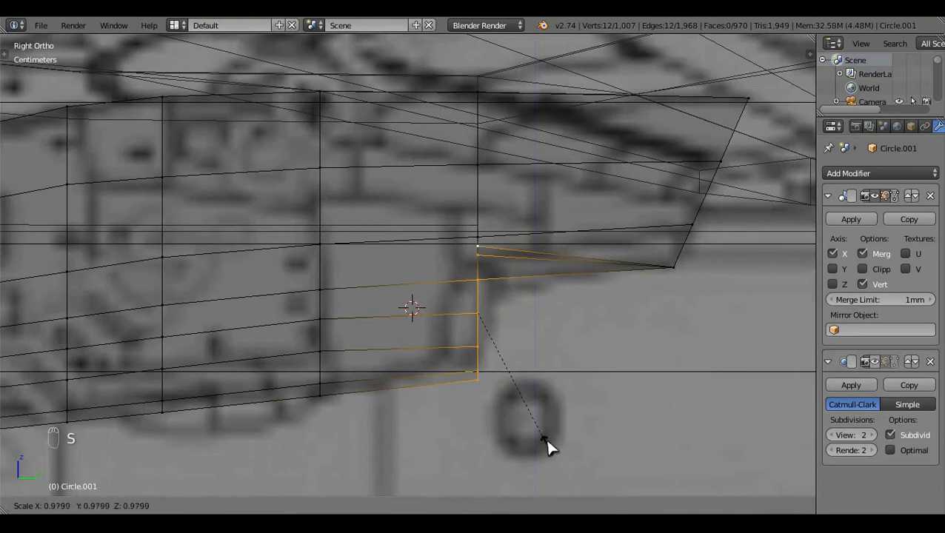
{"action": "left_click", "coordinate": [534, 422]}
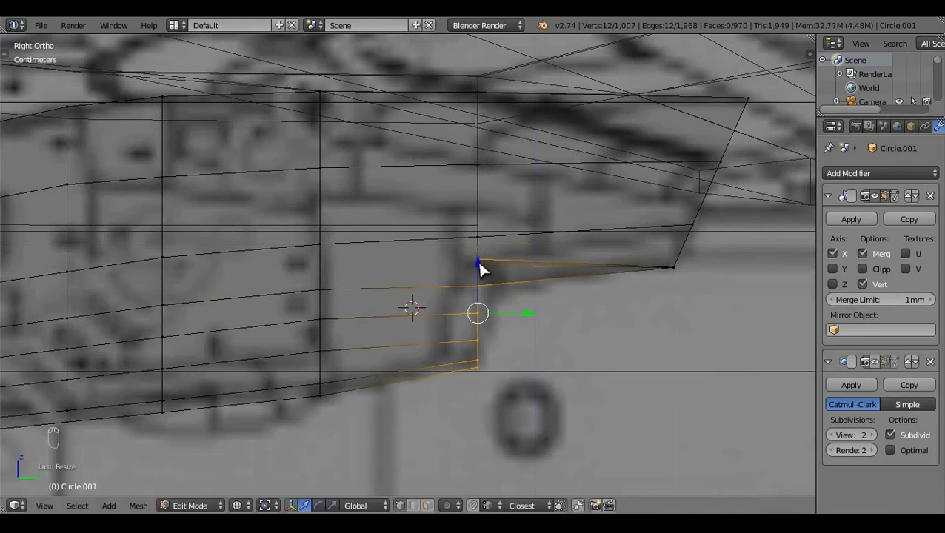
Step: Tilt the opening to follow the blueprint's slanted outline, shift it slightly aft along Y and fine-tune its scale
{"action": "key", "text": "r"}
{"action": "left_click", "coordinate": [559, 357]}
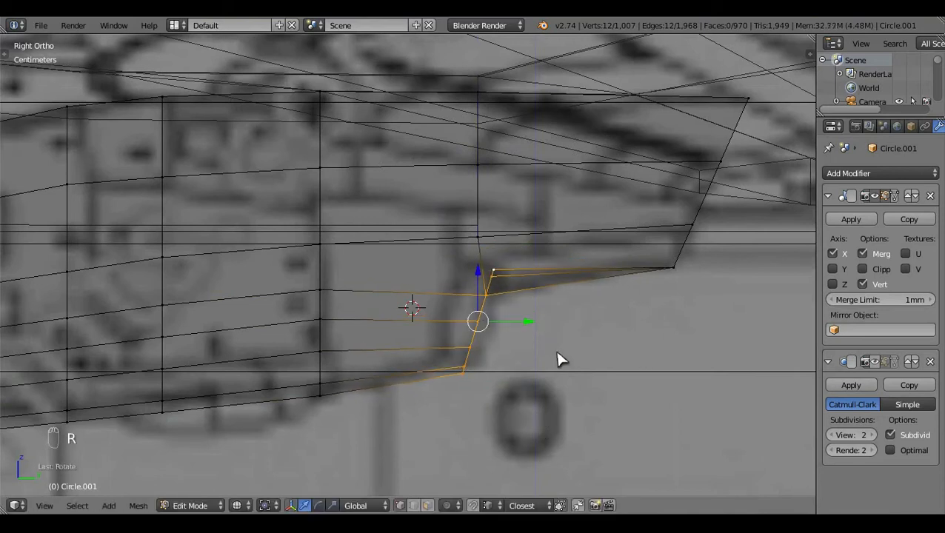
{"action": "key", "text": "g"}
{"action": "key", "text": "y"}
{"action": "left_click", "coordinate": [539, 332]}
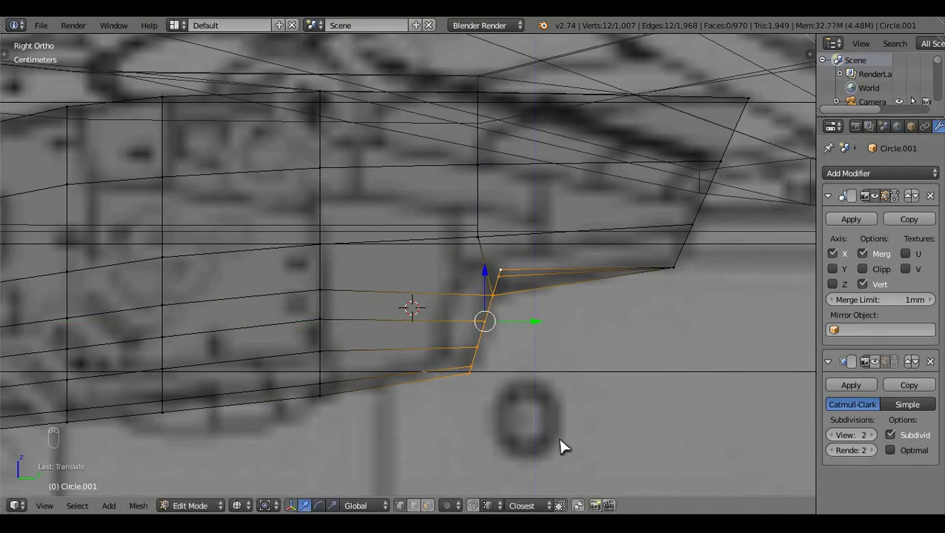
{"action": "key", "text": "s"}
{"action": "left_click", "coordinate": [558, 431]}
{"action": "key", "text": "a"}
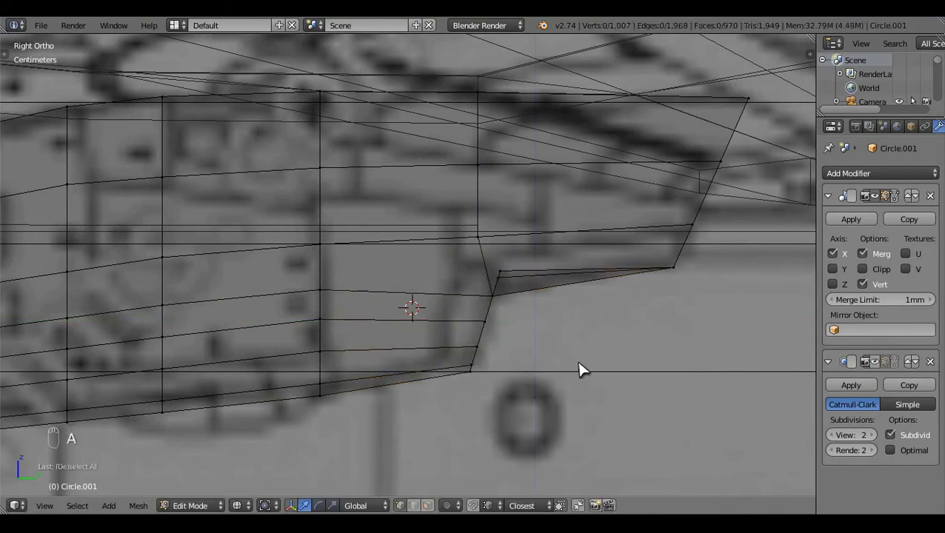
Step: Insert a loop cut around the nacelle just ahead of the circular opening, slid toward the opening
{"action": "key", "text": "z"}
{"action": "mouse_move", "coordinate": [608, 356]}
{"action": "middle_mouse_down"}
{"action": "mouse_move", "coordinate": [544, 327]}
{"action": "mouse_move", "coordinate": [470, 200]}
{"action": "mouse_move", "coordinate": [620, 322]}
{"action": "middle_mouse_up"}
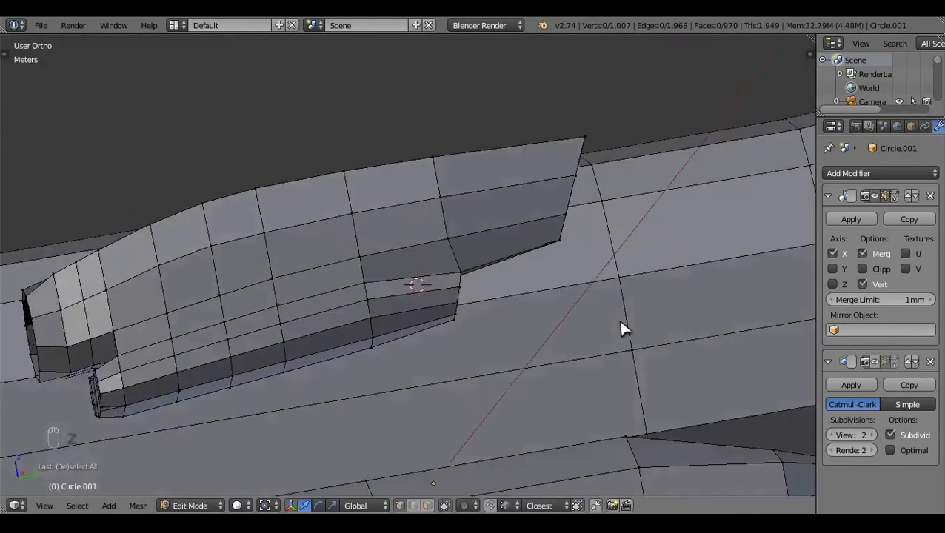
{"action": "key", "text": "KP_3"}
{"action": "scroll", "coordinate": [521, 372], "scroll_direction": "up", "scroll_amount": 3}
{"action": "key", "text": "z"}
{"action": "key", "text": "z"}
{"action": "key", "text": "z"}
{"action": "key", "text": "ctrl+r"}
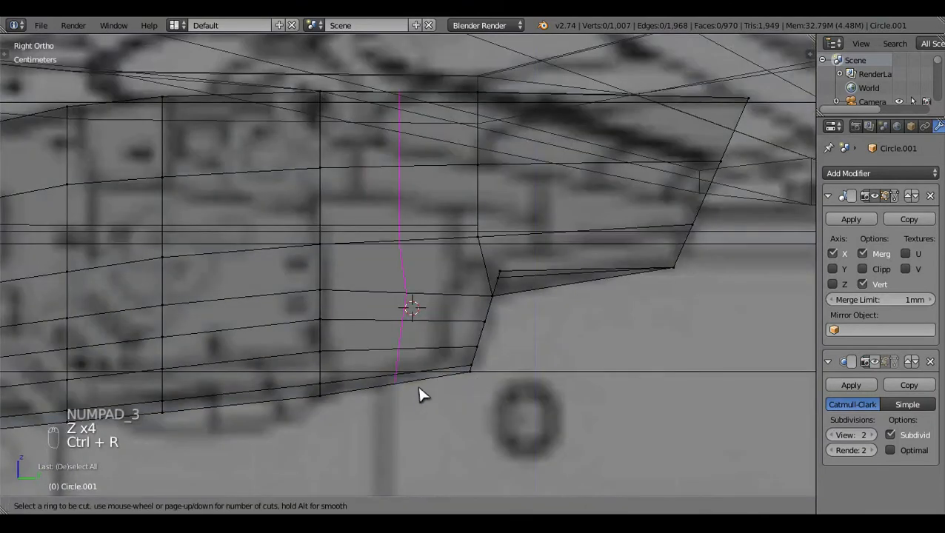
{"action": "left_click", "coordinate": [423, 394]}
{"action": "left_click", "coordinate": [460, 390]}
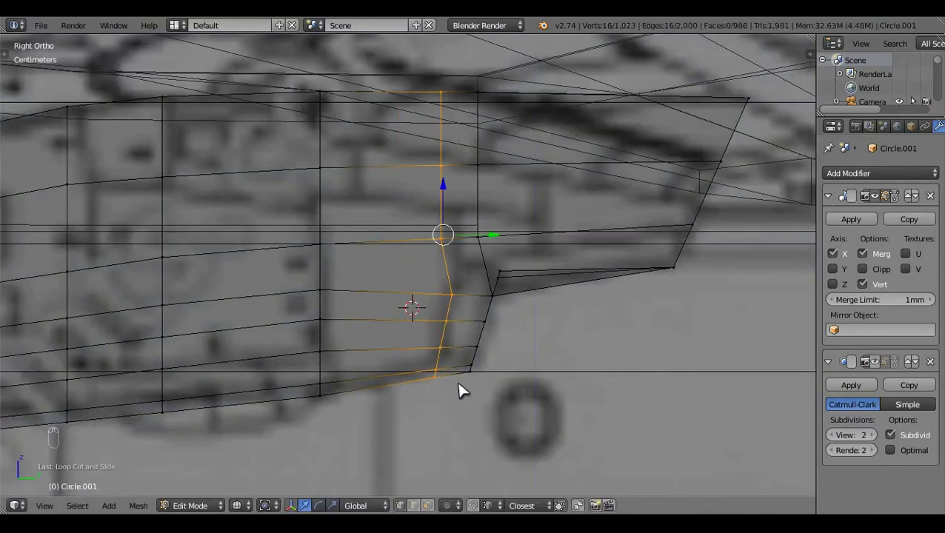
Step: Keep only the new loop's lower nine vertices selected, raise them along Z and adjust them along Y
{"action": "mouse_move", "coordinate": [423, 102]}
{"action": "middle_mouse_down"}
{"action": "mouse_move", "coordinate": [448, 183]}
{"action": "mouse_move", "coordinate": [442, 285]}
{"action": "middle_mouse_up"}
{"action": "right_click", "coordinate": [442, 285]}
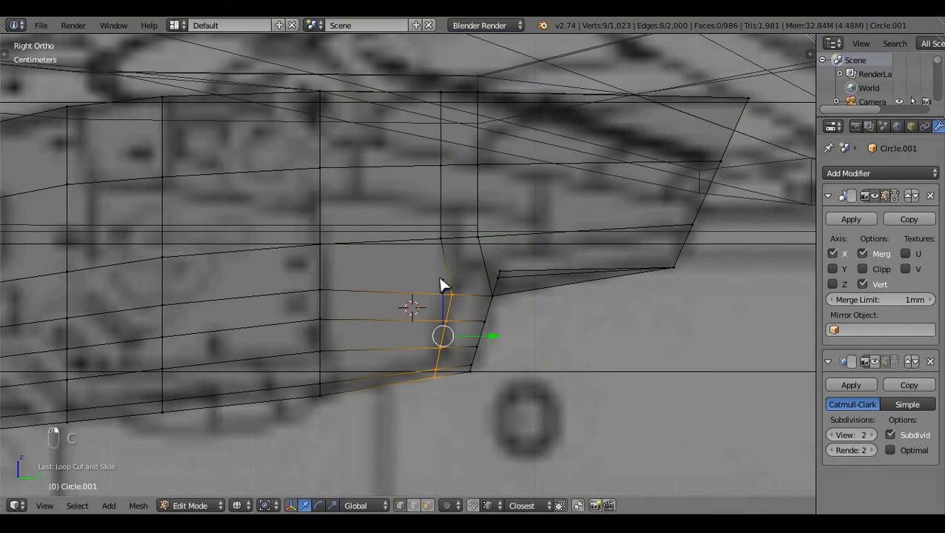
{"action": "left_click_drag", "start_coordinate": [444, 293], "coordinate": [448, 278]}
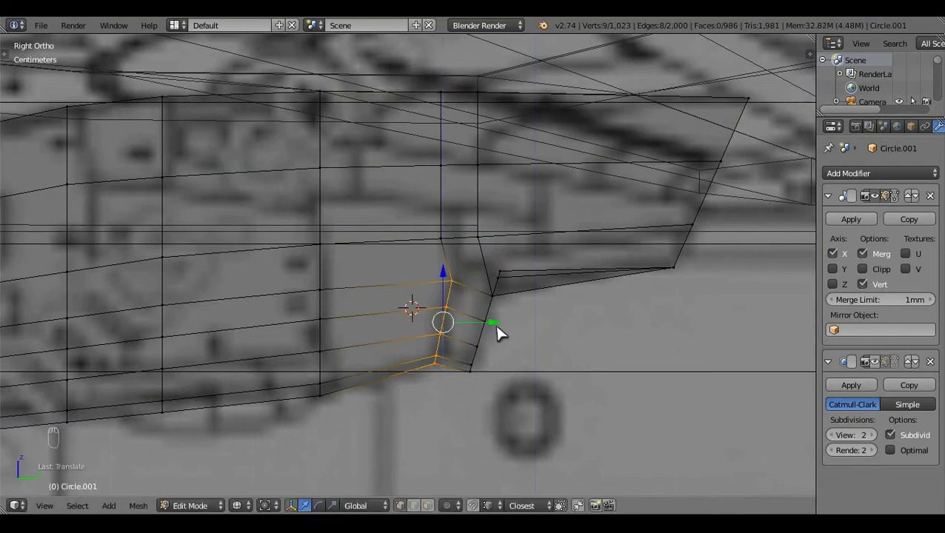
{"action": "left_click_drag", "start_coordinate": [499, 325], "coordinate": [502, 329]}
Step: Restore the Subdivision Surface modifier's Edit Mode display and inspect the smoothed nacelle tail and circular opening
{"action": "key", "text": "z"}
{"action": "key", "text": "Tab"}
{"action": "mouse_move", "coordinate": [533, 353]}
{"action": "middle_mouse_down"}
{"action": "mouse_move", "coordinate": [633, 312]}
{"action": "mouse_move", "coordinate": [563, 211]}
{"action": "mouse_move", "coordinate": [605, 284]}
{"action": "mouse_move", "coordinate": [508, 300]}
{"action": "middle_mouse_up"}
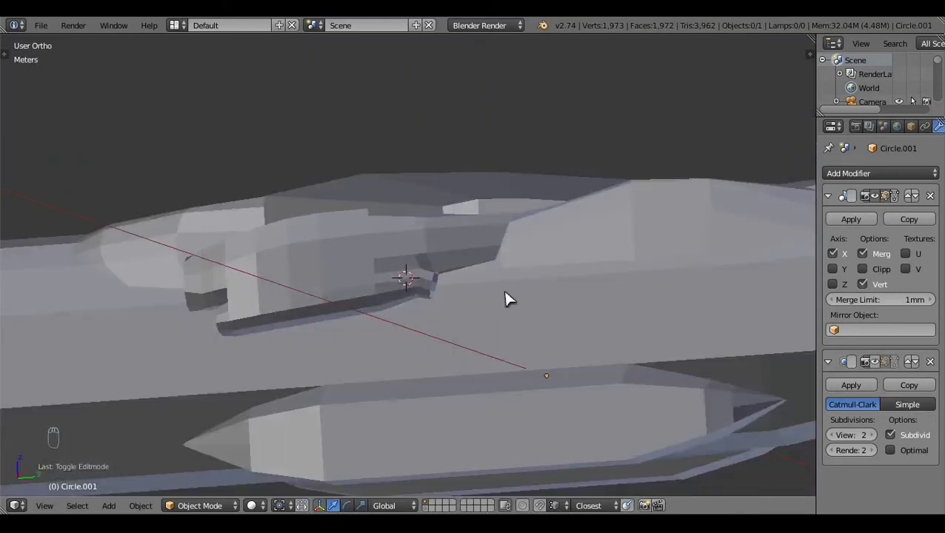
{"action": "key", "text": "KP_3"}
{"action": "key", "text": "Tab"}
{"action": "scroll", "coordinate": [500, 268], "scroll_direction": "up", "scroll_amount": 3}
{"action": "scroll", "coordinate": [561, 317], "scroll_direction": "down", "scroll_amount": 1}
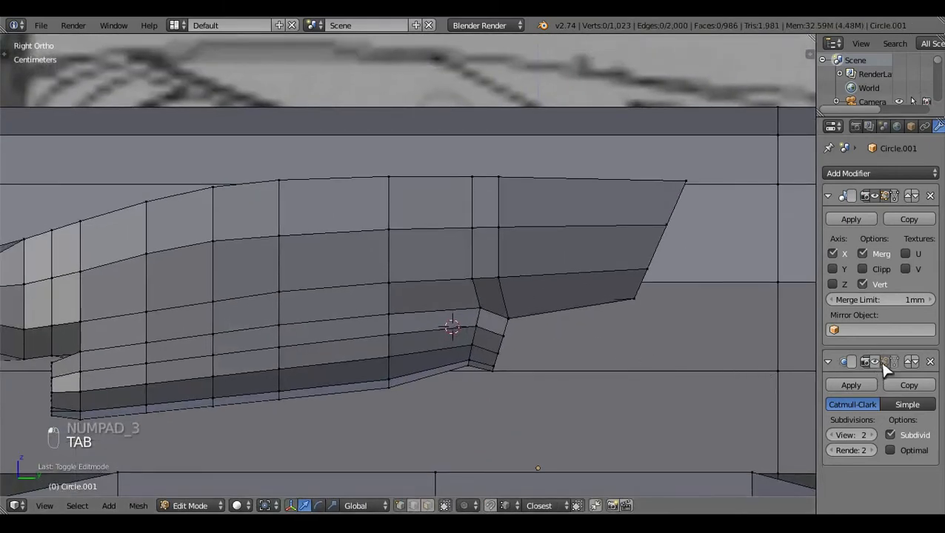
{"action": "key", "text": "Tab"}
{"action": "scroll", "coordinate": [491, 329], "scroll_direction": "down", "scroll_amount": 2}
{"action": "middle_click_drag", "start_coordinate": [508, 311], "coordinate": [371, 224]}
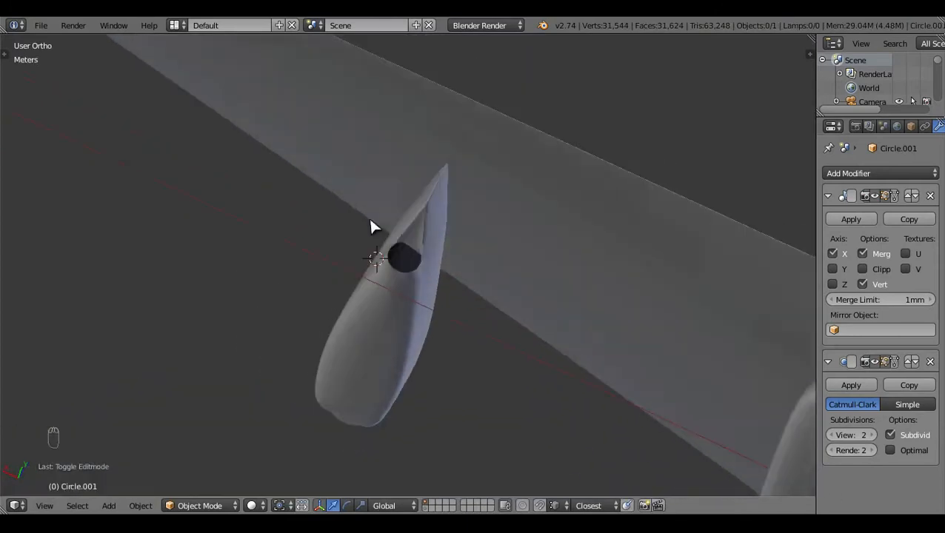
{"action": "scroll", "coordinate": [483, 201], "scroll_direction": "up", "scroll_amount": 3}
{"action": "key", "text": "Tab"}
{"action": "middle_click_drag", "start_coordinate": [591, 266], "coordinate": [544, 348]}
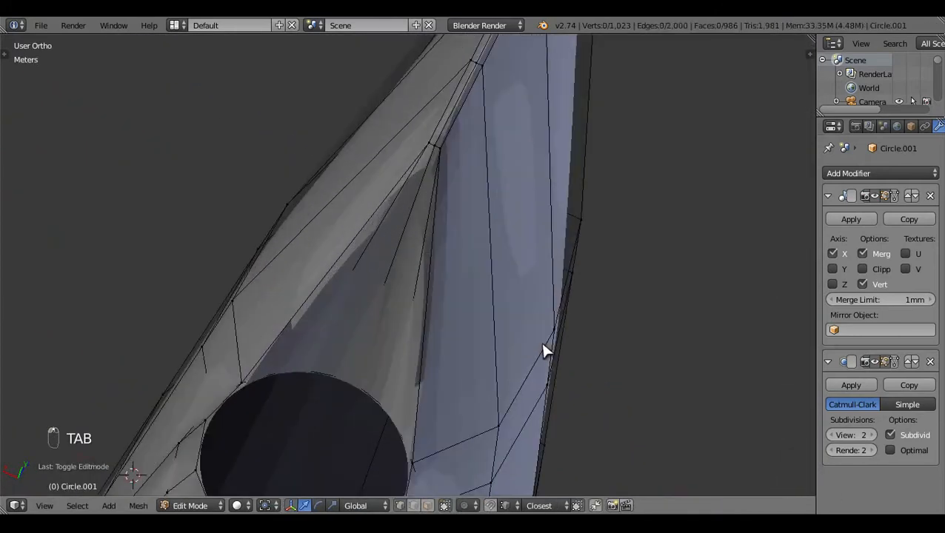
Step: Select the nacelle's front rim vertices in the right-side wireframe view and extrude them forward along Y over the blueprint's propeller hub
{"action": "scroll", "coordinate": [540, 343], "scroll_direction": "down", "scroll_amount": 2}
{"action": "key", "text": "KP_3"}
{"action": "scroll", "coordinate": [536, 339], "scroll_direction": "down", "scroll_amount": 1}
{"action": "middle_click_drag", "start_coordinate": [388, 352], "coordinate": [513, 346], "text": "shift"}
{"action": "key", "text": "z"}
{"action": "scroll", "coordinate": [511, 358], "scroll_direction": "up", "scroll_amount": 4}
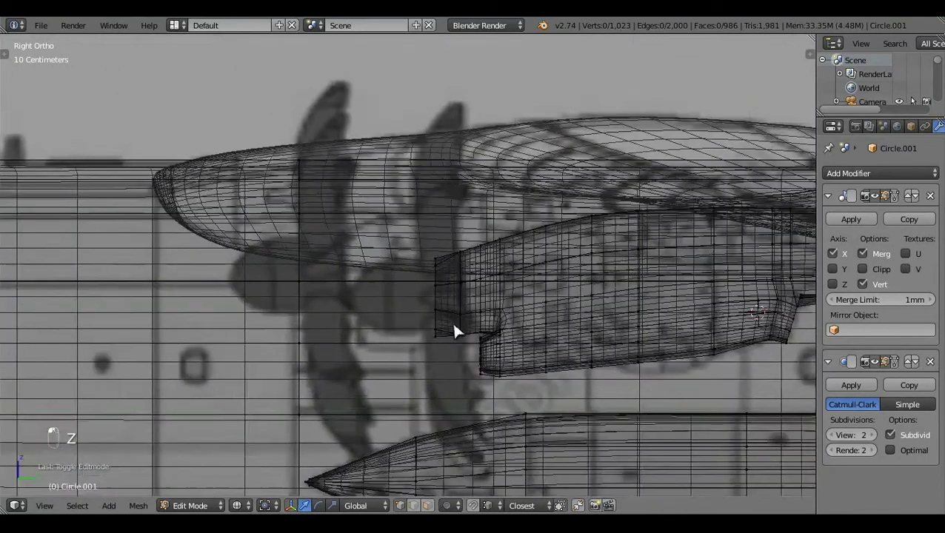
{"action": "key", "text": "b"}
{"action": "left_click_drag", "start_coordinate": [428, 249], "coordinate": [447, 374]}
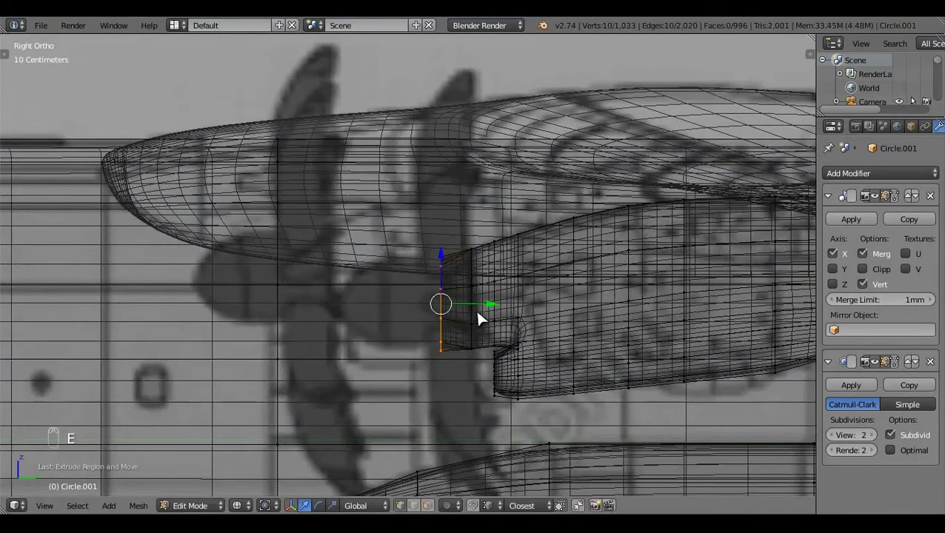
{"action": "key", "text": "e"}
{"action": "left_click", "coordinate": [439, 305]}
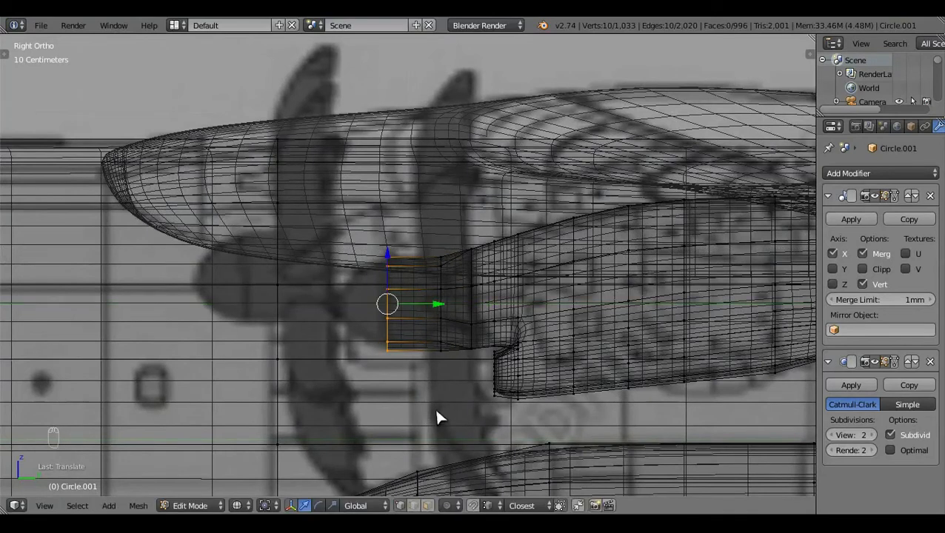
Step: Extrude the front rim forward along Y by about 5 cm and scale the new ring down to about 0.46
{"action": "key", "text": "e"}
{"action": "right_click", "coordinate": [436, 409]}
{"action": "key", "text": "g"}
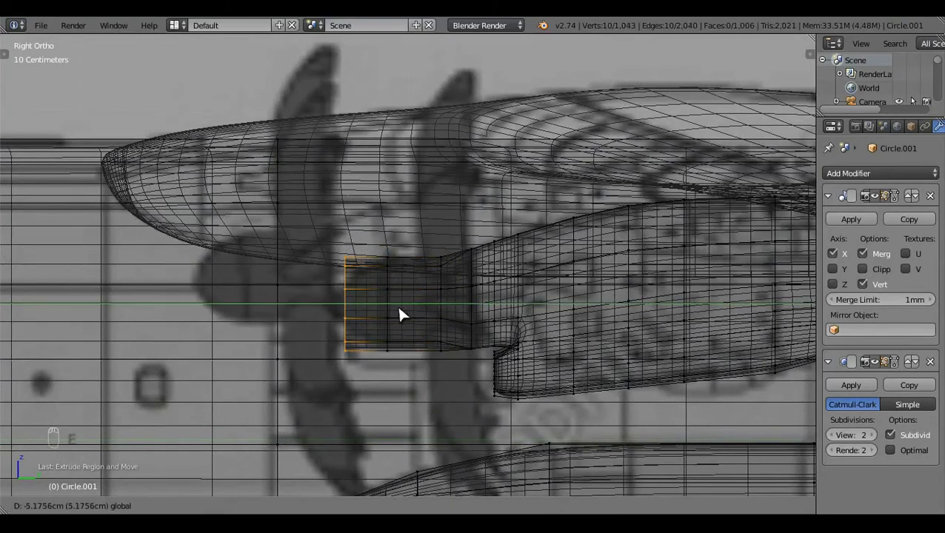
{"action": "left_click", "coordinate": [406, 314]}
{"action": "key", "text": "s"}
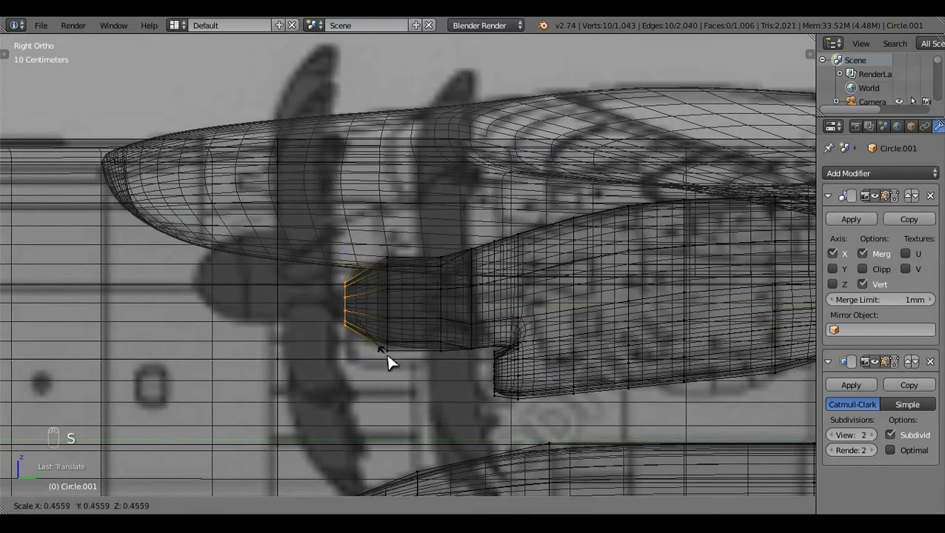
{"action": "left_click", "coordinate": [391, 360]}
Step: Extrude the narrowed ring forward by about 1.5 cm and shrink it into a small, nearly closed tip
{"action": "key", "text": "e"}
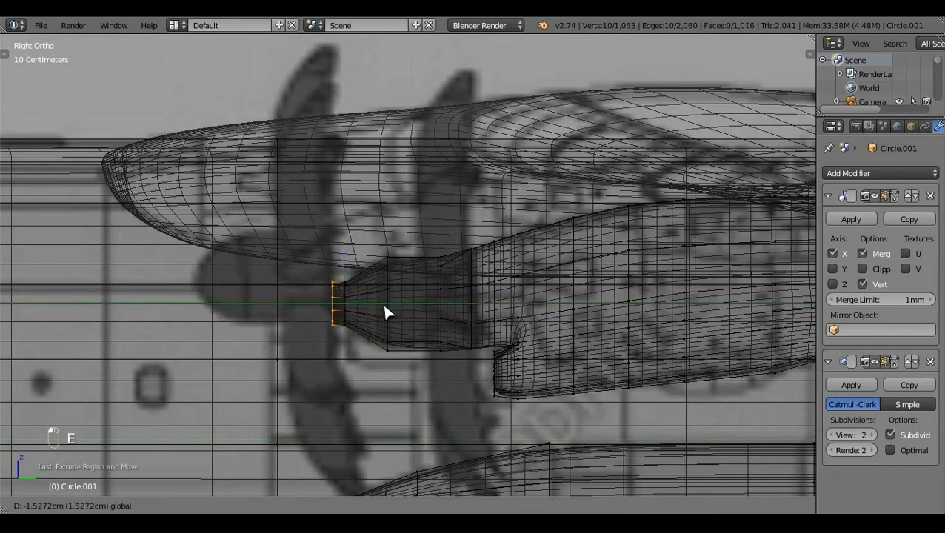
{"action": "left_click", "coordinate": [384, 307]}
{"action": "key", "text": "s"}
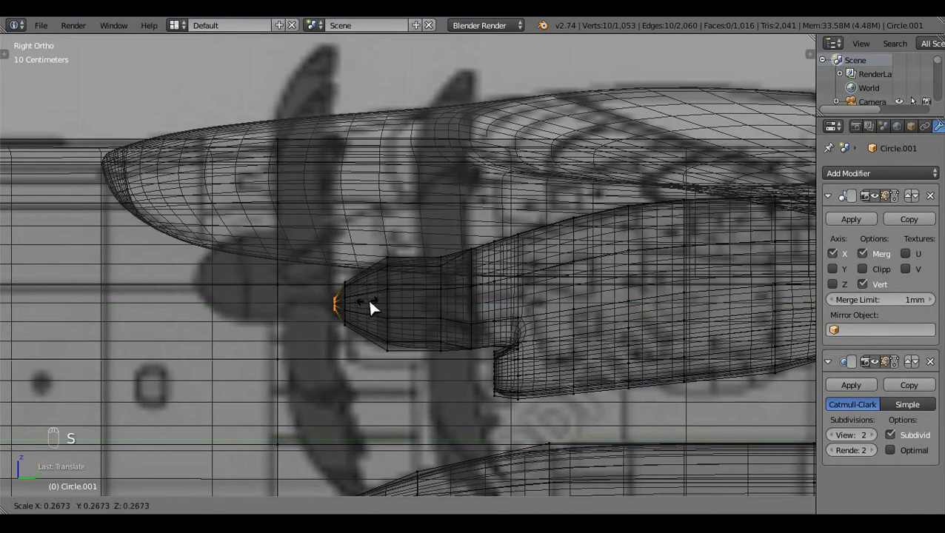
{"action": "left_click", "coordinate": [374, 300]}
Step: Examine the new nose cone in solid shading from several angles, both in Edit Mode and in Object Mode
{"action": "key", "text": "a"}
{"action": "key", "text": "z"}
{"action": "middle_click_drag", "start_coordinate": [440, 349], "coordinate": [539, 381]}
{"action": "key", "text": "ctrl+z"}
{"action": "key", "text": "a"}
{"action": "key", "text": "Tab"}
{"action": "middle_click_drag", "start_coordinate": [595, 239], "coordinate": [582, 302]}
Step: Insert a centred loop cut around the nose cone's tapered section and scale it outward to match the top-view blueprint
{"action": "key", "text": "KP_7"}
{"action": "key", "text": "z"}
{"action": "scroll", "coordinate": [535, 333], "scroll_direction": "up", "scroll_amount": 6}
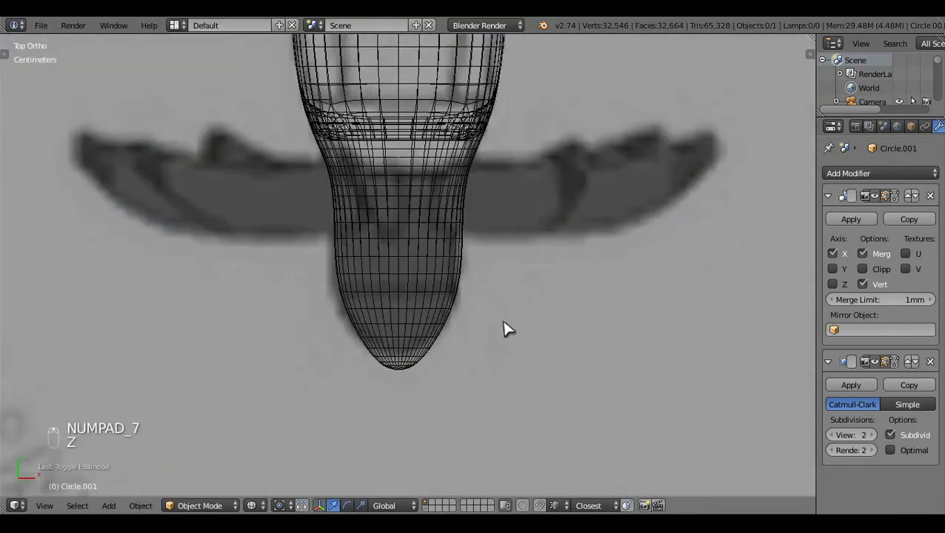
{"action": "key", "text": "Tab"}
{"action": "key", "text": "ctrl+r"}
{"action": "left_click", "coordinate": [454, 340]}
{"action": "right_click", "coordinate": [507, 365]}
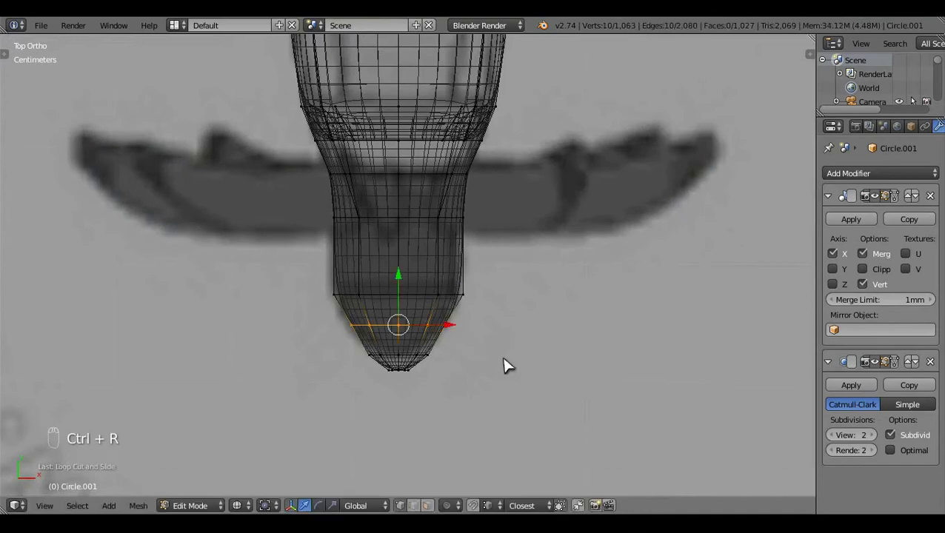
{"action": "key", "text": "s"}
{"action": "left_click", "coordinate": [520, 373]}
{"action": "key", "text": "a"}
{"action": "key", "text": "z"}
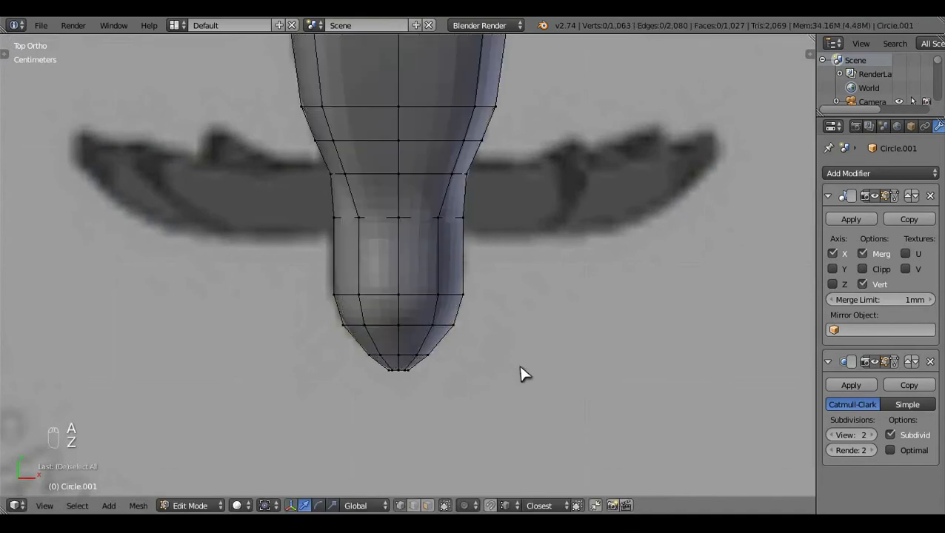
Step: Compare the nose cone with the side blueprint and dissolve the edge loop added on its tapered section
{"action": "key", "text": "Tab"}
{"action": "scroll", "coordinate": [510, 373], "scroll_direction": "down", "scroll_amount": 3}
{"action": "key", "text": "z"}
{"action": "key", "text": "KP_3"}
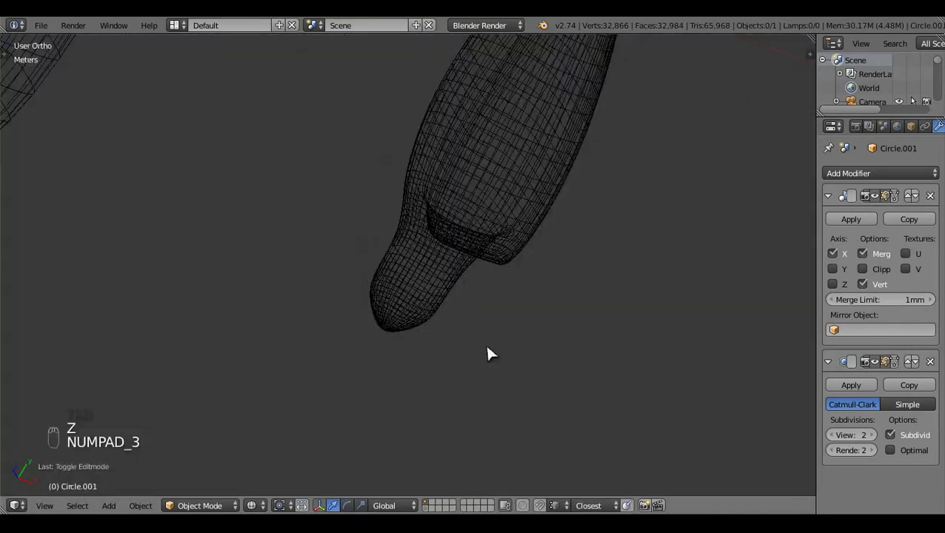
{"action": "scroll", "coordinate": [485, 343], "scroll_direction": "up", "scroll_amount": 6}
{"action": "key", "text": "Tab"}
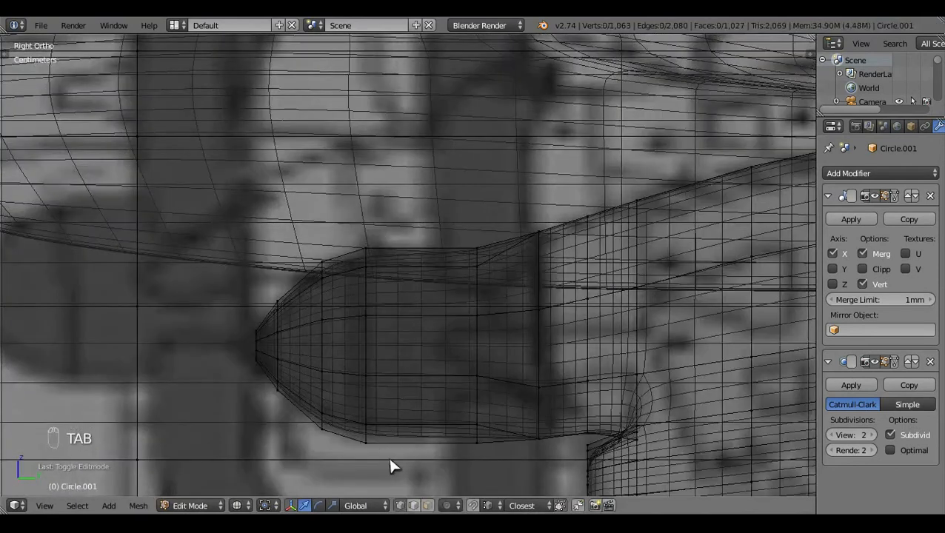
{"action": "right_click", "coordinate": [275, 342], "text": "alt"}
{"action": "key", "text": "a"}
{"action": "right_click", "coordinate": [323, 342], "text": "alt"}
{"action": "key", "text": "x"}
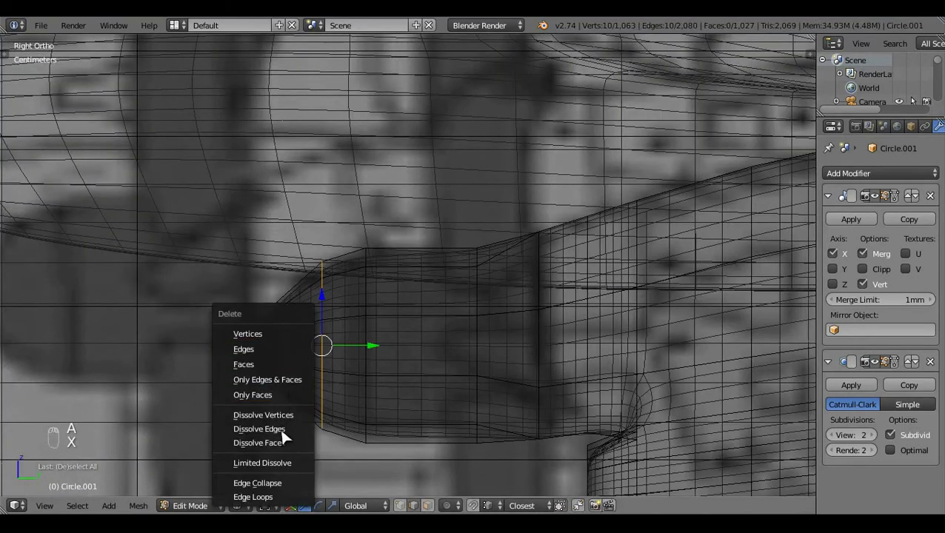
{"action": "left_click", "coordinate": [281, 435]}
Step: Select the two foremost edge loops at the nose cone's tip and compare them with the top-view blueprint
{"action": "right_click", "coordinate": [261, 348], "text": "alt"}
{"action": "key", "text": "KP_7"}
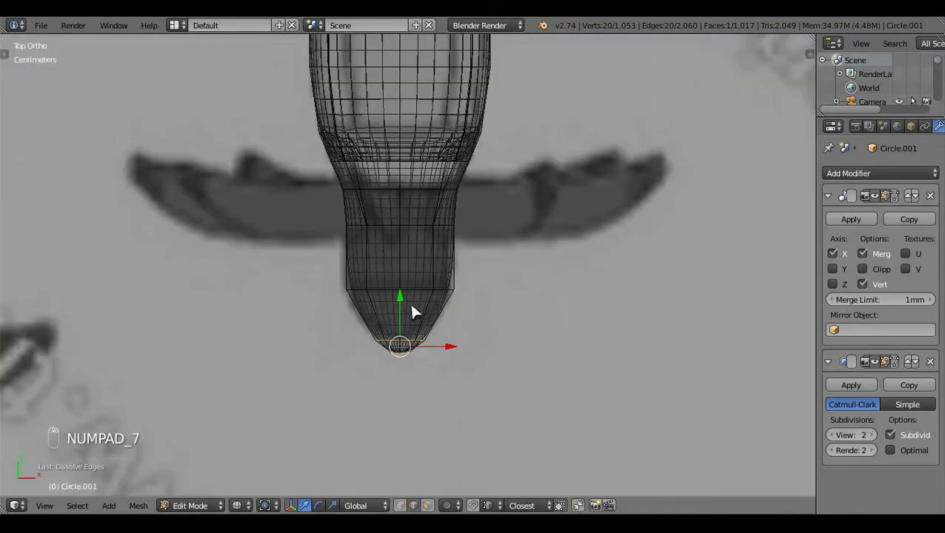
Step: Move the rounded tip of the engine's nose backward along Y and enlarge the edge ring just behind it to match the reference
{"action": "key", "text": "g"}
{"action": "key", "text": "y"}
{"action": "left_click", "coordinate": [401, 288]}
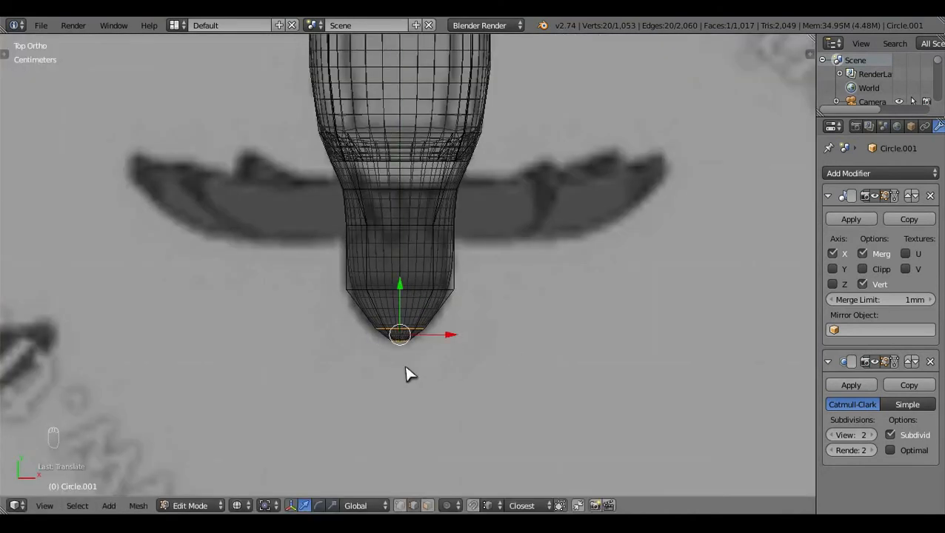
{"action": "key", "text": "s"}
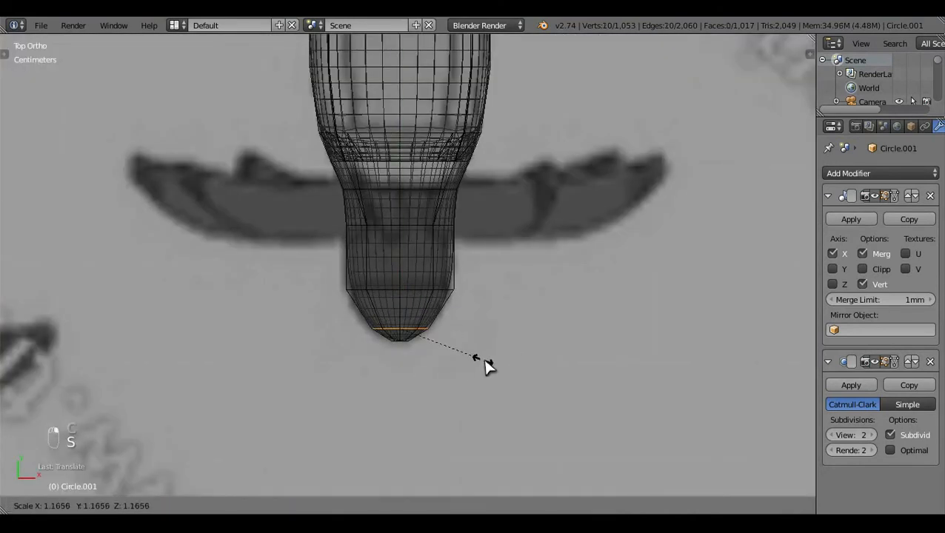
{"action": "key", "text": "Escape"}
{"action": "key", "text": "a"}
Step: Add an edge loop midway along the engine nose's tapered section and scale it outward to round the profile
{"action": "key", "text": "ctrl+r"}
{"action": "left_click", "coordinate": [437, 320]}
{"action": "right_click", "coordinate": [437, 321]}
{"action": "key", "text": "s"}
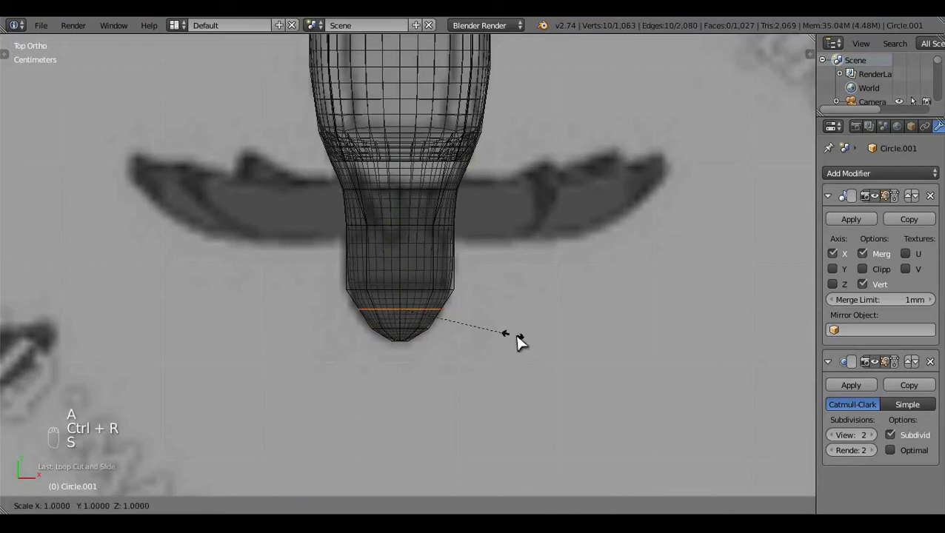
{"action": "left_click", "coordinate": [526, 354]}
{"action": "key", "text": "z"}
{"action": "key", "text": "z"}
{"action": "key", "text": "z"}
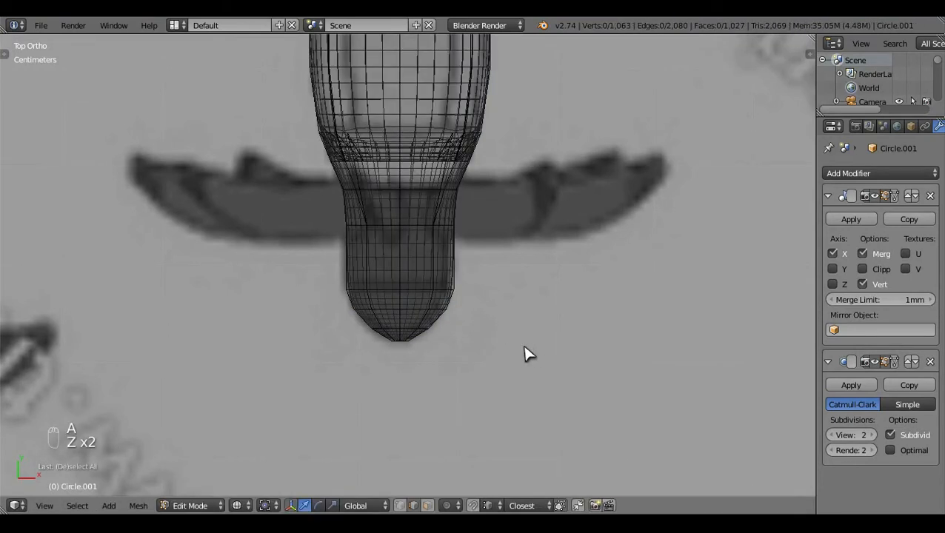
Step: Add two evenly spaced edge loops around the straight cylindrical section behind the nose dome
{"action": "key", "text": "Tab"}
{"action": "scroll", "coordinate": [526, 354], "scroll_direction": "down", "scroll_amount": 3}
{"action": "key", "text": "KP_3"}
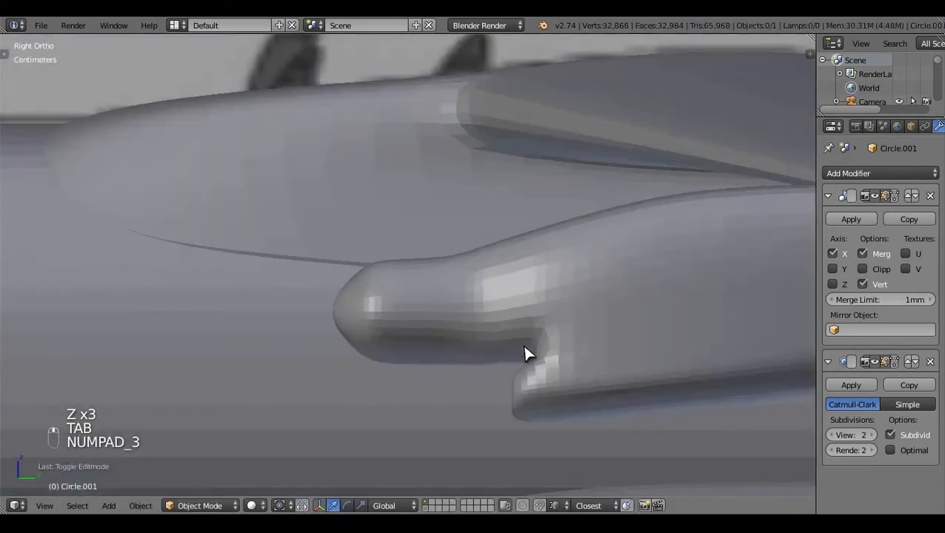
{"action": "key", "text": "z"}
{"action": "key", "text": "Tab"}
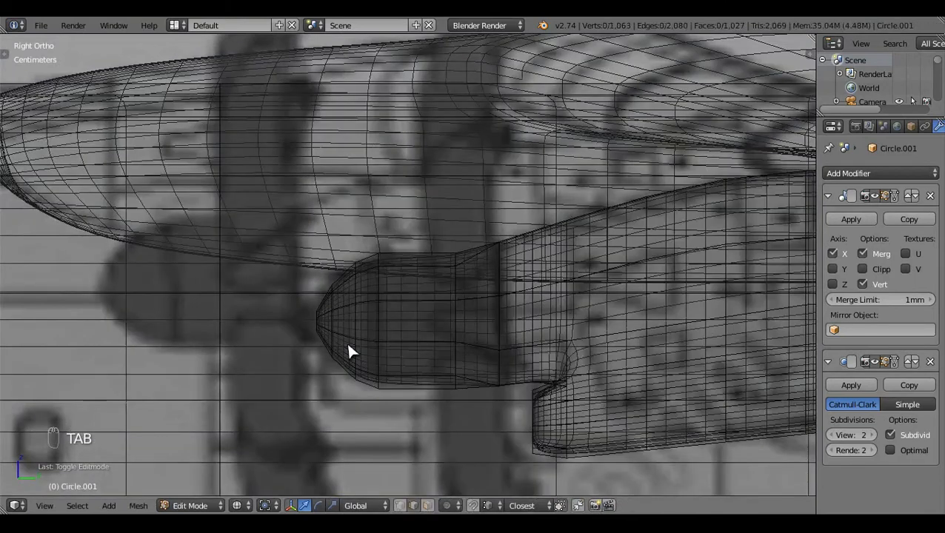
{"action": "key", "text": "z"}
{"action": "key", "text": "z"}
{"action": "key", "text": "ctrl+r"}
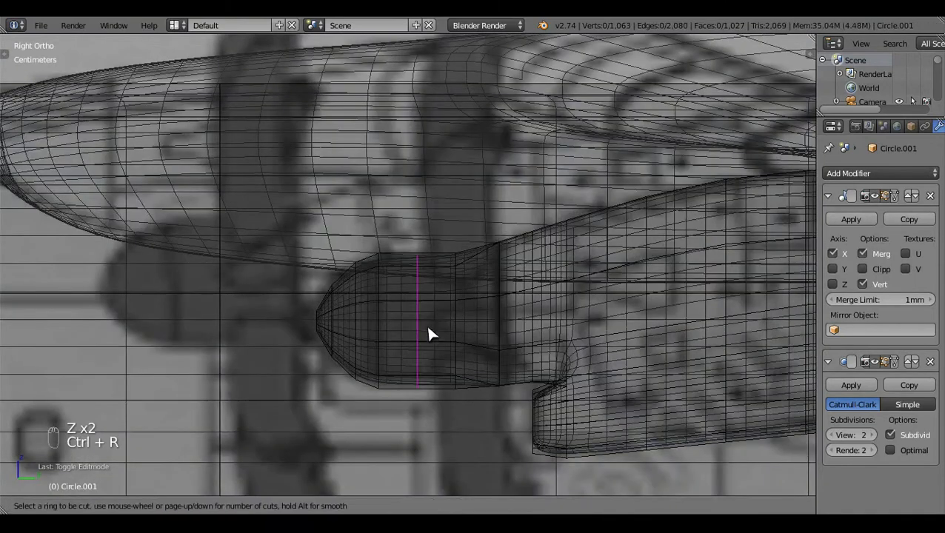
{"action": "left_click", "coordinate": [428, 330]}
{"action": "left_click", "coordinate": [429, 329]}
{"action": "key", "text": "a"}
{"action": "key", "text": "z"}
{"action": "key", "text": "Tab"}
{"action": "scroll", "coordinate": [428, 329], "scroll_direction": "down", "scroll_amount": 2}
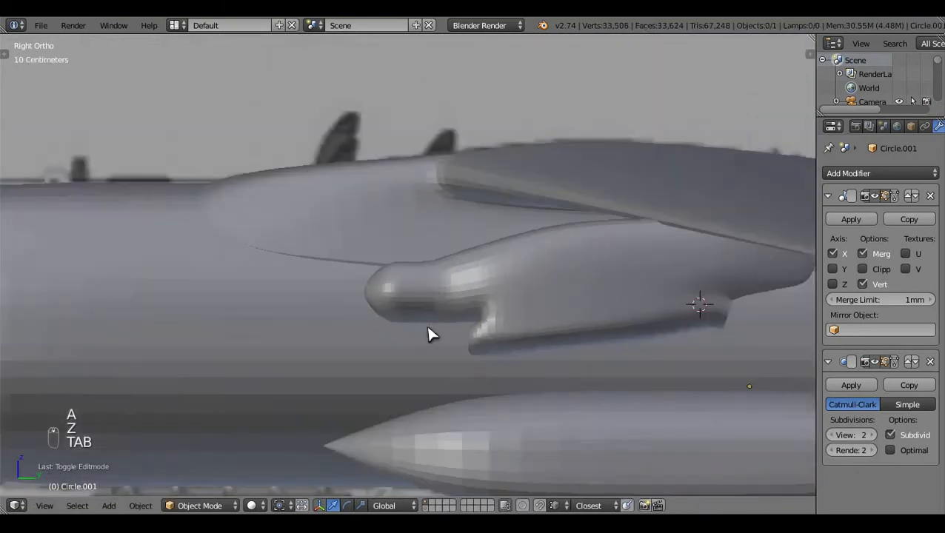
Step: In side view, scale the edge ring closest to the nose tip outward to make the dome blunter
{"action": "mouse_move", "coordinate": [428, 328]}
{"action": "middle_mouse_down"}
{"action": "mouse_move", "coordinate": [348, 302]}
{"action": "mouse_move", "coordinate": [338, 354]}
{"action": "middle_mouse_up"}
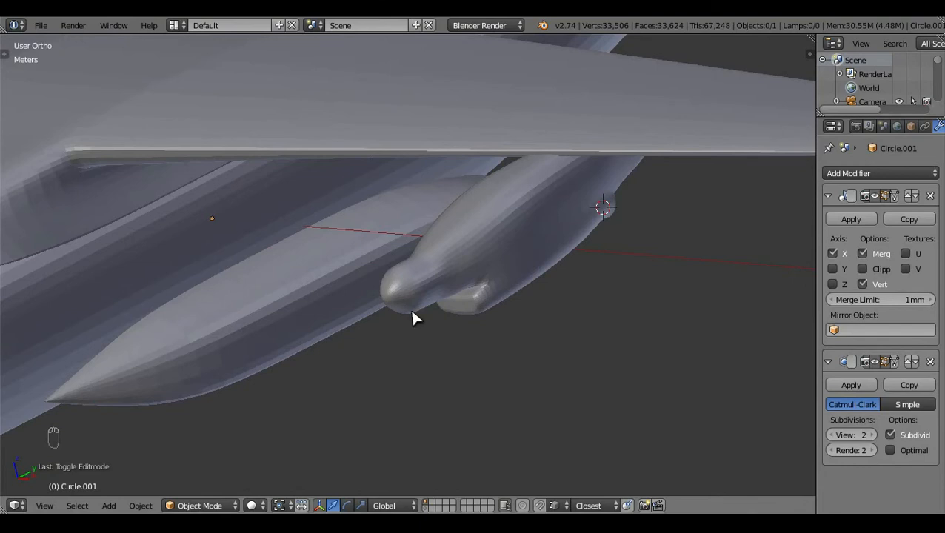
{"action": "scroll", "coordinate": [413, 319], "scroll_direction": "up", "scroll_amount": 5}
{"action": "key", "text": "KP_3"}
{"action": "middle_click_drag", "start_coordinate": [421, 320], "coordinate": [473, 286], "text": "shift"}
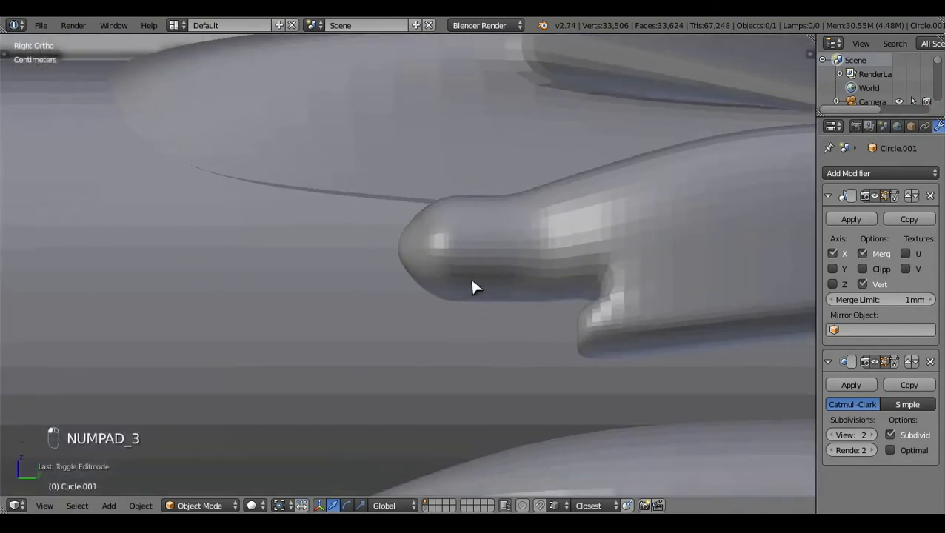
{"action": "scroll", "coordinate": [424, 236], "scroll_direction": "up", "scroll_amount": 3}
{"action": "key", "text": "Tab"}
{"action": "key", "text": "z"}
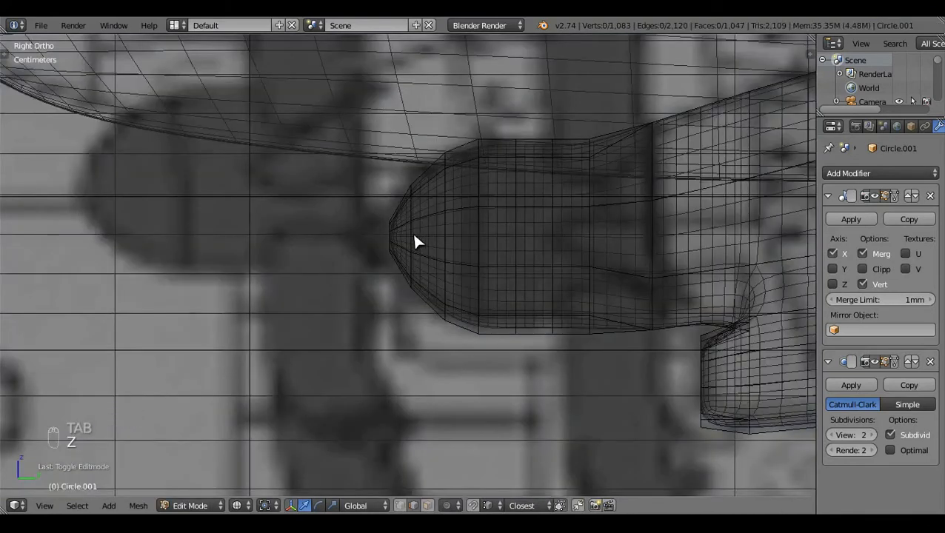
{"action": "right_click", "coordinate": [412, 231], "text": "alt"}
{"action": "key", "text": "s"}
{"action": "left_click", "coordinate": [452, 376]}
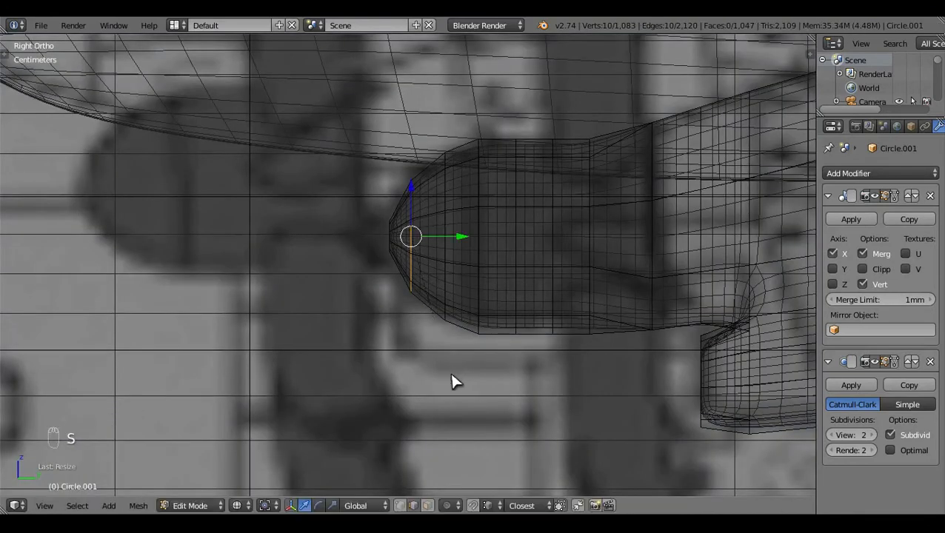
Step: Scale up the second edge ring behind the nose tip to smooth the dome's curvature
{"action": "right_click", "coordinate": [451, 246], "text": "alt"}
{"action": "key", "text": "s"}
{"action": "left_click", "coordinate": [482, 351]}
{"action": "key", "text": "a"}
{"action": "scroll", "coordinate": [482, 343], "scroll_direction": "down", "scroll_amount": 4}
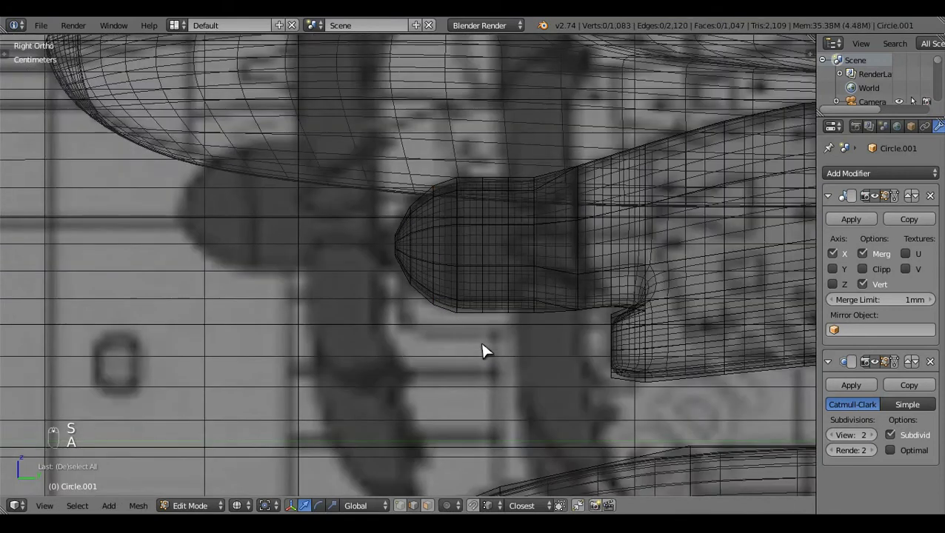
{"action": "key", "text": "Tab"}
{"action": "key", "text": "z"}
{"action": "mouse_move", "coordinate": [477, 337]}
{"action": "middle_mouse_down"}
{"action": "mouse_move", "coordinate": [604, 311]}
{"action": "mouse_move", "coordinate": [530, 313]}
{"action": "middle_mouse_up"}
{"action": "key", "text": "KP_3"}
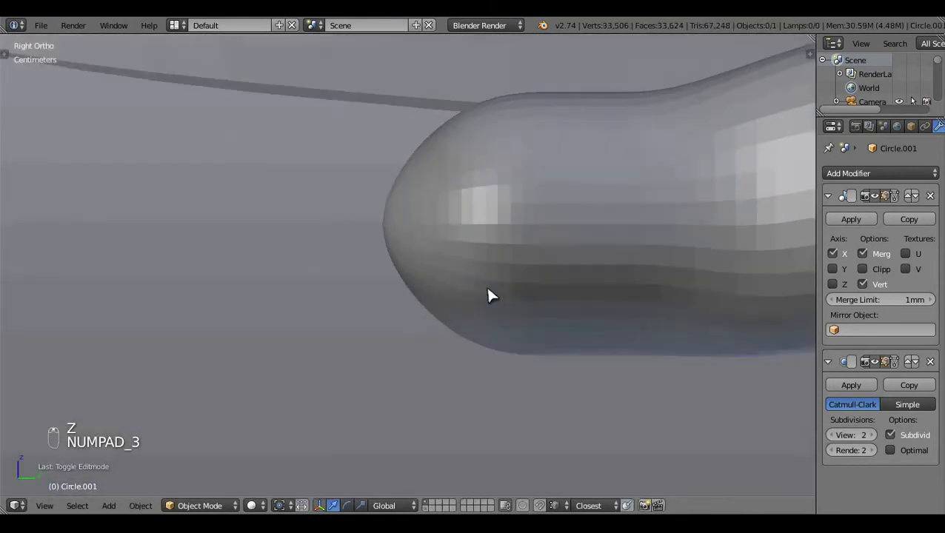
Step: Try an extra edge loop between the two foremost rings of the nose dome, scaled slightly outward
{"action": "key", "text": "Tab"}
{"action": "key", "text": "ctrl+r"}
{"action": "left_click", "coordinate": [443, 195]}
{"action": "right_click", "coordinate": [478, 394]}
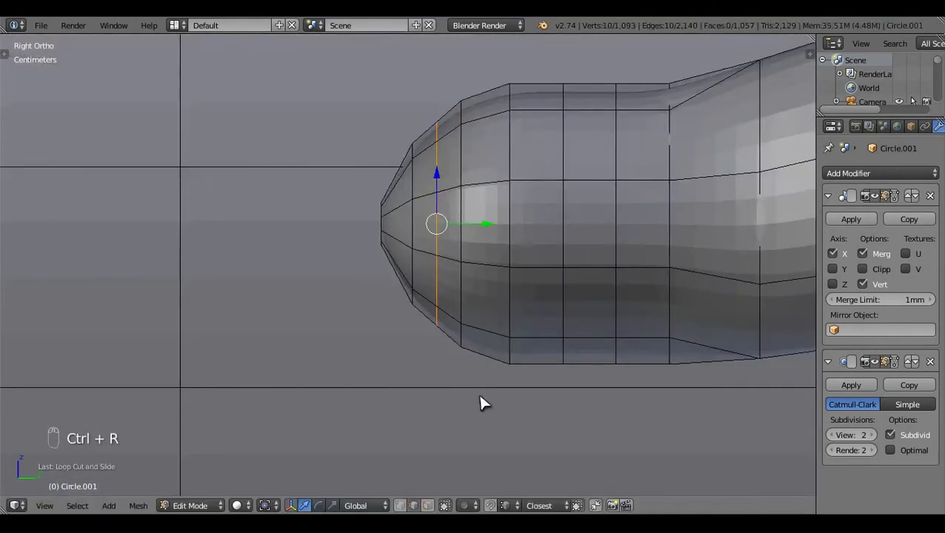
{"action": "key", "text": "s"}
{"action": "left_click", "coordinate": [486, 394]}
{"action": "key", "text": "a"}
{"action": "scroll", "coordinate": [496, 348], "scroll_direction": "down", "scroll_amount": 2}
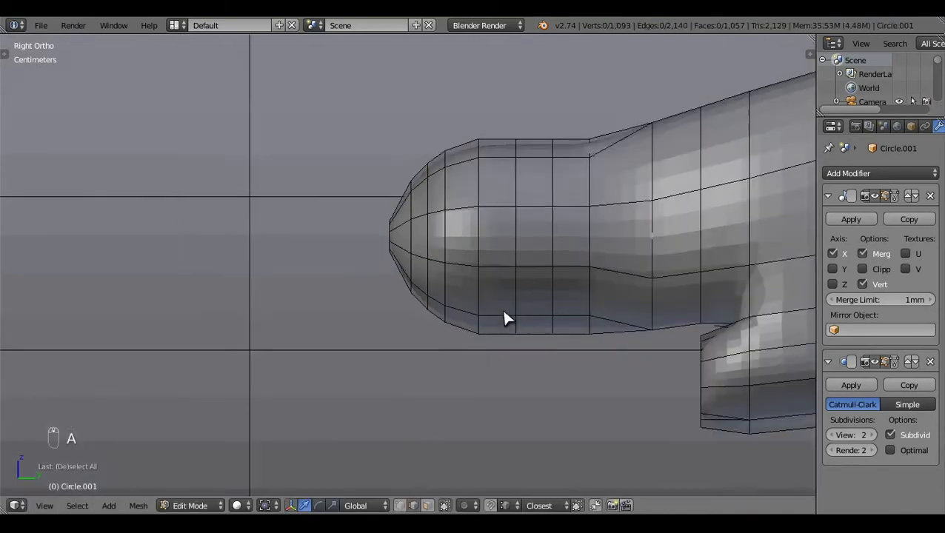
Step: Delete the extra edge loop just added on the nose dome
{"action": "key", "text": "Tab"}
{"action": "middle_click_drag", "start_coordinate": [501, 317], "coordinate": [427, 354]}
{"action": "key", "text": "Tab"}
{"action": "scroll", "coordinate": [433, 232], "scroll_direction": "up", "scroll_amount": 2}
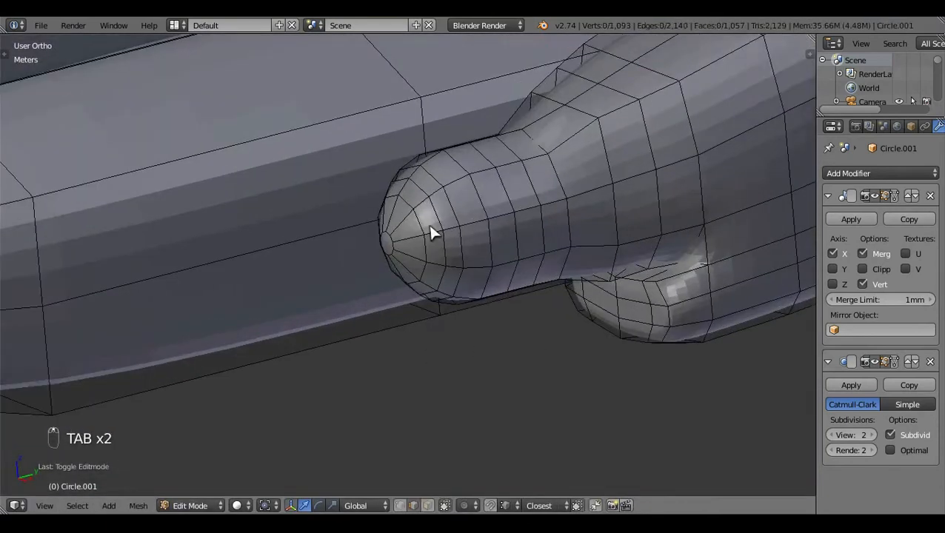
{"action": "right_click", "coordinate": [441, 219]}
{"action": "key", "text": "x"}
{"action": "left_click", "coordinate": [433, 358]}
{"action": "key", "text": "Tab"}
{"action": "scroll", "coordinate": [478, 334], "scroll_direction": "down", "scroll_amount": 4}
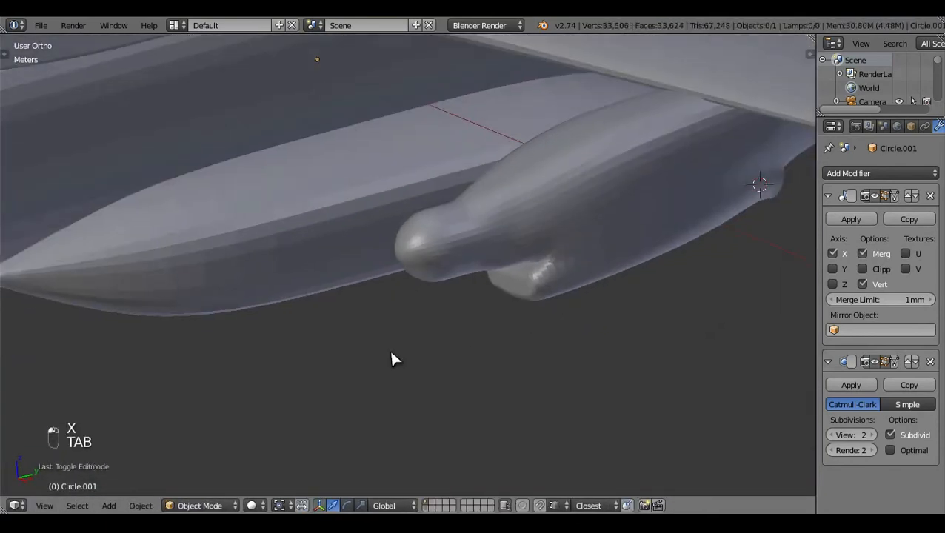
{"action": "middle_click_drag", "start_coordinate": [390, 349], "coordinate": [512, 271]}
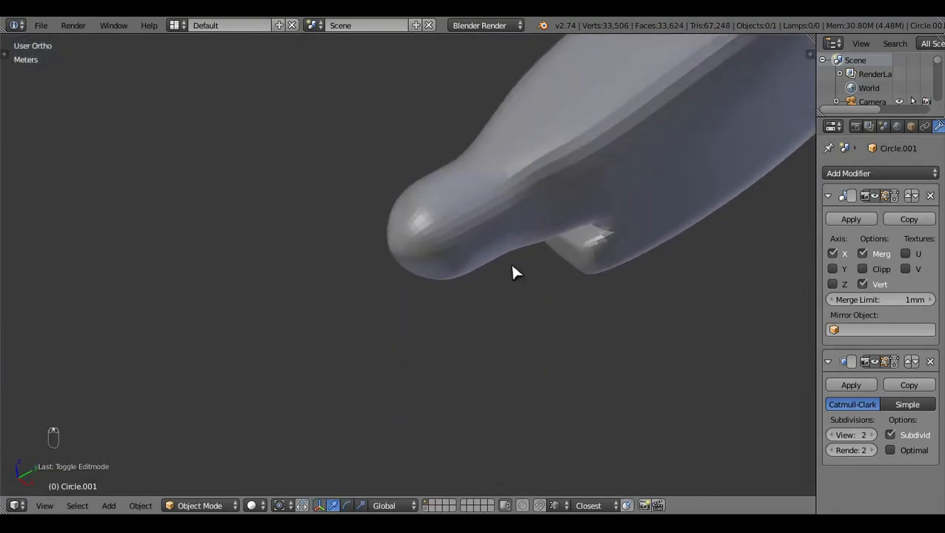
Step: Add a supporting edge loop where the nose cylinder meets the nacelle body, slid forward toward the cylinder's rear edge
{"action": "key", "text": "Tab"}
{"action": "middle_click_drag", "start_coordinate": [563, 324], "coordinate": [448, 385]}
{"action": "scroll", "coordinate": [448, 385], "scroll_direction": "up", "scroll_amount": 1}
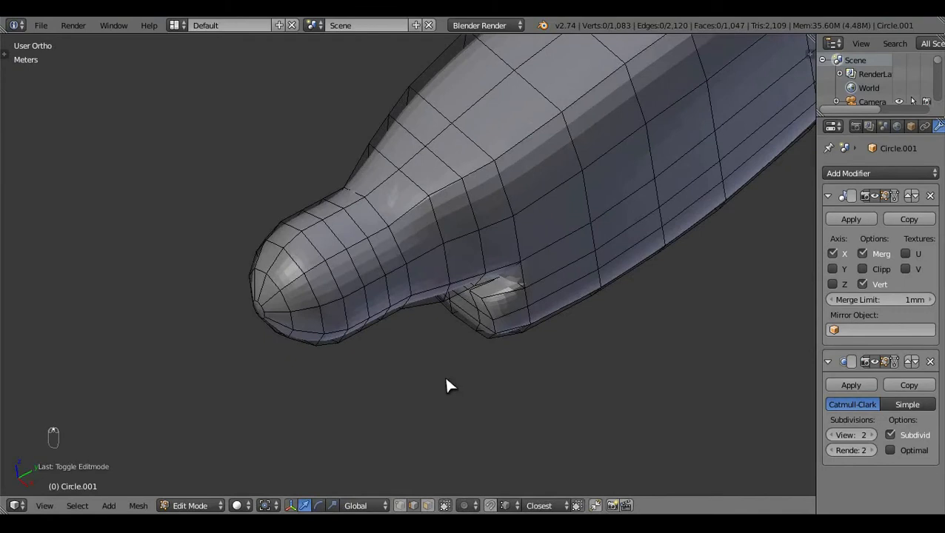
{"action": "scroll", "coordinate": [446, 379], "scroll_direction": "down", "scroll_amount": 2}
{"action": "key", "text": "ctrl+r"}
{"action": "left_click", "coordinate": [415, 238]}
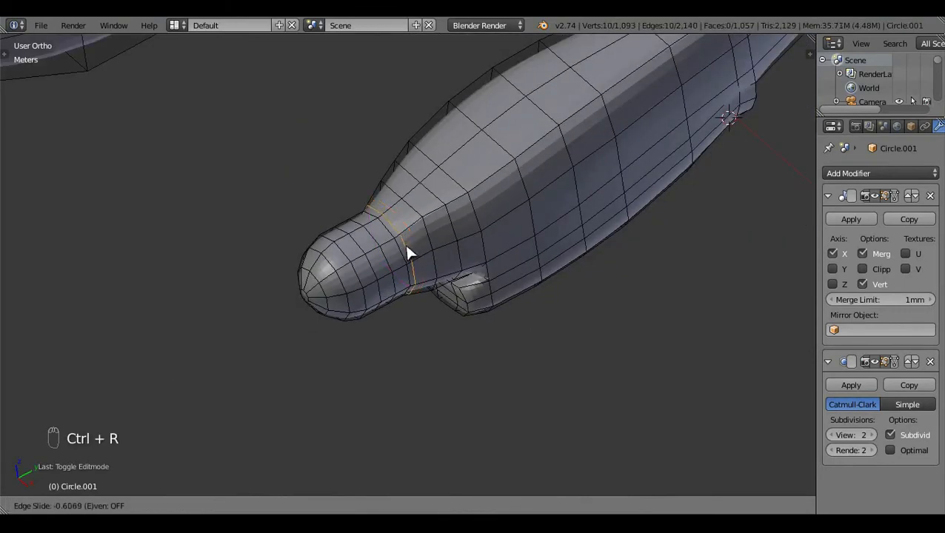
{"action": "left_click", "coordinate": [402, 248]}
{"action": "key", "text": "a"}
{"action": "key", "text": "Tab"}
{"action": "scroll", "coordinate": [251, 335], "scroll_direction": "down", "scroll_amount": 4}
{"action": "middle_click_drag", "start_coordinate": [253, 336], "coordinate": [353, 215]}
{"action": "scroll", "coordinate": [500, 337], "scroll_direction": "up", "scroll_amount": 5}
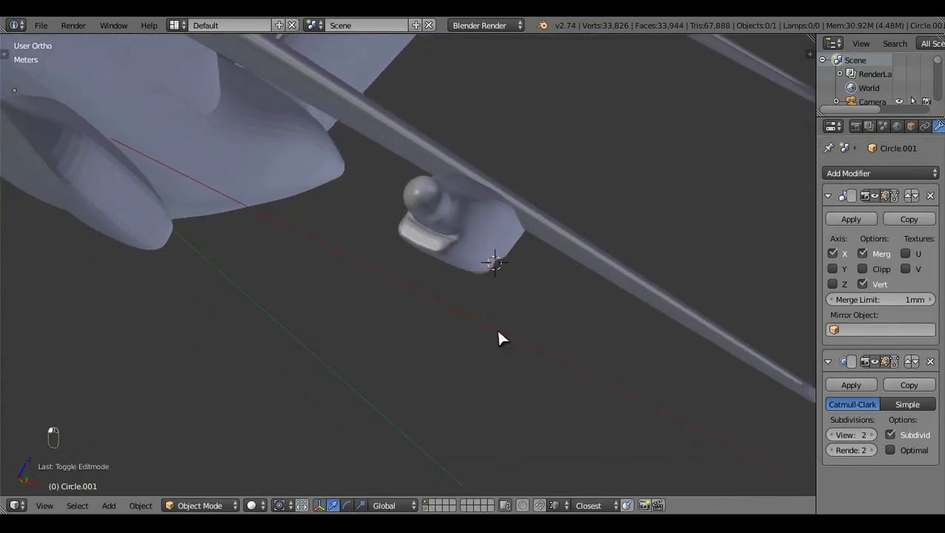
Step: Select all front faces of the chin intake below the nose and inset them with a thickness of about 0.006
{"action": "key", "text": "Tab"}
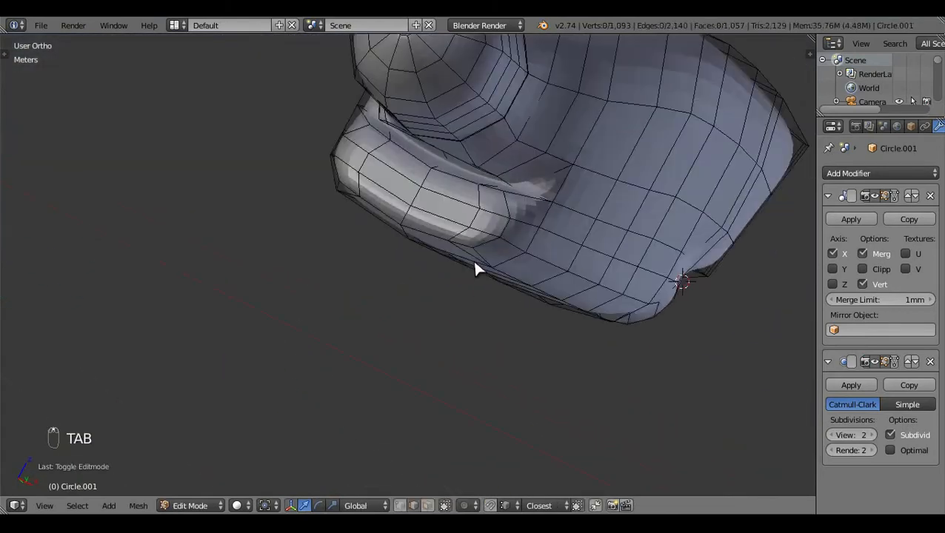
{"action": "left_click", "coordinate": [431, 507]}
{"action": "right_click", "coordinate": [368, 149]}
{"action": "right_click", "coordinate": [491, 208], "text": "ctrl"}
{"action": "right_click", "coordinate": [351, 180], "text": "ctrl"}
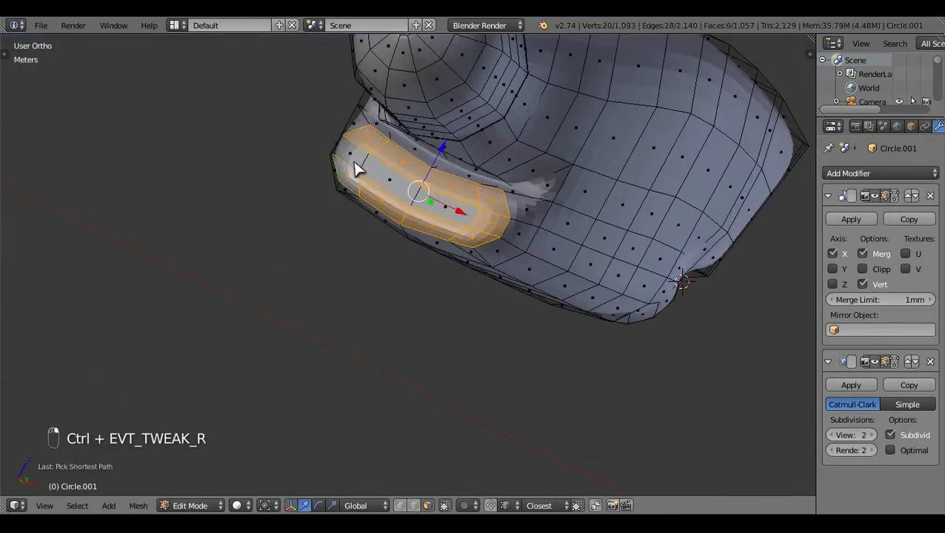
{"action": "right_click", "coordinate": [457, 212], "text": "ctrl"}
{"action": "key", "text": "q"}
{"action": "key", "text": "KP_1"}
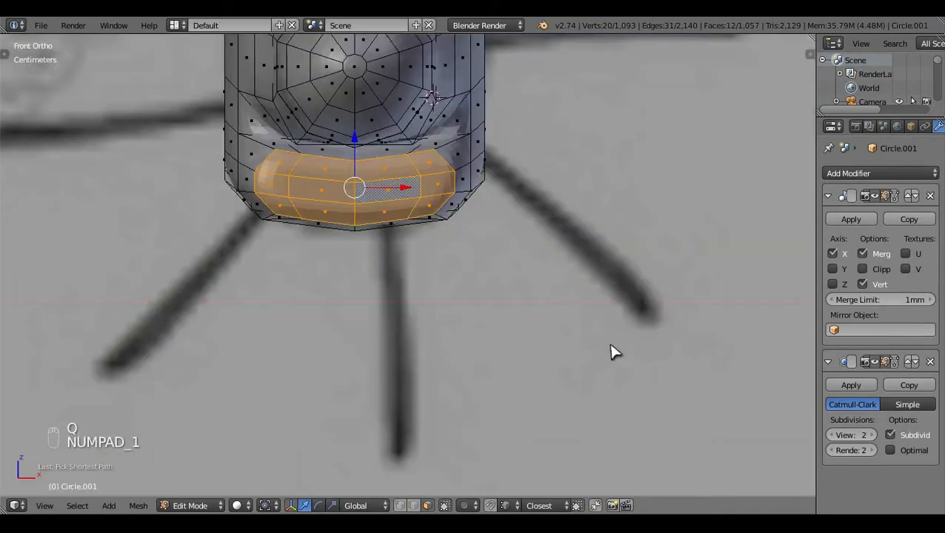
{"action": "key", "text": "i"}
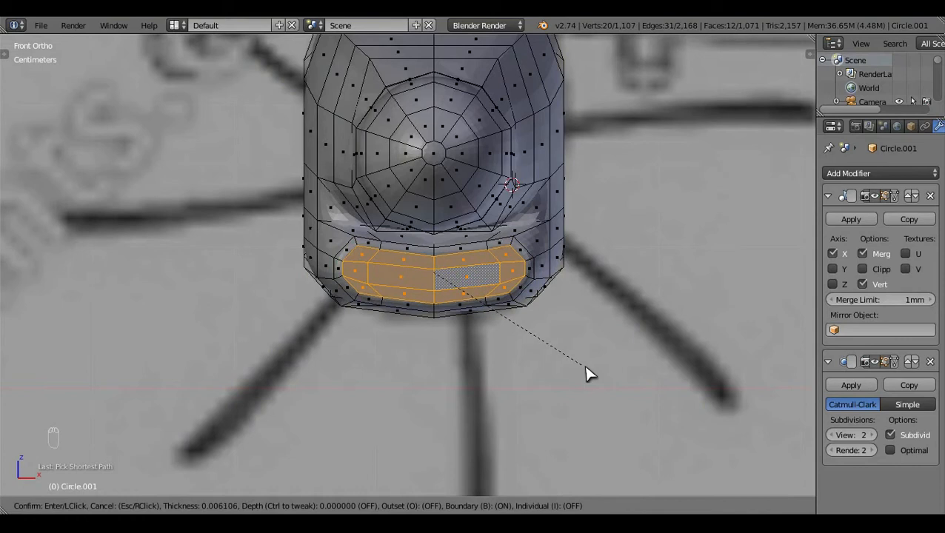
{"action": "left_click", "coordinate": [589, 374]}
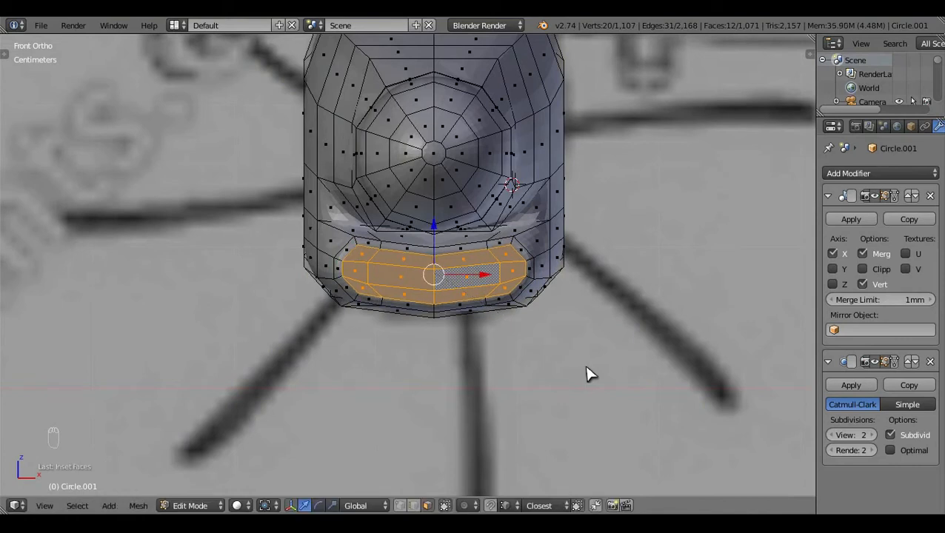
Step: Extrude the inset intake faces backward along Y into the nacelle to form a hollow opening
{"action": "key", "text": "KP_3"}
{"action": "key", "text": "e"}
{"action": "left_click", "coordinate": [537, 363]}
{"action": "key", "text": "z"}
{"action": "left_click_drag", "start_coordinate": [531, 274], "coordinate": [600, 300]}
{"action": "scroll", "coordinate": [598, 334], "scroll_direction": "down", "scroll_amount": 5}
{"action": "scroll", "coordinate": [600, 340], "scroll_direction": "down", "scroll_amount": 2}
{"action": "scroll", "coordinate": [600, 340], "scroll_direction": "up", "scroll_amount": 3}
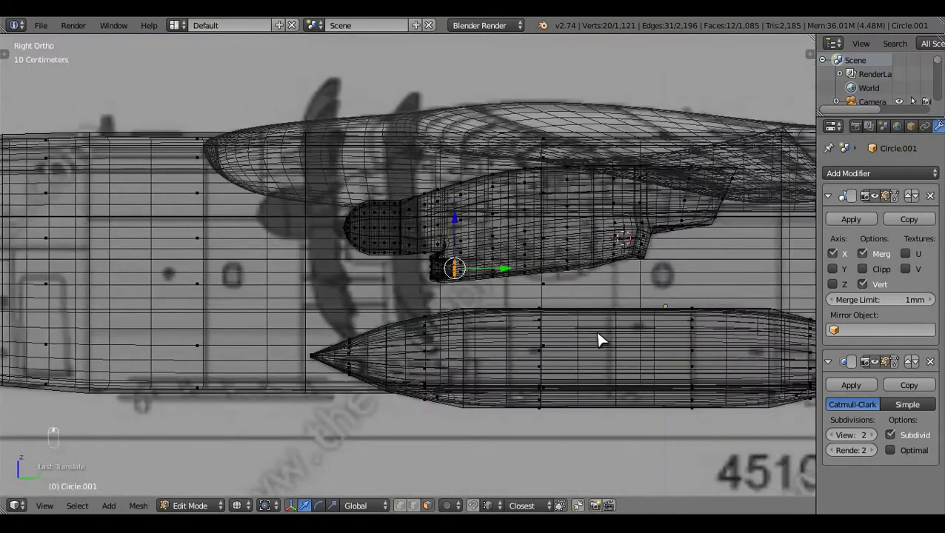
{"action": "key", "text": "a"}
{"action": "key", "text": "z"}
{"action": "key", "text": "z"}
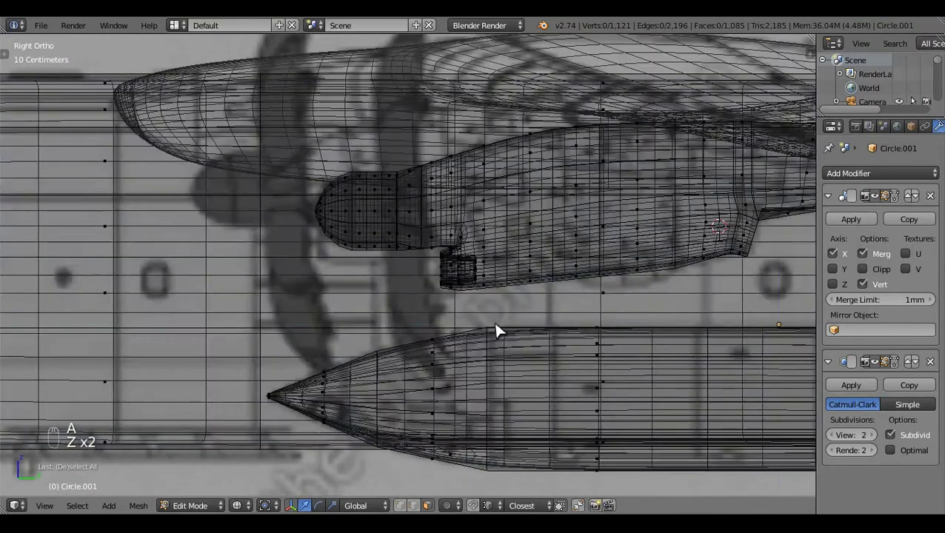
{"action": "scroll", "coordinate": [489, 319], "scroll_direction": "up", "scroll_amount": 4}
{"action": "key", "text": "Tab"}
{"action": "mouse_move", "coordinate": [445, 265]}
{"action": "middle_mouse_down"}
{"action": "mouse_move", "coordinate": [483, 267]}
{"action": "mouse_move", "coordinate": [502, 282]}
{"action": "middle_mouse_up"}
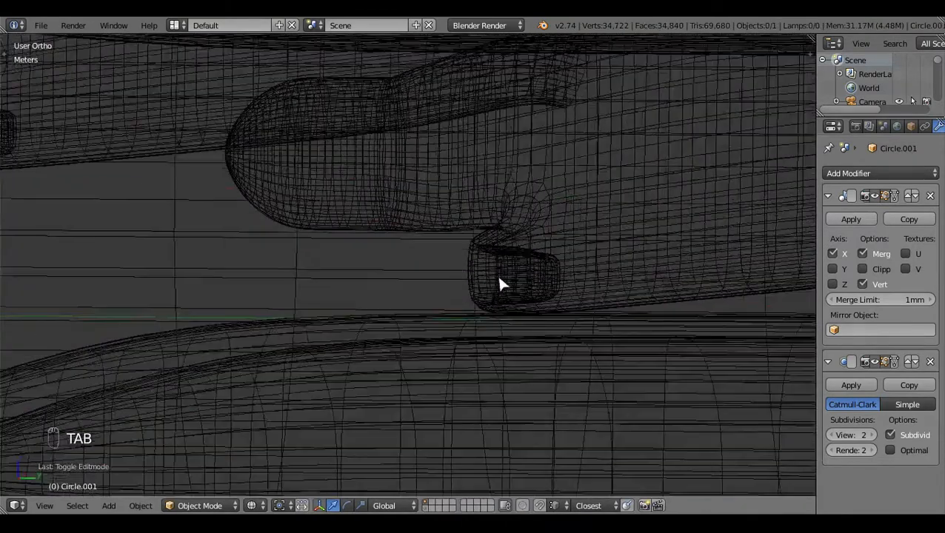
Step: Select the complete ring of faces around the intake opening and extrude it forward to lengthen the intake lip
{"action": "key", "text": "Tab"}
{"action": "key", "text": "z"}
{"action": "key", "text": "KP_3"}
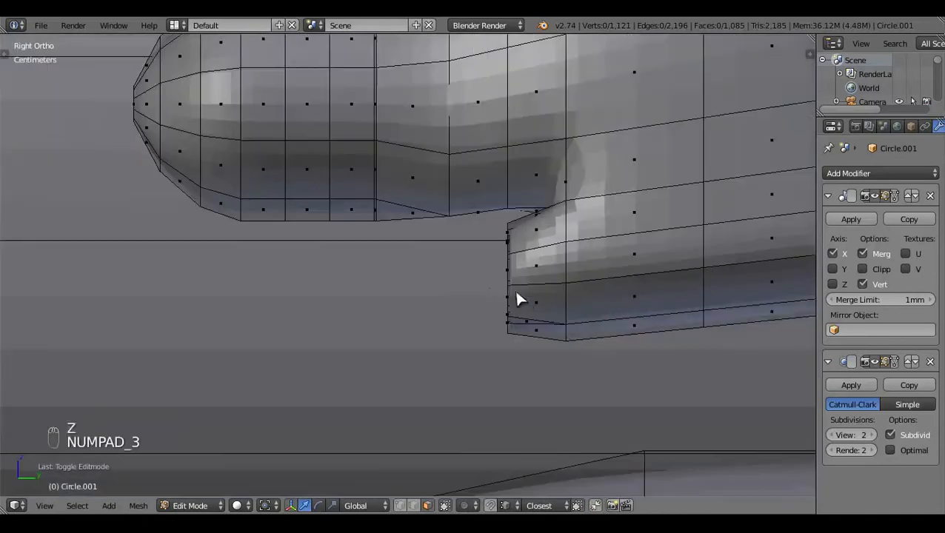
{"action": "middle_click_drag", "start_coordinate": [478, 282], "coordinate": [547, 261]}
{"action": "right_click", "coordinate": [453, 243]}
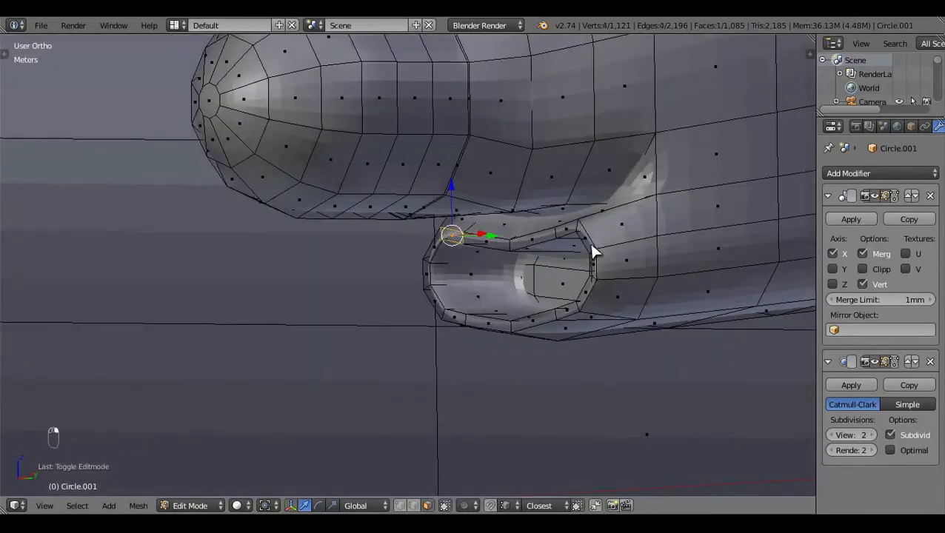
{"action": "right_click", "coordinate": [597, 249], "text": "ctrl"}
{"action": "right_click", "coordinate": [437, 312], "text": "ctrl"}
{"action": "key", "text": "KP_3"}
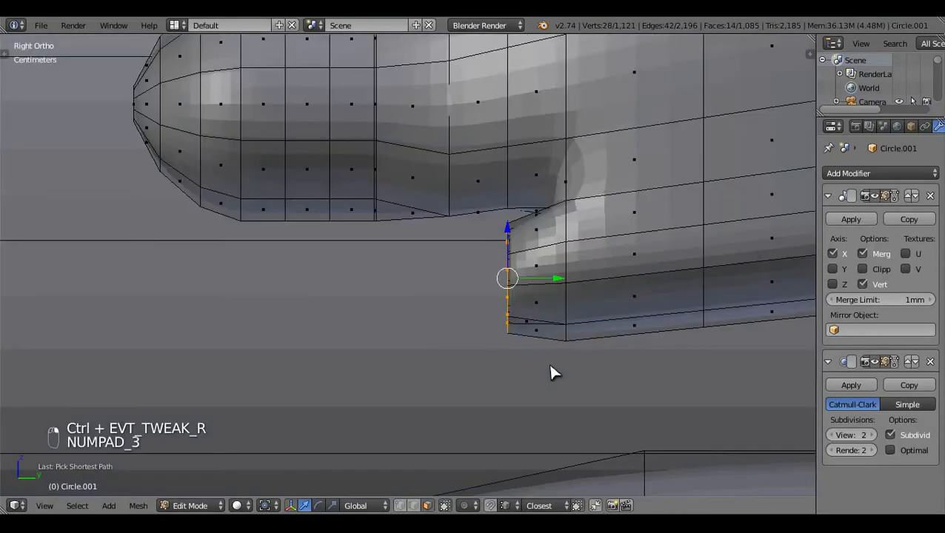
{"action": "key", "text": "z"}
{"action": "key", "text": "z"}
{"action": "key", "text": "z"}
{"action": "key", "text": "z"}
{"action": "key", "text": "e"}
{"action": "left_click_drag", "start_coordinate": [565, 291], "coordinate": [522, 271]}
{"action": "key", "text": "a"}
{"action": "key", "text": "z"}
{"action": "scroll", "coordinate": [517, 363], "scroll_direction": "up", "scroll_amount": 2}
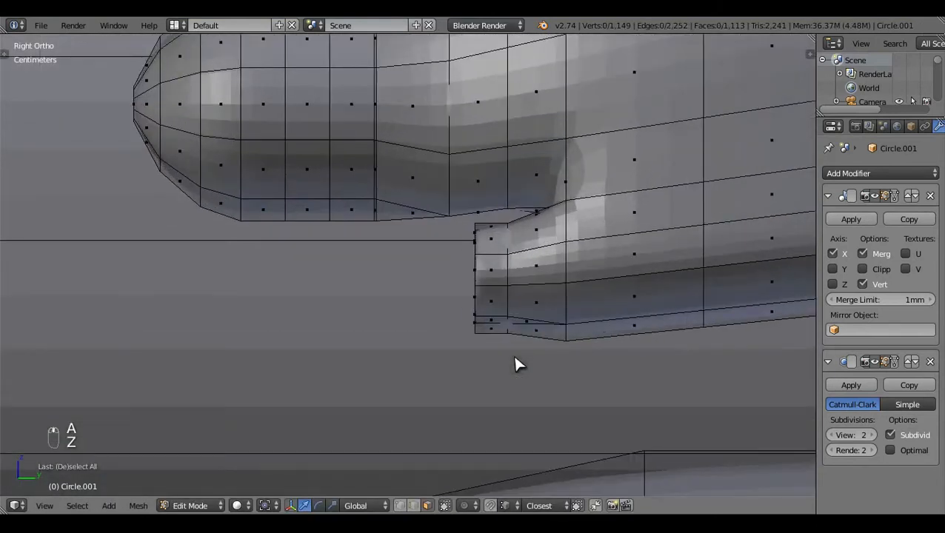
{"action": "key", "text": "z"}
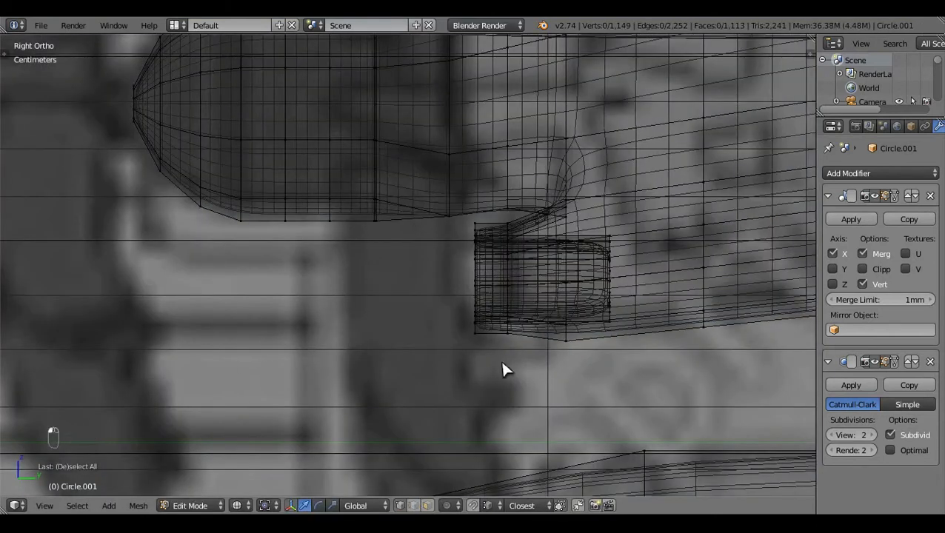
Step: Box-select the bottom vertices of the edge loop just behind the chin intake's front lip, through the wireframe
{"action": "key", "text": "z"}
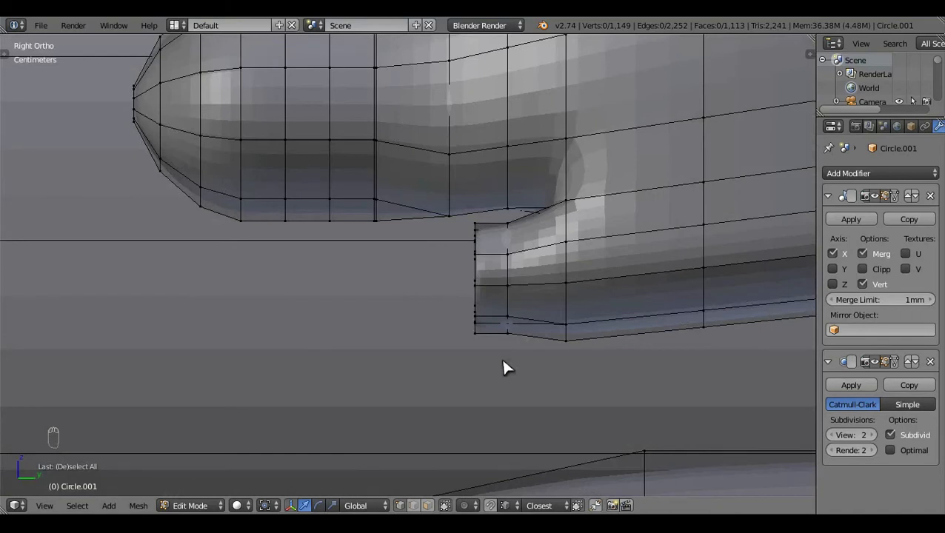
{"action": "key", "text": "z"}
{"action": "key", "text": "b"}
{"action": "left_click_drag", "start_coordinate": [497, 299], "coordinate": [517, 363]}
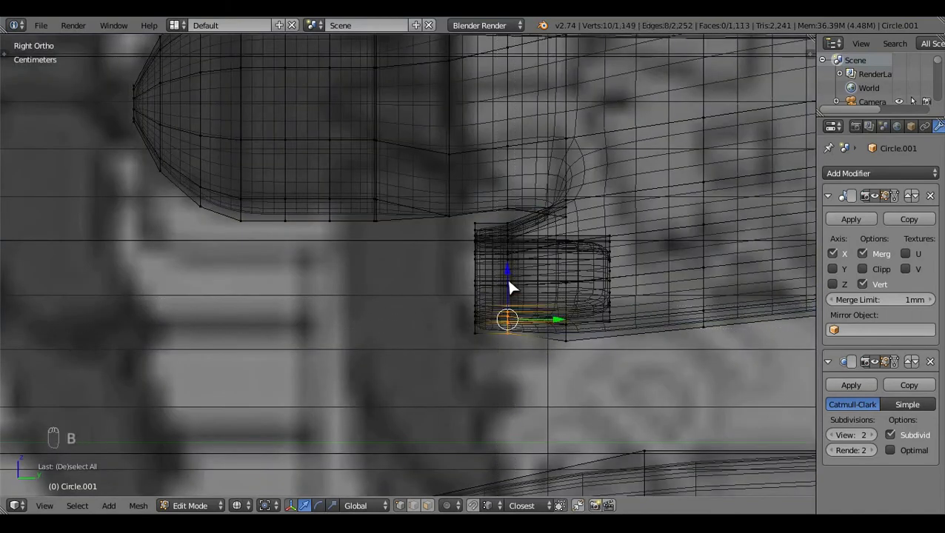
{"action": "key", "text": "g"}
{"action": "key", "text": "z"}
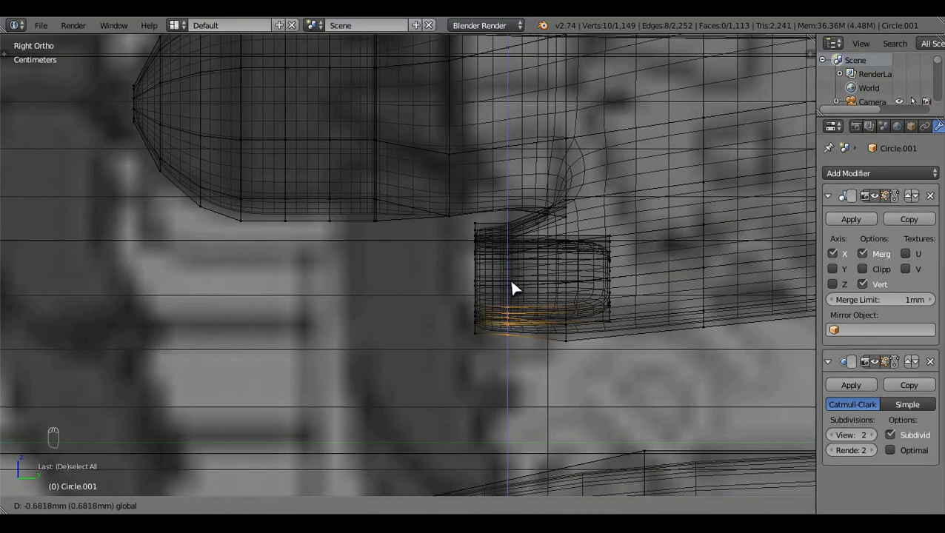
{"action": "left_click", "coordinate": [511, 281]}
{"action": "key", "text": "ctrl+z"}
Step: Lower the selected bottom vertices behind the intake lip along Z by about 3 mm to round the lip's underside
{"action": "middle_click_drag", "start_coordinate": [604, 332], "coordinate": [617, 289]}
{"action": "key", "text": "KP_3"}
{"action": "key", "text": "g"}
{"action": "key", "text": "z"}
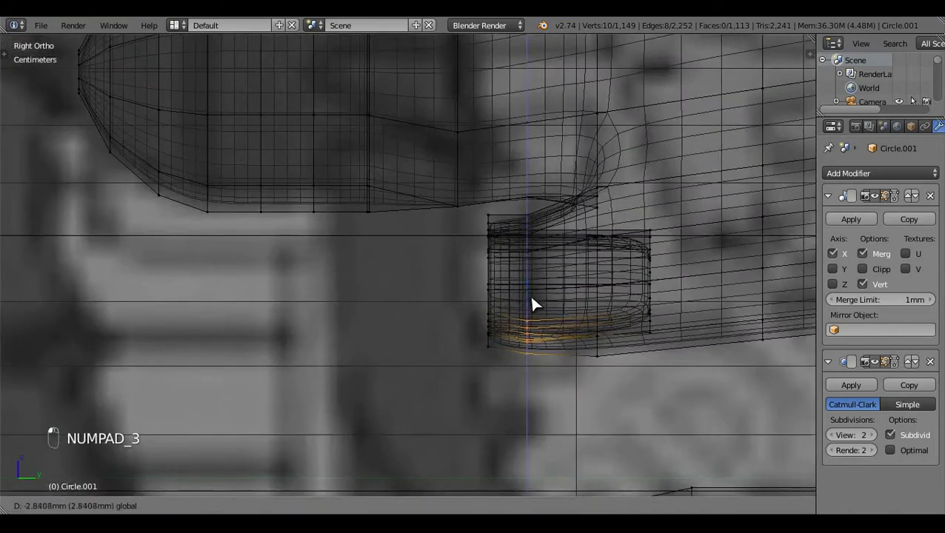
{"action": "left_click", "coordinate": [530, 294]}
{"action": "key", "text": "a"}
{"action": "key", "text": "z"}
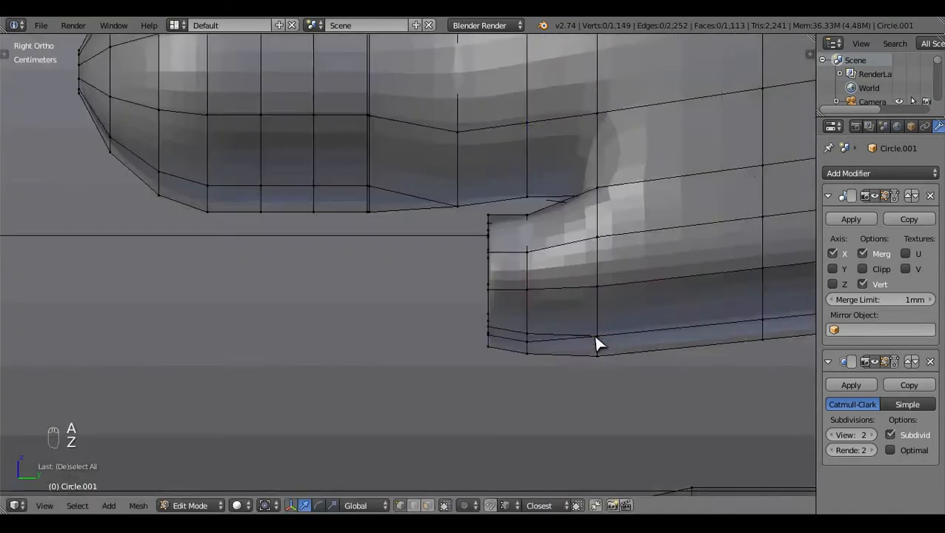
Step: Check the smoothed intake lip outside edit mode, and hide the nacelle's subdivision preview while editing
{"action": "key", "text": "Tab"}
{"action": "mouse_move", "coordinate": [354, 310]}
{"action": "middle_mouse_down"}
{"action": "mouse_move", "coordinate": [473, 270]}
{"action": "mouse_move", "coordinate": [606, 254]}
{"action": "mouse_move", "coordinate": [508, 297]}
{"action": "middle_mouse_up"}
{"action": "key", "text": "KP_3"}
{"action": "key", "text": "Tab"}
{"action": "middle_click_drag", "start_coordinate": [665, 383], "coordinate": [477, 369], "text": "shift"}
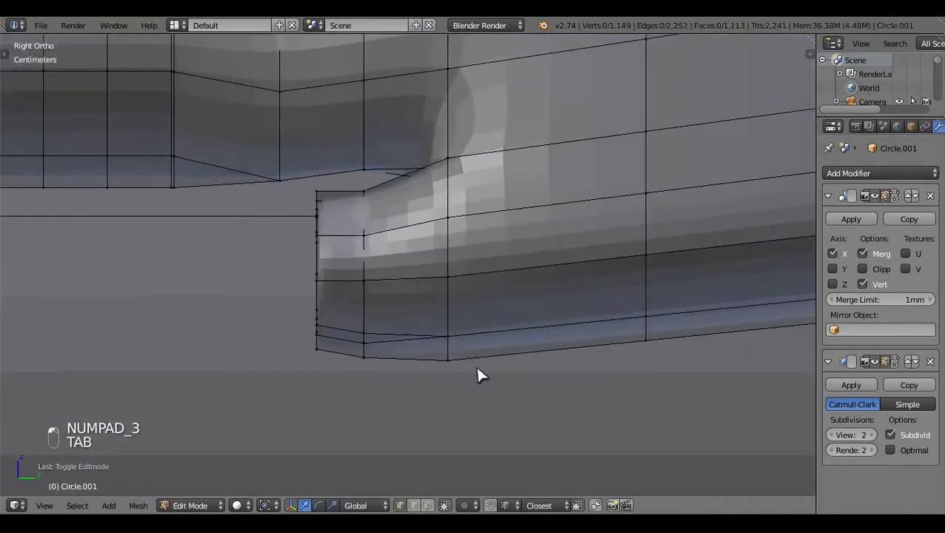
{"action": "key", "text": "z"}
{"action": "key", "text": "z"}
{"action": "middle_click_drag", "start_coordinate": [534, 334], "coordinate": [659, 284]}
{"action": "left_click", "coordinate": [885, 362]}
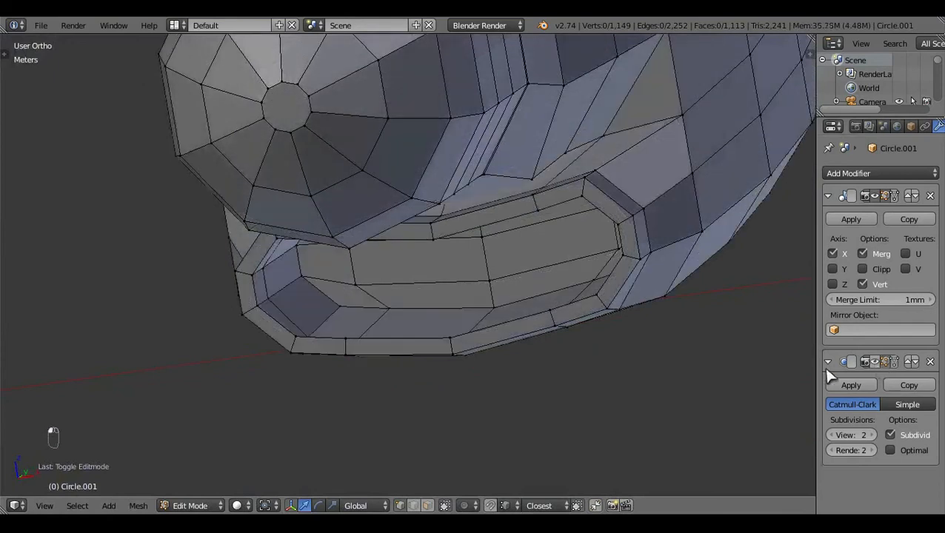
Step: Select the row of lower vertices at the rear end of the intake cavity and lower it slightly along Z
{"action": "middle_click_drag", "start_coordinate": [415, 348], "coordinate": [549, 283]}
{"action": "middle_click_drag", "start_coordinate": [567, 369], "coordinate": [443, 369]}
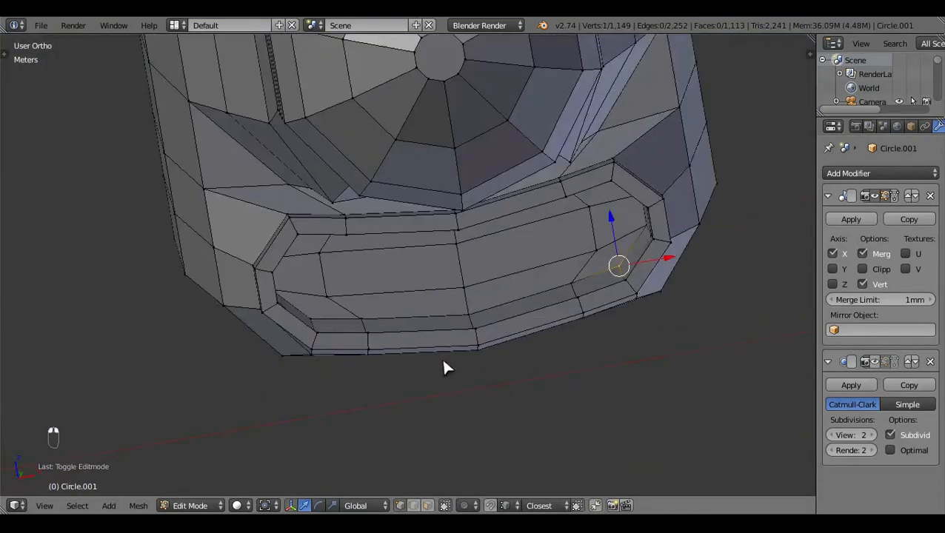
{"action": "right_click", "coordinate": [321, 323], "text": "ctrl"}
{"action": "key", "text": "KP_3"}
{"action": "key", "text": "z"}
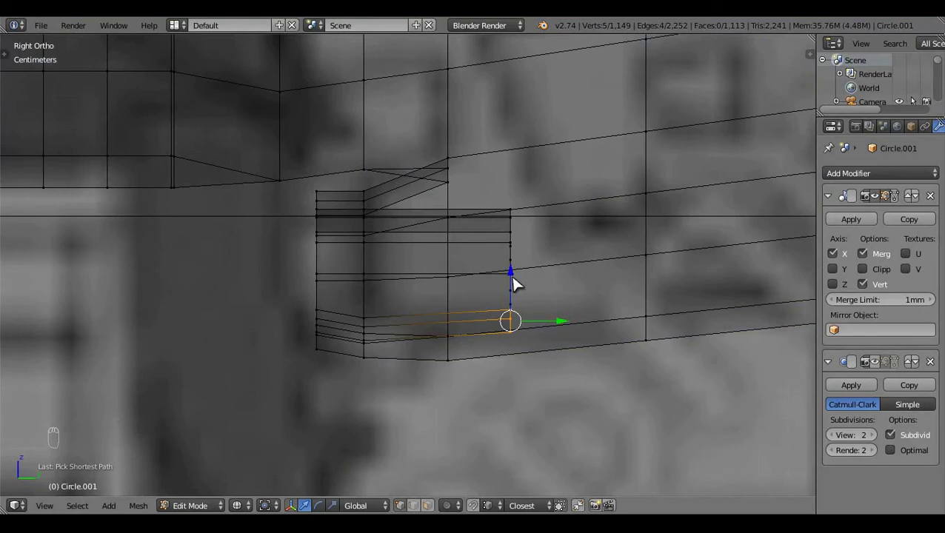
{"action": "left_click_drag", "start_coordinate": [512, 275], "coordinate": [511, 280]}
{"action": "key", "text": "a"}
{"action": "key", "text": "z"}
Step: Leave edit mode and restore the subdivision preview to view the smoothed nacelle beneath the wing
{"action": "key", "text": "Tab"}
{"action": "middle_click_drag", "start_coordinate": [301, 312], "coordinate": [505, 279]}
{"action": "left_click", "coordinate": [875, 362]}
{"action": "scroll", "coordinate": [578, 285], "scroll_direction": "down", "scroll_amount": 5}
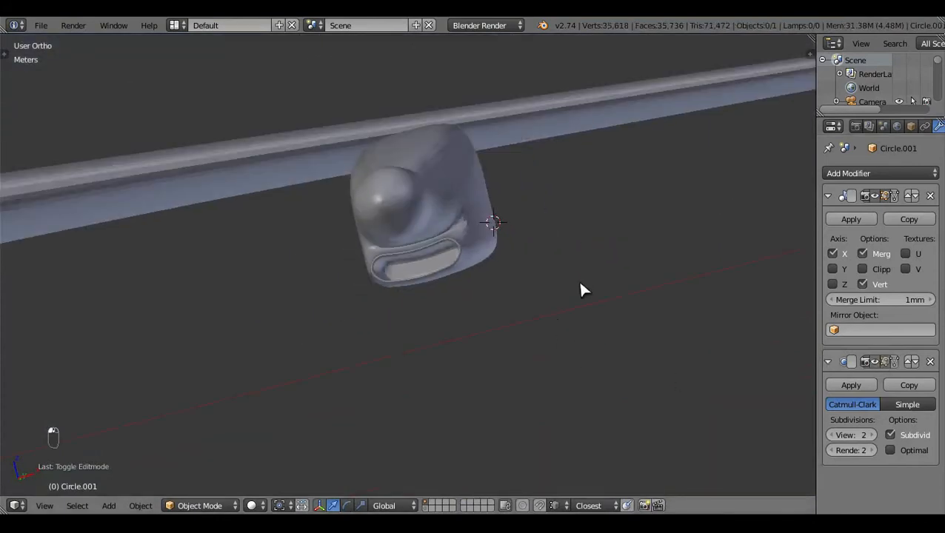
{"action": "middle_click_drag", "start_coordinate": [580, 283], "coordinate": [532, 392]}
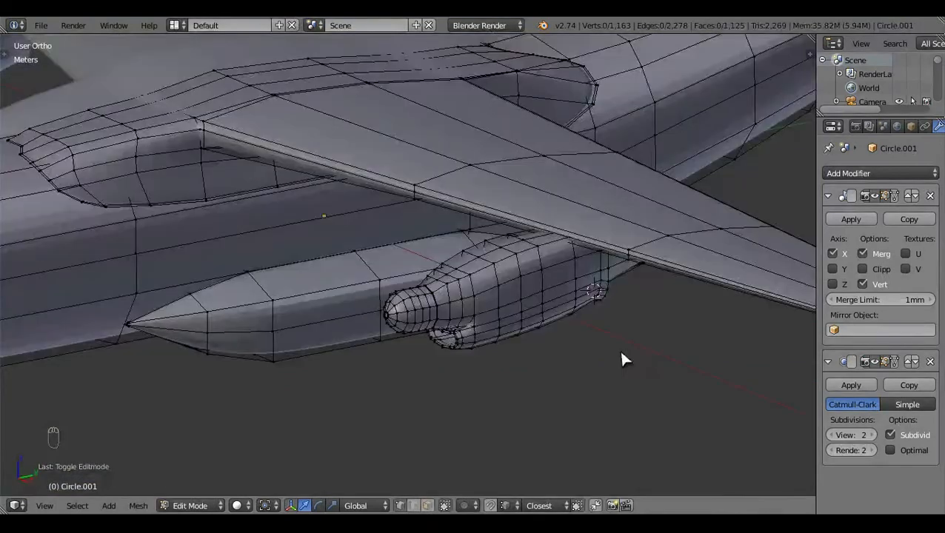
Step: Examine the nacelle and chin intake on the whole aircraft and compare their outline with the side blueprint
{"action": "scroll", "coordinate": [621, 352], "scroll_direction": "down", "scroll_amount": 3}
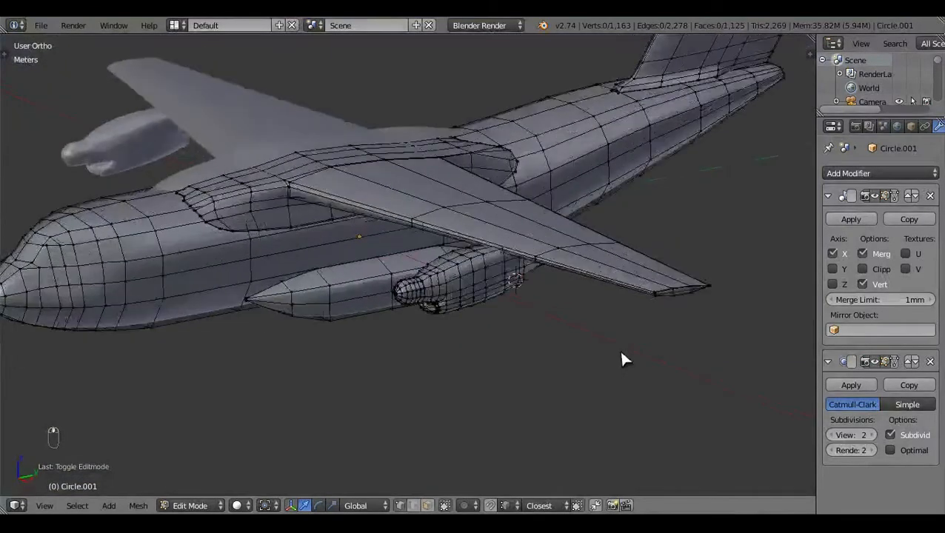
{"action": "key", "text": "KP_3"}
{"action": "middle_click_drag", "start_coordinate": [497, 359], "coordinate": [716, 405], "text": "shift"}
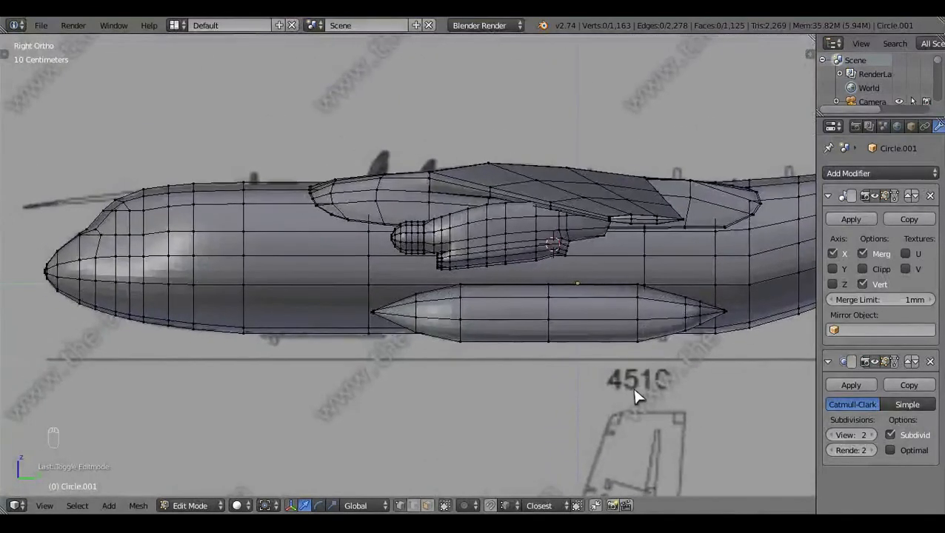
{"action": "key", "text": "z"}
{"action": "scroll", "coordinate": [481, 242], "scroll_direction": "up", "scroll_amount": 5}
{"action": "middle_click_drag", "start_coordinate": [480, 243], "coordinate": [485, 419], "text": "shift"}
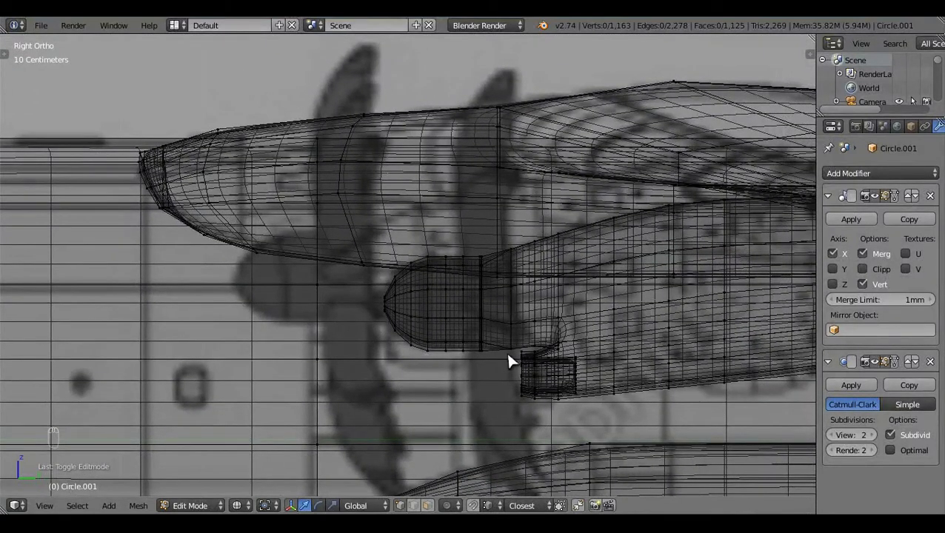
{"action": "key", "text": "z"}
{"action": "middle_click_drag", "start_coordinate": [433, 314], "coordinate": [519, 317]}
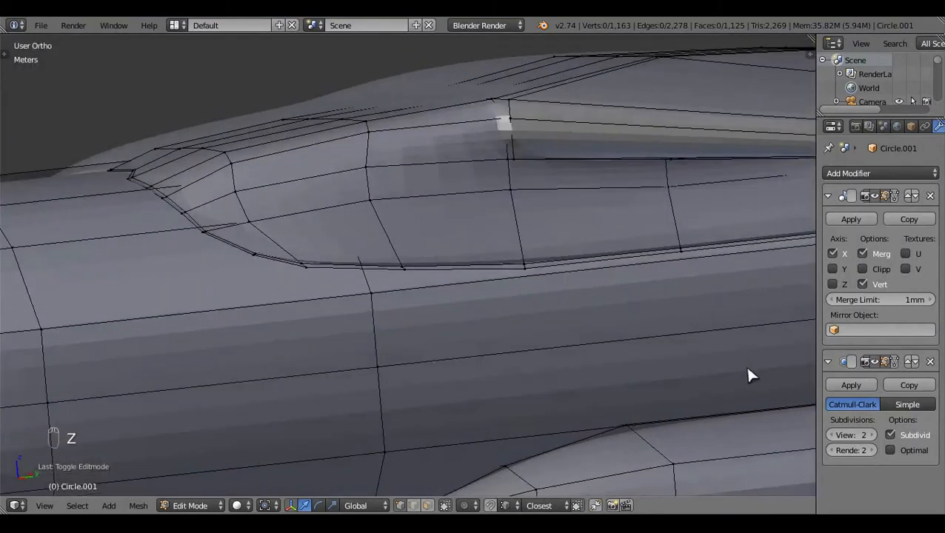
{"action": "middle_click_drag", "start_coordinate": [744, 363], "coordinate": [478, 230], "text": "shift"}
{"action": "scroll", "coordinate": [438, 314], "scroll_direction": "down", "scroll_amount": 2}
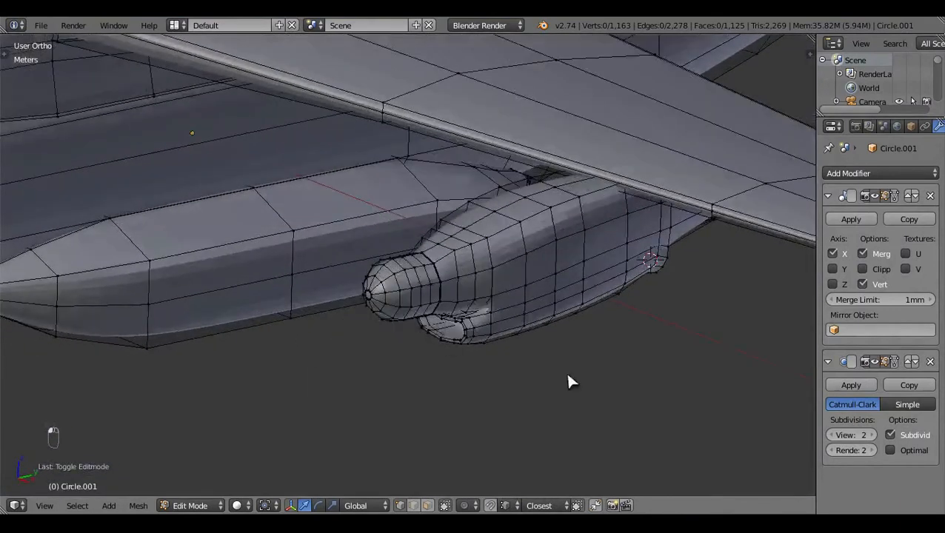
{"action": "middle_click_drag", "start_coordinate": [568, 378], "coordinate": [532, 316]}
{"action": "scroll", "coordinate": [532, 316], "scroll_direction": "up", "scroll_amount": 3}
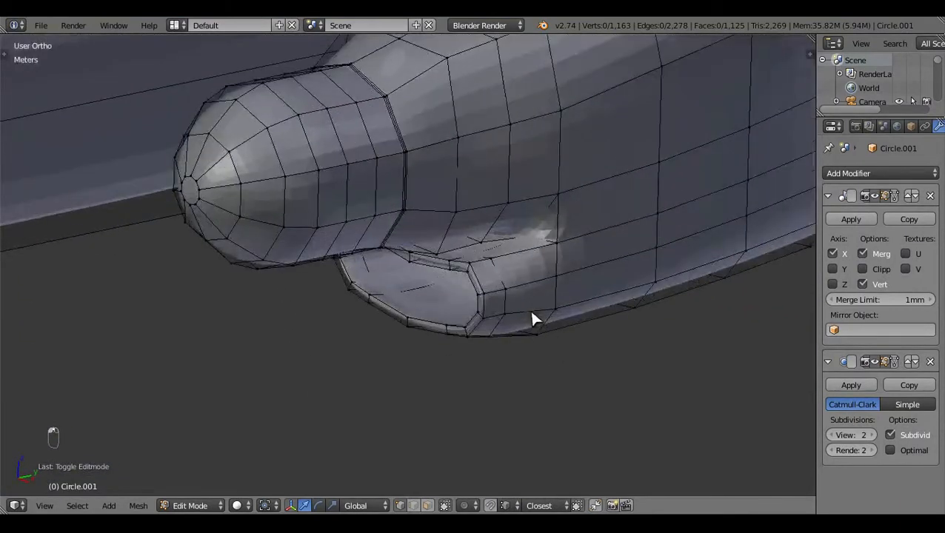
Step: Select two consecutive lengthwise edges on the nacelle's side behind the notch and compare their location with the side blueprint
{"action": "left_click", "coordinate": [415, 505]}
{"action": "middle_click_drag", "start_coordinate": [599, 194], "coordinate": [517, 397]}
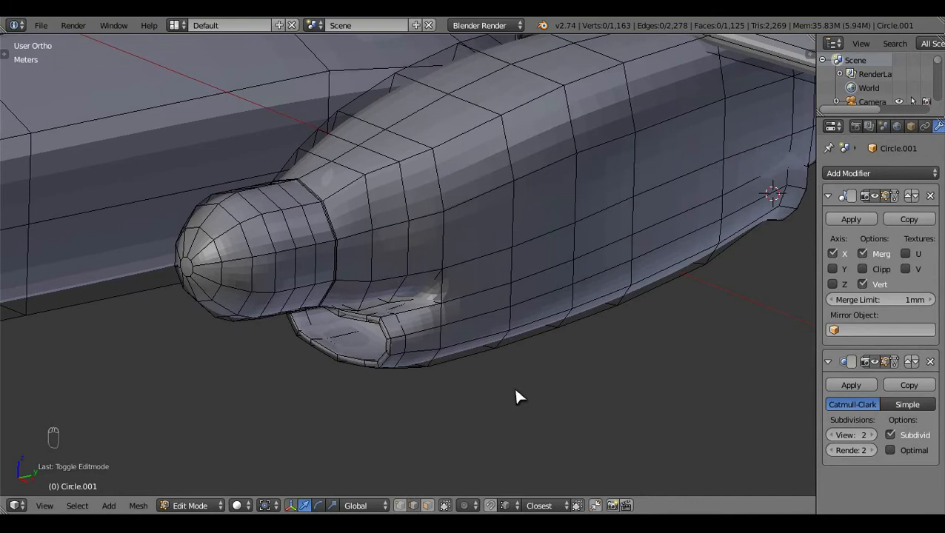
{"action": "right_click", "coordinate": [540, 237]}
{"action": "right_click", "coordinate": [492, 257], "text": "shift"}
{"action": "scroll", "coordinate": [518, 317], "scroll_direction": "down", "scroll_amount": 3}
{"action": "key", "text": "KP_3"}
{"action": "scroll", "coordinate": [552, 389], "scroll_direction": "up", "scroll_amount": 1}
{"action": "middle_click_drag", "start_coordinate": [504, 411], "coordinate": [465, 321], "text": "shift"}
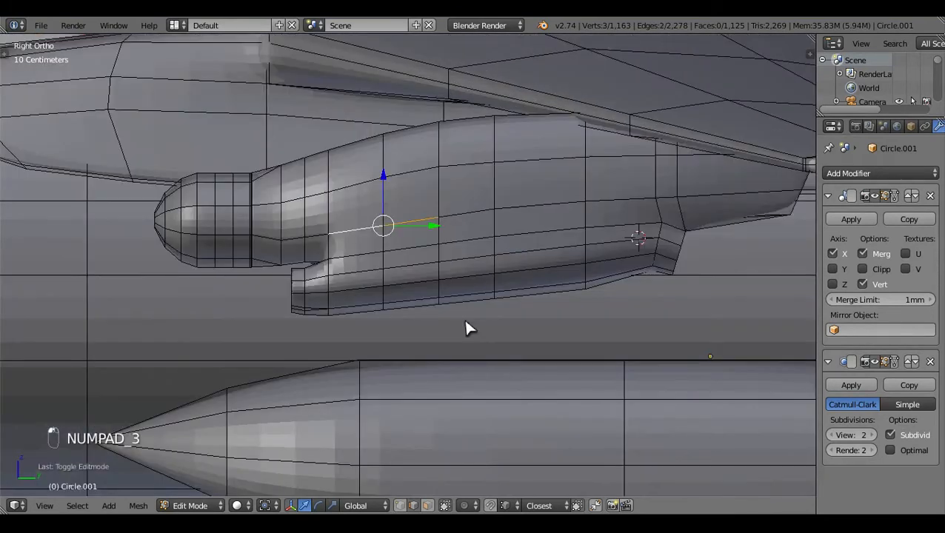
{"action": "key", "text": "z"}
{"action": "scroll", "coordinate": [467, 325], "scroll_direction": "up", "scroll_amount": 1}
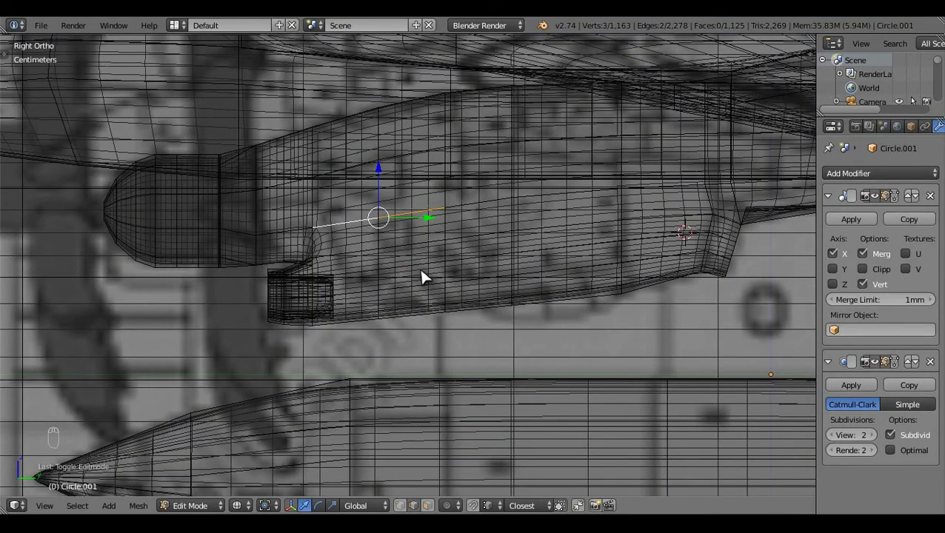
{"action": "key", "text": "z"}
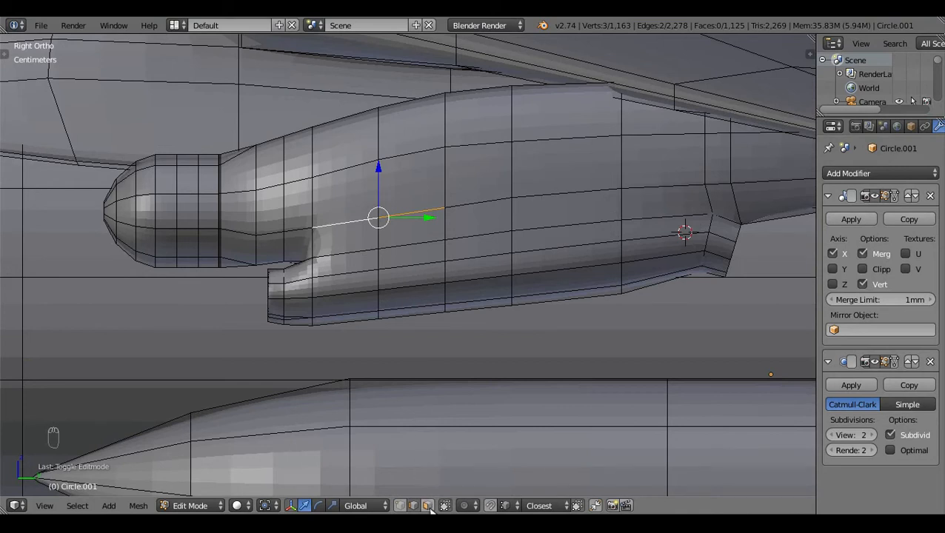
Step: Select two adjacent faces behind the notch above the chin intake on both sides of the nacelle
{"action": "left_click", "coordinate": [427, 506]}
{"action": "right_click", "coordinate": [342, 245]}
{"action": "right_click", "coordinate": [402, 241]}
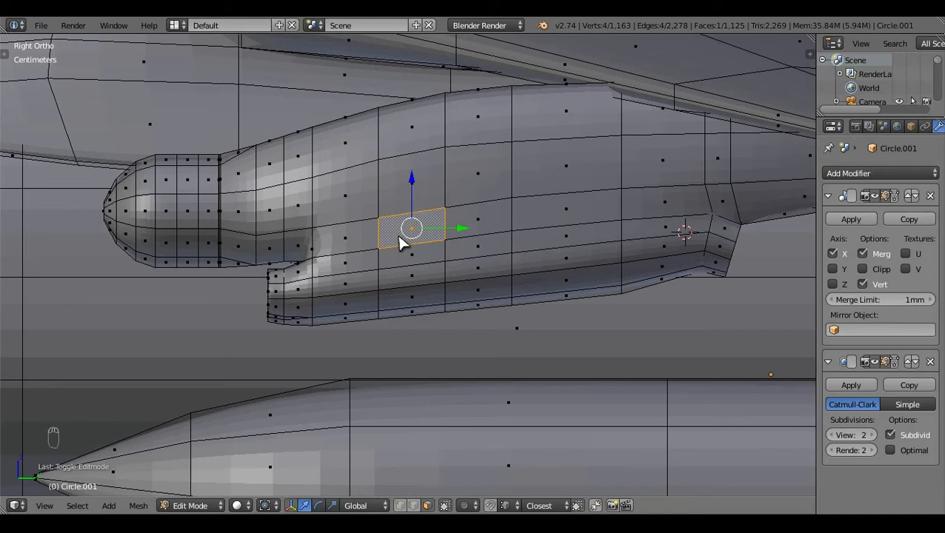
{"action": "middle_click_drag", "start_coordinate": [417, 274], "coordinate": [415, 300]}
{"action": "scroll", "coordinate": [416, 299], "scroll_direction": "up", "scroll_amount": 4}
{"action": "scroll", "coordinate": [415, 300], "scroll_direction": "down", "scroll_amount": 1}
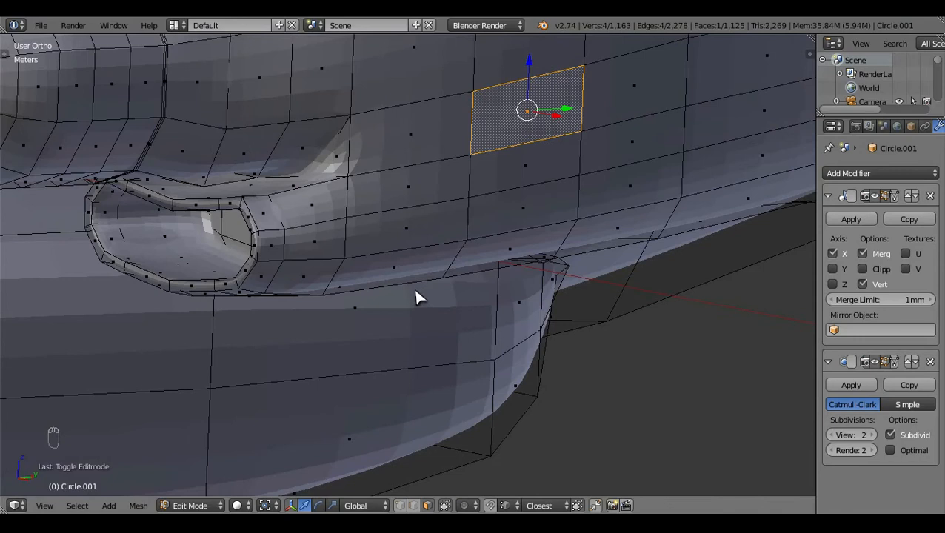
{"action": "middle_click_drag", "start_coordinate": [424, 269], "coordinate": [453, 374], "text": "shift"}
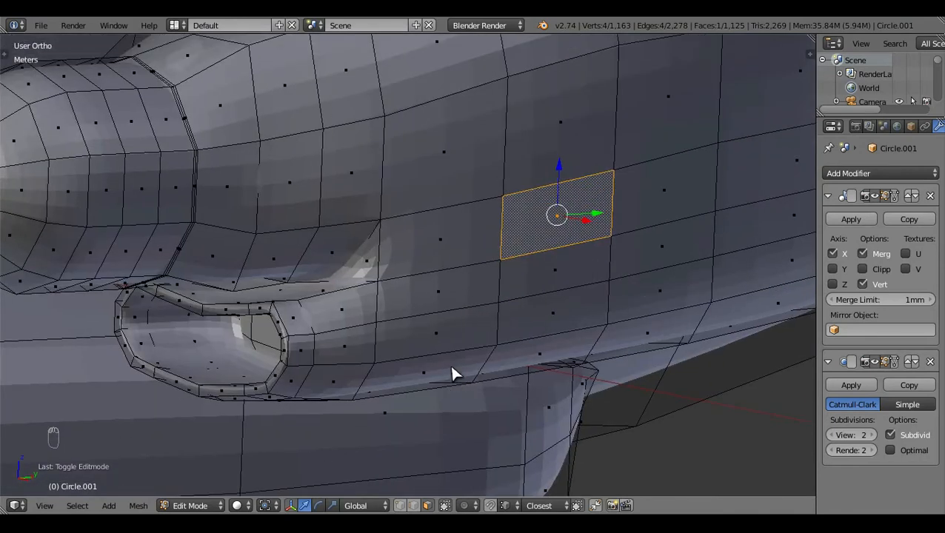
{"action": "scroll", "coordinate": [408, 250], "scroll_direction": "down", "scroll_amount": 3}
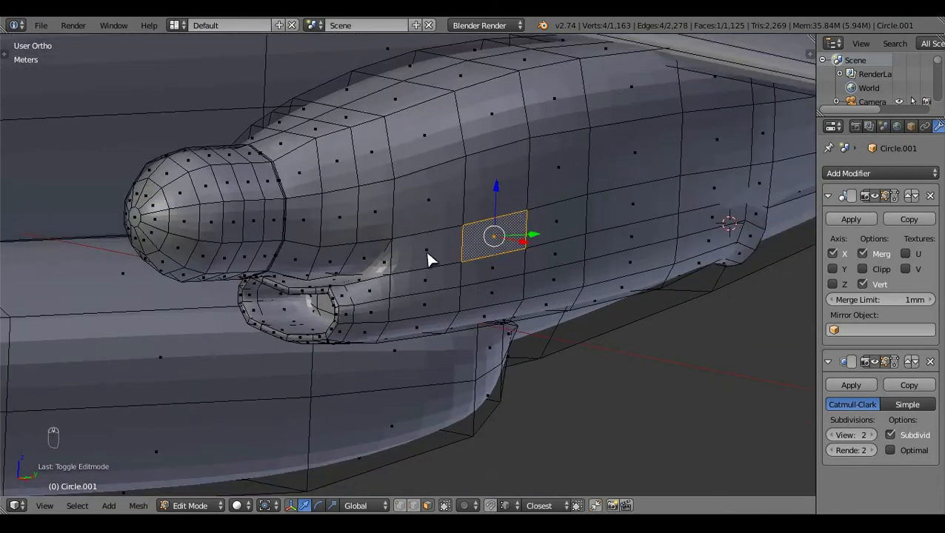
{"action": "right_click", "coordinate": [428, 259], "text": "shift"}
{"action": "middle_click_drag", "start_coordinate": [361, 327], "coordinate": [529, 344]}
{"action": "right_click", "coordinate": [505, 328], "text": "shift"}
{"action": "right_click", "coordinate": [468, 315], "text": "shift"}
Step: Extrude the four selected side faces in place and scale them inward along X to about 0.94 to form recesses
{"action": "key", "text": "KP_1"}
{"action": "key", "text": "e"}
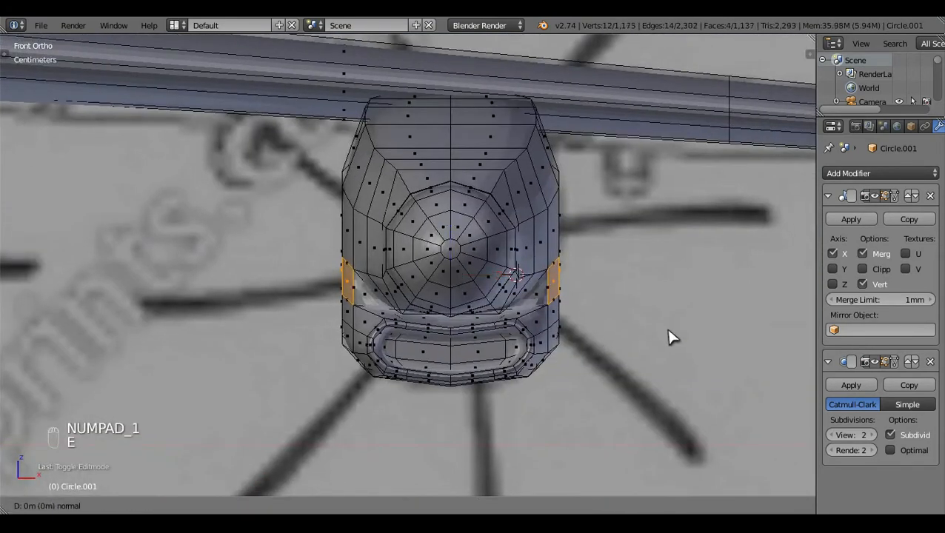
{"action": "right_click", "coordinate": [669, 337]}
{"action": "key", "text": "s"}
{"action": "key", "text": "x"}
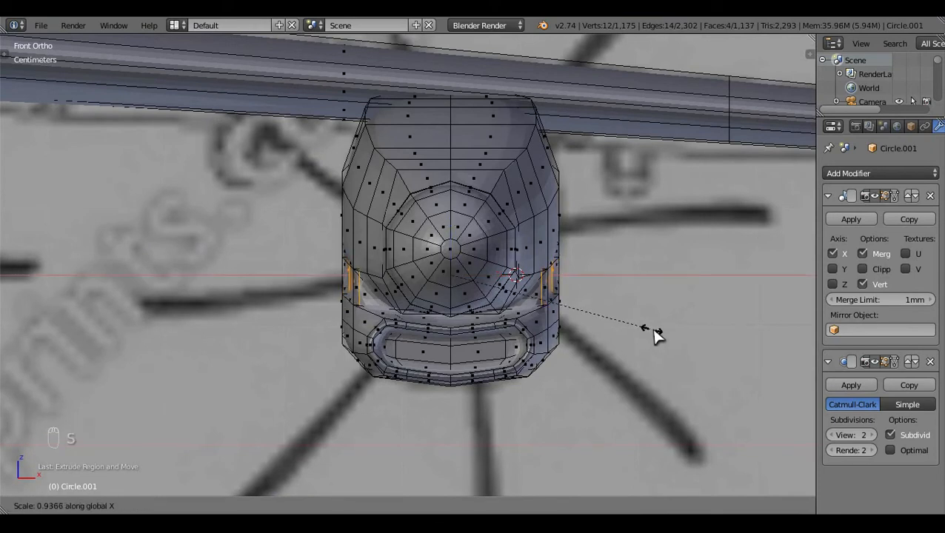
{"action": "left_click", "coordinate": [654, 327]}
{"action": "key", "text": "a"}
{"action": "middle_click_drag", "start_coordinate": [654, 325], "coordinate": [576, 400]}
{"action": "scroll", "coordinate": [567, 394], "scroll_direction": "up", "scroll_amount": 2}
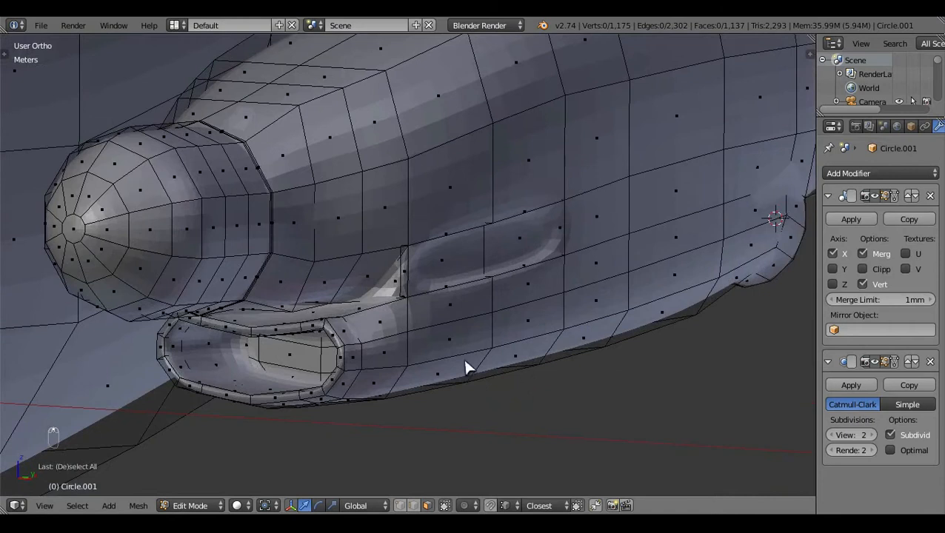
Step: Hide the subdivision preview and delete the vertical edge at the front of each side recess to open it forward
{"action": "left_click", "coordinate": [852, 362]}
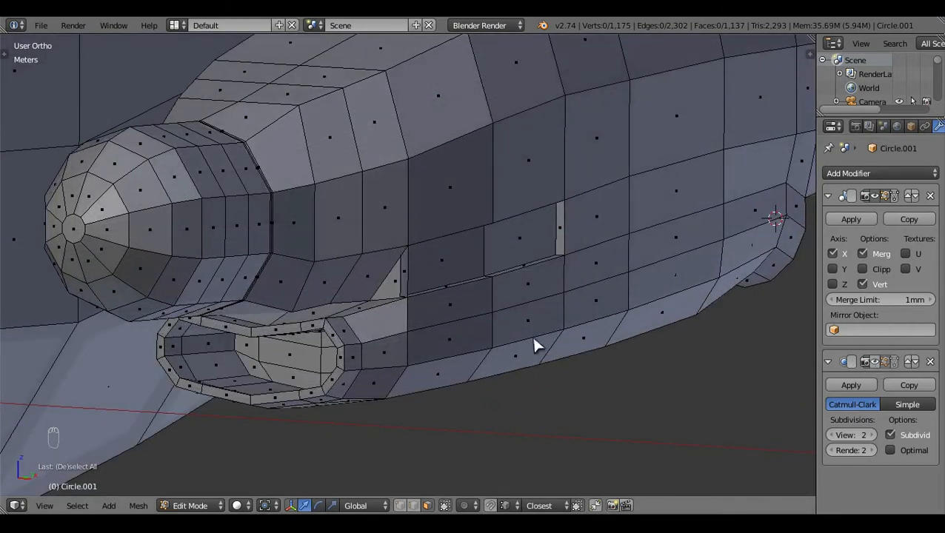
{"action": "left_click", "coordinate": [413, 506]}
{"action": "right_click", "coordinate": [411, 274]}
{"action": "key", "text": "x"}
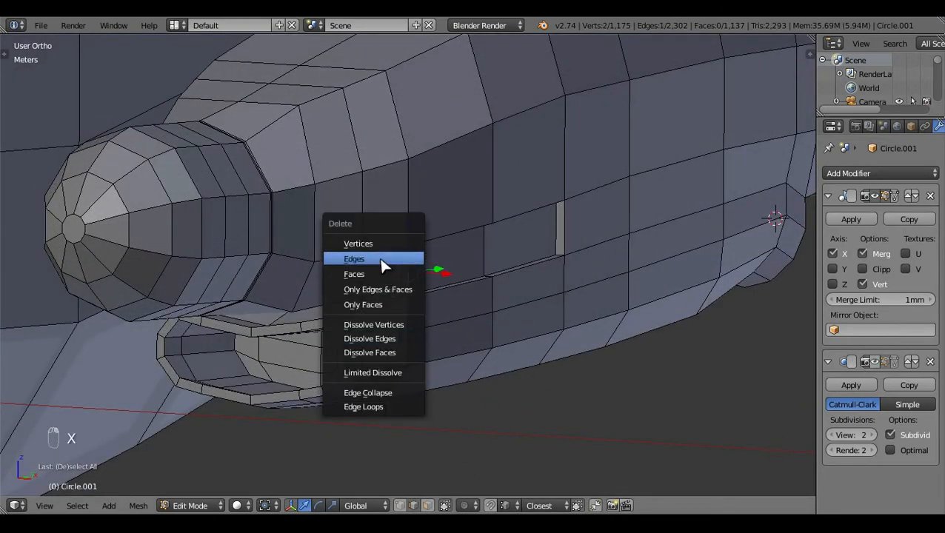
{"action": "left_click", "coordinate": [385, 261]}
{"action": "middle_click_drag", "start_coordinate": [379, 288], "coordinate": [506, 289]}
{"action": "right_click", "coordinate": [467, 272]}
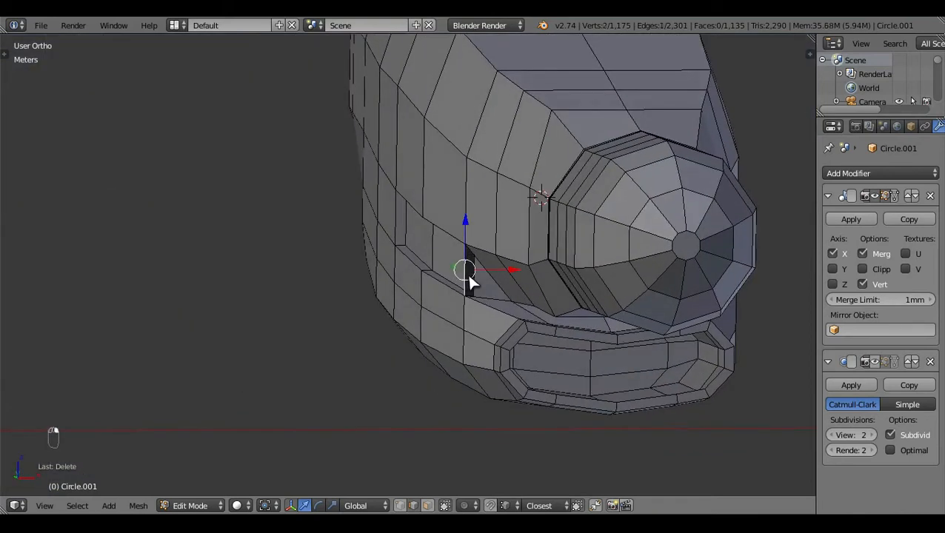
{"action": "key", "text": "x"}
{"action": "left_click", "coordinate": [415, 292]}
Step: Select the vertical edge at the rear end of both side recesses and scale the pair outward along X to about 1.06
{"action": "right_click", "coordinate": [409, 231]}
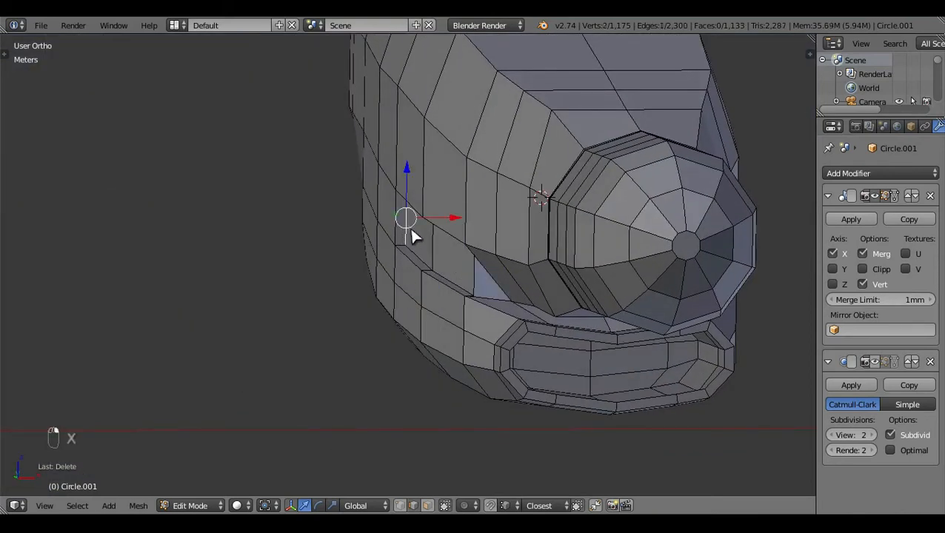
{"action": "key", "text": "x"}
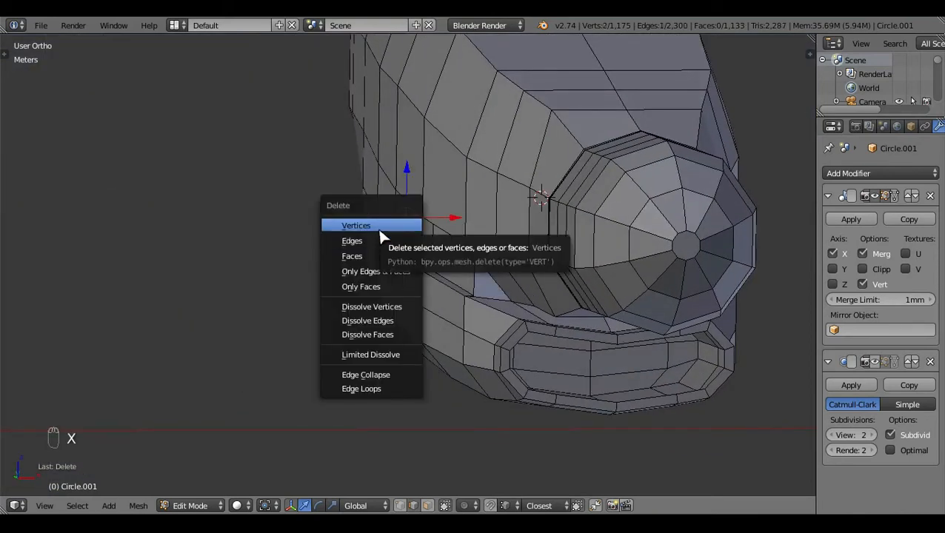
{"action": "middle_click_drag", "start_coordinate": [503, 377], "coordinate": [656, 286]}
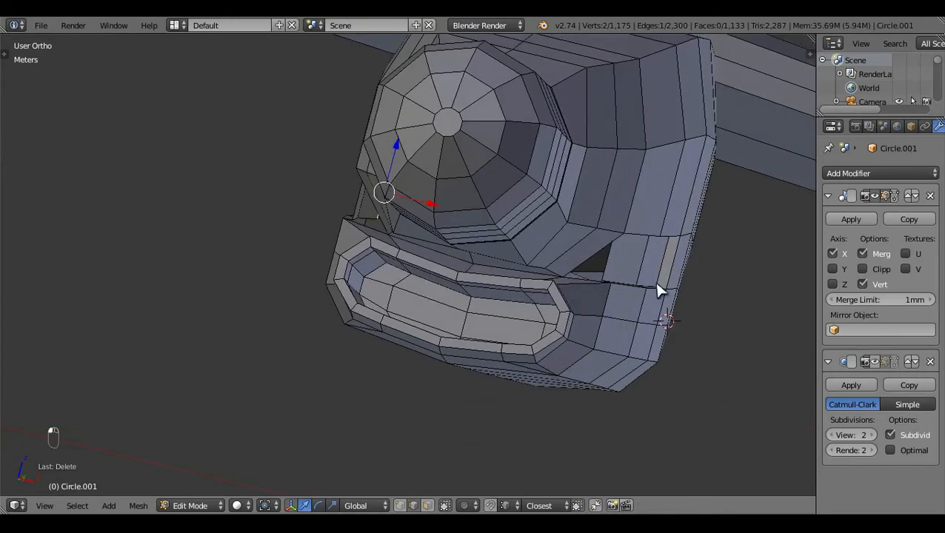
{"action": "right_click", "coordinate": [658, 282], "text": "shift"}
{"action": "middle_click_drag", "start_coordinate": [192, 231], "coordinate": [231, 289]}
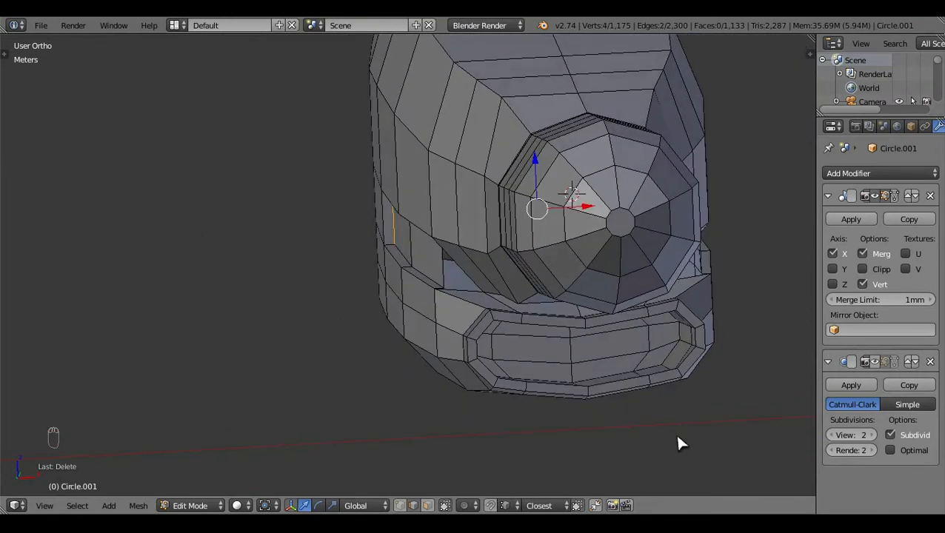
{"action": "key", "text": "s"}
{"action": "key", "text": "x"}
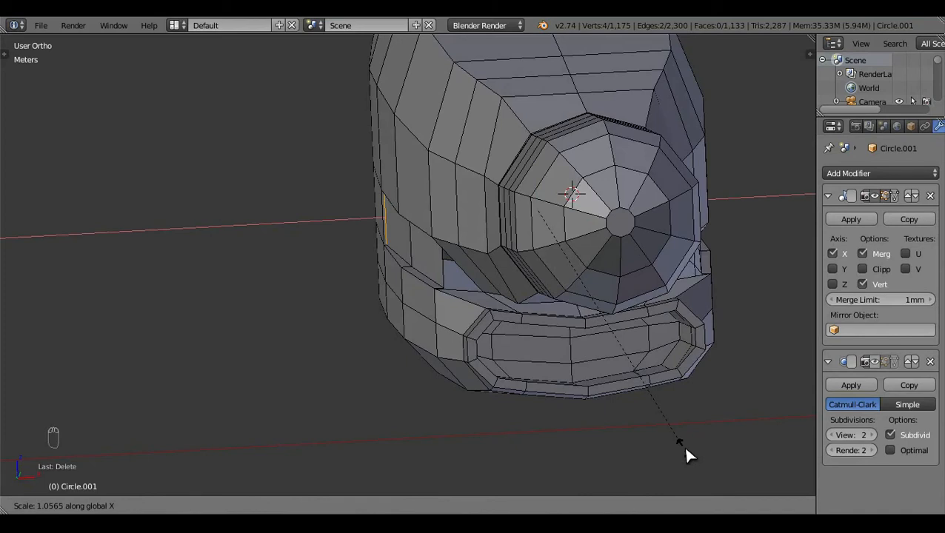
{"action": "left_click", "coordinate": [684, 447]}
{"action": "key", "text": "a"}
Step: Delete the edge at the foot of each recess's front end, above the chin intake, on both sides of the nacelle
{"action": "middle_click_drag", "start_coordinate": [520, 362], "coordinate": [656, 320]}
{"action": "scroll", "coordinate": [656, 323], "scroll_direction": "up", "scroll_amount": 3}
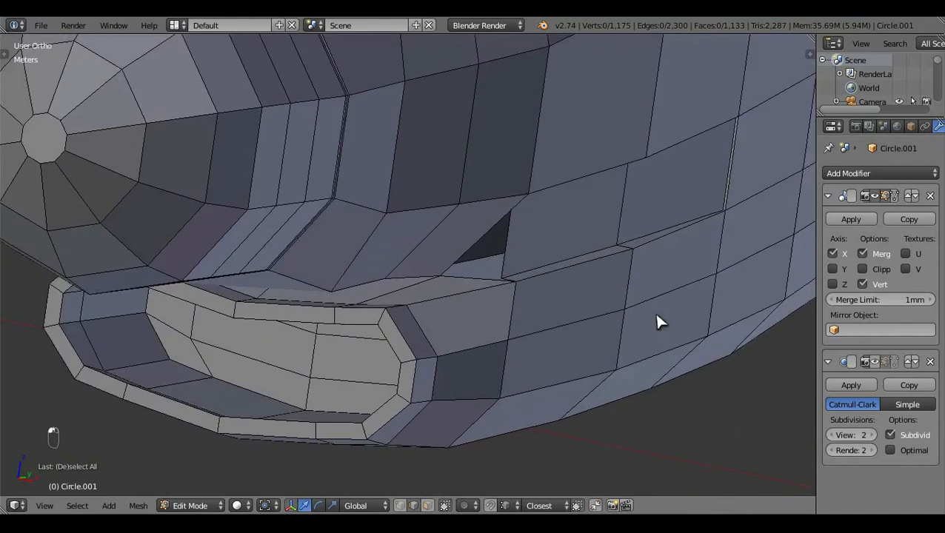
{"action": "right_click", "coordinate": [488, 286]}
{"action": "key", "text": "x"}
{"action": "left_click", "coordinate": [489, 289]}
{"action": "scroll", "coordinate": [420, 361], "scroll_direction": "down", "scroll_amount": 3}
{"action": "middle_click_drag", "start_coordinate": [420, 360], "coordinate": [347, 351]}
{"action": "right_click", "coordinate": [544, 320]}
{"action": "key", "text": "x"}
{"action": "left_click", "coordinate": [536, 310]}
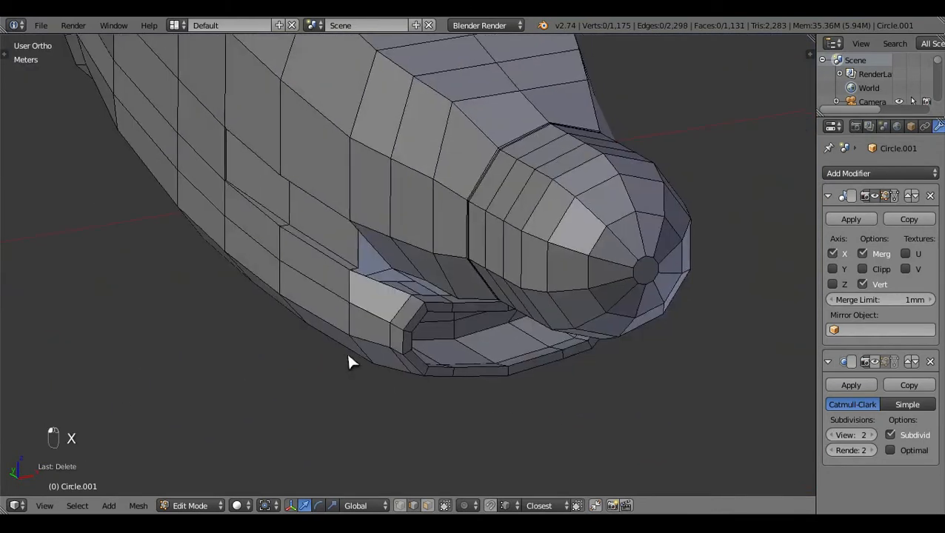
Step: Fill the floor gap between the recess and the chin intake's upper rim with a face on one side of the nacelle
{"action": "scroll", "coordinate": [348, 352], "scroll_direction": "up", "scroll_amount": 5}
{"action": "right_click", "coordinate": [450, 338]}
{"action": "right_click", "coordinate": [275, 278], "text": "shift"}
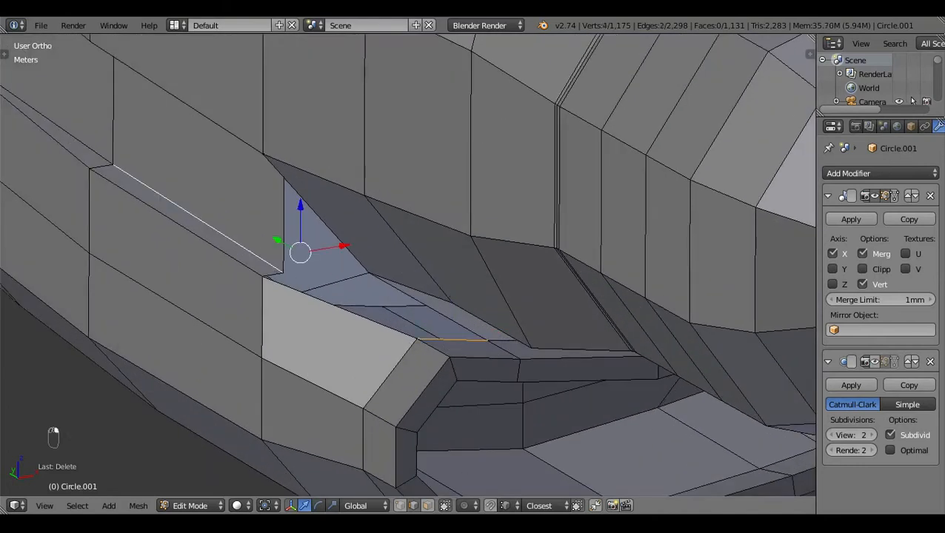
{"action": "right_click", "coordinate": [114, 163], "text": "shift"}
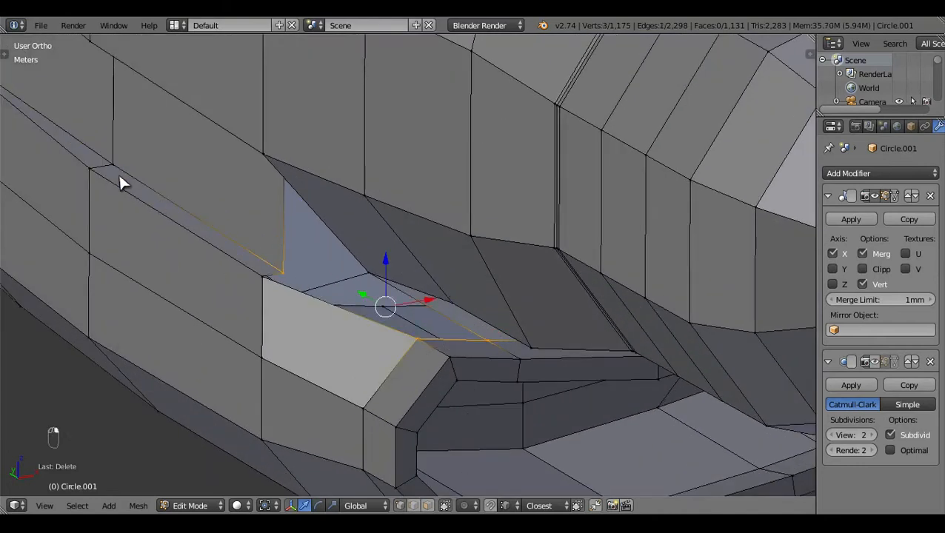
{"action": "right_click", "coordinate": [271, 277], "text": "shift"}
{"action": "right_click", "coordinate": [374, 274], "text": "shift"}
{"action": "key", "text": "f"}
{"action": "key", "text": "a"}
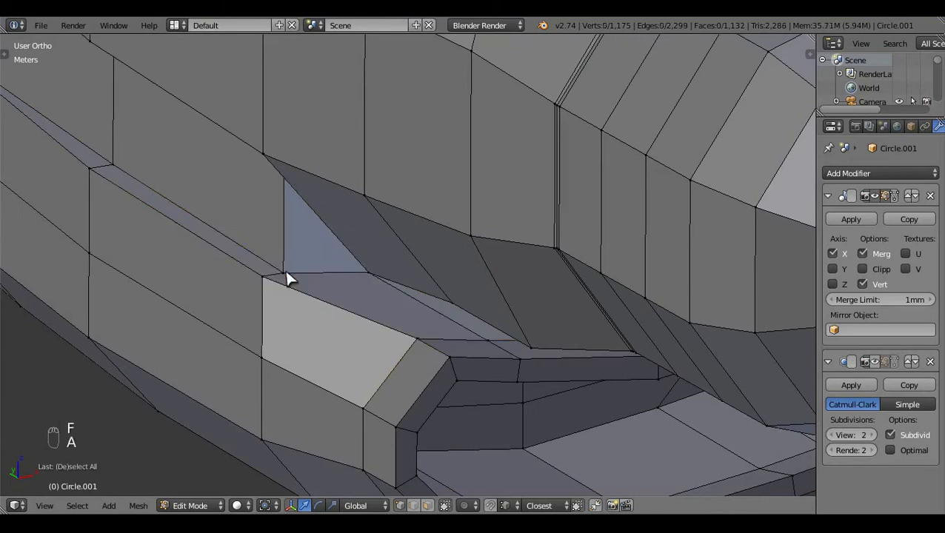
Step: Fill a triangular face between the recess's front edge and the inner floor corner on the same side
{"action": "right_click", "coordinate": [285, 274]}
{"action": "right_click", "coordinate": [368, 271], "text": "shift"}
{"action": "key", "text": "z"}
{"action": "right_click", "coordinate": [284, 151], "text": "shift"}
{"action": "key", "text": "f"}
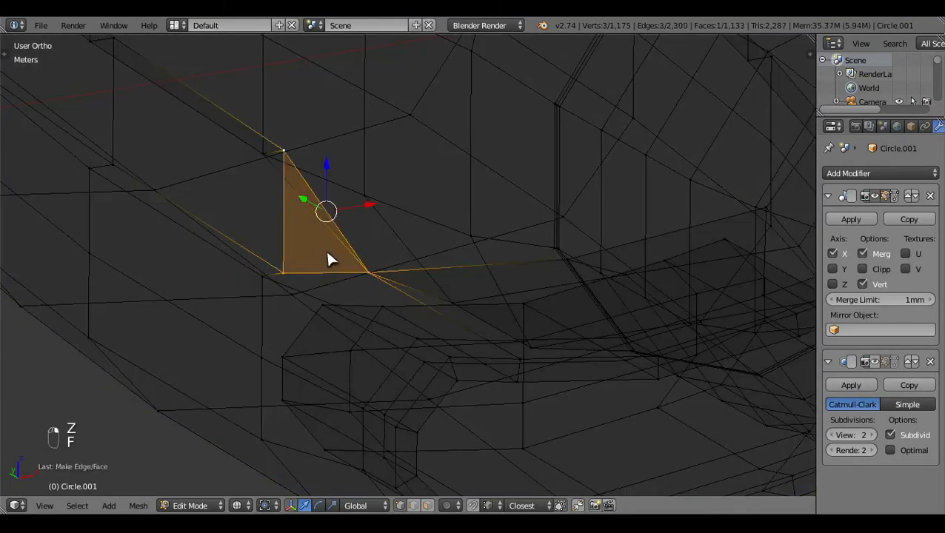
{"action": "key", "text": "a"}
{"action": "key", "text": "z"}
Step: Delete the old slanted edge ahead of the recess and fill the triangular gap at the opening's upper corner with a face
{"action": "mouse_move", "coordinate": [435, 300]}
{"action": "middle_mouse_down"}
{"action": "mouse_move", "coordinate": [350, 344]}
{"action": "mouse_move", "coordinate": [406, 206]}
{"action": "mouse_move", "coordinate": [464, 133]}
{"action": "mouse_move", "coordinate": [557, 184]}
{"action": "mouse_move", "coordinate": [382, 175]}
{"action": "mouse_move", "coordinate": [372, 163]}
{"action": "mouse_move", "coordinate": [408, 162]}
{"action": "mouse_move", "coordinate": [381, 283]}
{"action": "middle_mouse_up"}
{"action": "scroll", "coordinate": [381, 283], "scroll_direction": "up", "scroll_amount": 5}
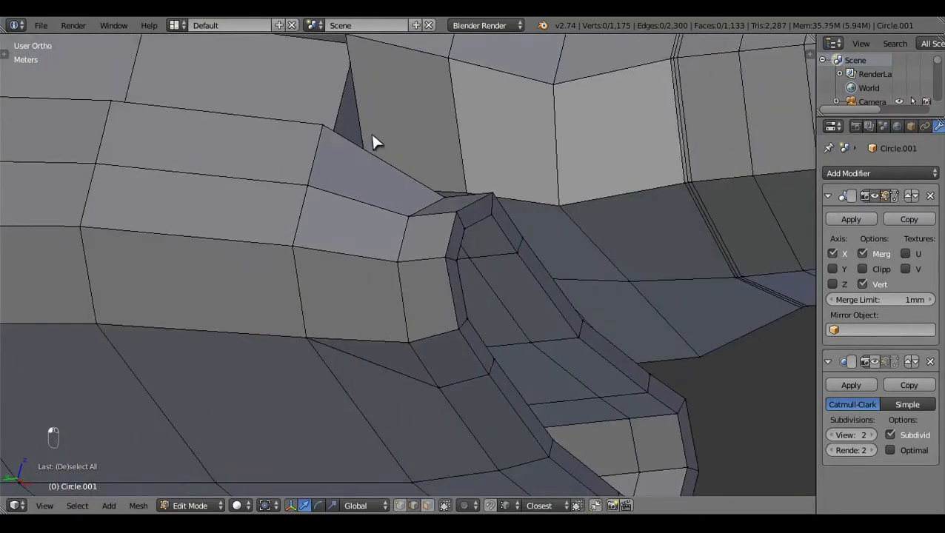
{"action": "middle_click_drag", "start_coordinate": [370, 131], "coordinate": [361, 185]}
{"action": "right_click", "coordinate": [361, 185]}
{"action": "key", "text": "x"}
{"action": "left_click", "coordinate": [361, 185]}
{"action": "right_click", "coordinate": [363, 168]}
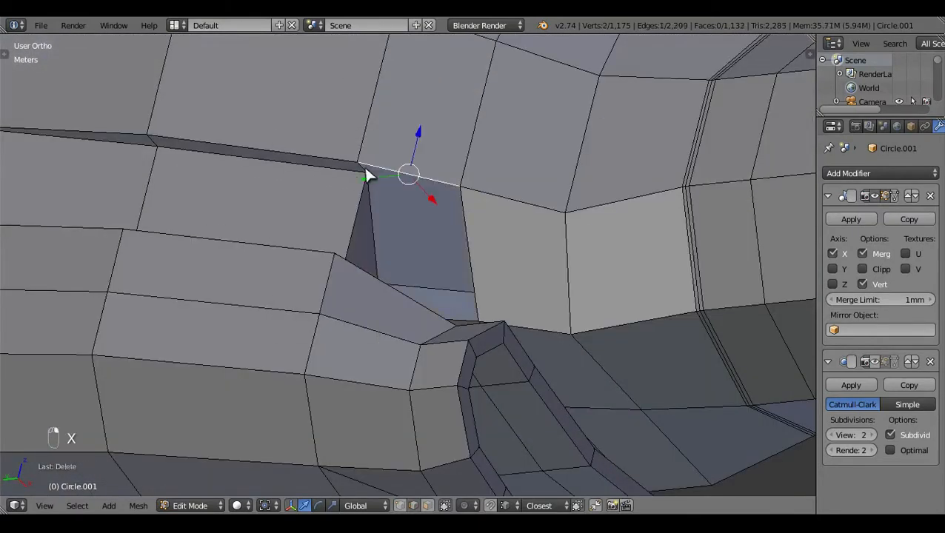
{"action": "right_click", "coordinate": [366, 175], "text": "shift"}
{"action": "right_click", "coordinate": [444, 181], "text": "shift"}
{"action": "key", "text": "f"}
Step: Fill the inner side wall of the opening with a face between its upper, rear and front edges
{"action": "right_click", "coordinate": [404, 182]}
{"action": "right_click", "coordinate": [375, 226], "text": "shift"}
{"action": "right_click", "coordinate": [465, 228], "text": "shift"}
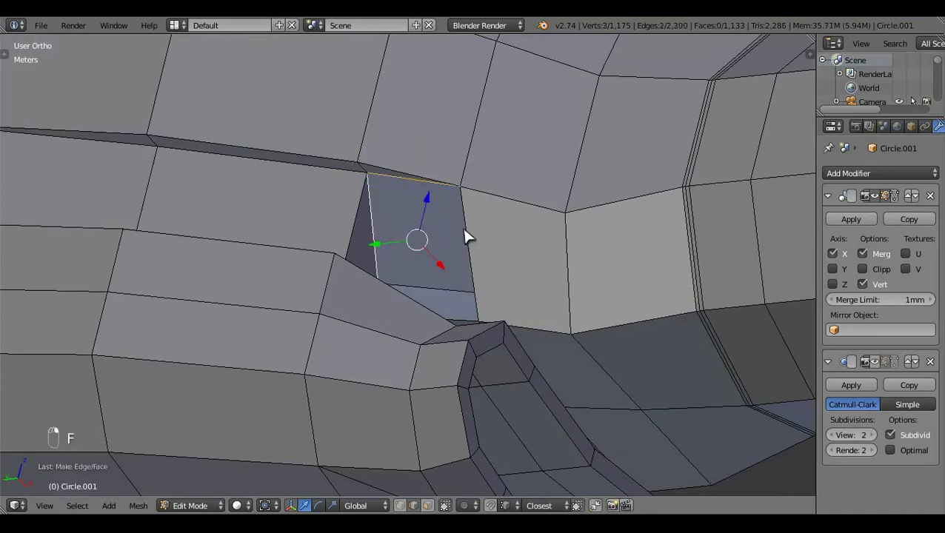
{"action": "scroll", "coordinate": [262, 296], "scroll_direction": "down", "scroll_amount": 3}
{"action": "middle_click_drag", "start_coordinate": [261, 296], "coordinate": [242, 233]}
{"action": "key", "text": "f"}
{"action": "key", "text": "a"}
{"action": "scroll", "coordinate": [28, 286], "scroll_direction": "down", "scroll_amount": 2}
{"action": "scroll", "coordinate": [495, 359], "scroll_direction": "down", "scroll_amount": 5}
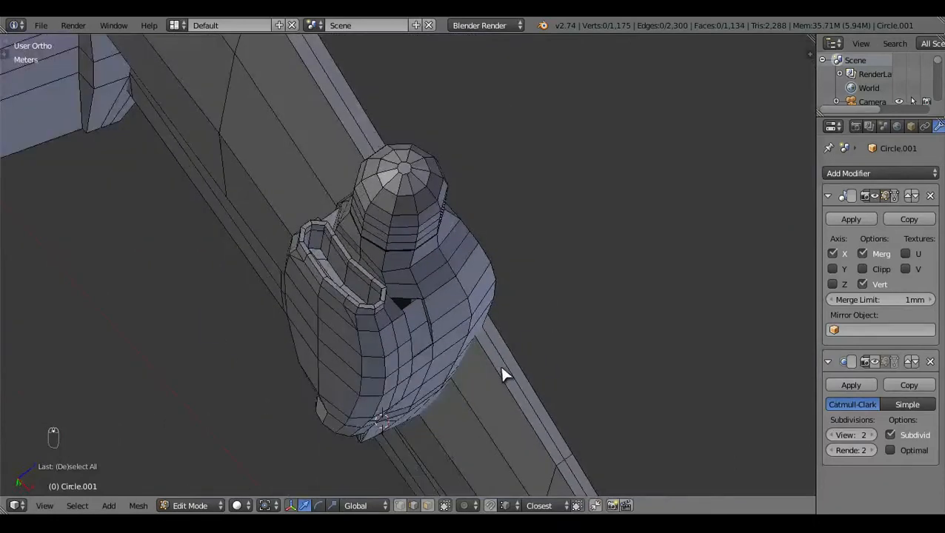
Step: Fill the floor gap between the recess and the chin intake's upper rim on the opposite side of the nacelle
{"action": "key", "text": "KP_7"}
{"action": "key", "text": "z"}
{"action": "key", "text": "z"}
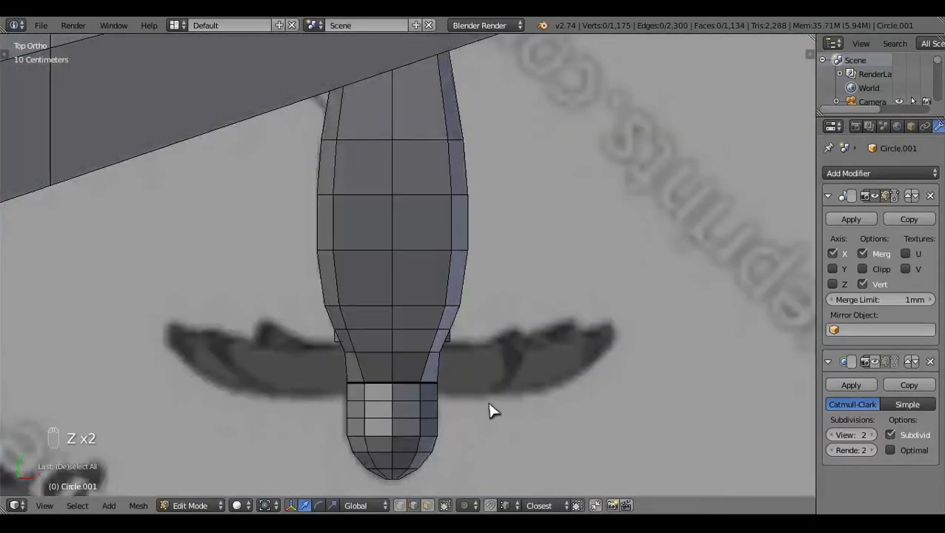
{"action": "mouse_move", "coordinate": [489, 411]}
{"action": "middle_mouse_down"}
{"action": "mouse_move", "coordinate": [296, 47]}
{"action": "mouse_move", "coordinate": [400, 206]}
{"action": "mouse_move", "coordinate": [624, 378]}
{"action": "mouse_move", "coordinate": [551, 434]}
{"action": "mouse_move", "coordinate": [547, 405]}
{"action": "middle_mouse_up"}
{"action": "scroll", "coordinate": [418, 341], "scroll_direction": "up", "scroll_amount": 6}
{"action": "right_click", "coordinate": [378, 274]}
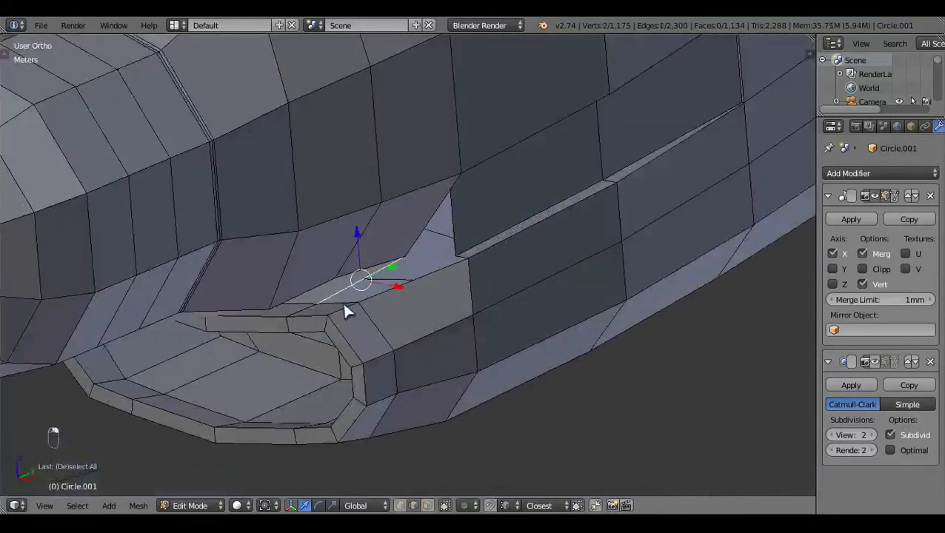
{"action": "right_click", "coordinate": [343, 301], "text": "shift"}
{"action": "right_click", "coordinate": [465, 261], "text": "shift"}
{"action": "right_click", "coordinate": [453, 270], "text": "shift"}
{"action": "key", "text": "f"}
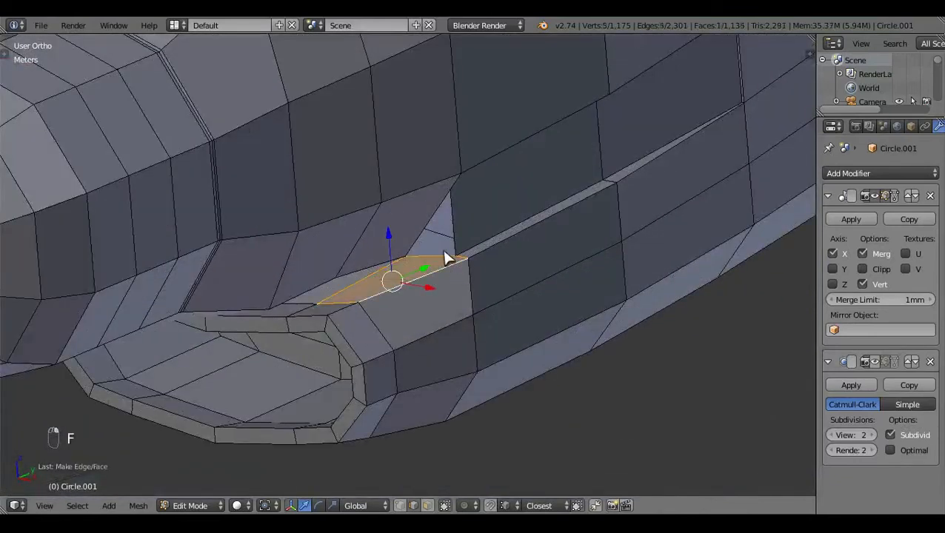
Step: Delete the old slanted edge in the opposite opening and fill a triangular face against the recess's front edge
{"action": "right_click", "coordinate": [433, 232]}
{"action": "right_click", "coordinate": [431, 228]}
{"action": "key", "text": "x"}
{"action": "middle_click_drag", "start_coordinate": [460, 232], "coordinate": [428, 83]}
{"action": "right_click", "coordinate": [446, 167]}
{"action": "right_click", "coordinate": [445, 257], "text": "shift"}
{"action": "key", "text": "f"}
{"action": "key", "text": "a"}
Step: Fill the triangular gap at the opposite opening's upper corner and the inner side wall below it with faces
{"action": "right_click", "coordinate": [412, 59], "text": "shift"}
{"action": "key", "text": "f"}
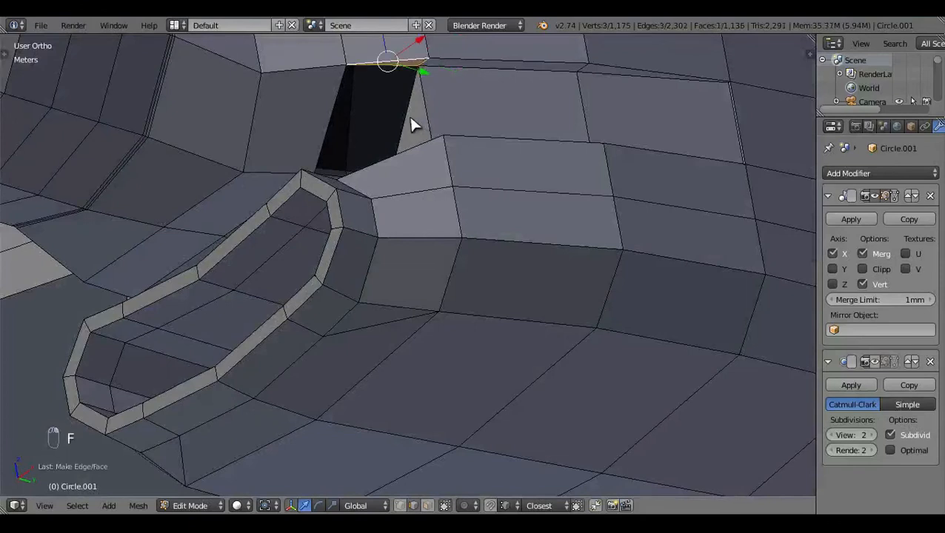
{"action": "right_click", "coordinate": [410, 119]}
{"action": "right_click", "coordinate": [331, 112], "text": "shift"}
{"action": "middle_click_drag", "start_coordinate": [363, 191], "coordinate": [388, 290]}
{"action": "key", "text": "f"}
{"action": "key", "text": "a"}
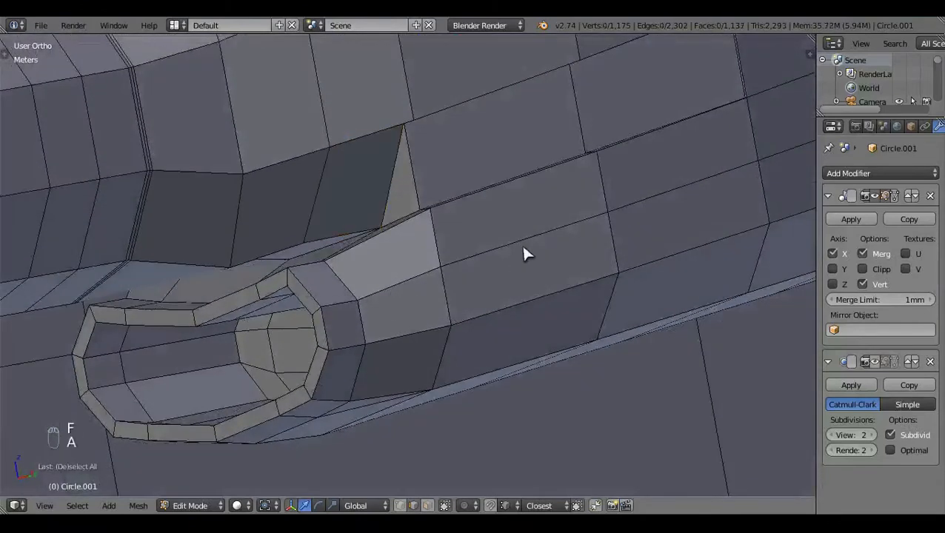
Step: Turn the subdivision preview back on, leave Edit Mode and inspect the smoothed nacelle from the side
{"action": "scroll", "coordinate": [521, 244], "scroll_direction": "down", "scroll_amount": 4}
{"action": "left_click", "coordinate": [884, 362]}
{"action": "key", "text": "Tab"}
{"action": "middle_click_drag", "start_coordinate": [485, 363], "coordinate": [236, 219]}
{"action": "key", "text": "KP_3"}
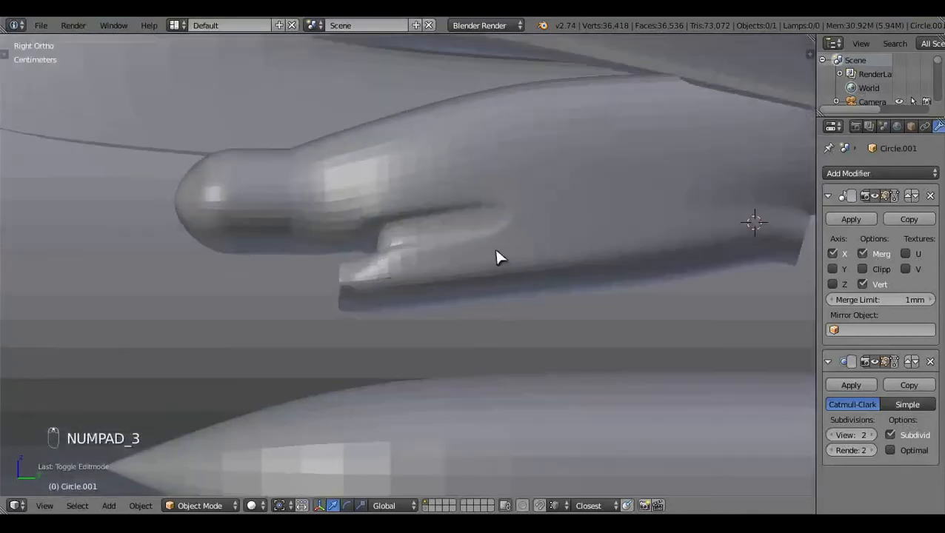
{"action": "middle_click_drag", "start_coordinate": [498, 257], "coordinate": [535, 310], "text": "shift"}
Step: Return to Edit Mode and compare the seam behind the nose dome with the side blueprint in wireframe
{"action": "key", "text": "Tab"}
{"action": "middle_click_drag", "start_coordinate": [395, 323], "coordinate": [535, 342], "text": "shift"}
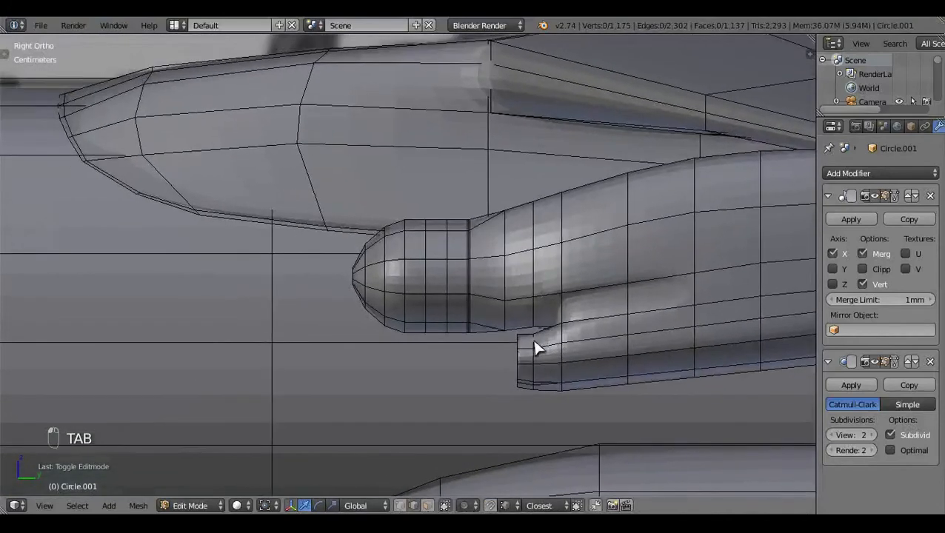
{"action": "key", "text": "z"}
{"action": "scroll", "coordinate": [456, 296], "scroll_direction": "down", "scroll_amount": 3}
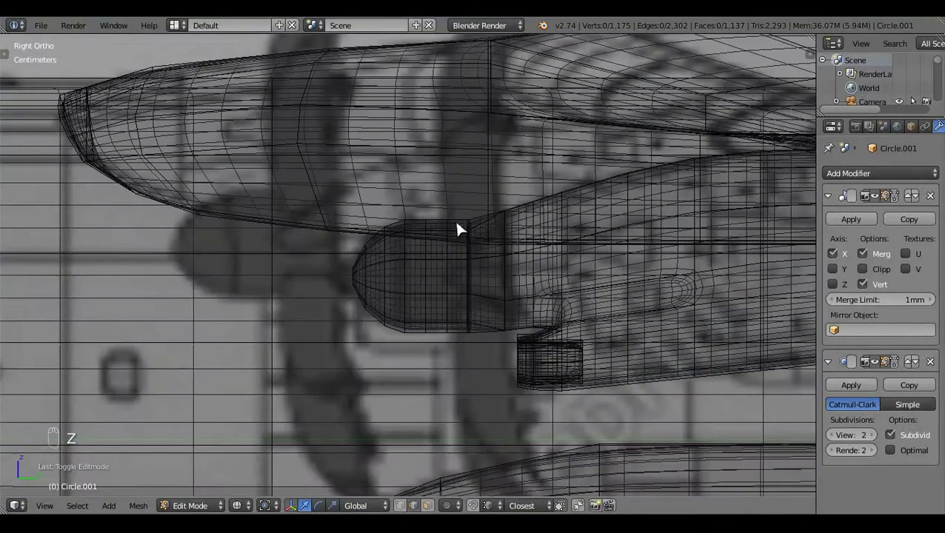
{"action": "scroll", "coordinate": [487, 232], "scroll_direction": "up", "scroll_amount": 2}
{"action": "scroll", "coordinate": [487, 228], "scroll_direction": "up", "scroll_amount": 3}
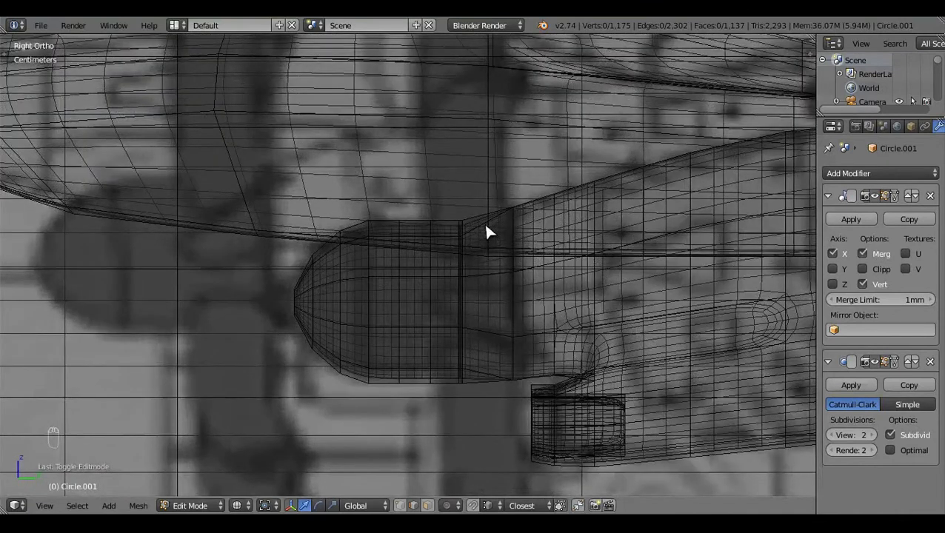
{"action": "scroll", "coordinate": [492, 231], "scroll_direction": "up", "scroll_amount": 4}
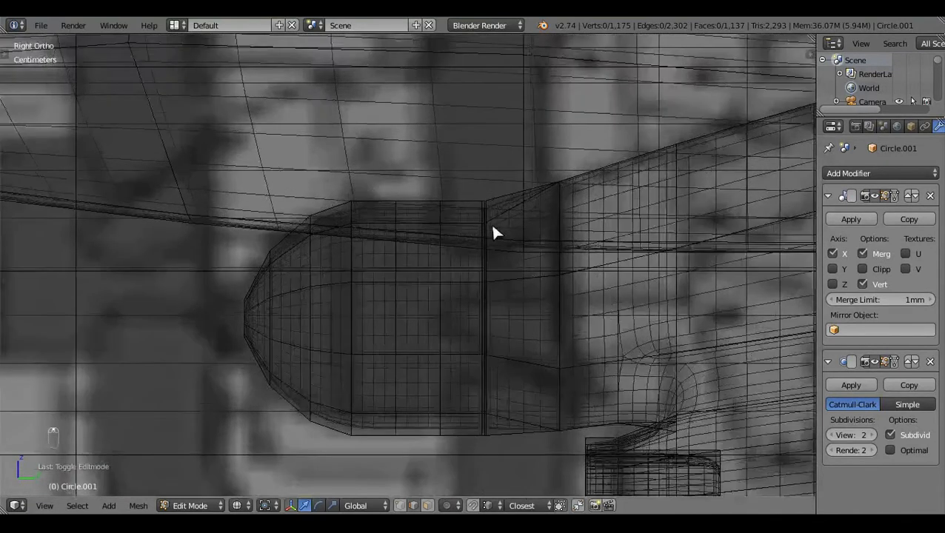
{"action": "key", "text": "z"}
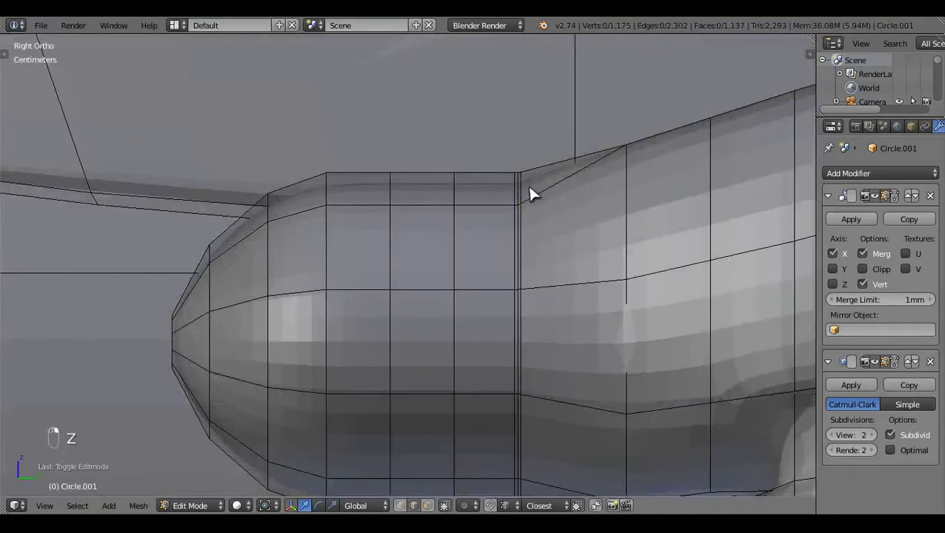
Step: Select the three edge loops of the seam behind the nose dome and move them rearward along Y by about 1.7 cm
{"action": "right_click", "coordinate": [528, 194], "text": "alt"}
{"action": "scroll", "coordinate": [528, 194], "scroll_direction": "up", "scroll_amount": 3}
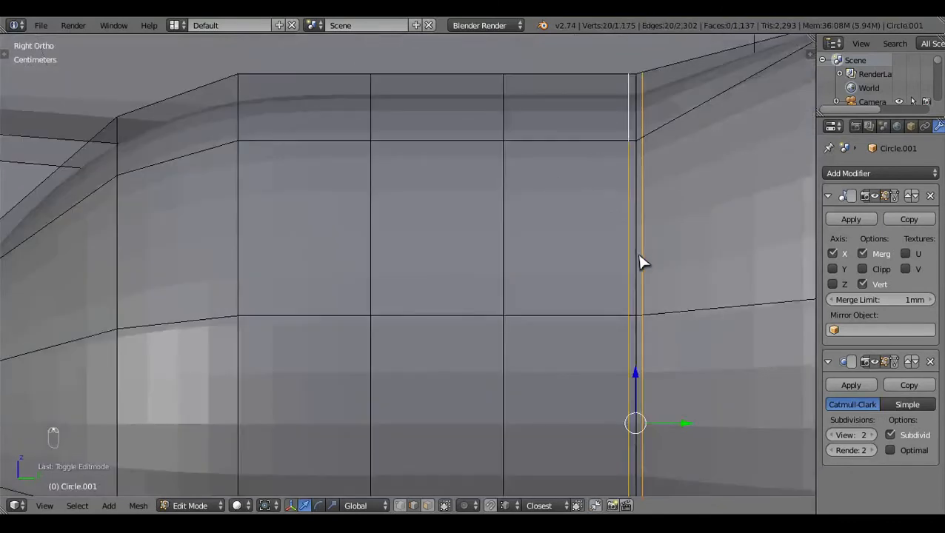
{"action": "right_click", "coordinate": [639, 255], "text": "alt+shift"}
{"action": "scroll", "coordinate": [627, 256], "scroll_direction": "down", "scroll_amount": 7}
{"action": "key", "text": "z"}
{"action": "scroll", "coordinate": [585, 256], "scroll_direction": "down", "scroll_amount": 1}
{"action": "scroll", "coordinate": [552, 263], "scroll_direction": "up", "scroll_amount": 2, "text": "ctrl"}
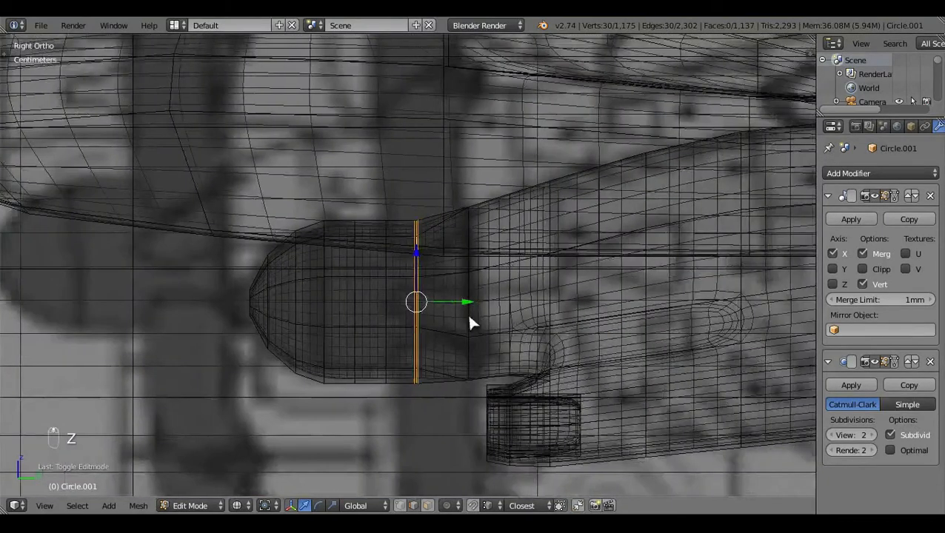
{"action": "left_click_drag", "start_coordinate": [470, 305], "coordinate": [493, 312]}
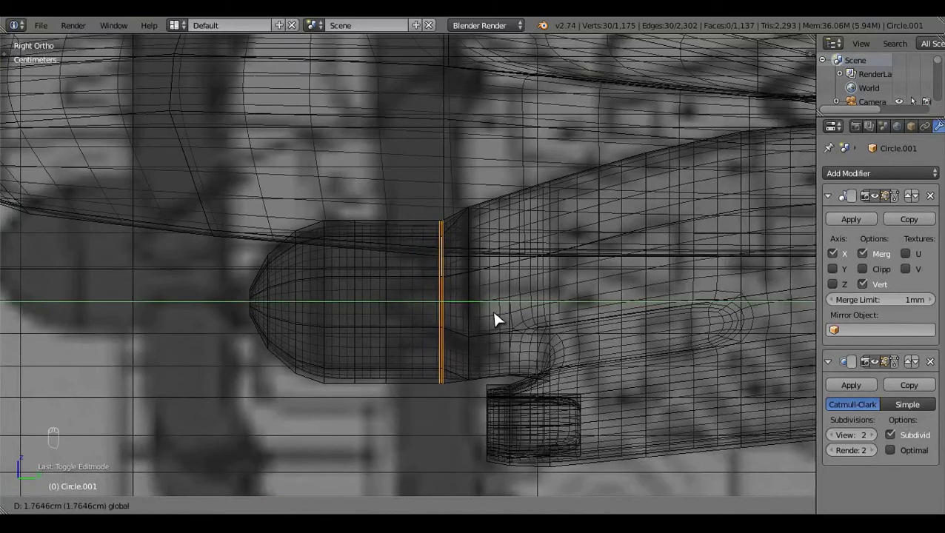
{"action": "left_click", "coordinate": [489, 309]}
{"action": "key", "text": "a"}
Step: Place the 3D cursor on the propeller just above the nose dome, add a plane there and rotate it 90° about Y
{"action": "scroll", "coordinate": [474, 274], "scroll_direction": "down", "scroll_amount": 4}
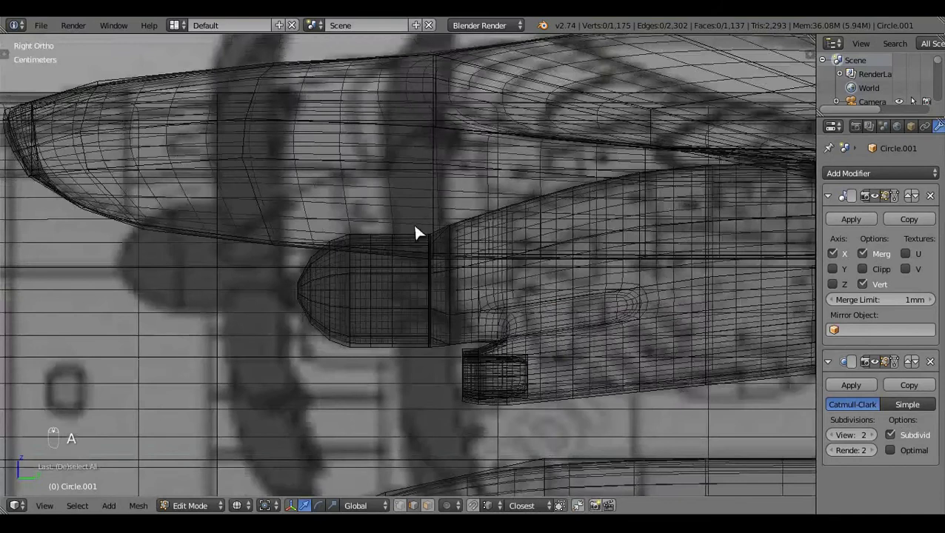
{"action": "scroll", "coordinate": [445, 274], "scroll_direction": "up", "scroll_amount": 2}
{"action": "left_click", "coordinate": [112, 506]}
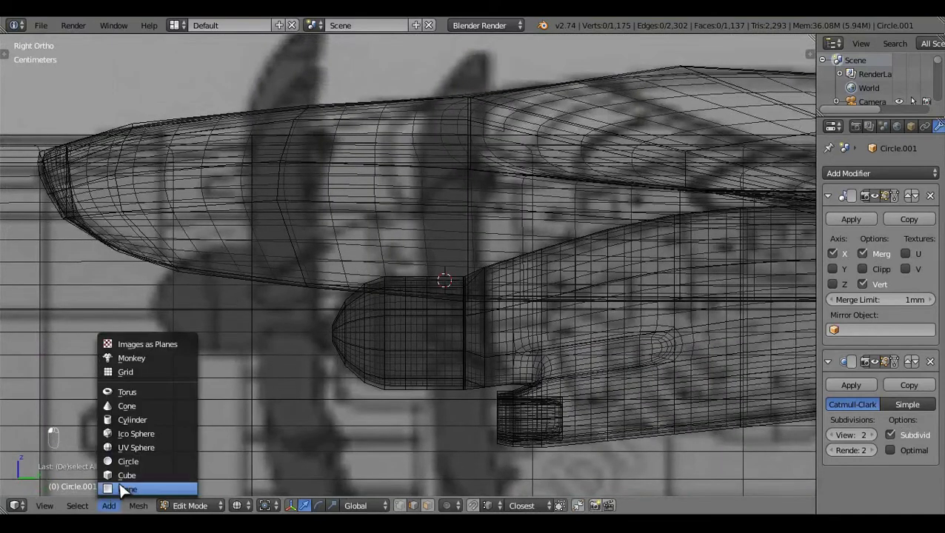
{"action": "left_click", "coordinate": [124, 489]}
{"action": "scroll", "coordinate": [548, 306], "scroll_direction": "down", "scroll_amount": 2}
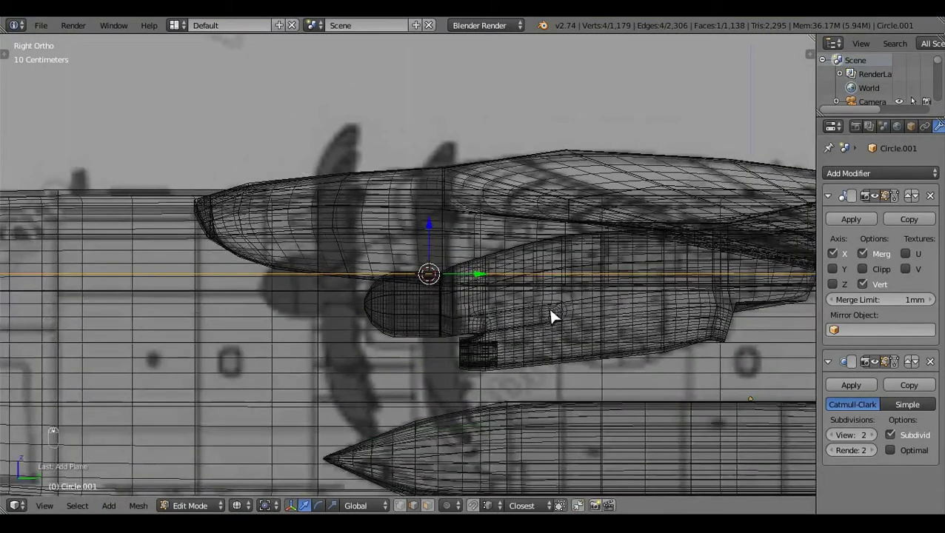
{"action": "type", "text": "ry90"}
{"action": "key", "text": "Return"}
Step: Scale the plane down to the propeller's height in the side blueprint and narrow it along Y to about 0.2
{"action": "key", "text": "s"}
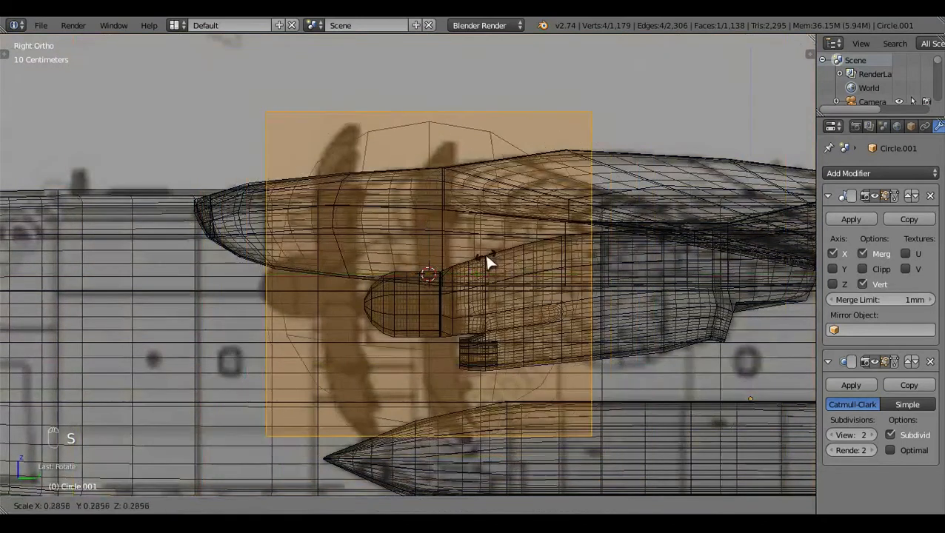
{"action": "left_click", "coordinate": [479, 257]}
{"action": "key", "text": "s"}
{"action": "key", "text": "y"}
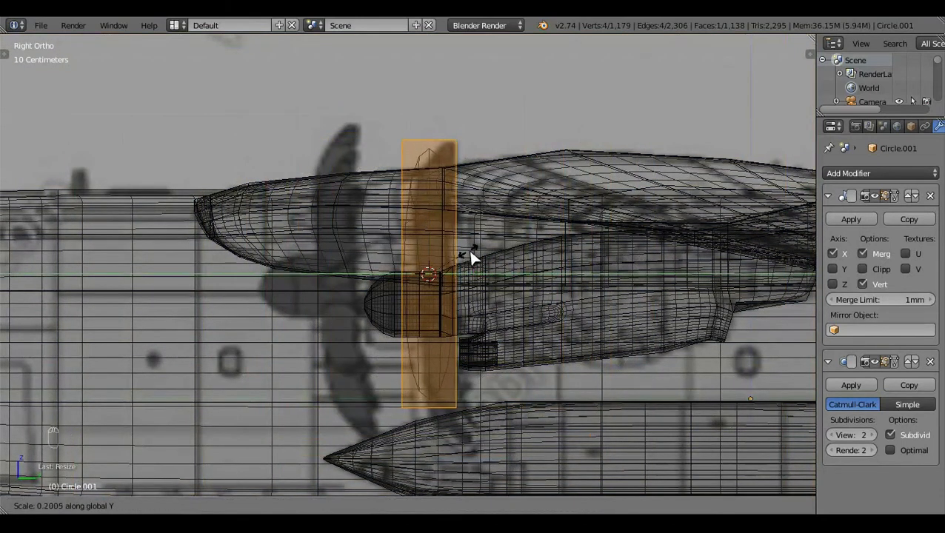
{"action": "left_click", "coordinate": [470, 253]}
Step: Select the plane's front edge and move it rearward by about 1.9 cm to match the propeller blade's width
{"action": "right_click", "coordinate": [397, 254]}
{"action": "scroll", "coordinate": [464, 284], "scroll_direction": "up", "scroll_amount": 2}
{"action": "key", "text": "g"}
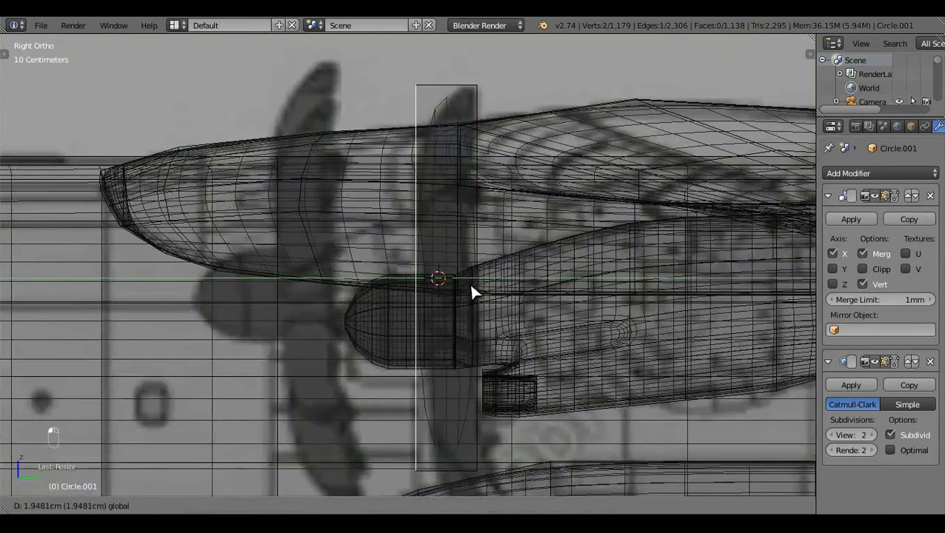
{"action": "left_click", "coordinate": [469, 281]}
Step: Select the plane's lower edge and raise it along Z by about 22 cm to the top of the nose dome
{"action": "right_click", "coordinate": [453, 473]}
{"action": "right_click", "coordinate": [449, 470]}
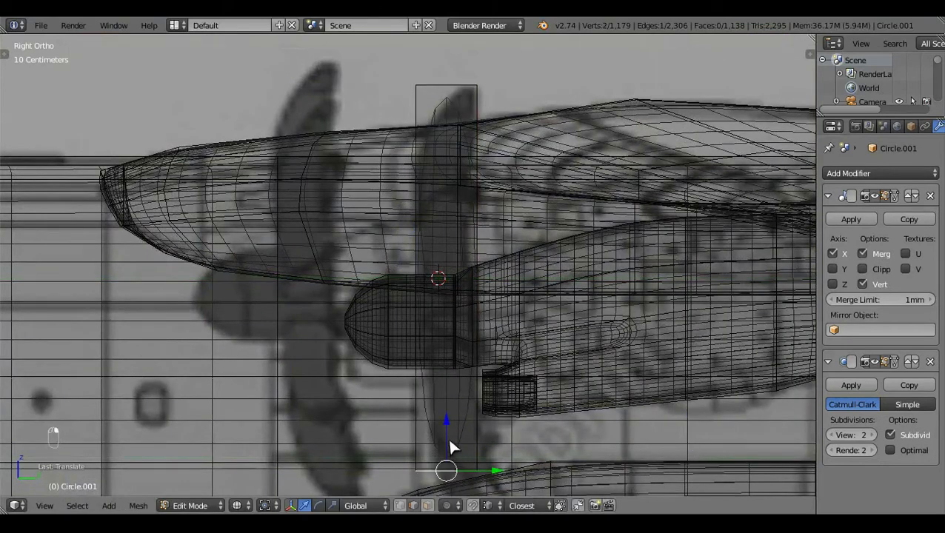
{"action": "key", "text": "g"}
{"action": "key", "text": "z"}
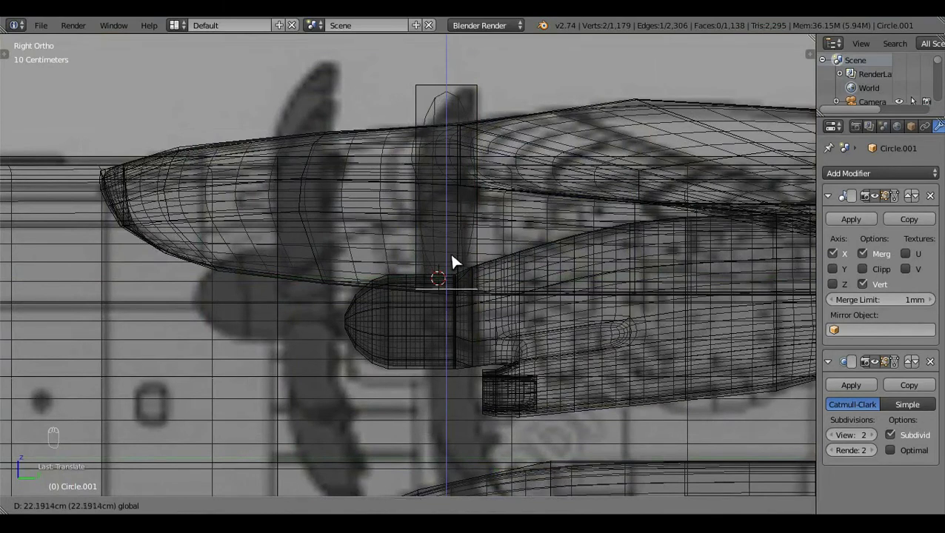
{"action": "left_click", "coordinate": [450, 252]}
{"action": "key", "text": "z"}
{"action": "key", "text": "a"}
{"action": "key", "text": "z"}
{"action": "scroll", "coordinate": [561, 185], "scroll_direction": "up", "scroll_amount": 5}
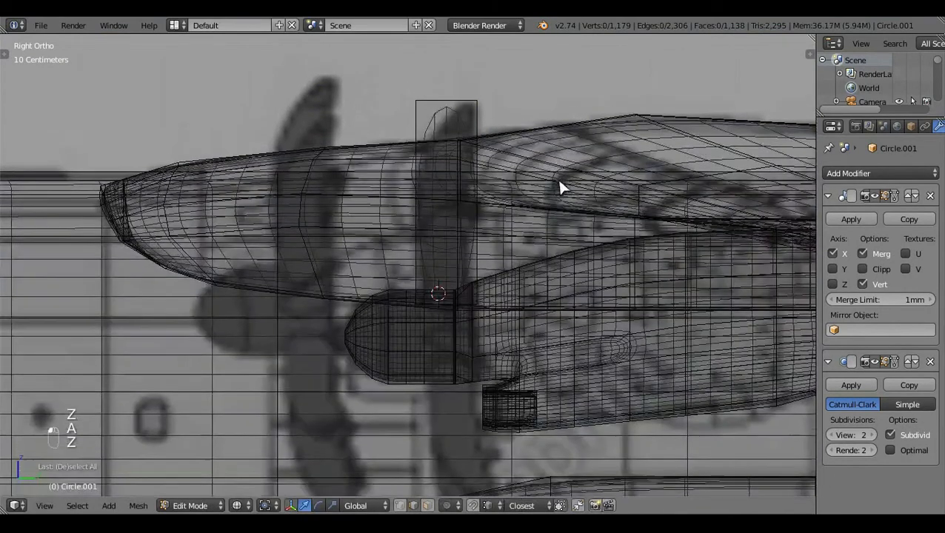
{"action": "key", "text": "ctrl+r"}
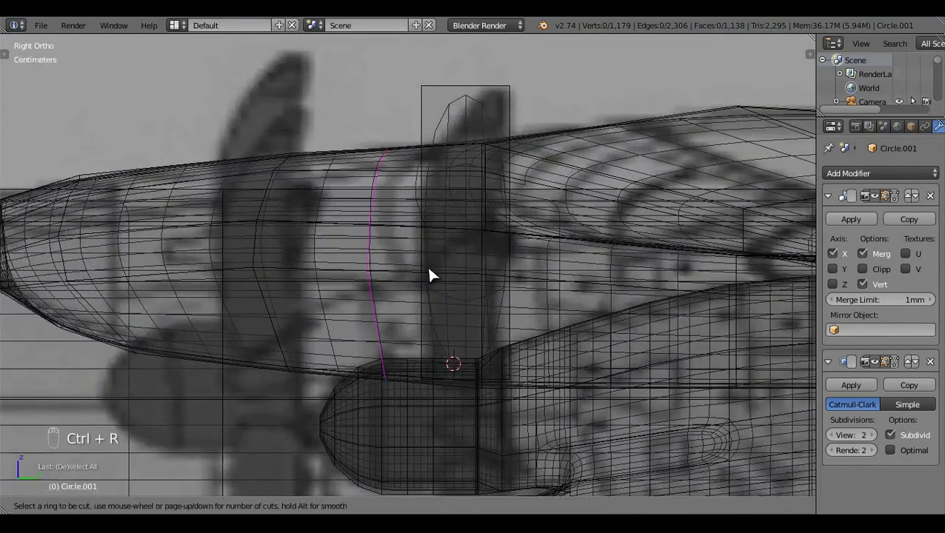
{"action": "left_click", "coordinate": [429, 269]}
{"action": "right_click", "coordinate": [429, 269]}
{"action": "key", "text": "ctrl+z"}
Step: Cut two evenly spaced horizontal edge loops across the blade plane
{"action": "key", "text": "ctrl+r"}
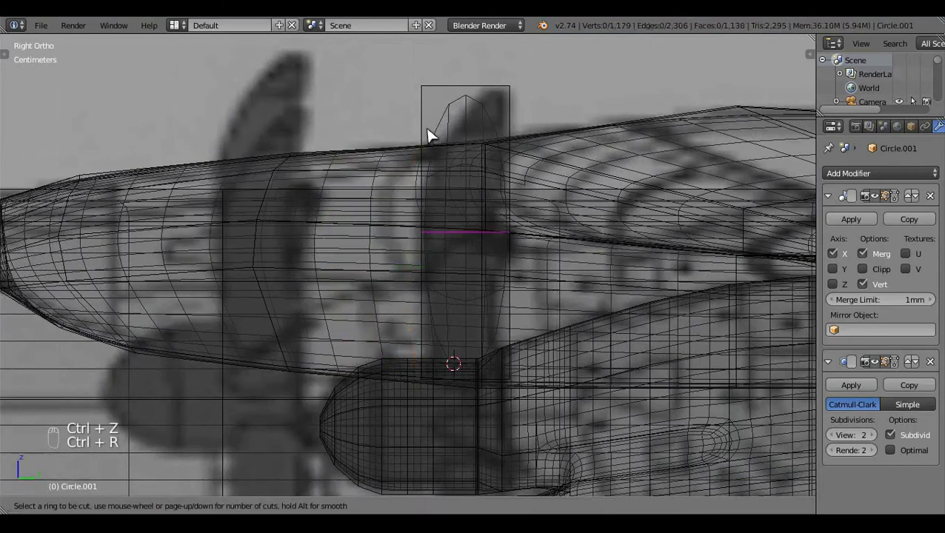
{"action": "scroll", "coordinate": [430, 136], "scroll_direction": "up", "scroll_amount": 1}
{"action": "left_click", "coordinate": [429, 136]}
{"action": "right_click", "coordinate": [430, 136]}
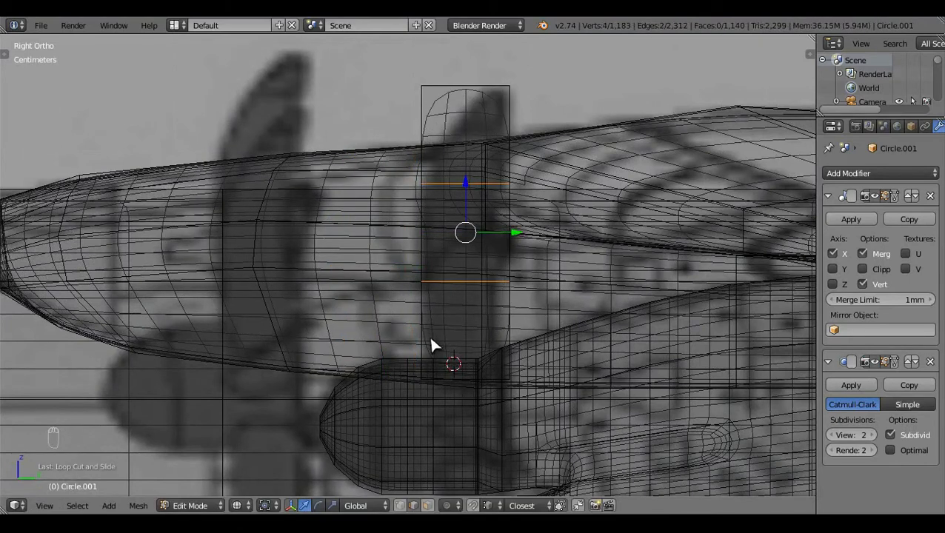
{"action": "key", "text": "a"}
Step: Add one centred horizontal edge loop in the blade's upper section and another in its lower section
{"action": "key", "text": "ctrl+r"}
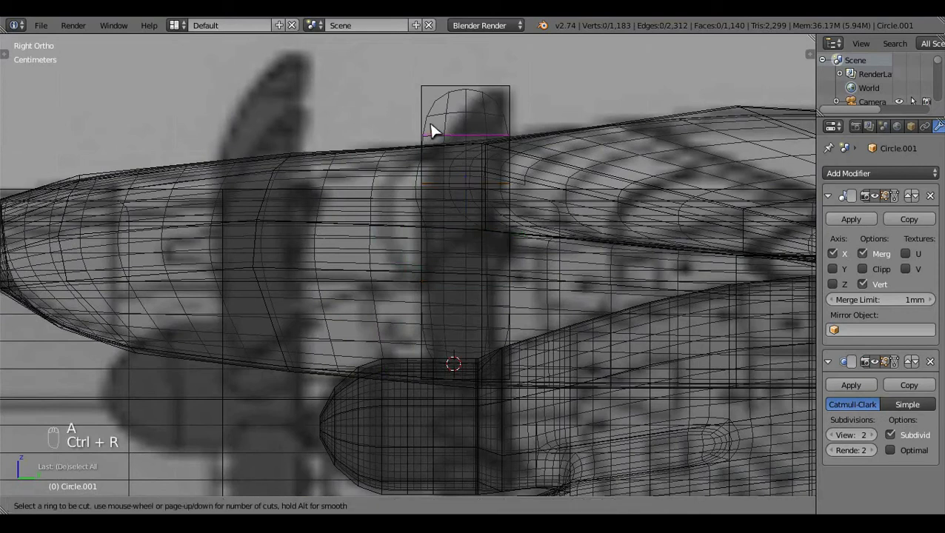
{"action": "left_click", "coordinate": [429, 142]}
{"action": "right_click", "coordinate": [429, 145]}
{"action": "key", "text": "ctrl+r"}
{"action": "left_click", "coordinate": [428, 336]}
{"action": "right_click", "coordinate": [428, 336]}
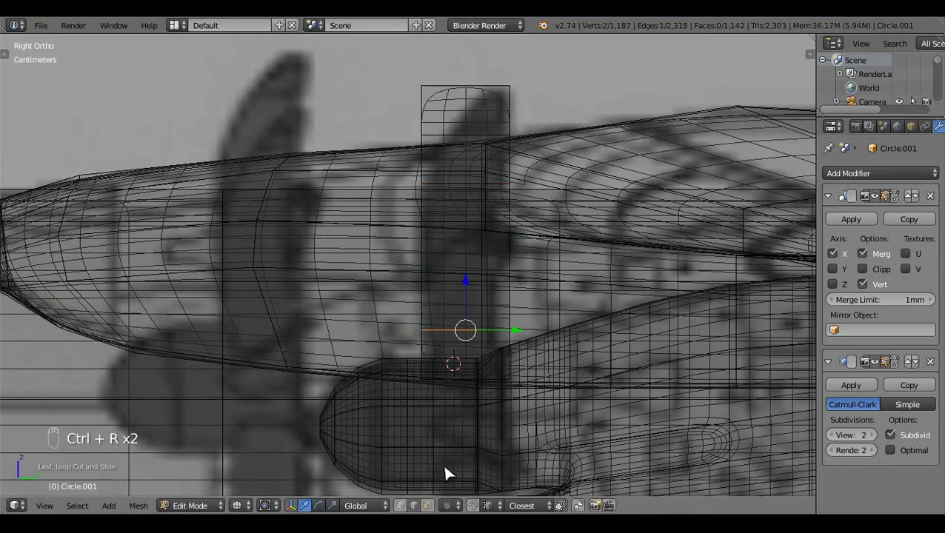
{"action": "right_click", "coordinate": [426, 378]}
{"action": "right_click", "coordinate": [427, 81], "text": "ctrl"}
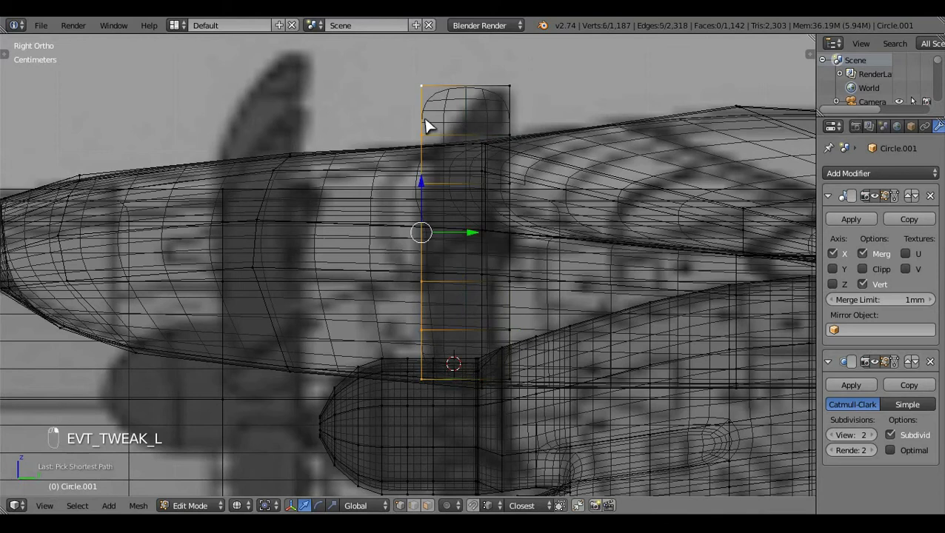
{"action": "key", "text": "ctrl+z"}
{"action": "key", "text": "ctrl+z"}
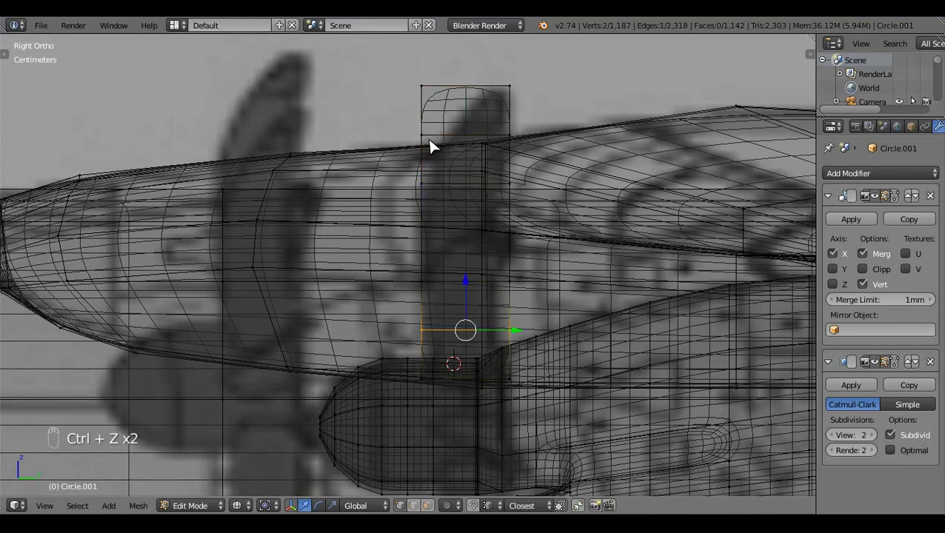
Step: Select the blade's front edge path and shift its end vertices rearward along Y, tapering the lower ones to the blueprint
{"action": "right_click", "coordinate": [424, 103], "text": "ctrl"}
{"action": "key", "text": "b"}
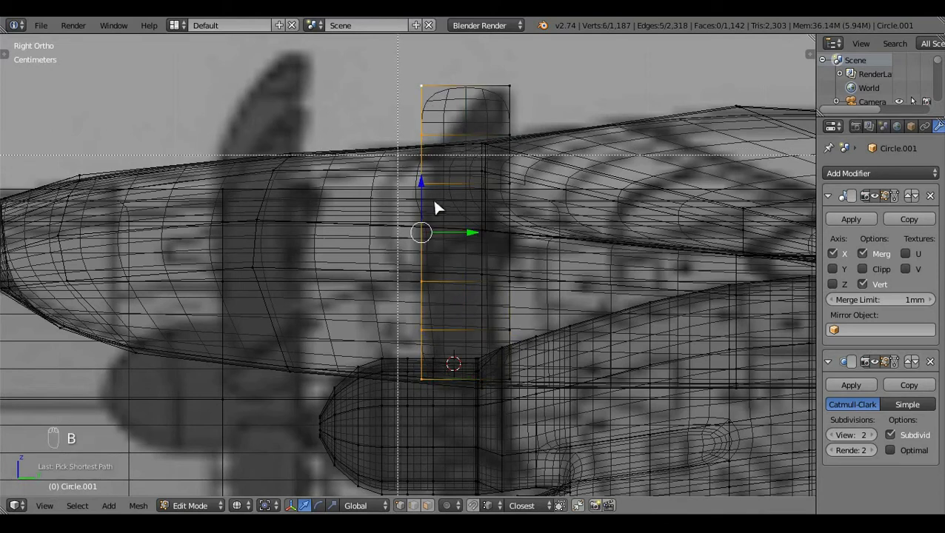
{"action": "left_click_drag", "start_coordinate": [479, 235], "coordinate": [492, 237]}
{"action": "key", "text": "c"}
{"action": "middle_click", "coordinate": [437, 329]}
{"action": "right_click", "coordinate": [437, 329]}
{"action": "key", "text": "c"}
{"action": "middle_click", "coordinate": [432, 398]}
{"action": "right_click", "coordinate": [432, 398]}
Step: Shift the upper front vertices of the blade rearward along Y to follow the slanted tip in the blueprint
{"action": "left_click_drag", "start_coordinate": [489, 114], "coordinate": [529, 103]}
{"action": "key", "text": "c"}
{"action": "middle_click", "coordinate": [447, 152]}
{"action": "right_click", "coordinate": [446, 152]}
{"action": "key", "text": "a"}
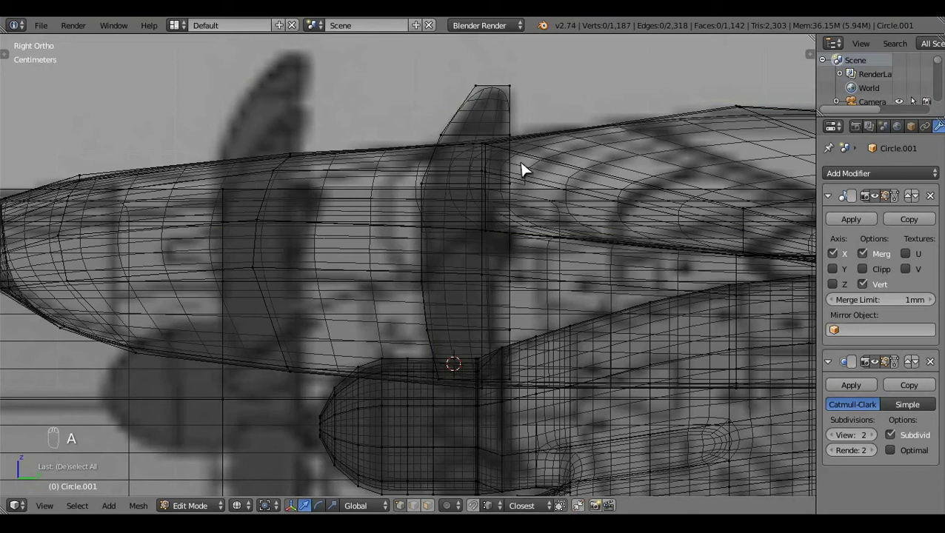
Step: Hide all of the mesh except the linked blade geometry
{"action": "right_click", "coordinate": [517, 95]}
{"action": "key", "text": "ctrl+i"}
{"action": "key", "text": "h"}
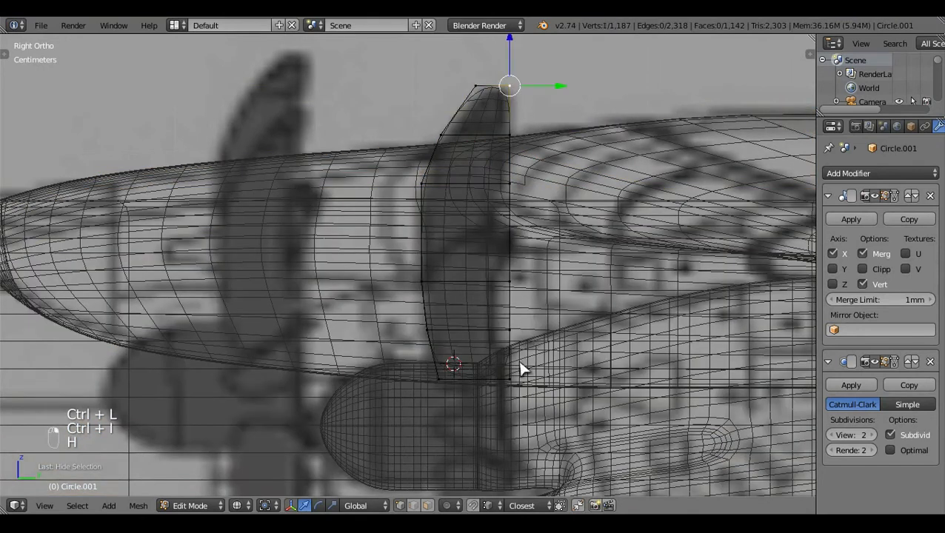
Step: Move the blade's rear edge vertices below the tip forward along Y in two stages, leaving out the uppermost one each time
{"action": "right_click", "coordinate": [518, 373], "text": "ctrl"}
{"action": "right_click", "coordinate": [524, 91], "text": "shift"}
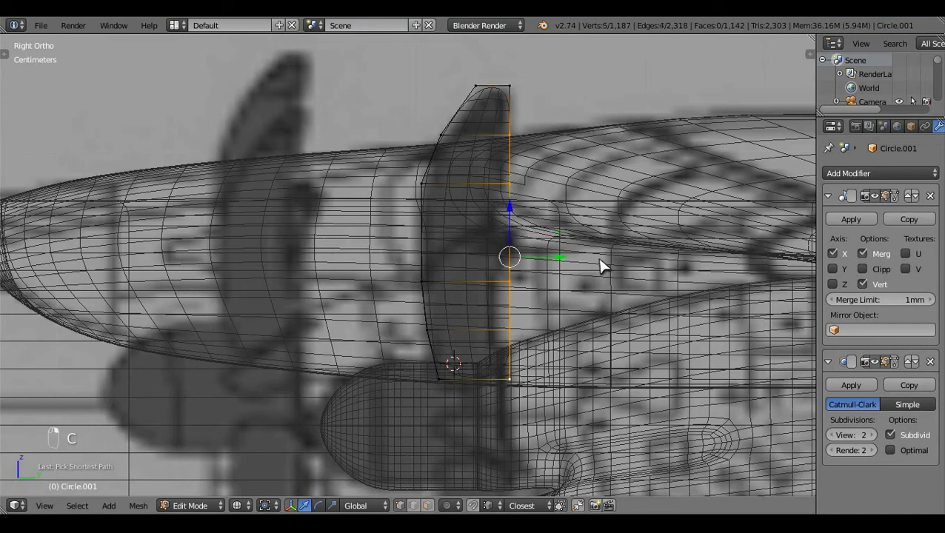
{"action": "key", "text": "g"}
{"action": "key", "text": "y"}
{"action": "left_click", "coordinate": [556, 259]}
{"action": "right_click", "coordinate": [527, 152], "text": "shift"}
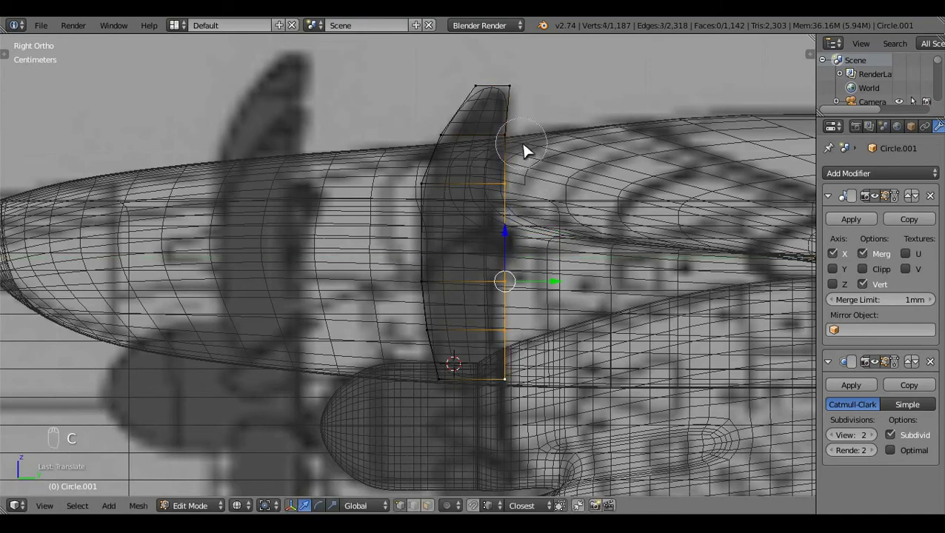
{"action": "key", "text": "g"}
{"action": "key", "text": "y"}
{"action": "left_click", "coordinate": [546, 290]}
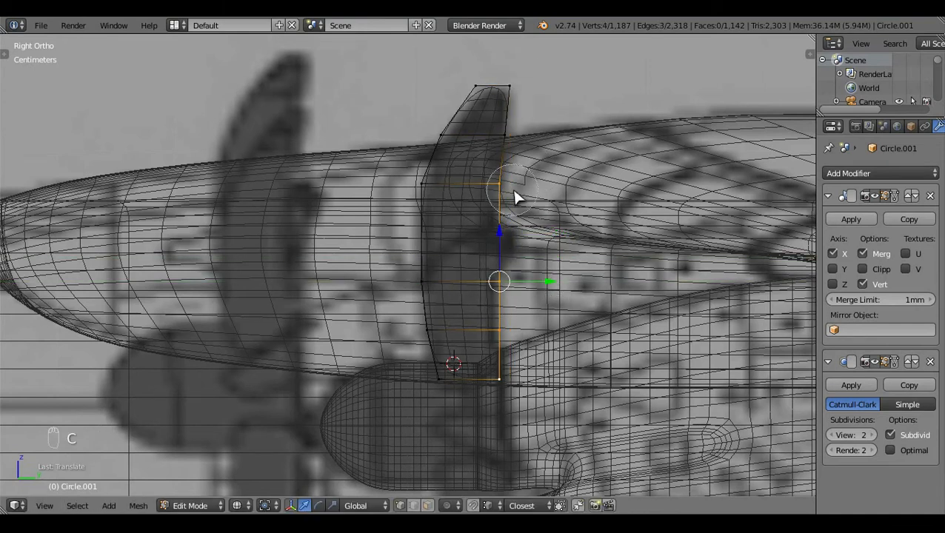
Step: Move the two rear vertices just above the blade's lower corner forward along Y by about 4.7 mm
{"action": "right_click", "coordinate": [517, 196], "text": "shift"}
{"action": "middle_click", "coordinate": [502, 397]}
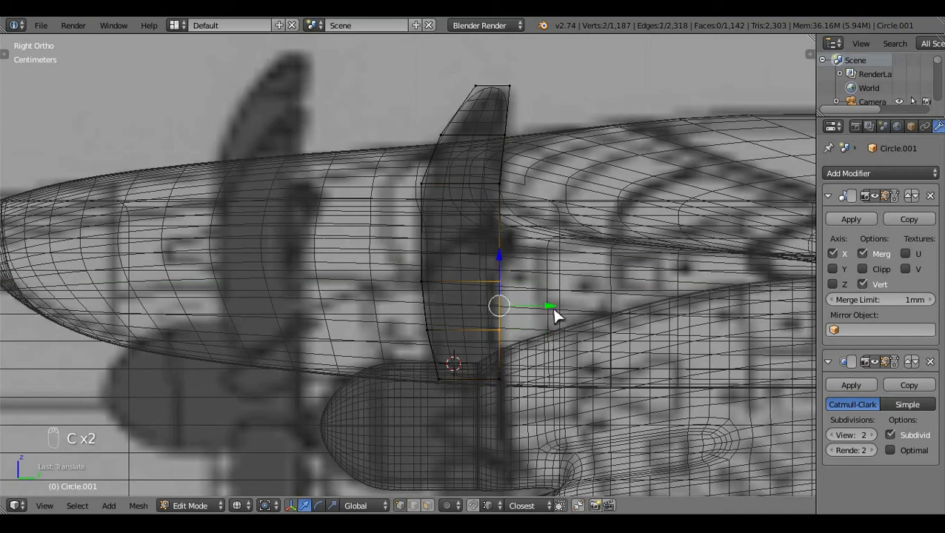
{"action": "key", "text": "g"}
{"action": "key", "text": "y"}
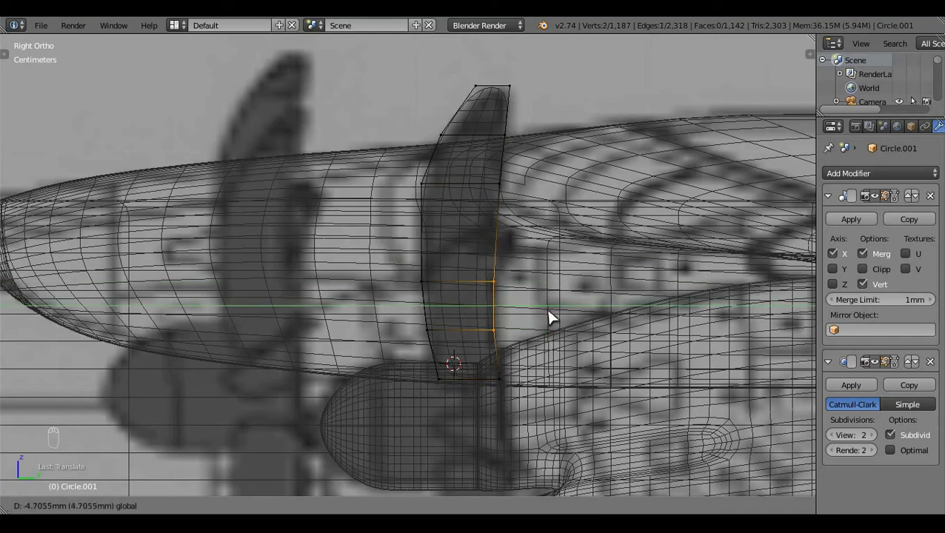
{"action": "left_click", "coordinate": [549, 317]}
{"action": "key", "text": "a"}
{"action": "key", "text": "z"}
{"action": "key", "text": "z"}
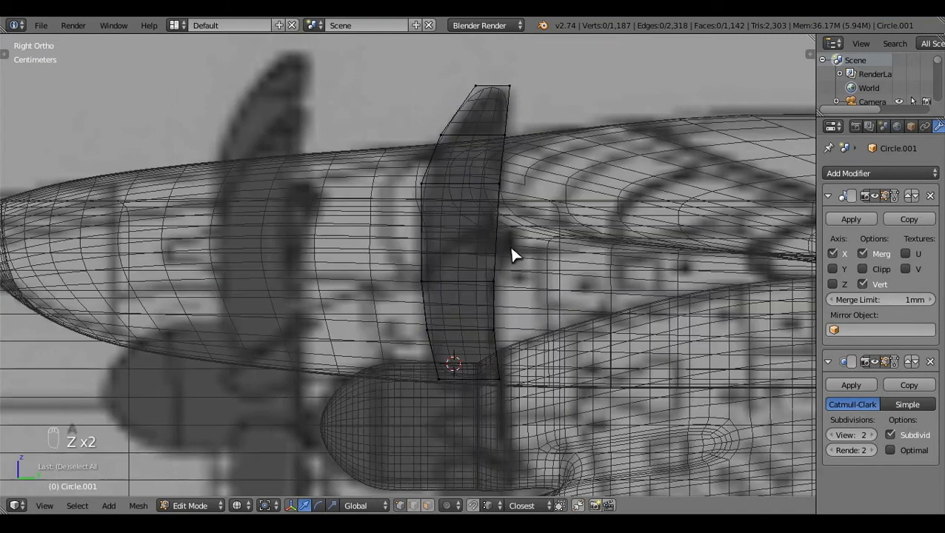
Step: Add a horizontal edge loop at the blade's mid-height and nudge its rear vertex along Y to match the blueprint
{"action": "key", "text": "ctrl+r"}
{"action": "left_click", "coordinate": [495, 249]}
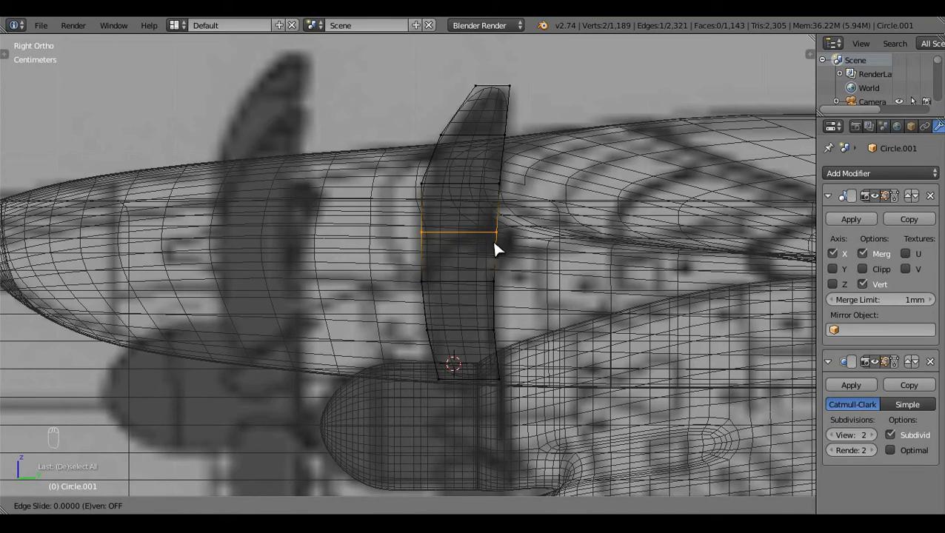
{"action": "left_click", "coordinate": [492, 240]}
{"action": "key", "text": "c"}
{"action": "middle_click", "coordinate": [402, 237]}
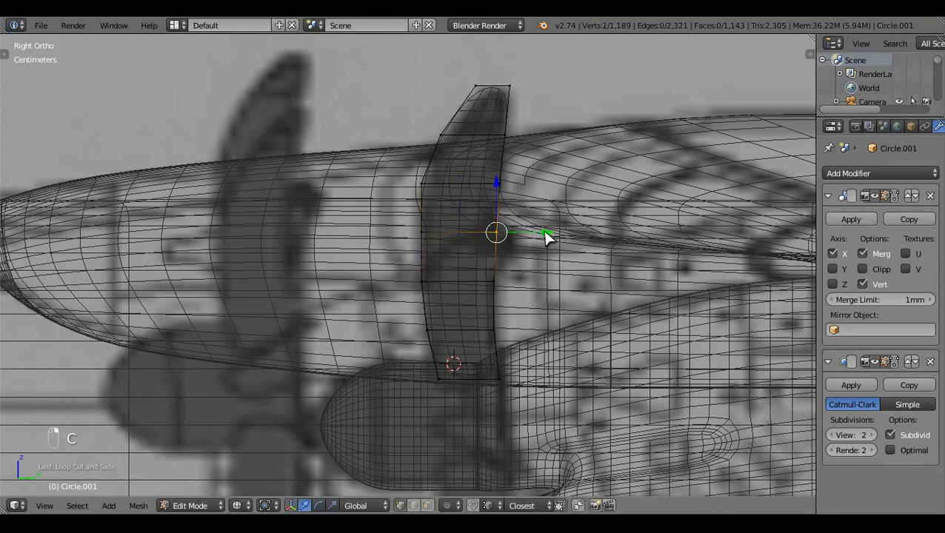
{"action": "left_click_drag", "start_coordinate": [547, 237], "coordinate": [549, 243]}
{"action": "key", "text": "z"}
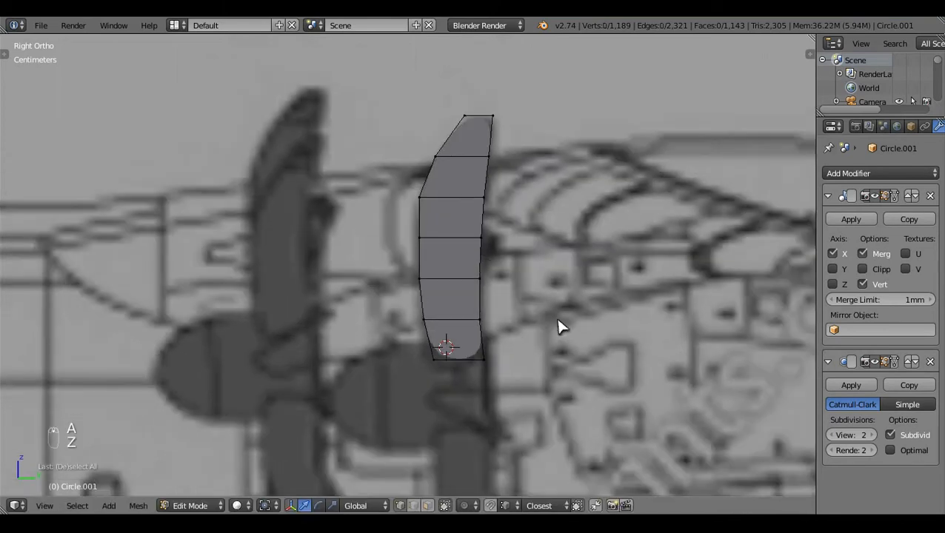
Step: Preview the blade in Object Mode and nudge the mid-height loop's front vertex slightly forward along Y in Edit Mode
{"action": "key", "text": "Tab"}
{"action": "mouse_move", "coordinate": [439, 331]}
{"action": "middle_mouse_down"}
{"action": "mouse_move", "coordinate": [488, 278]}
{"action": "mouse_move", "coordinate": [725, 289]}
{"action": "mouse_move", "coordinate": [359, 316]}
{"action": "mouse_move", "coordinate": [390, 232]}
{"action": "mouse_move", "coordinate": [382, 277]}
{"action": "middle_mouse_up"}
{"action": "key", "text": "KP_3"}
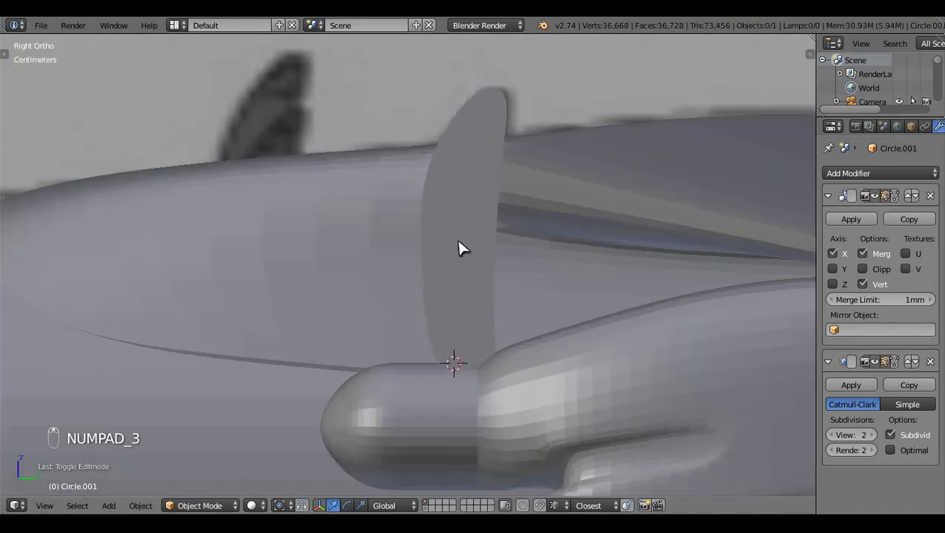
{"action": "key", "text": "Tab"}
{"action": "key", "text": "z"}
{"action": "left_click_drag", "start_coordinate": [483, 210], "coordinate": [483, 213]}
{"action": "key", "text": "a"}
{"action": "key", "text": "z"}
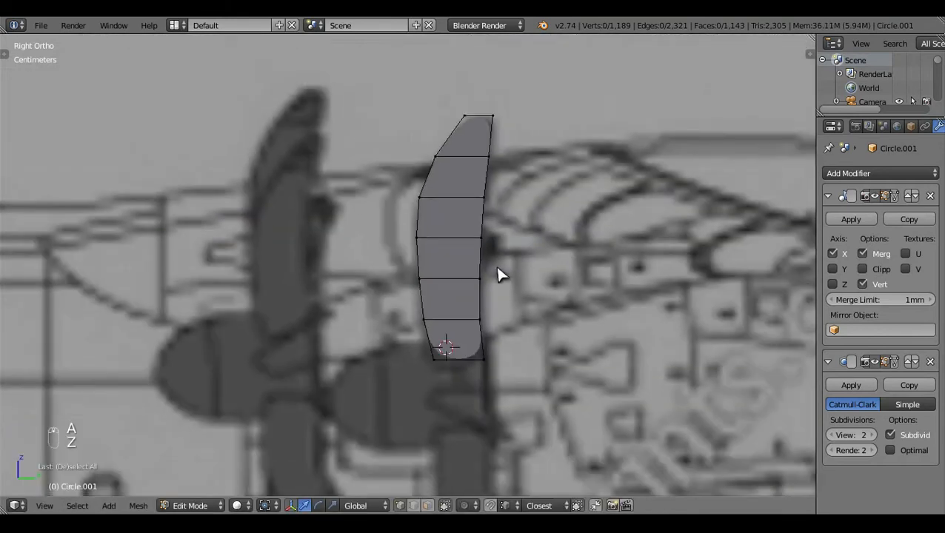
Step: Add an edge loop just above the blade's lower end and slide it level with the top of the nose dome
{"action": "scroll", "coordinate": [498, 275], "scroll_direction": "up", "scroll_amount": 2}
{"action": "scroll", "coordinate": [498, 275], "scroll_direction": "down", "scroll_amount": 5, "text": "shift"}
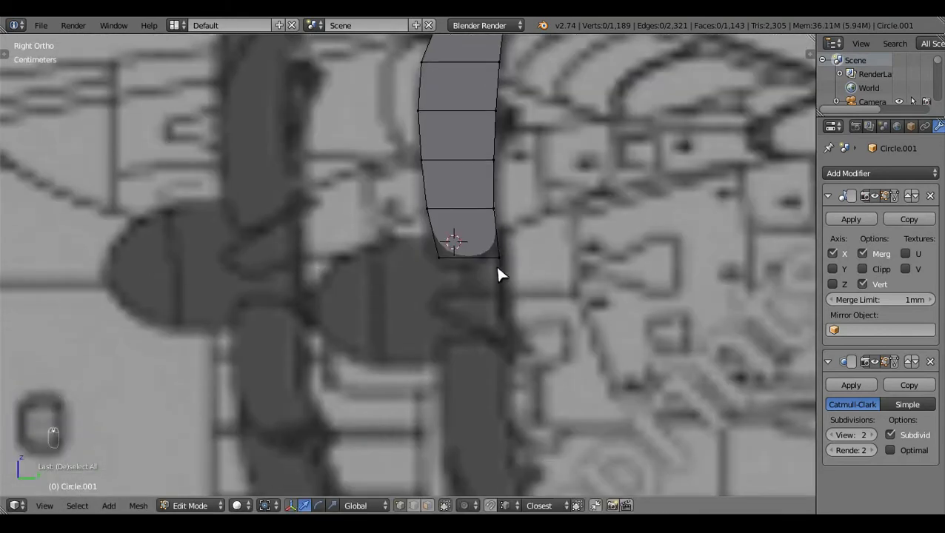
{"action": "key", "text": "z"}
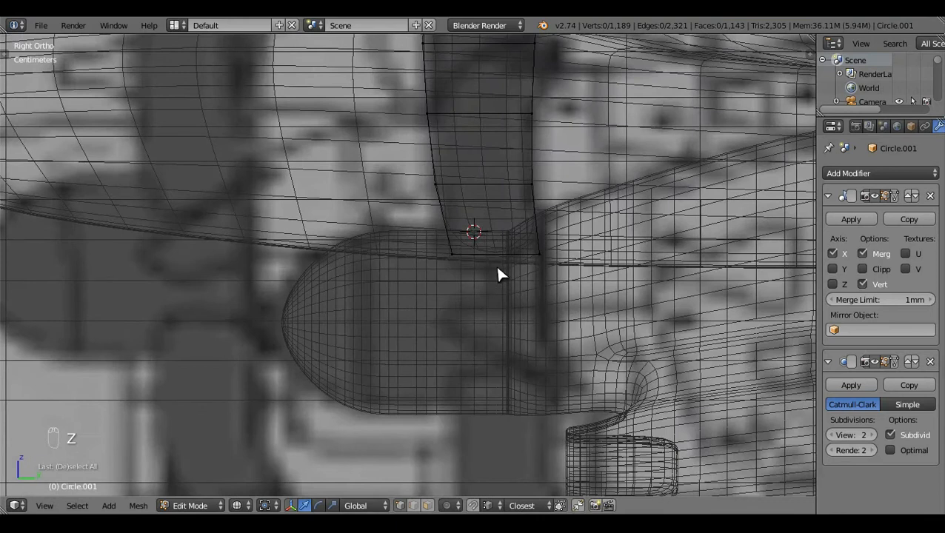
{"action": "key", "text": "ctrl+r"}
{"action": "left_click", "coordinate": [521, 222]}
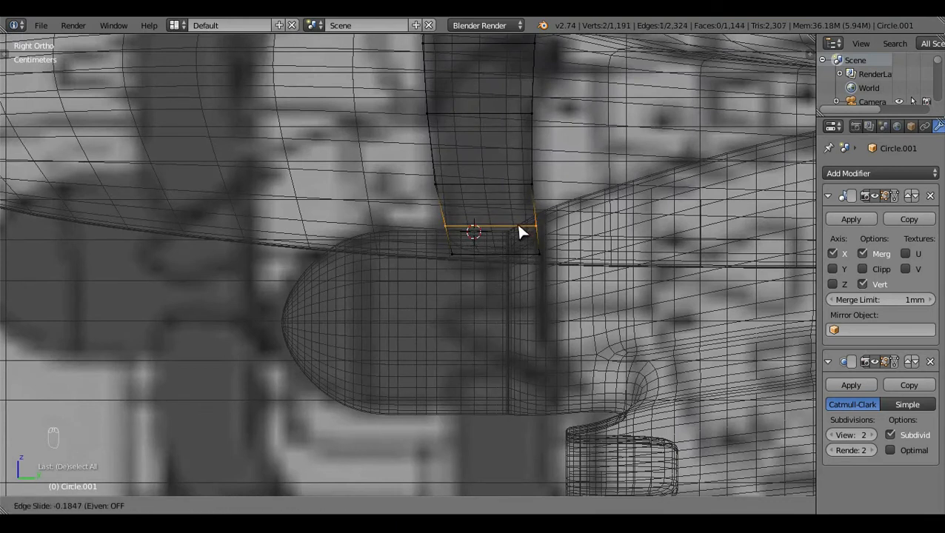
{"action": "left_click", "coordinate": [519, 228]}
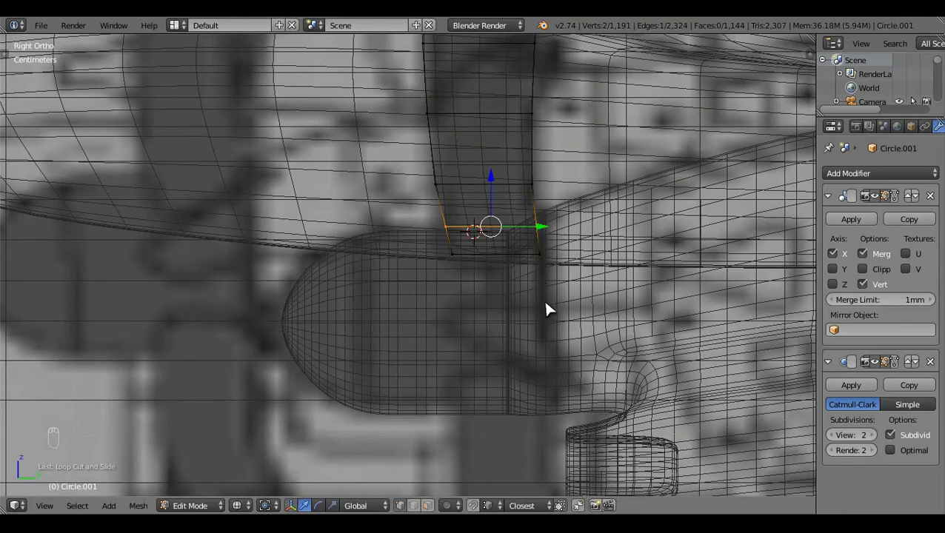
{"action": "key", "text": "a"}
{"action": "scroll", "coordinate": [534, 311], "scroll_direction": "up", "scroll_amount": 4}
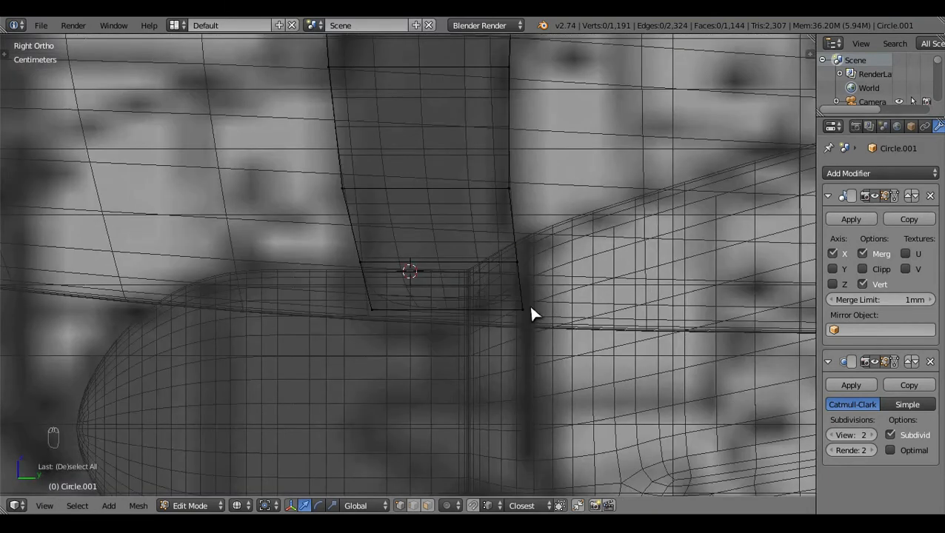
{"action": "key", "text": "g"}
{"action": "key", "text": "g"}
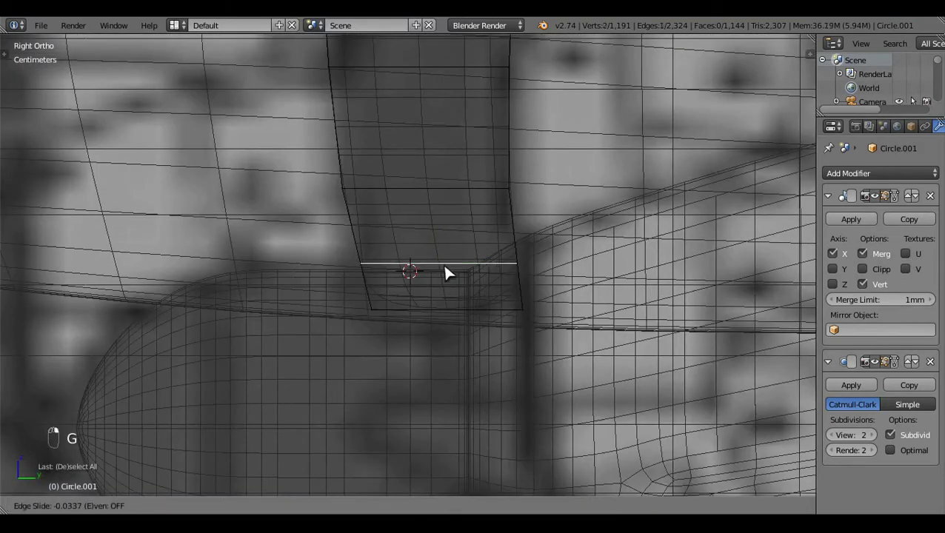
{"action": "left_click", "coordinate": [446, 270]}
Step: Cut a lengthwise edge loop down the blade and slide it by about -0.11 toward the rear edge
{"action": "key", "text": "a"}
{"action": "key", "text": "ctrl+r"}
{"action": "left_click", "coordinate": [467, 275]}
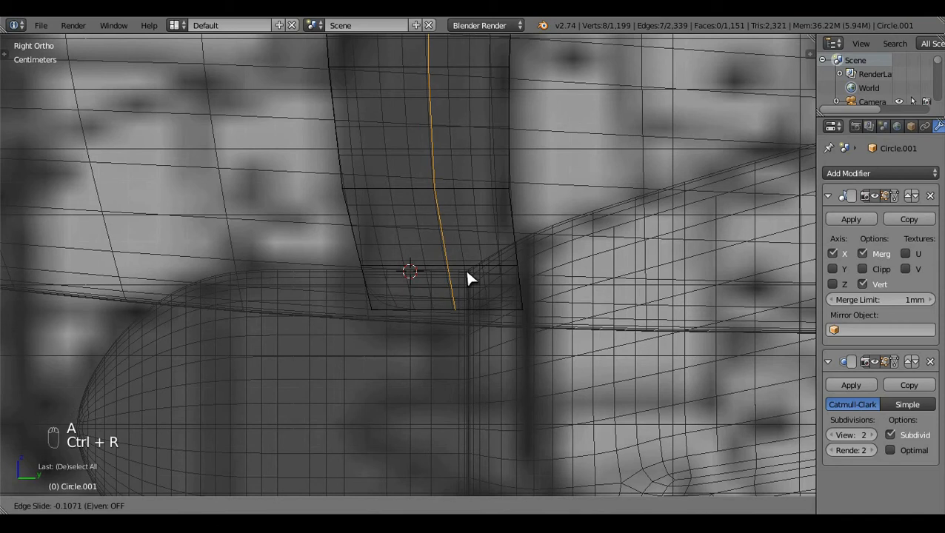
{"action": "left_click", "coordinate": [468, 273]}
{"action": "key", "text": "a"}
Step: Delete the blade's lower rear corner vertex and compare the remaining root with the side blueprint
{"action": "key", "text": "z"}
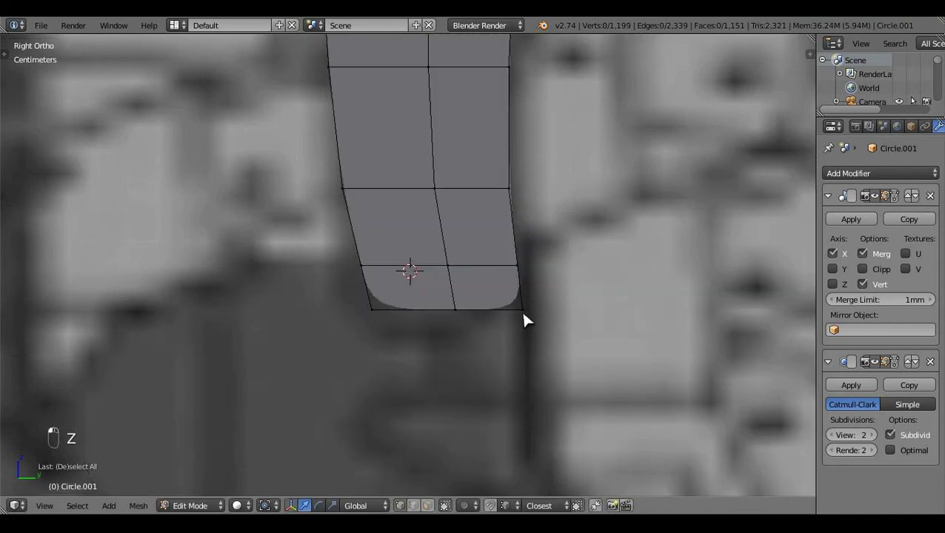
{"action": "key", "text": "x"}
{"action": "left_click", "coordinate": [424, 331]}
{"action": "scroll", "coordinate": [542, 299], "scroll_direction": "down", "scroll_amount": 5}
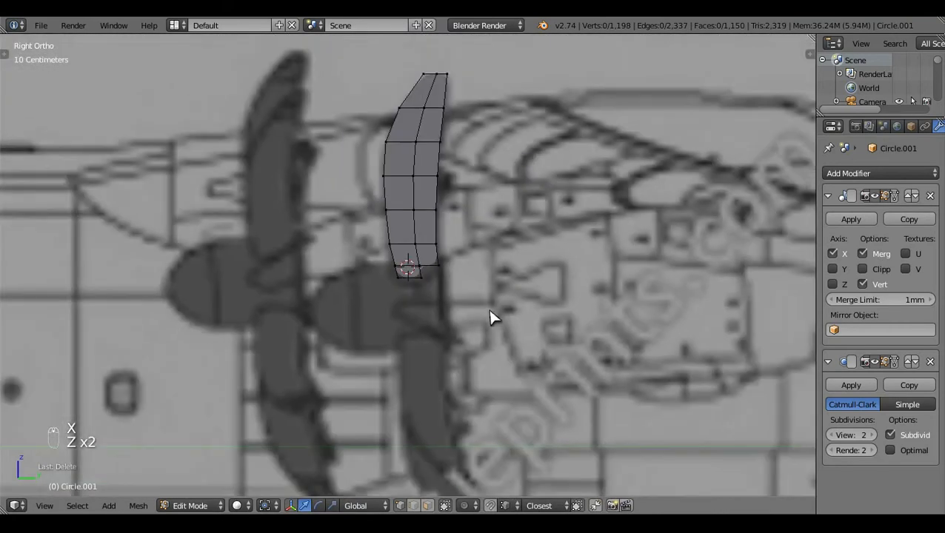
{"action": "scroll", "coordinate": [457, 298], "scroll_direction": "up", "scroll_amount": 3}
{"action": "middle_click_drag", "start_coordinate": [518, 307], "coordinate": [511, 437], "text": "shift"}
{"action": "middle_click_drag", "start_coordinate": [523, 387], "coordinate": [506, 310], "text": "shift"}
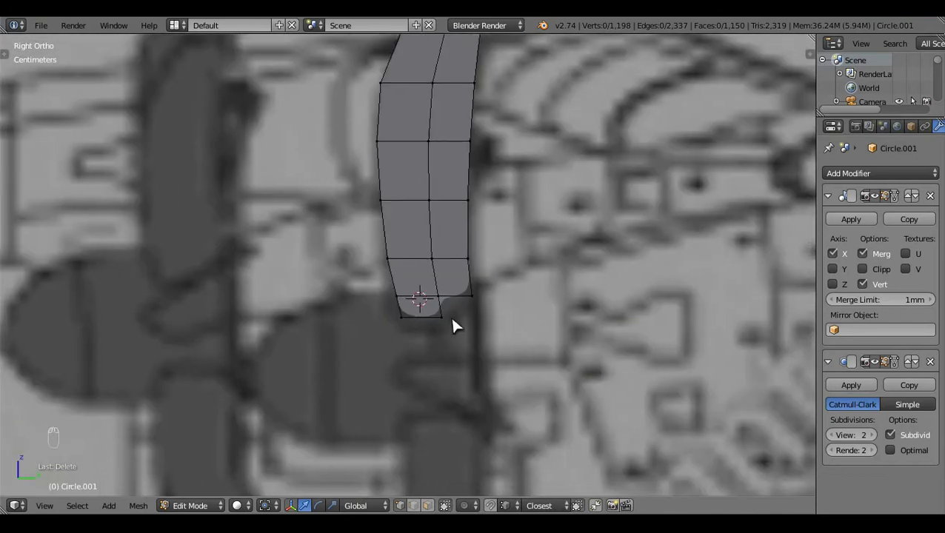
Step: Add an edge loop across the blade's narrow root and slide it by about -0.78 toward the lower end
{"action": "key", "text": "ctrl+r"}
{"action": "left_click", "coordinate": [446, 314]}
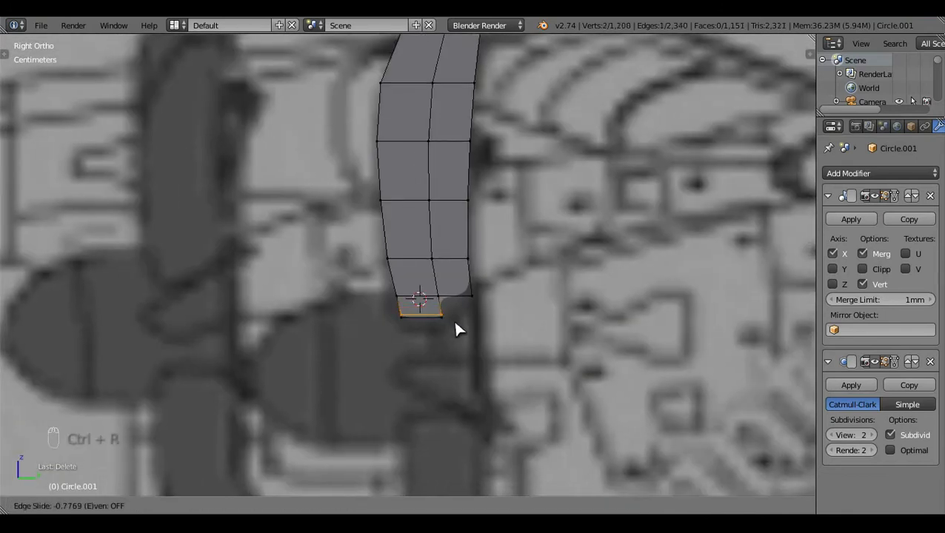
{"action": "left_click", "coordinate": [454, 321]}
{"action": "key", "text": "a"}
Step: Select the two front corner vertices at the blade root's lower end and move them slightly rearward along Y
{"action": "scroll", "coordinate": [437, 337], "scroll_direction": "up", "scroll_amount": 4}
{"action": "key", "text": "z"}
{"action": "key", "text": "c"}
{"action": "left_click", "coordinate": [395, 373]}
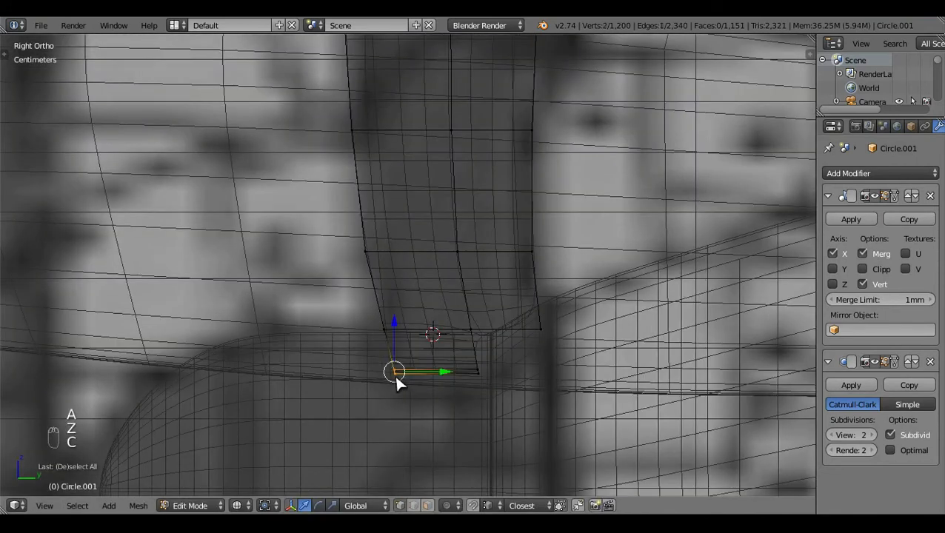
{"action": "left_click_drag", "start_coordinate": [445, 370], "coordinate": [460, 382]}
{"action": "right_click", "coordinate": [403, 374]}
{"action": "scroll", "coordinate": [474, 354], "scroll_direction": "down", "scroll_amount": 4}
{"action": "key", "text": "z"}
{"action": "key", "text": "a"}
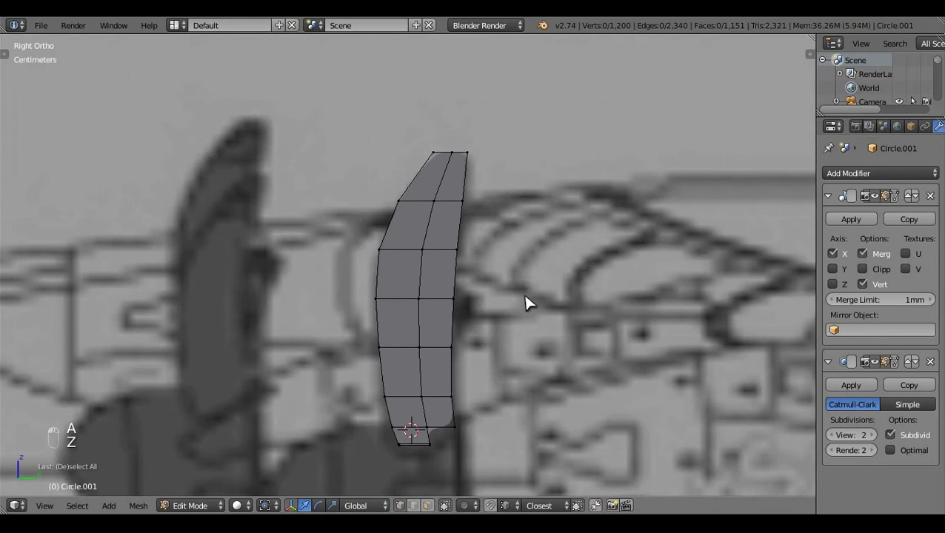
Step: Nudge the front vertex just below the blade tip slightly rearward and lower the tip's two outer corners slightly along Z
{"action": "key", "text": "z"}
{"action": "scroll", "coordinate": [414, 207], "scroll_direction": "up", "scroll_amount": 1}
{"action": "left_click_drag", "start_coordinate": [449, 190], "coordinate": [452, 191]}
{"action": "key", "text": "a"}
{"action": "right_click", "coordinate": [438, 136]}
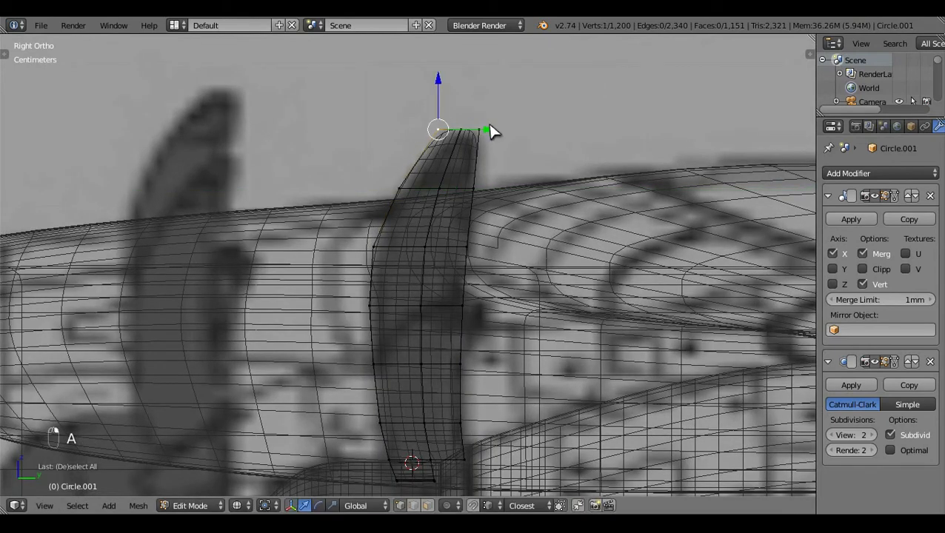
{"action": "right_click", "coordinate": [487, 125], "text": "shift"}
{"action": "left_click_drag", "start_coordinate": [460, 76], "coordinate": [460, 79]}
{"action": "key", "text": "a"}
{"action": "key", "text": "z"}
Step: Unhide the rest of the mesh in Edit Mode and move the whole linked blade along X to the nacelle's centreline
{"action": "scroll", "coordinate": [557, 191], "scroll_direction": "down", "scroll_amount": 1}
{"action": "key", "text": "Tab"}
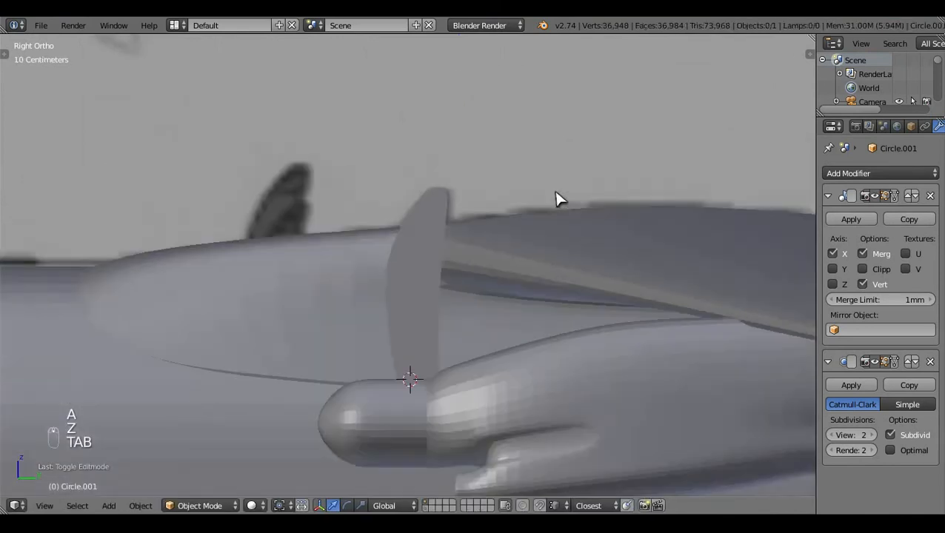
{"action": "middle_click_drag", "start_coordinate": [559, 200], "coordinate": [504, 359]}
{"action": "scroll", "coordinate": [502, 357], "scroll_direction": "up", "scroll_amount": 4}
{"action": "key", "text": "Tab"}
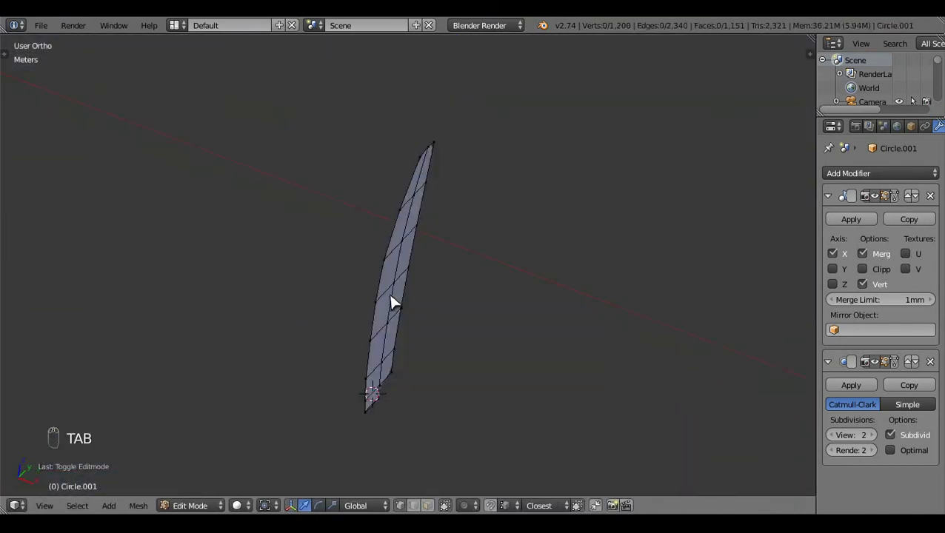
{"action": "key", "text": "alt+h"}
{"action": "middle_click_drag", "start_coordinate": [578, 394], "coordinate": [475, 311]}
{"action": "key", "text": "a"}
{"action": "right_click", "coordinate": [402, 249]}
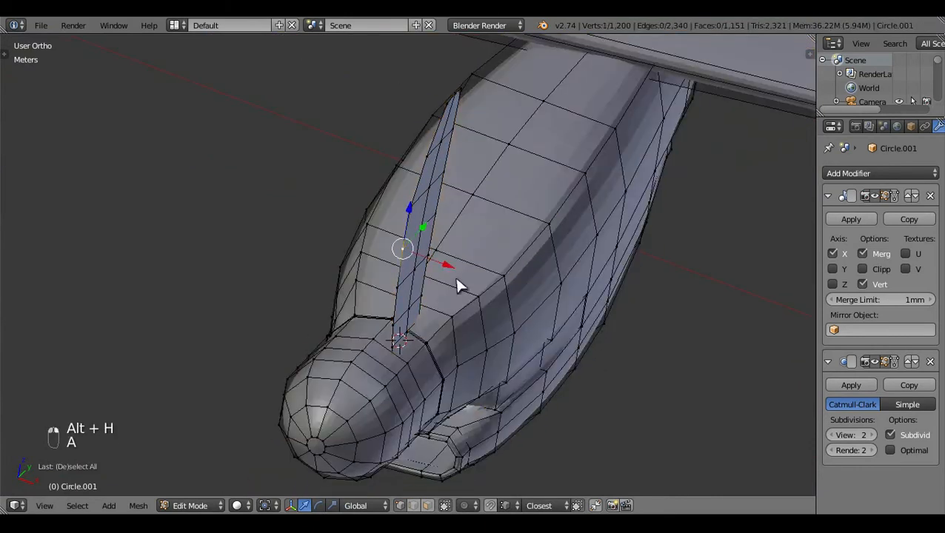
{"action": "key", "text": "ctrl+l"}
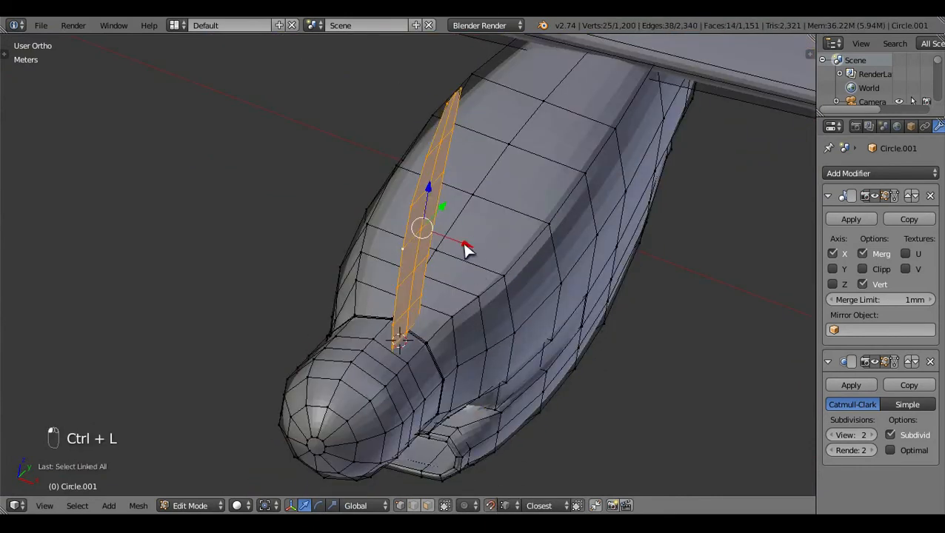
{"action": "left_click_drag", "start_coordinate": [465, 250], "coordinate": [384, 337]}
Step: Extrude the flat blade in Top view and move the extrusion slightly along X to give it a thin thickness
{"action": "key", "text": "KP_7"}
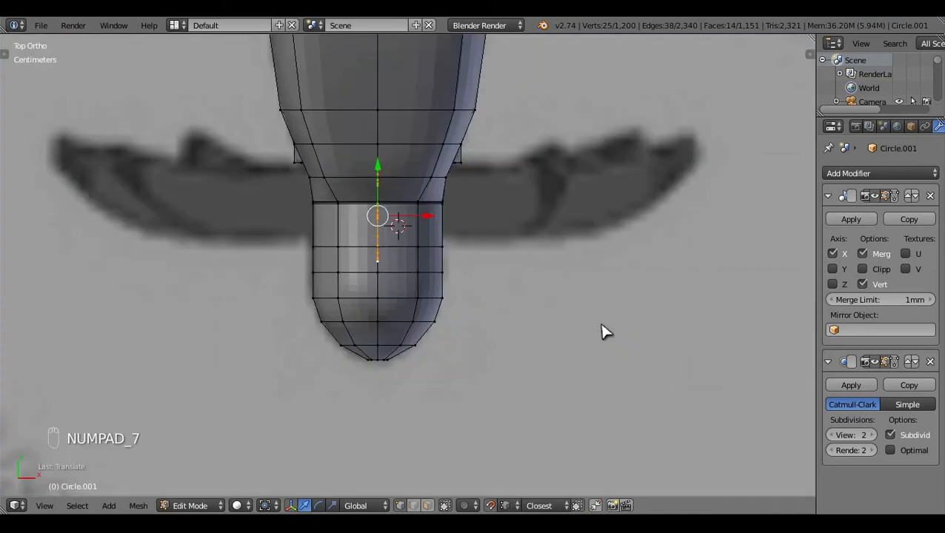
{"action": "key", "text": "e"}
{"action": "left_click", "coordinate": [602, 325]}
{"action": "left_click_drag", "start_coordinate": [430, 216], "coordinate": [436, 218]}
{"action": "scroll", "coordinate": [495, 247], "scroll_direction": "up", "scroll_amount": 5}
{"action": "key", "text": "a"}
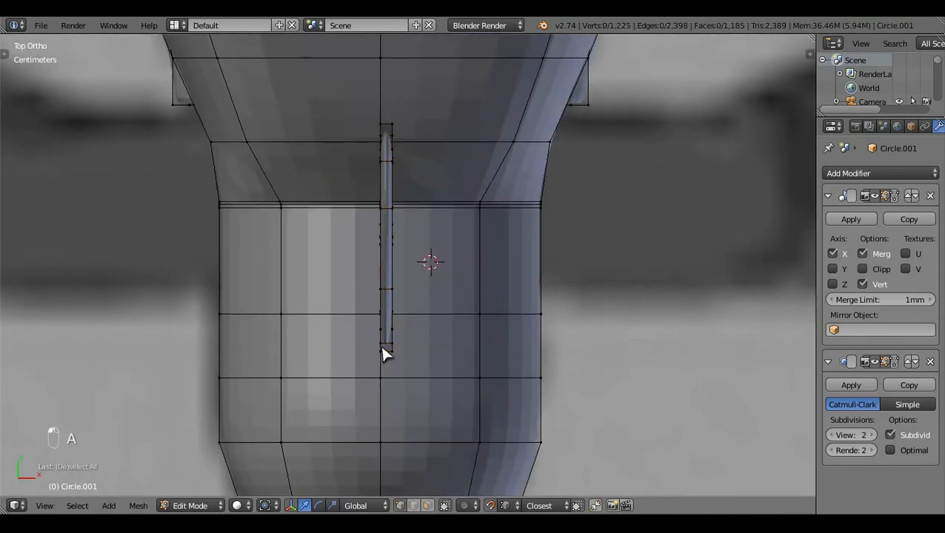
Step: Add a centred edge loop around the blade's rim, halfway through its thickness
{"action": "key", "text": "ctrl+r"}
{"action": "left_click", "coordinate": [386, 342]}
{"action": "right_click", "coordinate": [385, 342]}
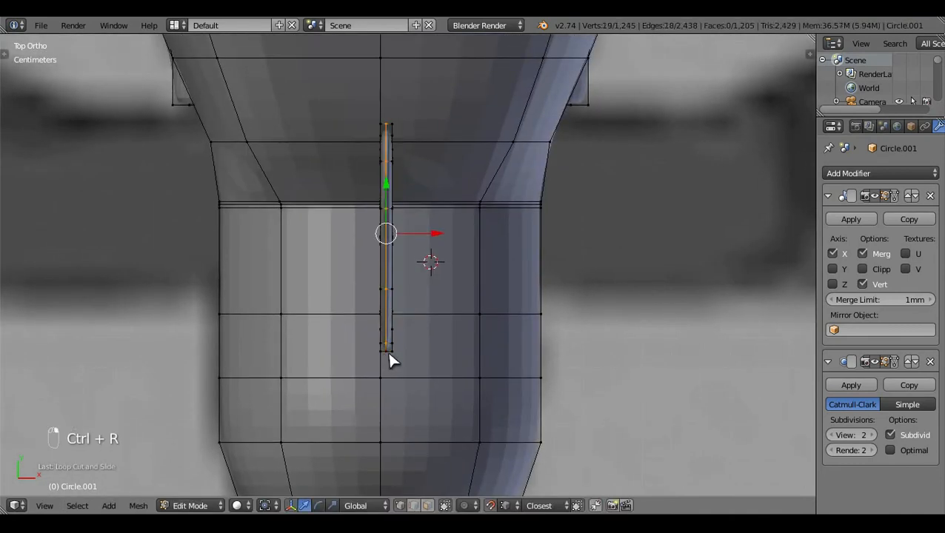
Step: Set the snap target to Active and snap the whole linked blade along X so its middle loop lies on the nacelle's centreline
{"action": "left_click", "coordinate": [489, 505]}
{"action": "left_click", "coordinate": [539, 505]}
{"action": "left_click", "coordinate": [538, 445]}
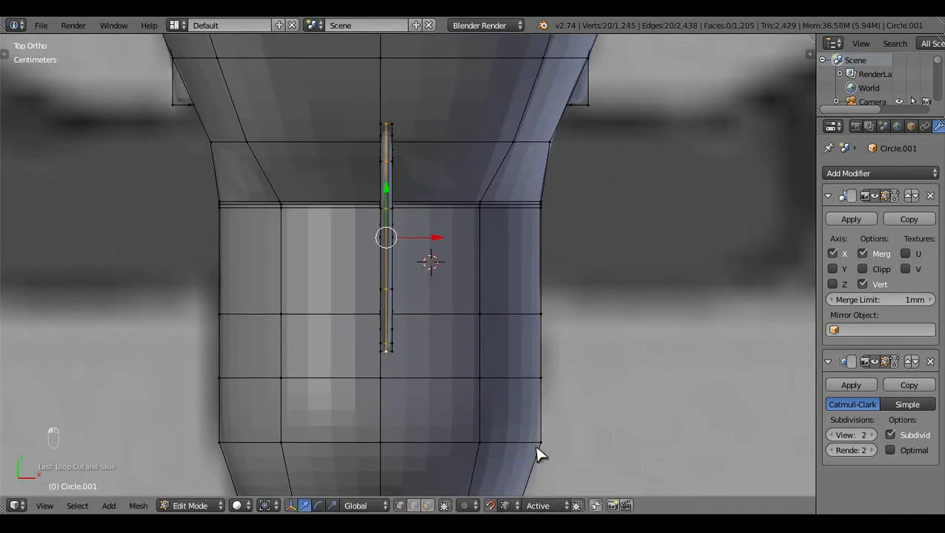
{"action": "left_click_drag", "start_coordinate": [437, 244], "coordinate": [403, 360]}
{"action": "key", "text": "ctrl+z"}
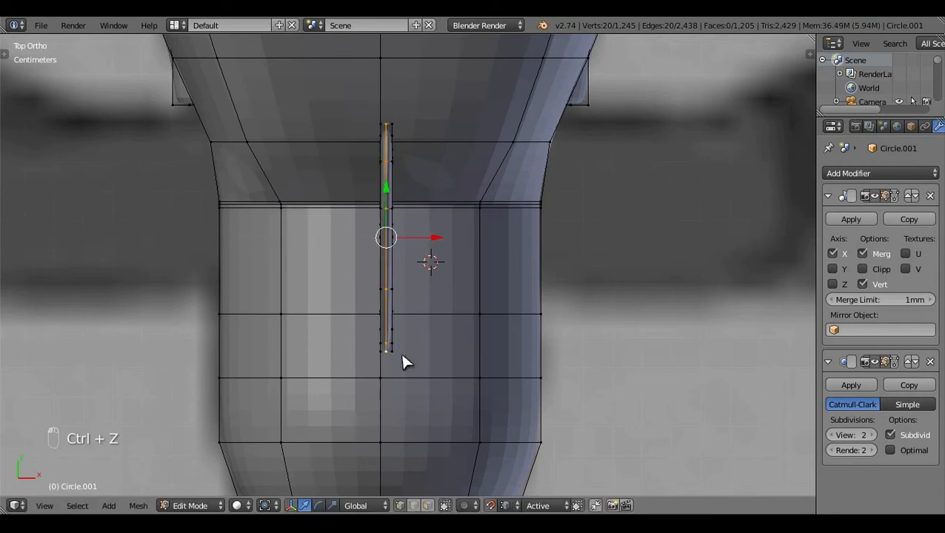
{"action": "key", "text": "ctrl+l"}
{"action": "left_click_drag", "start_coordinate": [431, 241], "coordinate": [385, 382]}
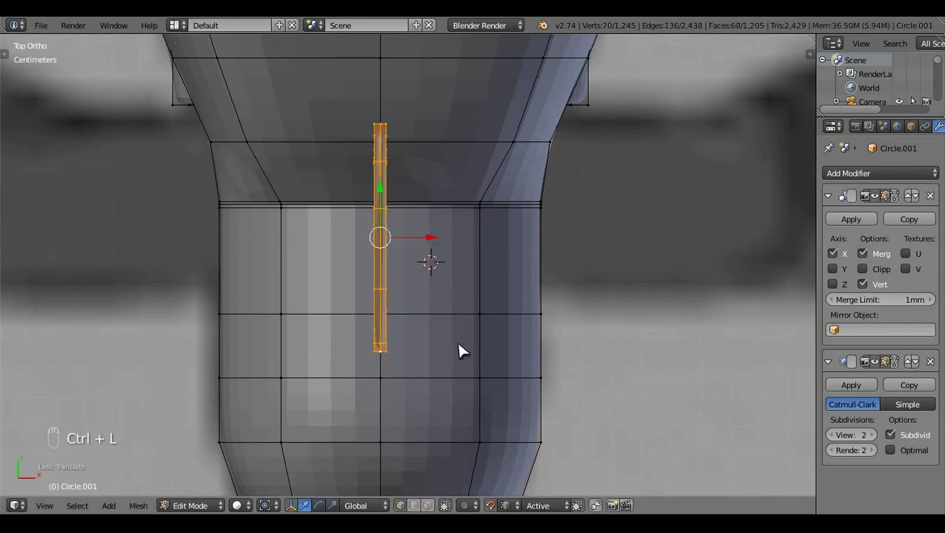
Step: Deselect the blade's middle loop and scale its two outer faces to about 0.946, checking the rounded blade in Object Mode
{"action": "key", "text": "z"}
{"action": "key", "text": "b"}
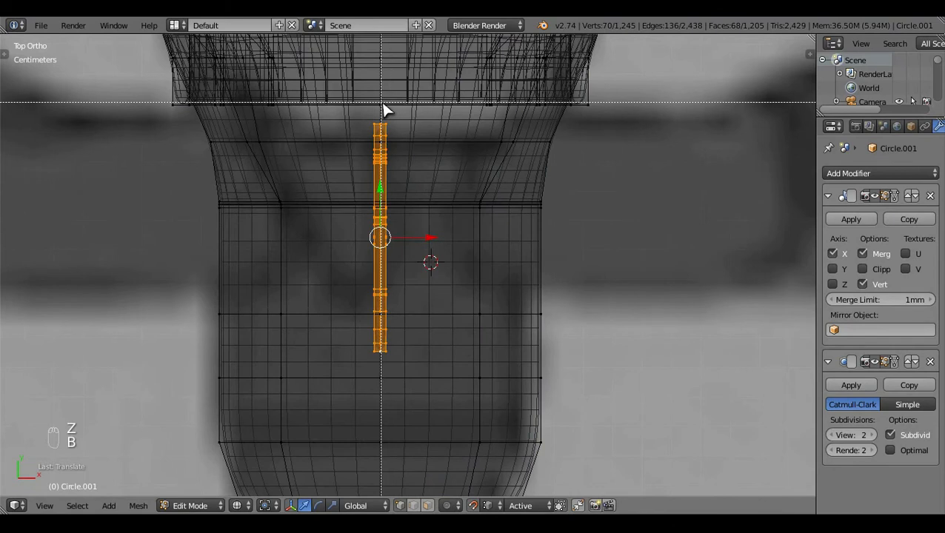
{"action": "right_click", "coordinate": [382, 102]}
{"action": "middle_click_drag", "start_coordinate": [386, 136], "coordinate": [378, 380]}
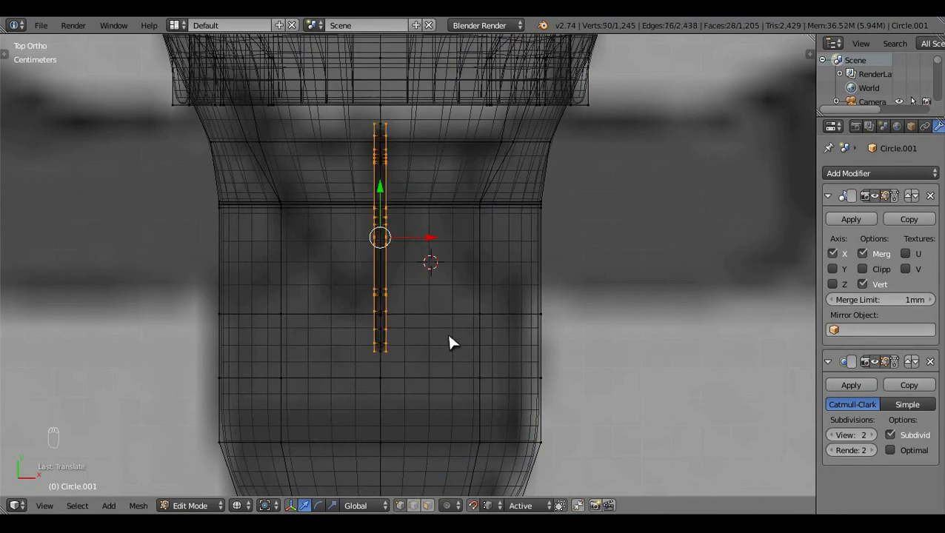
{"action": "key", "text": "KP_3"}
{"action": "key", "text": "s"}
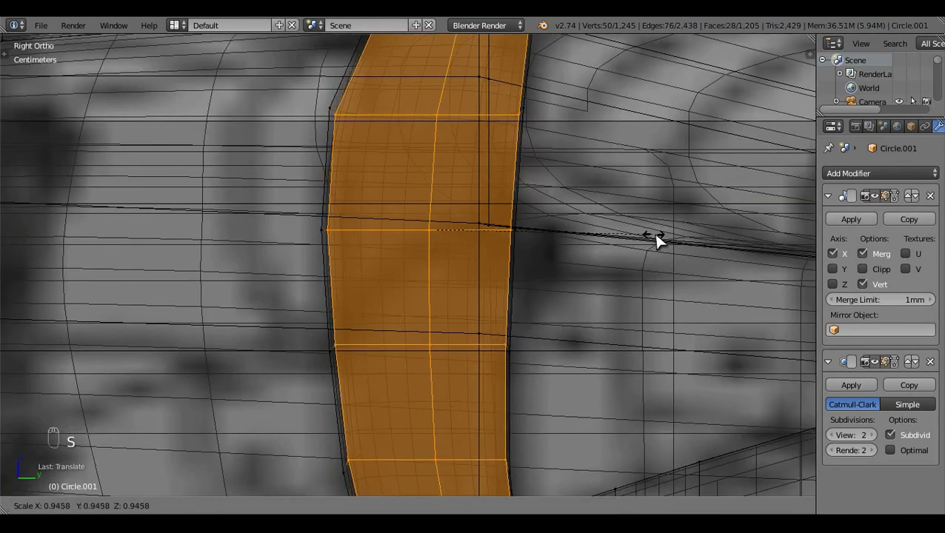
{"action": "left_click", "coordinate": [657, 241]}
{"action": "key", "text": "a"}
{"action": "scroll", "coordinate": [602, 302], "scroll_direction": "down", "scroll_amount": 3}
{"action": "key", "text": "z"}
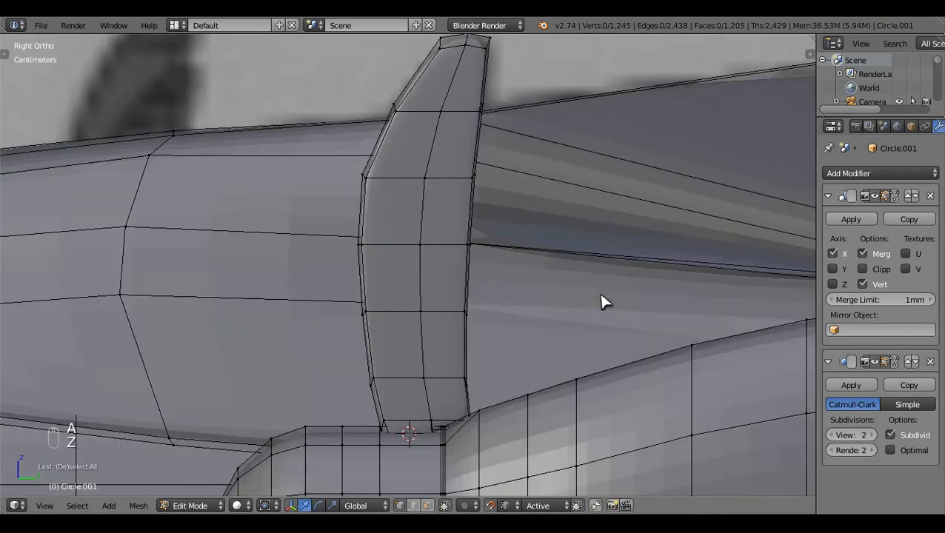
{"action": "key", "text": "Tab"}
{"action": "middle_click_drag", "start_coordinate": [612, 281], "coordinate": [410, 354]}
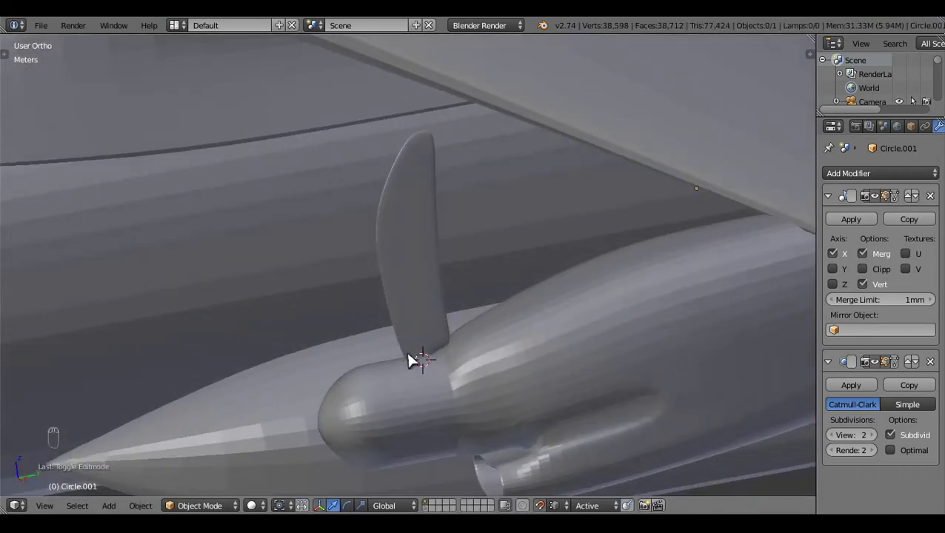
Step: Select the rear corner vertices just above the blade's root and edge-slide them upward, clear of the nacelle surface
{"action": "key", "text": "KP_3"}
{"action": "scroll", "coordinate": [480, 354], "scroll_direction": "down", "scroll_amount": 6, "text": "shift"}
{"action": "scroll", "coordinate": [480, 353], "scroll_direction": "up", "scroll_amount": 6}
{"action": "key", "text": "z"}
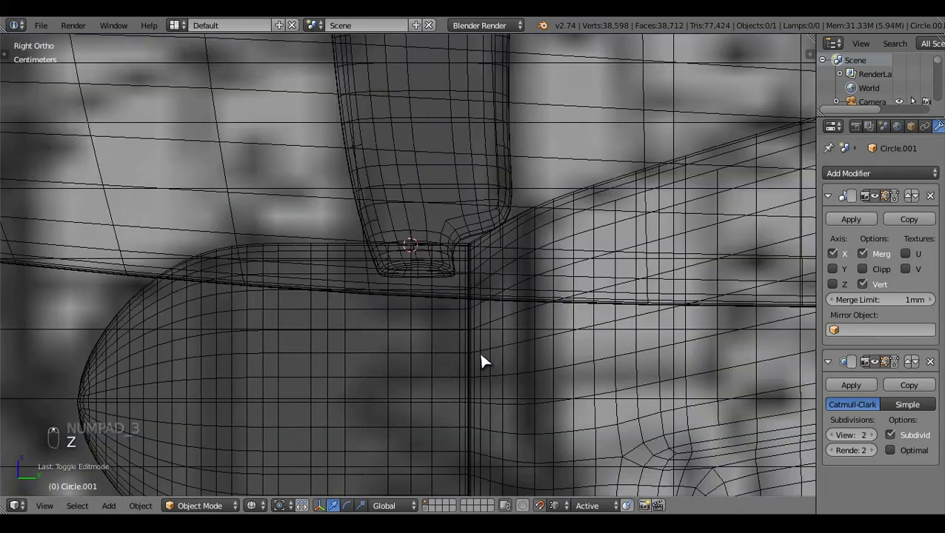
{"action": "middle_click_drag", "start_coordinate": [536, 244], "coordinate": [457, 308], "text": "shift"}
{"action": "key", "text": "Tab"}
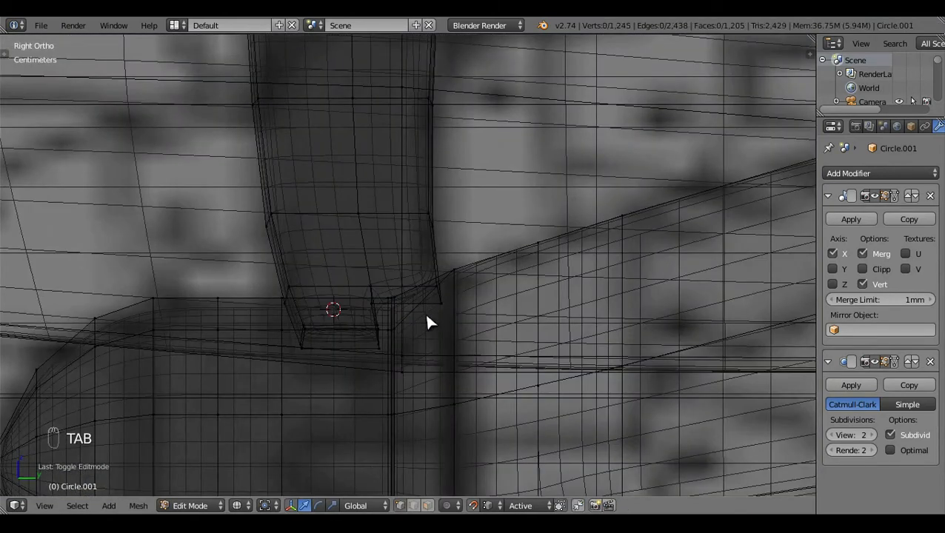
{"action": "key", "text": "c"}
{"action": "left_click", "coordinate": [429, 287]}
{"action": "right_click", "coordinate": [430, 288]}
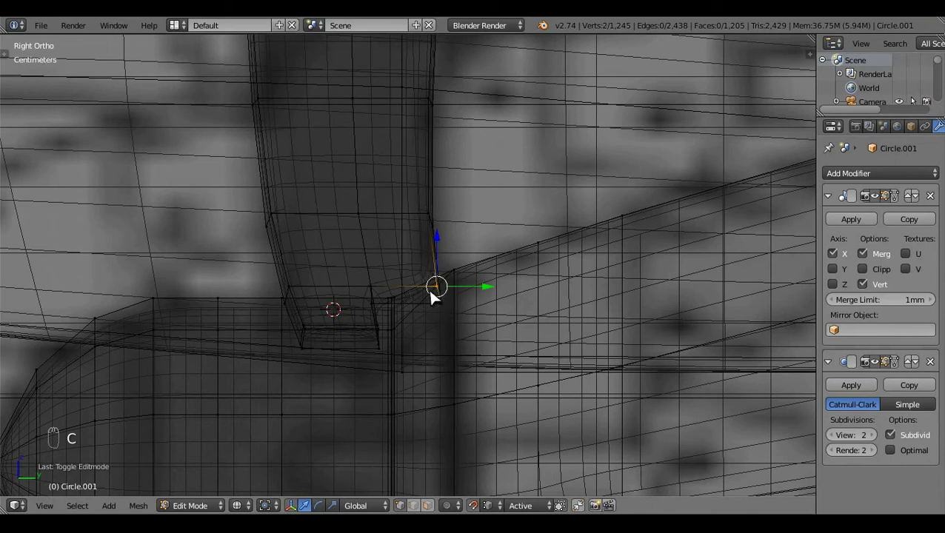
{"action": "key", "text": "z"}
{"action": "key", "text": "z"}
{"action": "scroll", "coordinate": [444, 315], "scroll_direction": "up", "scroll_amount": 4}
{"action": "key", "text": "c"}
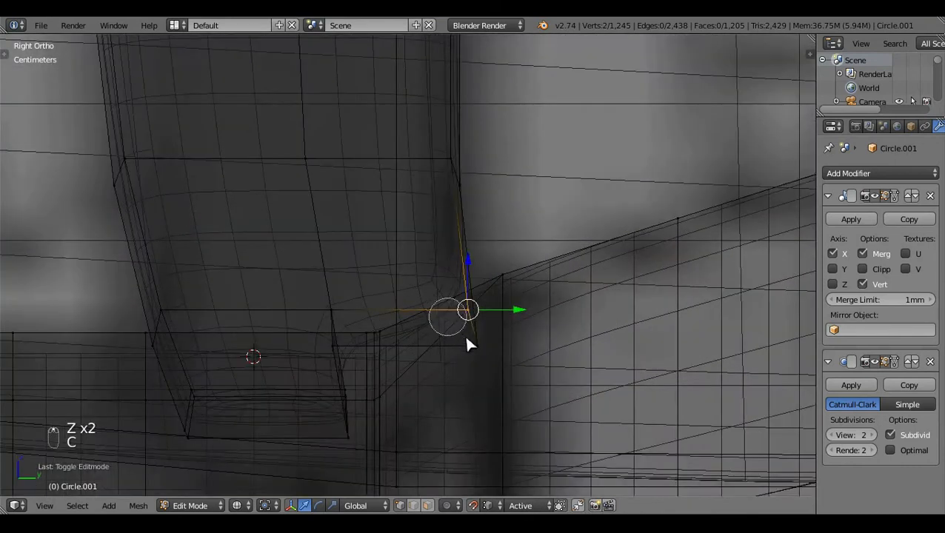
{"action": "left_click", "coordinate": [469, 338]}
{"action": "right_click", "coordinate": [474, 331]}
{"action": "key", "text": "g"}
{"action": "key", "text": "g"}
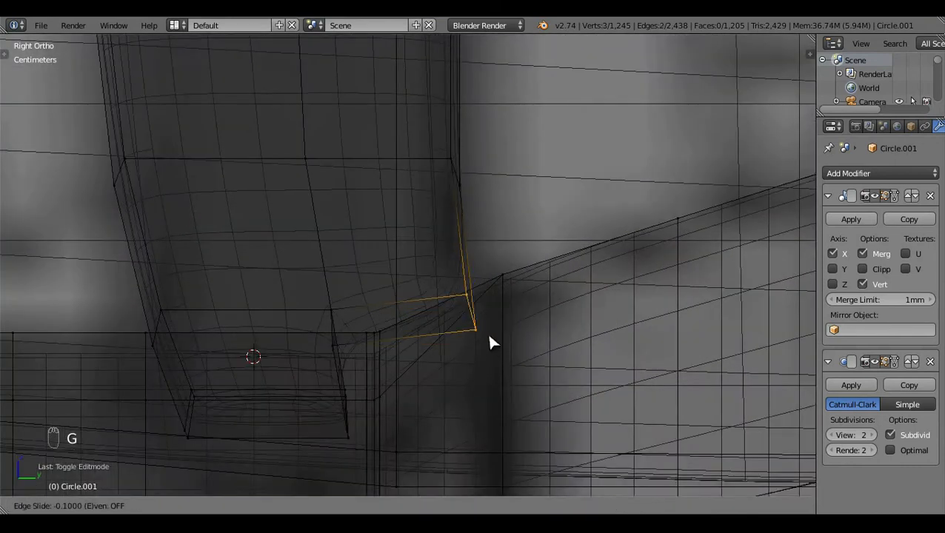
{"action": "left_click", "coordinate": [491, 301]}
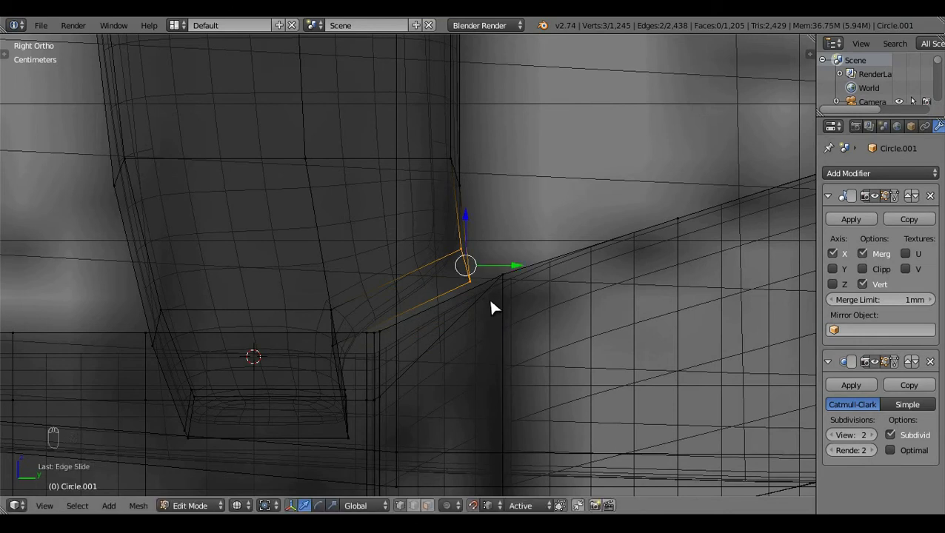
{"action": "key", "text": "a"}
Step: Add an edge loop above the blade's root, slide it by about -0.8 toward the lower corner, and preview it in Object Mode
{"action": "key", "text": "z"}
{"action": "key", "text": "ctrl+r"}
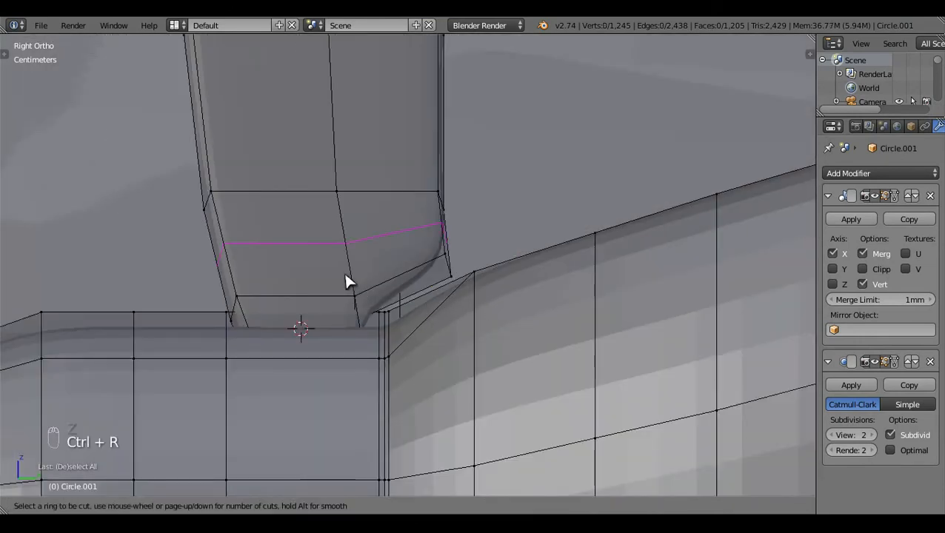
{"action": "left_click", "coordinate": [348, 281]}
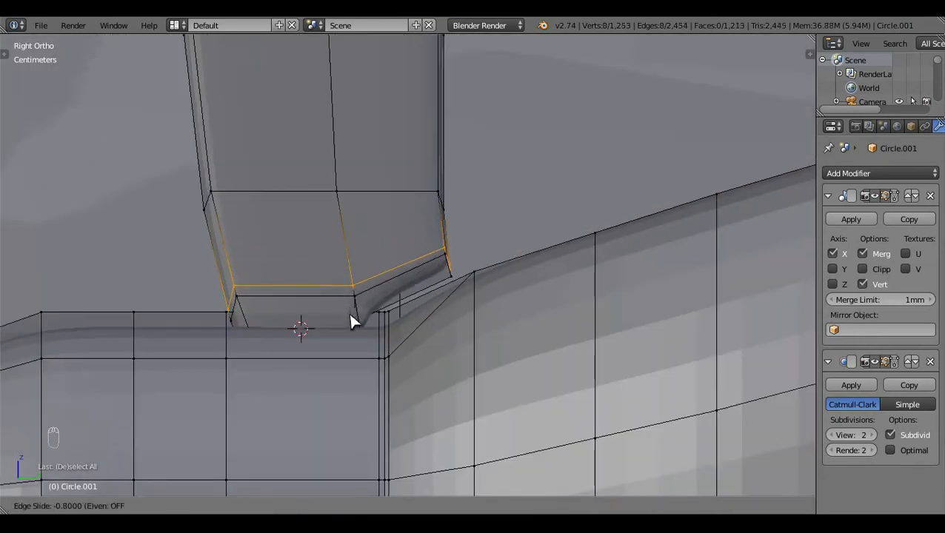
{"action": "left_click", "coordinate": [350, 313]}
{"action": "key", "text": "a"}
{"action": "key", "text": "Tab"}
{"action": "scroll", "coordinate": [452, 271], "scroll_direction": "down", "scroll_amount": 7}
{"action": "middle_click_drag", "start_coordinate": [346, 228], "coordinate": [386, 261]}
Step: Add an edge loop around the blade's root stub, slide it by about 0.7 toward the blade, and preview it in Object Mode
{"action": "key", "text": "Tab"}
{"action": "scroll", "coordinate": [374, 288], "scroll_direction": "up", "scroll_amount": 3}
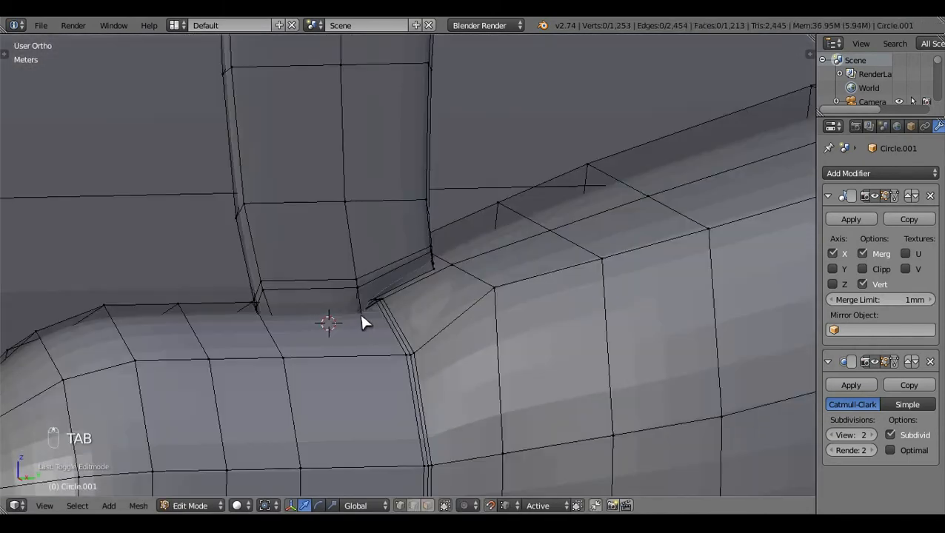
{"action": "key", "text": "ctrl+r"}
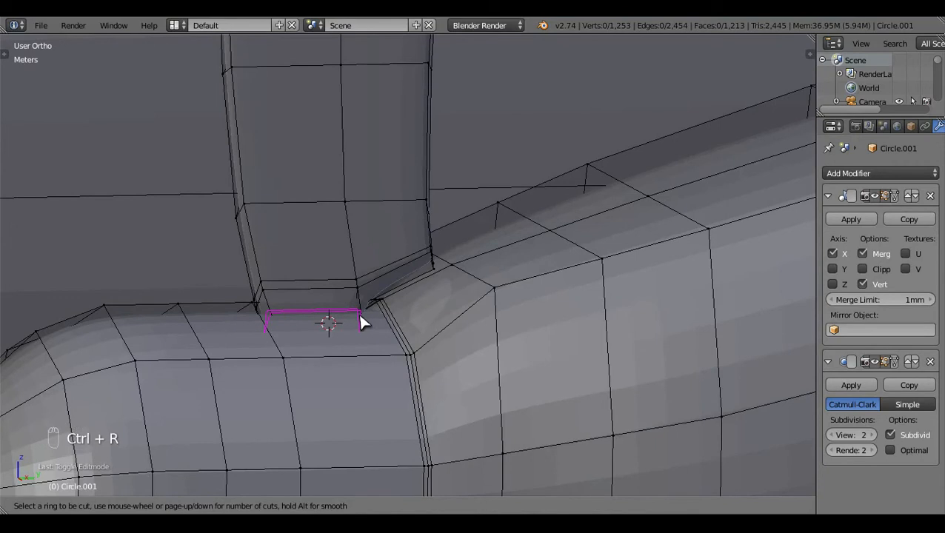
{"action": "left_click", "coordinate": [358, 312]}
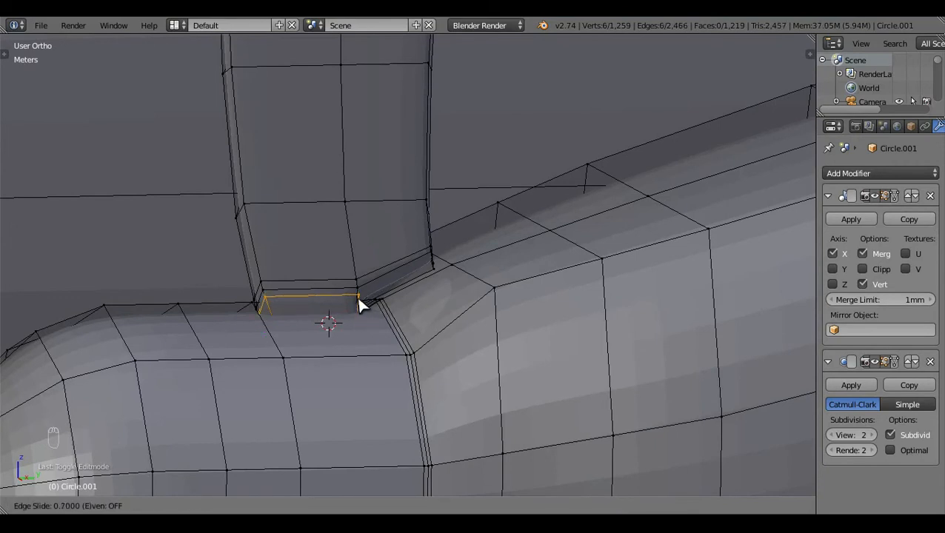
{"action": "left_click", "coordinate": [359, 298]}
{"action": "key", "text": "a"}
{"action": "key", "text": "Tab"}
{"action": "scroll", "coordinate": [471, 273], "scroll_direction": "down", "scroll_amount": 6}
{"action": "middle_click_drag", "start_coordinate": [301, 325], "coordinate": [333, 344]}
Step: Add a centred edge loop around the rear section of the nose dome, beneath the blade's root
{"action": "key", "text": "Tab"}
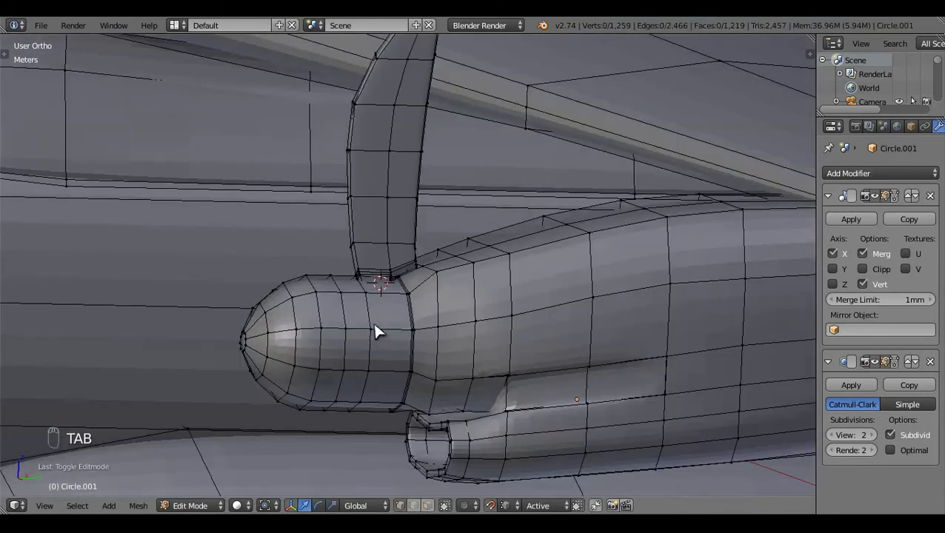
{"action": "key", "text": "ctrl+r"}
{"action": "left_click", "coordinate": [396, 345]}
{"action": "right_click", "coordinate": [396, 344]}
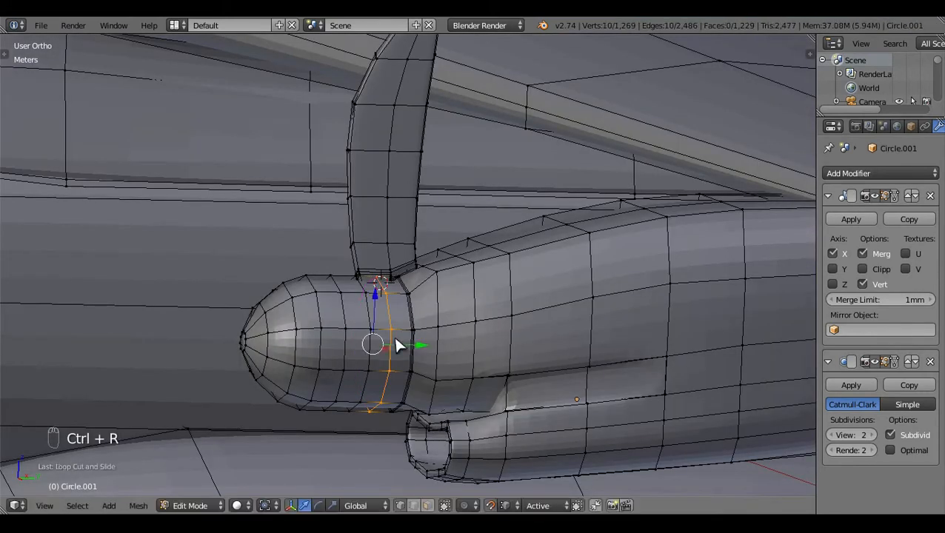
Step: Snap the 3D cursor to the centre of the nose dome's new edge loop and show the mesh as wireframe in Front view
{"action": "key", "text": "a"}
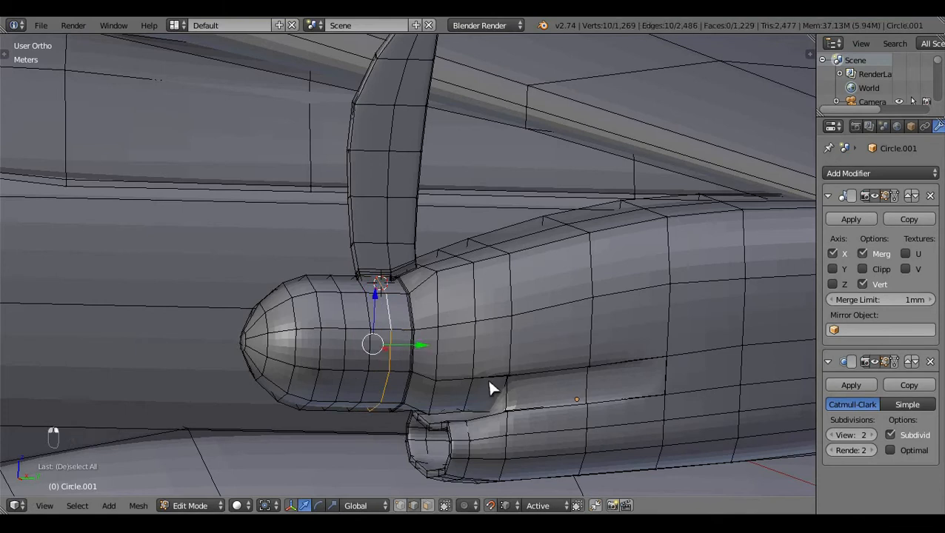
{"action": "key", "text": "shift+s"}
{"action": "left_click", "coordinate": [494, 388]}
{"action": "key", "text": "KP_1"}
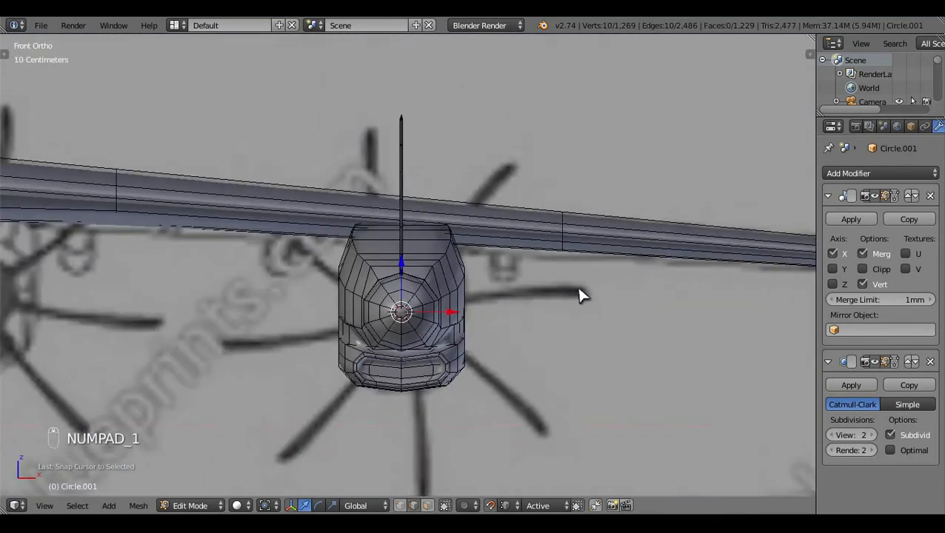
{"action": "key", "text": "z"}
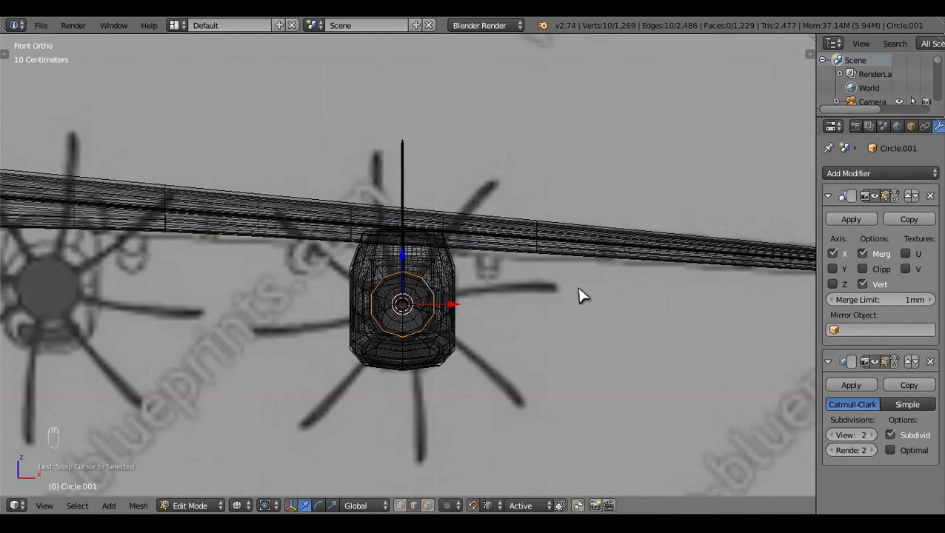
Step: Compare the blade's straight front profile with the curved blueprint blades in Front view, in wireframe and solid shading
{"action": "key", "text": "a"}
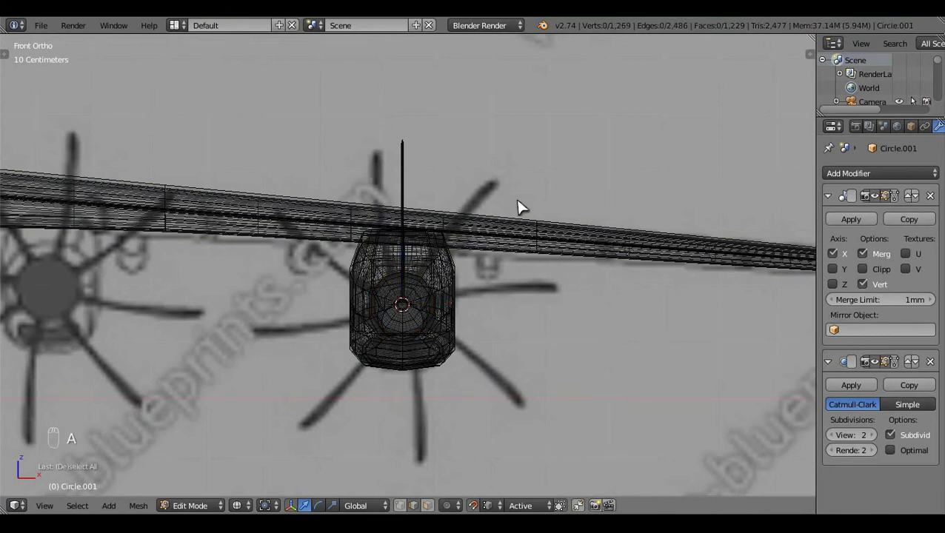
{"action": "scroll", "coordinate": [514, 145], "scroll_direction": "up", "scroll_amount": 3}
{"action": "key", "text": "z"}
{"action": "mouse_move", "coordinate": [511, 122]}
{"action": "middle_mouse_down"}
{"action": "mouse_move", "coordinate": [337, 203]}
{"action": "mouse_move", "coordinate": [522, 126]}
{"action": "middle_mouse_up"}
{"action": "key", "text": "KP_3"}
{"action": "key", "text": "KP_1"}
{"action": "key", "text": "z"}
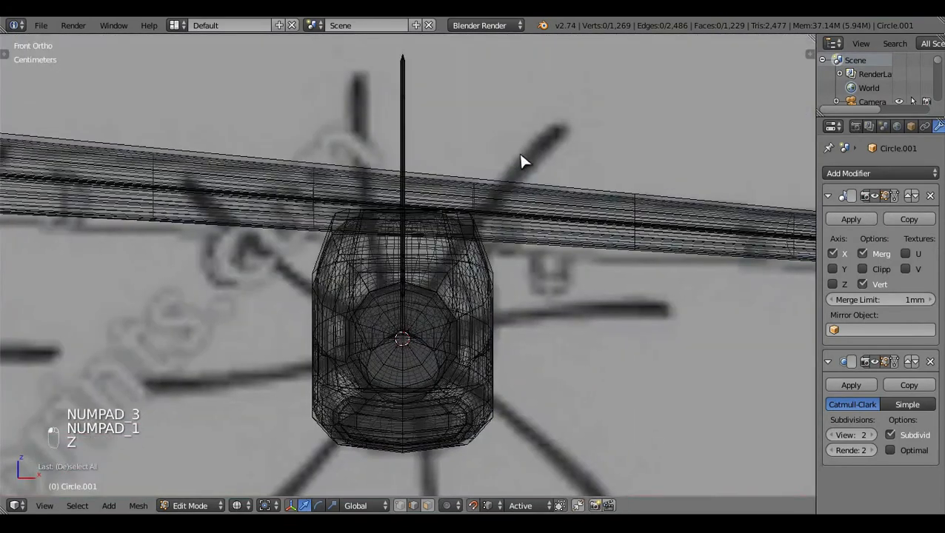
{"action": "scroll", "coordinate": [426, 326], "scroll_direction": "up", "scroll_amount": 1}
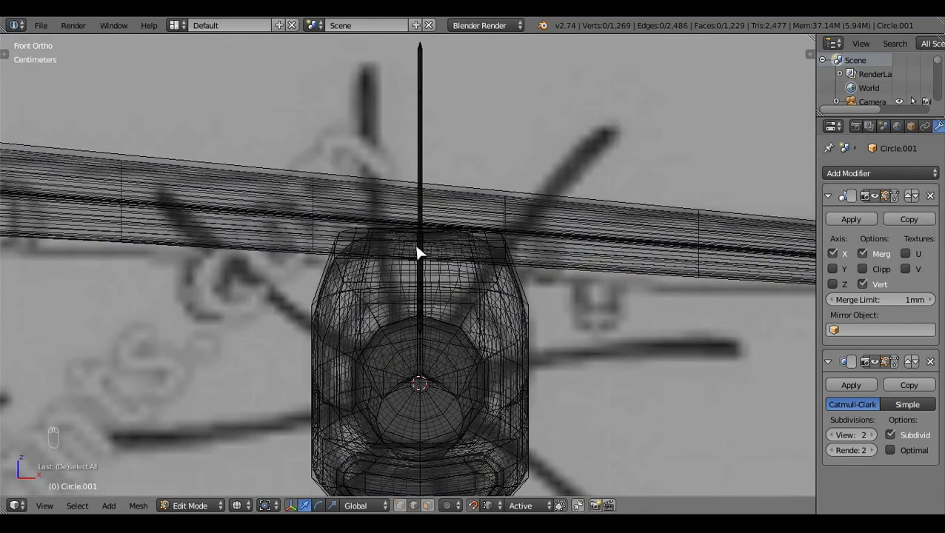
{"action": "key", "text": "z"}
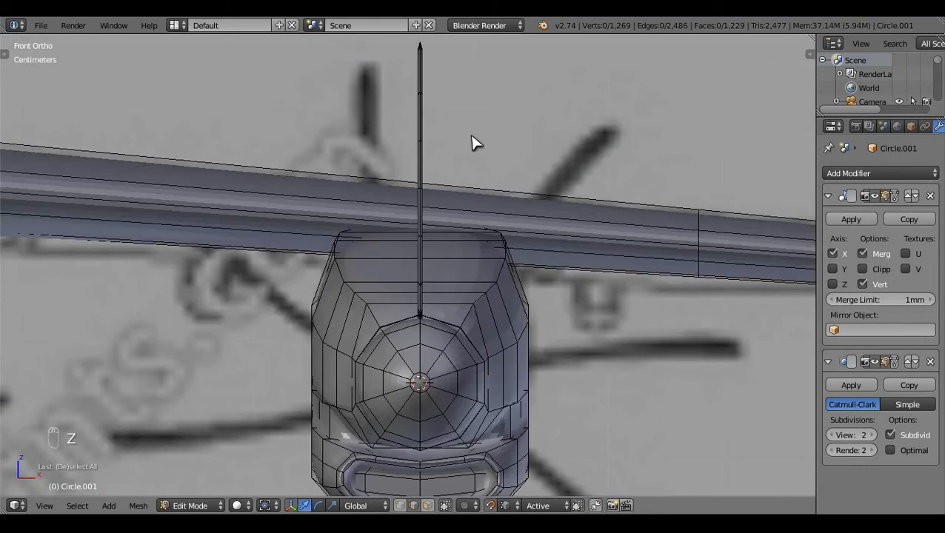
Step: Dissolve the edge loop just above the propeller blade's root
{"action": "middle_click_drag", "start_coordinate": [561, 194], "coordinate": [428, 286]}
{"action": "scroll", "coordinate": [416, 306], "scroll_direction": "up", "scroll_amount": 4}
{"action": "right_click", "coordinate": [414, 354], "text": "alt"}
{"action": "key", "text": "x"}
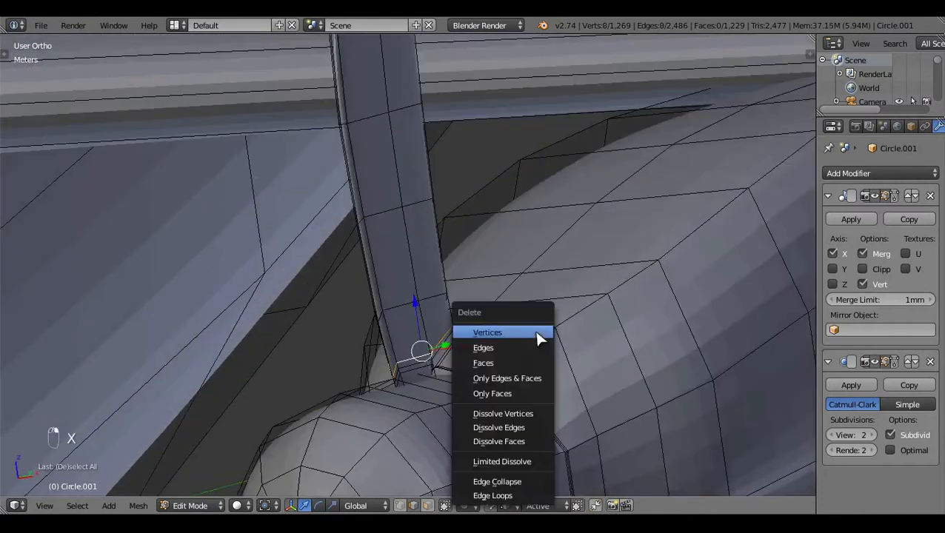
{"action": "left_click", "coordinate": [535, 427]}
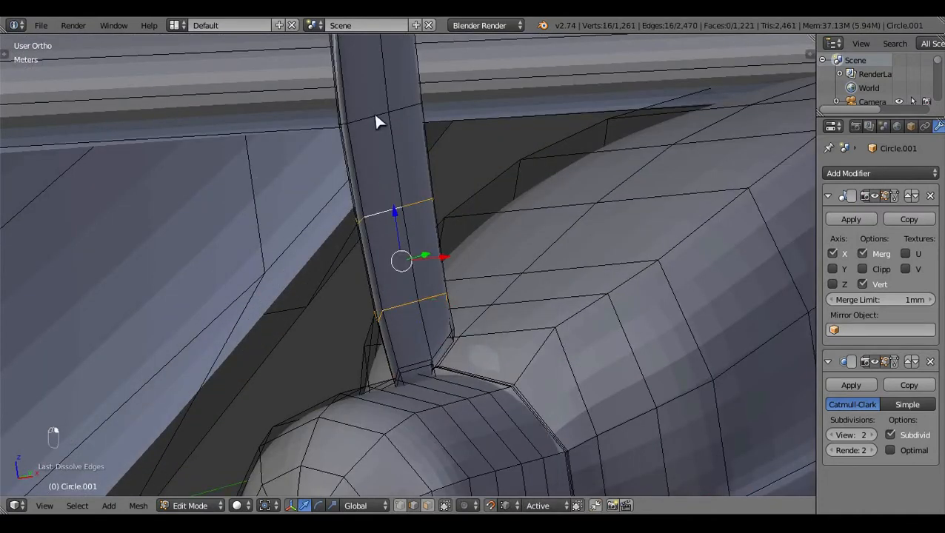
Step: Select the five edge loops along the blade and move them about 2.4 mm in negative X in Front view
{"action": "middle_click_drag", "start_coordinate": [374, 115], "coordinate": [548, 167]}
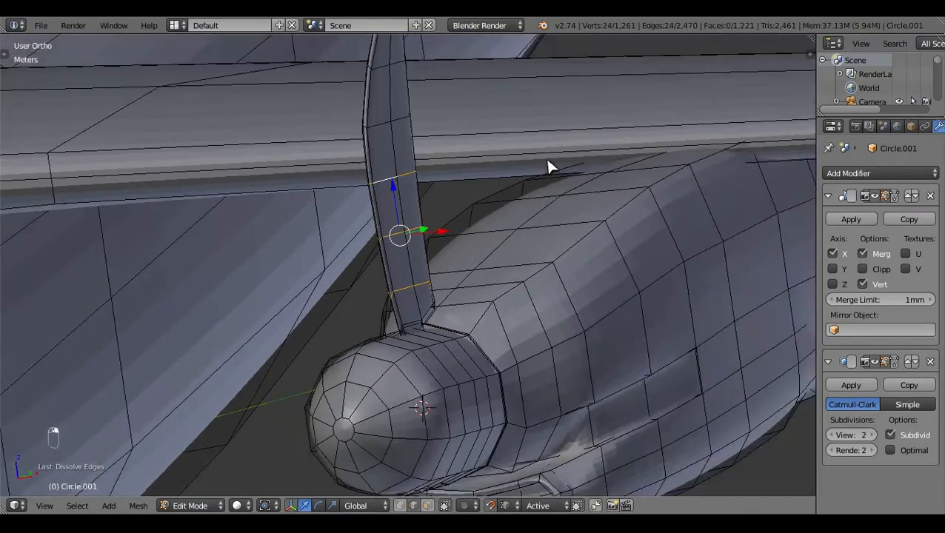
{"action": "right_click", "coordinate": [381, 125], "text": "alt+shift"}
{"action": "right_click", "coordinate": [378, 70], "text": "alt+shift"}
{"action": "scroll", "coordinate": [548, 167], "scroll_direction": "down", "scroll_amount": 2}
{"action": "key", "text": "KP_1"}
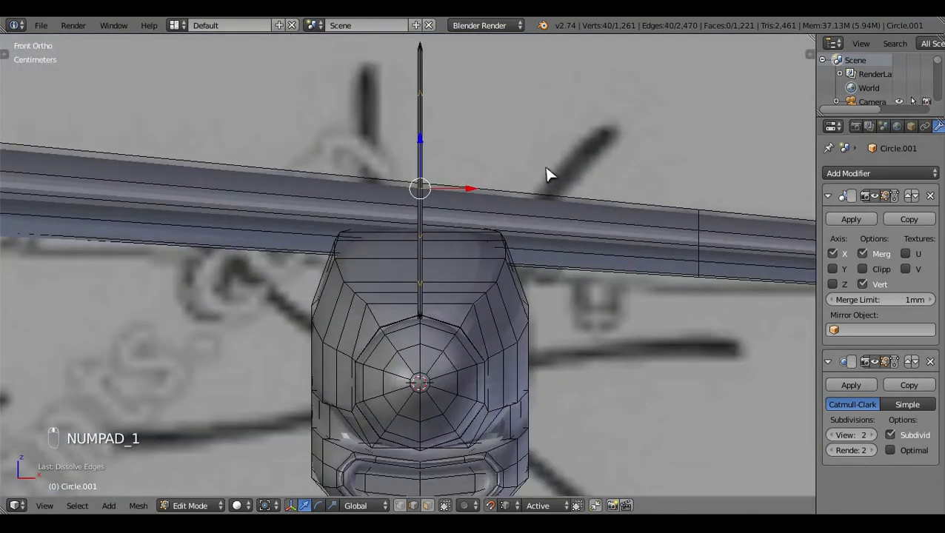
{"action": "key", "text": "g"}
{"action": "key", "text": "x"}
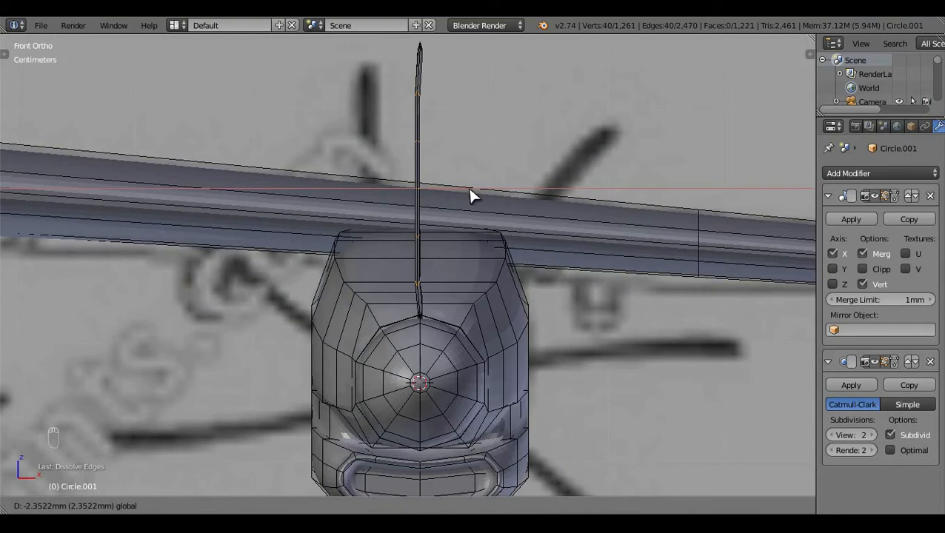
{"action": "left_click", "coordinate": [468, 186]}
Step: Narrow the selection to the blade's middle three edge loops and shift them slightly further in negative X
{"action": "key", "text": "z"}
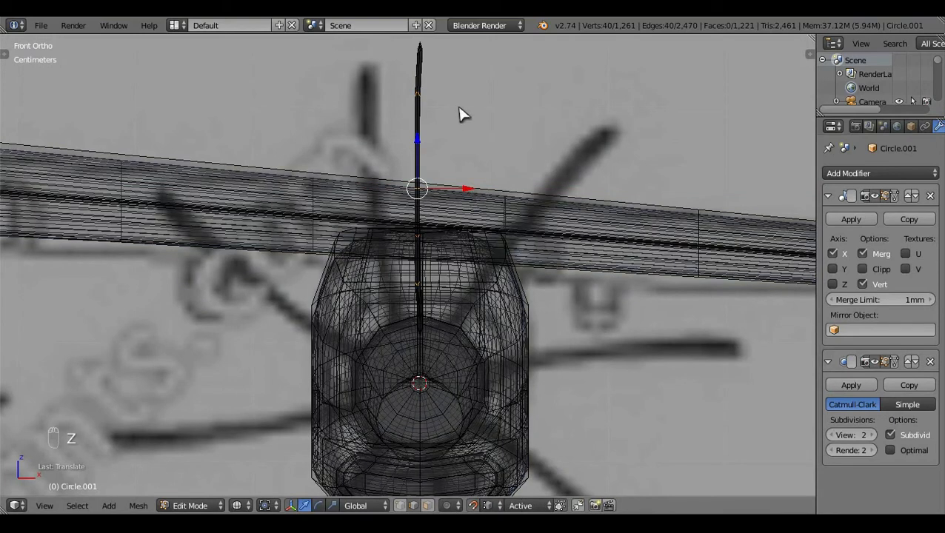
{"action": "key", "text": "c"}
{"action": "middle_click", "coordinate": [418, 92]}
{"action": "middle_click", "coordinate": [418, 286]}
{"action": "right_click", "coordinate": [418, 287]}
{"action": "key", "text": "z"}
{"action": "left_click_drag", "start_coordinate": [469, 189], "coordinate": [466, 189]}
{"action": "middle_click_drag", "start_coordinate": [558, 153], "coordinate": [555, 232], "text": "shift"}
{"action": "scroll", "coordinate": [490, 258], "scroll_direction": "up", "scroll_amount": 5}
{"action": "scroll", "coordinate": [473, 265], "scroll_direction": "down", "scroll_amount": 4}
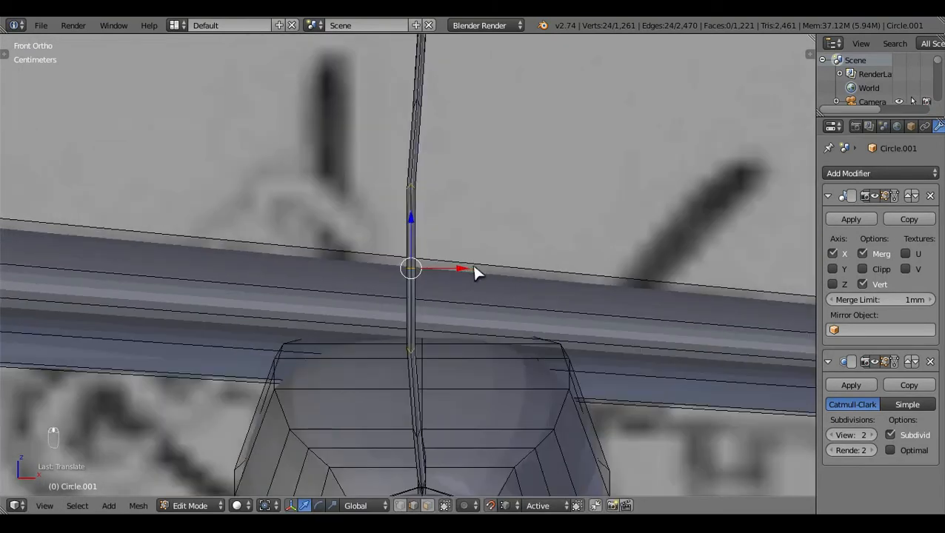
{"action": "scroll", "coordinate": [468, 271], "scroll_direction": "up", "scroll_amount": 1}
Step: Keep only the blade's central edge loop selected and shift it slightly in negative X to round the bend
{"action": "key", "text": "z"}
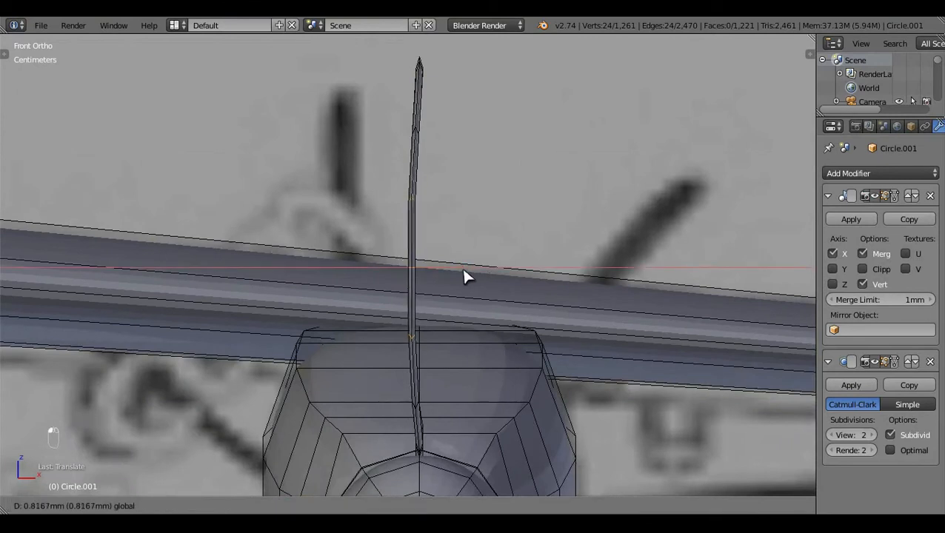
{"action": "key", "text": "c"}
{"action": "middle_click", "coordinate": [420, 203]}
{"action": "middle_click", "coordinate": [417, 342]}
{"action": "right_click", "coordinate": [450, 307]}
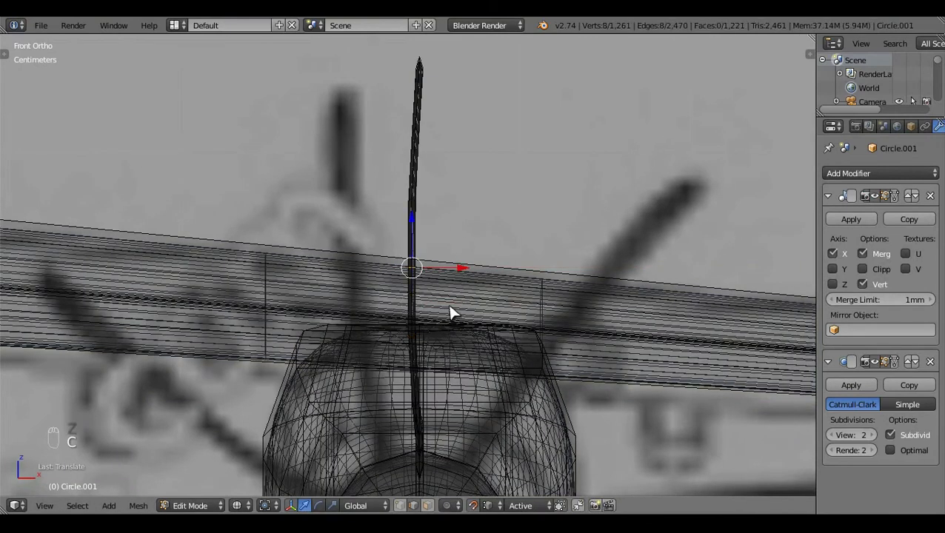
{"action": "key", "text": "z"}
{"action": "left_click_drag", "start_coordinate": [460, 267], "coordinate": [458, 267]}
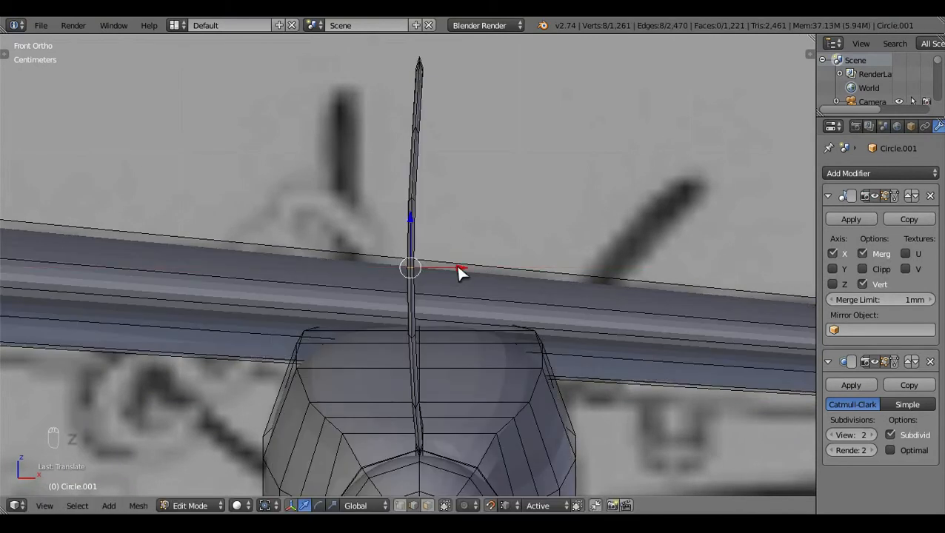
{"action": "key", "text": "a"}
Step: Select the blade's four upper edge loops together with its tip
{"action": "key", "text": "z"}
{"action": "scroll", "coordinate": [550, 252], "scroll_direction": "down", "scroll_amount": 2}
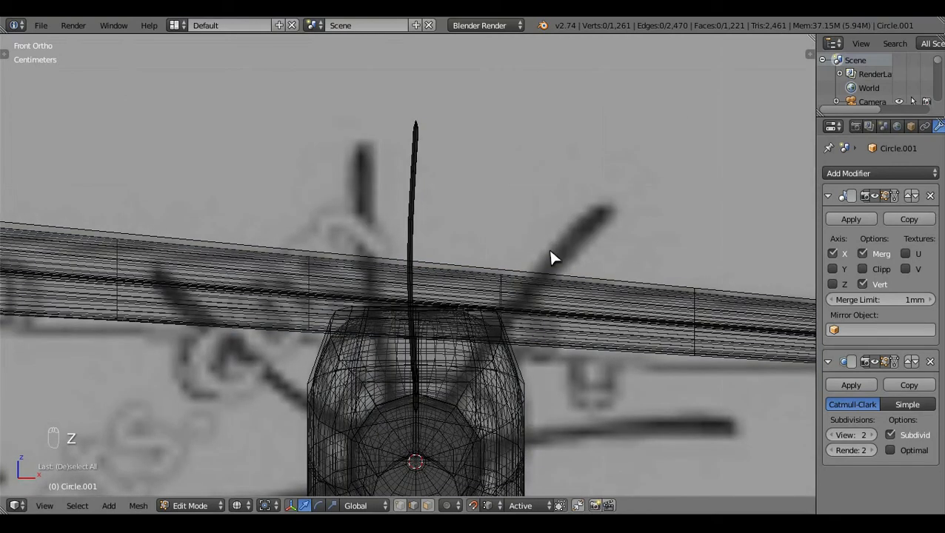
{"action": "key", "text": "z"}
{"action": "mouse_move", "coordinate": [565, 217]}
{"action": "middle_mouse_down"}
{"action": "mouse_move", "coordinate": [527, 206]}
{"action": "mouse_move", "coordinate": [518, 232]}
{"action": "middle_mouse_up"}
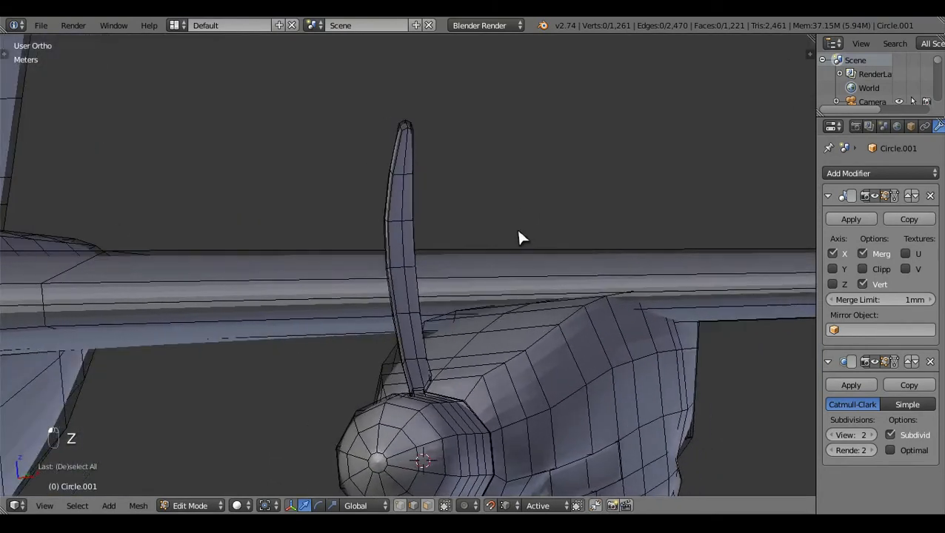
{"action": "right_click", "coordinate": [398, 266], "text": "alt+shift"}
{"action": "right_click", "coordinate": [398, 219], "text": "alt+shift"}
{"action": "right_click", "coordinate": [402, 176], "text": "alt+shift"}
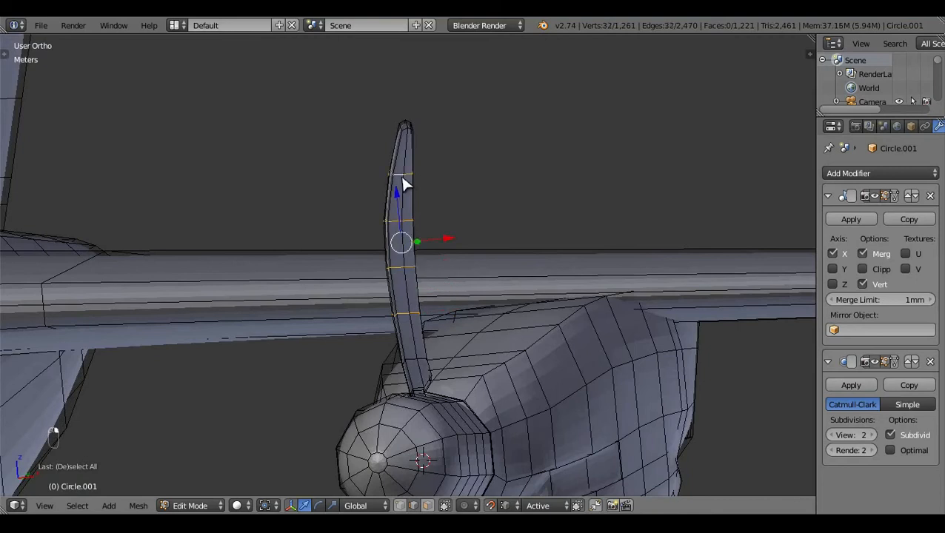
{"action": "key", "text": "KP_1"}
{"action": "key", "text": "z"}
{"action": "key", "text": "b"}
{"action": "left_click_drag", "start_coordinate": [400, 88], "coordinate": [448, 141]}
Step: Try to shift the blade's upper loops and tip in negative X
{"action": "left_click_drag", "start_coordinate": [466, 224], "coordinate": [462, 227]}
{"action": "key", "text": "z"}
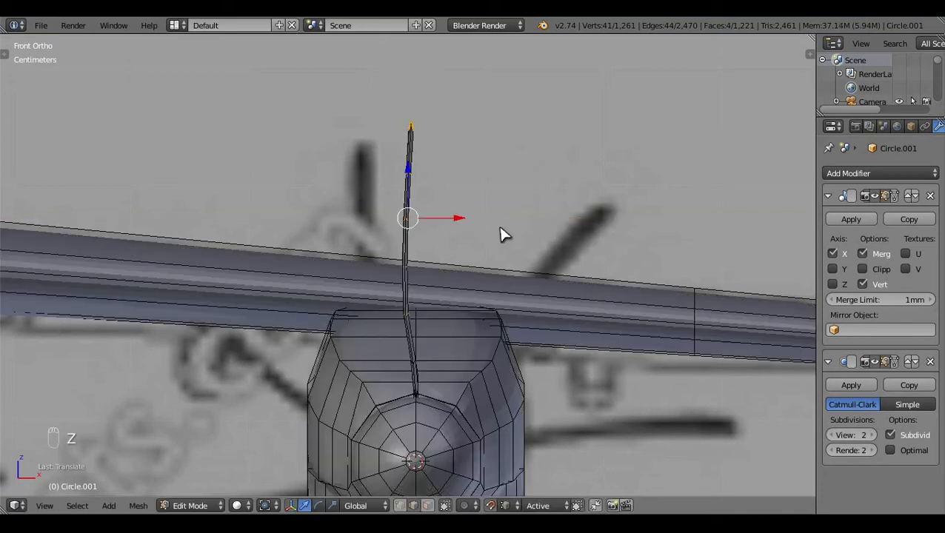
{"action": "key", "text": "ctrl+z"}
Step: Add the edge loop nearest the blade's root to the selection and shift all selected loops slightly in negative X
{"action": "scroll", "coordinate": [526, 218], "scroll_direction": "up", "scroll_amount": 3}
{"action": "middle_click_drag", "start_coordinate": [520, 371], "coordinate": [481, 234], "text": "shift"}
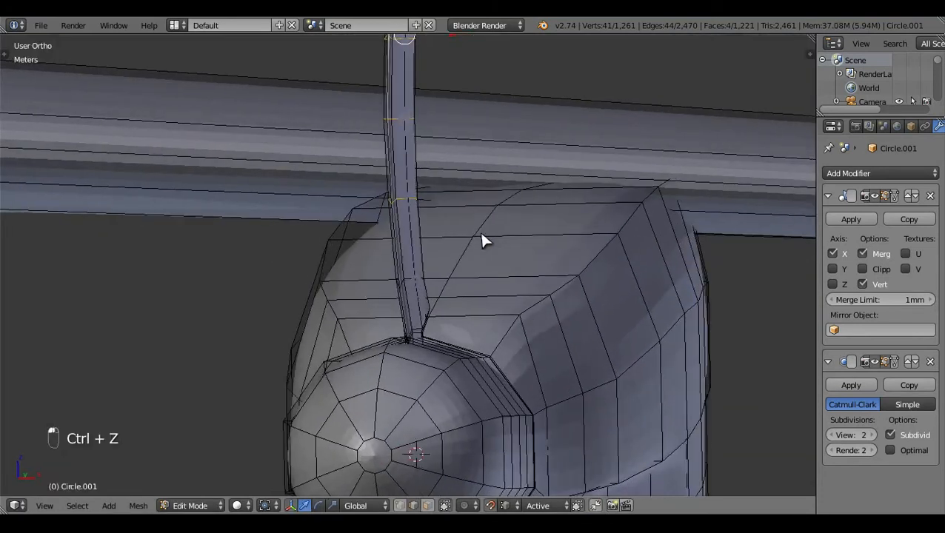
{"action": "right_click", "coordinate": [412, 276], "text": "alt+shift"}
{"action": "key", "text": "KP_1"}
{"action": "scroll", "coordinate": [468, 186], "scroll_direction": "down", "scroll_amount": 3}
{"action": "key", "text": "z"}
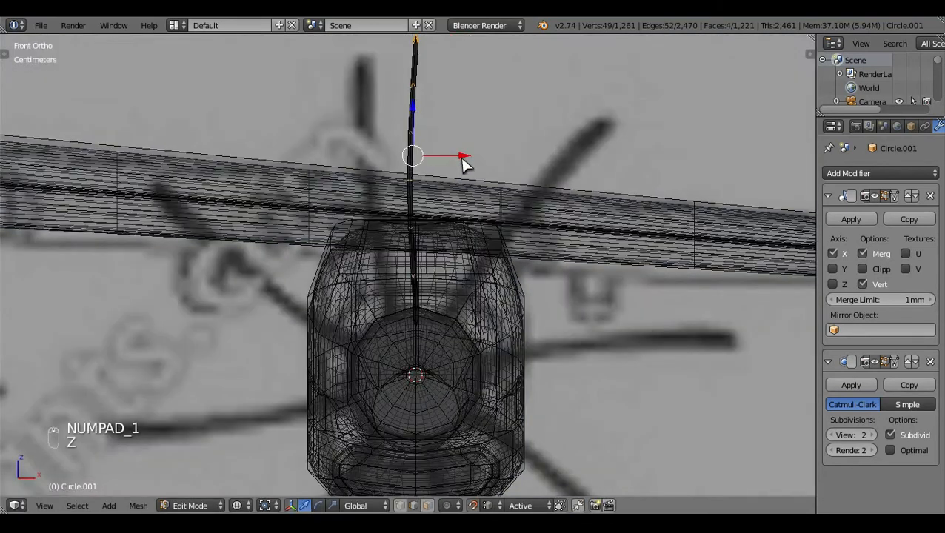
{"action": "left_click_drag", "start_coordinate": [463, 158], "coordinate": [460, 134]}
{"action": "key", "text": "z"}
Step: Exclude the lowest edge loop and shift the blade's upper loops and tip slightly further in negative X
{"action": "key", "text": "z"}
{"action": "key", "text": "c"}
{"action": "middle_click", "coordinate": [412, 283]}
{"action": "right_click", "coordinate": [412, 284]}
{"action": "middle_click_drag", "start_coordinate": [510, 171], "coordinate": [517, 197], "text": "shift"}
{"action": "left_click_drag", "start_coordinate": [464, 160], "coordinate": [462, 159]}
{"action": "key", "text": "a"}
Step: Preview the curved blade in Object Mode from the front and at an angle
{"action": "scroll", "coordinate": [496, 261], "scroll_direction": "down", "scroll_amount": 3}
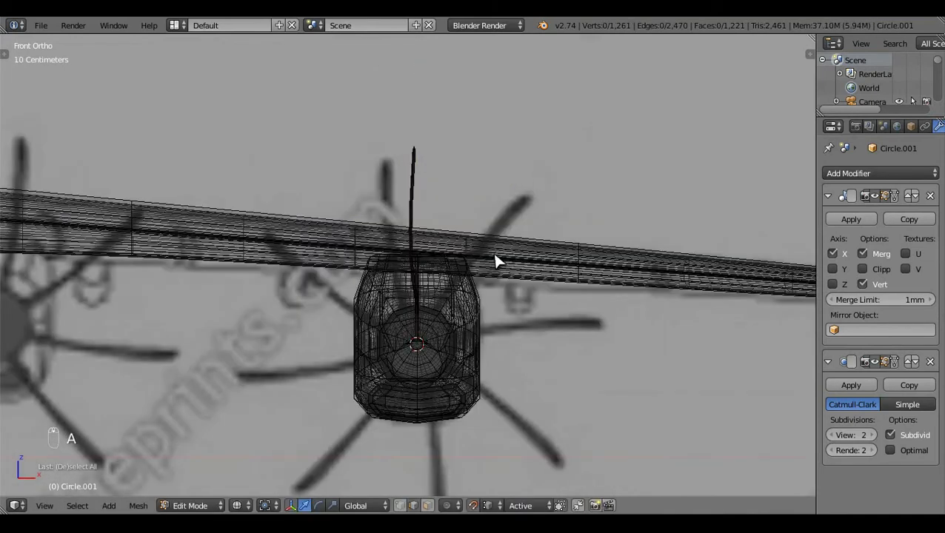
{"action": "scroll", "coordinate": [497, 261], "scroll_direction": "down", "scroll_amount": 4}
{"action": "key", "text": "z"}
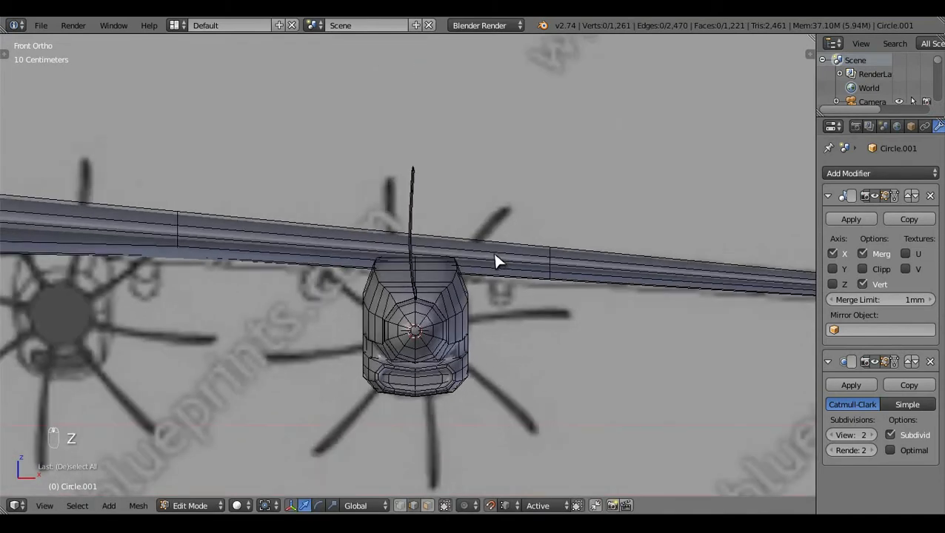
{"action": "key", "text": "Tab"}
{"action": "mouse_move", "coordinate": [535, 213]}
{"action": "middle_mouse_down"}
{"action": "mouse_move", "coordinate": [312, 260]}
{"action": "mouse_move", "coordinate": [506, 253]}
{"action": "mouse_move", "coordinate": [366, 380]}
{"action": "mouse_move", "coordinate": [380, 165]}
{"action": "mouse_move", "coordinate": [479, 281]}
{"action": "mouse_move", "coordinate": [494, 319]}
{"action": "mouse_move", "coordinate": [479, 312]}
{"action": "middle_mouse_up"}
{"action": "key", "text": "KP_1"}
{"action": "key", "text": "Tab"}
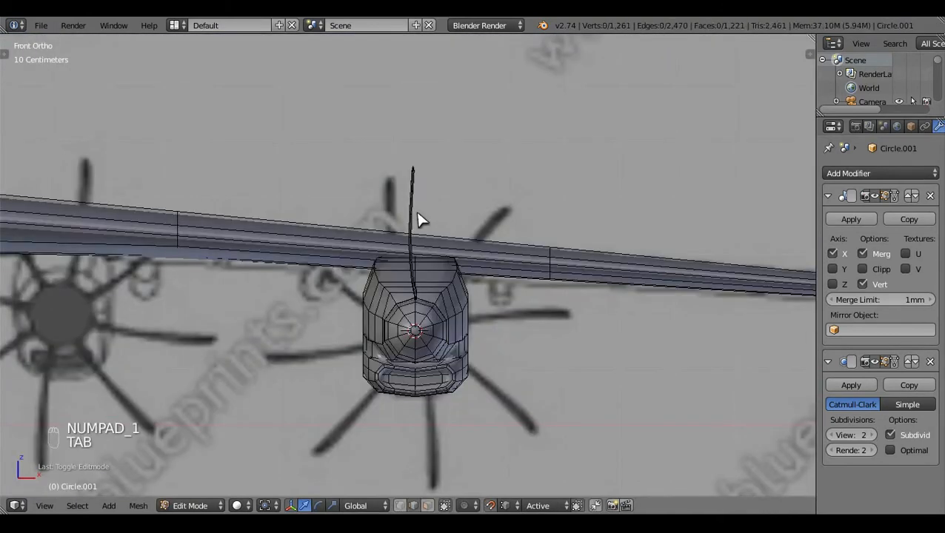
Step: Select the whole linked blade, set the pivot point to 3D Cursor and spin the blade around the dome's centre
{"action": "right_click", "coordinate": [415, 218]}
{"action": "key", "text": "ctrl+l"}
{"action": "left_click", "coordinate": [266, 506]}
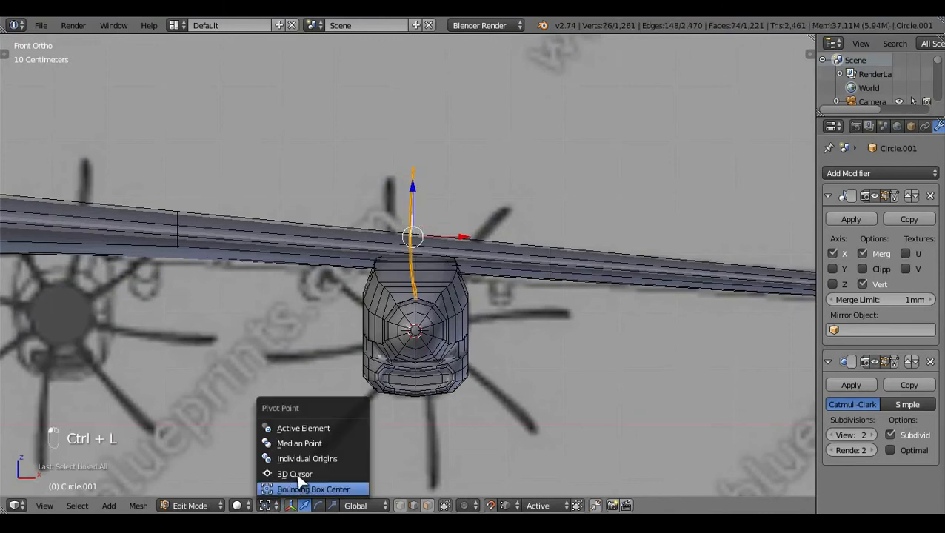
{"action": "left_click", "coordinate": [293, 474]}
{"action": "key", "text": "alt+r"}
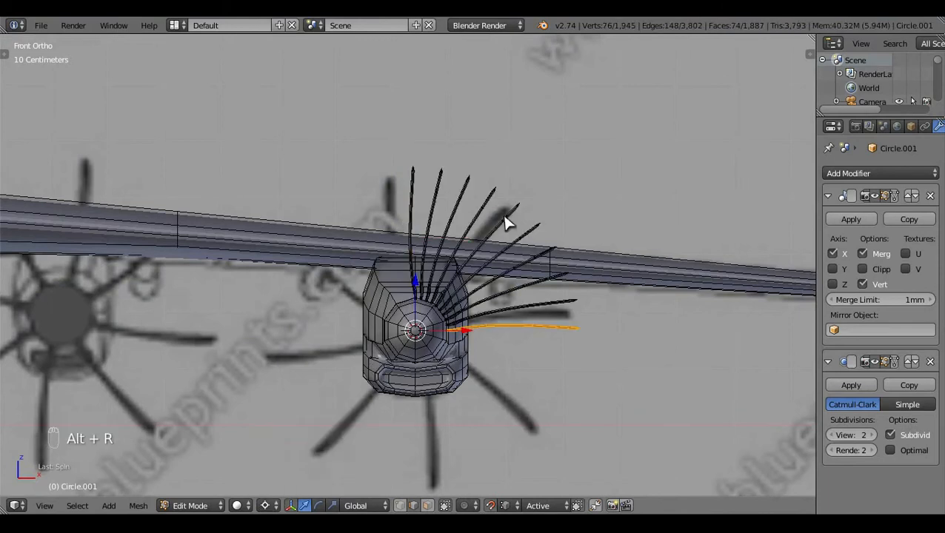
Step: Adjust the Spin's steps and angle to distribute eight blades evenly over a full circle around the nose dome
{"action": "key", "text": "t"}
{"action": "left_click", "coordinate": [71, 458]}
{"action": "key", "text": "Return"}
{"action": "scroll", "coordinate": [76, 478], "scroll_direction": "down", "scroll_amount": 3}
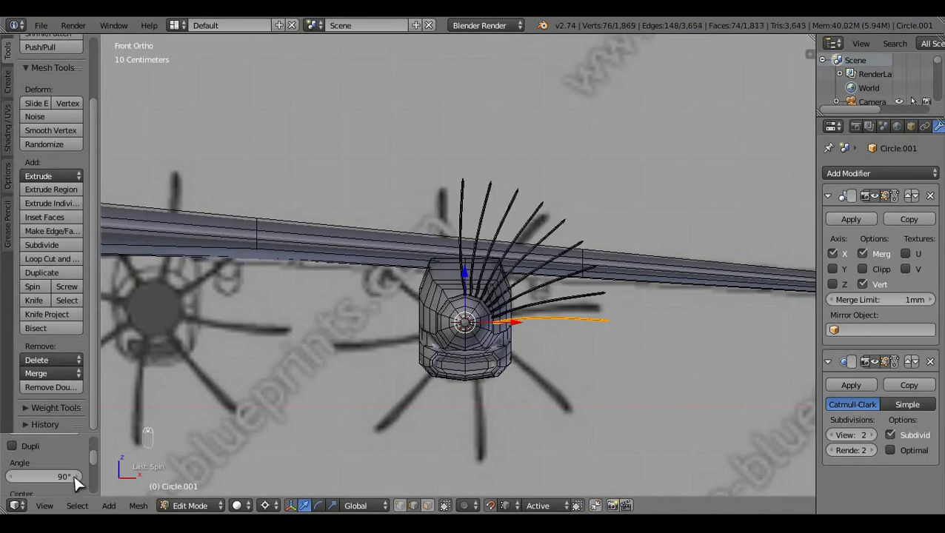
{"action": "left_click_drag", "start_coordinate": [79, 434], "coordinate": [80, 351]}
{"action": "scroll", "coordinate": [82, 363], "scroll_direction": "up", "scroll_amount": 2}
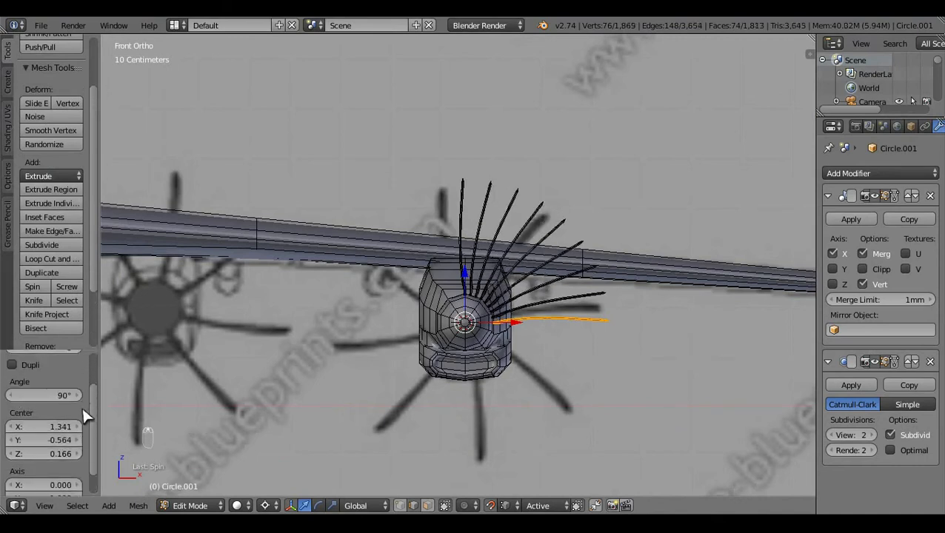
{"action": "left_click", "coordinate": [53, 406]}
{"action": "key", "text": "Return"}
{"action": "key", "text": "t"}
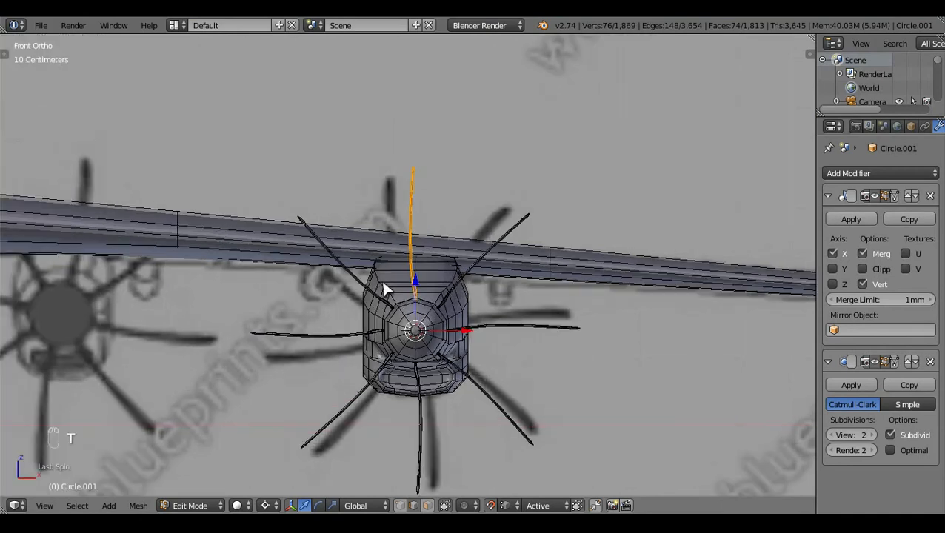
Step: Try to dissolve the vertices of the duplicate blade overlapping the original at the top
{"action": "key", "text": "x"}
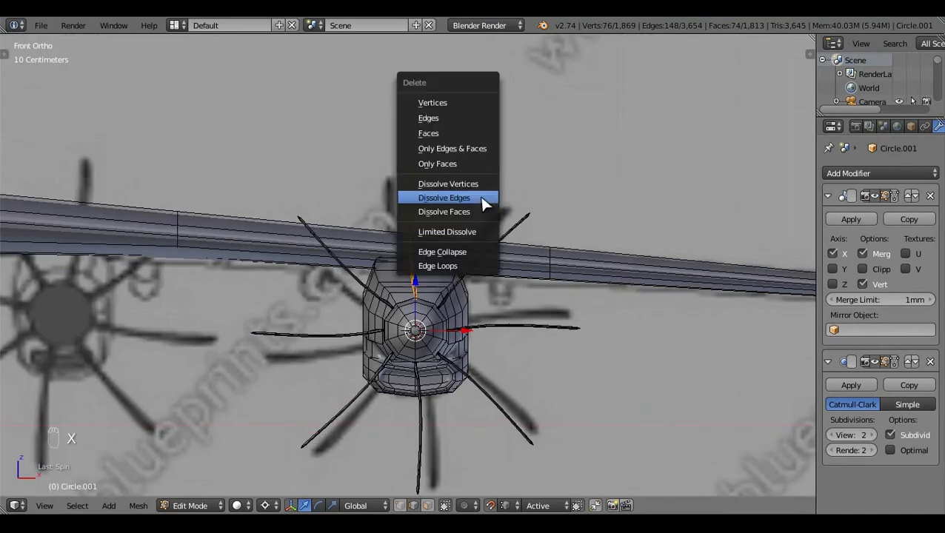
{"action": "left_click", "coordinate": [475, 185]}
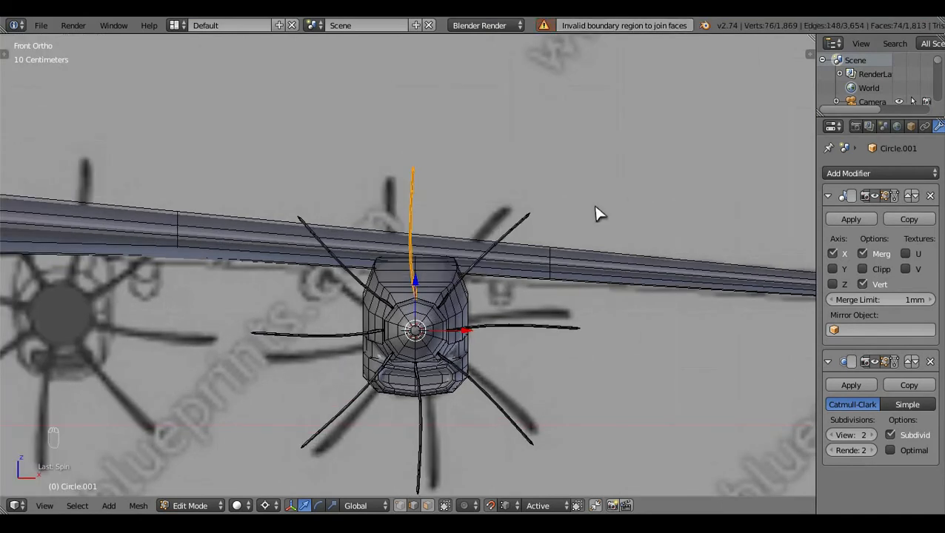
{"action": "key", "text": "a"}
{"action": "key", "text": "ctrl+z"}
Step: Delete the vertices of the duplicate top blade and preview the propeller in Object Mode
{"action": "key", "text": "x"}
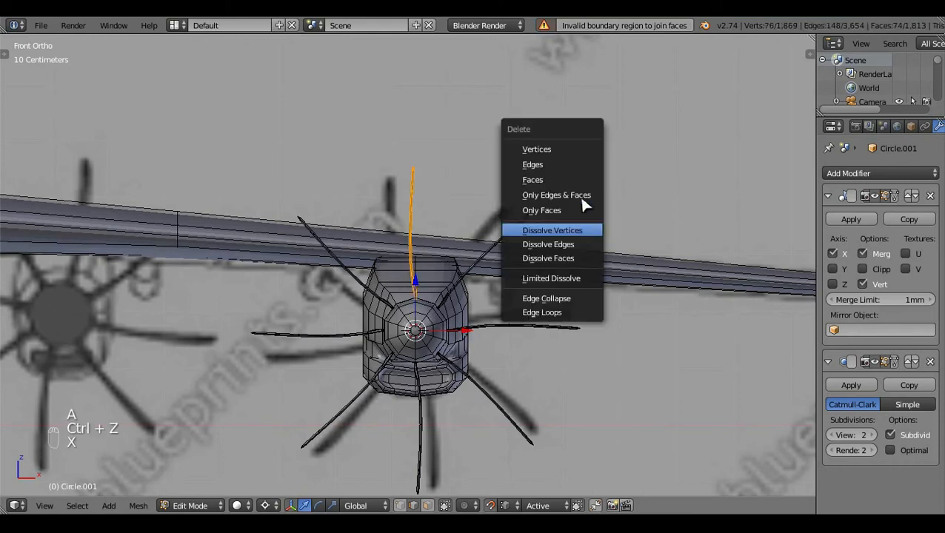
{"action": "left_click", "coordinate": [549, 148]}
{"action": "key", "text": "Tab"}
{"action": "middle_click_drag", "start_coordinate": [570, 158], "coordinate": [488, 243]}
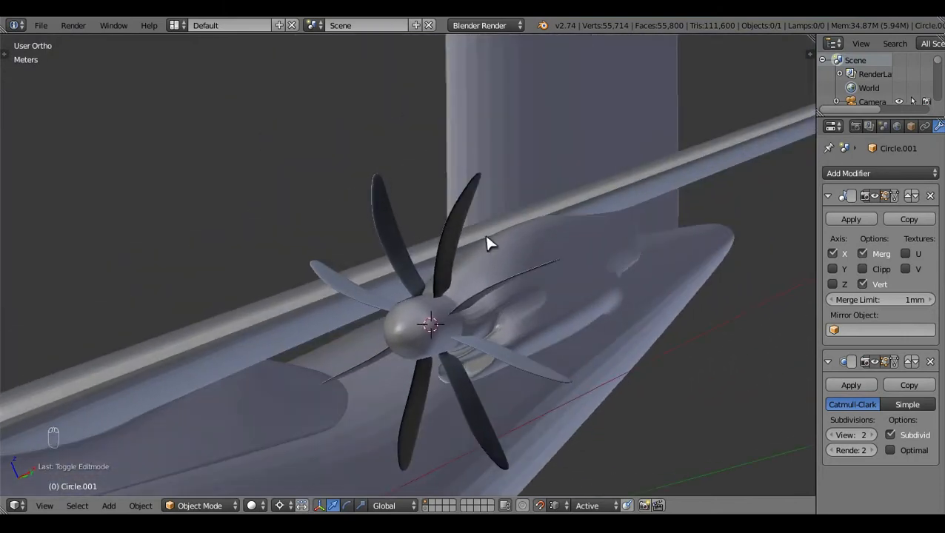
Step: Select all eight propeller blades with their linked geometry and recalculate their normals to face outward
{"action": "key", "text": "Tab"}
{"action": "right_click", "coordinate": [376, 285], "text": "shift"}
{"action": "right_click", "coordinate": [364, 361], "text": "shift"}
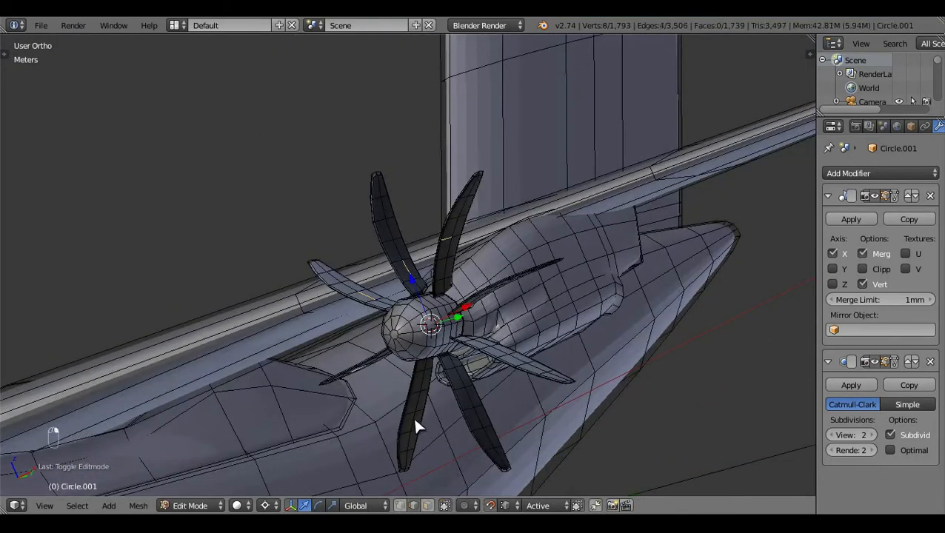
{"action": "right_click", "coordinate": [413, 415], "text": "shift"}
{"action": "right_click", "coordinate": [478, 427], "text": "shift"}
{"action": "key", "text": "ctrl+l"}
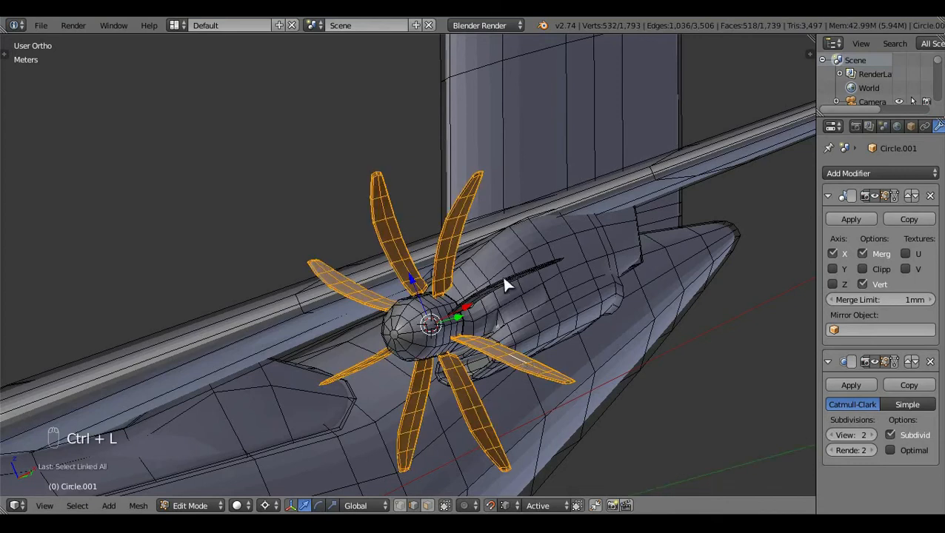
{"action": "key", "text": "ctrl+l"}
{"action": "key", "text": "ctrl+n"}
{"action": "key", "text": "a"}
{"action": "middle_click_drag", "start_coordinate": [564, 290], "coordinate": [536, 354]}
{"action": "key", "text": "ctrl+z"}
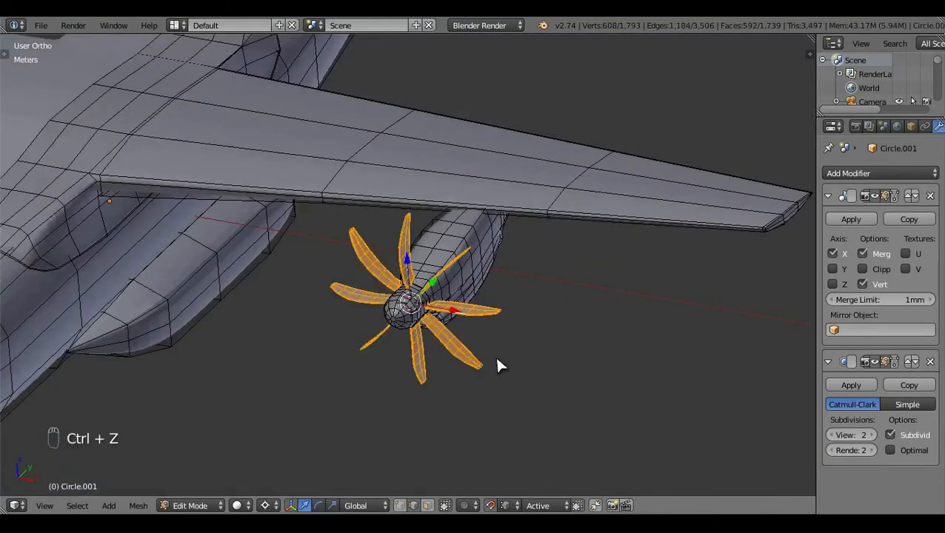
Step: View the propeller from above in wireframe and set the pivot point to Individual Origins
{"action": "key", "text": "KP_7"}
{"action": "scroll", "coordinate": [433, 341], "scroll_direction": "up", "scroll_amount": 2}
{"action": "key", "text": "z"}
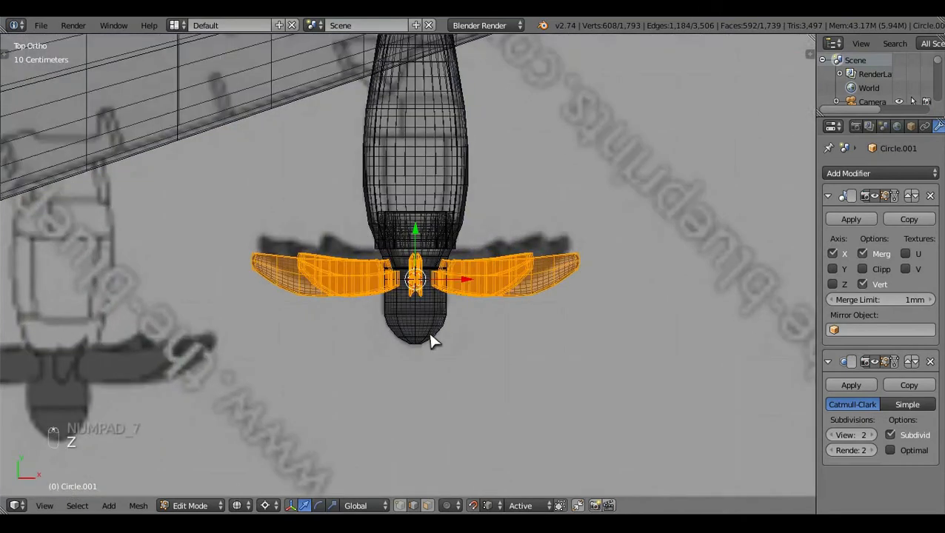
{"action": "left_click", "coordinate": [276, 506]}
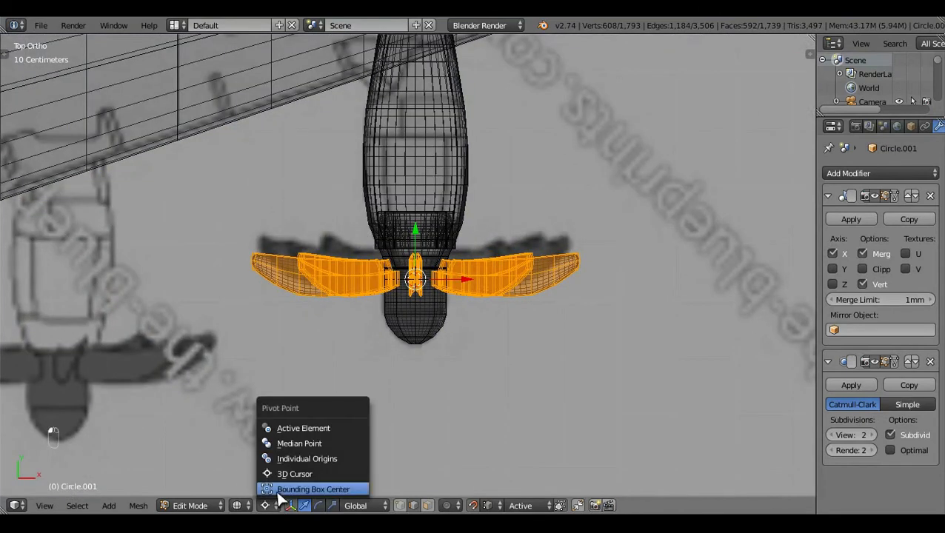
{"action": "left_click", "coordinate": [298, 459]}
Step: Try to rotate all eight propeller blades 90 degrees around the Y axis about their individual origins
{"action": "key", "text": "r"}
{"action": "key", "text": "y"}
{"action": "key", "text": "9"}
{"action": "key", "text": "0"}
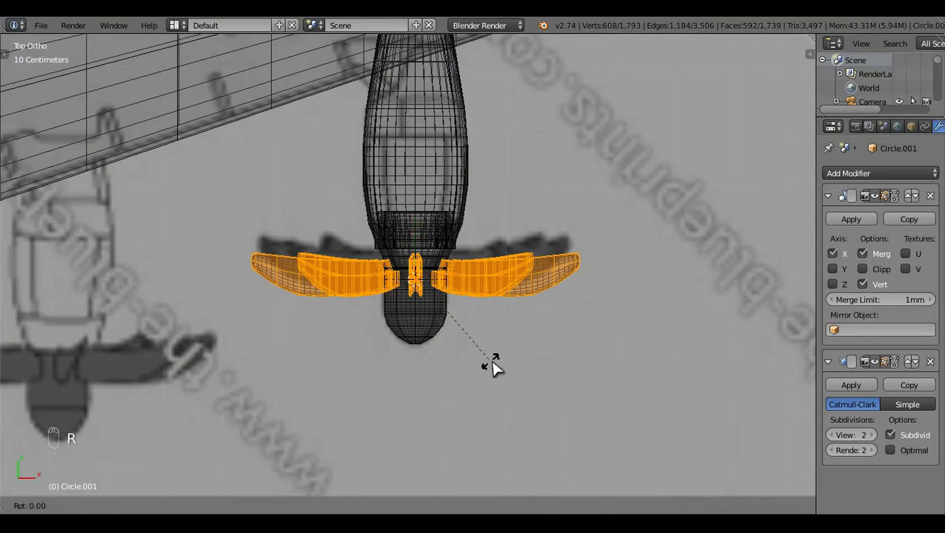
{"action": "key", "text": "Return"}
{"action": "key", "text": "ctrl+z"}
Step: Retry the 90-degree global Y rotation of the blades in solid shading, inspect it in perspective and undo it
{"action": "mouse_move", "coordinate": [496, 369]}
{"action": "middle_mouse_down"}
{"action": "mouse_move", "coordinate": [376, 331]}
{"action": "mouse_move", "coordinate": [426, 154]}
{"action": "mouse_move", "coordinate": [317, 157]}
{"action": "mouse_move", "coordinate": [352, 120]}
{"action": "mouse_move", "coordinate": [273, 191]}
{"action": "mouse_move", "coordinate": [326, 215]}
{"action": "mouse_move", "coordinate": [338, 201]}
{"action": "middle_mouse_up"}
{"action": "key", "text": "z"}
{"action": "mouse_move", "coordinate": [565, 353]}
{"action": "middle_mouse_down"}
{"action": "mouse_move", "coordinate": [561, 326]}
{"action": "mouse_move", "coordinate": [575, 348]}
{"action": "middle_mouse_up"}
{"action": "key", "text": "KP_7"}
{"action": "type", "text": "ry"}
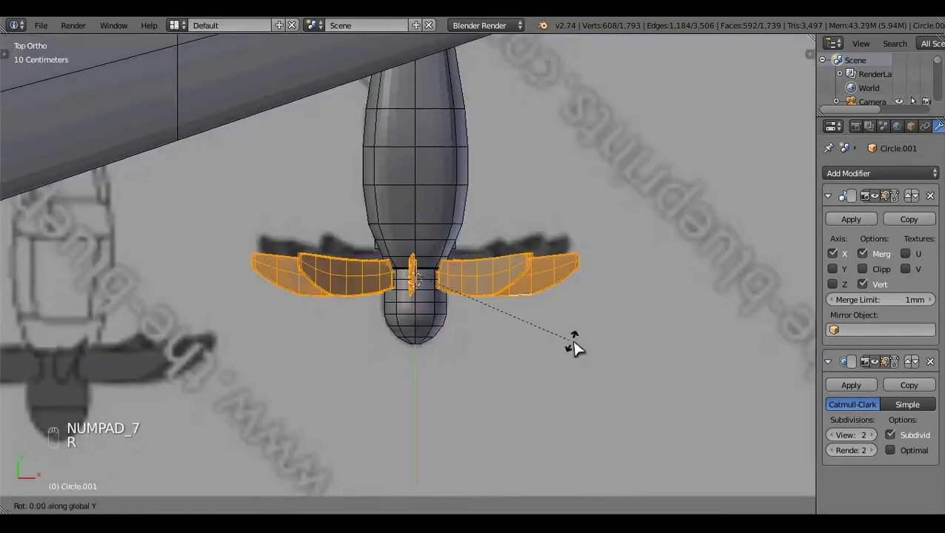
{"action": "type", "text": "90"}
{"action": "key", "text": "Return"}
{"action": "middle_click_drag", "start_coordinate": [378, 372], "coordinate": [571, 305]}
{"action": "key", "text": "ctrl+z"}
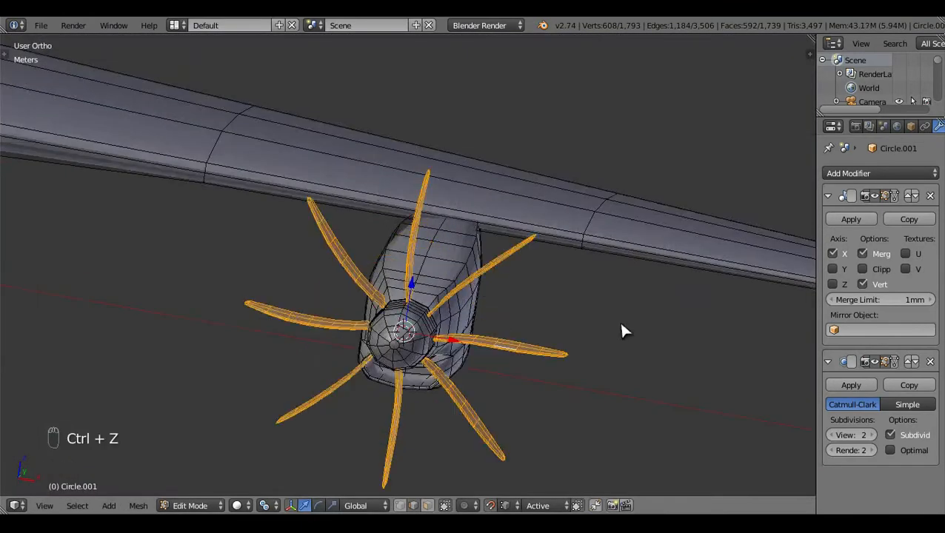
Step: Deselect the blades and review the whole aircraft with its propellers in Object Mode
{"action": "key", "text": "KP_1"}
{"action": "key", "text": "a"}
{"action": "key", "text": "a"}
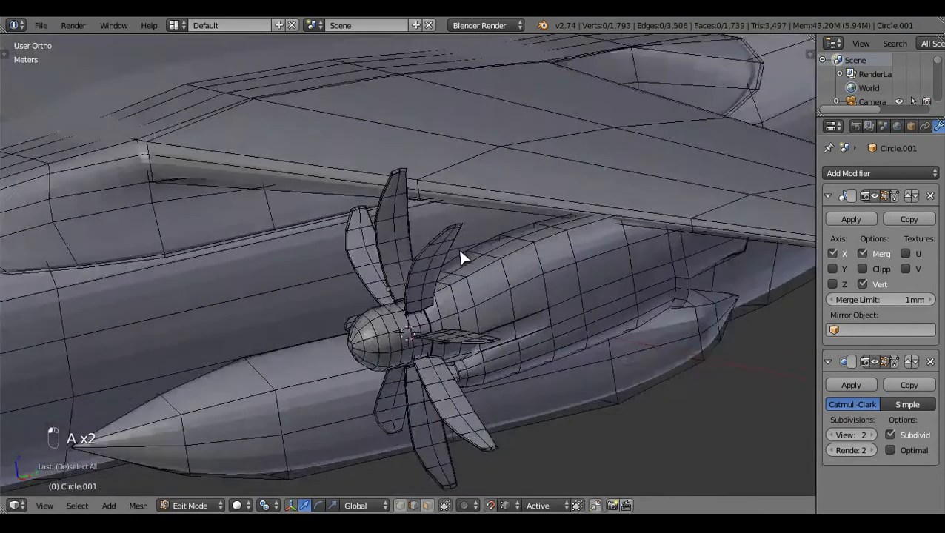
{"action": "middle_click_drag", "start_coordinate": [459, 250], "coordinate": [573, 278]}
{"action": "scroll", "coordinate": [573, 278], "scroll_direction": "down", "scroll_amount": 8}
{"action": "key", "text": "Tab"}
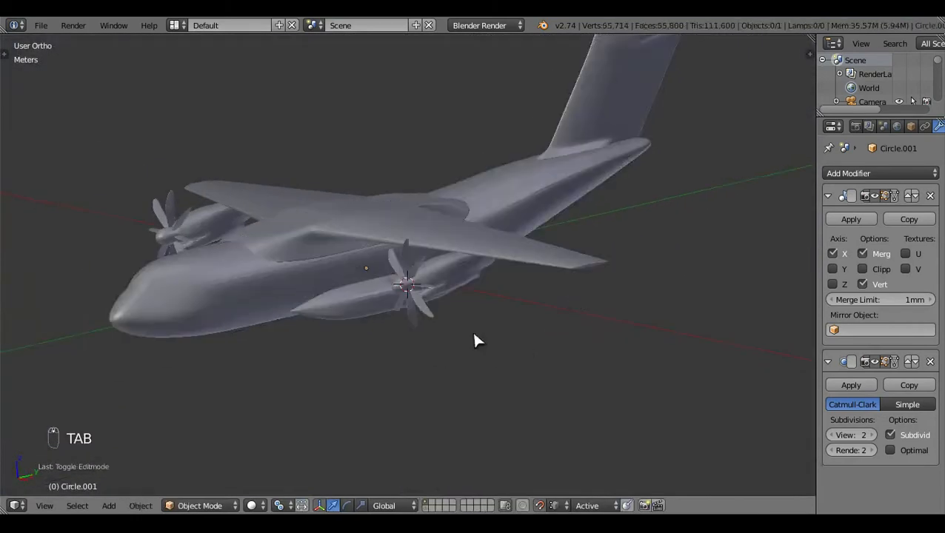
{"action": "middle_click_drag", "start_coordinate": [475, 333], "coordinate": [416, 344]}
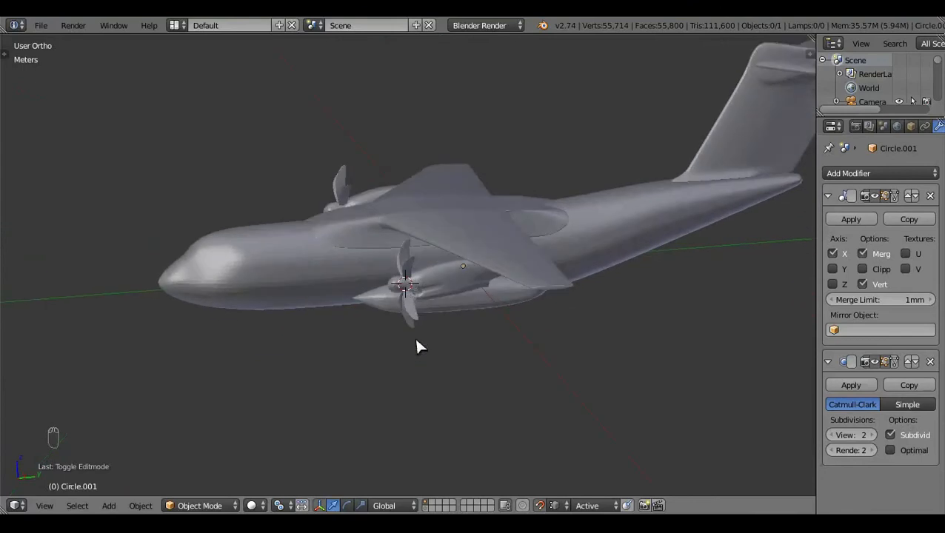
Step: In Edit Mode, select the two vertical side edges near the lower fuselage pod's rear tip and scale them almost flat along Z
{"action": "key", "text": "KP_3"}
{"action": "scroll", "coordinate": [576, 407], "scroll_direction": "up", "scroll_amount": 3}
{"action": "middle_click_drag", "start_coordinate": [575, 407], "coordinate": [395, 314], "text": "shift"}
{"action": "scroll", "coordinate": [618, 331], "scroll_direction": "up", "scroll_amount": 4}
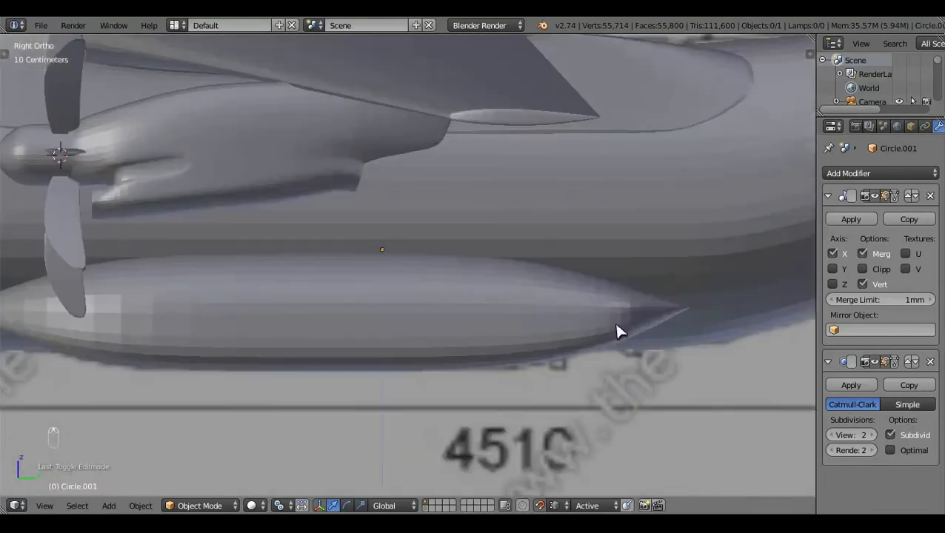
{"action": "key", "text": "Tab"}
{"action": "middle_click_drag", "start_coordinate": [712, 406], "coordinate": [560, 371], "text": "shift"}
{"action": "scroll", "coordinate": [565, 346], "scroll_direction": "up", "scroll_amount": 3}
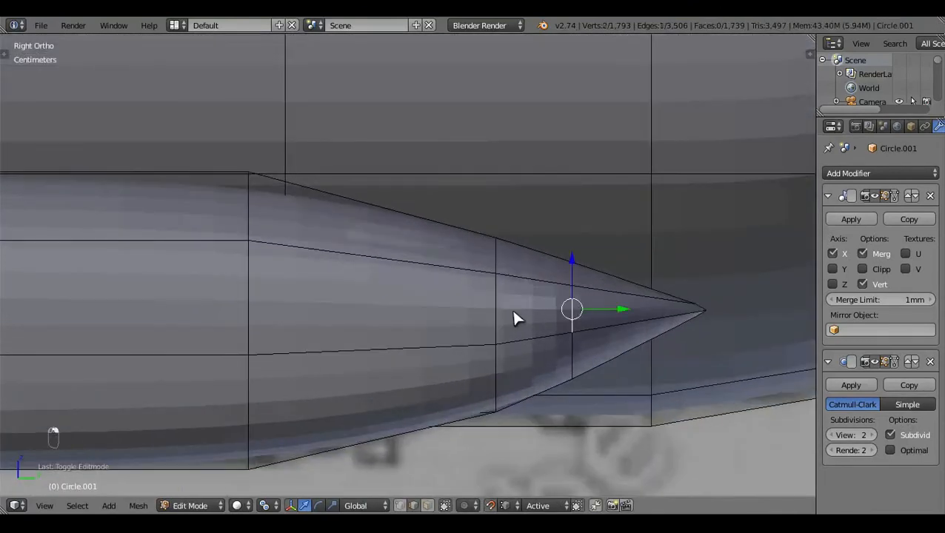
{"action": "key", "text": "z"}
{"action": "key", "text": "z"}
{"action": "right_click", "coordinate": [499, 307], "text": "shift"}
{"action": "key", "text": "s"}
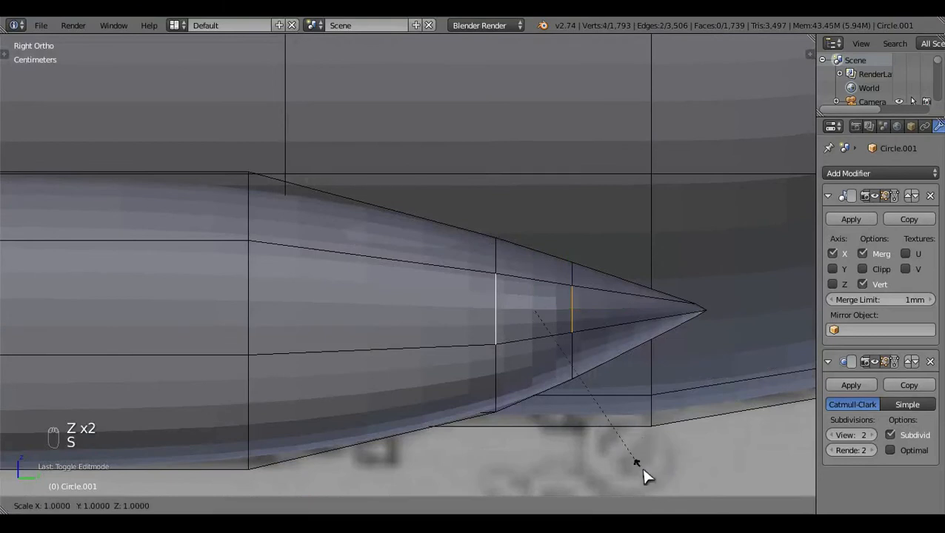
{"action": "key", "text": "z"}
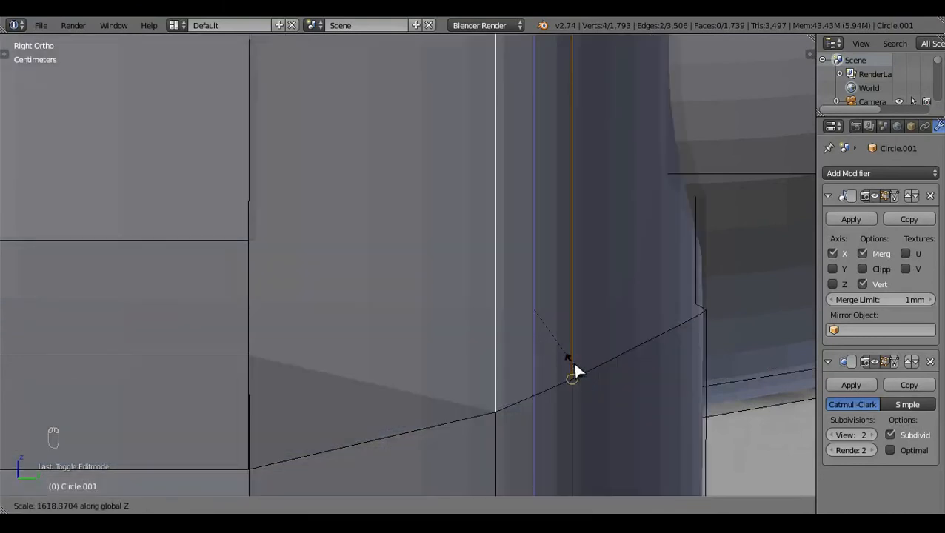
{"action": "left_click", "coordinate": [572, 363]}
{"action": "key", "text": "ctrl+z"}
{"action": "key", "text": "s"}
{"action": "key", "text": "z"}
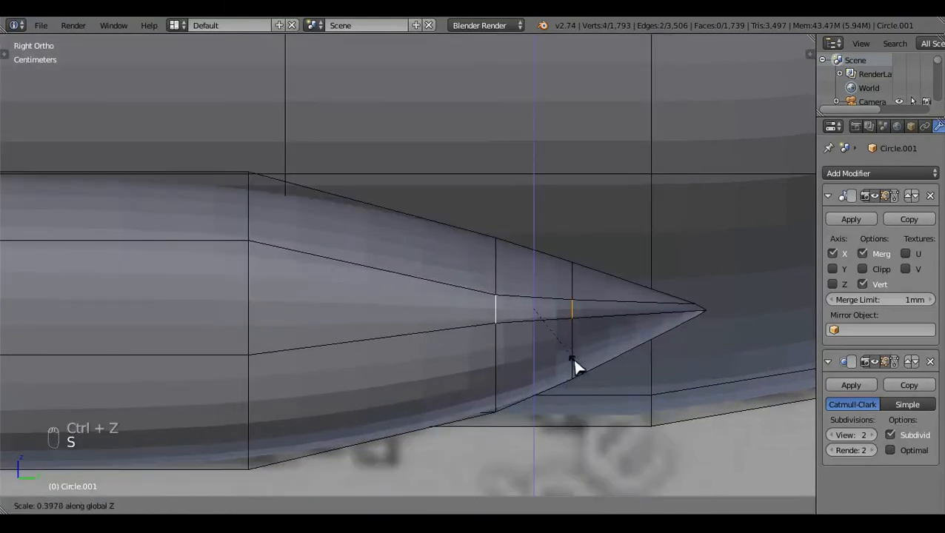
{"action": "left_click", "coordinate": [537, 320]}
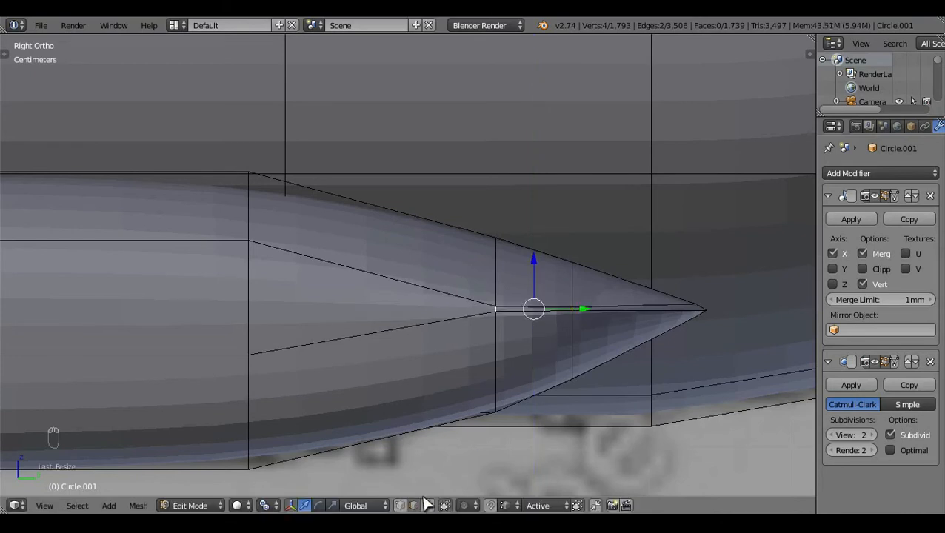
Step: Select the upper horizontal edge of the pod's rear crease and flatten it along Z with scale 0
{"action": "right_click", "coordinate": [546, 305]}
{"action": "key", "text": "s"}
{"action": "key", "text": "z"}
{"action": "key", "text": "0"}
{"action": "key", "text": "Return"}
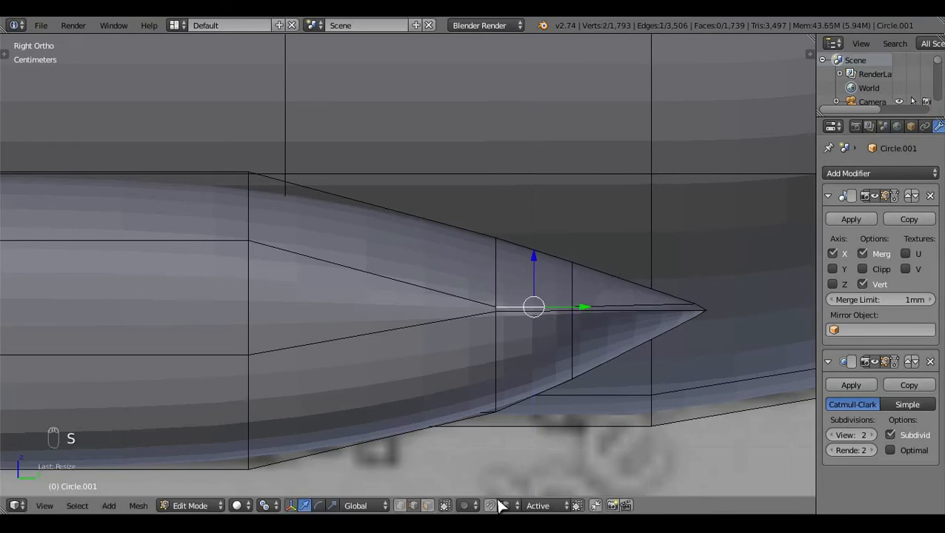
Step: Set the snap target to Closest, enable snapping and move the upper crease edge vertically to the tip's upper vertex height
{"action": "left_click", "coordinate": [540, 504]}
{"action": "left_click", "coordinate": [540, 491]}
{"action": "left_click_drag", "start_coordinate": [535, 256], "coordinate": [615, 281]}
{"action": "key", "text": "ctrl+z"}
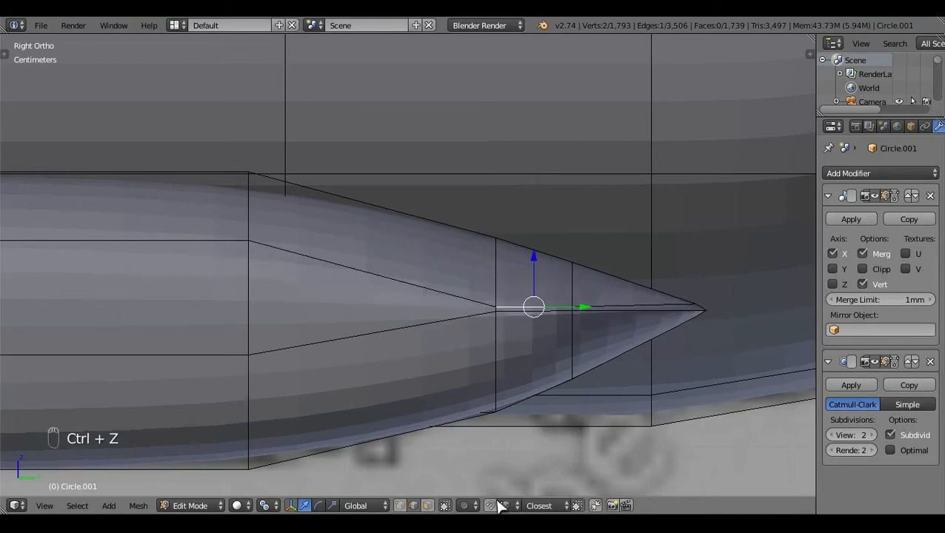
{"action": "left_click", "coordinate": [492, 505]}
{"action": "left_click_drag", "start_coordinate": [534, 257], "coordinate": [699, 286]}
Step: Flatten the lower horizontal crease edge along Z with scale 0 and snap it vertically to the pod's tip
{"action": "right_click", "coordinate": [543, 319]}
{"action": "key", "text": "s"}
{"action": "left_click", "coordinate": [698, 287]}
{"action": "key", "text": "s"}
{"action": "key", "text": "z"}
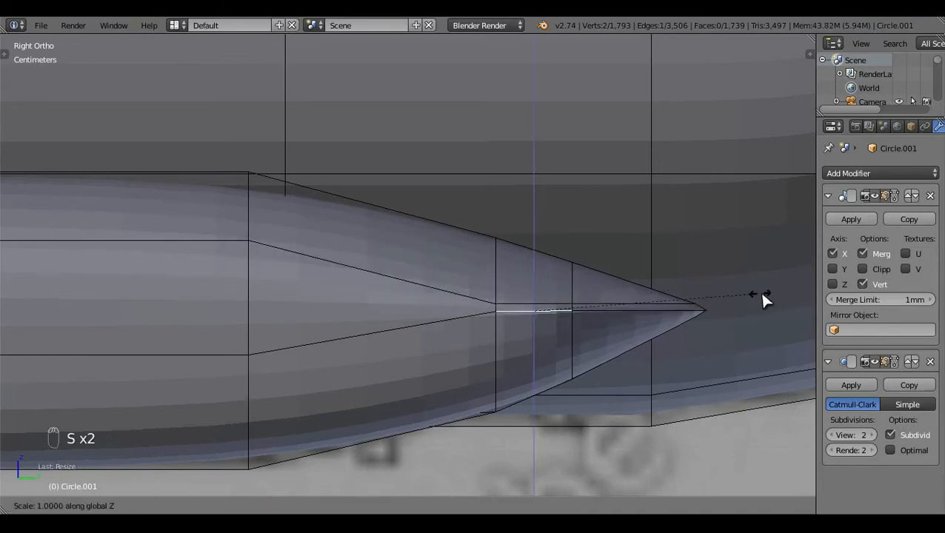
{"action": "key", "text": "0"}
{"action": "left_click", "coordinate": [762, 294]}
{"action": "left_click_drag", "start_coordinate": [534, 266], "coordinate": [713, 310]}
{"action": "key", "text": "a"}
{"action": "scroll", "coordinate": [622, 339], "scroll_direction": "down", "scroll_amount": 5}
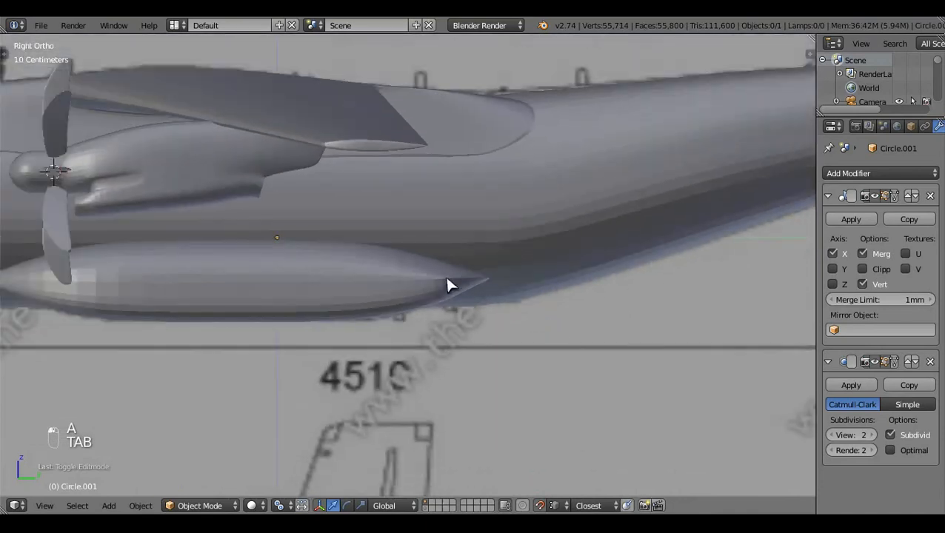
Step: Select the horizontal edge below the pod's rear crease and flatten it along Z with scale 0
{"action": "middle_click_drag", "start_coordinate": [450, 284], "coordinate": [348, 215]}
{"action": "middle_click_drag", "start_coordinate": [585, 339], "coordinate": [350, 172], "text": "shift"}
{"action": "scroll", "coordinate": [504, 233], "scroll_direction": "up", "scroll_amount": 4}
{"action": "key", "text": "Tab"}
{"action": "middle_click_drag", "start_coordinate": [480, 219], "coordinate": [492, 241]}
{"action": "right_click", "coordinate": [505, 165]}
{"action": "key", "text": "KP_3"}
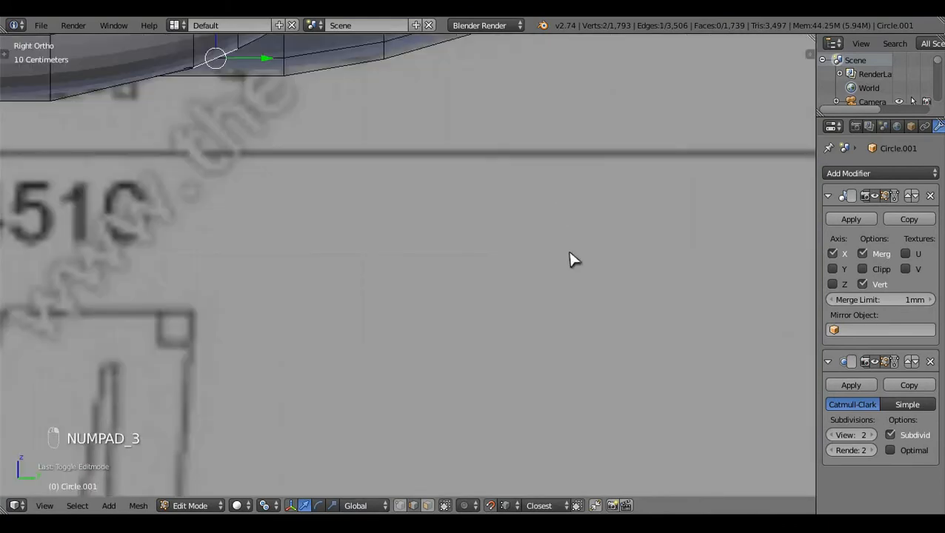
{"action": "middle_click_drag", "start_coordinate": [480, 161], "coordinate": [591, 385], "text": "shift"}
{"action": "middle_click_drag", "start_coordinate": [480, 347], "coordinate": [584, 346], "text": "shift"}
{"action": "middle_click_drag", "start_coordinate": [591, 346], "coordinate": [584, 424]}
{"action": "key", "text": "s"}
{"action": "key", "text": "z"}
{"action": "key", "text": "0"}
{"action": "left_click", "coordinate": [581, 422]}
{"action": "scroll", "coordinate": [581, 415], "scroll_direction": "up", "scroll_amount": 1}
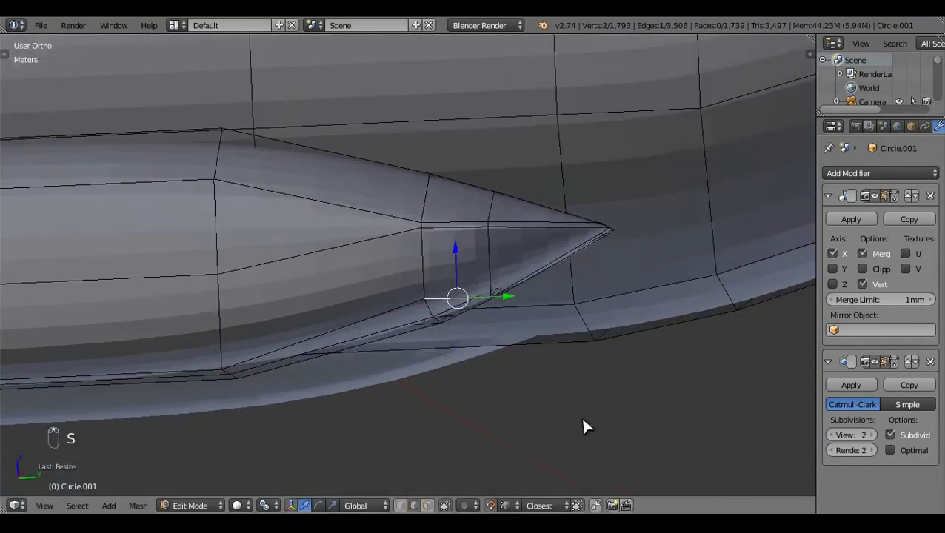
Step: Snap the flattened lower edge vertically to the crease at the pod's tip and preview the tail in Object Mode
{"action": "key", "text": "g"}
{"action": "left_click", "coordinate": [599, 232]}
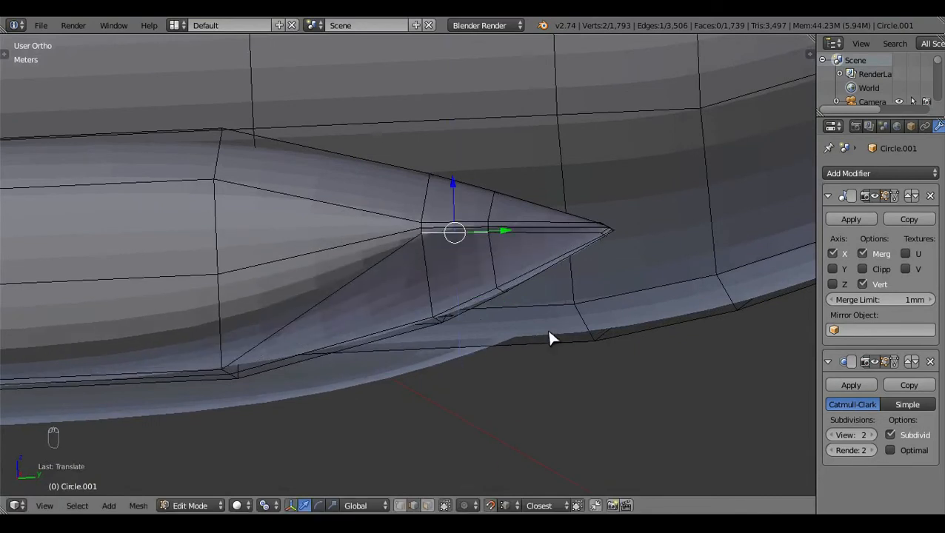
{"action": "key", "text": "KP_3"}
{"action": "key", "text": "a"}
{"action": "key", "text": "a"}
{"action": "key", "text": "Tab"}
{"action": "scroll", "coordinate": [551, 326], "scroll_direction": "down", "scroll_amount": 5}
{"action": "middle_click_drag", "start_coordinate": [553, 321], "coordinate": [433, 311]}
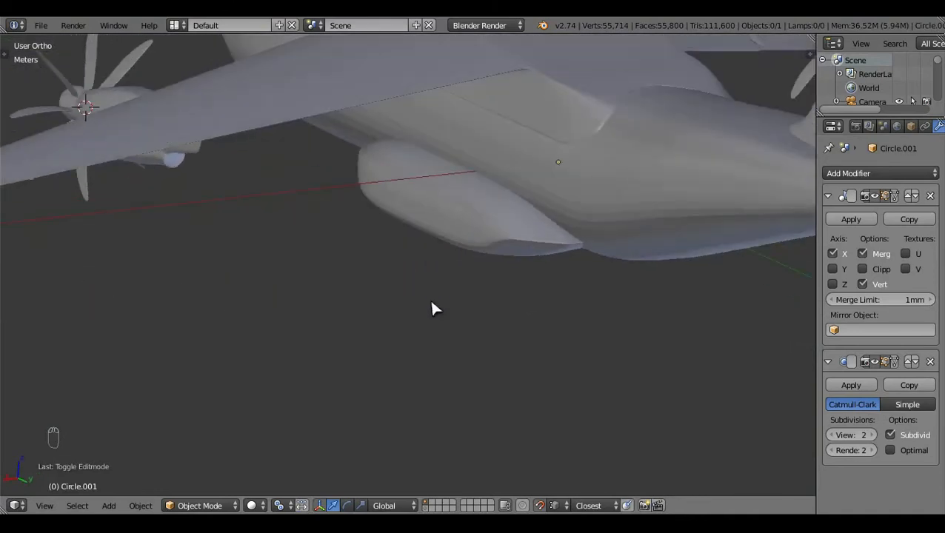
Step: Try adding two edge loops along the pod above and below its rear crease, preview the shape and undo them
{"action": "scroll", "coordinate": [480, 310], "scroll_direction": "up", "scroll_amount": 3}
{"action": "key", "text": "Tab"}
{"action": "key", "text": "ctrl+r"}
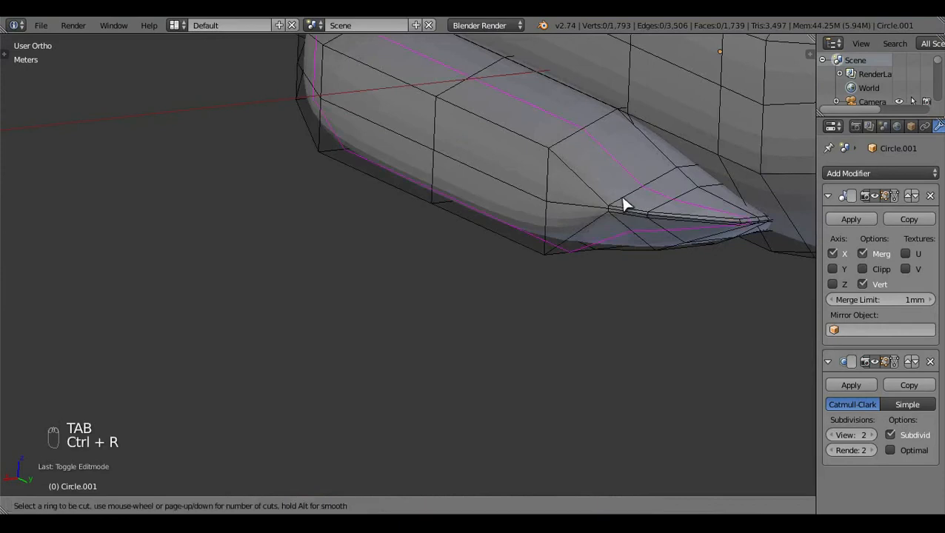
{"action": "left_click", "coordinate": [622, 206]}
{"action": "right_click", "coordinate": [622, 206]}
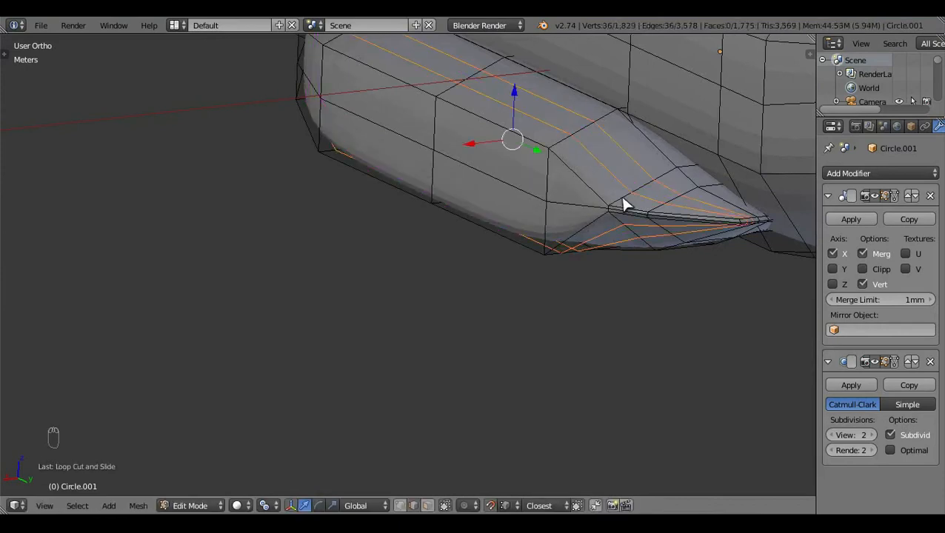
{"action": "key", "text": "a"}
{"action": "key", "text": "Tab"}
{"action": "middle_click_drag", "start_coordinate": [602, 259], "coordinate": [607, 214]}
{"action": "key", "text": "Tab"}
{"action": "key", "text": "ctrl+z"}
{"action": "key", "text": "ctrl+z"}
{"action": "key", "text": "ctrl+z"}
Step: Select the three pairs of short crease edges near the pod's rear tip and move them inward along X
{"action": "right_click", "coordinate": [569, 221]}
{"action": "right_click", "coordinate": [606, 213]}
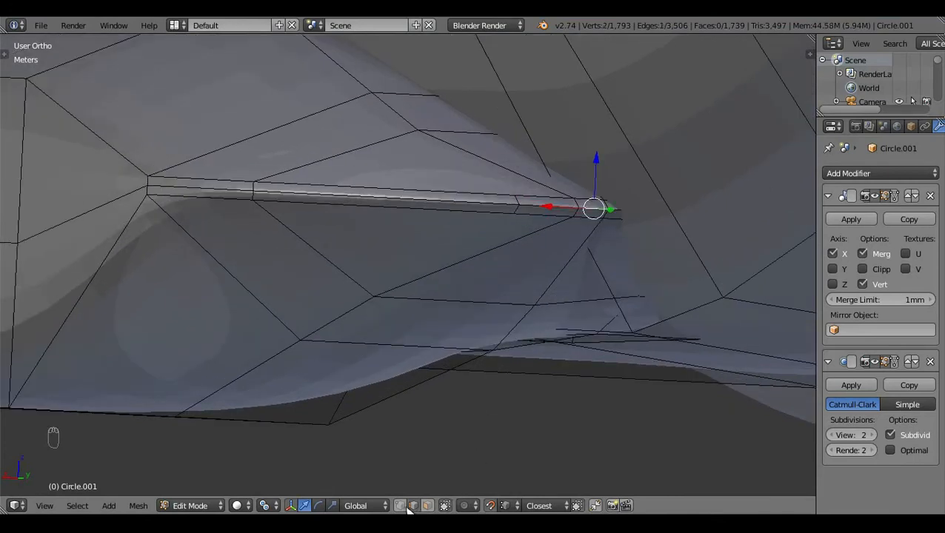
{"action": "scroll", "coordinate": [627, 228], "scroll_direction": "up", "scroll_amount": 2}
{"action": "key", "text": "z"}
{"action": "right_click", "coordinate": [694, 191], "text": "shift"}
{"action": "key", "text": "z"}
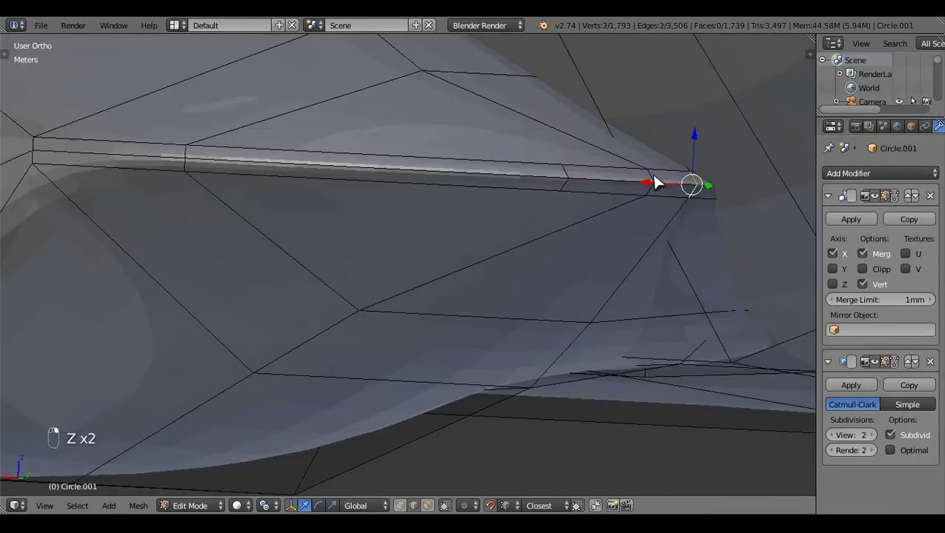
{"action": "right_click", "coordinate": [653, 176], "text": "shift"}
{"action": "right_click", "coordinate": [649, 188], "text": "shift"}
{"action": "right_click", "coordinate": [567, 174], "text": "shift"}
{"action": "right_click", "coordinate": [567, 186], "text": "shift"}
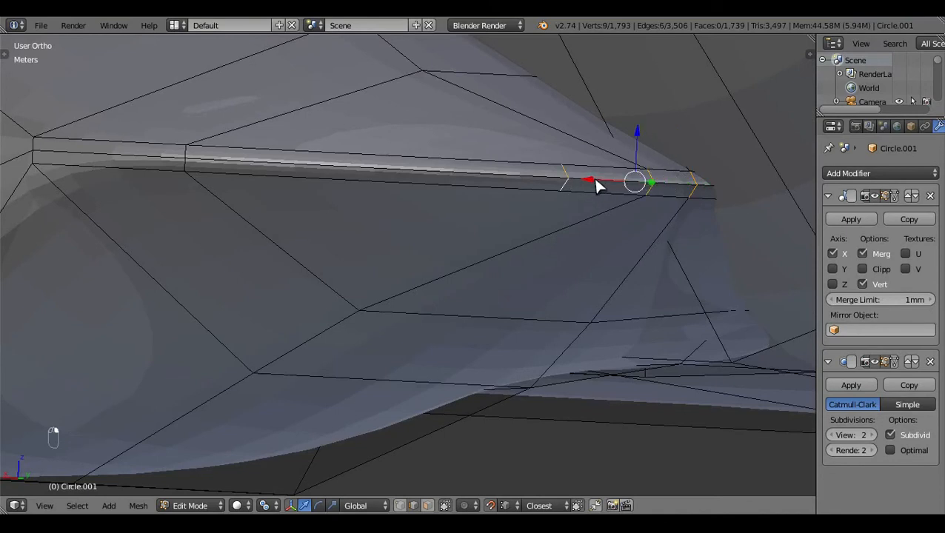
{"action": "mouse_move", "coordinate": [593, 176]}
{"action": "left_mouse_down"}
{"action": "mouse_move", "coordinate": [612, 188]}
{"action": "mouse_move", "coordinate": [737, 198]}
{"action": "mouse_move", "coordinate": [728, 182]}
{"action": "mouse_move", "coordinate": [710, 183]}
{"action": "mouse_move", "coordinate": [726, 183]}
{"action": "left_mouse_up"}
Step: Deselect one pair of short crease edges, turn off snapping and shift the remaining two pairs outward along X
{"action": "key", "text": "z"}
{"action": "key", "text": "c"}
{"action": "middle_click", "coordinate": [693, 195]}
{"action": "right_click", "coordinate": [695, 194]}
{"action": "key", "text": "z"}
{"action": "key", "text": "z"}
{"action": "scroll", "coordinate": [622, 271], "scroll_direction": "down", "scroll_amount": 2}
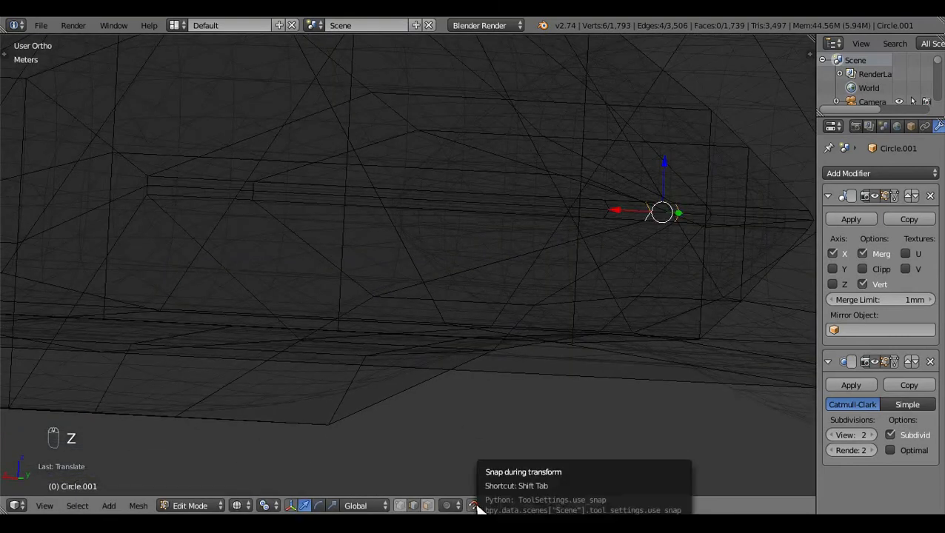
{"action": "left_click_drag", "start_coordinate": [618, 212], "coordinate": [592, 206]}
{"action": "key", "text": "z"}
{"action": "key", "text": "z"}
{"action": "key", "text": "z"}
{"action": "key", "text": "a"}
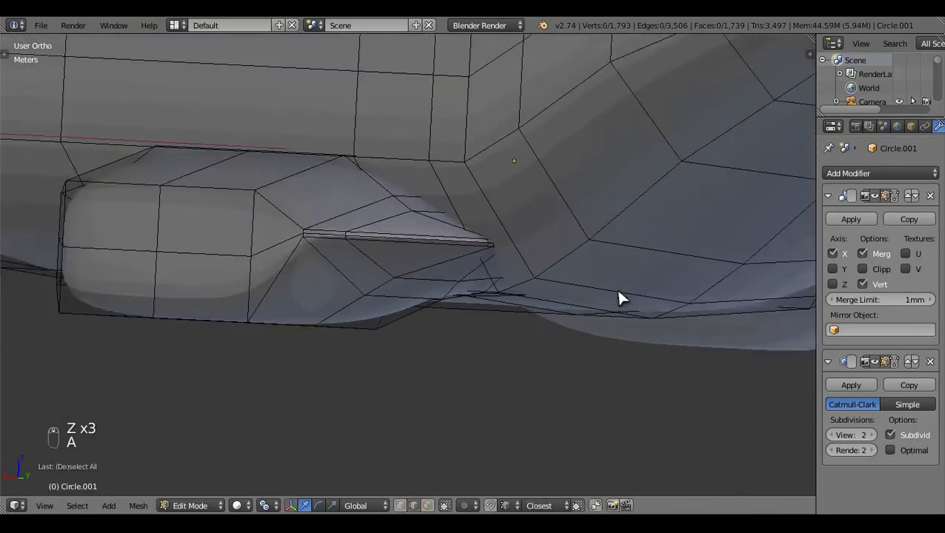
Step: Switch to vertex selection, select the four vertices above and below the pod's rear crease and move them along X
{"action": "middle_click_drag", "start_coordinate": [620, 297], "coordinate": [410, 491]}
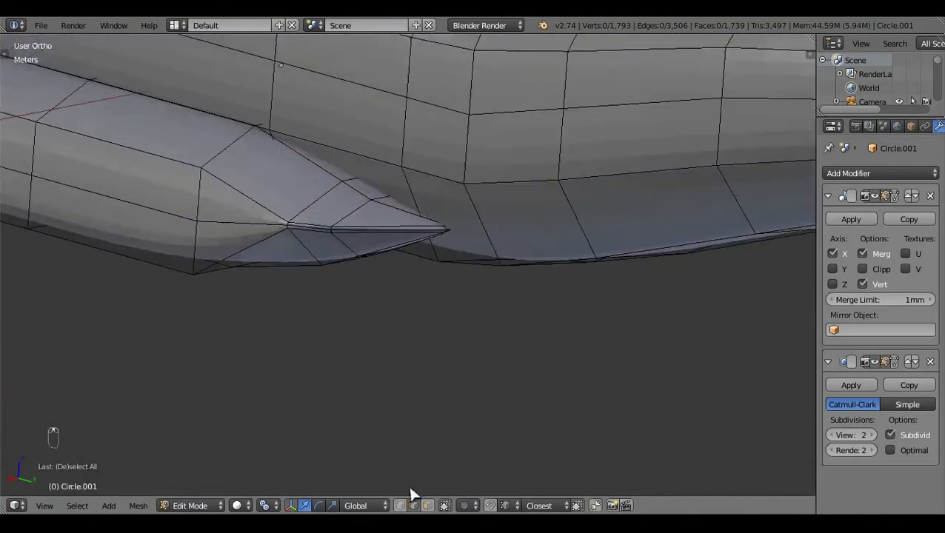
{"action": "middle_click_drag", "start_coordinate": [359, 337], "coordinate": [357, 290]}
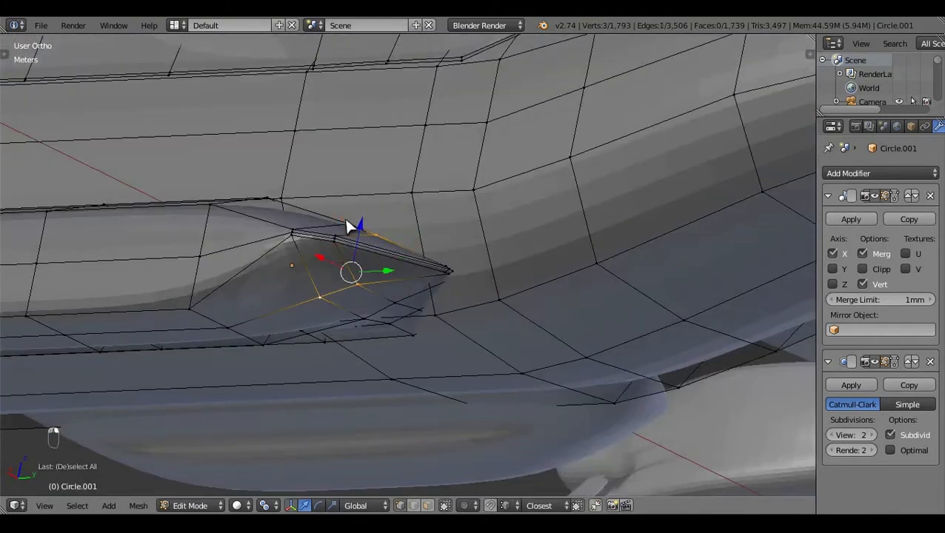
{"action": "middle_click_drag", "start_coordinate": [398, 226], "coordinate": [321, 232]}
{"action": "key", "text": "g"}
{"action": "key", "text": "x"}
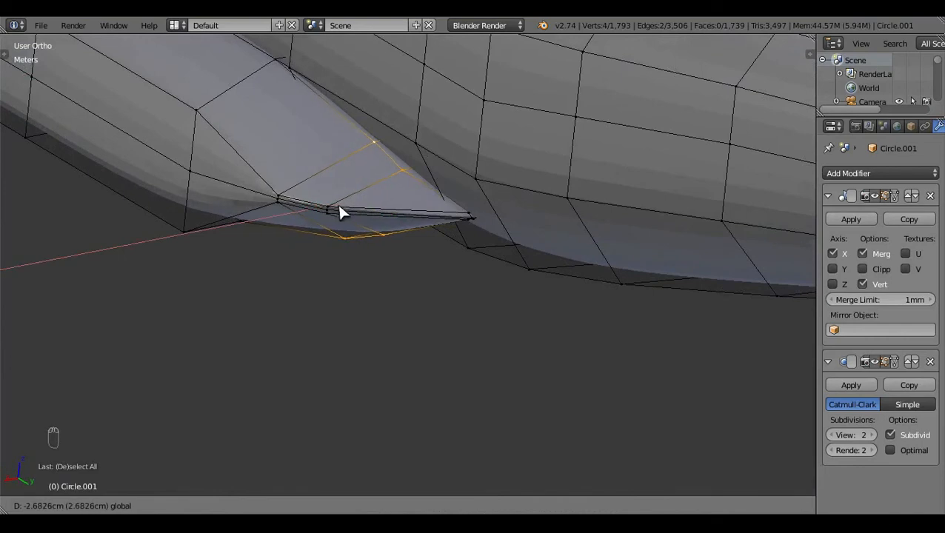
{"action": "left_click", "coordinate": [338, 212]}
Step: Nudge the same four vertices slightly along X, deselect them and preview the pod's tail in Object Mode
{"action": "key", "text": "z"}
{"action": "key", "text": "z"}
{"action": "left_click_drag", "start_coordinate": [361, 209], "coordinate": [370, 207]}
{"action": "key", "text": "a"}
{"action": "scroll", "coordinate": [423, 296], "scroll_direction": "down", "scroll_amount": 3}
{"action": "key", "text": "Tab"}
{"action": "middle_click_drag", "start_coordinate": [426, 311], "coordinate": [440, 235]}
Step: Add one lengthwise edge loop around the lower pod, running just above and below its rear crease
{"action": "key", "text": "Tab"}
{"action": "key", "text": "ctrl+r"}
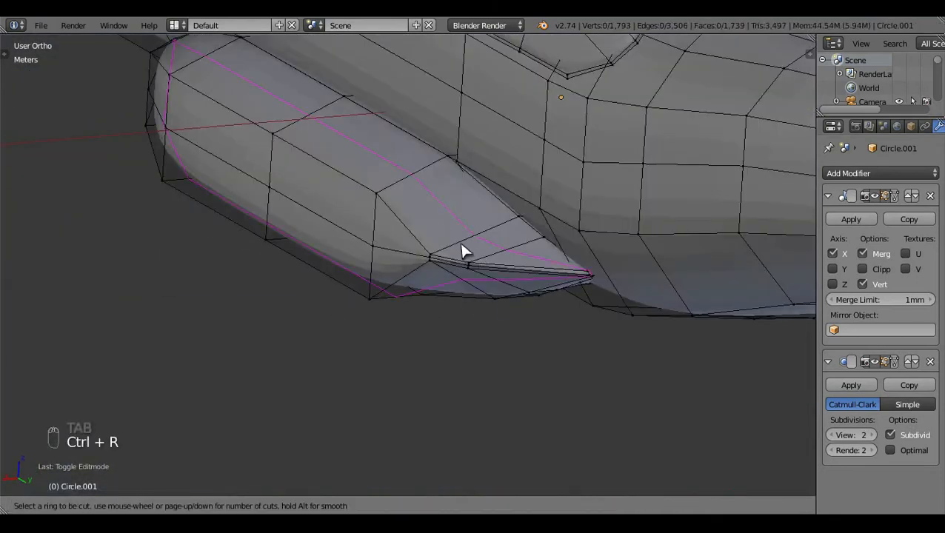
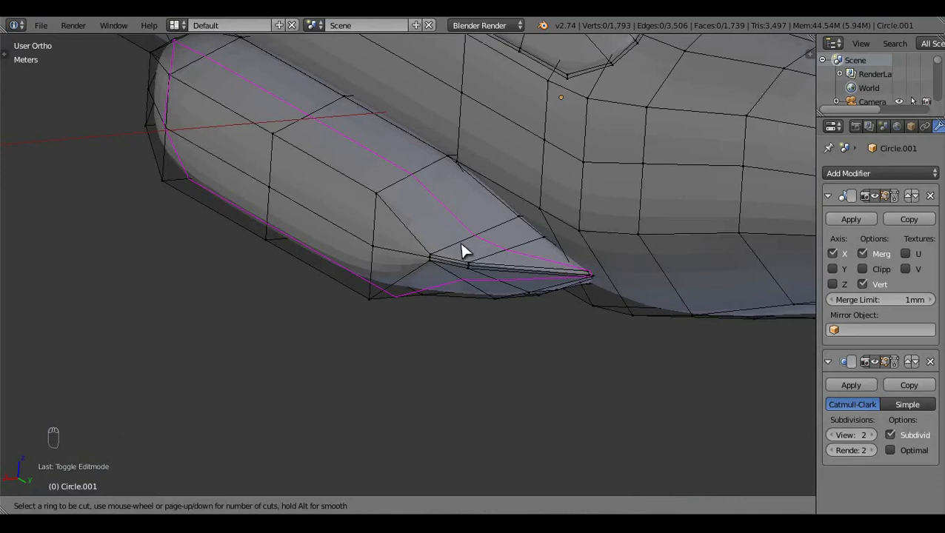
{"action": "left_click", "coordinate": [461, 251]}
Step: Select the new loop's four vertices beside the rear crease, edge-slide them toward the crease and preview the pod in Object Mode
{"action": "right_click", "coordinate": [478, 244]}
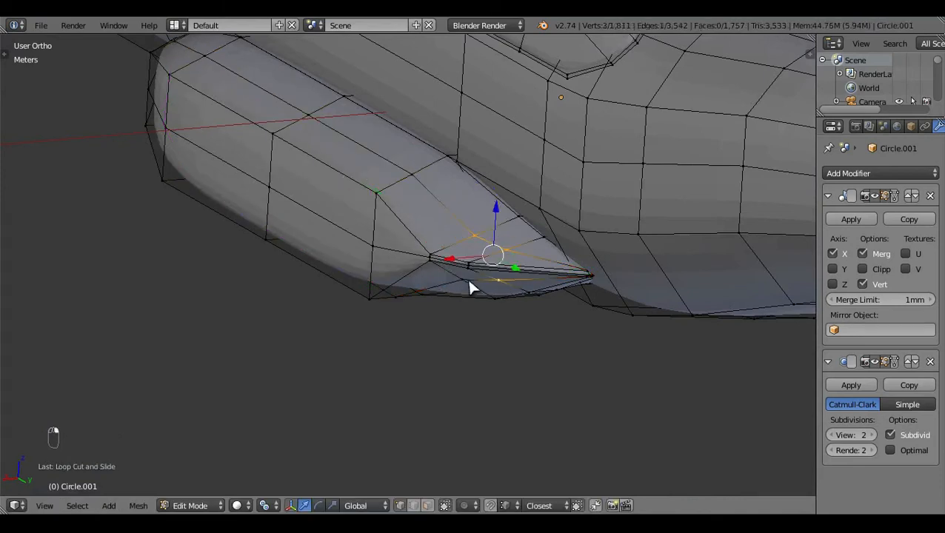
{"action": "key", "text": "g"}
{"action": "key", "text": "g"}
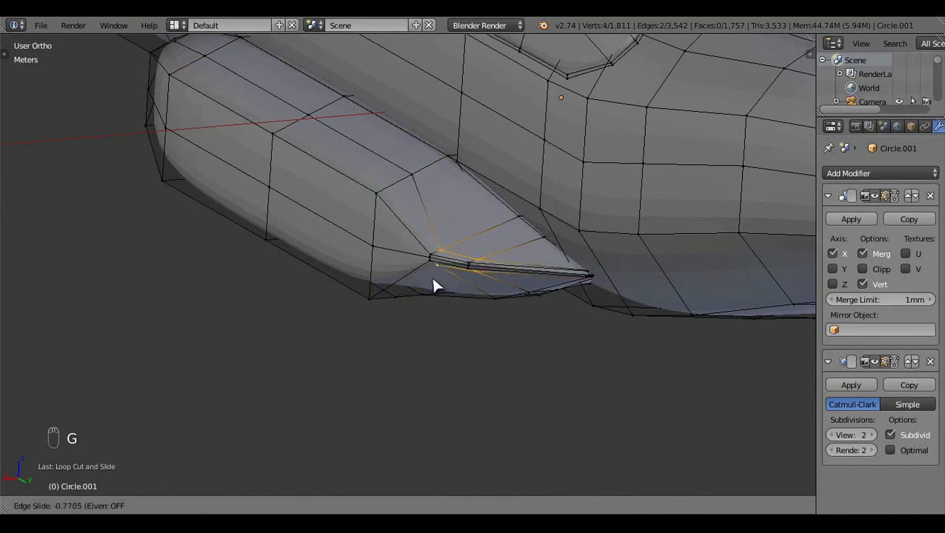
{"action": "left_click", "coordinate": [497, 289]}
{"action": "key", "text": "a"}
{"action": "key", "text": "Tab"}
{"action": "scroll", "coordinate": [343, 300], "scroll_direction": "down", "scroll_amount": 5}
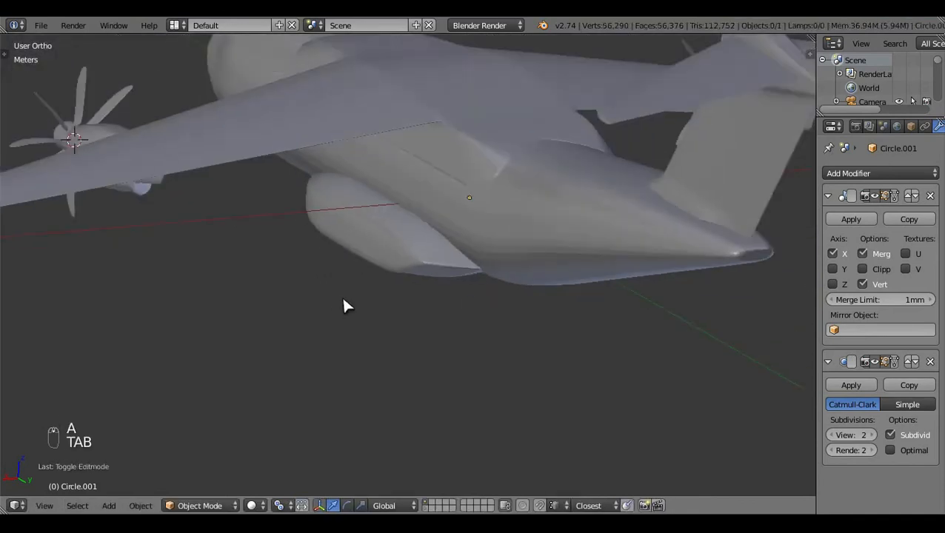
{"action": "middle_click_drag", "start_coordinate": [343, 306], "coordinate": [375, 341]}
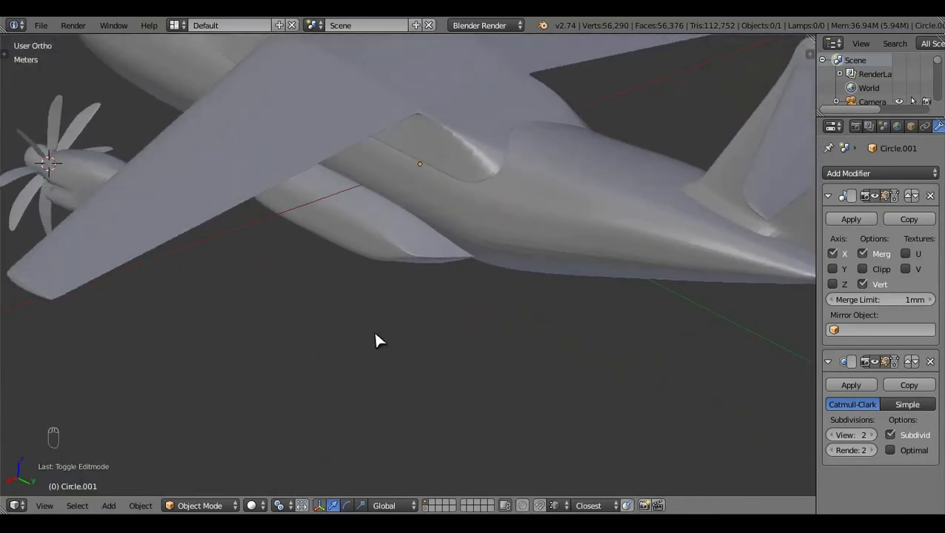
Step: Return to mesh editing and undo the last edge slide beside the rear crease
{"action": "scroll", "coordinate": [379, 340], "scroll_direction": "up", "scroll_amount": 5}
{"action": "key", "text": "Tab"}
{"action": "key", "text": "ctrl+z"}
{"action": "key", "text": "ctrl+z"}
{"action": "key", "text": "ctrl+z"}
{"action": "key", "text": "ctrl+z"}
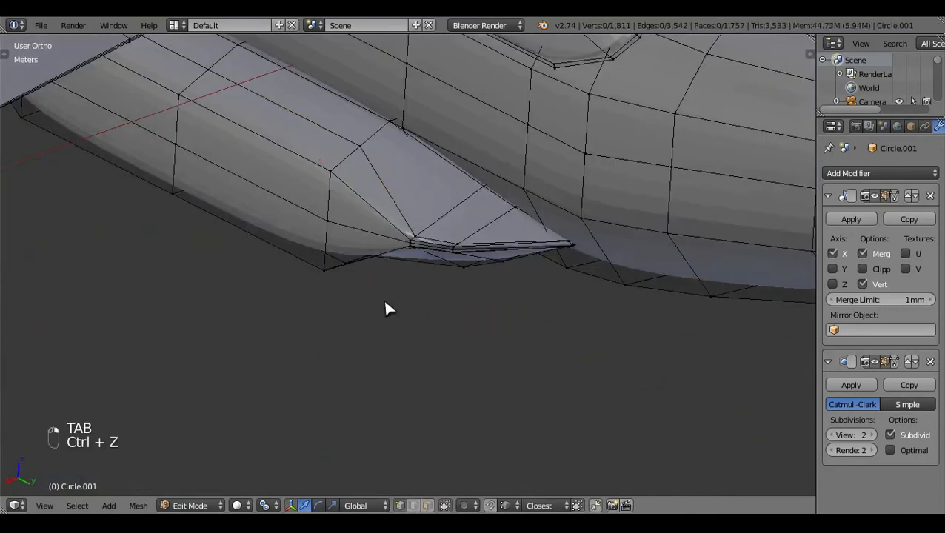
Step: Extend the selection to six loop vertices ahead of the rear tip, edge-slide them toward the pod's outer edge and preview the result
{"action": "key", "text": "z"}
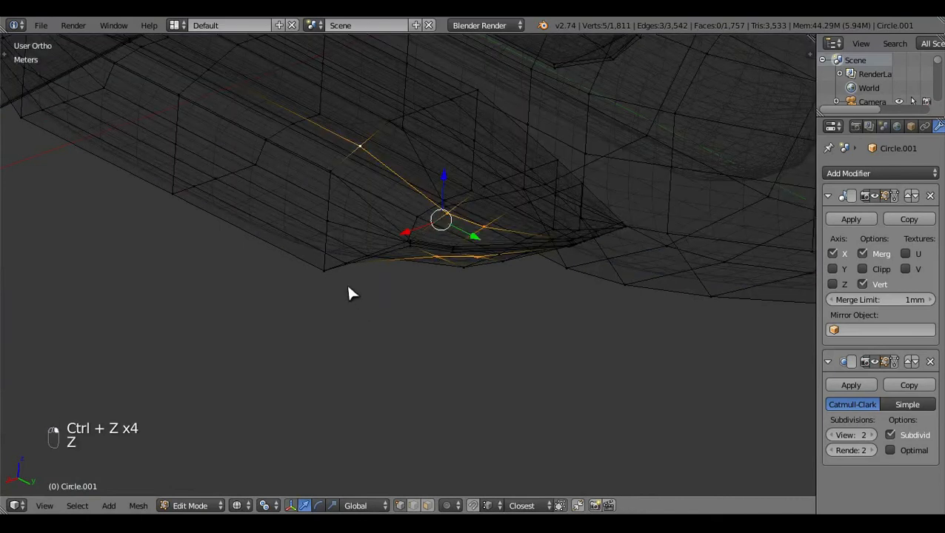
{"action": "right_click", "coordinate": [349, 280], "text": "shift"}
{"action": "key", "text": "z"}
{"action": "key", "text": "g"}
{"action": "key", "text": "g"}
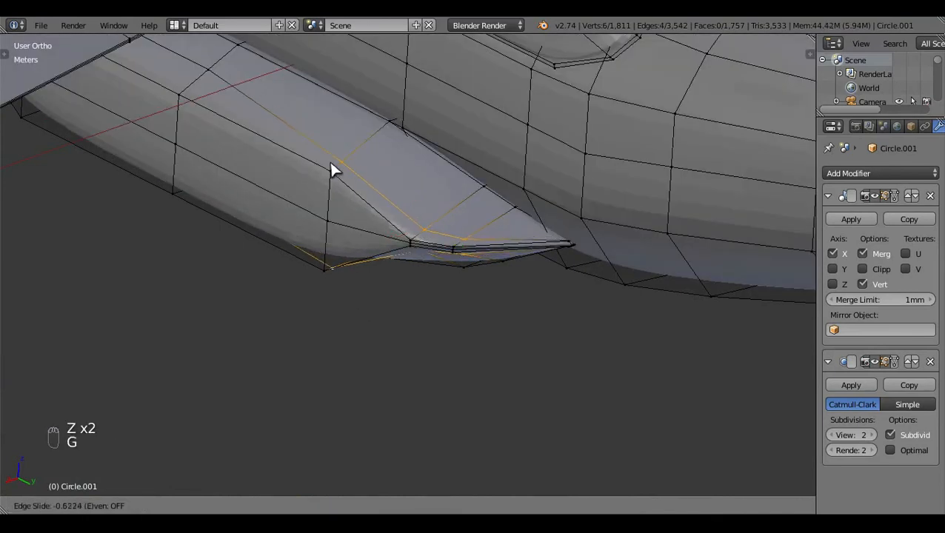
{"action": "left_click", "coordinate": [322, 164]}
{"action": "key", "text": "a"}
{"action": "scroll", "coordinate": [454, 280], "scroll_direction": "down", "scroll_amount": 6}
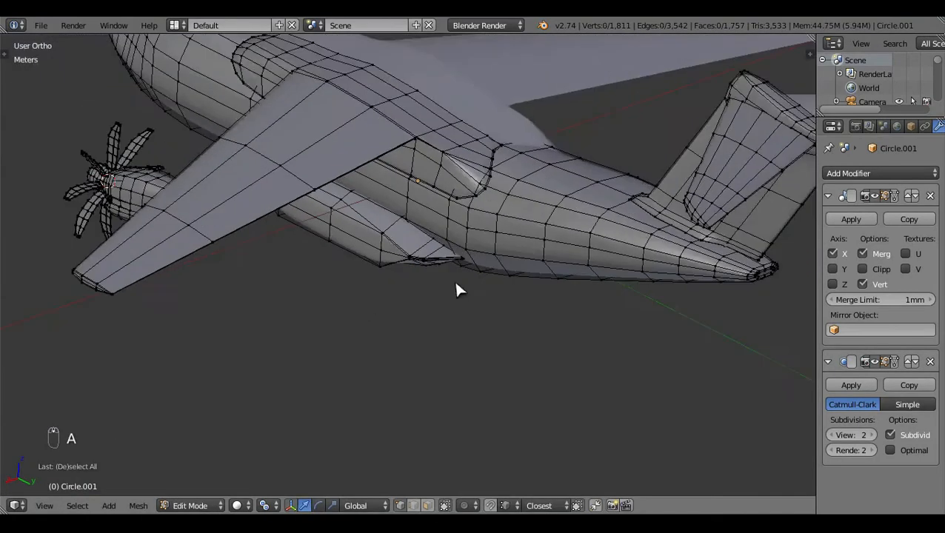
{"action": "key", "text": "Tab"}
{"action": "middle_click_drag", "start_coordinate": [336, 300], "coordinate": [479, 371]}
{"action": "scroll", "coordinate": [420, 297], "scroll_direction": "up", "scroll_amount": 4}
Step: Select the loop's upper and lower vertices near the pod's front tip, slide them outward along their edges and preview the pod
{"action": "key", "text": "Tab"}
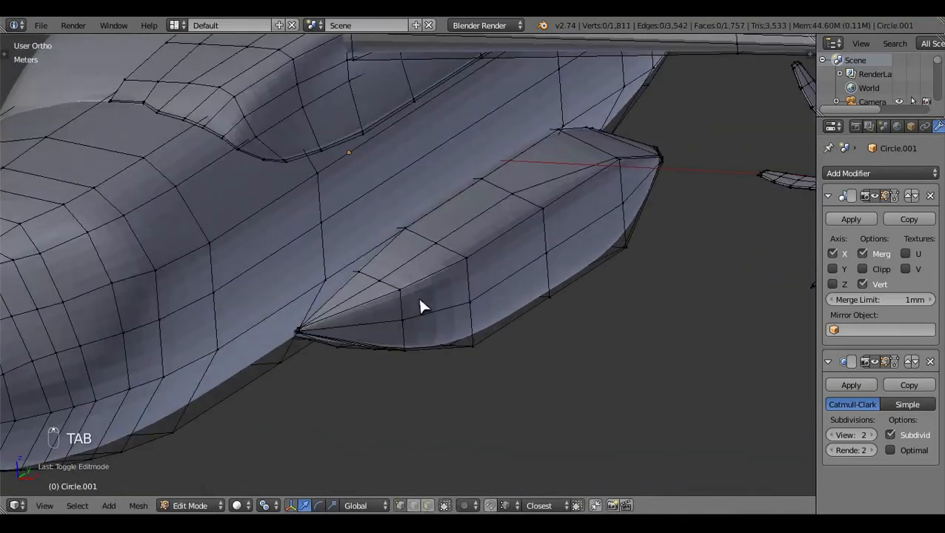
{"action": "right_click", "coordinate": [383, 284]}
{"action": "middle_click_drag", "start_coordinate": [383, 284], "coordinate": [388, 188]}
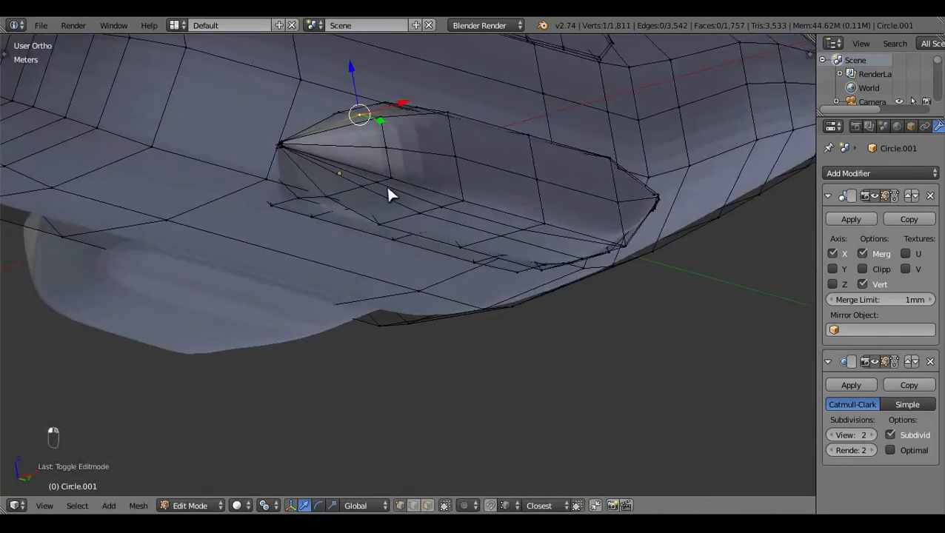
{"action": "middle_click_drag", "start_coordinate": [471, 332], "coordinate": [502, 314]}
{"action": "key", "text": "g"}
{"action": "key", "text": "g"}
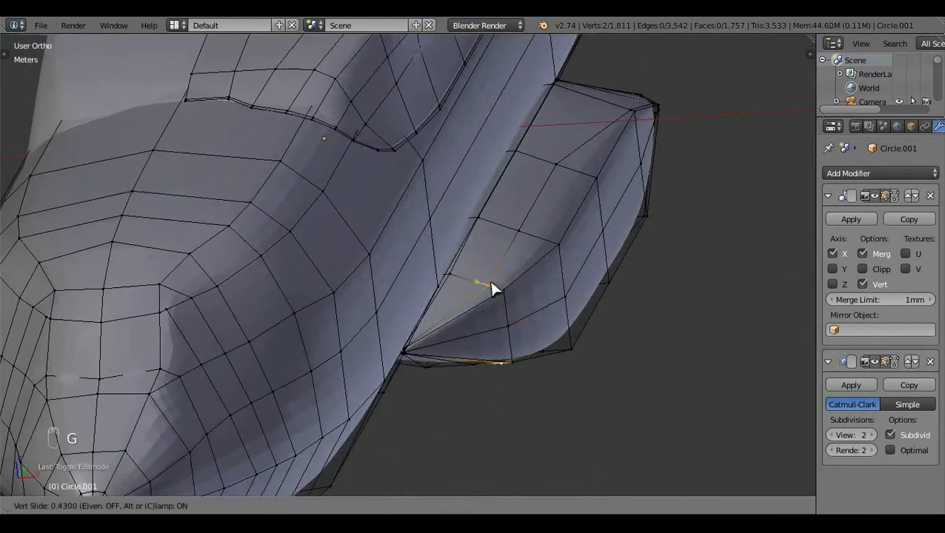
{"action": "left_click", "coordinate": [498, 287]}
{"action": "key", "text": "a"}
{"action": "key", "text": "Tab"}
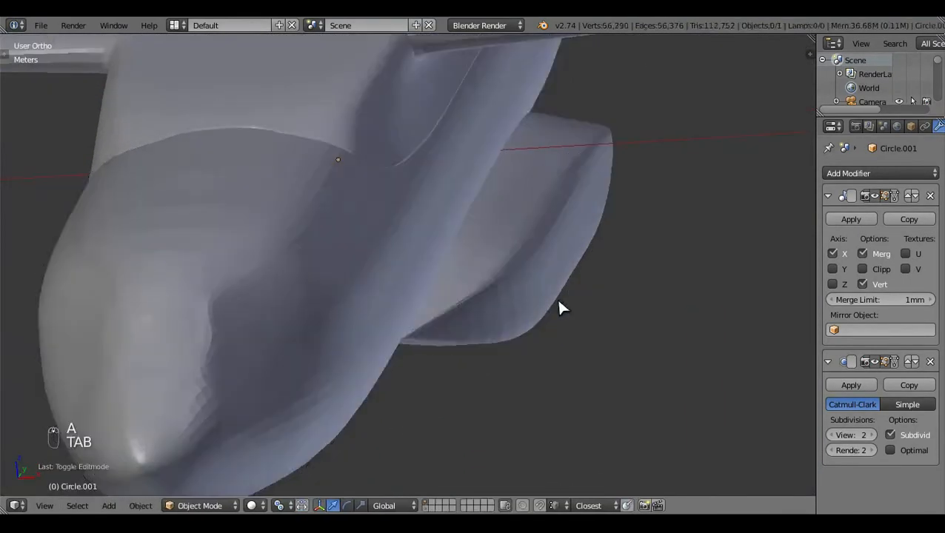
{"action": "middle_click_drag", "start_coordinate": [560, 308], "coordinate": [440, 304]}
{"action": "scroll", "coordinate": [422, 316], "scroll_direction": "up", "scroll_amount": 8}
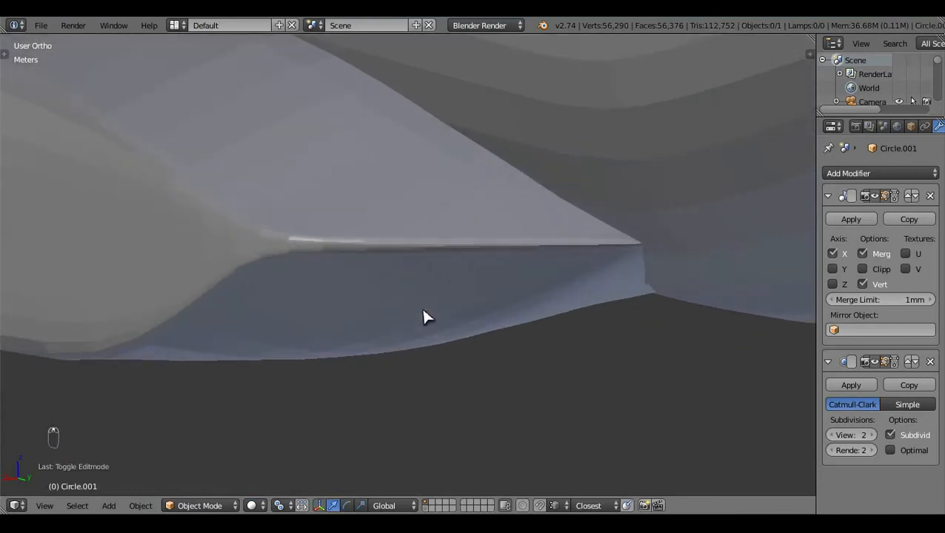
Step: In wireframe side view, box-select the vertex rows above and below the centre line of the pod's rear crease
{"action": "key", "text": "Tab"}
{"action": "key", "text": "KP_3"}
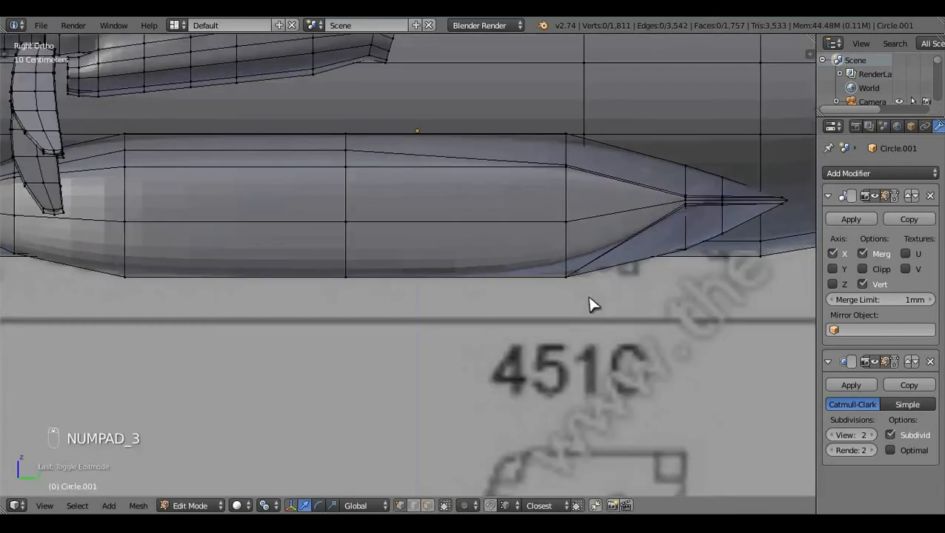
{"action": "middle_click_drag", "start_coordinate": [604, 294], "coordinate": [378, 329], "text": "shift"}
{"action": "scroll", "coordinate": [474, 291], "scroll_direction": "up", "scroll_amount": 5}
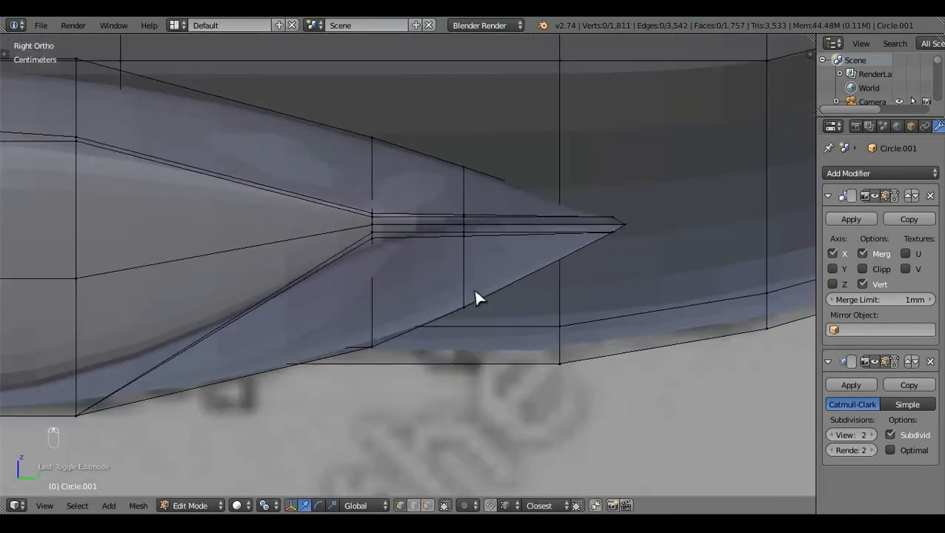
{"action": "key", "text": "z"}
{"action": "key", "text": "z"}
{"action": "key", "text": "z"}
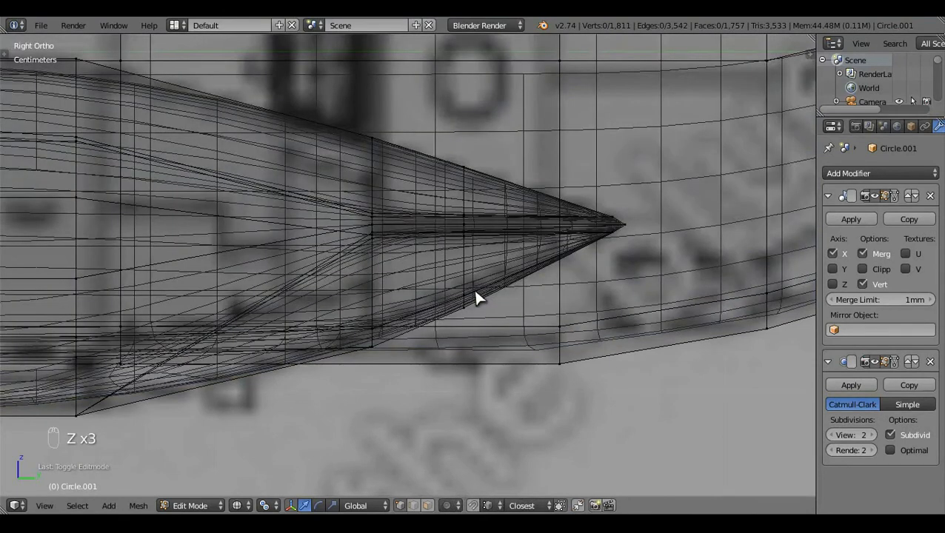
{"action": "key", "text": "b"}
{"action": "left_click_drag", "start_coordinate": [365, 227], "coordinate": [619, 247]}
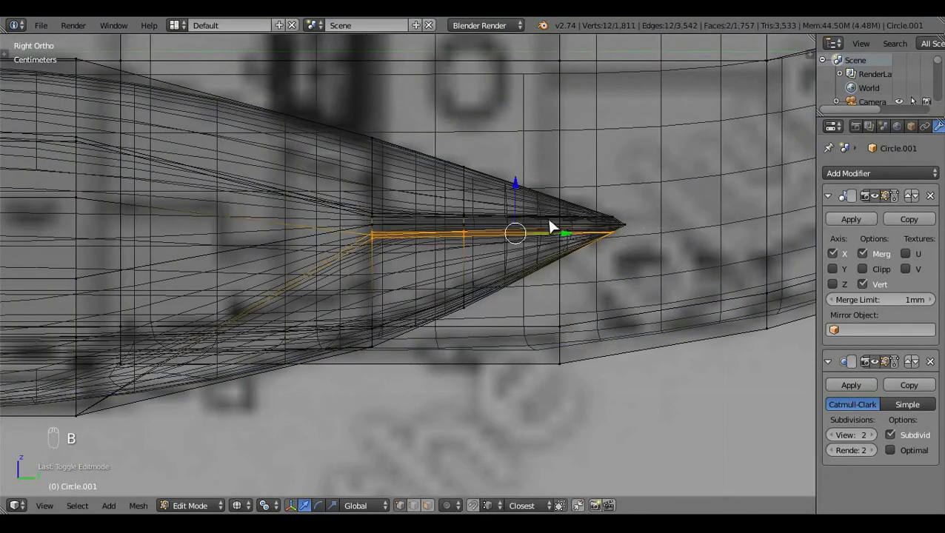
{"action": "left_click_drag", "start_coordinate": [442, 205], "coordinate": [625, 224]}
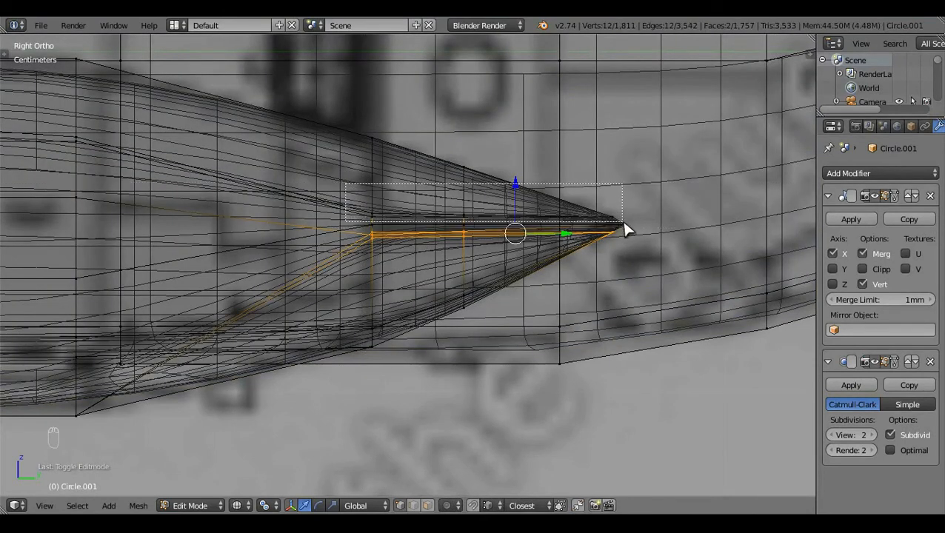
{"action": "key", "text": "z"}
{"action": "mouse_move", "coordinate": [422, 303]}
{"action": "middle_mouse_down"}
{"action": "mouse_move", "coordinate": [386, 296]}
{"action": "mouse_move", "coordinate": [532, 381]}
{"action": "mouse_move", "coordinate": [519, 353]}
{"action": "mouse_move", "coordinate": [450, 380]}
{"action": "mouse_move", "coordinate": [435, 281]}
{"action": "mouse_move", "coordinate": [528, 302]}
{"action": "mouse_move", "coordinate": [571, 349]}
{"action": "mouse_move", "coordinate": [540, 347]}
{"action": "mouse_move", "coordinate": [444, 260]}
{"action": "middle_mouse_up"}
{"action": "key", "text": "z"}
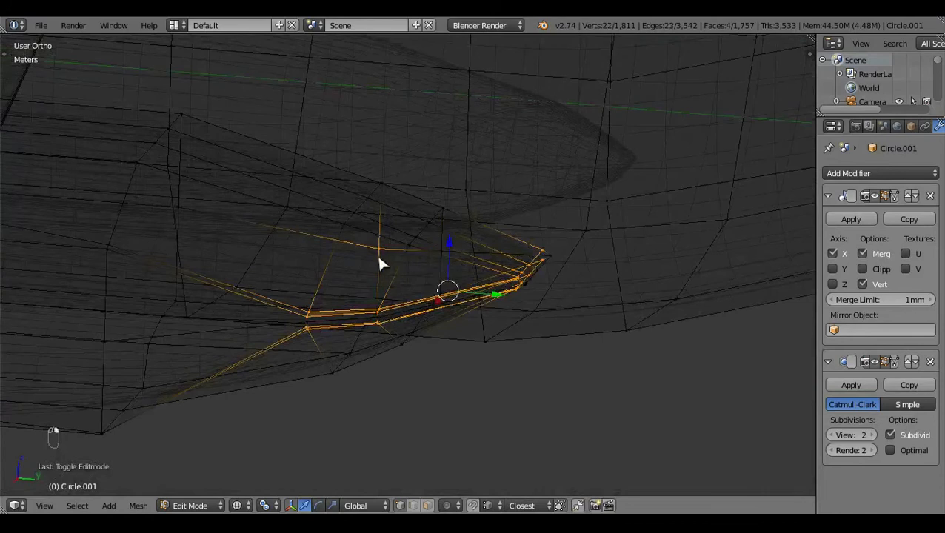
{"action": "middle_click_drag", "start_coordinate": [379, 263], "coordinate": [443, 336]}
{"action": "key", "text": "KP_3"}
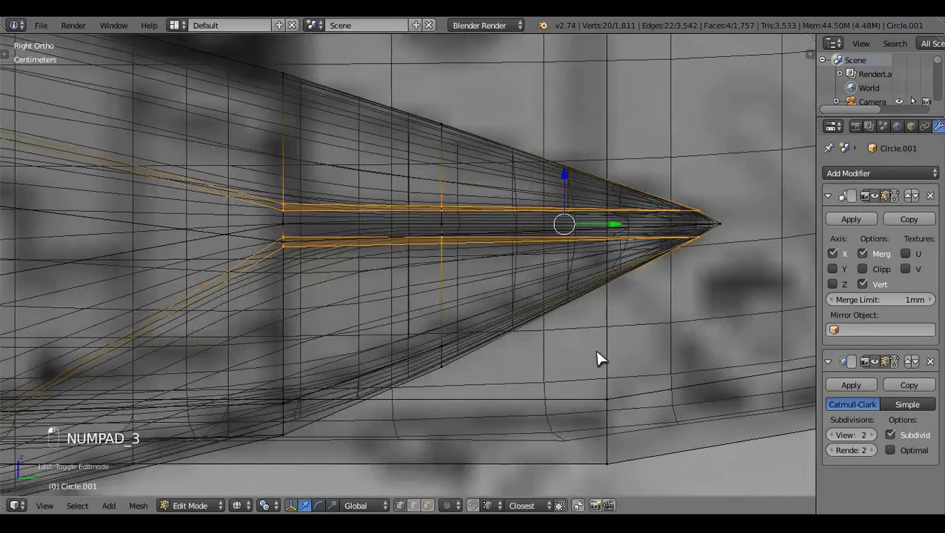
Step: Try to scale all the selected crease rows together along Z, then undo the scaling
{"action": "key", "text": "s"}
{"action": "key", "text": "z"}
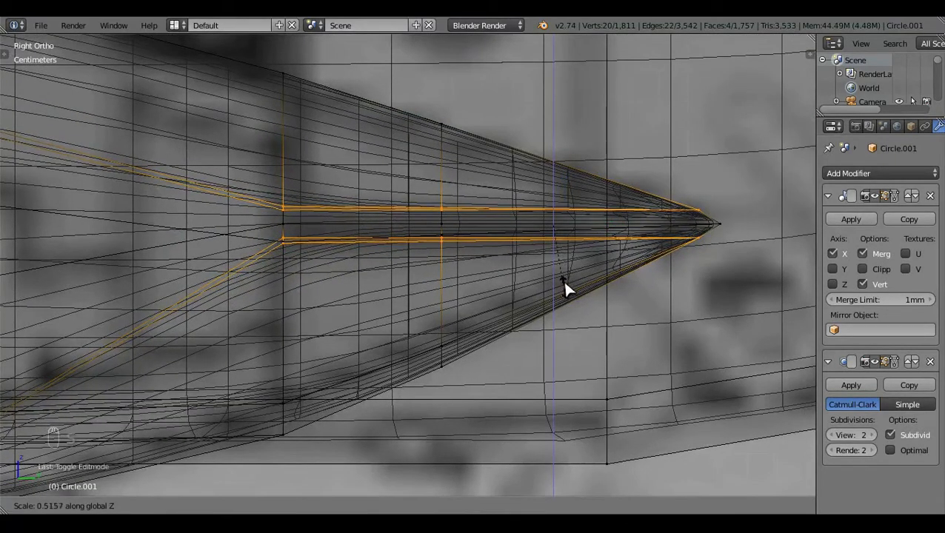
{"action": "left_click", "coordinate": [563, 262]}
{"action": "key", "text": "ctrl+z"}
Step: Deselect the outer crease vertices, leaving only the rows directly above and below the crease's centre line selected
{"action": "key", "text": "z"}
{"action": "scroll", "coordinate": [361, 273], "scroll_direction": "down", "scroll_amount": 2}
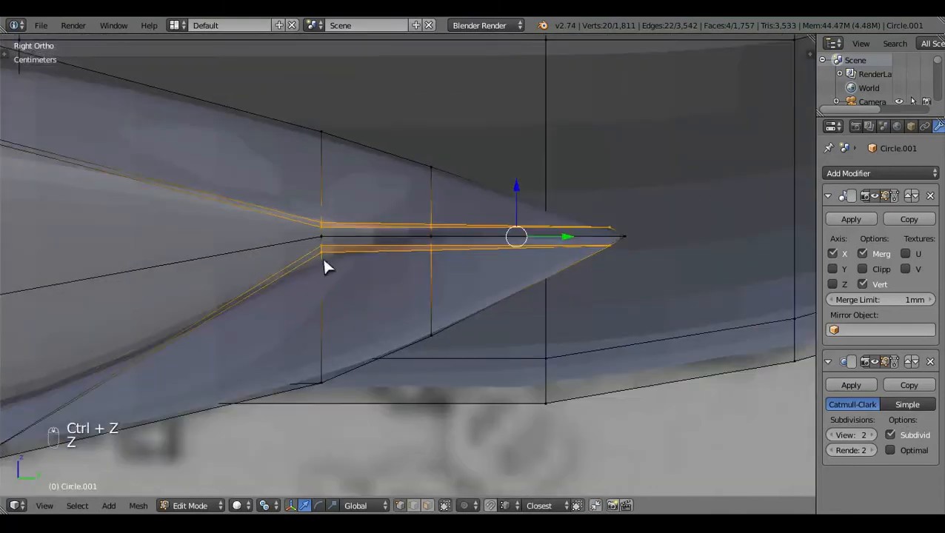
{"action": "key", "text": "ctrl+z"}
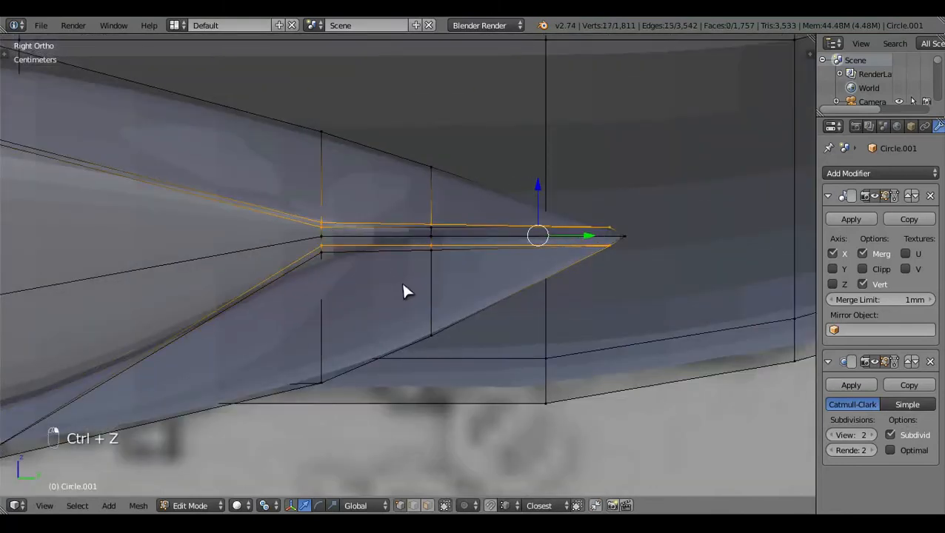
{"action": "middle_click_drag", "start_coordinate": [401, 281], "coordinate": [364, 299]}
{"action": "key", "text": "ctrl+z"}
{"action": "key", "text": "z"}
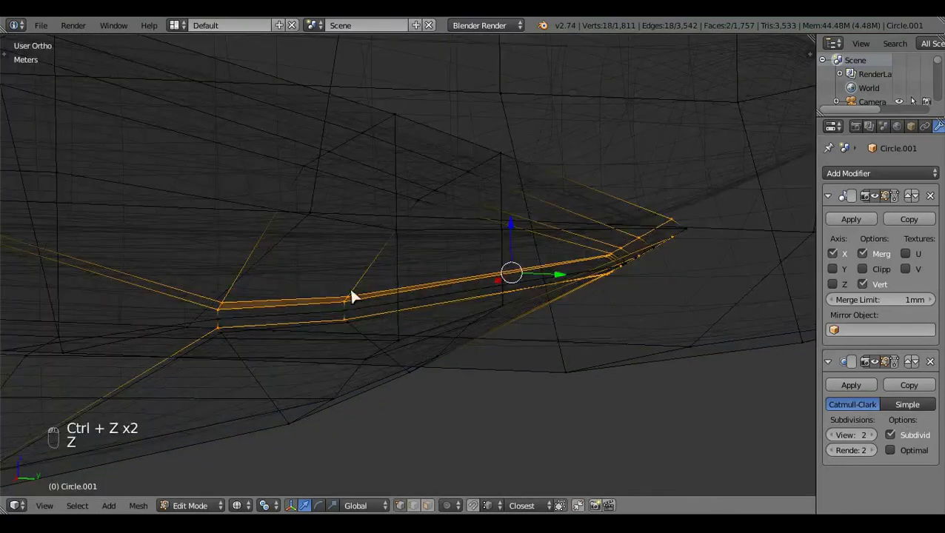
{"action": "key", "text": "z"}
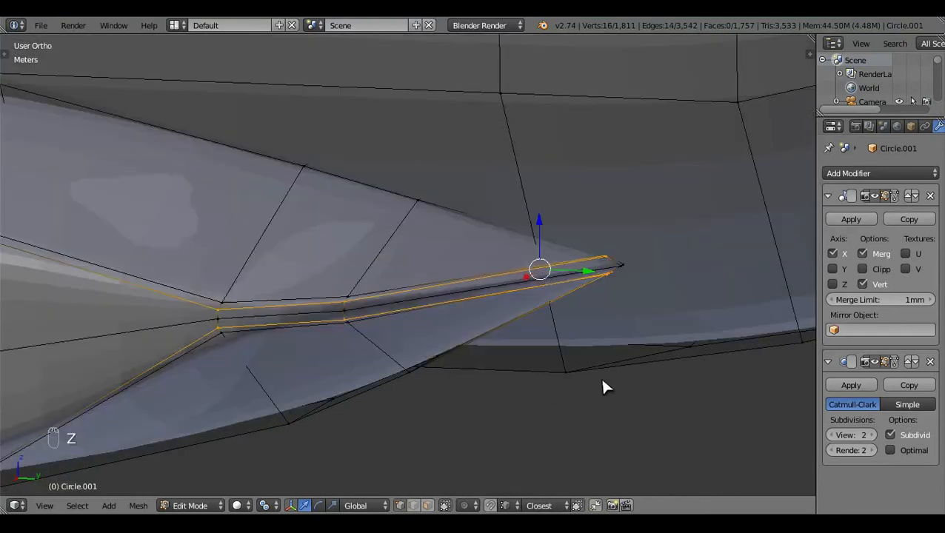
Step: Try to scale the two inner crease rows along Z in side view around the median point
{"action": "key", "text": "KP_3"}
{"action": "key", "text": "z"}
{"action": "key", "text": "s"}
{"action": "key", "text": "z"}
{"action": "left_click", "coordinate": [625, 423]}
{"action": "key", "text": "s"}
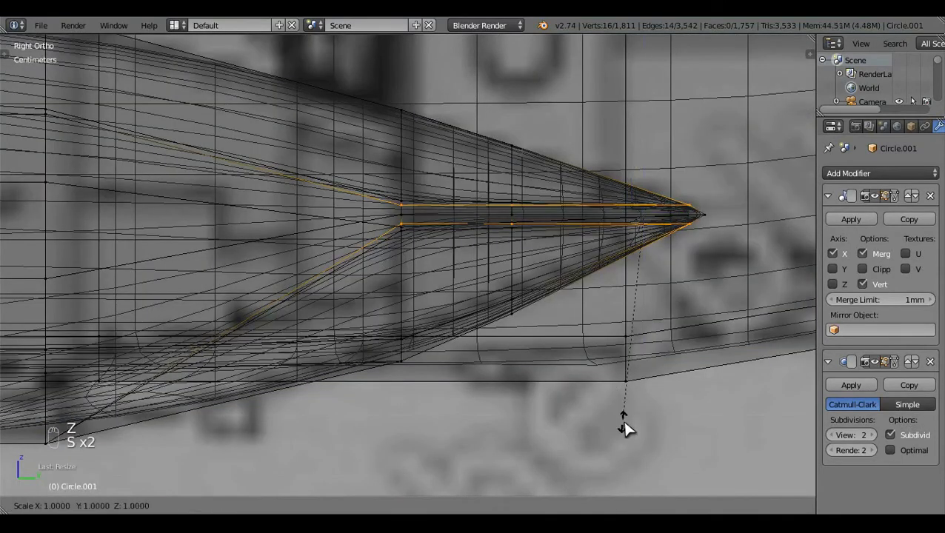
{"action": "key", "text": "z"}
{"action": "left_click", "coordinate": [646, 271]}
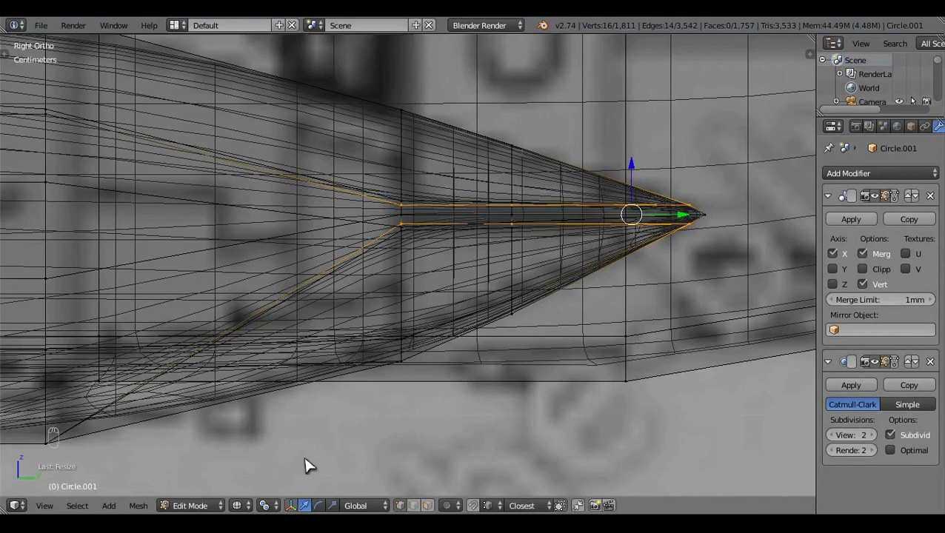
Step: Set the pivot to Bounding Box Center, scale the two inner crease rows closer together along Z and preview the pod's tail
{"action": "left_click", "coordinate": [268, 506]}
{"action": "left_click", "coordinate": [285, 489]}
{"action": "key", "text": "s"}
{"action": "key", "text": "z"}
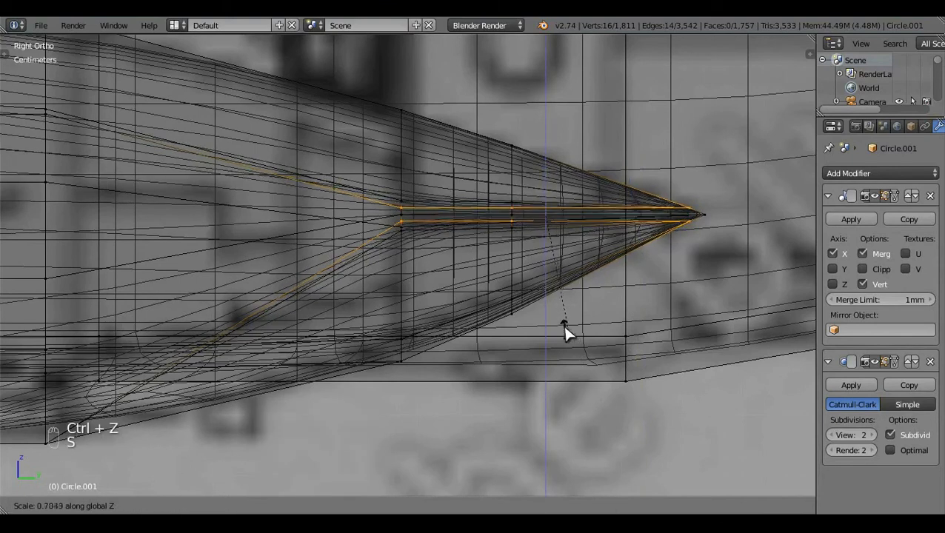
{"action": "left_click", "coordinate": [556, 291]}
{"action": "key", "text": "a"}
{"action": "key", "text": "z"}
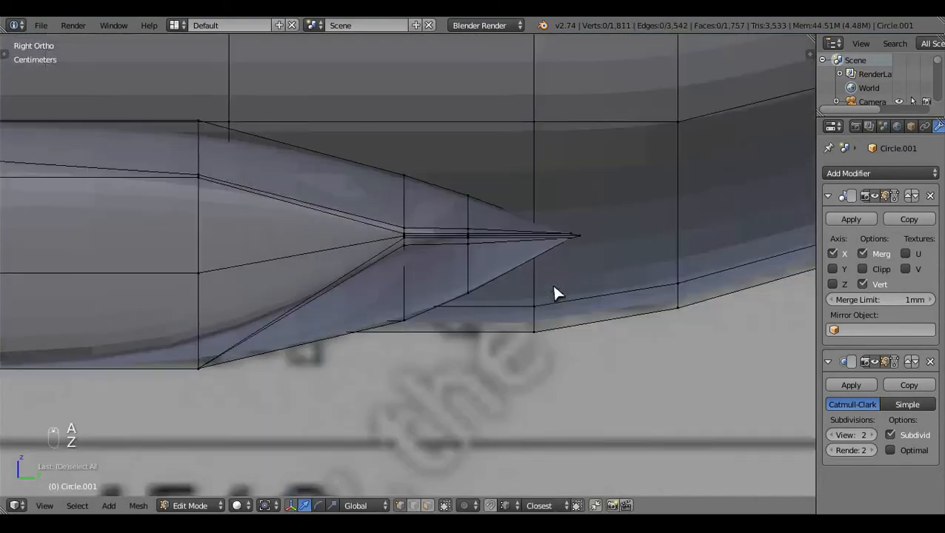
{"action": "key", "text": "Tab"}
{"action": "middle_click_drag", "start_coordinate": [438, 289], "coordinate": [343, 289]}
{"action": "middle_click_drag", "start_coordinate": [297, 329], "coordinate": [406, 228]}
Step: Select the four outer vertices above and below the rear crease, scale them closer together along Z and preview the smoothed result
{"action": "key", "text": "Tab"}
{"action": "right_click", "coordinate": [406, 228]}
{"action": "right_click", "coordinate": [407, 251], "text": "shift"}
{"action": "right_click", "coordinate": [545, 230], "text": "shift"}
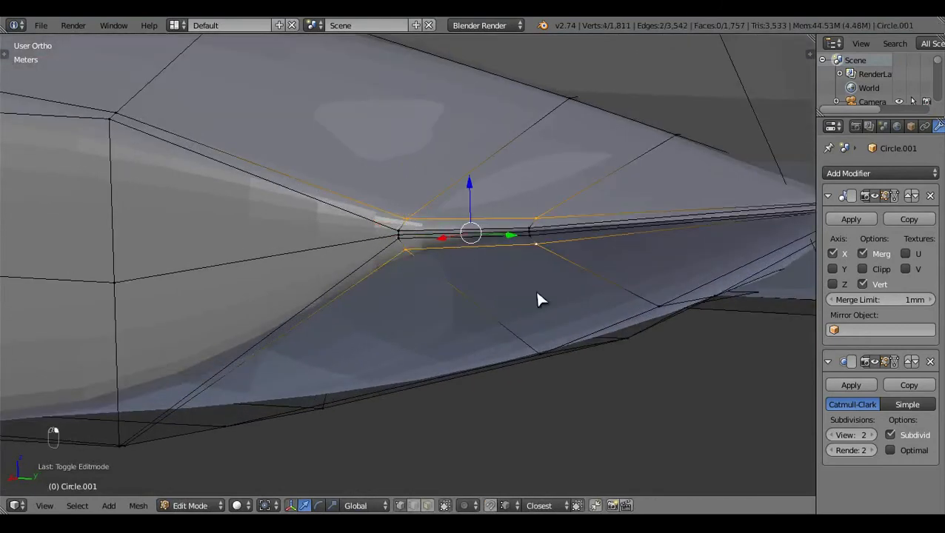
{"action": "key", "text": "KP_3"}
{"action": "middle_click_drag", "start_coordinate": [690, 373], "coordinate": [538, 382], "text": "shift"}
{"action": "key", "text": "s"}
{"action": "key", "text": "z"}
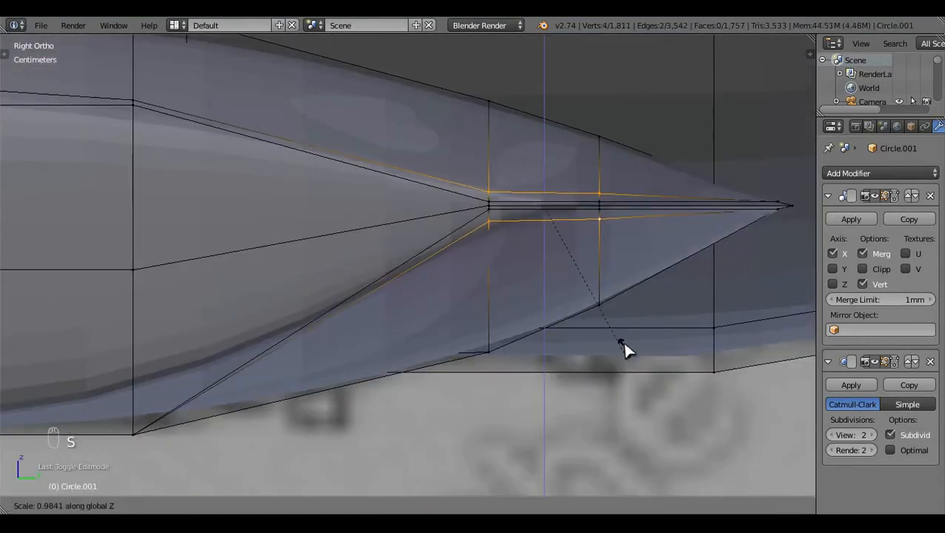
{"action": "left_click", "coordinate": [591, 290]}
{"action": "key", "text": "a"}
{"action": "key", "text": "Tab"}
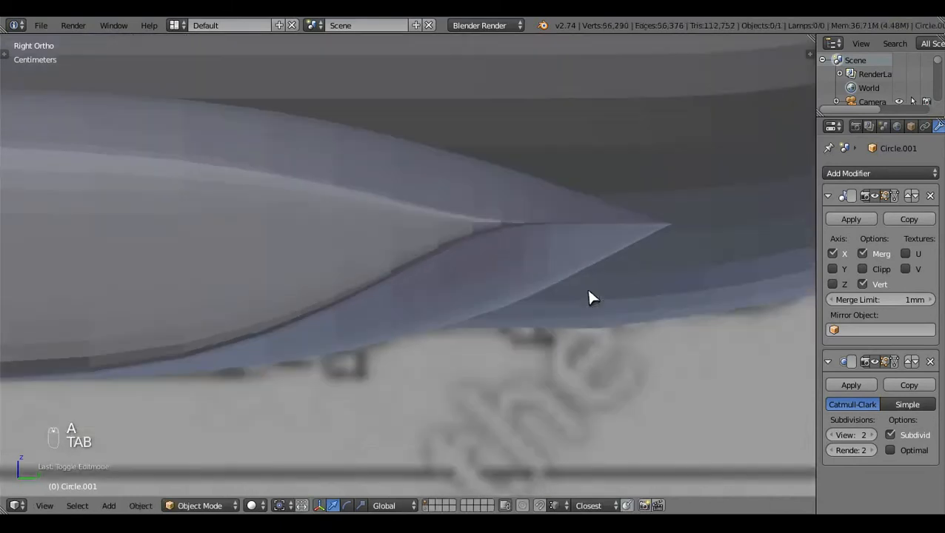
Step: Inspect the pod's tail, then view the whole aircraft from the side in wireframe against the blueprint
{"action": "middle_click_drag", "start_coordinate": [428, 289], "coordinate": [528, 348]}
{"action": "key", "text": "Tab"}
{"action": "key", "text": "Tab"}
{"action": "scroll", "coordinate": [407, 368], "scroll_direction": "down", "scroll_amount": 5}
{"action": "key", "text": "KP_3"}
{"action": "key", "text": "z"}
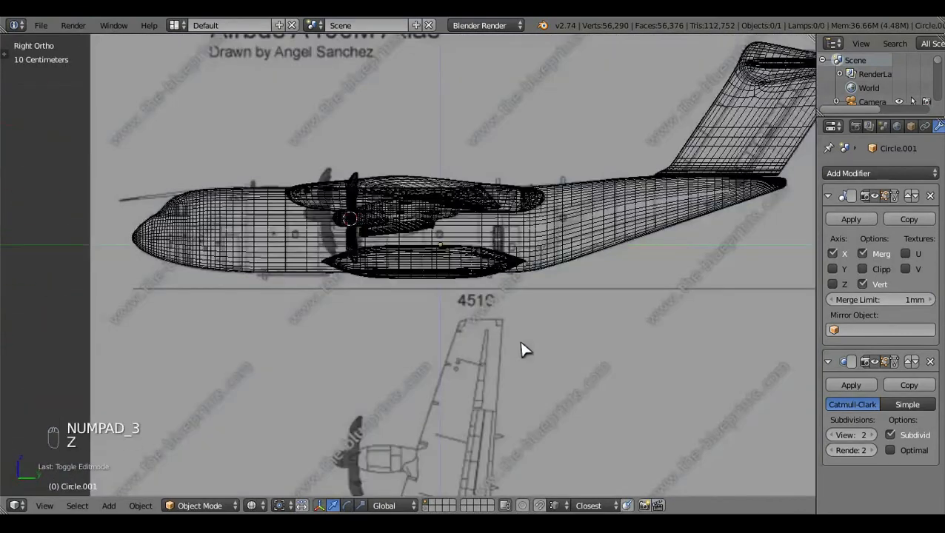
Step: Examine the whole aircraft from the side and in perspective, then enter mesh editing near the engine and clear the selection
{"action": "middle_click_drag", "start_coordinate": [450, 341], "coordinate": [483, 395], "text": "shift"}
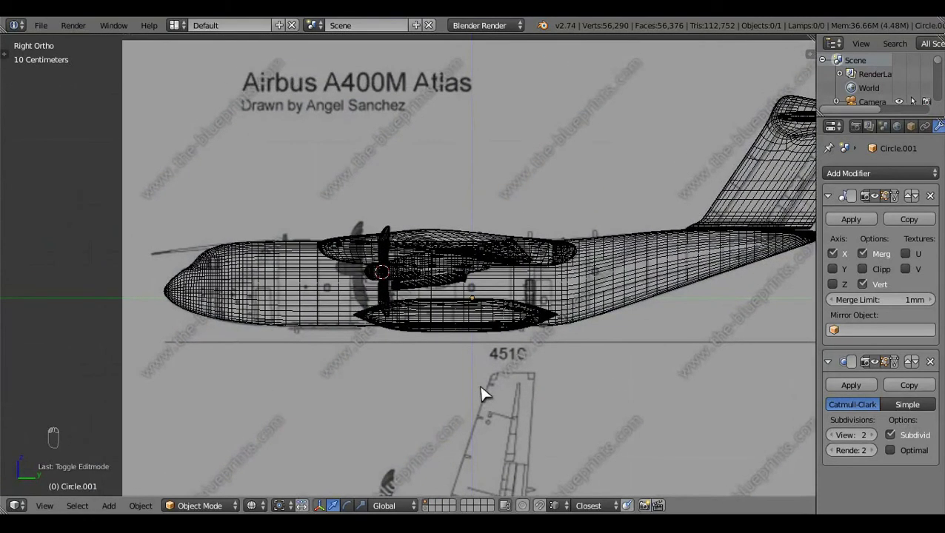
{"action": "scroll", "coordinate": [482, 395], "scroll_direction": "up", "scroll_amount": 2}
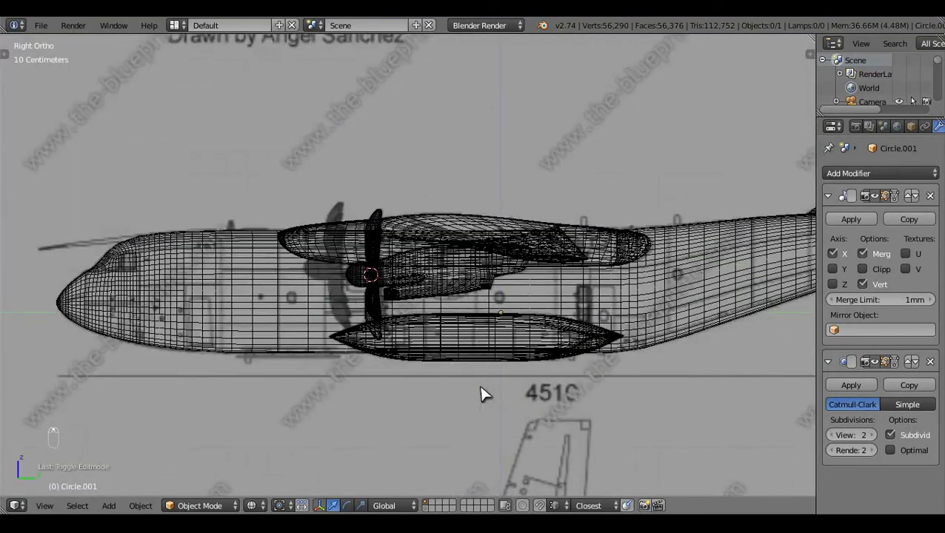
{"action": "key", "text": "z"}
{"action": "middle_click_drag", "start_coordinate": [481, 395], "coordinate": [431, 341]}
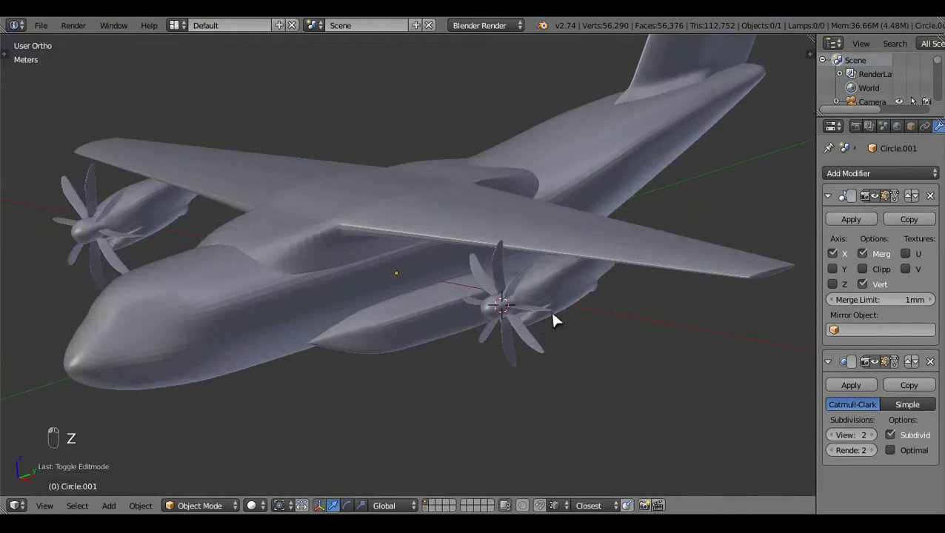
{"action": "key", "text": "Tab"}
{"action": "right_click", "coordinate": [574, 301], "text": "shift"}
{"action": "scroll", "coordinate": [551, 398], "scroll_direction": "up", "scroll_amount": 2}
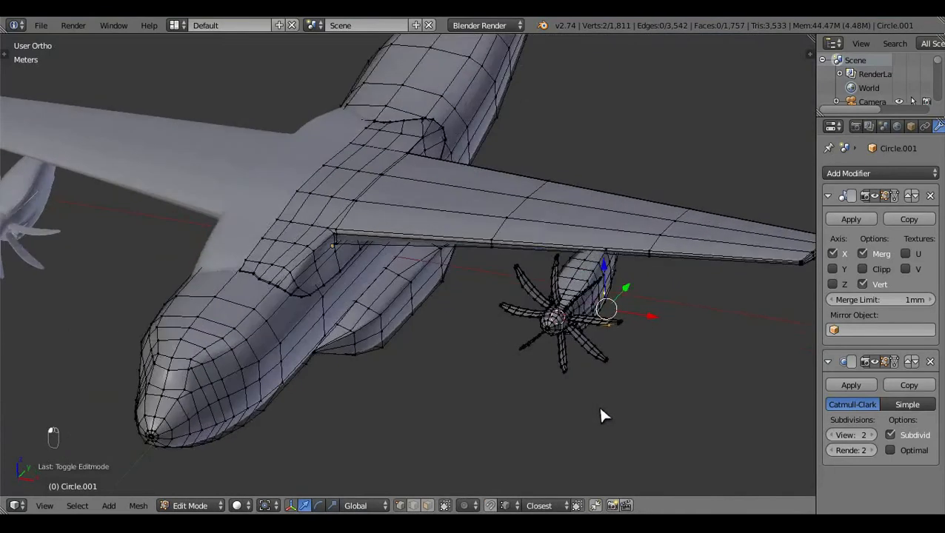
{"action": "key", "text": "z"}
{"action": "key", "text": "c"}
{"action": "right_click", "coordinate": [576, 340]}
{"action": "key", "text": "a"}
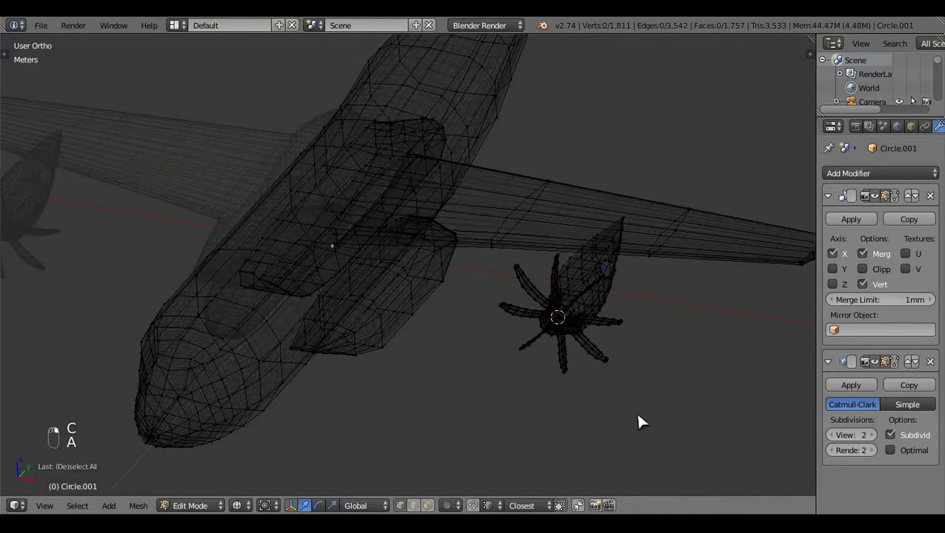
{"action": "key", "text": "z"}
Step: Merge the overlapping vertices at the upper end of the crease on the nacelle's outboard side, using At Last
{"action": "middle_click_drag", "start_coordinate": [635, 412], "coordinate": [510, 326]}
{"action": "scroll", "coordinate": [510, 333], "scroll_direction": "up", "scroll_amount": 8}
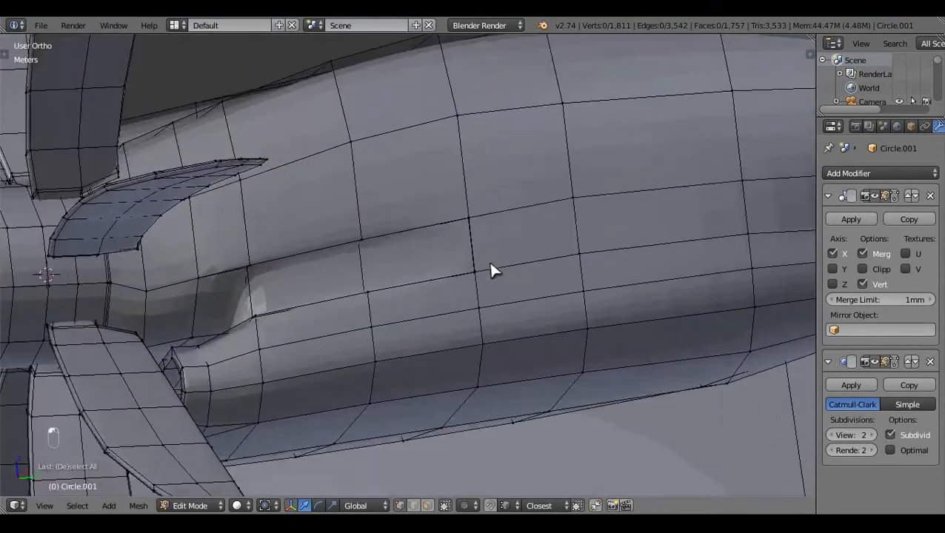
{"action": "key", "text": "z"}
{"action": "scroll", "coordinate": [492, 215], "scroll_direction": "up", "scroll_amount": 3}
{"action": "mouse_move", "coordinate": [493, 167]}
{"action": "middle_mouse_down"}
{"action": "mouse_move", "coordinate": [648, 170]}
{"action": "mouse_move", "coordinate": [428, 273]}
{"action": "middle_mouse_up"}
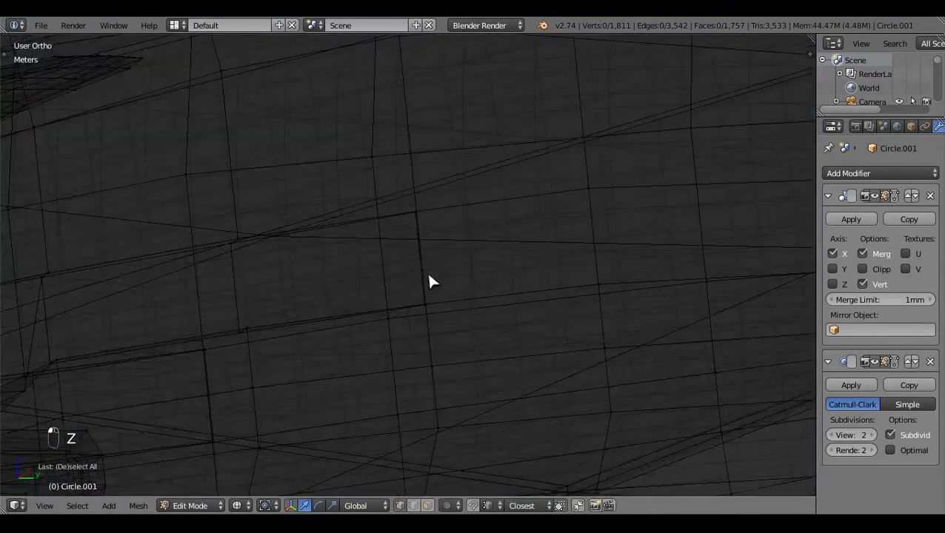
{"action": "scroll", "coordinate": [427, 245], "scroll_direction": "up", "scroll_amount": 5}
{"action": "right_click", "coordinate": [428, 133]}
{"action": "key", "text": "alt+m"}
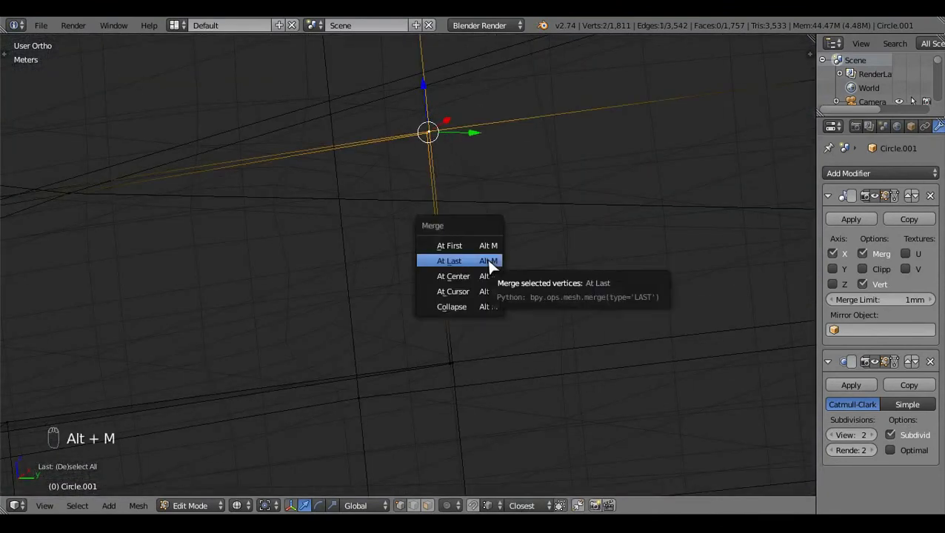
{"action": "left_click", "coordinate": [482, 259]}
Step: Merge the overlapping vertices directly below, at the lower end of the outboard nacelle crease, and clear the selection
{"action": "right_click", "coordinate": [451, 363], "text": "shift"}
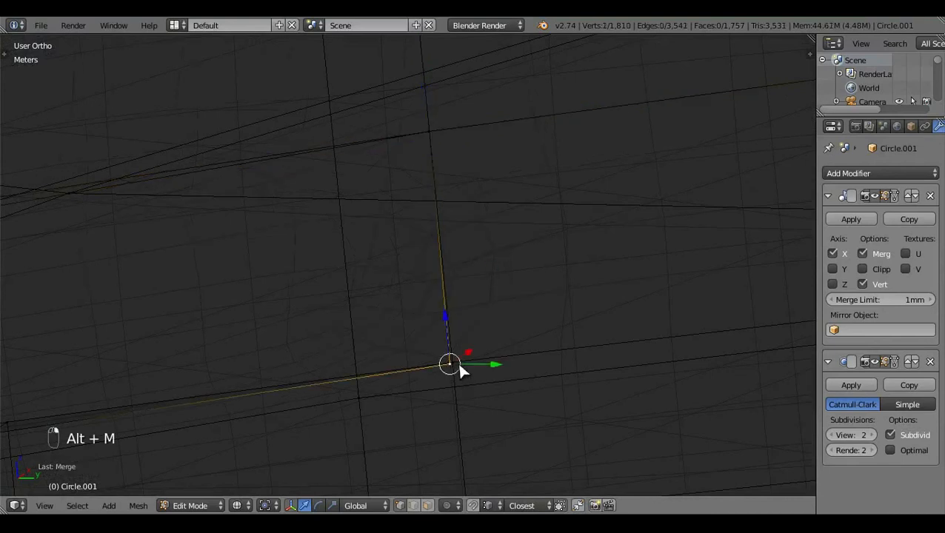
{"action": "key", "text": "alt+m"}
{"action": "left_click", "coordinate": [539, 330]}
{"action": "key", "text": "a"}
{"action": "key", "text": "z"}
{"action": "scroll", "coordinate": [538, 331], "scroll_direction": "down", "scroll_amount": 10}
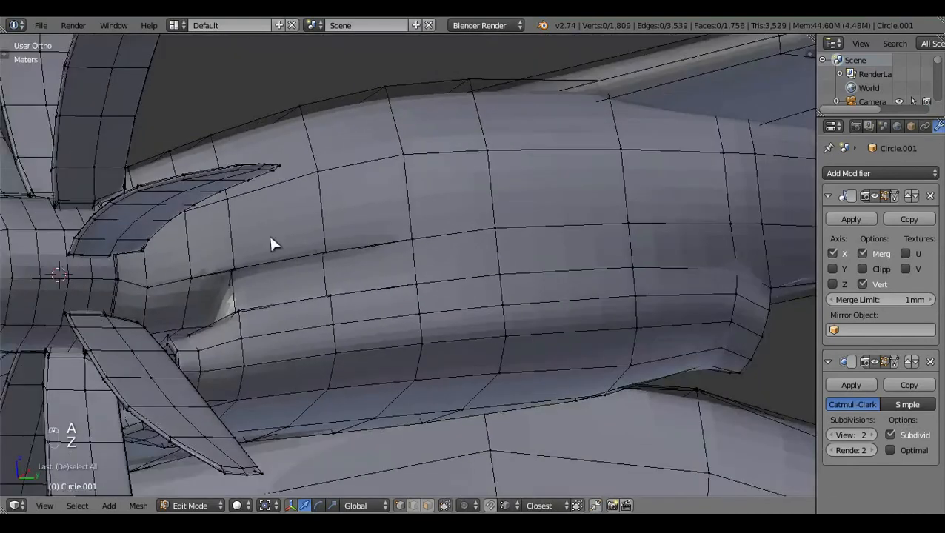
Step: Merge the matching upper pair of overlapping crease vertices on the nacelle's inboard side
{"action": "mouse_move", "coordinate": [269, 235]}
{"action": "middle_mouse_down"}
{"action": "mouse_move", "coordinate": [419, 194]}
{"action": "mouse_move", "coordinate": [498, 249]}
{"action": "middle_mouse_up"}
{"action": "middle_click_drag", "start_coordinate": [625, 342], "coordinate": [375, 293], "text": "shift"}
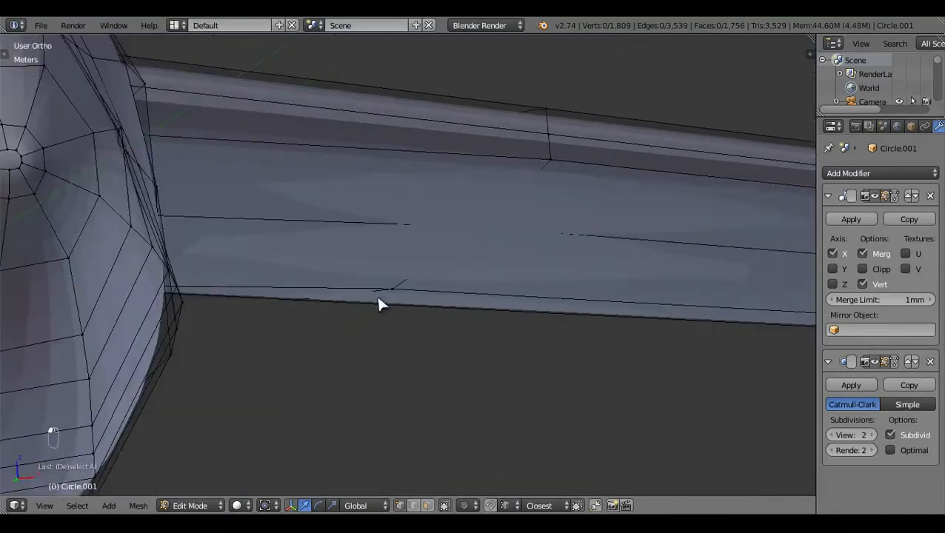
{"action": "mouse_move", "coordinate": [800, 415]}
{"action": "middle_mouse_down", "text": "shift"}
{"action": "mouse_move", "coordinate": [663, 375]}
{"action": "mouse_move", "coordinate": [449, 344]}
{"action": "middle_mouse_up", "text": "shift"}
{"action": "scroll", "coordinate": [474, 337], "scroll_direction": "up", "scroll_amount": 7}
{"action": "middle_click_drag", "start_coordinate": [775, 228], "coordinate": [432, 224], "text": "shift"}
{"action": "key", "text": "z"}
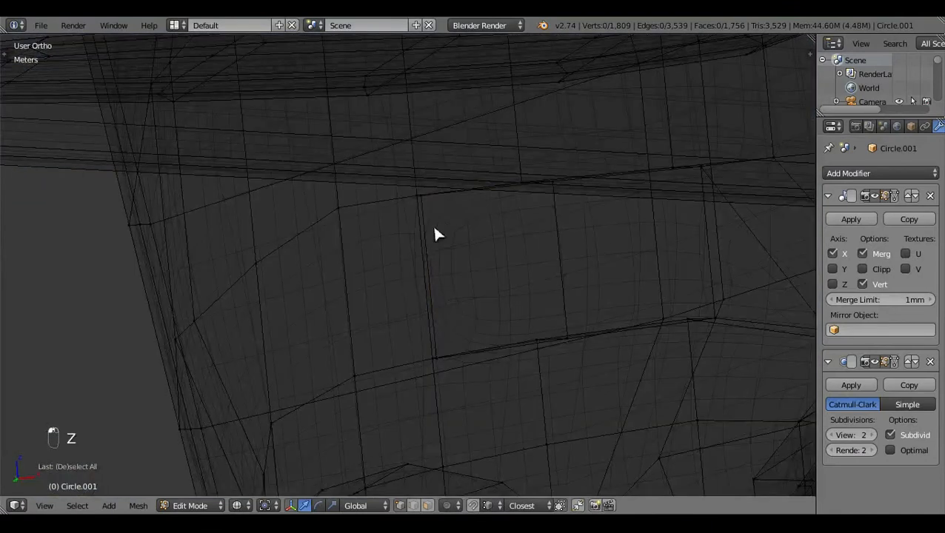
{"action": "key", "text": "alt+m"}
{"action": "left_click", "coordinate": [476, 247]}
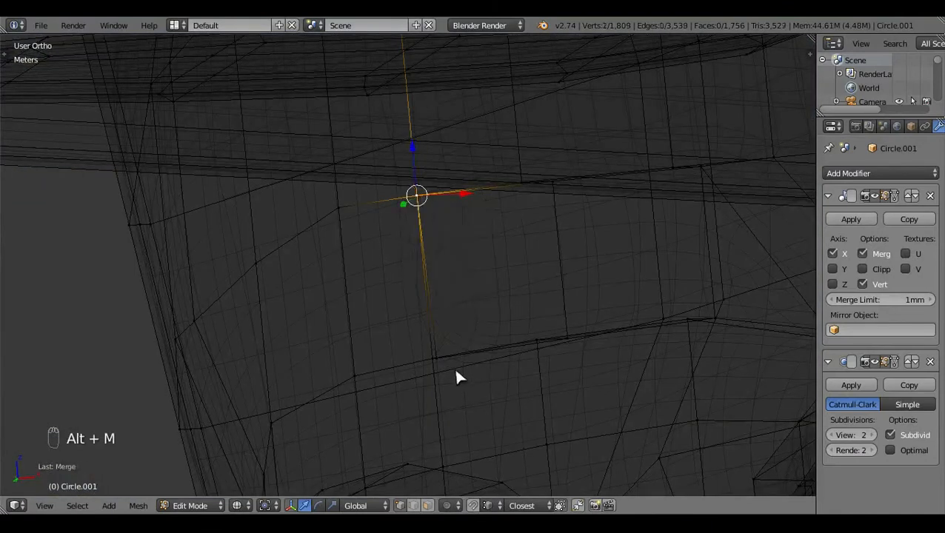
Step: Merge the lower pair of overlapping crease vertices on the inboard side and preview the smoothed nacelle
{"action": "key", "text": "alt+m"}
{"action": "left_click", "coordinate": [488, 329]}
{"action": "key", "text": "a"}
{"action": "key", "text": "z"}
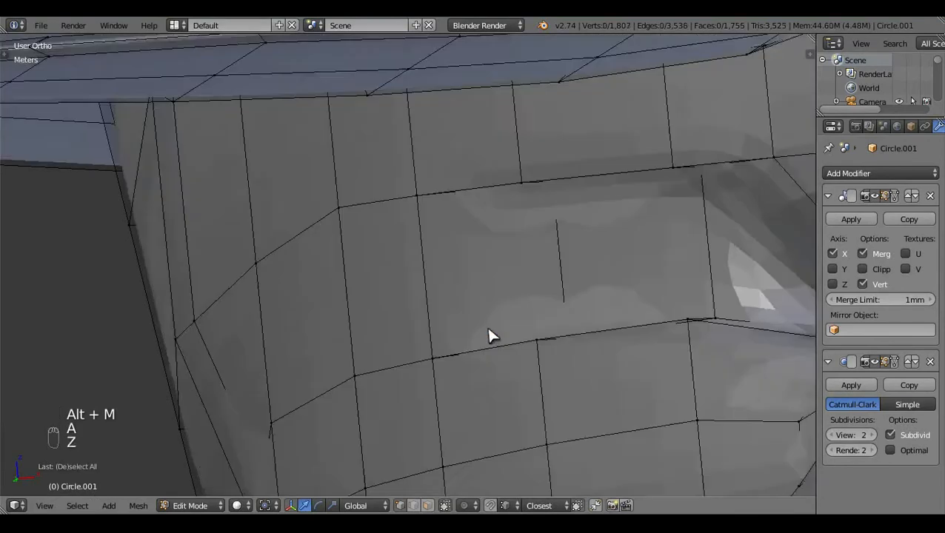
{"action": "scroll", "coordinate": [489, 333], "scroll_direction": "down", "scroll_amount": 6}
{"action": "key", "text": "Tab"}
{"action": "middle_click_drag", "start_coordinate": [598, 304], "coordinate": [486, 347]}
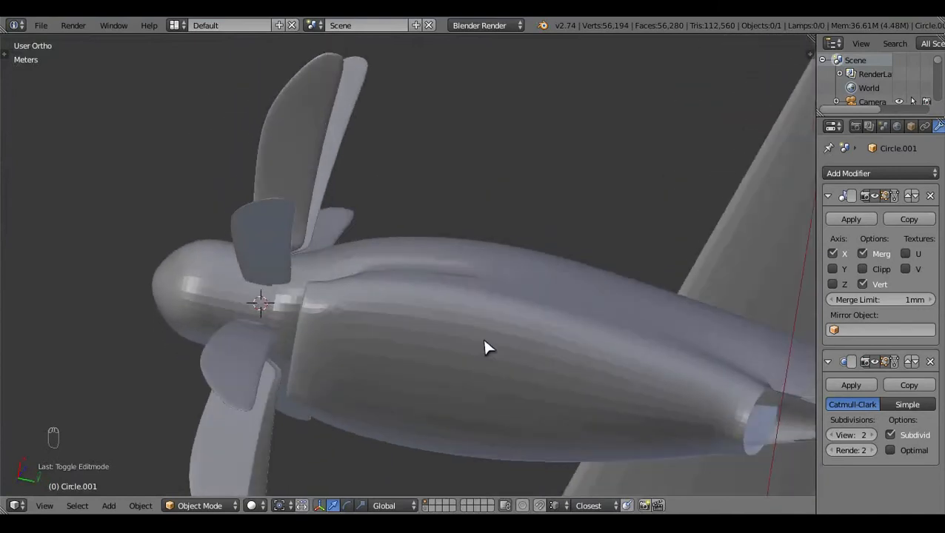
Step: Select the row of vertices running down both sides of the lower nacelle just behind the intake
{"action": "key", "text": "ctrl+KP_7"}
{"action": "scroll", "coordinate": [492, 312], "scroll_direction": "up", "scroll_amount": 4}
{"action": "key", "text": "Tab"}
{"action": "key", "text": "z"}
{"action": "key", "text": "z"}
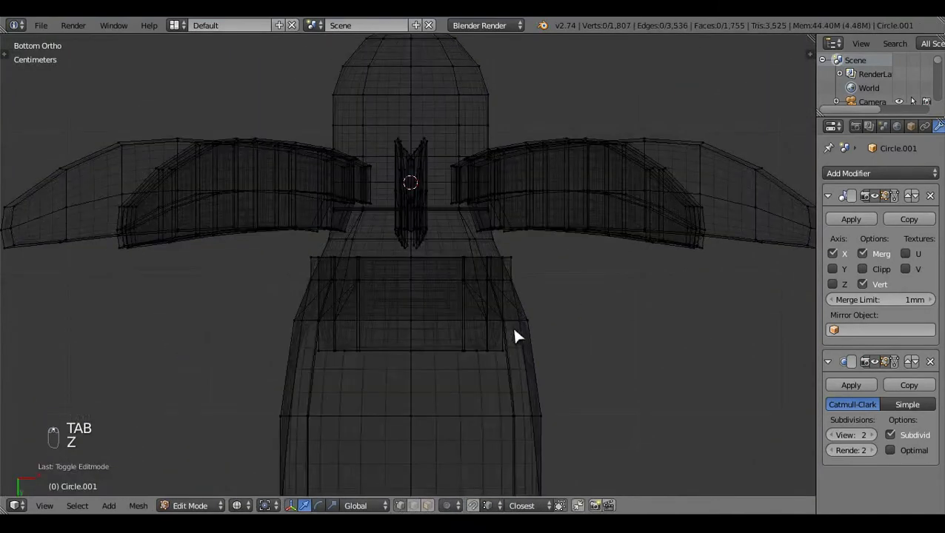
{"action": "middle_click_drag", "start_coordinate": [519, 344], "coordinate": [476, 354]}
{"action": "scroll", "coordinate": [476, 351], "scroll_direction": "up", "scroll_amount": 2}
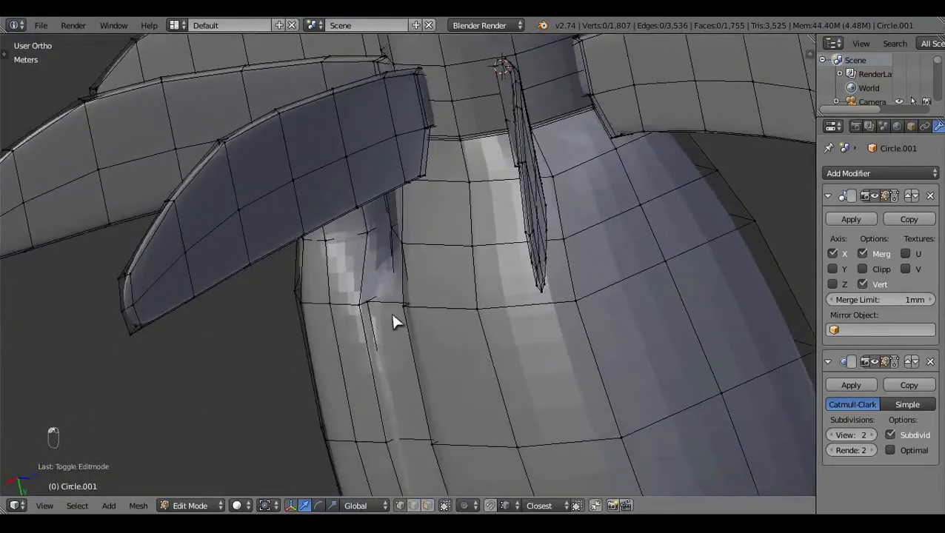
{"action": "right_click", "coordinate": [370, 306]}
{"action": "middle_click_drag", "start_coordinate": [285, 329], "coordinate": [398, 286]}
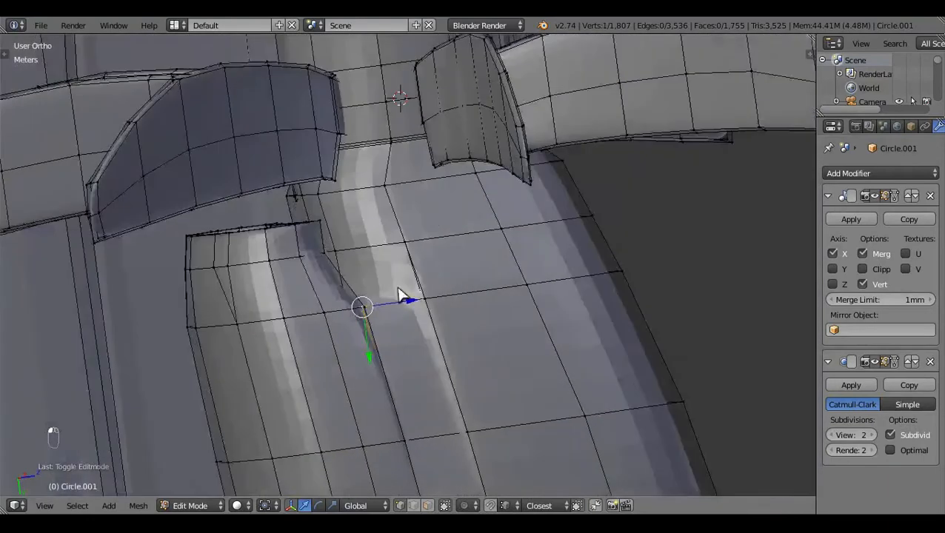
{"action": "right_click", "coordinate": [239, 325], "text": "ctrl"}
{"action": "middle_click_drag", "start_coordinate": [423, 348], "coordinate": [447, 259]}
{"action": "middle_click_drag", "start_coordinate": [375, 370], "coordinate": [451, 401]}
{"action": "key", "text": "z"}
{"action": "right_click", "coordinate": [565, 331], "text": "ctrl"}
{"action": "key", "text": "z"}
Step: Extend the selection one row rearward to cover four faces on each side of the lower nacelle
{"action": "middle_click_drag", "start_coordinate": [642, 312], "coordinate": [396, 433]}
{"action": "middle_click_drag", "start_coordinate": [530, 396], "coordinate": [301, 204]}
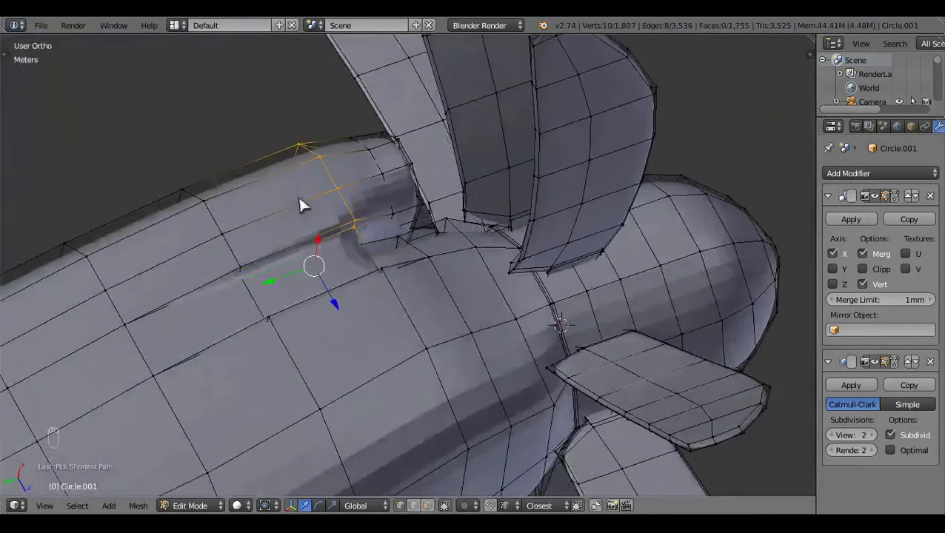
{"action": "key", "text": "z"}
{"action": "right_click", "coordinate": [241, 275], "text": "ctrl"}
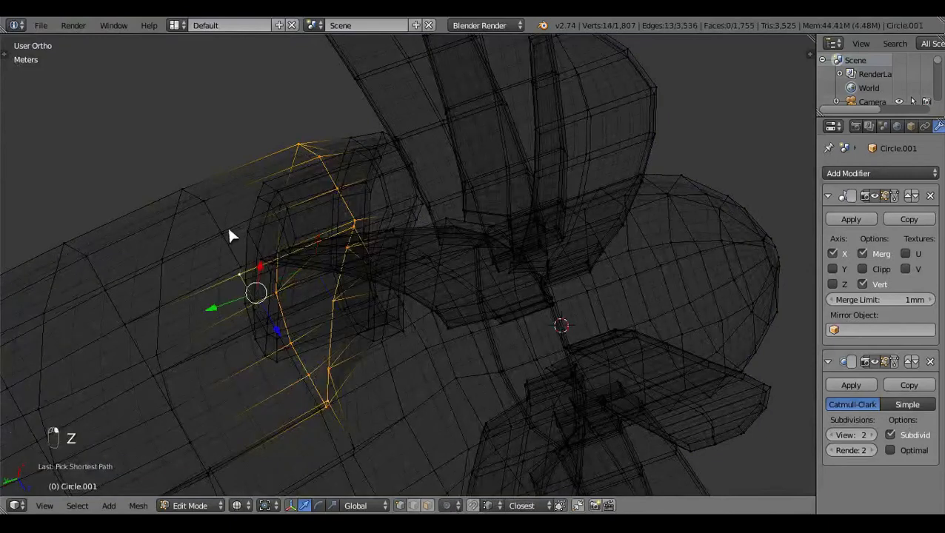
{"action": "key", "text": "ctrl+z"}
{"action": "right_click", "coordinate": [188, 196], "text": "ctrl"}
{"action": "key", "text": "z"}
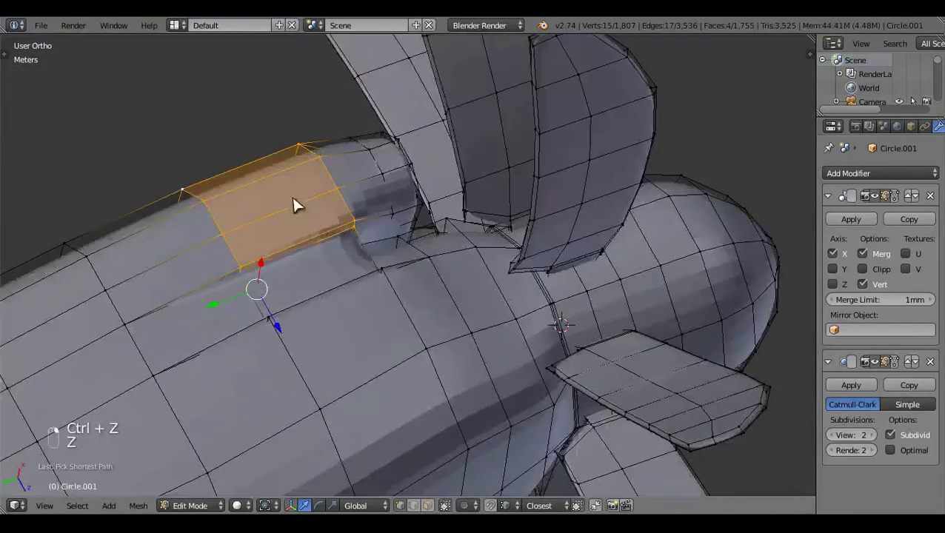
{"action": "mouse_move", "coordinate": [295, 204]}
{"action": "middle_mouse_down"}
{"action": "mouse_move", "coordinate": [465, 253]}
{"action": "mouse_move", "coordinate": [627, 251]}
{"action": "mouse_move", "coordinate": [671, 311]}
{"action": "mouse_move", "coordinate": [483, 450]}
{"action": "middle_mouse_up"}
{"action": "key", "text": "z"}
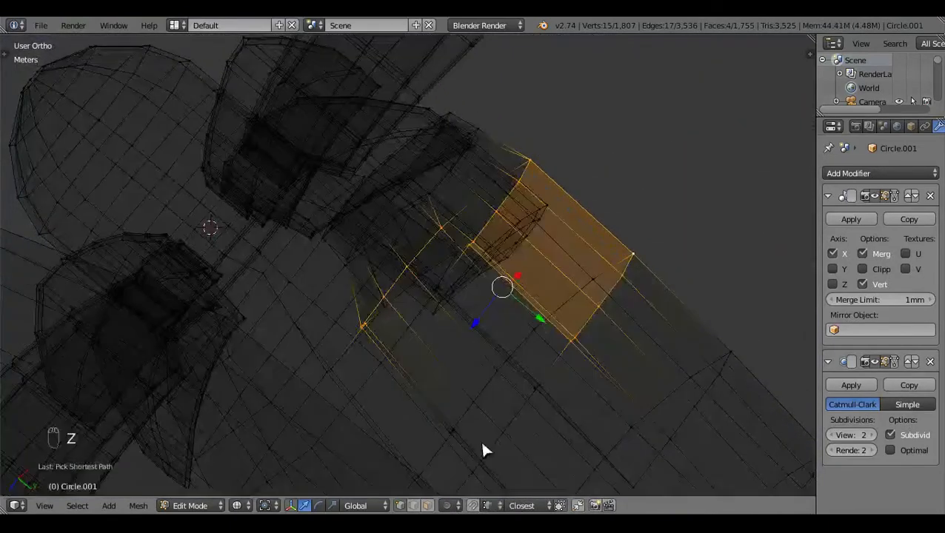
{"action": "key", "text": "z"}
{"action": "right_click", "coordinate": [535, 330], "text": "ctrl"}
{"action": "scroll", "coordinate": [611, 367], "scroll_direction": "down", "scroll_amount": 3}
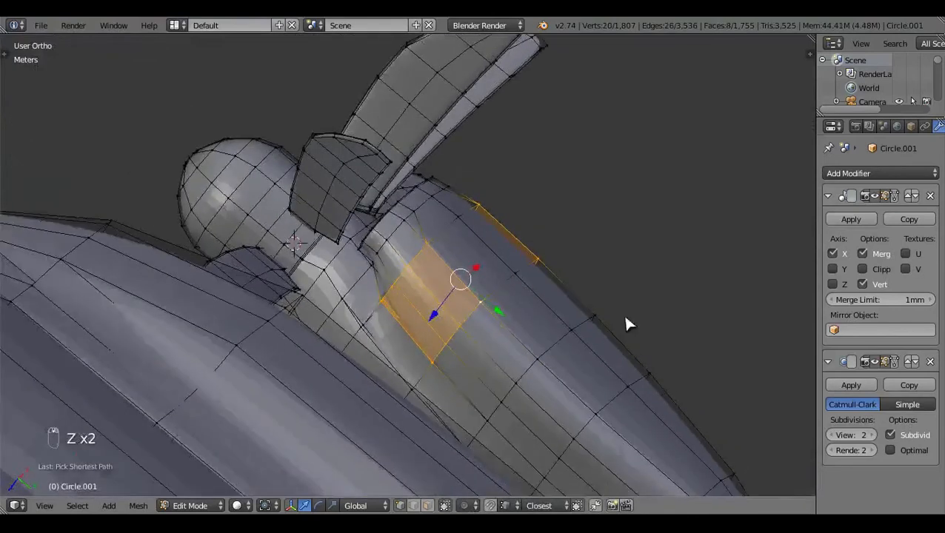
Step: Try to narrow the selected side faces along X in bottom view
{"action": "key", "text": "ctrl+KP_7"}
{"action": "key", "text": "s"}
{"action": "key", "text": "x"}
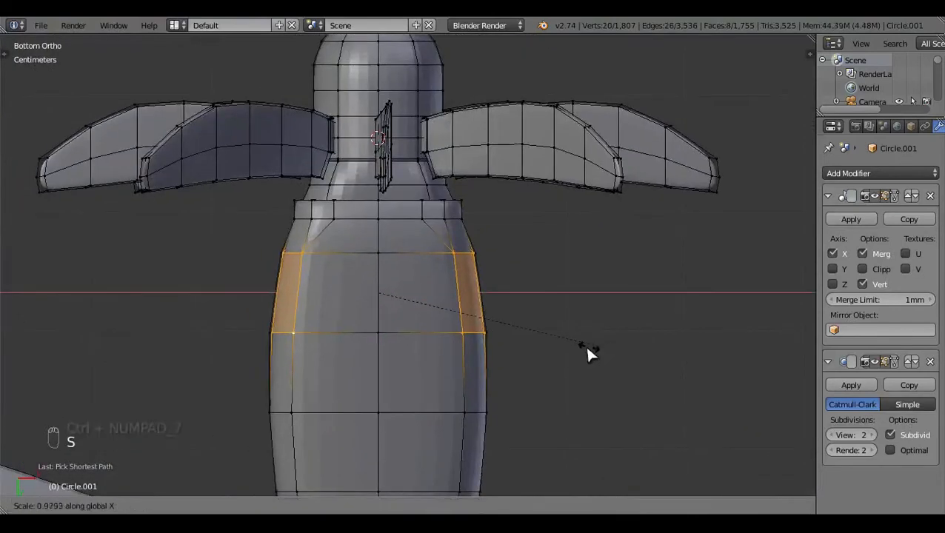
{"action": "left_click", "coordinate": [569, 342]}
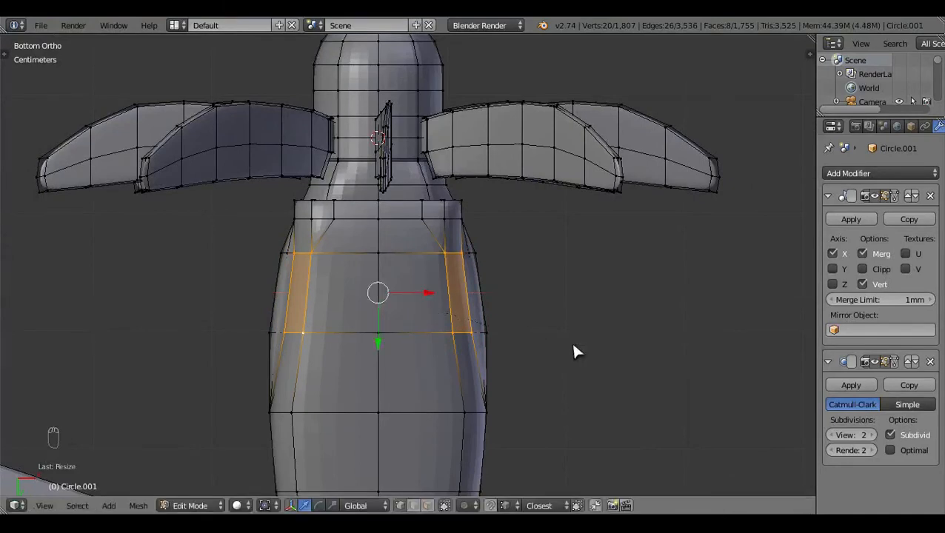
{"action": "key", "text": "a"}
{"action": "scroll", "coordinate": [557, 314], "scroll_direction": "down", "scroll_amount": 1}
{"action": "middle_click_drag", "start_coordinate": [548, 298], "coordinate": [424, 316]}
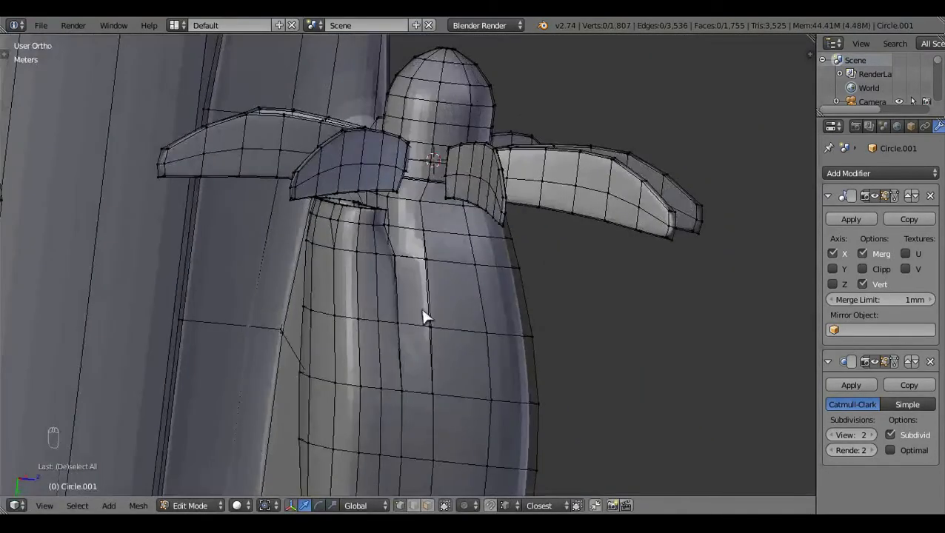
Step: Preview the smoothed nacelle and undo the narrowing of its side faces
{"action": "key", "text": "Tab"}
{"action": "middle_click_drag", "start_coordinate": [507, 304], "coordinate": [426, 491]}
{"action": "key", "text": "Tab"}
{"action": "key", "text": "ctrl+z"}
{"action": "key", "text": "ctrl+z"}
{"action": "key", "text": "ctrl+z"}
Step: Select the four front and rear edge loops around the outside and inside of the nacelle's intake lip
{"action": "key", "text": "a"}
{"action": "key", "text": "ctrl+KP_7"}
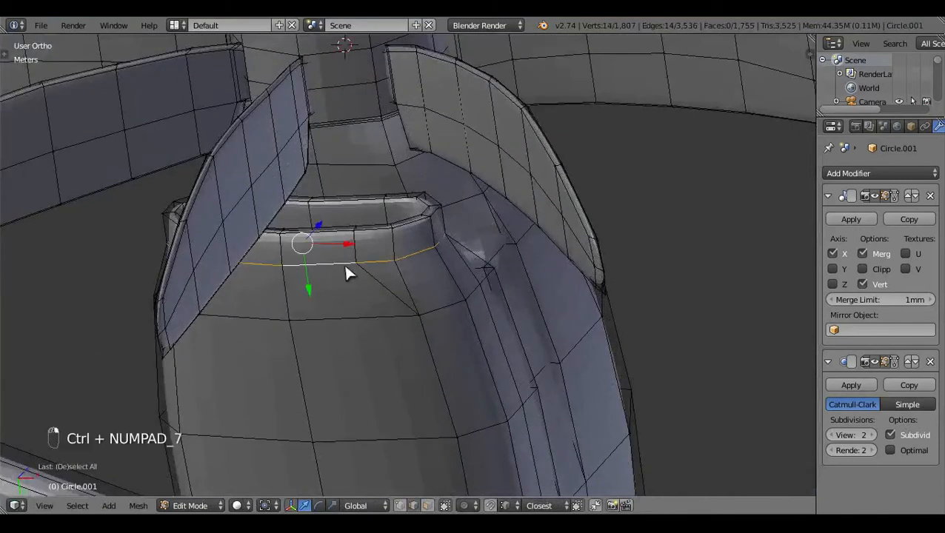
{"action": "key", "text": "z"}
{"action": "key", "text": "z"}
{"action": "middle_click_drag", "start_coordinate": [386, 279], "coordinate": [407, 364]}
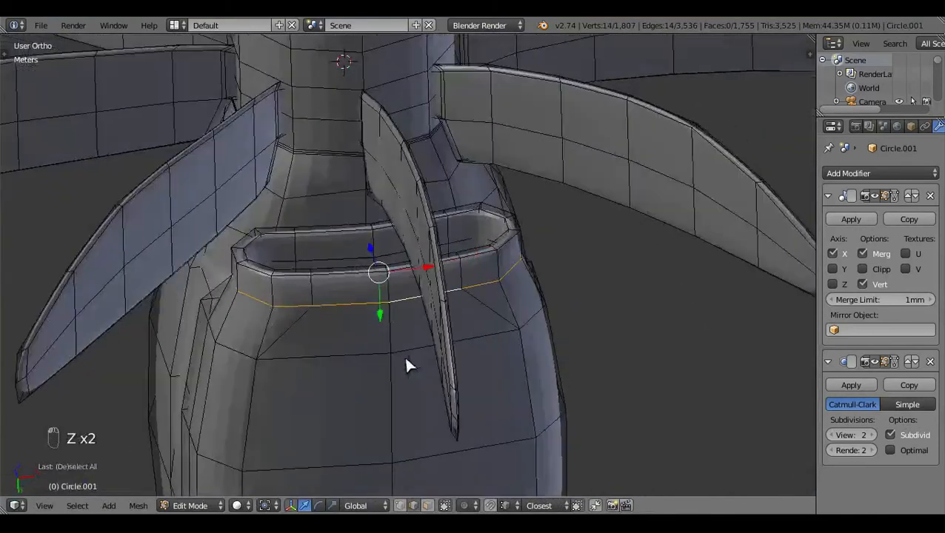
{"action": "right_click", "coordinate": [332, 276], "text": "alt+shift"}
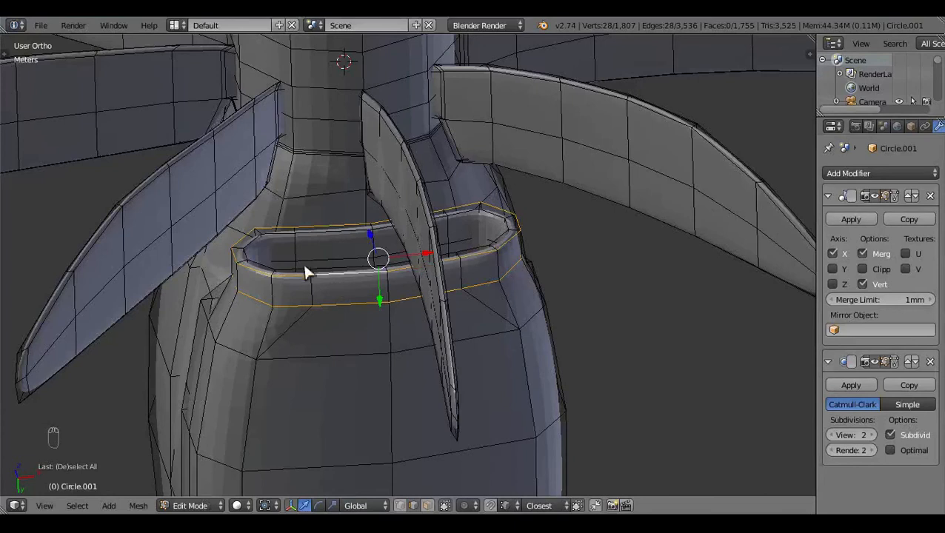
{"action": "right_click", "coordinate": [289, 269], "text": "alt+shift"}
{"action": "right_click", "coordinate": [321, 261], "text": "alt+shift"}
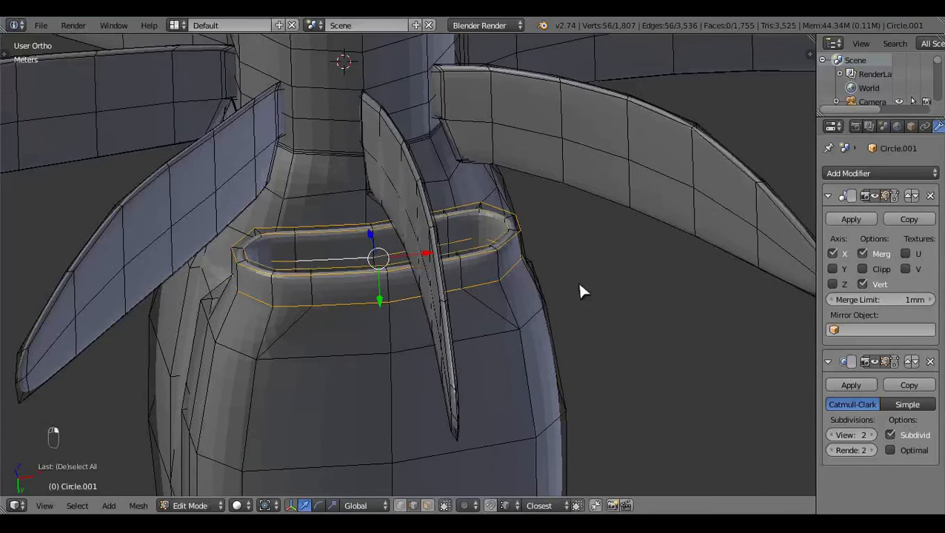
Step: Scale the intake lip loops wider along X to about 1.1 in bottom view
{"action": "key", "text": "z"}
{"action": "key", "text": "ctrl+KP_7"}
{"action": "key", "text": "z"}
{"action": "key", "text": "s"}
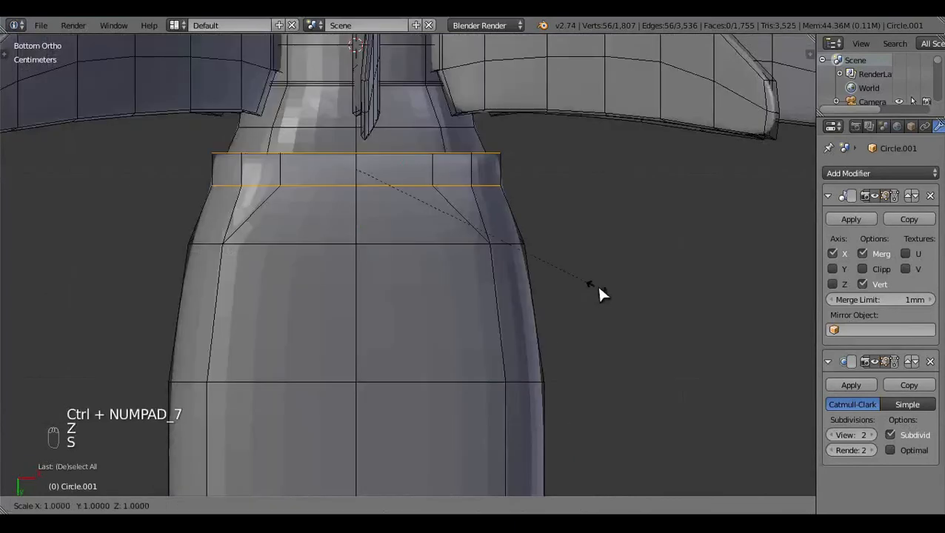
{"action": "key", "text": "x"}
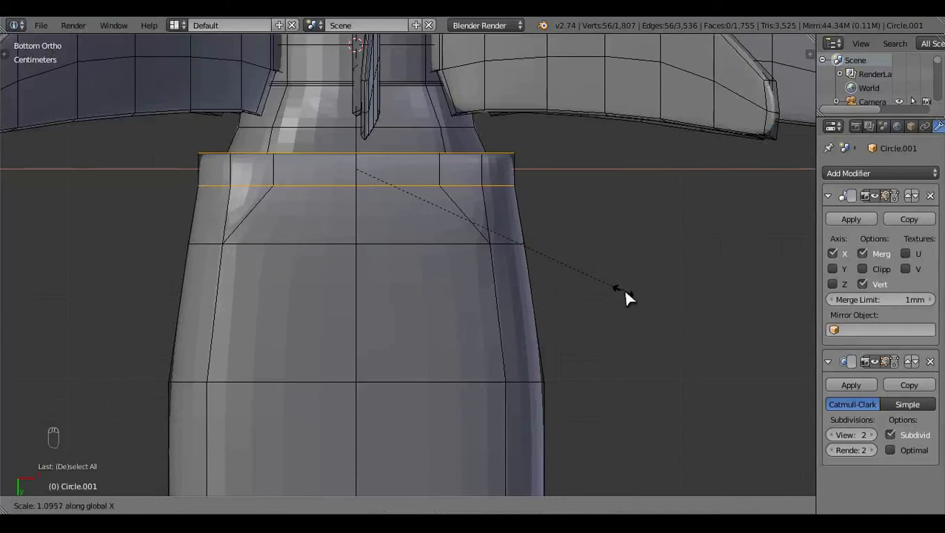
{"action": "left_click", "coordinate": [623, 288]}
Step: Deselect the rear loops of the intake lip and scale the remaining front loops to about 0.96 along X
{"action": "key", "text": "z"}
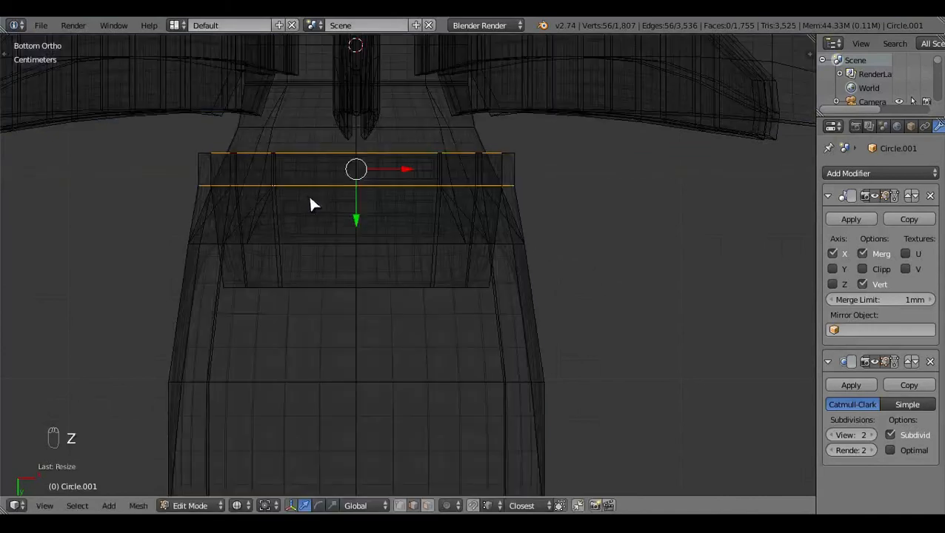
{"action": "key", "text": "b"}
{"action": "mouse_move", "coordinate": [149, 178]}
{"action": "middle_mouse_down"}
{"action": "mouse_move", "coordinate": [476, 211]}
{"action": "mouse_move", "coordinate": [538, 205]}
{"action": "middle_mouse_up"}
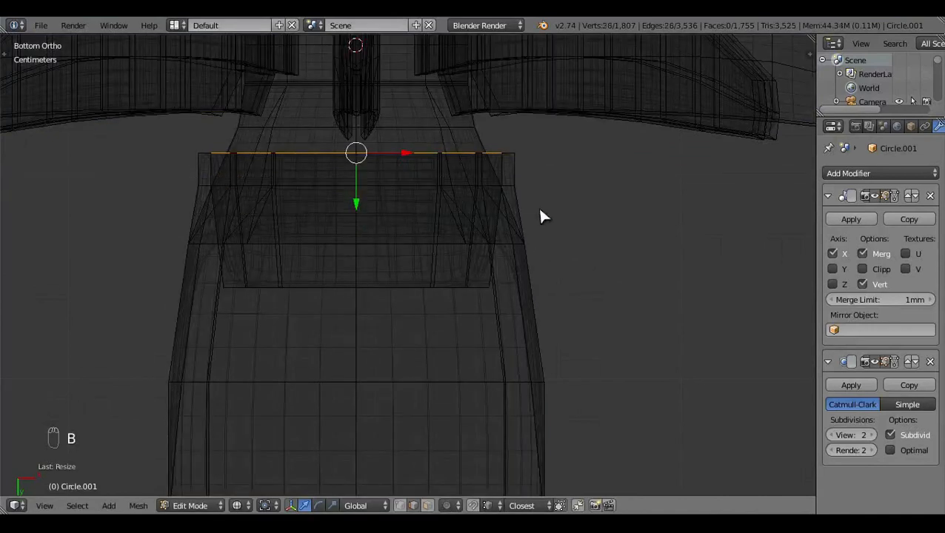
{"action": "key", "text": "z"}
{"action": "key", "text": "s"}
{"action": "key", "text": "x"}
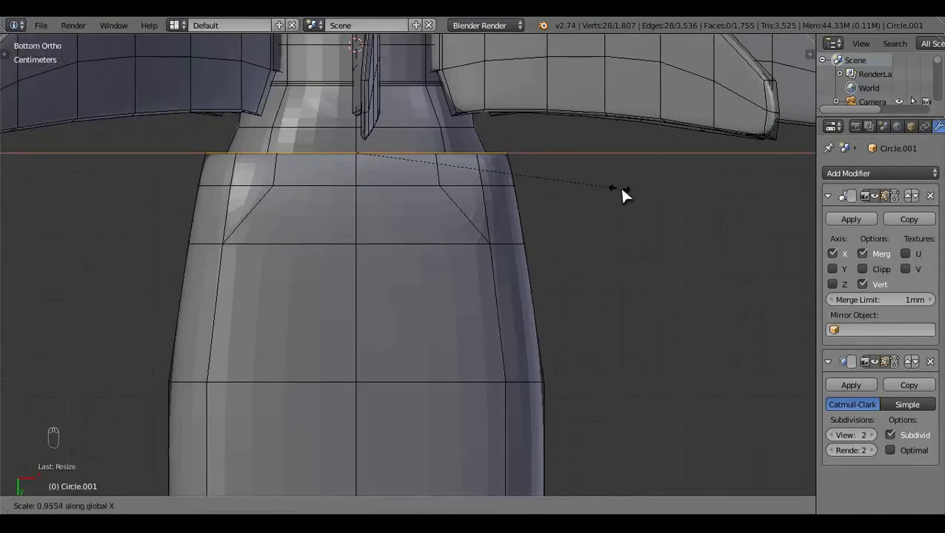
{"action": "left_click", "coordinate": [619, 185]}
{"action": "key", "text": "a"}
Step: Leave mesh editing and inspect the smoothed engine and intake from several angles around the aircraft
{"action": "scroll", "coordinate": [533, 222], "scroll_direction": "down", "scroll_amount": 3}
{"action": "key", "text": "Tab"}
{"action": "middle_click_drag", "start_coordinate": [352, 307], "coordinate": [441, 306]}
{"action": "scroll", "coordinate": [445, 299], "scroll_direction": "down", "scroll_amount": 4}
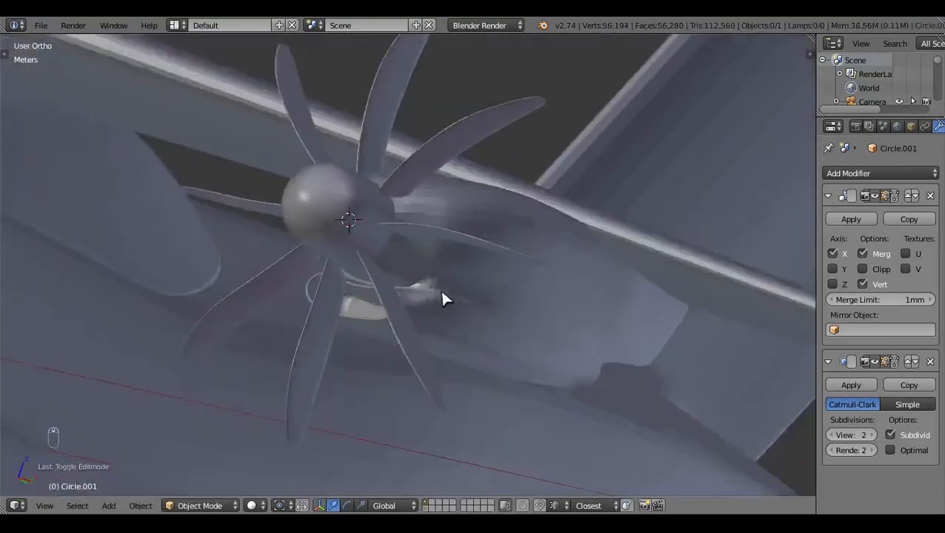
{"action": "middle_click_drag", "start_coordinate": [252, 236], "coordinate": [680, 214]}
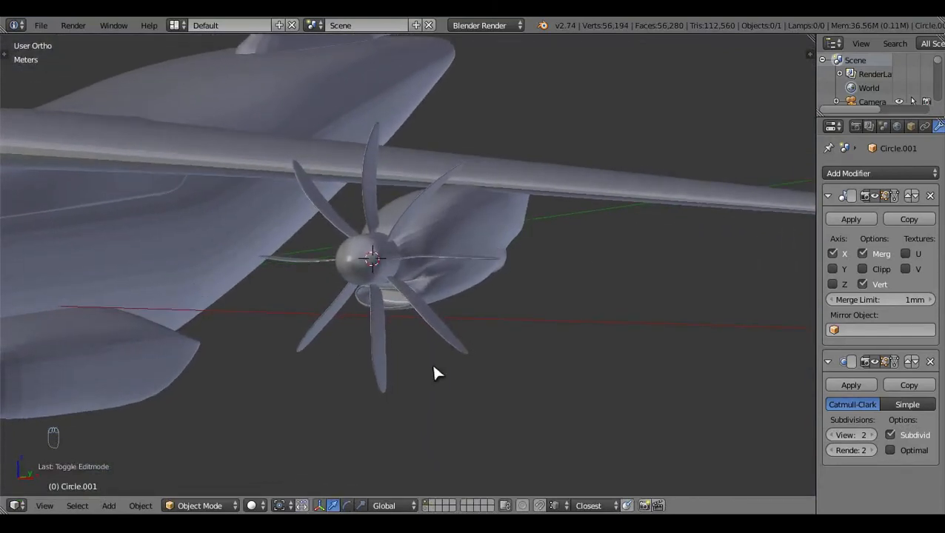
{"action": "middle_click_drag", "start_coordinate": [513, 400], "coordinate": [579, 412], "text": "shift"}
Step: Select the whole outer engine, including nacelle, spinner and propeller blades, with all its linked geometry
{"action": "key", "text": "Tab"}
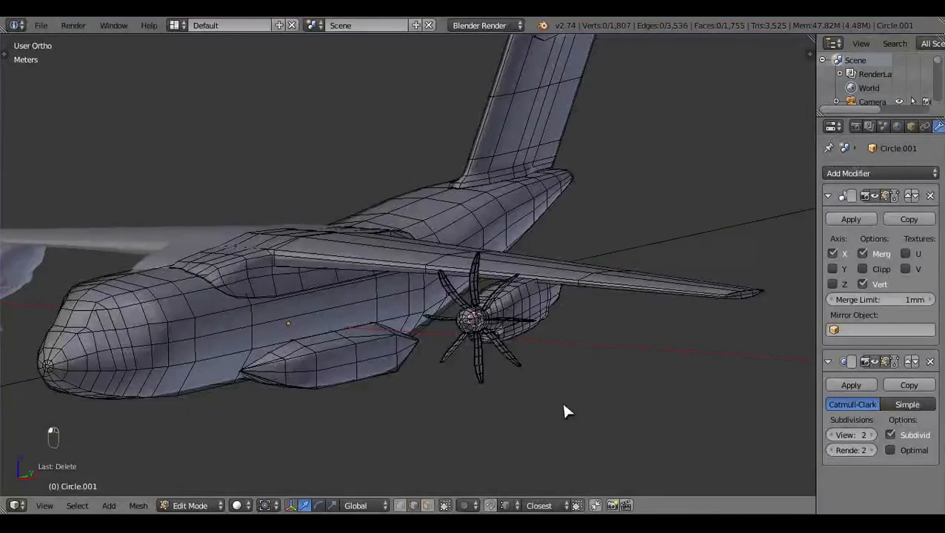
{"action": "middle_click_drag", "start_coordinate": [563, 404], "coordinate": [611, 410], "text": "shift"}
{"action": "key", "text": "z"}
{"action": "key", "text": "c"}
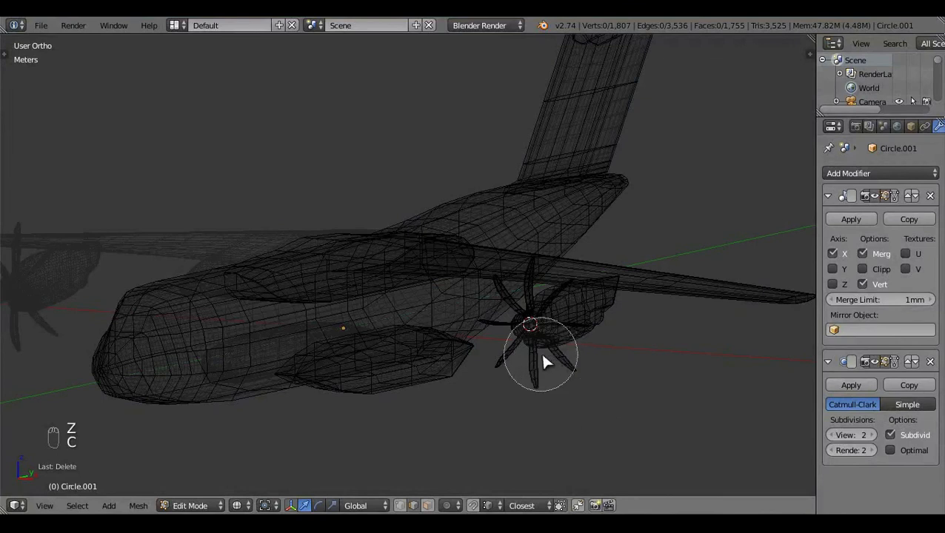
{"action": "left_click_drag", "start_coordinate": [545, 363], "coordinate": [538, 348]}
{"action": "right_click", "coordinate": [561, 371]}
{"action": "key", "text": "ctrl+l"}
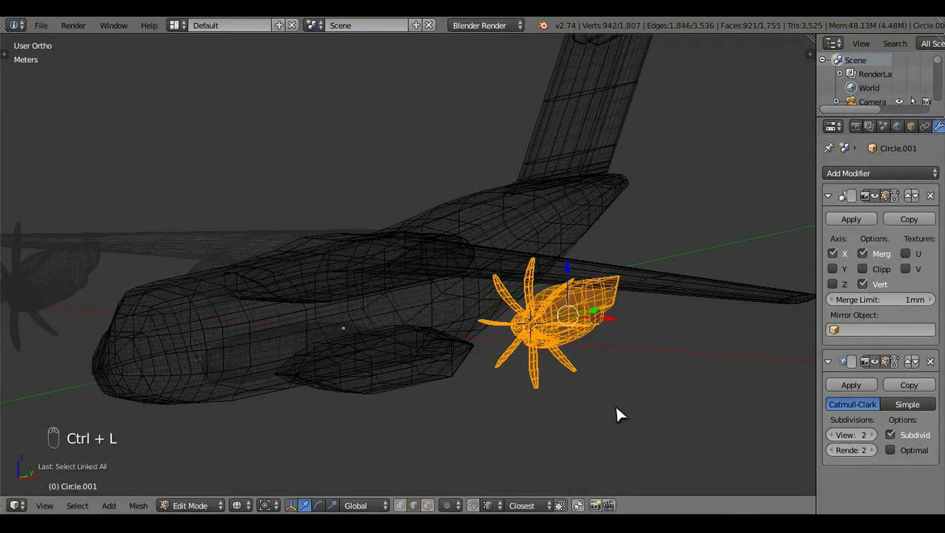
Step: Duplicate the engine in top view and move the copy to the inner engine on the blueprint, about 16 cm forward along Y
{"action": "key", "text": "KP_7"}
{"action": "key", "text": "shift+d"}
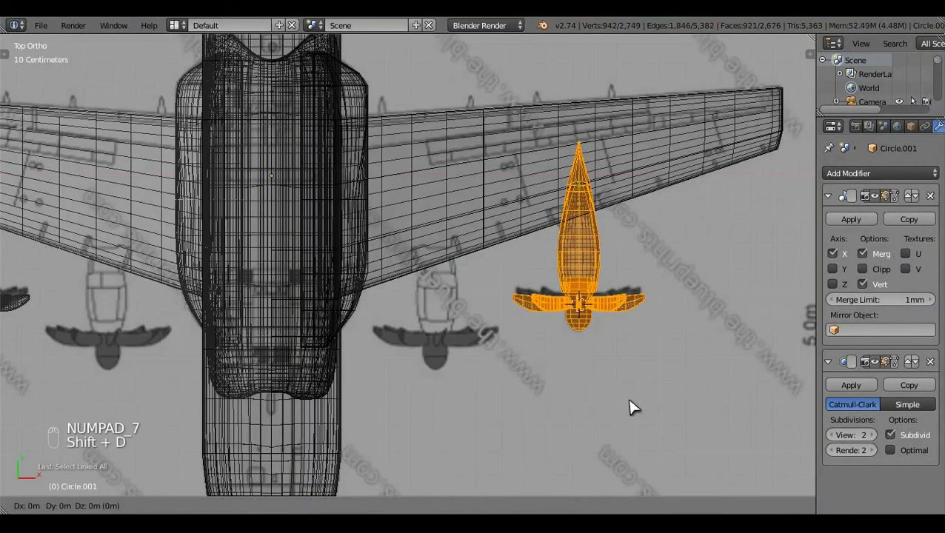
{"action": "left_click", "coordinate": [494, 287]}
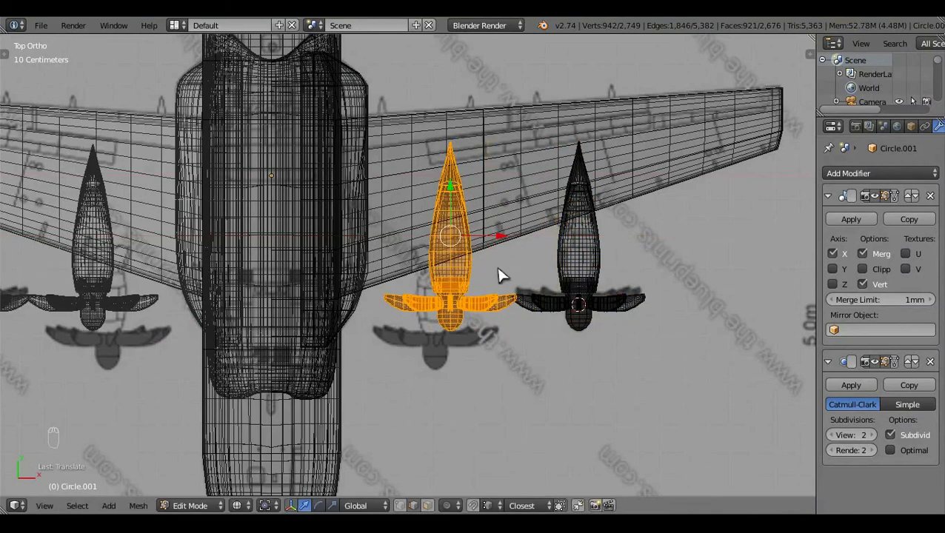
{"action": "key", "text": "g"}
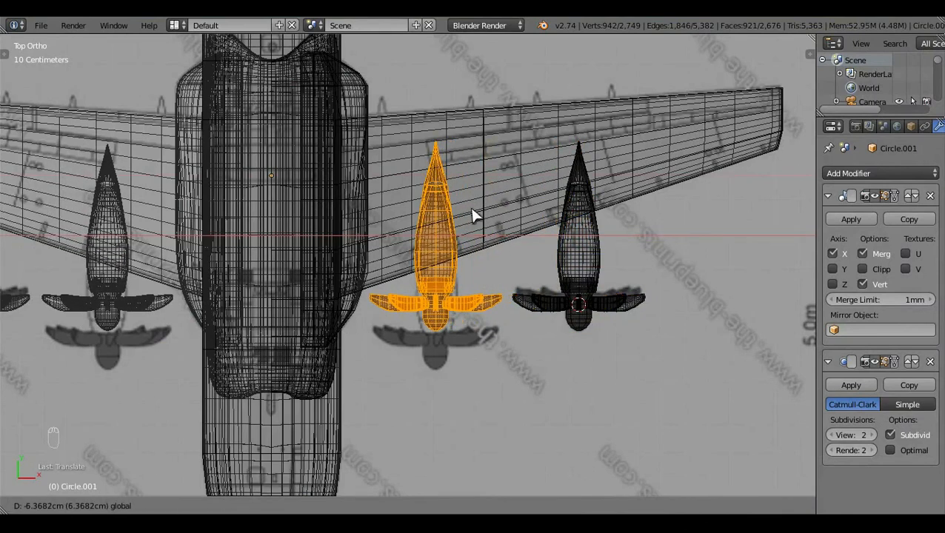
{"action": "key", "text": "y"}
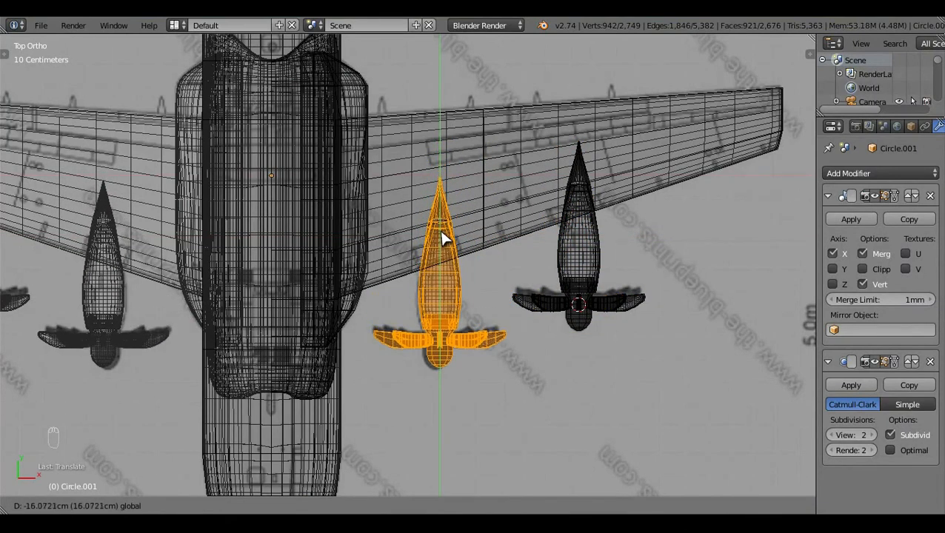
{"action": "left_click", "coordinate": [445, 238]}
Step: Fine-tune the inner engine copy sideways along X to match the blueprint in top view
{"action": "scroll", "coordinate": [521, 320], "scroll_direction": "up", "scroll_amount": 3}
{"action": "key", "text": "g"}
{"action": "key", "text": "x"}
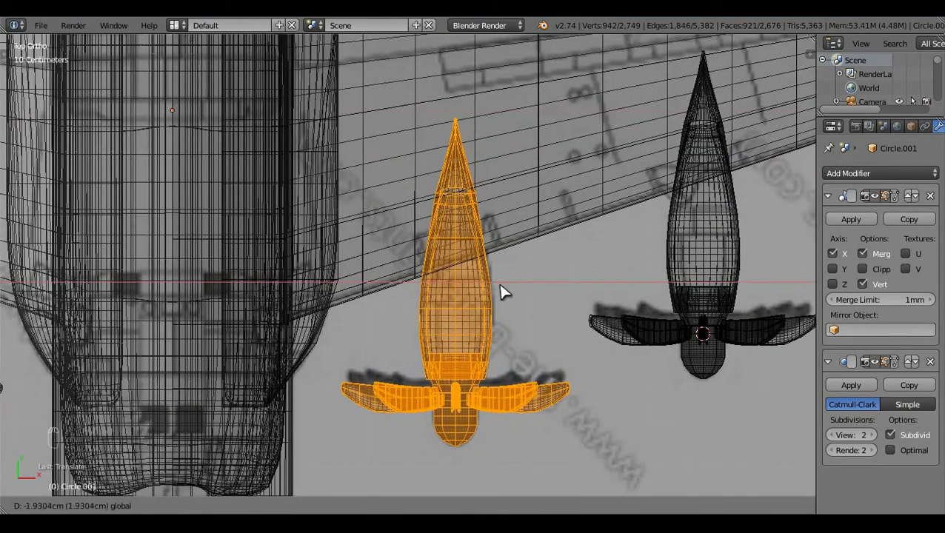
{"action": "left_click", "coordinate": [500, 315]}
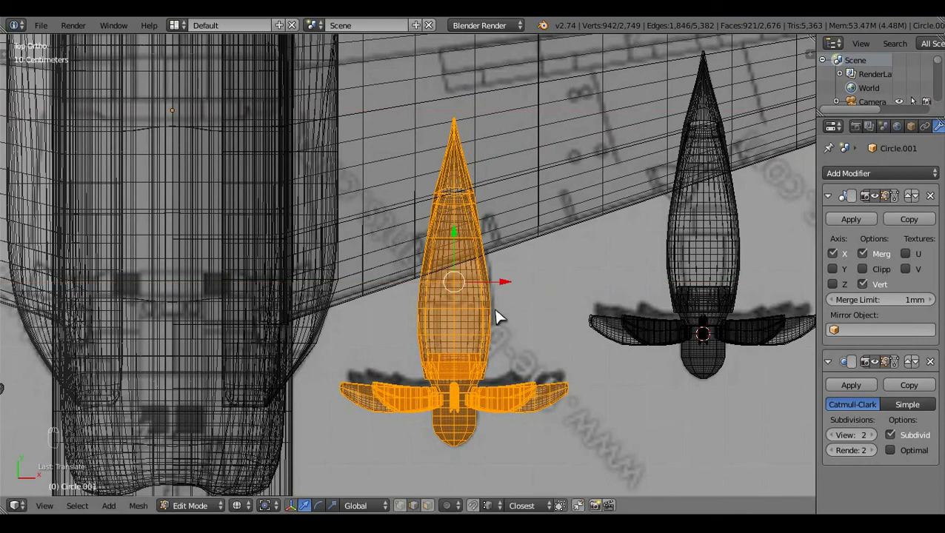
{"action": "key", "text": "g"}
{"action": "left_click", "coordinate": [500, 317]}
Step: Raise the inner engine about 3 cm and shift it about 1 cm forward in right view, checking its placement in front view
{"action": "key", "text": "KP_3"}
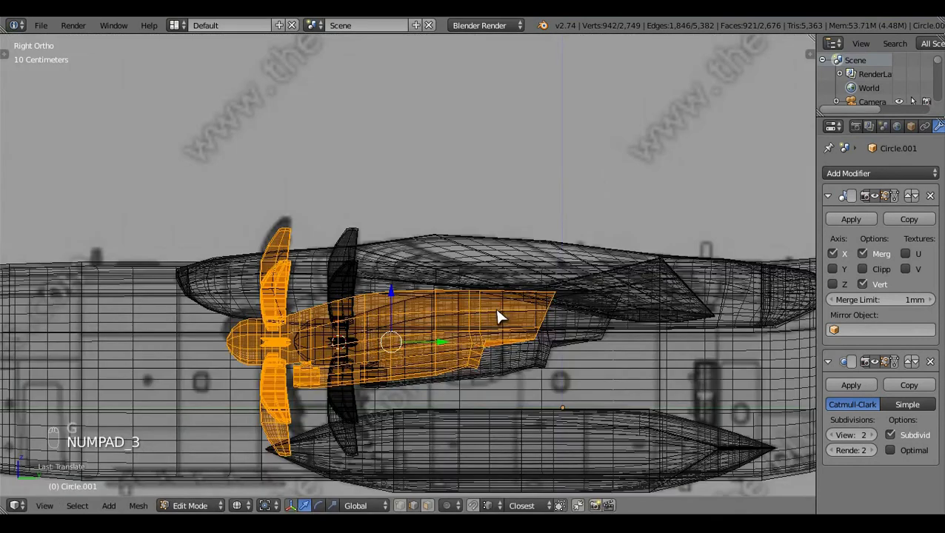
{"action": "key", "text": "g"}
{"action": "key", "text": "z"}
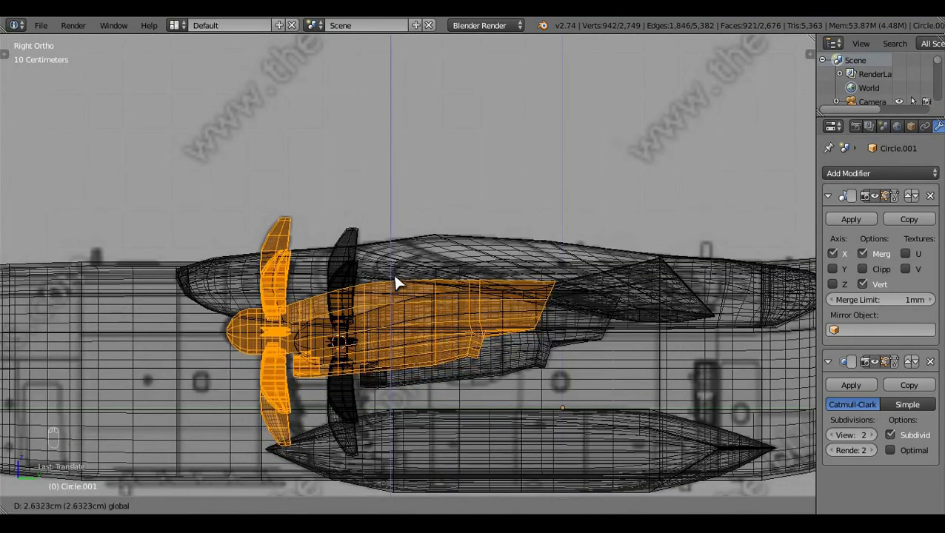
{"action": "left_click", "coordinate": [433, 332]}
{"action": "key", "text": "g"}
{"action": "key", "text": "y"}
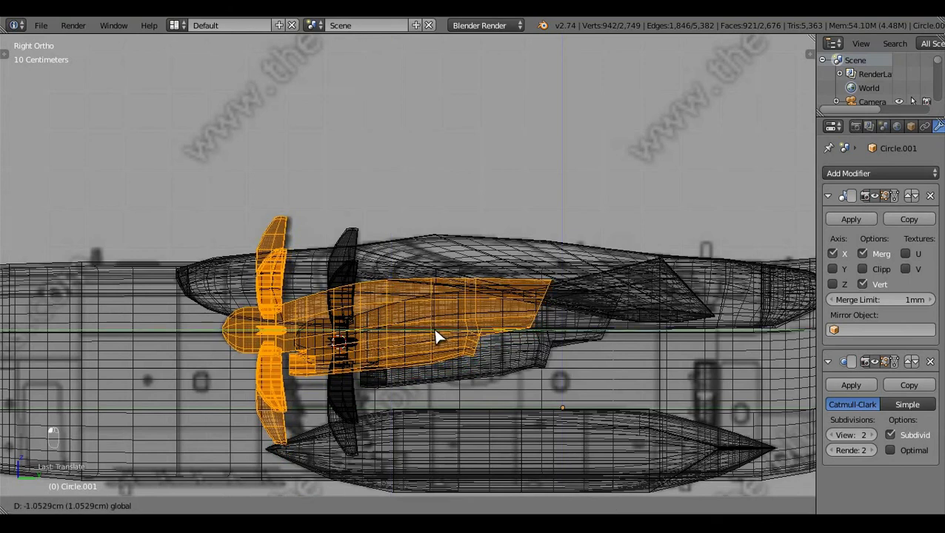
{"action": "left_click", "coordinate": [440, 340]}
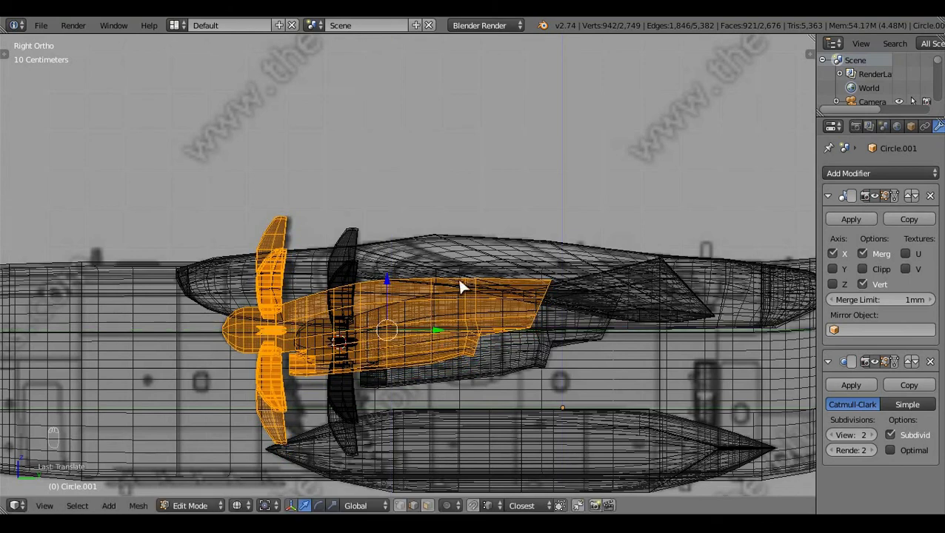
{"action": "key", "text": "z"}
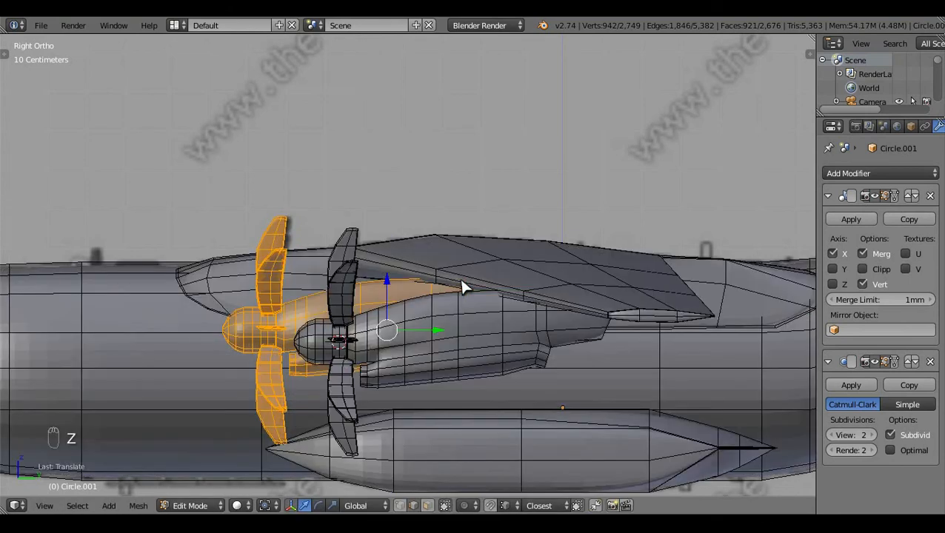
{"action": "key", "text": "KP_1"}
{"action": "key", "text": "z"}
{"action": "key", "text": "z"}
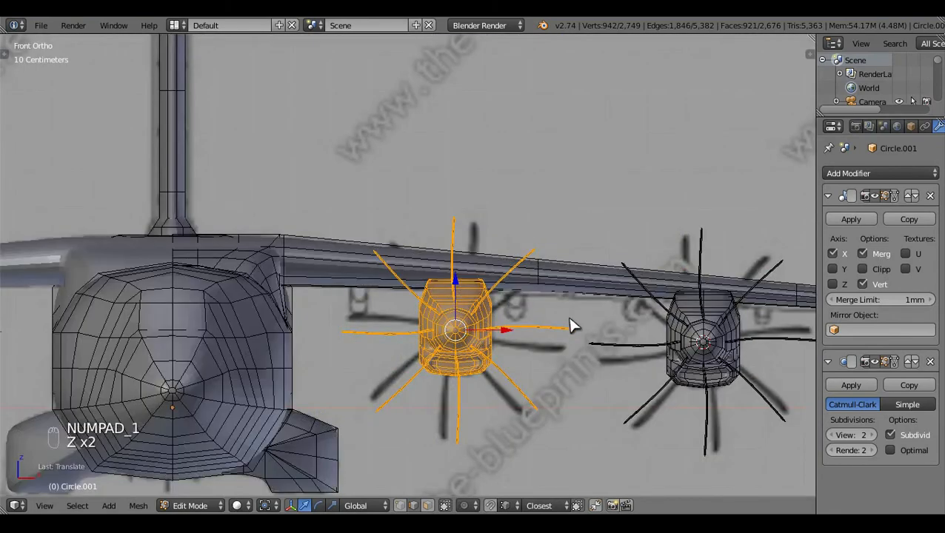
{"action": "key", "text": "a"}
Step: Select an edge loop around the inner engine's spinner and snap the 3D cursor to its centre
{"action": "middle_click_drag", "start_coordinate": [376, 370], "coordinate": [282, 390]}
{"action": "middle_click_drag", "start_coordinate": [475, 354], "coordinate": [551, 260], "text": "shift"}
{"action": "scroll", "coordinate": [551, 260], "scroll_direction": "up", "scroll_amount": 2}
{"action": "scroll", "coordinate": [550, 261], "scroll_direction": "up", "scroll_amount": 2}
{"action": "right_click", "coordinate": [469, 243], "text": "alt"}
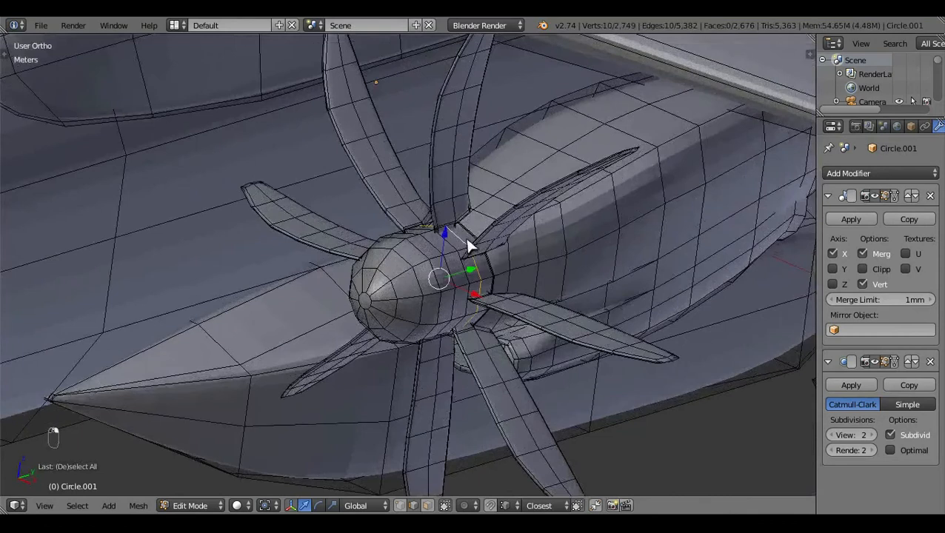
{"action": "key", "text": "shift+s"}
{"action": "left_click", "coordinate": [468, 243]}
Step: Delete all of the inner engine's propeller blades except the upright one at the top
{"action": "right_click", "coordinate": [535, 205]}
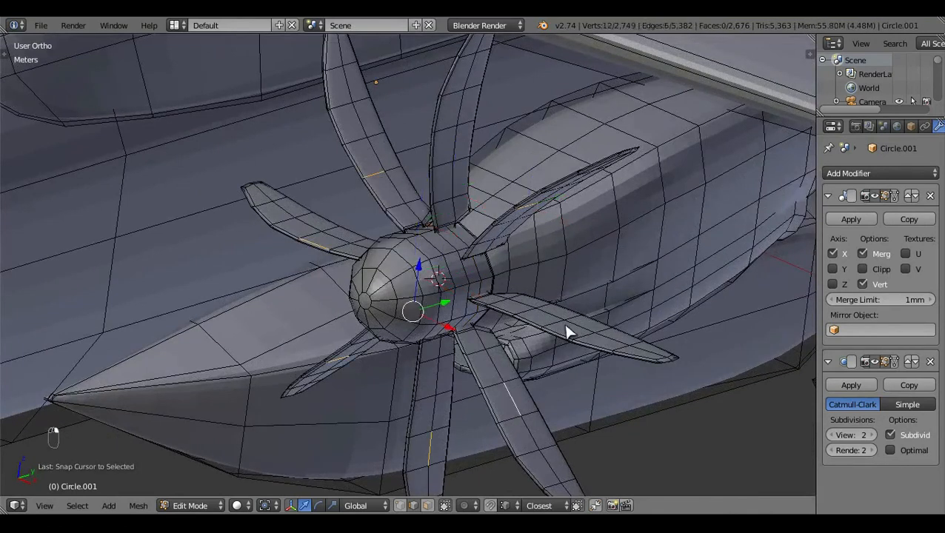
{"action": "key", "text": "ctrl+l"}
{"action": "key", "text": "x"}
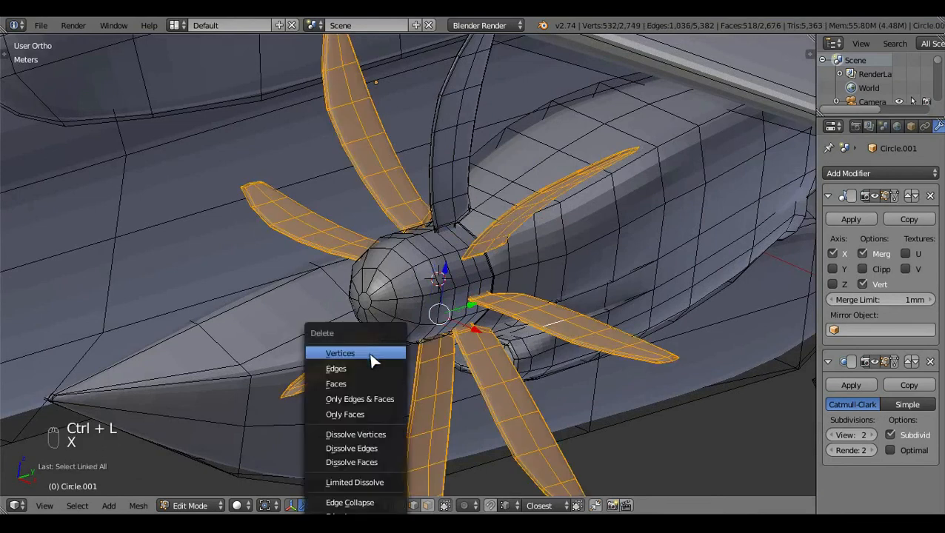
{"action": "left_click", "coordinate": [375, 355]}
Step: Select the whole remaining blade and mirror it along global X in front view
{"action": "key", "text": "ctrl+l"}
{"action": "key", "text": "KP_1"}
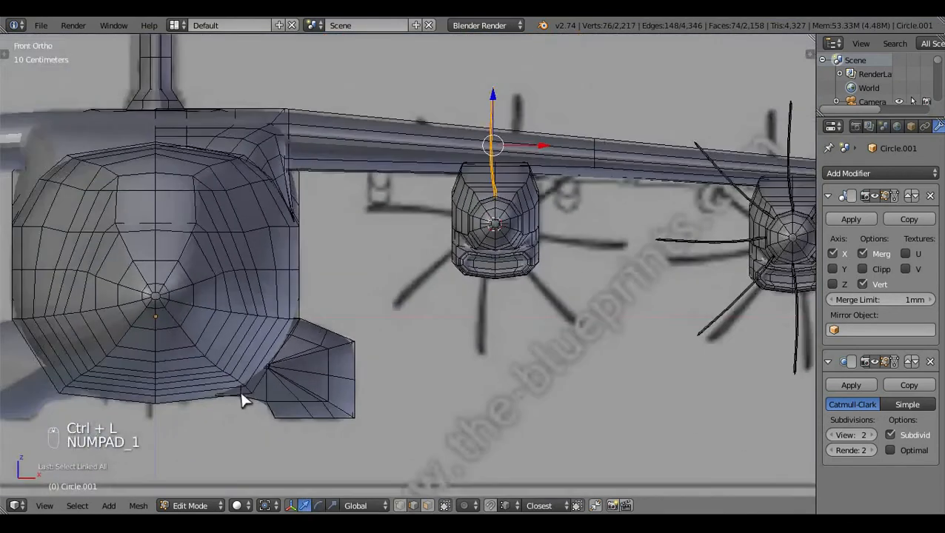
{"action": "left_click", "coordinate": [138, 506]}
{"action": "mouse_move", "coordinate": [185, 428]}
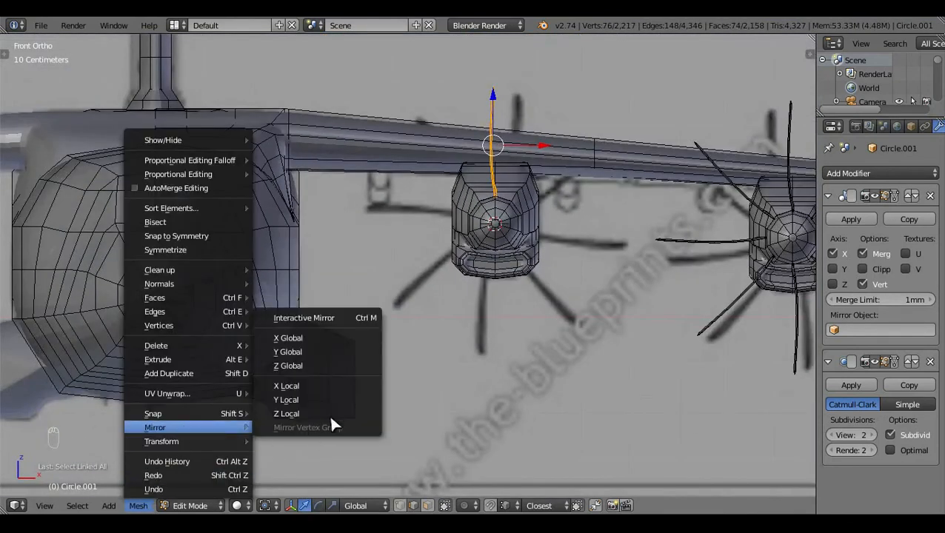
{"action": "left_click", "coordinate": [333, 340]}
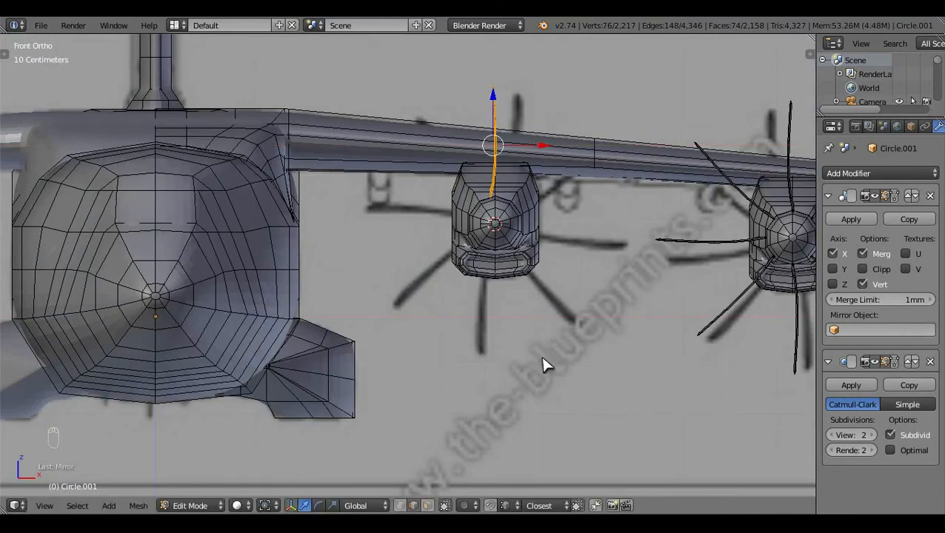
Step: Make the lowest vertex of the mirrored blade's root the active one and set the snap target to Active
{"action": "middle_click_drag", "start_coordinate": [536, 358], "coordinate": [382, 428], "text": "shift"}
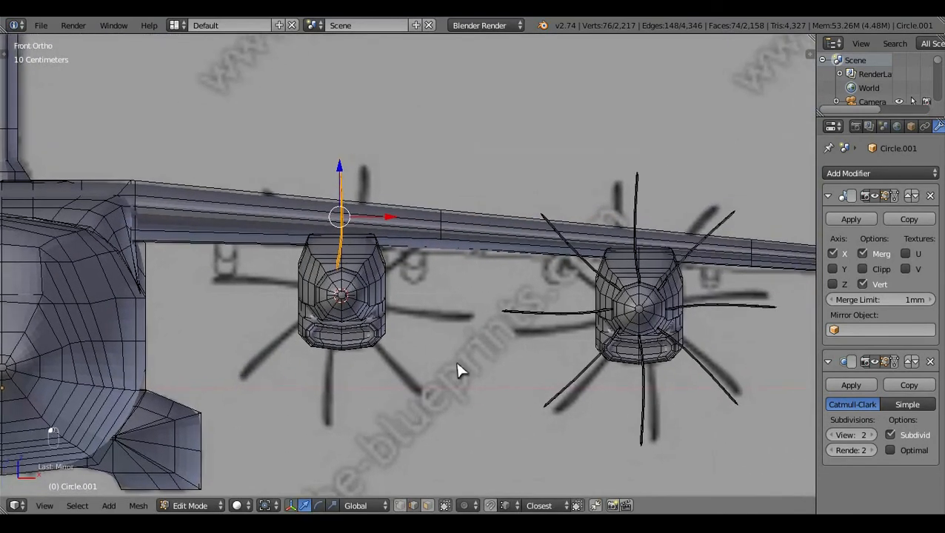
{"action": "scroll", "coordinate": [473, 363], "scroll_direction": "up", "scroll_amount": 3}
{"action": "scroll", "coordinate": [518, 296], "scroll_direction": "up", "scroll_amount": 4}
{"action": "middle_click_drag", "start_coordinate": [426, 289], "coordinate": [419, 321], "text": "shift"}
{"action": "middle_click_drag", "start_coordinate": [369, 376], "coordinate": [437, 305], "text": "shift"}
{"action": "scroll", "coordinate": [438, 306], "scroll_direction": "up", "scroll_amount": 6}
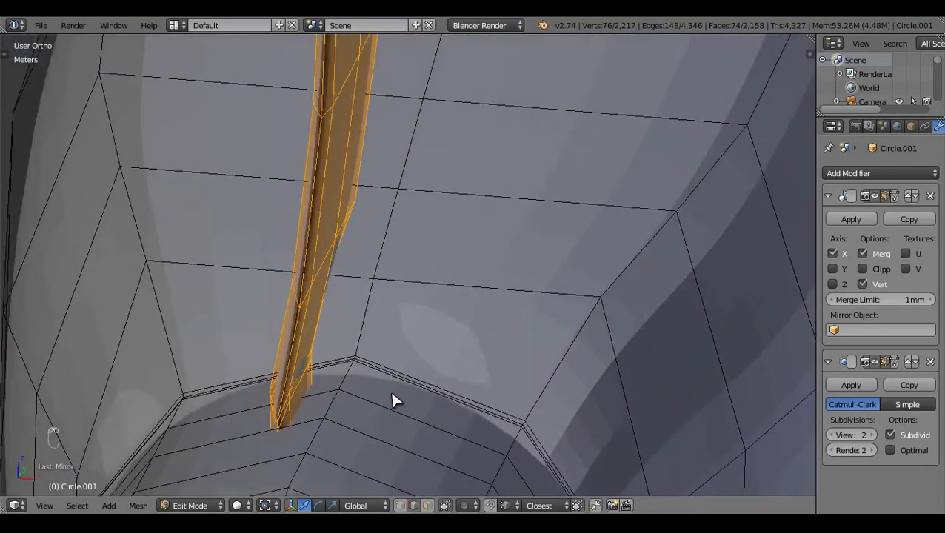
{"action": "middle_click_drag", "start_coordinate": [392, 391], "coordinate": [486, 235], "text": "shift"}
{"action": "scroll", "coordinate": [432, 251], "scroll_direction": "up", "scroll_amount": 2}
{"action": "key", "text": "z"}
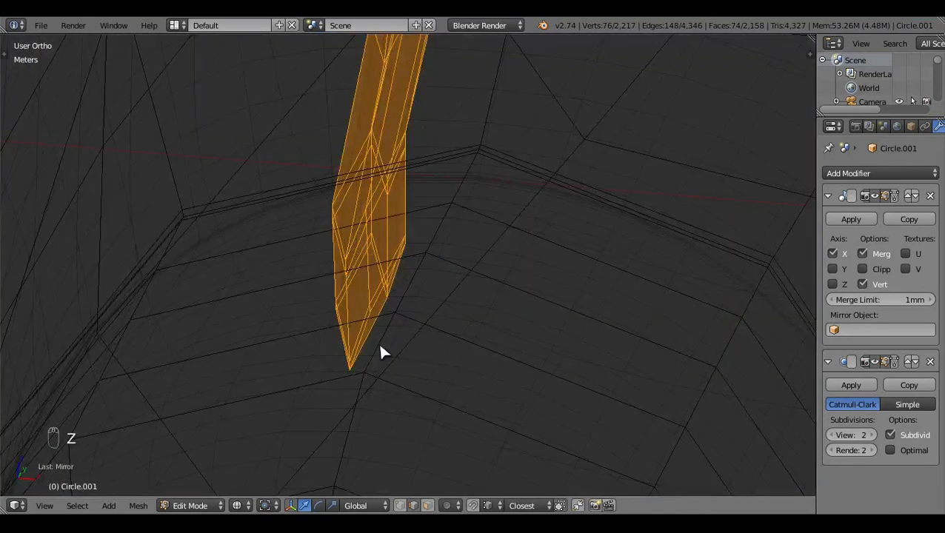
{"action": "right_click", "coordinate": [351, 369], "text": "shift"}
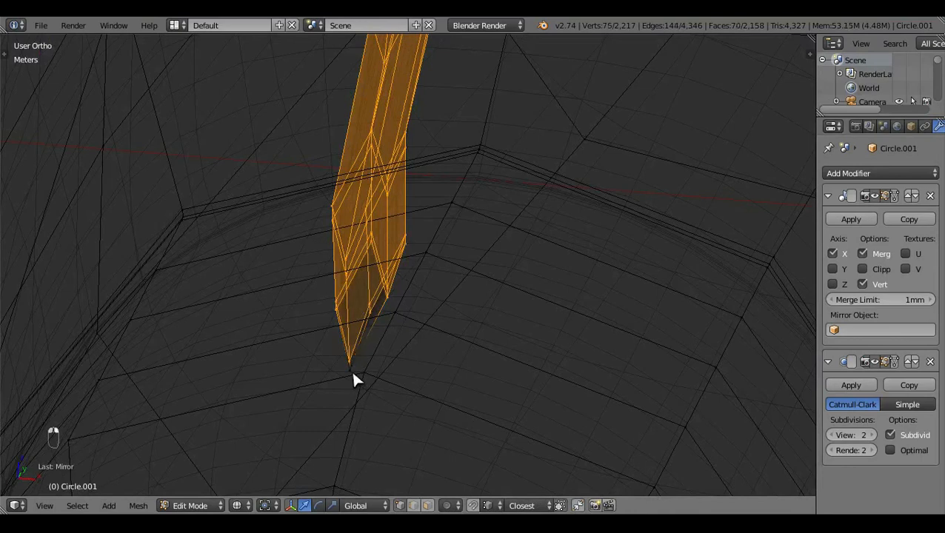
{"action": "left_click", "coordinate": [523, 506]}
{"action": "left_click", "coordinate": [523, 446]}
Step: Move the blade along X with vertex snapping so its root vertex aligns with the spinner's centre line
{"action": "scroll", "coordinate": [490, 337], "scroll_direction": "down", "scroll_amount": 2}
{"action": "key", "text": "g"}
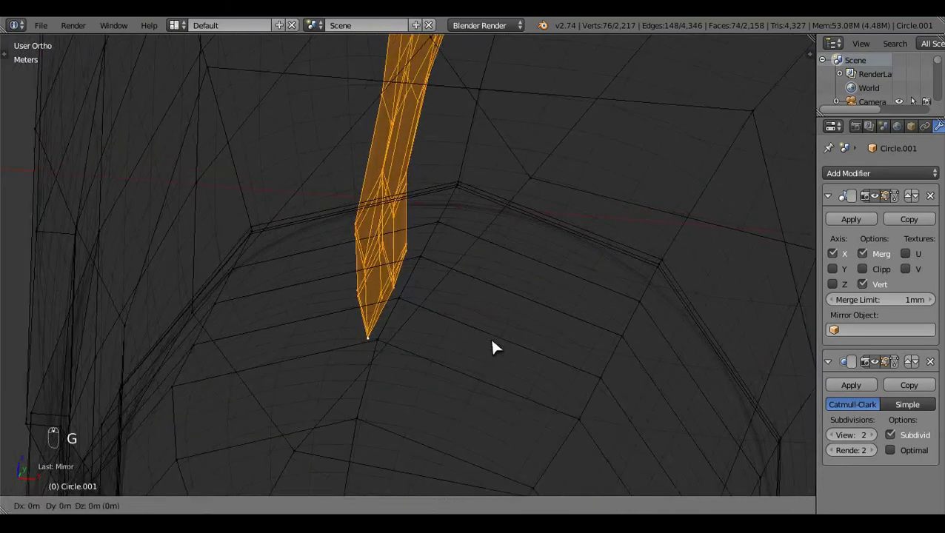
{"action": "key", "text": "x"}
{"action": "left_click", "coordinate": [381, 344]}
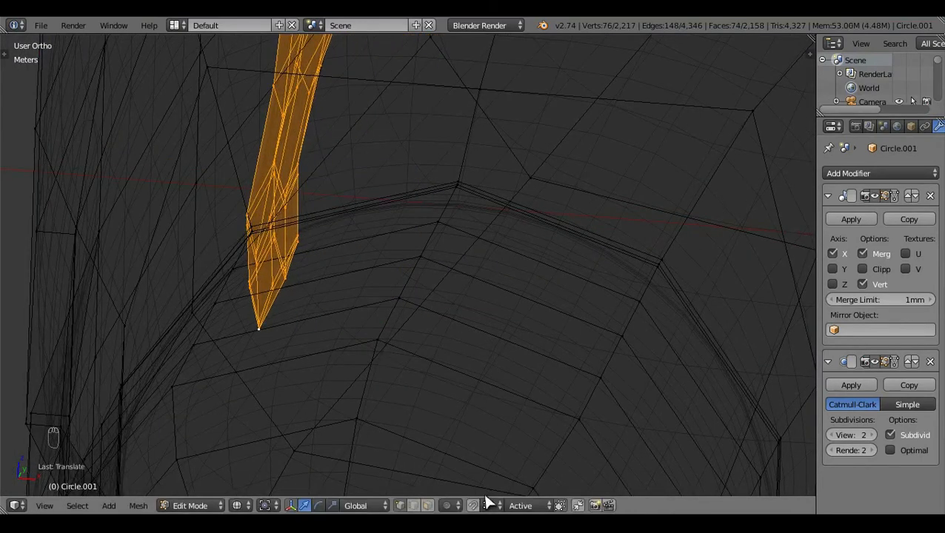
{"action": "key", "text": "g"}
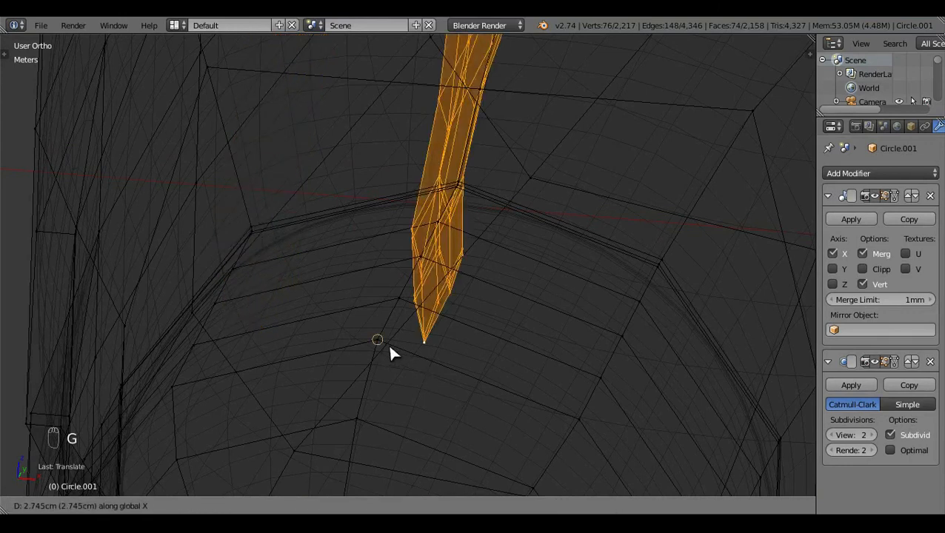
{"action": "left_click", "coordinate": [389, 348]}
Step: Set the pivot point to the 3D cursor at the inner spinner's centre, in wireframe front view
{"action": "key", "text": "KP_1"}
{"action": "scroll", "coordinate": [583, 246], "scroll_direction": "down", "scroll_amount": 7}
{"action": "key", "text": "z"}
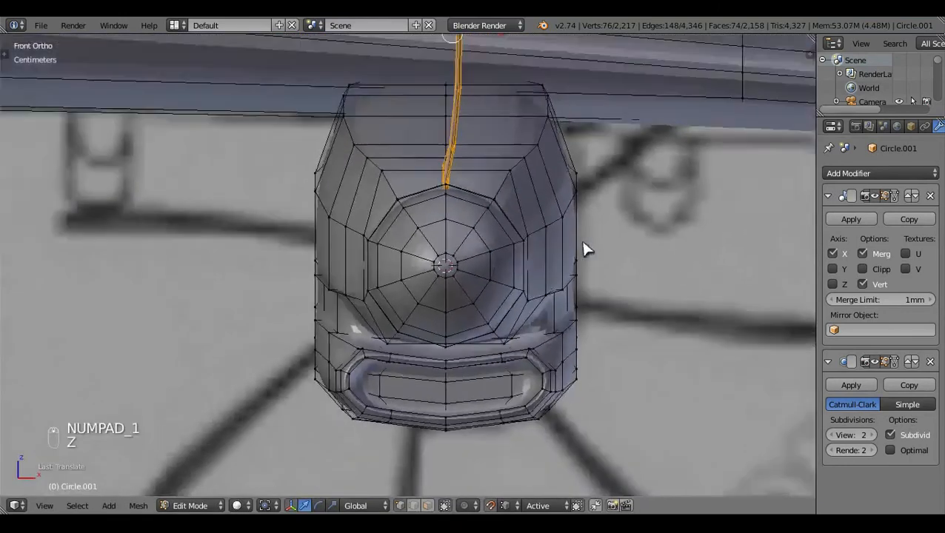
{"action": "left_click", "coordinate": [265, 505]}
{"action": "left_click", "coordinate": [289, 474]}
{"action": "key", "text": "z"}
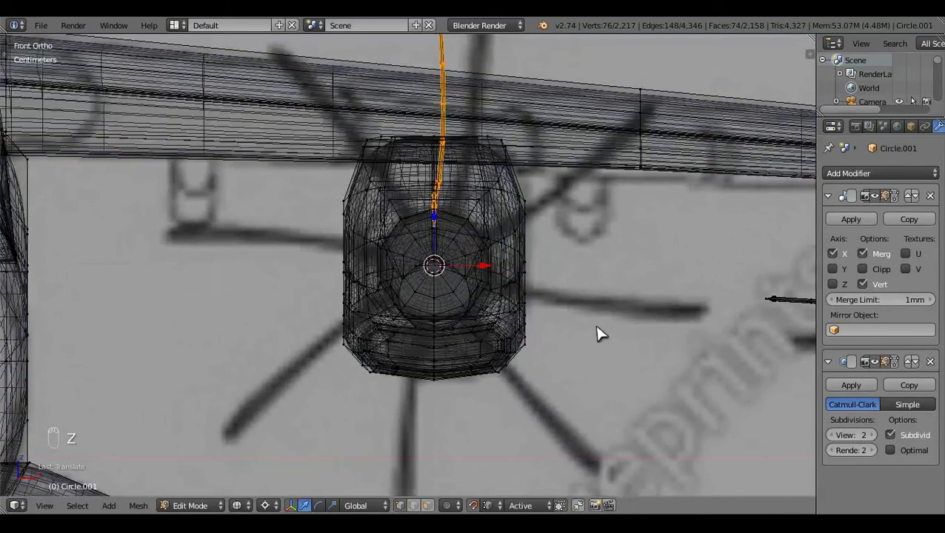
Step: Spin the selected blade a full circle around the inner spinner's centre in front view to form eight evenly spaced blades
{"action": "scroll", "coordinate": [597, 331], "scroll_direction": "down", "scroll_amount": 2}
{"action": "middle_click_drag", "start_coordinate": [566, 302], "coordinate": [585, 365], "text": "shift"}
{"action": "key", "text": "alt+r"}
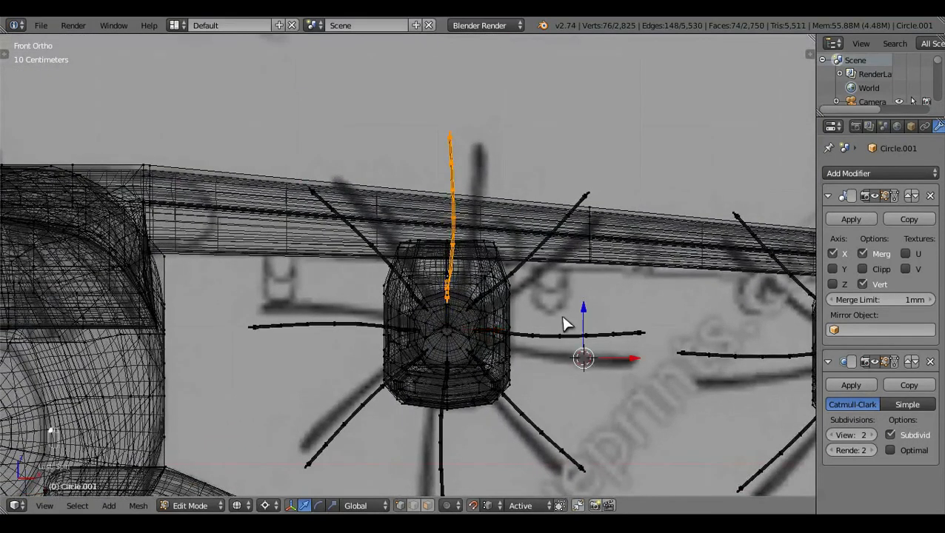
Step: Return to solid shading, set the pivot point to Bounding Box Center and delete the selected overlapping duplicate of the upper blade
{"action": "key", "text": "z"}
{"action": "middle_click_drag", "start_coordinate": [559, 312], "coordinate": [363, 432]}
{"action": "left_click", "coordinate": [266, 505]}
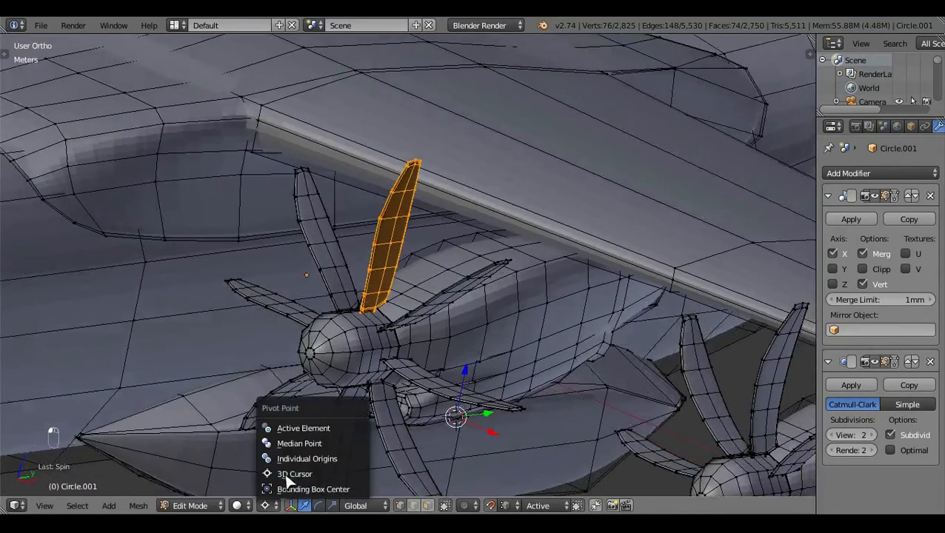
{"action": "left_click", "coordinate": [287, 490]}
{"action": "key", "text": "x"}
{"action": "left_click", "coordinate": [492, 245]}
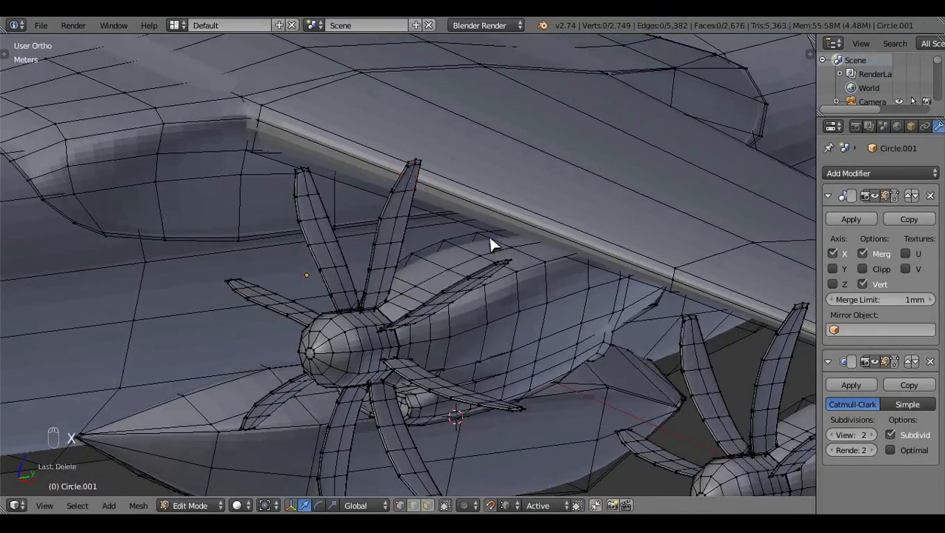
Step: Select all eight blades of the inner propeller with their linked geometry, recalculate their normals and deselect everything
{"action": "middle_click_drag", "start_coordinate": [330, 283], "coordinate": [554, 411]}
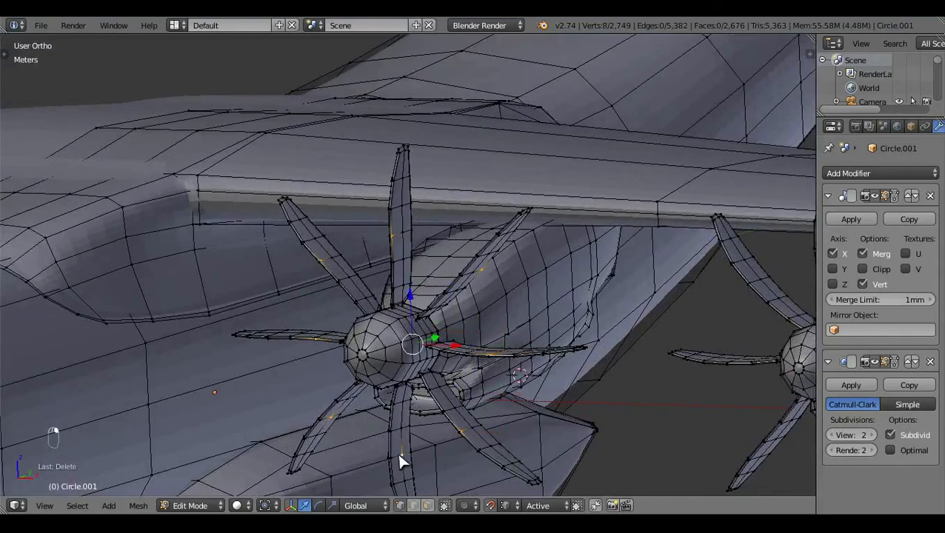
{"action": "key", "text": "ctrl+l"}
{"action": "key", "text": "ctrl+n"}
{"action": "key", "text": "a"}
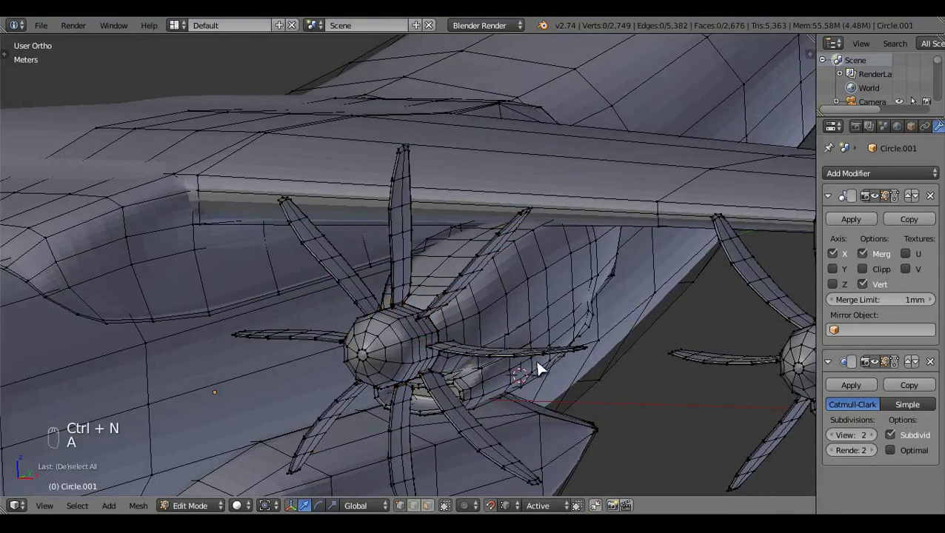
Step: Leave mesh editing, hide the subdivision preview and compare both engines and propellers with the top and side blueprints
{"action": "key", "text": "Tab"}
{"action": "scroll", "coordinate": [519, 356], "scroll_direction": "down", "scroll_amount": 4}
{"action": "middle_click_drag", "start_coordinate": [508, 354], "coordinate": [599, 386]}
{"action": "key", "text": "KP_7"}
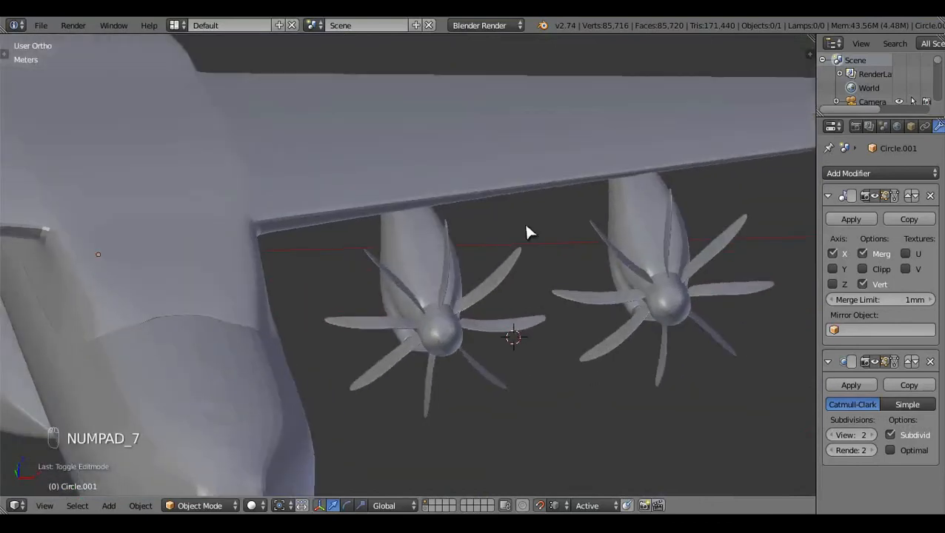
{"action": "key", "text": "z"}
{"action": "scroll", "coordinate": [580, 320], "scroll_direction": "up", "scroll_amount": 2}
{"action": "left_click", "coordinate": [875, 361]}
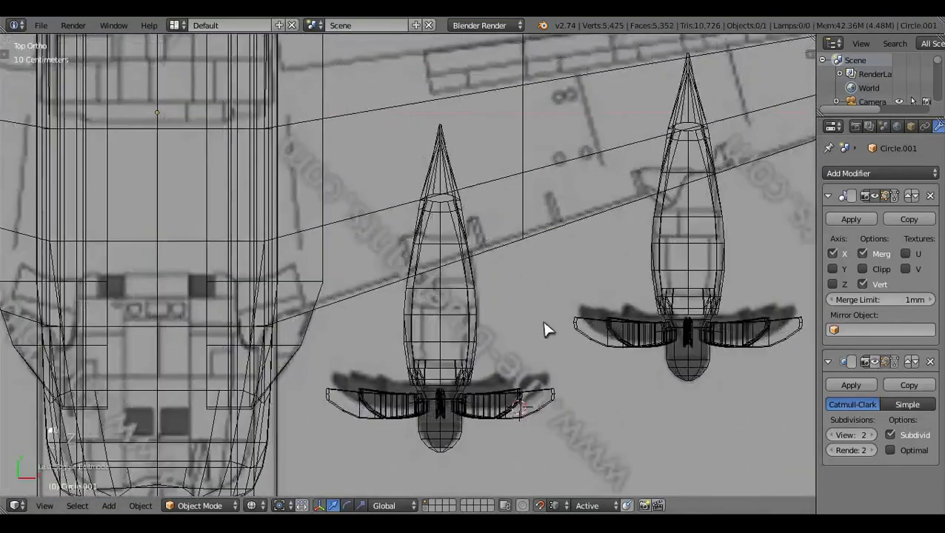
{"action": "key", "text": "KP_3"}
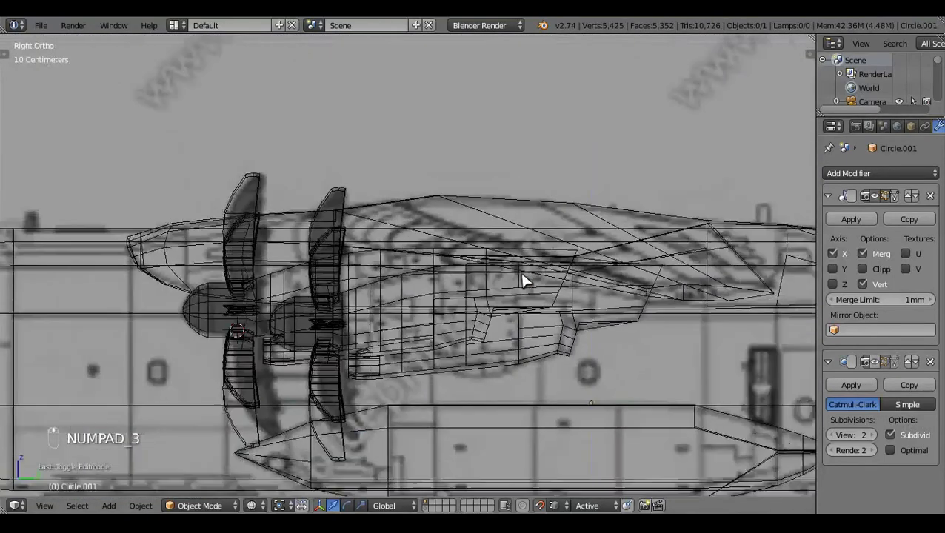
{"action": "key", "text": "z"}
{"action": "key", "text": "z"}
{"action": "key", "text": "z"}
{"action": "key", "text": "z"}
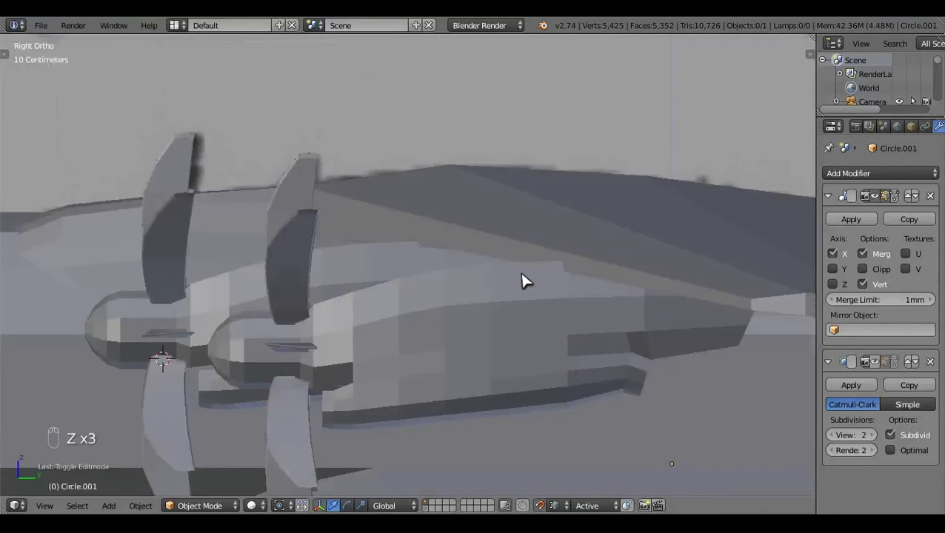
{"action": "scroll", "coordinate": [523, 280], "scroll_direction": "down", "scroll_amount": 1}
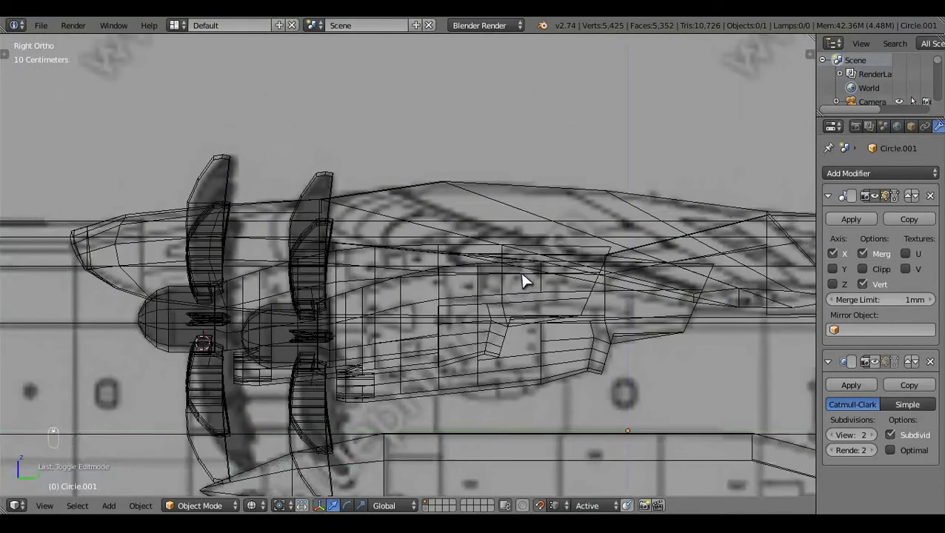
{"action": "key", "text": "z"}
{"action": "mouse_move", "coordinate": [523, 281]}
{"action": "middle_mouse_down"}
{"action": "mouse_move", "coordinate": [515, 352]}
{"action": "mouse_move", "coordinate": [565, 327]}
{"action": "mouse_move", "coordinate": [529, 373]}
{"action": "mouse_move", "coordinate": [555, 367]}
{"action": "middle_mouse_up"}
{"action": "middle_click_drag", "start_coordinate": [321, 414], "coordinate": [368, 355]}
Step: Show the subdivision preview again and examine the whole aircraft and its propellers against the side and front blueprints
{"action": "key", "text": "Tab"}
{"action": "scroll", "coordinate": [371, 356], "scroll_direction": "up", "scroll_amount": 3}
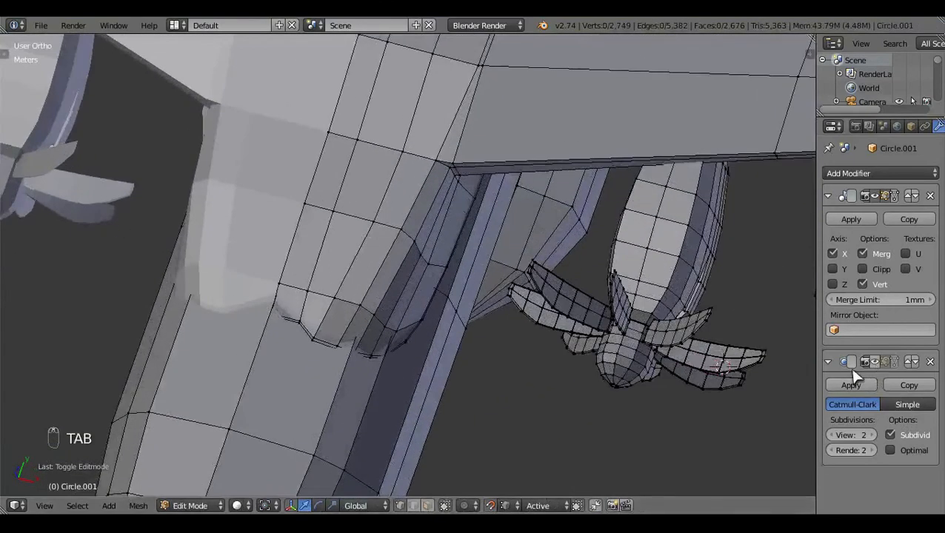
{"action": "scroll", "coordinate": [468, 439], "scroll_direction": "down", "scroll_amount": 2}
{"action": "middle_click_drag", "start_coordinate": [468, 439], "coordinate": [588, 314]}
{"action": "scroll", "coordinate": [521, 401], "scroll_direction": "down", "scroll_amount": 1}
{"action": "key", "text": "Tab"}
{"action": "scroll", "coordinate": [398, 415], "scroll_direction": "down", "scroll_amount": 5}
{"action": "key", "text": "KP_3"}
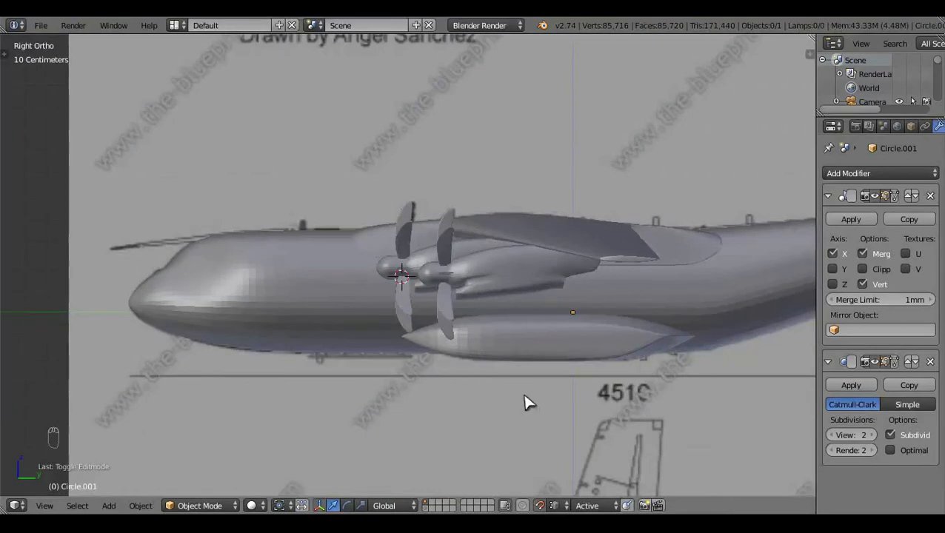
{"action": "key", "text": "KP_1"}
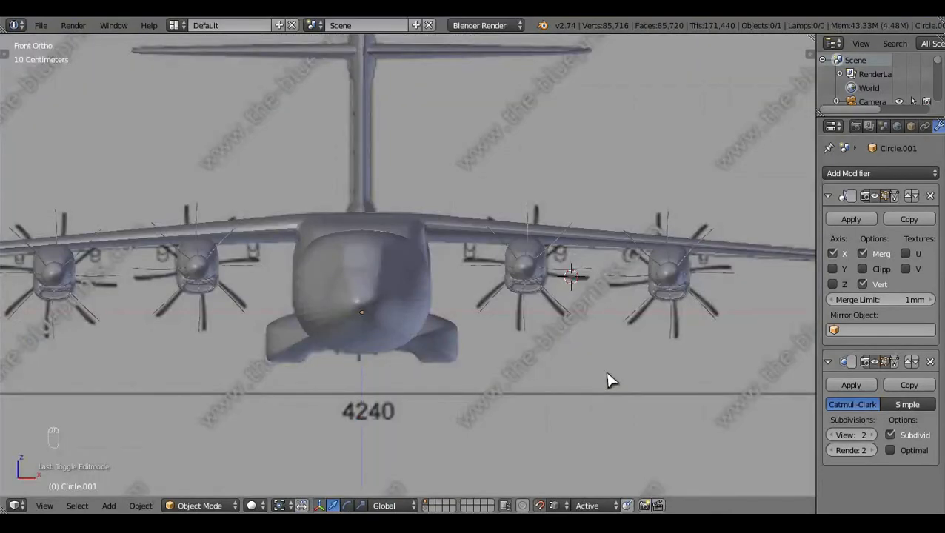
{"action": "scroll", "coordinate": [608, 380], "scroll_direction": "down", "scroll_amount": 5}
{"action": "scroll", "coordinate": [607, 380], "scroll_direction": "up", "scroll_amount": 4}
{"action": "scroll", "coordinate": [580, 360], "scroll_direction": "up", "scroll_amount": 2}
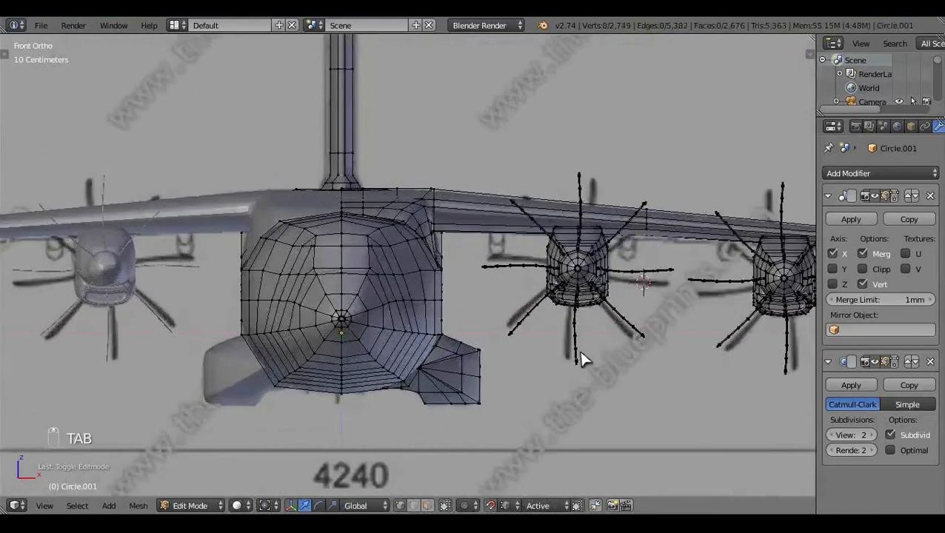
{"action": "scroll", "coordinate": [580, 359], "scroll_direction": "down", "scroll_amount": 2, "text": "ctrl"}
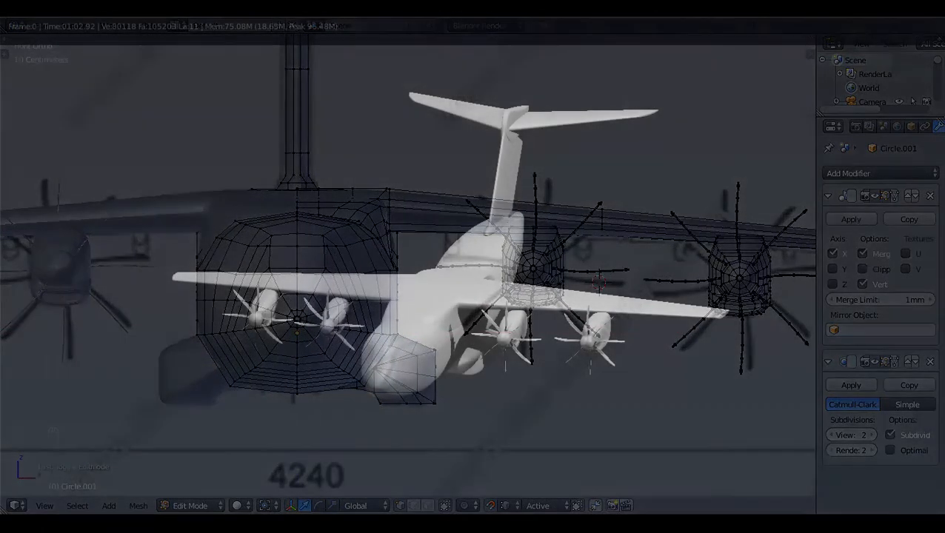